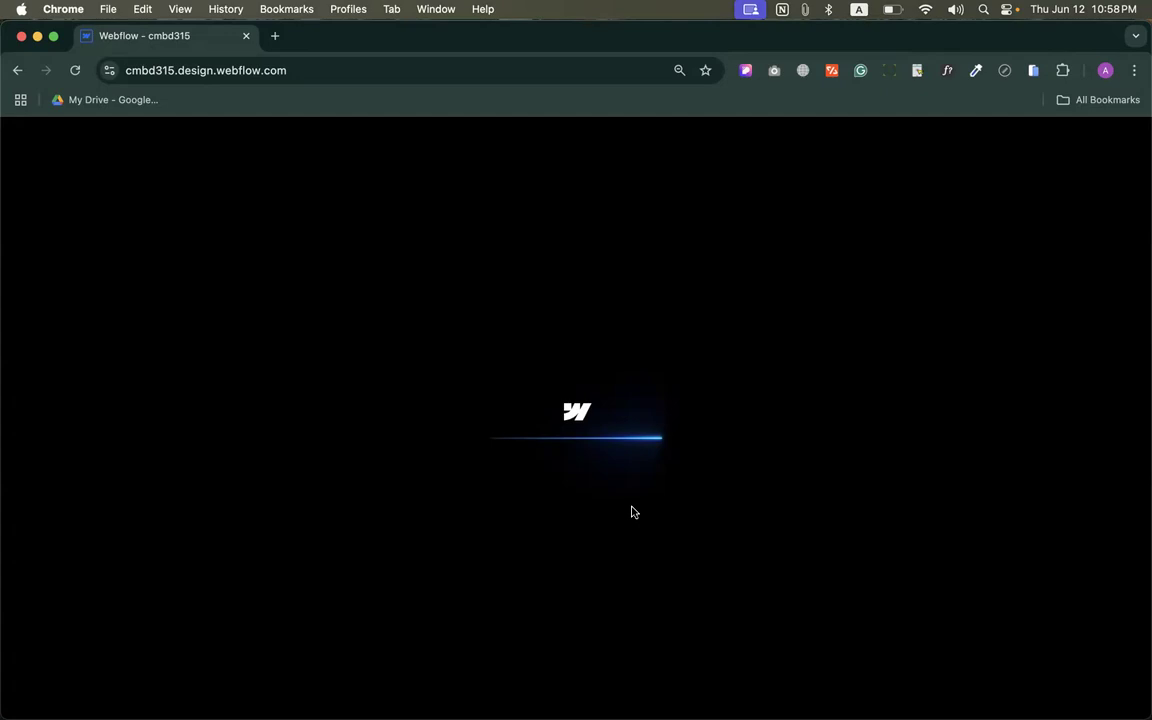
Step: Search Google in a new tab for "slider for website" and show the image results
left_click(276, 37)
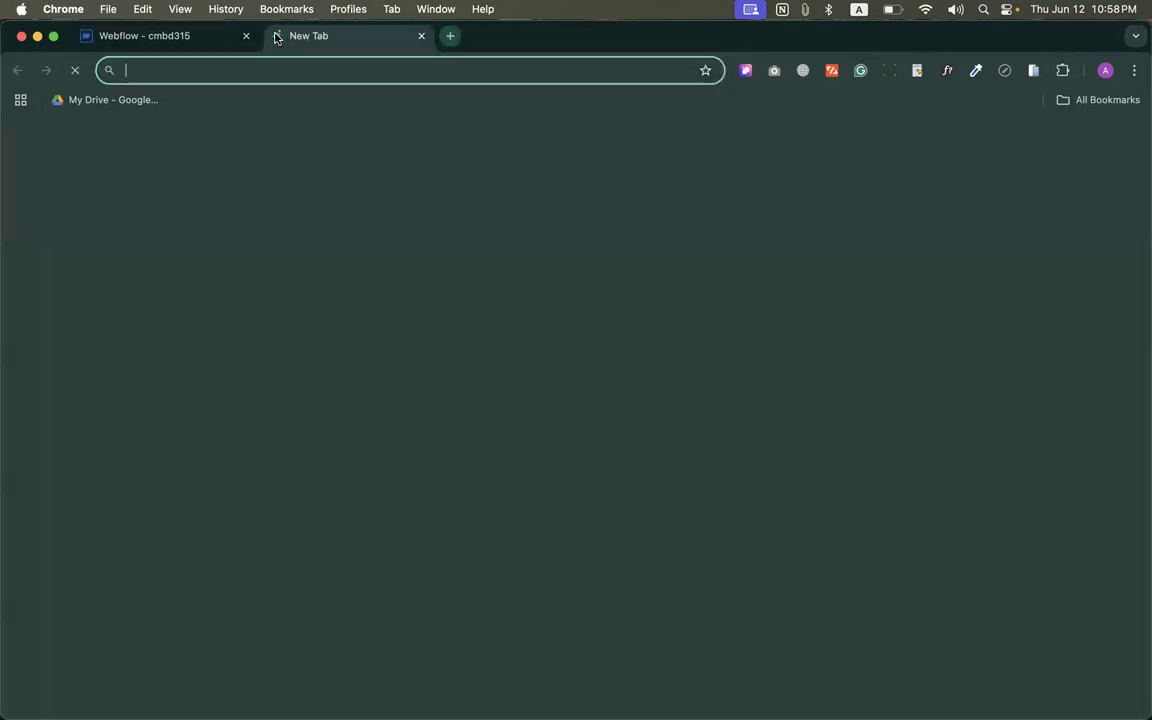
type("slidere")
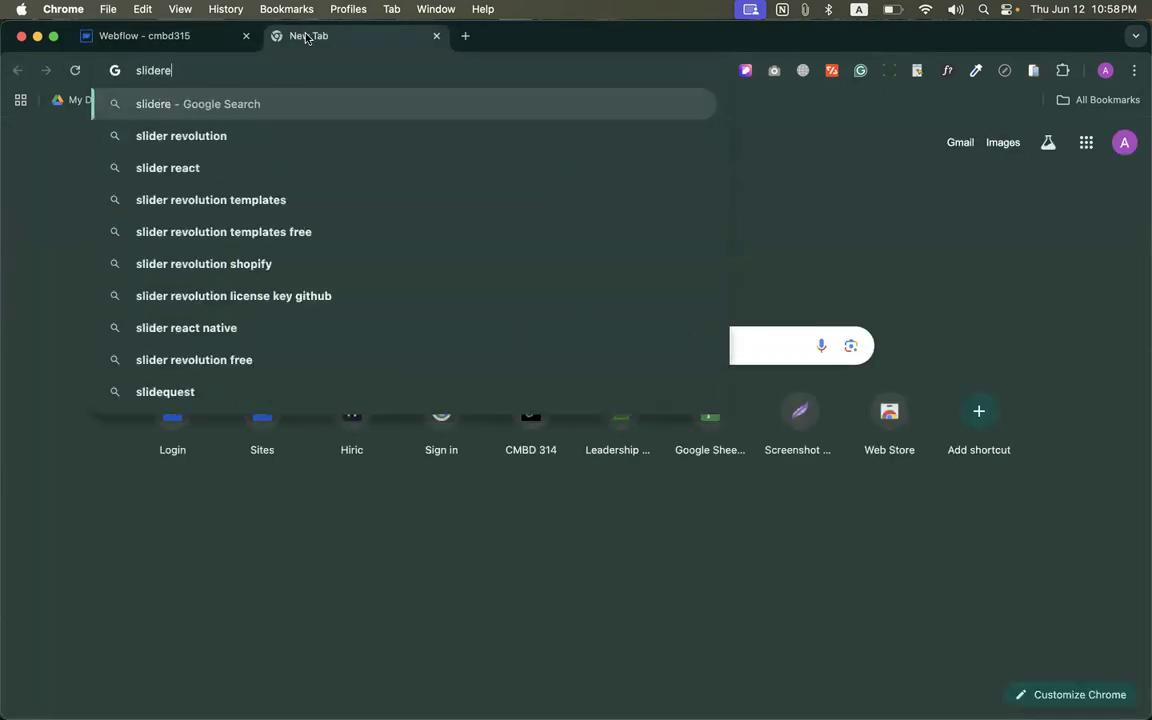
key("BackSpace")
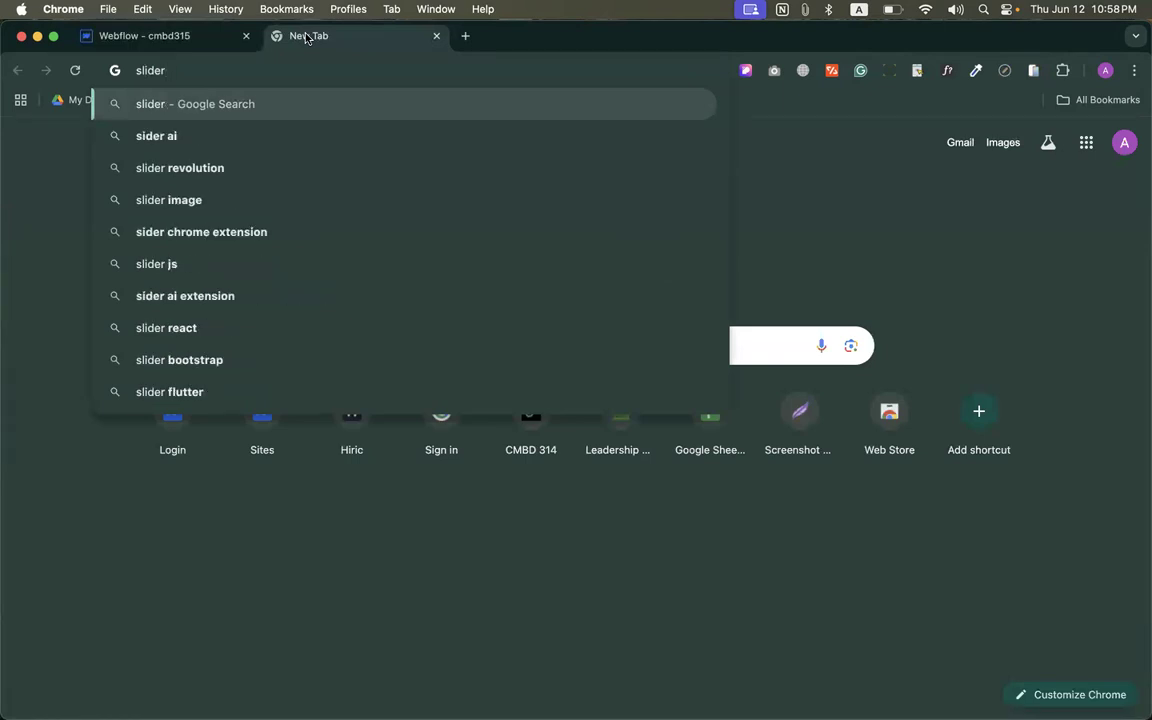
type("for")
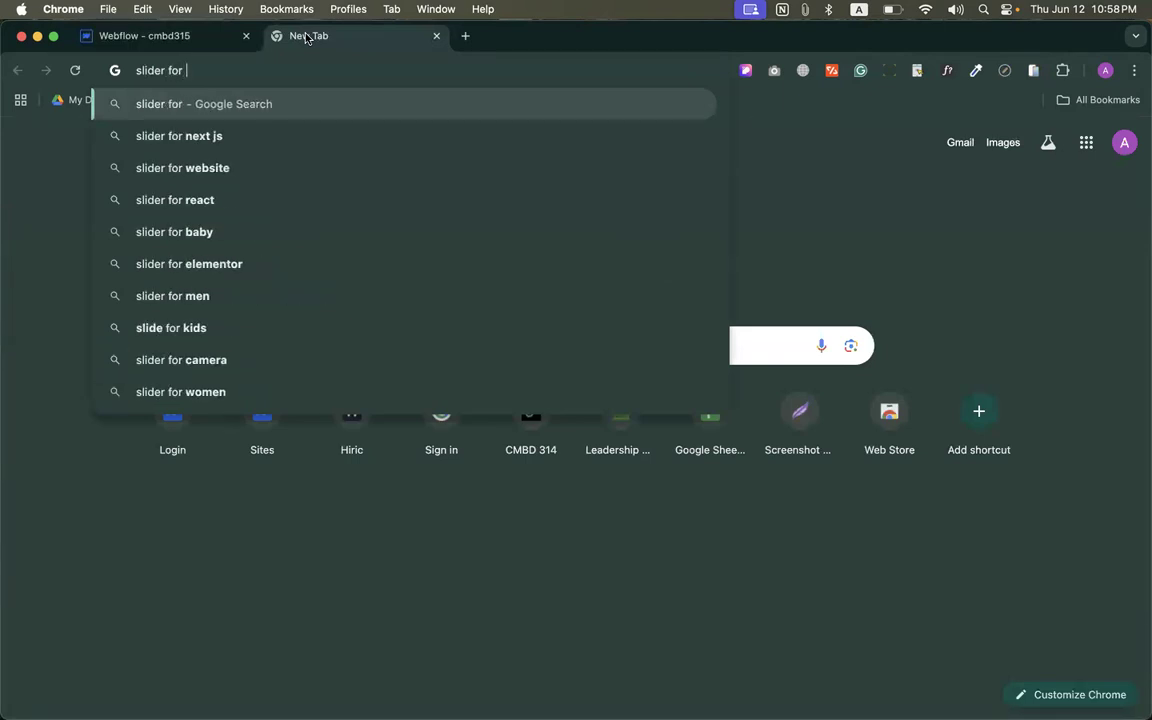
type(" we")
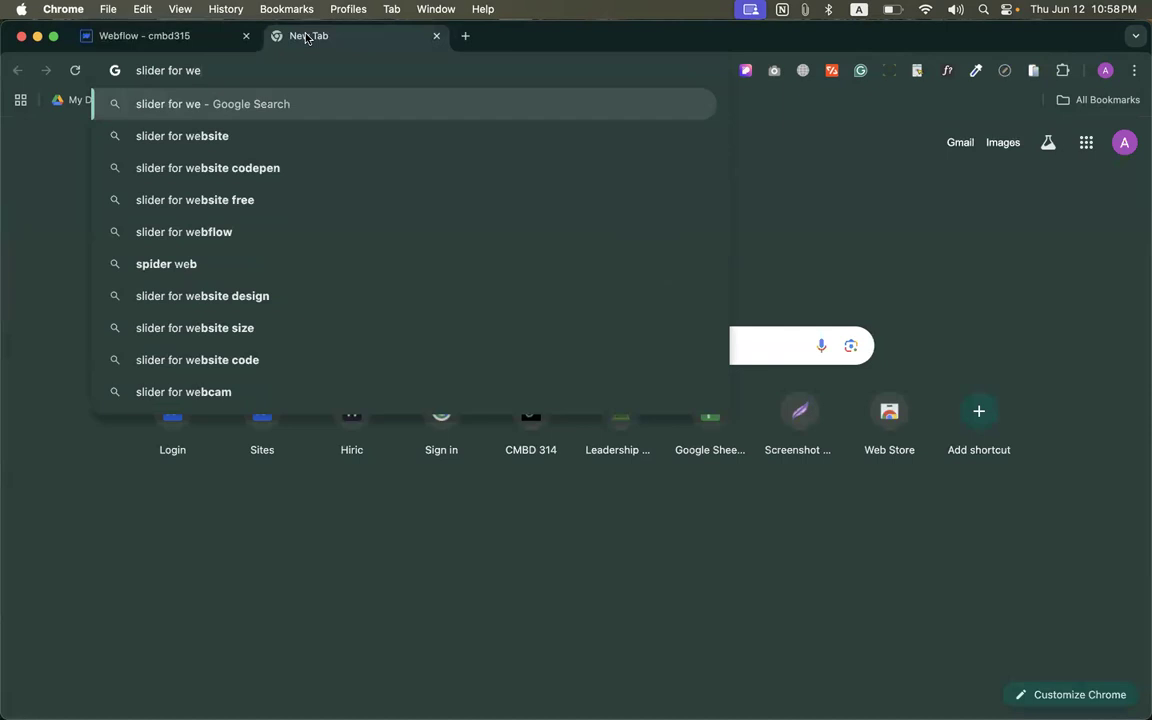
left_click(138, 135)
left_click(204, 214)
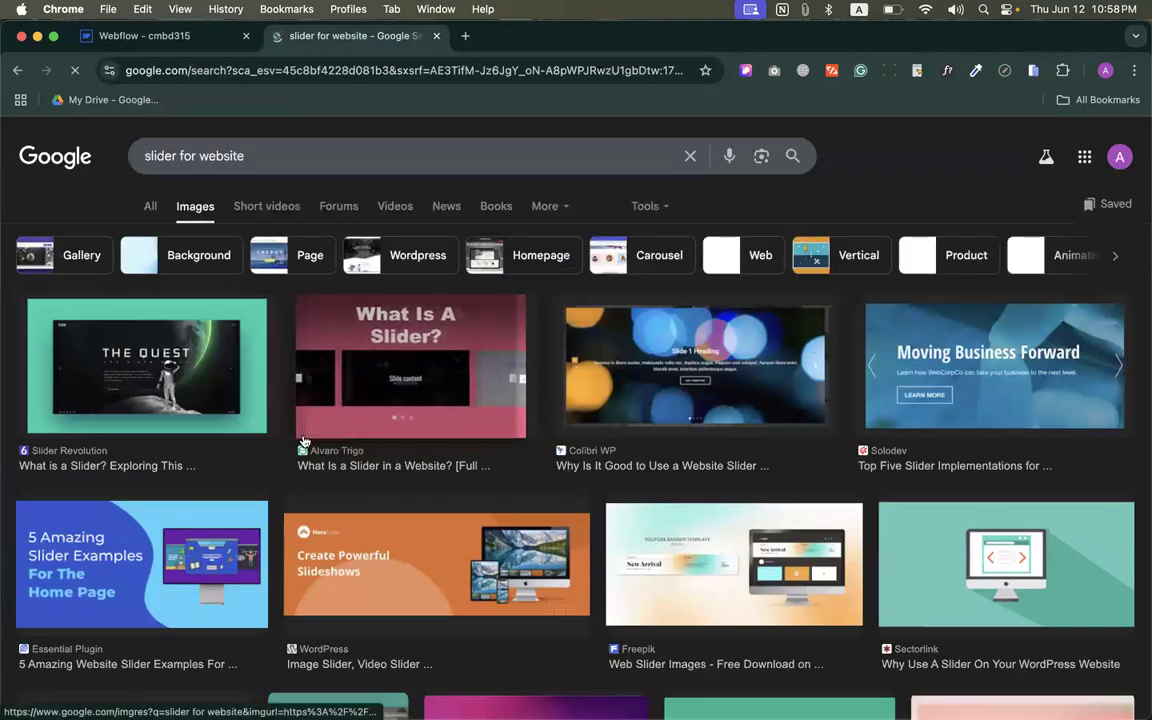
Step: Look through the example website slider images and dismiss the Adobe Express pop-up
scroll(560, 390, "down", 4)
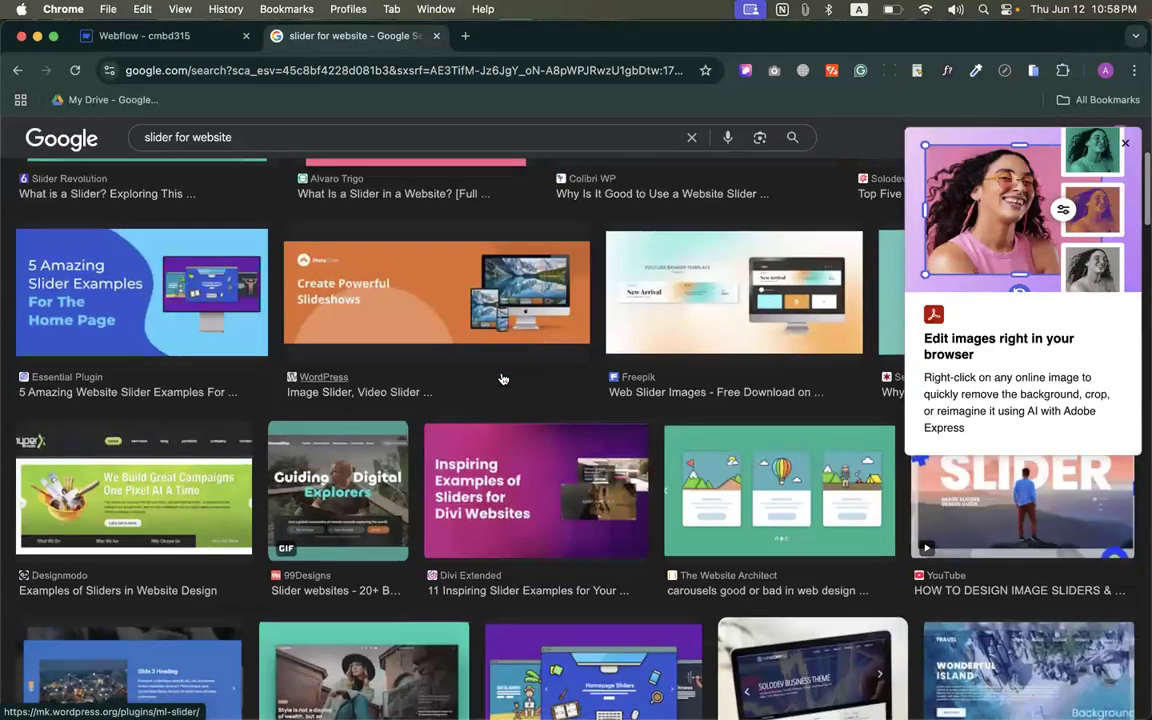
scroll(208, 370, "up", 4)
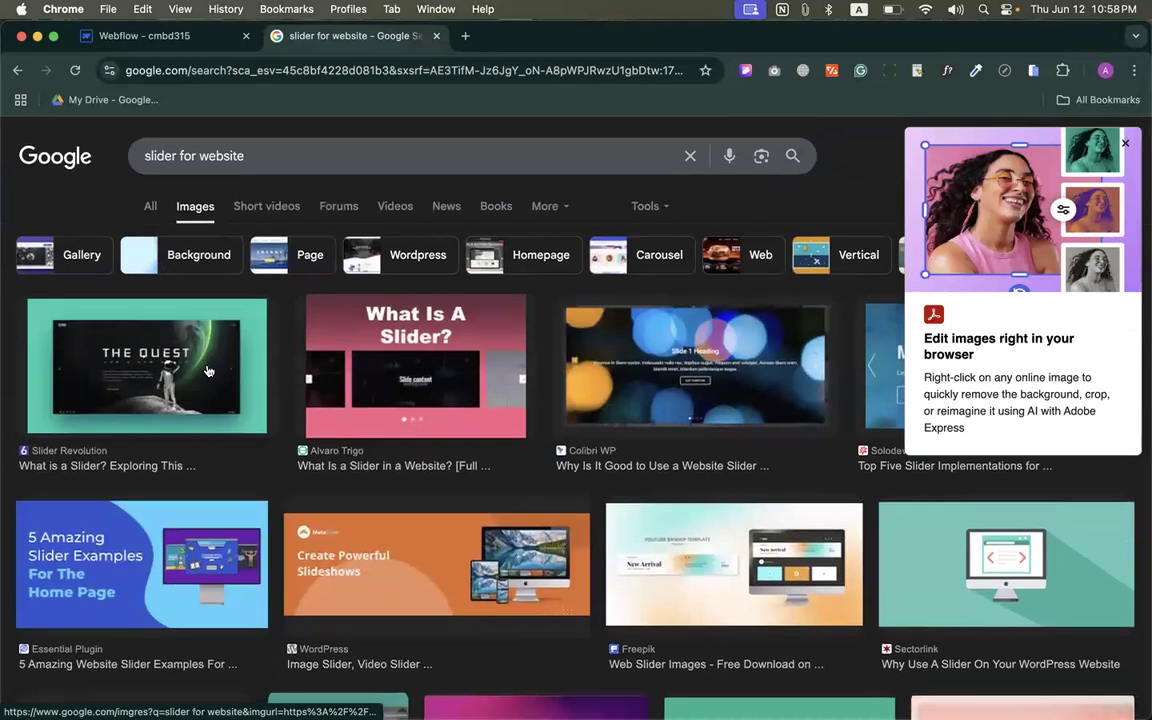
left_click(1125, 143)
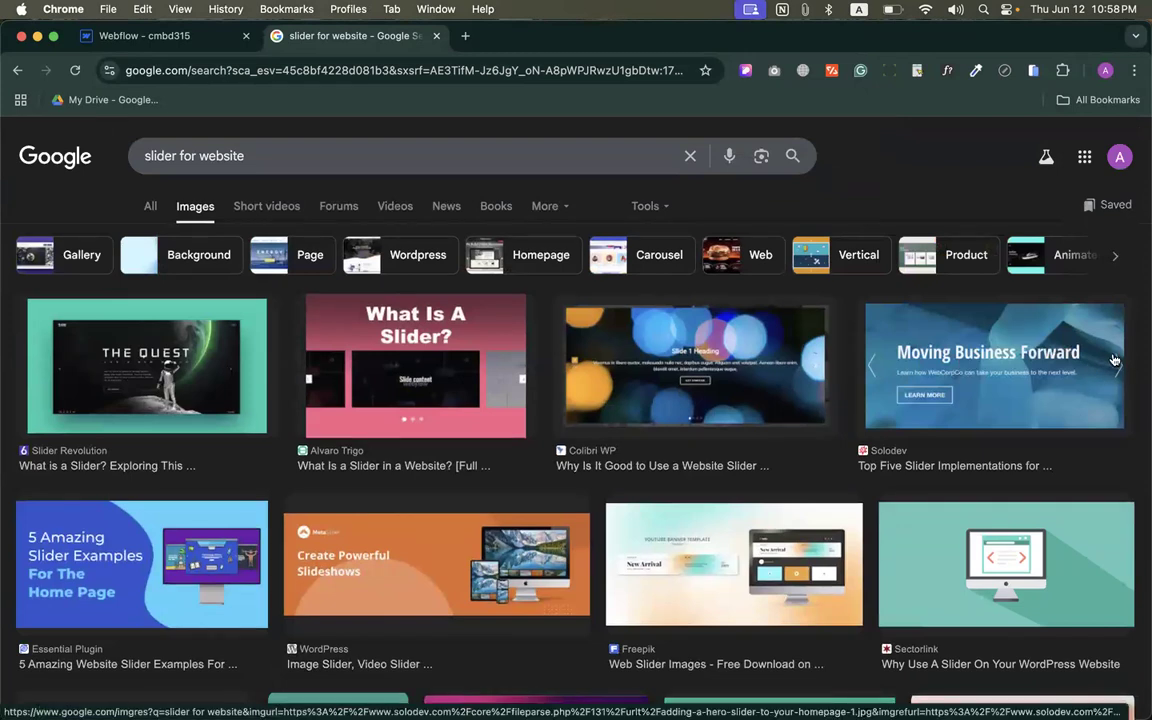
Step: Switch back to Webflow and look over the home page, briefly checking the layout library above the team member section
left_click(155, 35)
scroll(670, 576, "down", 5)
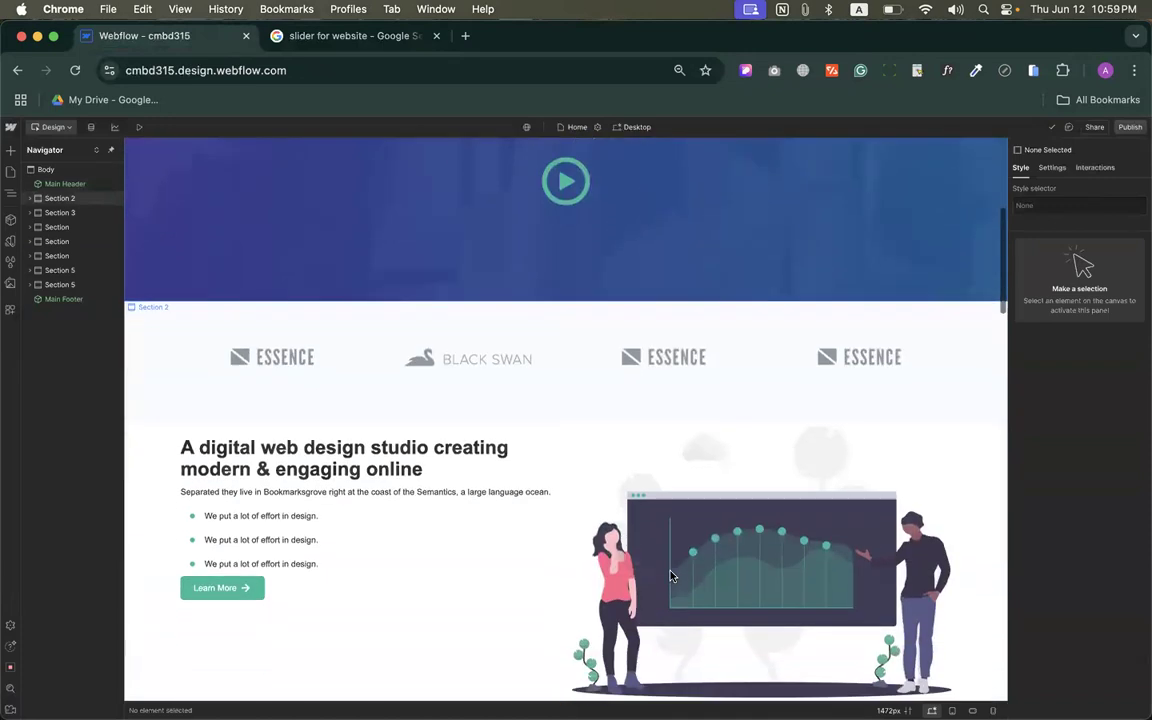
scroll(563, 438, "down", 10)
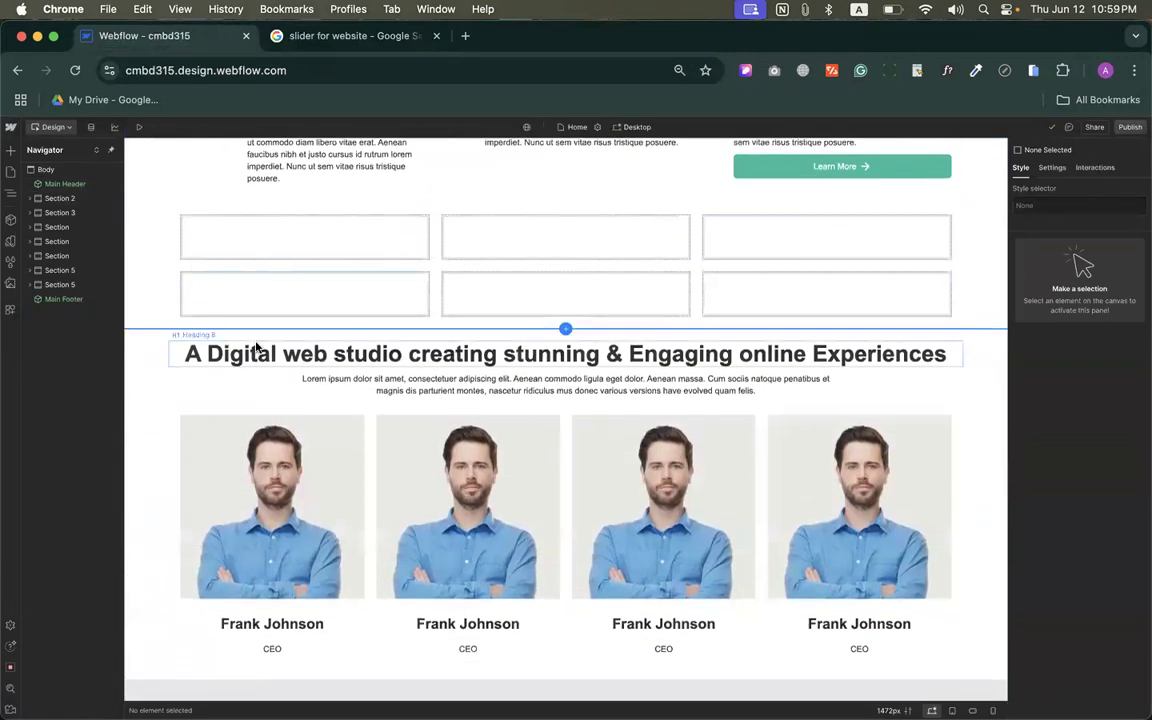
left_click(565, 331)
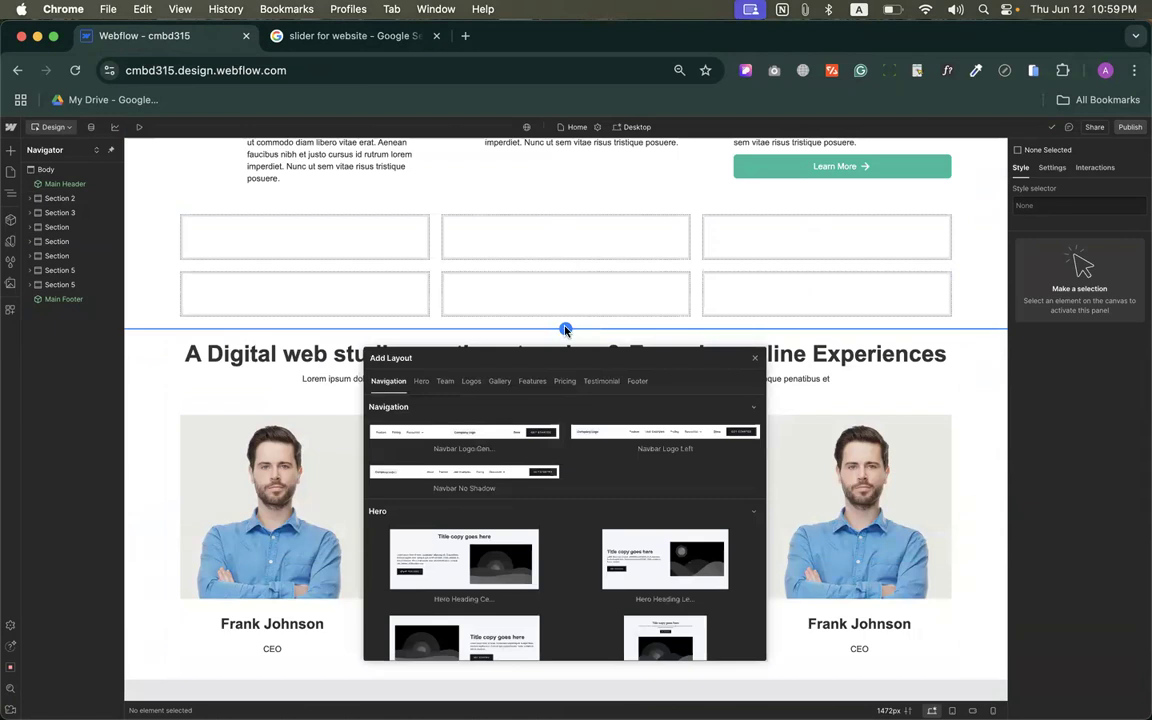
left_click(565, 331)
Step: Open the layout library between the testimonial section and the footer and examine its prebuilt layouts from Navigation to Footer
scroll(578, 432, "down", 15)
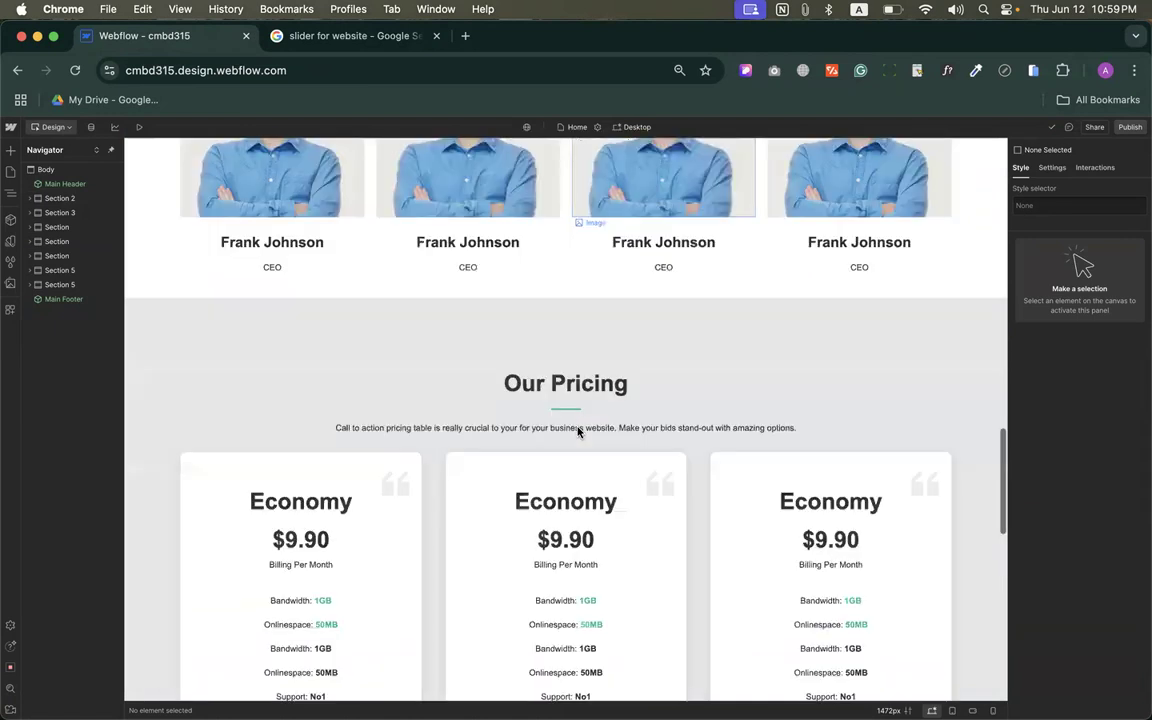
left_click(565, 467)
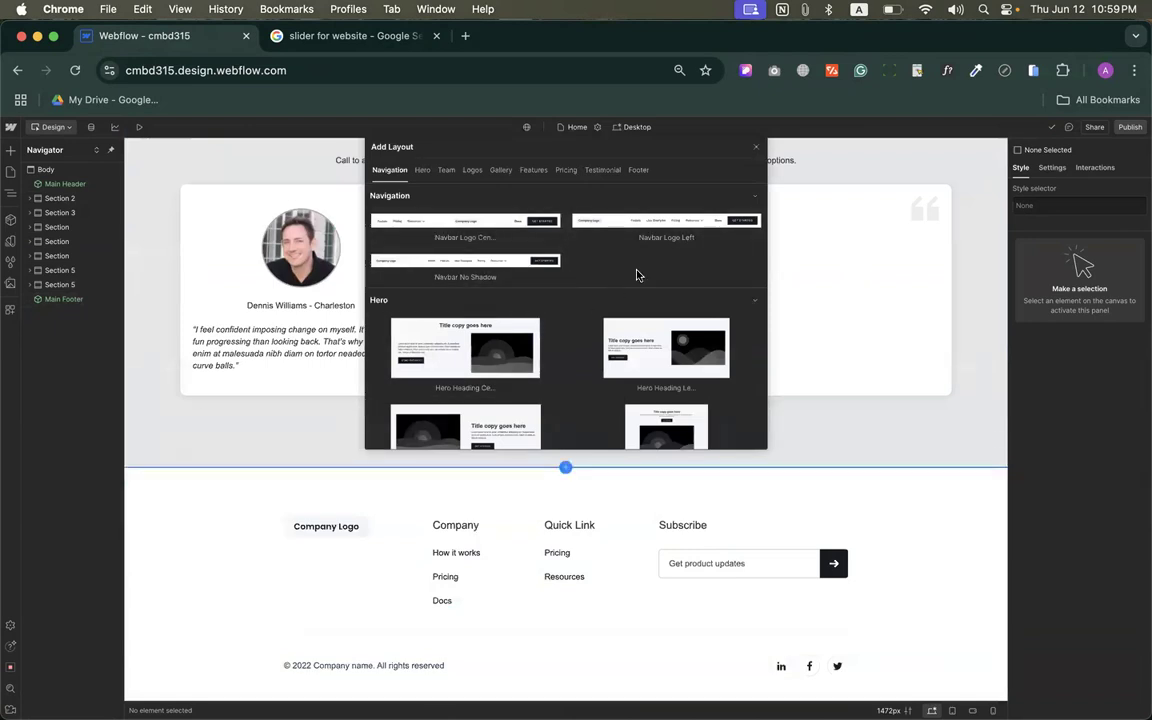
scroll(637, 274, "down", 5)
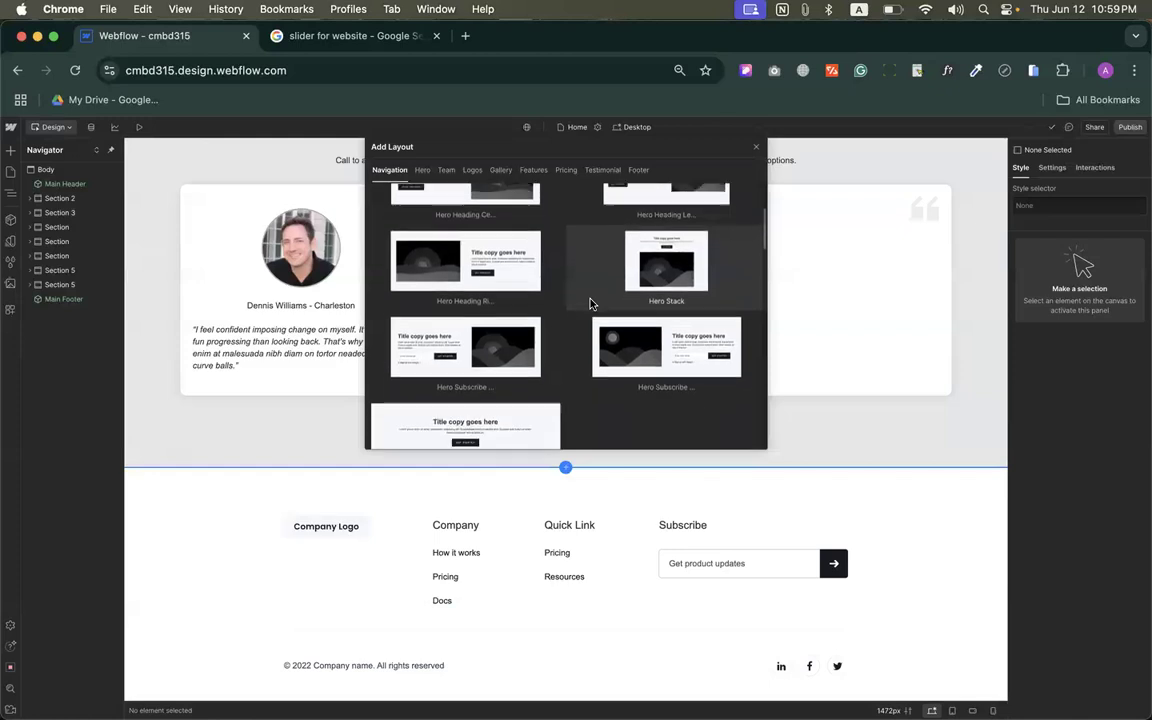
scroll(590, 303, "down", 6)
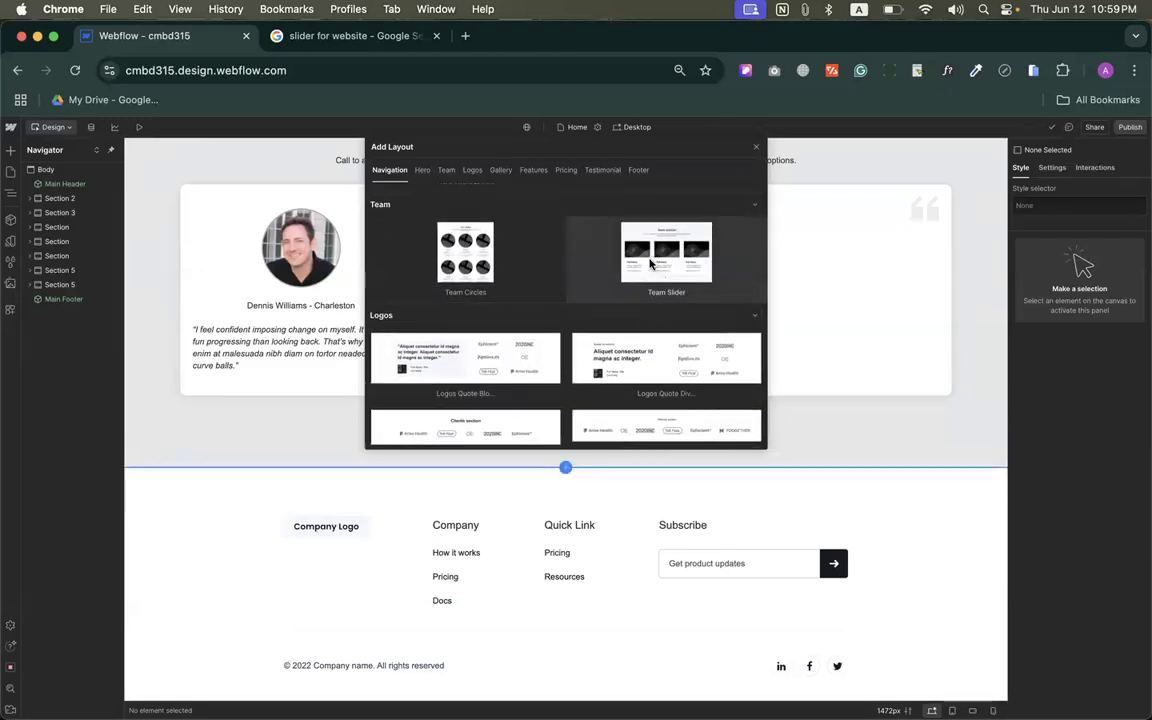
scroll(655, 263, "up", 2)
scroll(653, 266, "down", 3)
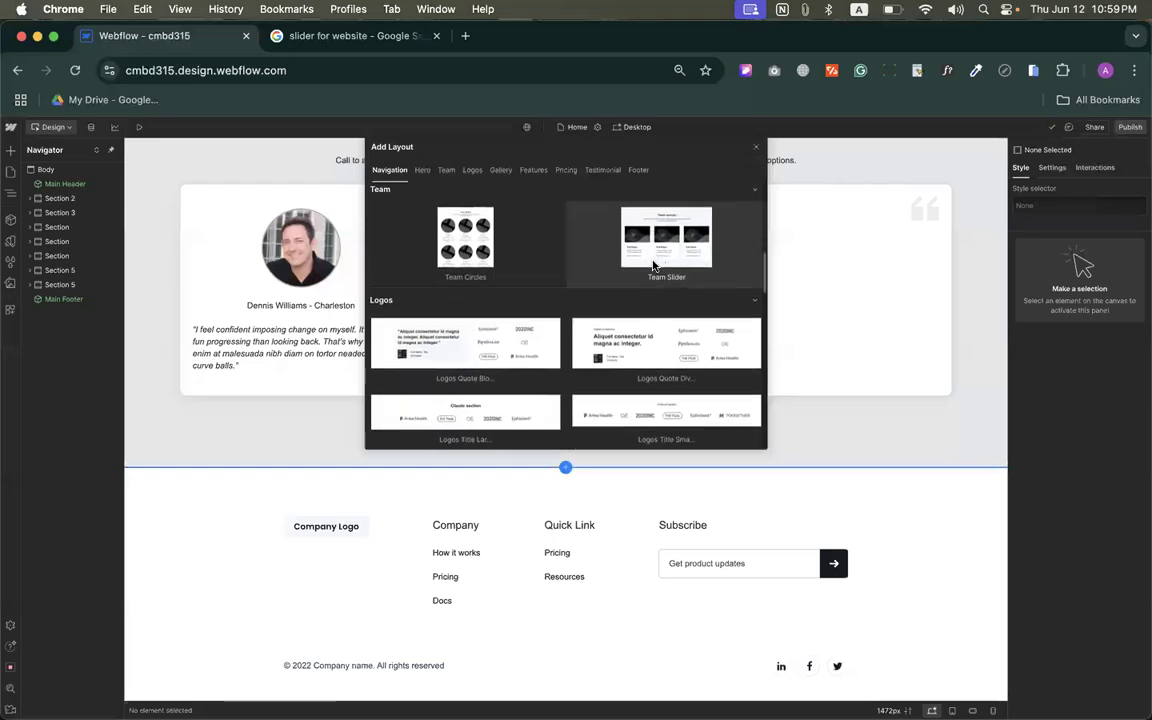
scroll(653, 264, "down", 8)
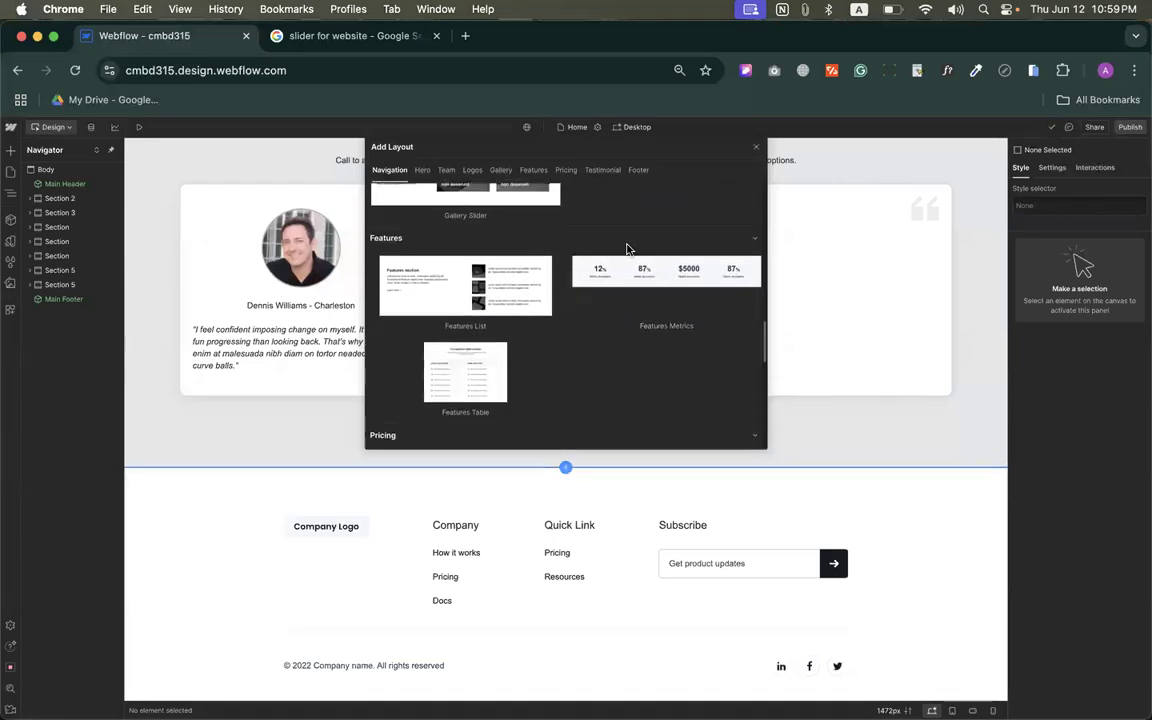
scroll(607, 229, "down", 5)
scroll(565, 415, "down", 4)
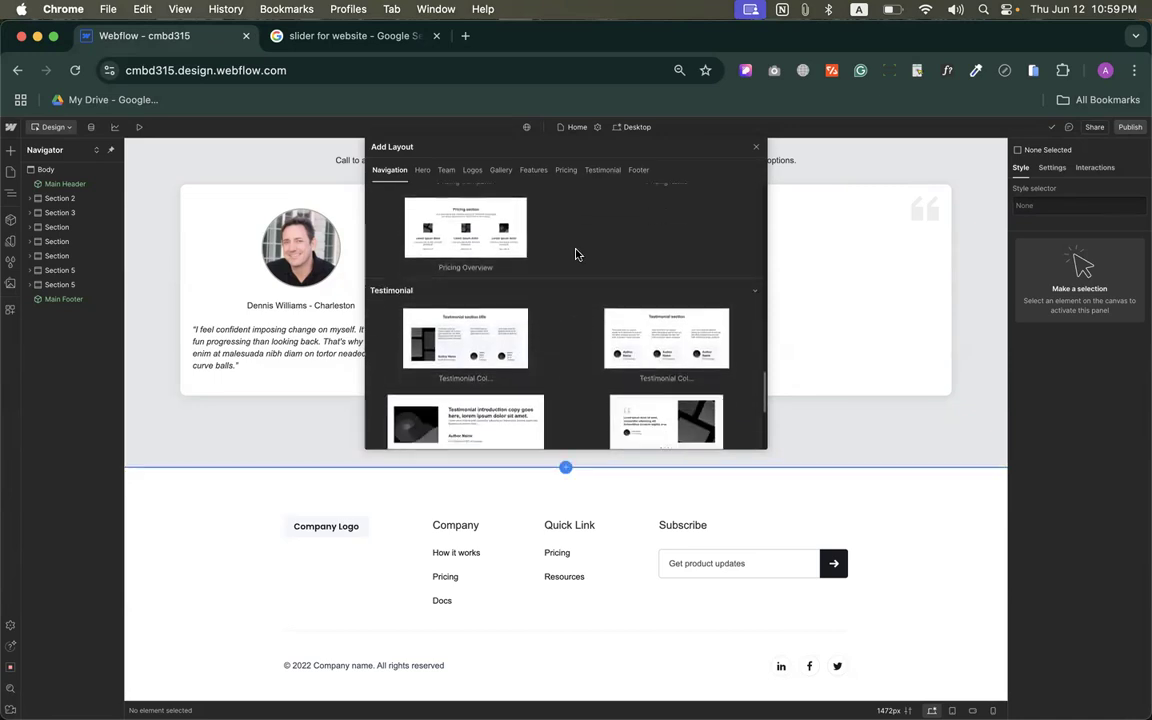
scroll(577, 300, "down", 4)
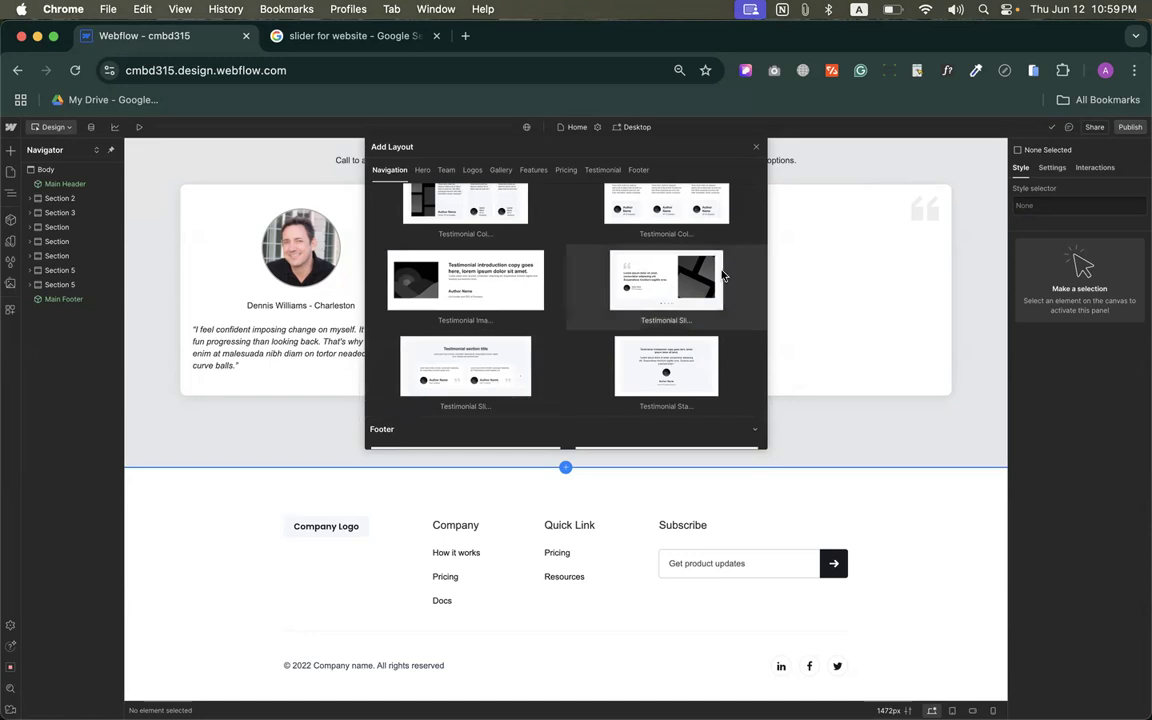
scroll(660, 400, "down", 3)
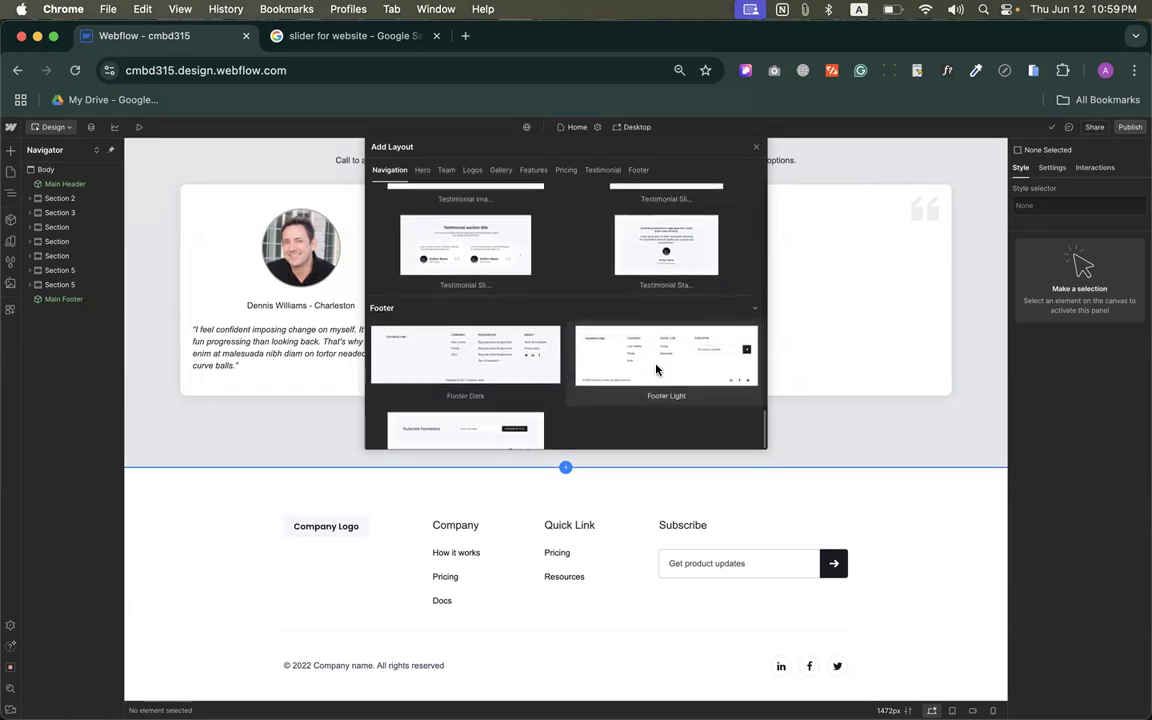
Step: Insert the prebuilt Team Slider layout between the testimonial section and the footer, and inspect its cards and navigation dots
scroll(656, 370, "up", 10)
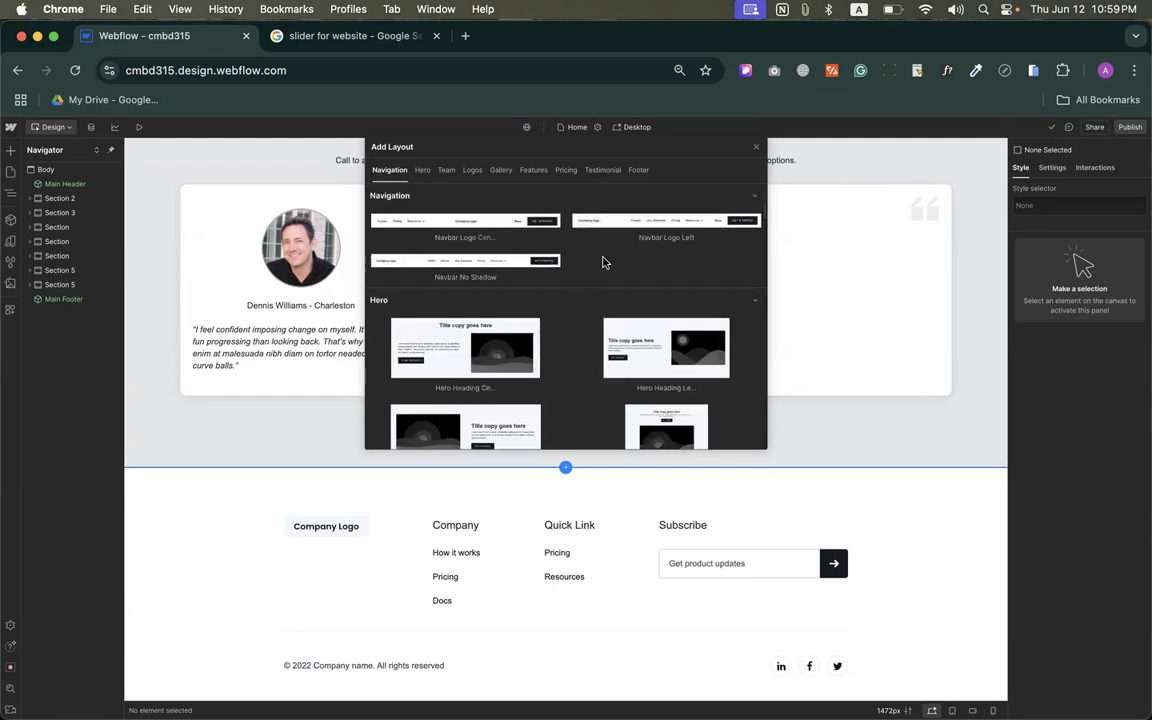
scroll(604, 262, "down", 7)
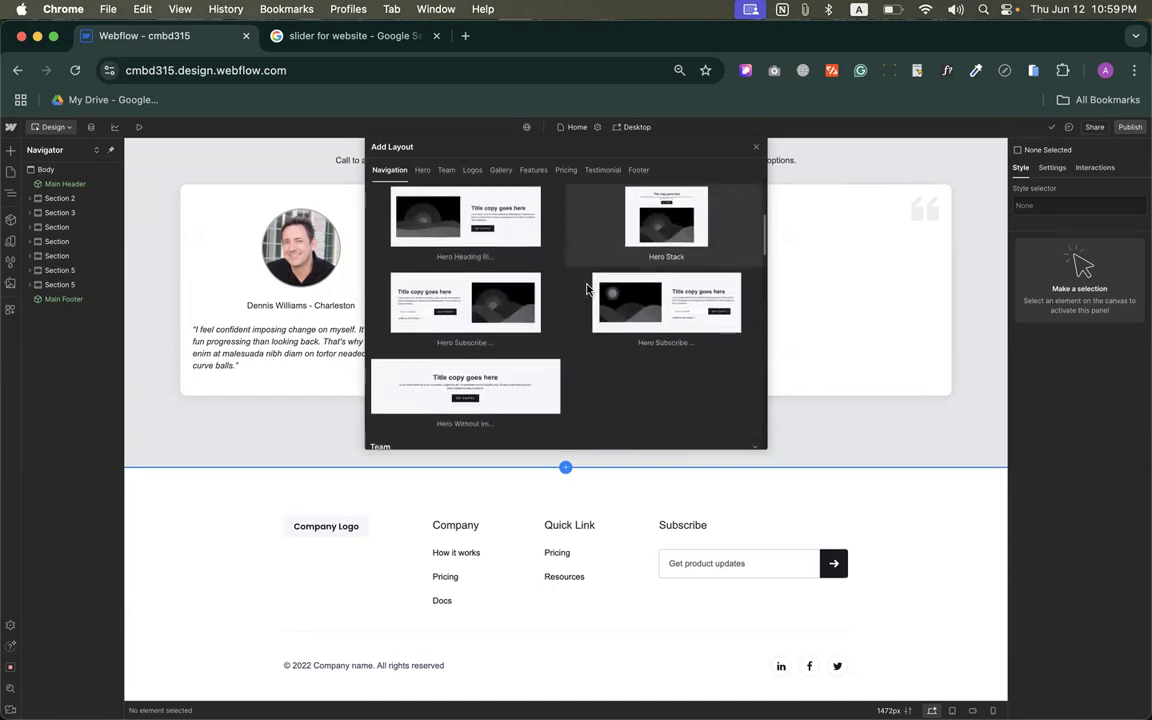
scroll(586, 289, "down", 6)
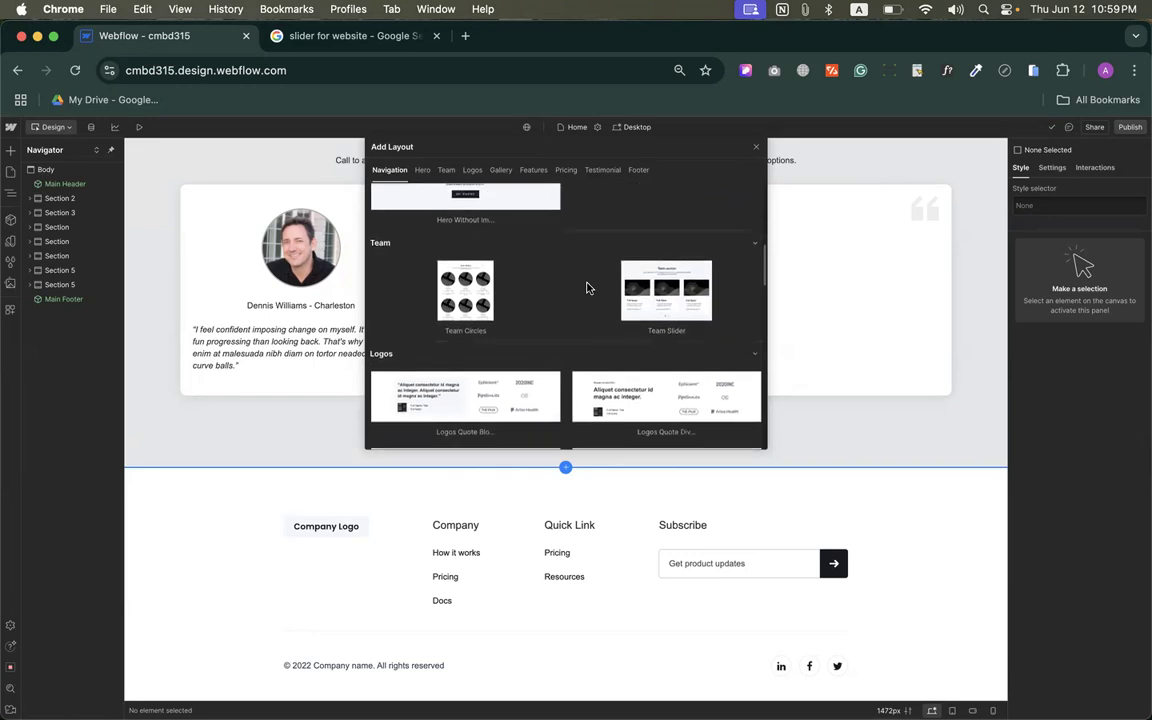
scroll(587, 288, "down", 1)
scroll(587, 288, "up", 2)
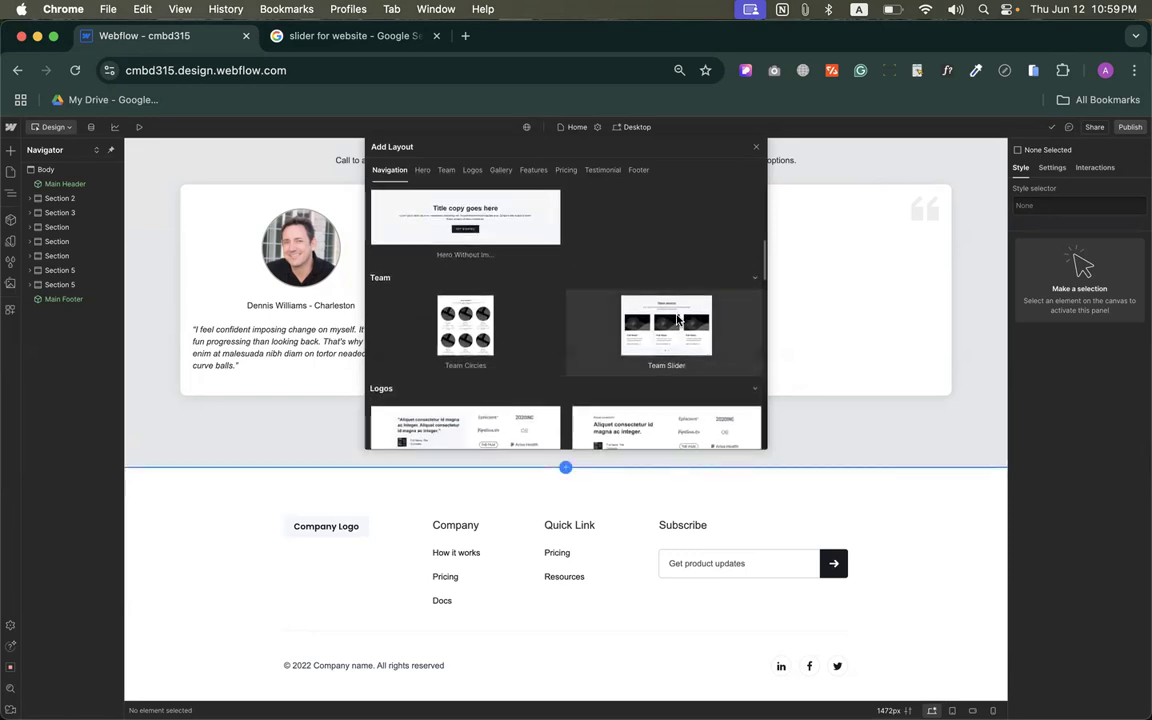
left_click(678, 320)
scroll(555, 355, "down", 4)
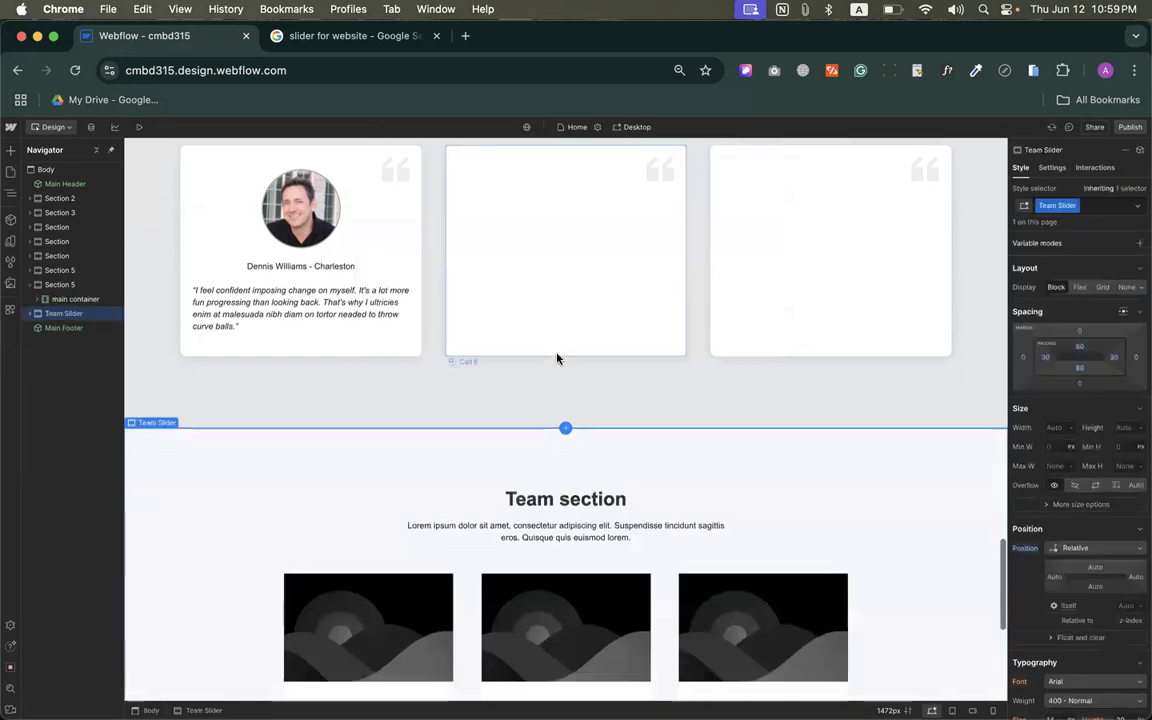
scroll(558, 358, "down", 4)
scroll(558, 355, "up", 3)
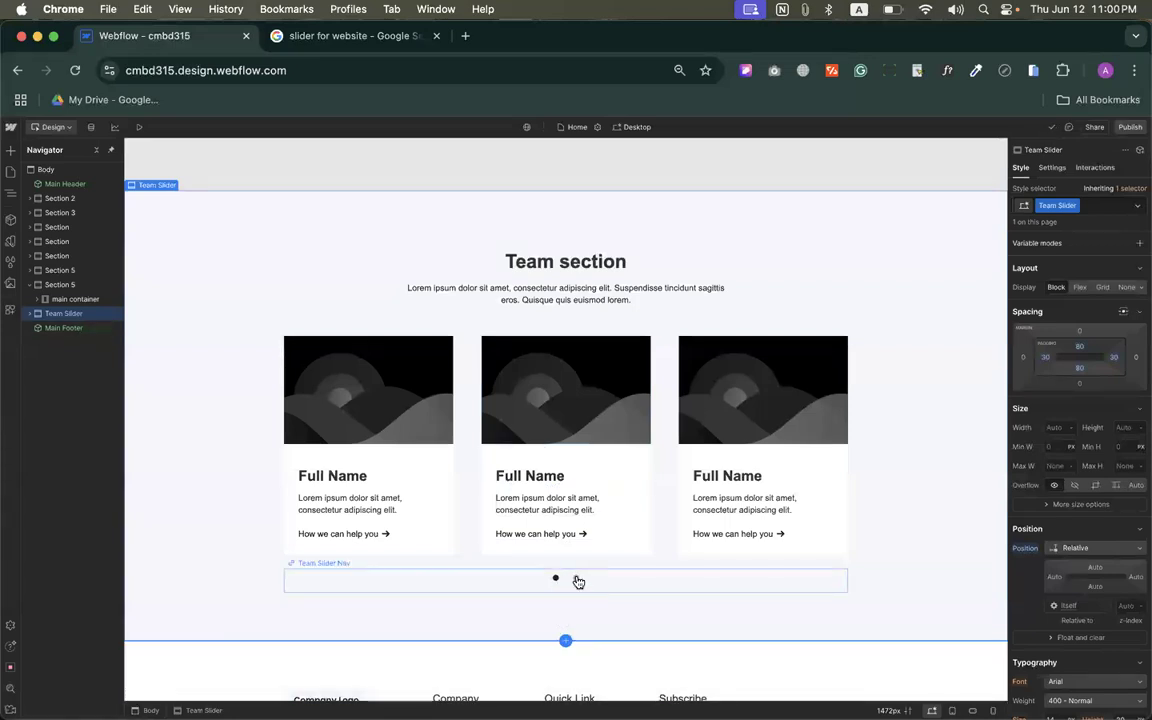
scroll(578, 581, "up", 5)
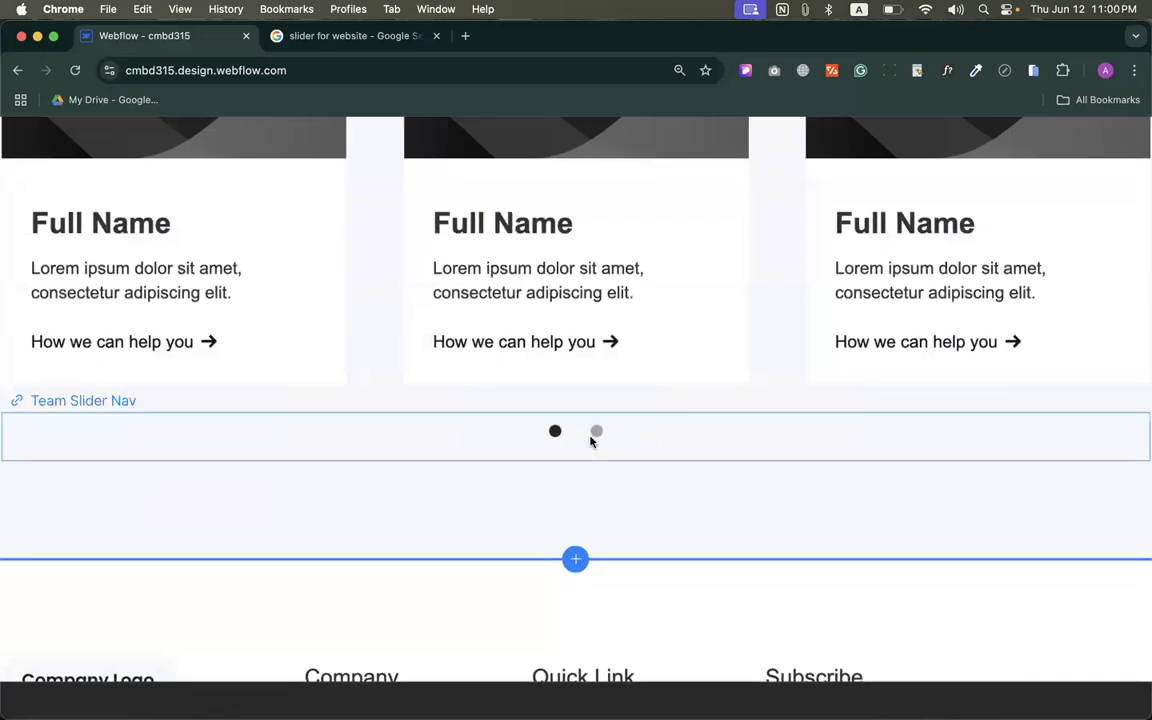
scroll(596, 437, "down", 5)
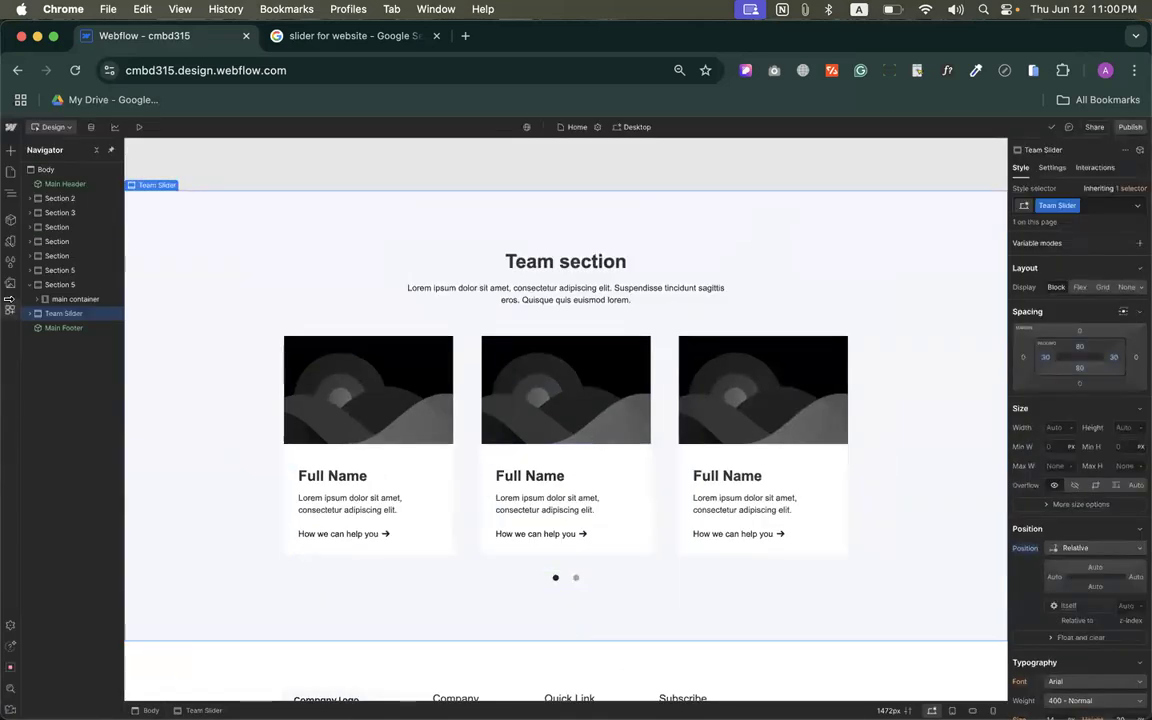
Step: Expand the Team Slider section's structure through Container 8 and Team Slider Wrapper, inspecting the wrapper and its Mask
left_click(33, 314)
left_click(38, 328)
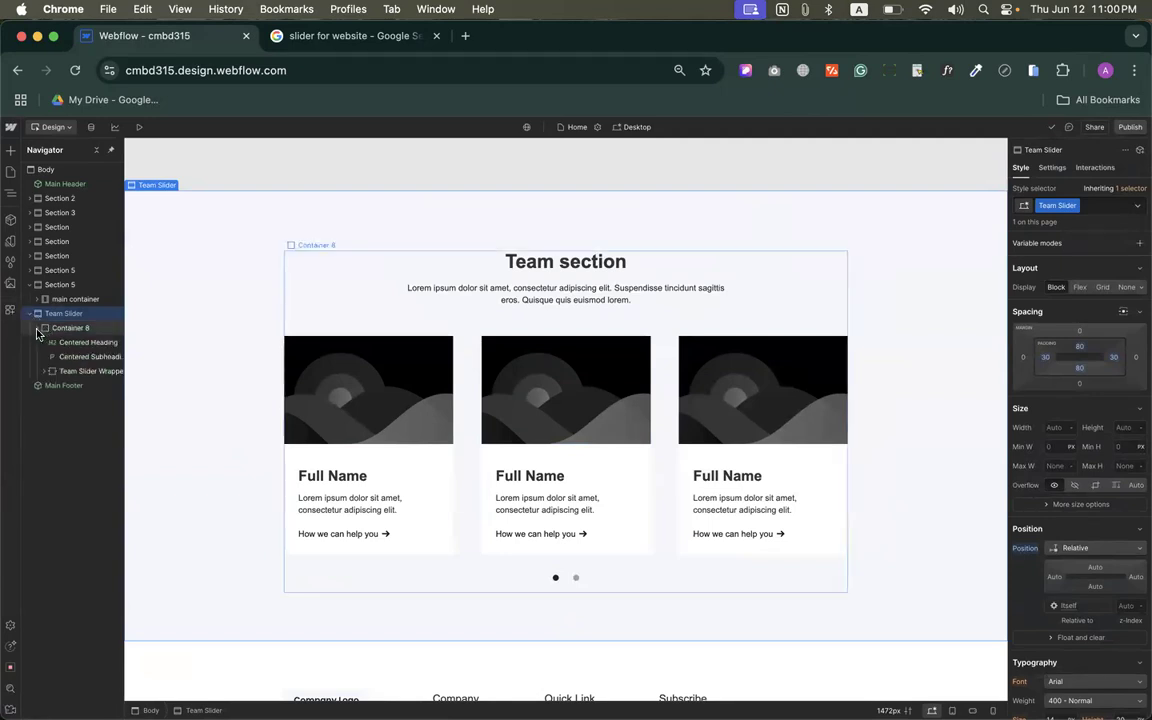
left_click(75, 372)
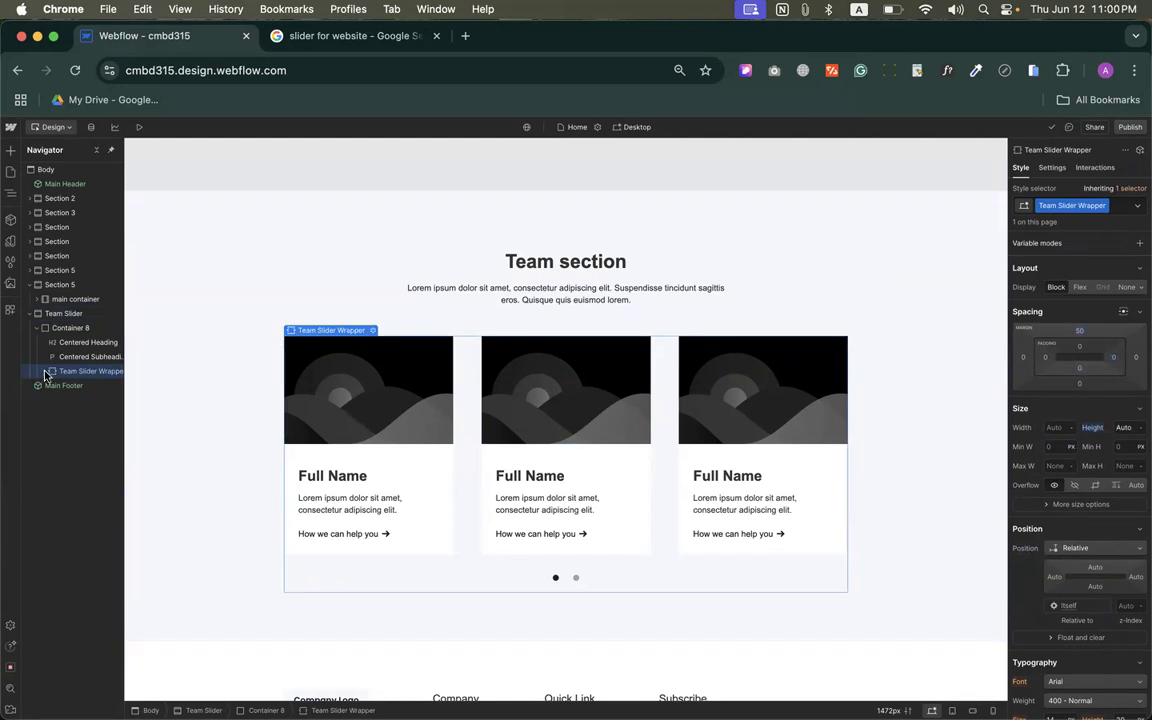
scroll(53, 377, "up", 5)
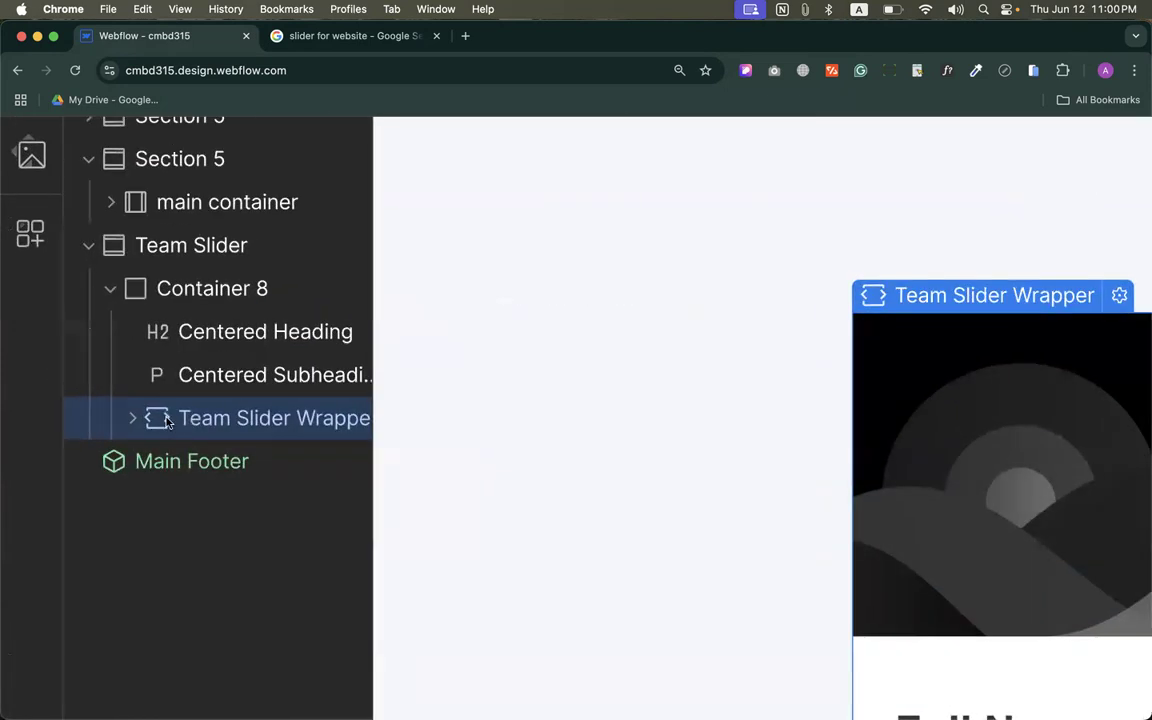
scroll(124, 417, "down", 5)
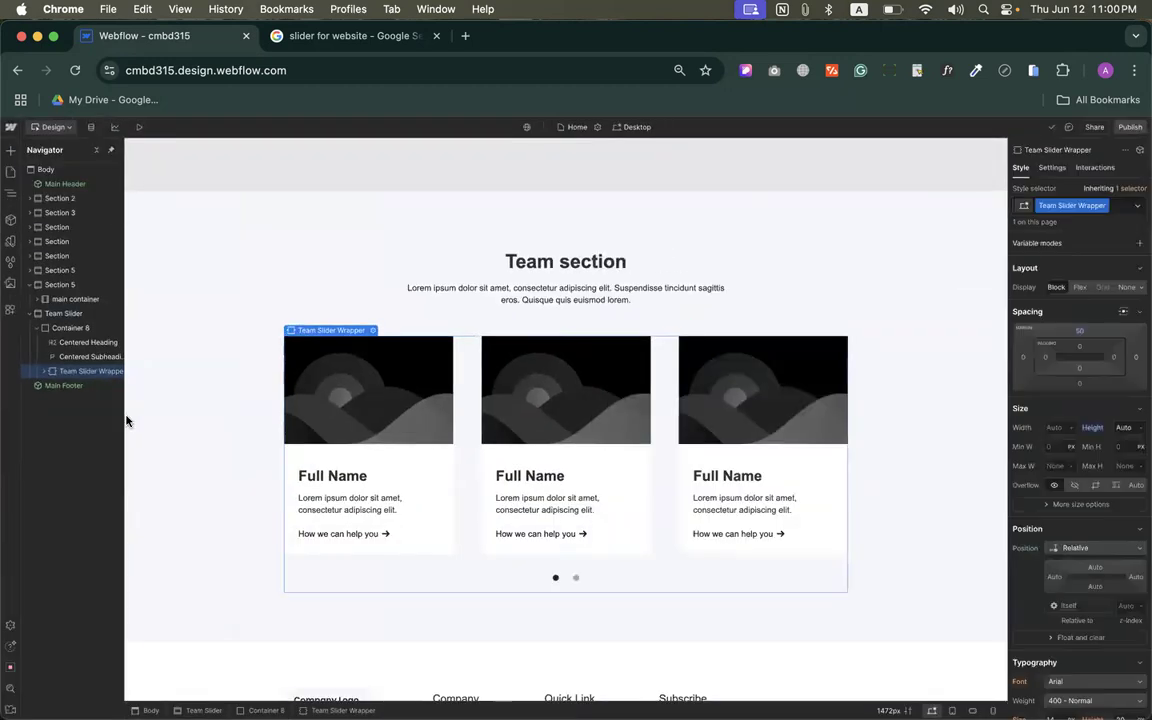
left_click(44, 375)
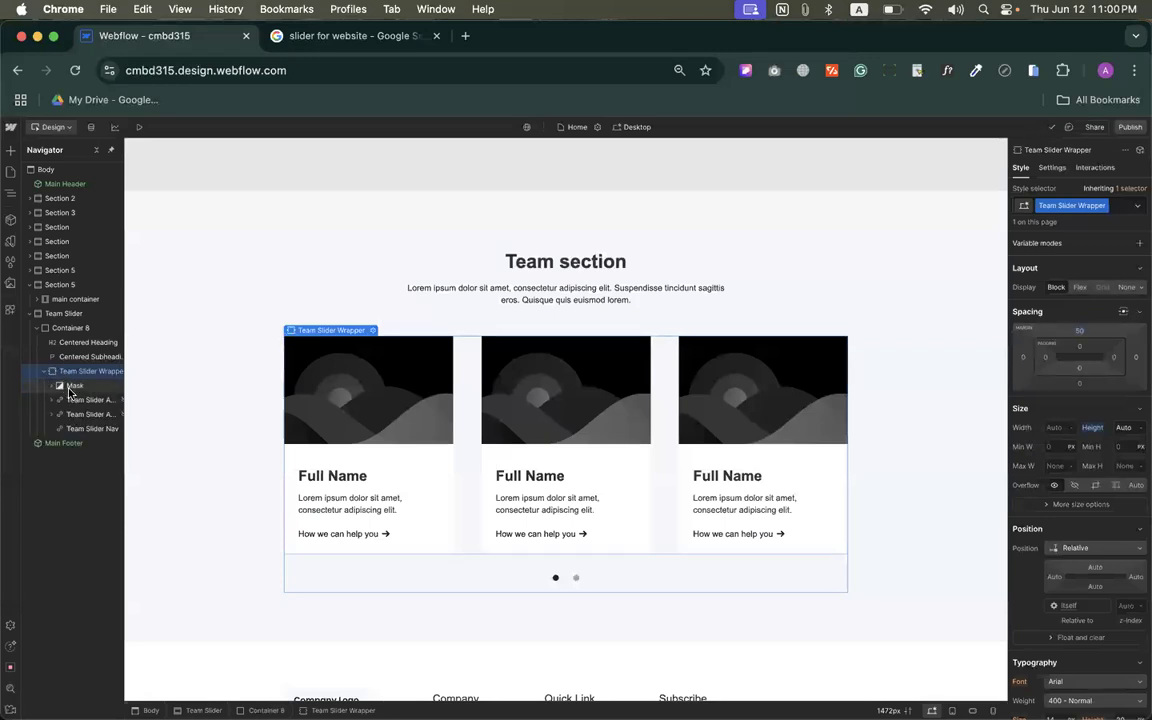
left_click(71, 390)
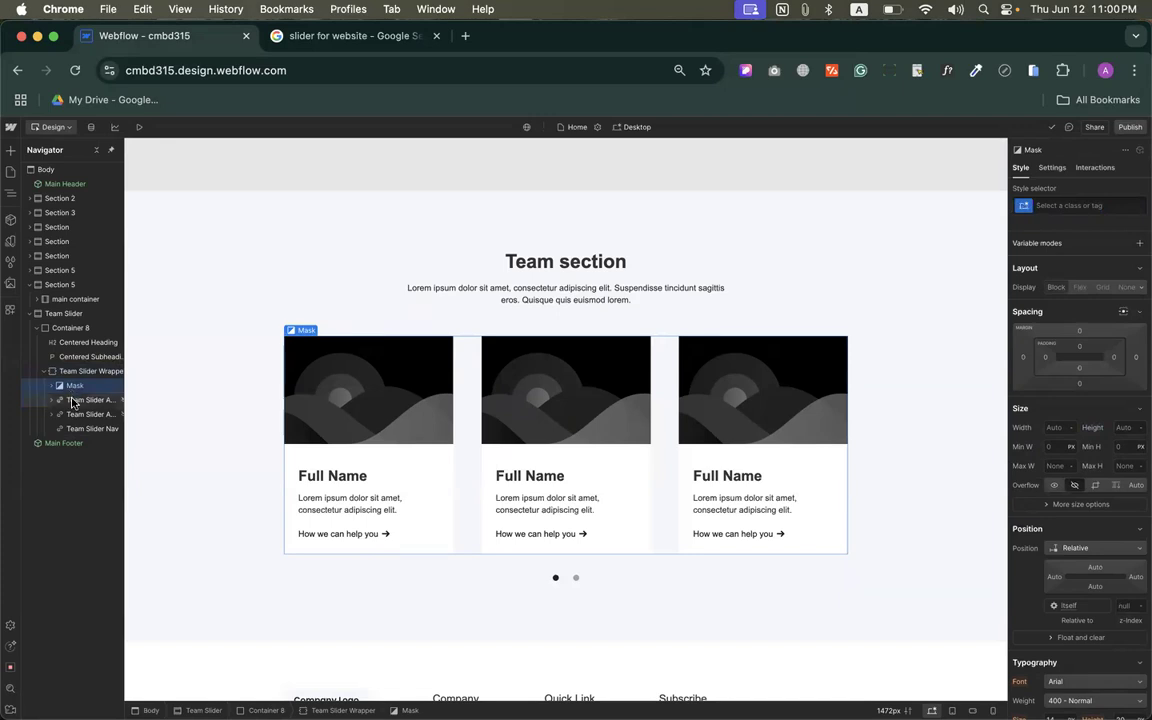
Step: Inspect the Team Slider Arrow and Team Slider Nav elements inside the Team Slider Wrapper
left_click(72, 415)
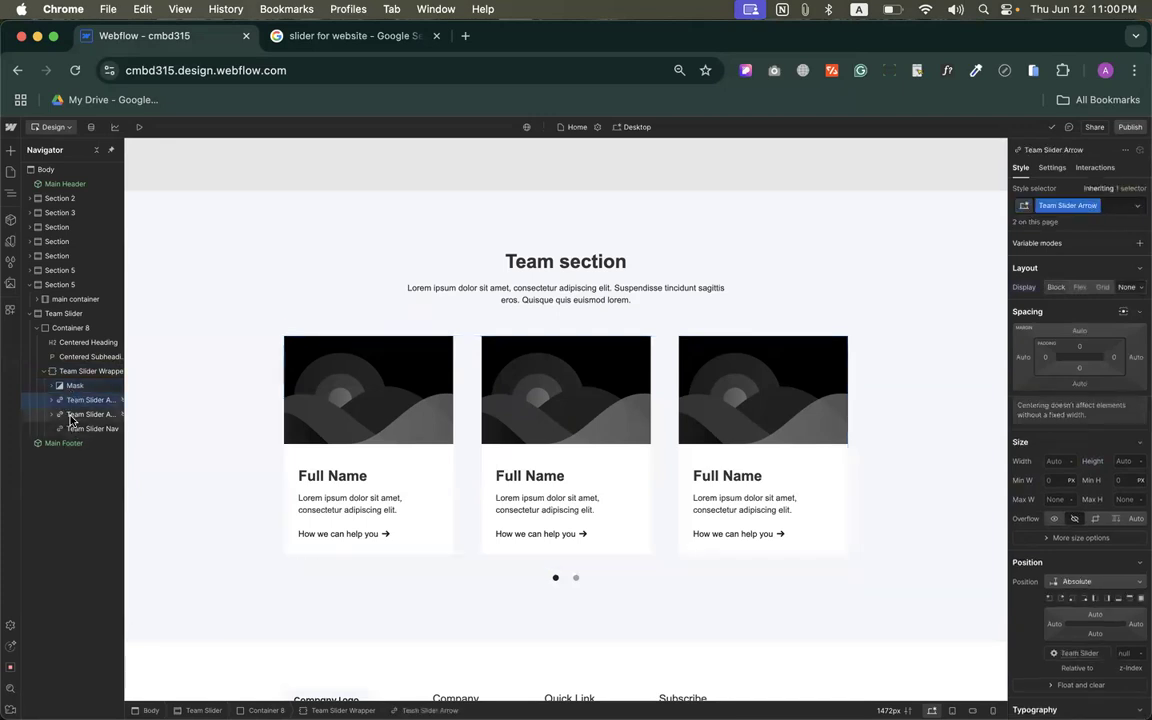
left_click(76, 428)
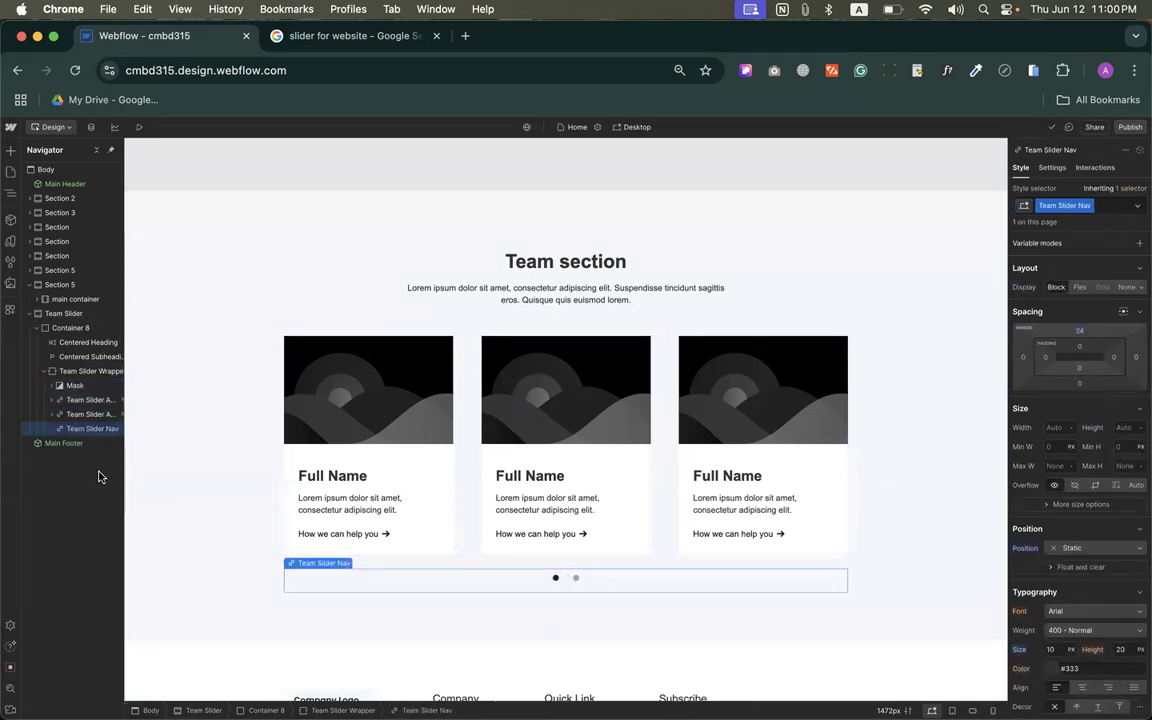
scroll(70, 403, "right", 1)
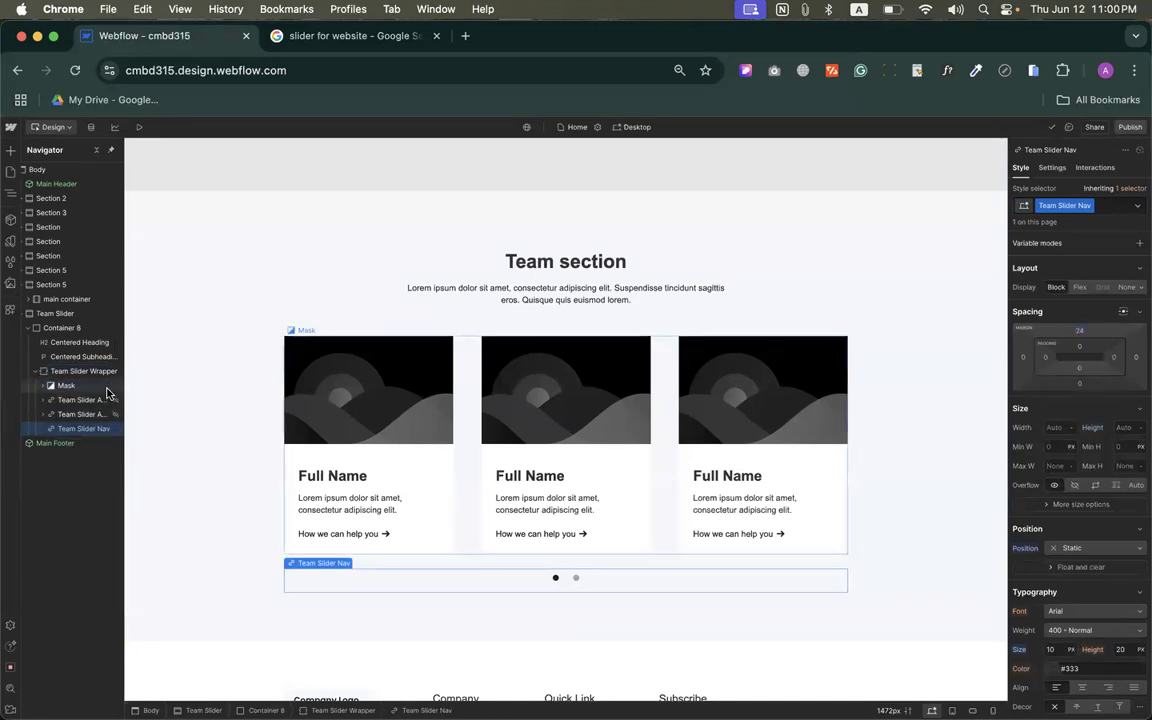
Step: Set the display of the first Team Slider Arrow to Block
left_click(80, 414)
left_click(84, 401)
scroll(94, 403, "left", 1)
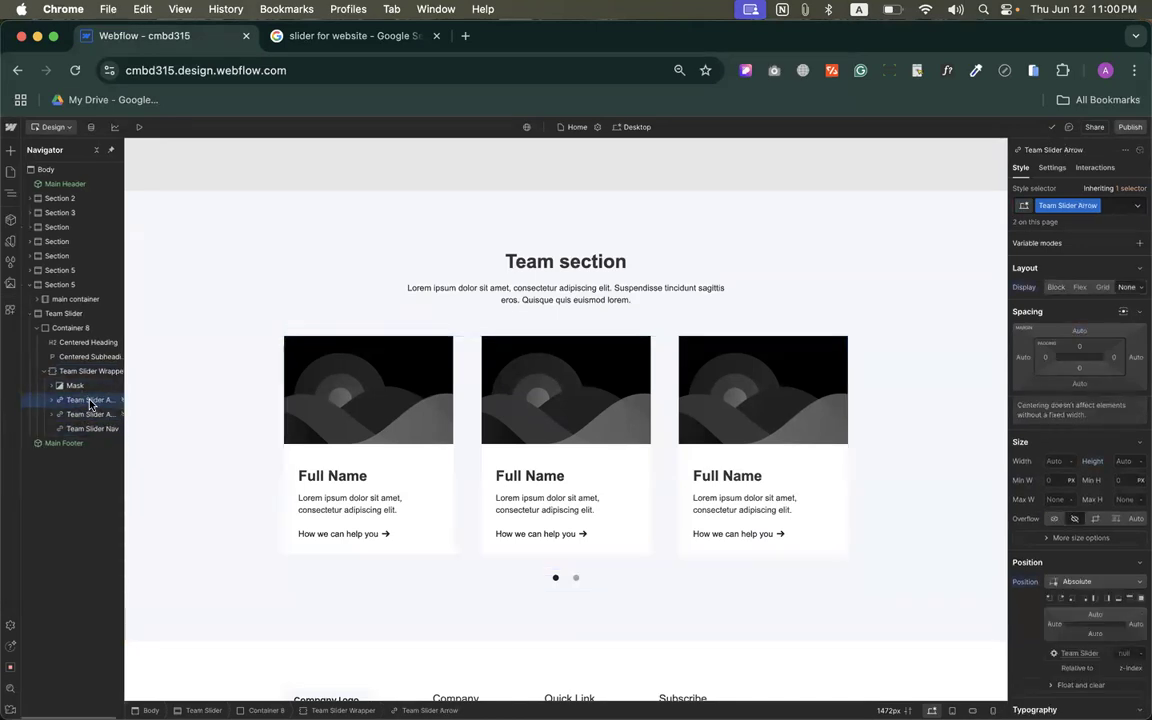
left_click(1055, 287)
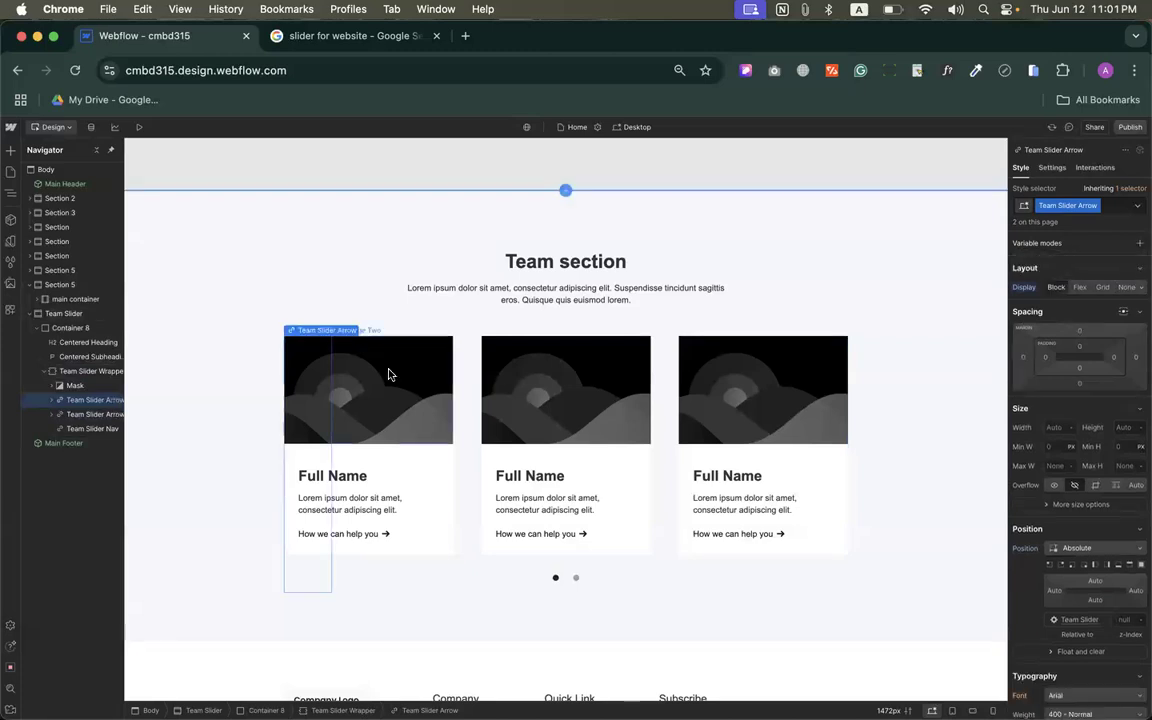
Step: Set the color of the first Team Slider Arrow's icon to #201e1e
left_click(305, 465)
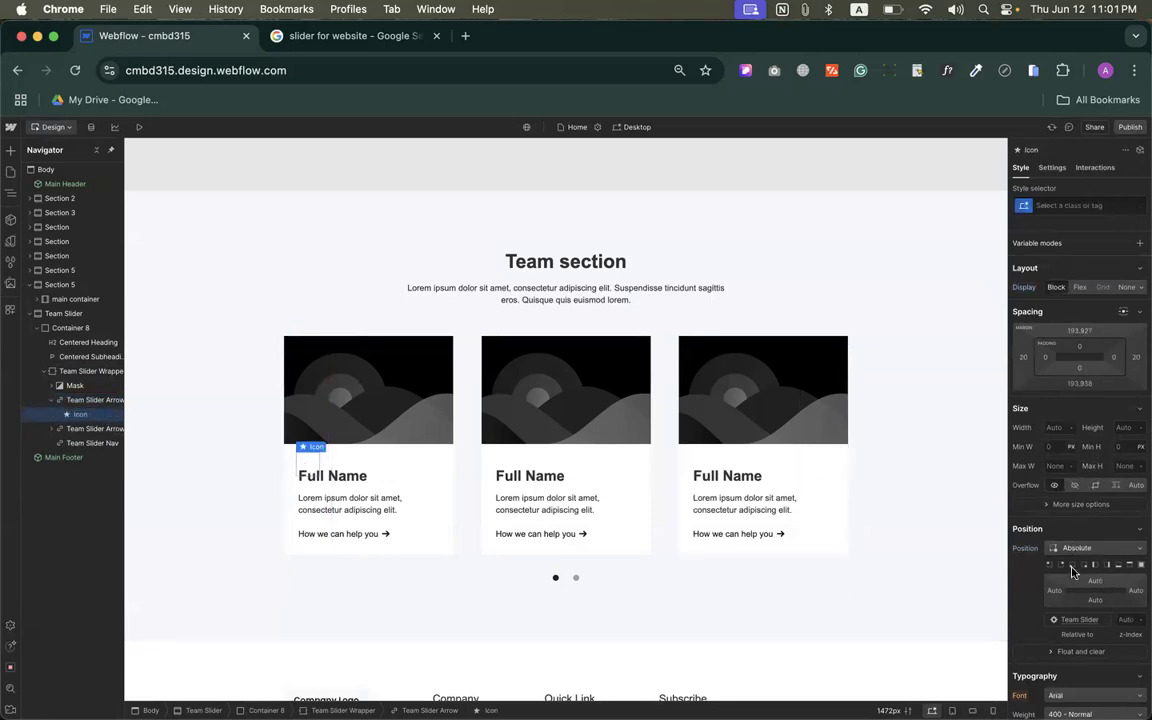
scroll(1070, 560, "down", 5)
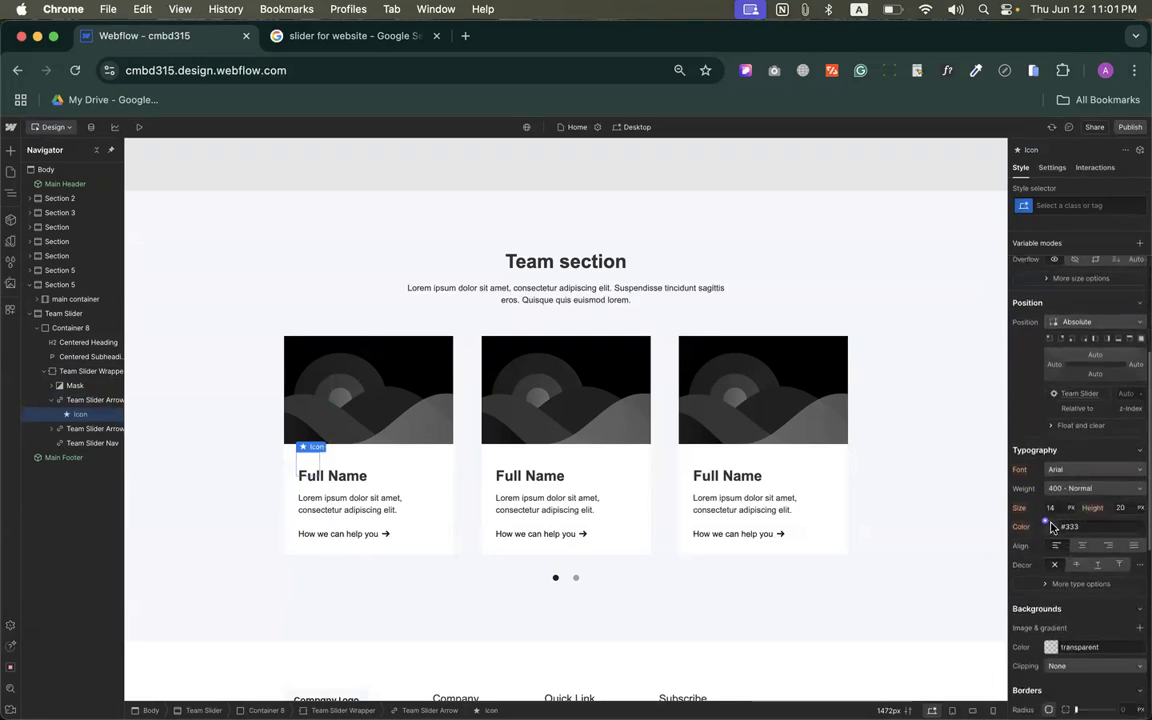
left_click(1049, 526)
left_click(1023, 620)
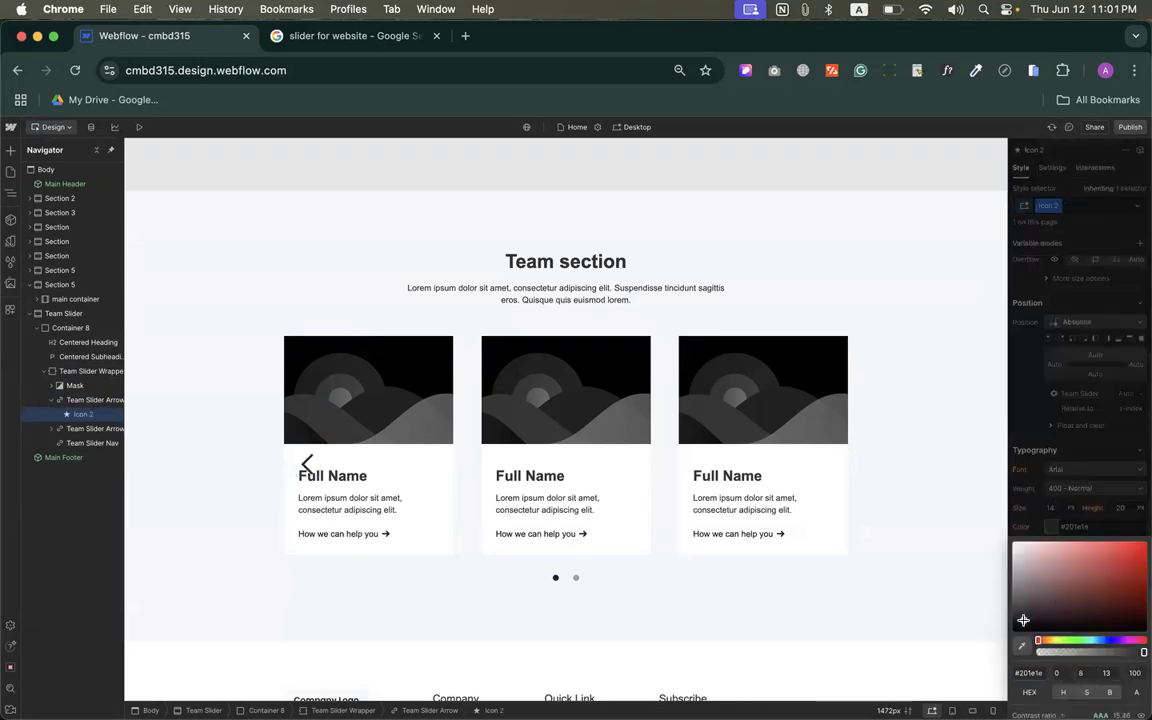
Step: Shift the first Team Slider Arrow outside the cards with a left position of -59, and set its display to None
left_click(306, 416)
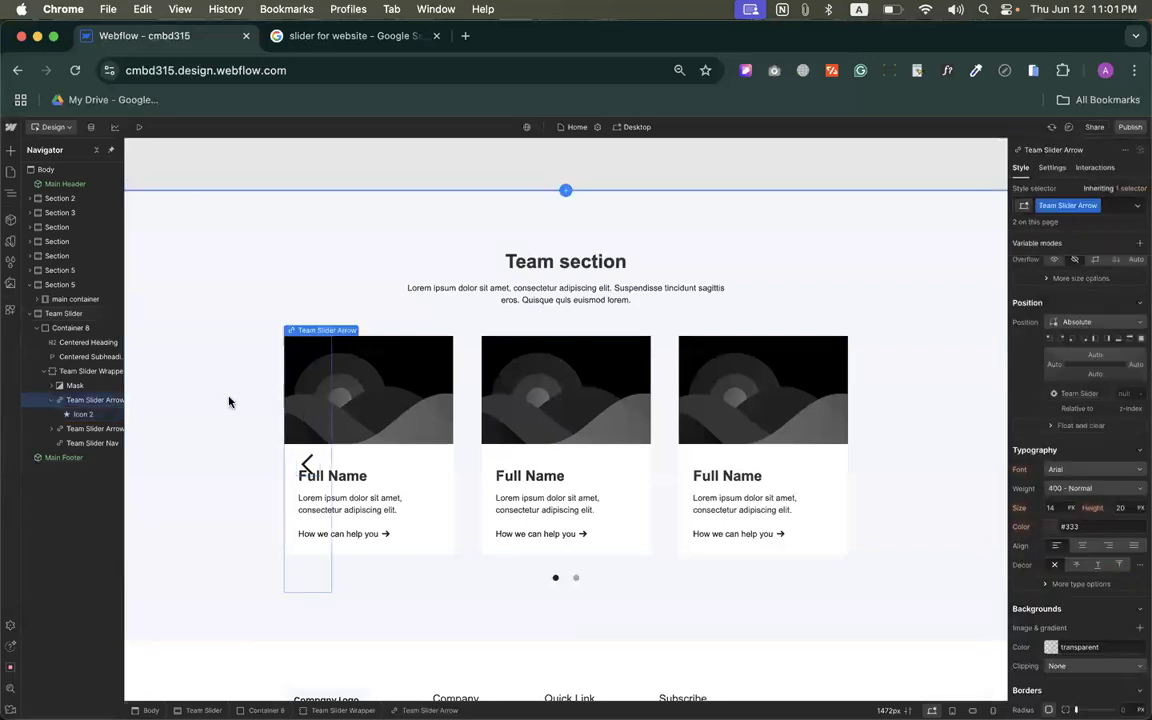
left_click(1056, 364)
left_click_drag(1055, 364, 1019, 371)
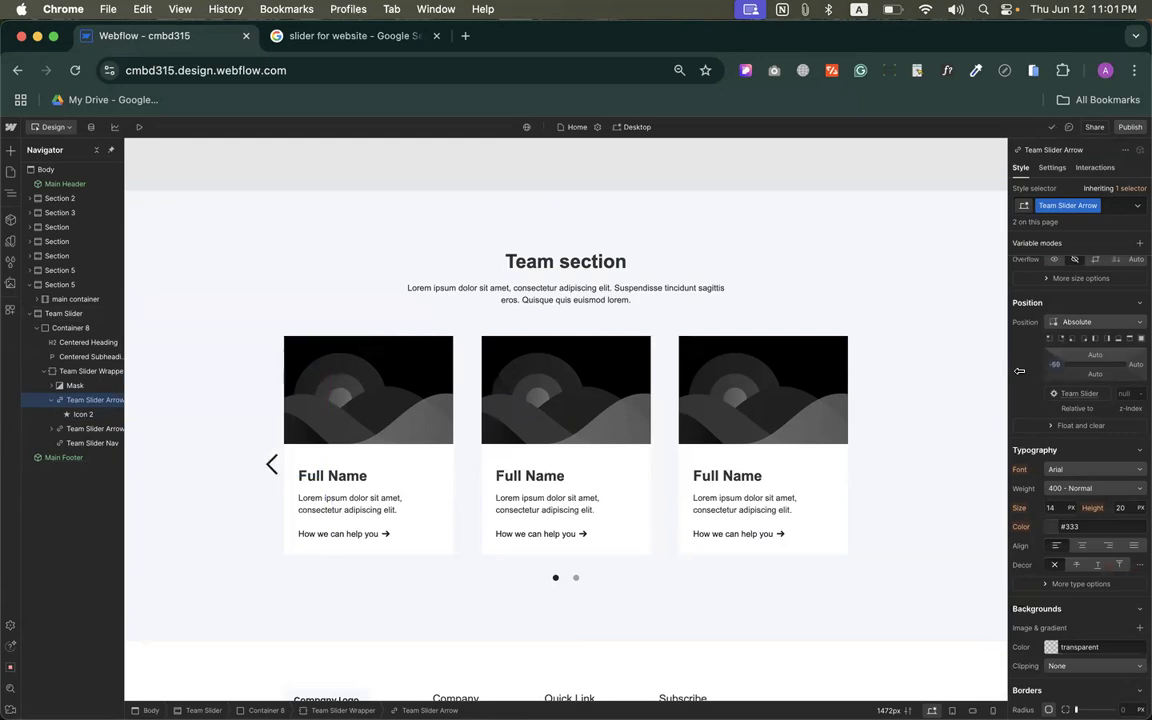
left_click_drag(1019, 371, 1020, 371)
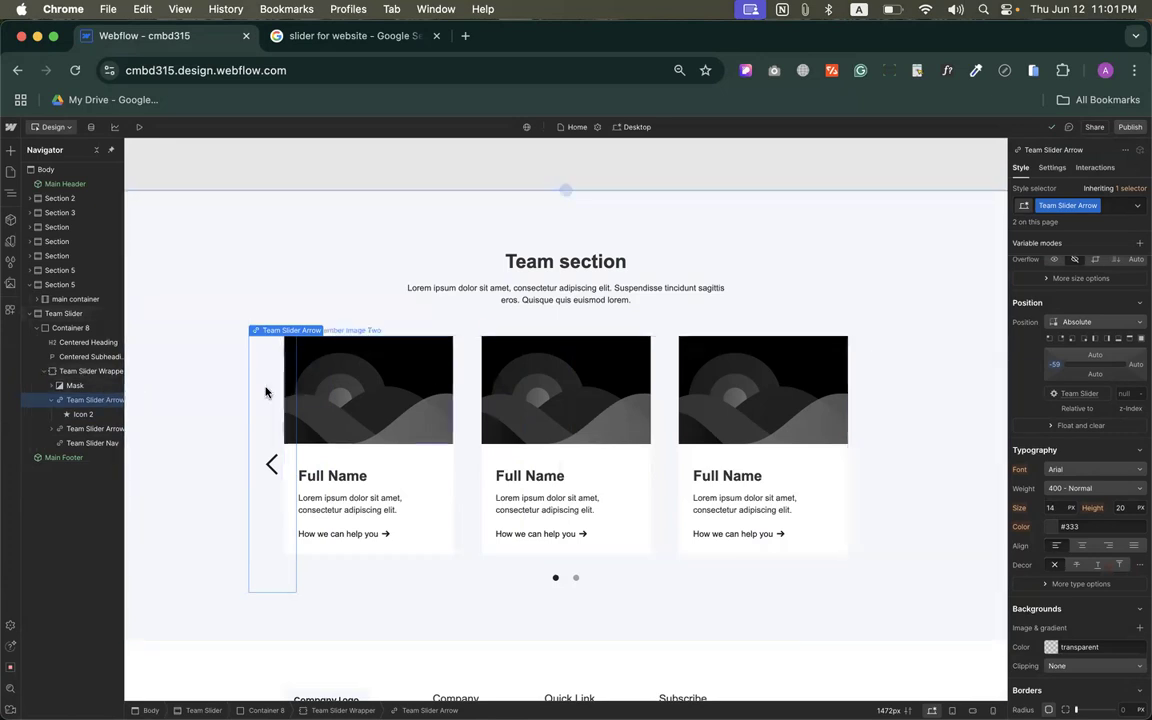
scroll(1122, 299, "up", 5)
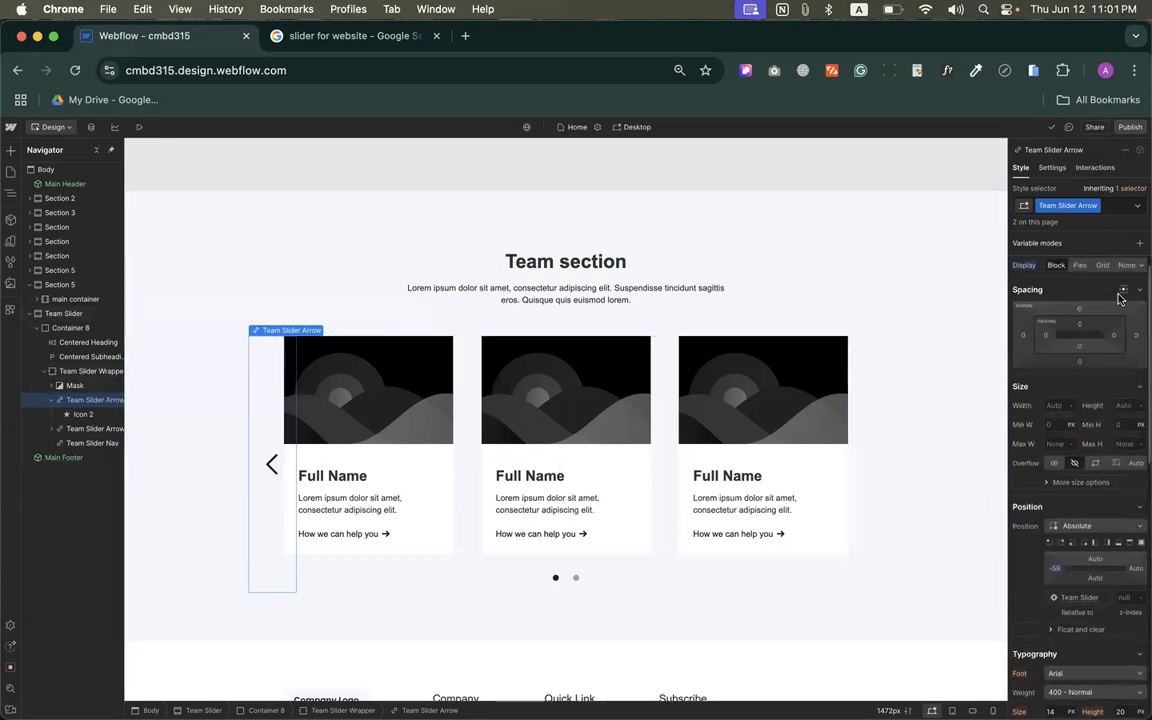
left_click(1126, 289)
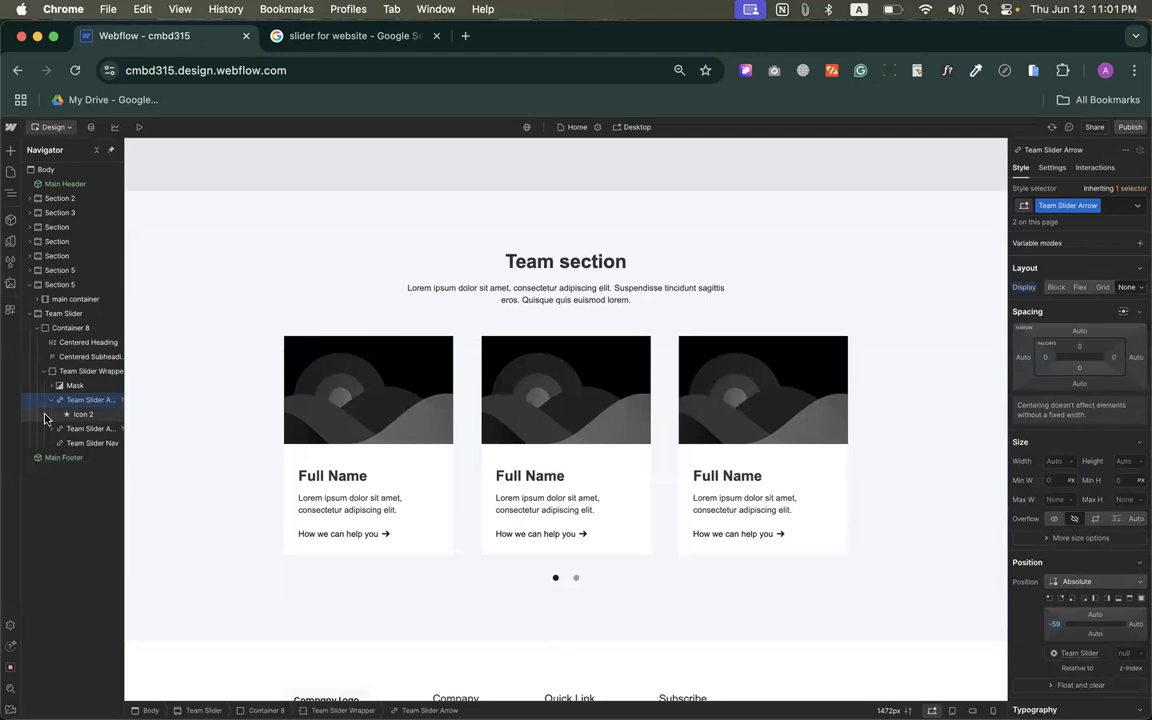
Step: Try deleting the Team Slider Nav and neighboring slider content, and undo the deletions
left_click(88, 443)
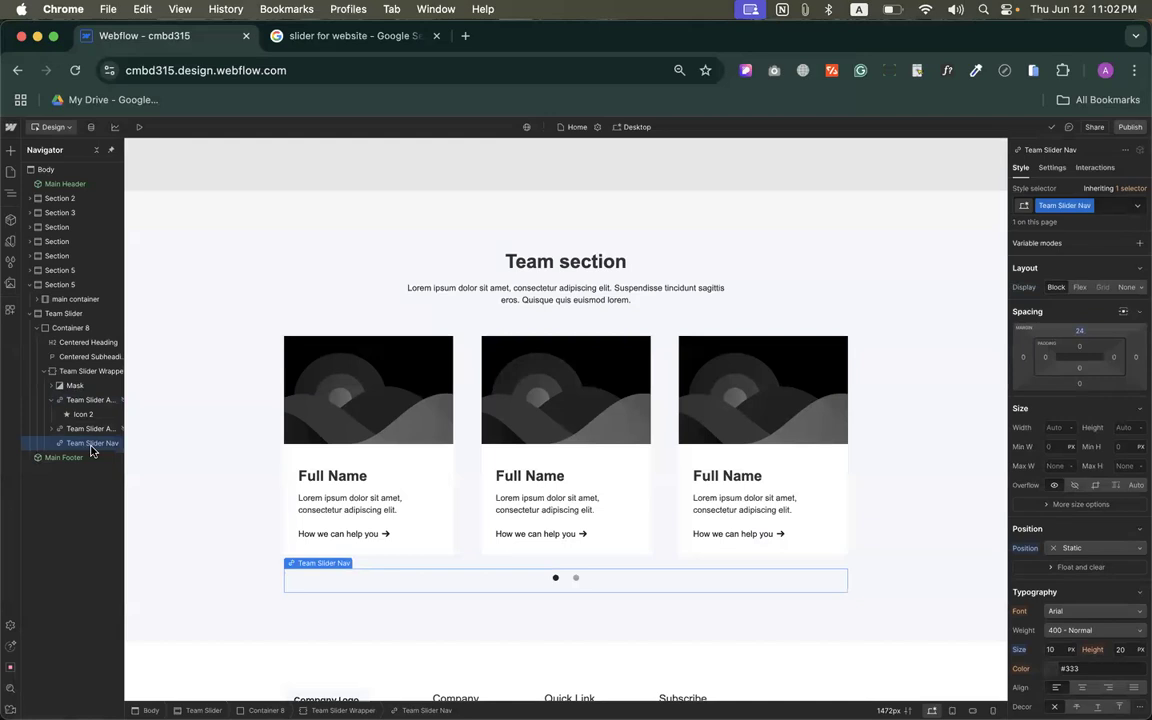
key("Delete")
key("Delete")
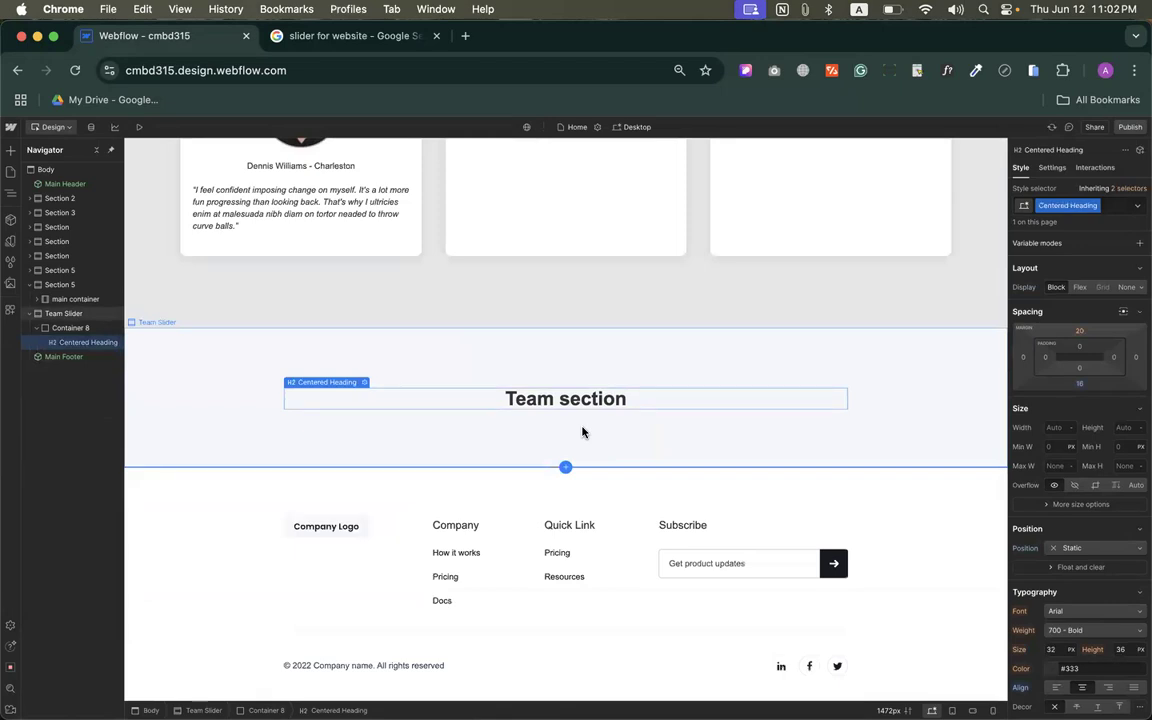
key("super+z")
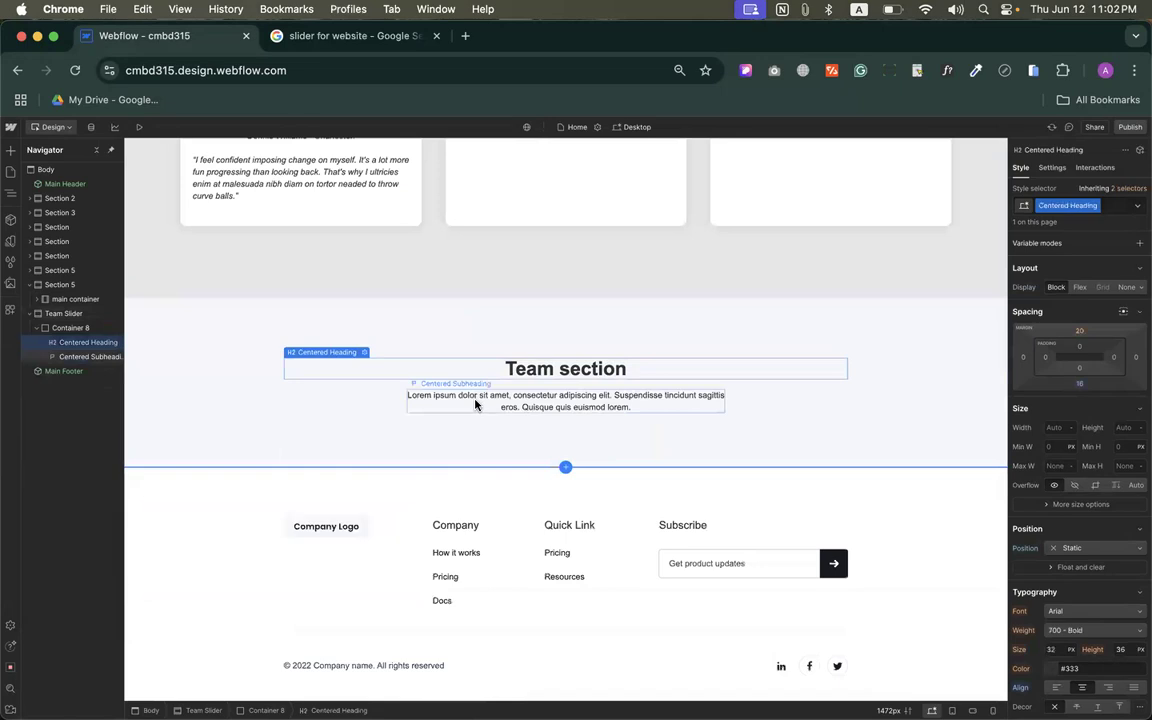
scroll(475, 405, "up", 1)
scroll(475, 405, "down", 1)
scroll(475, 405, "up", 1)
key("super+z")
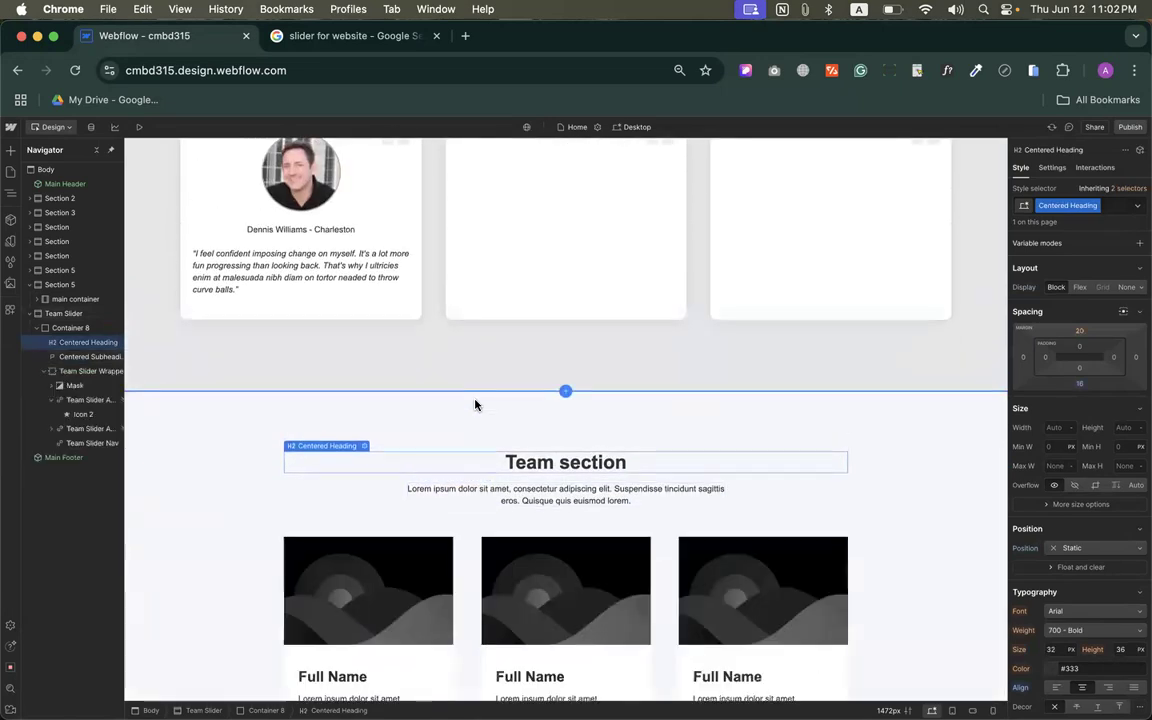
Step: Open the slider settings of the Team Slider Wrapper clear of the first card and examine the animation, arrow and slide nav options
scroll(475, 405, "down", 4)
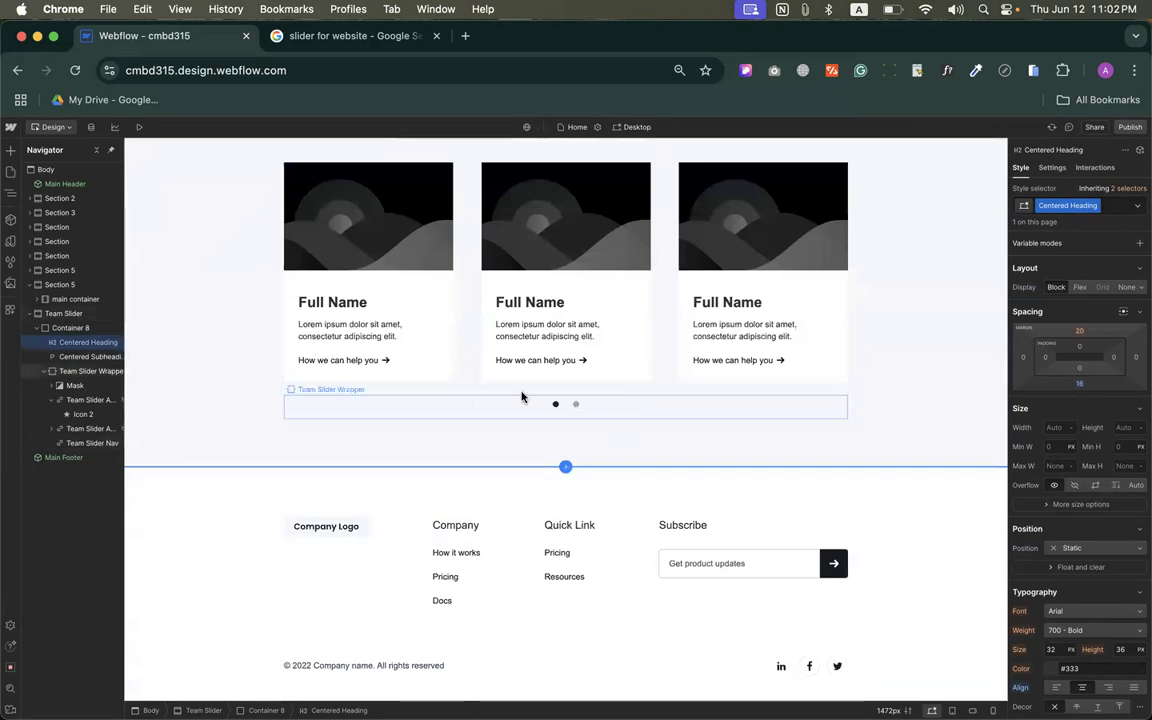
left_click(501, 396)
scroll(501, 396, "up", 2)
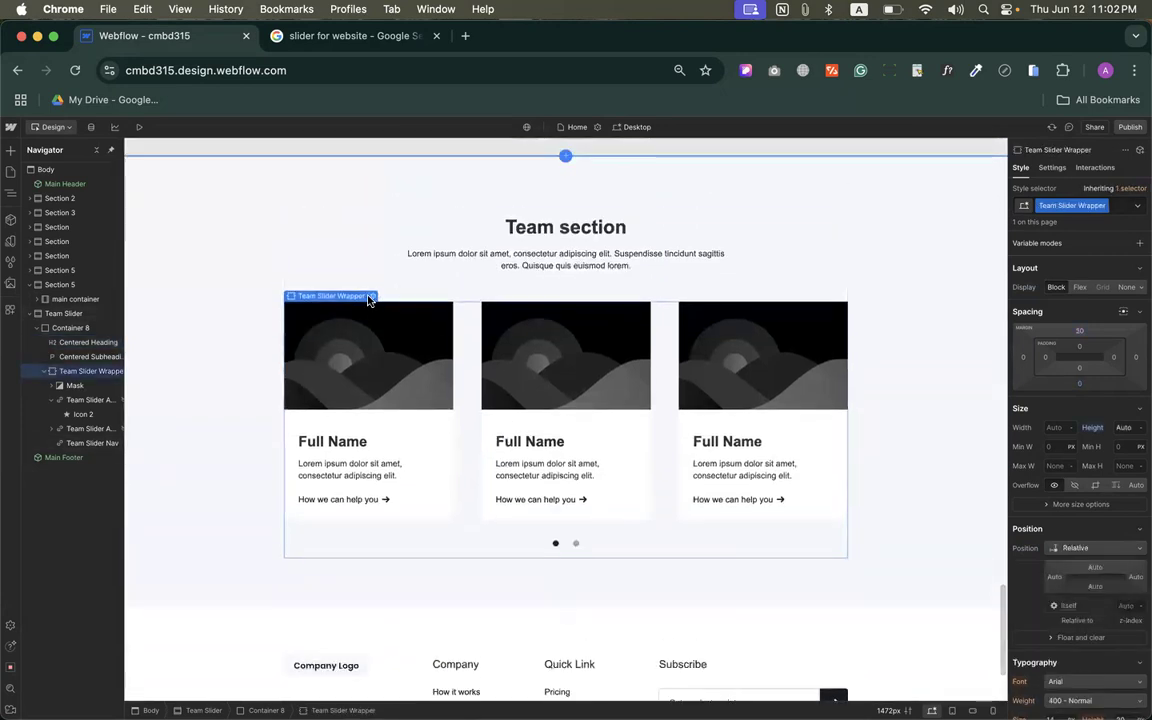
left_click(372, 296)
left_click_drag(339, 342, 743, 183)
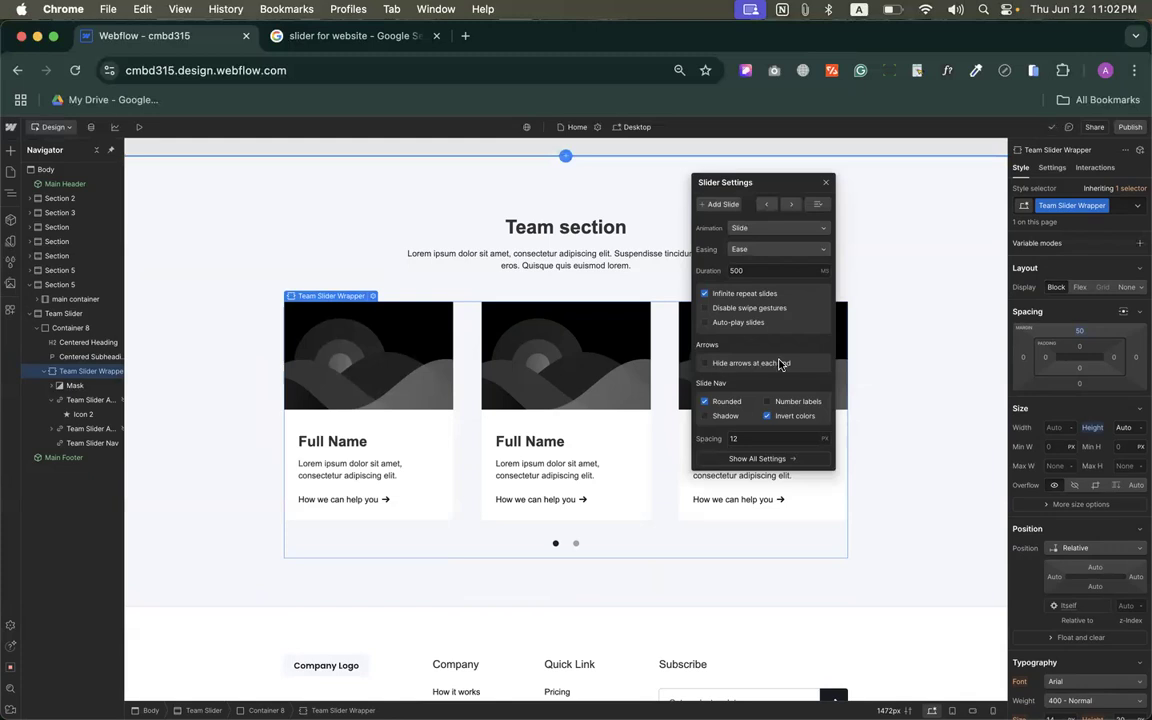
Step: Check the first Team Slider Arrow's display, and reopen the wrapper's slider settings to examine the arrow options
left_click(71, 401)
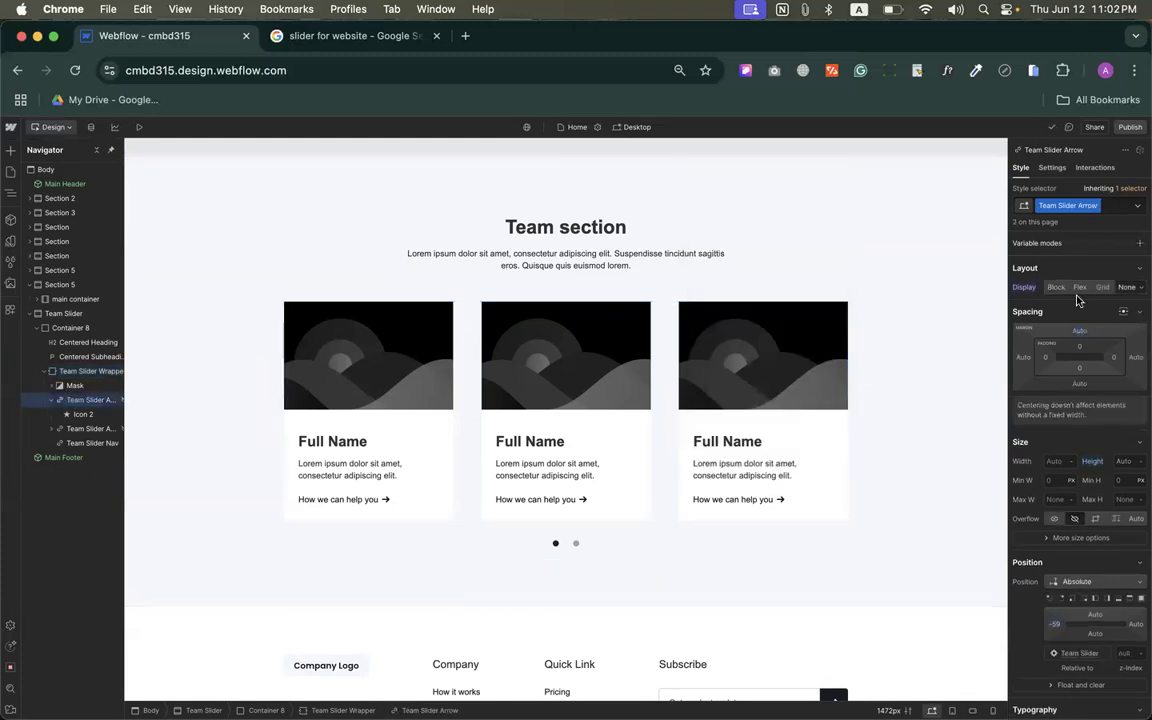
left_click(67, 370)
left_click(390, 298)
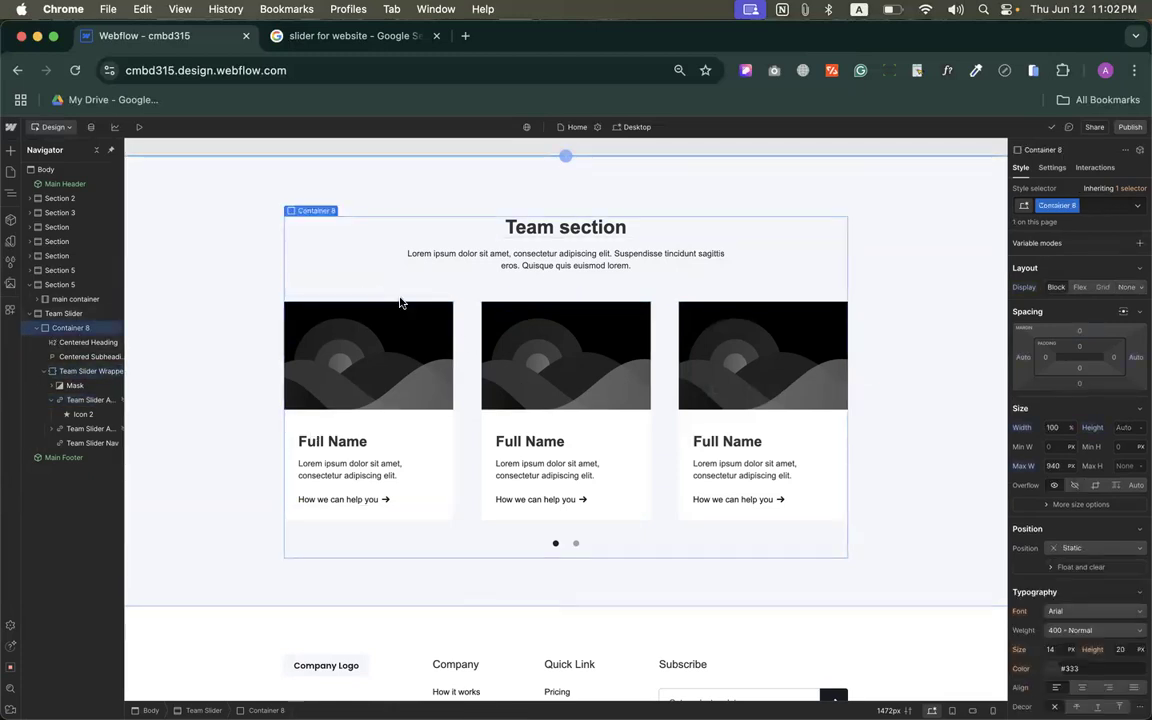
left_click(88, 370)
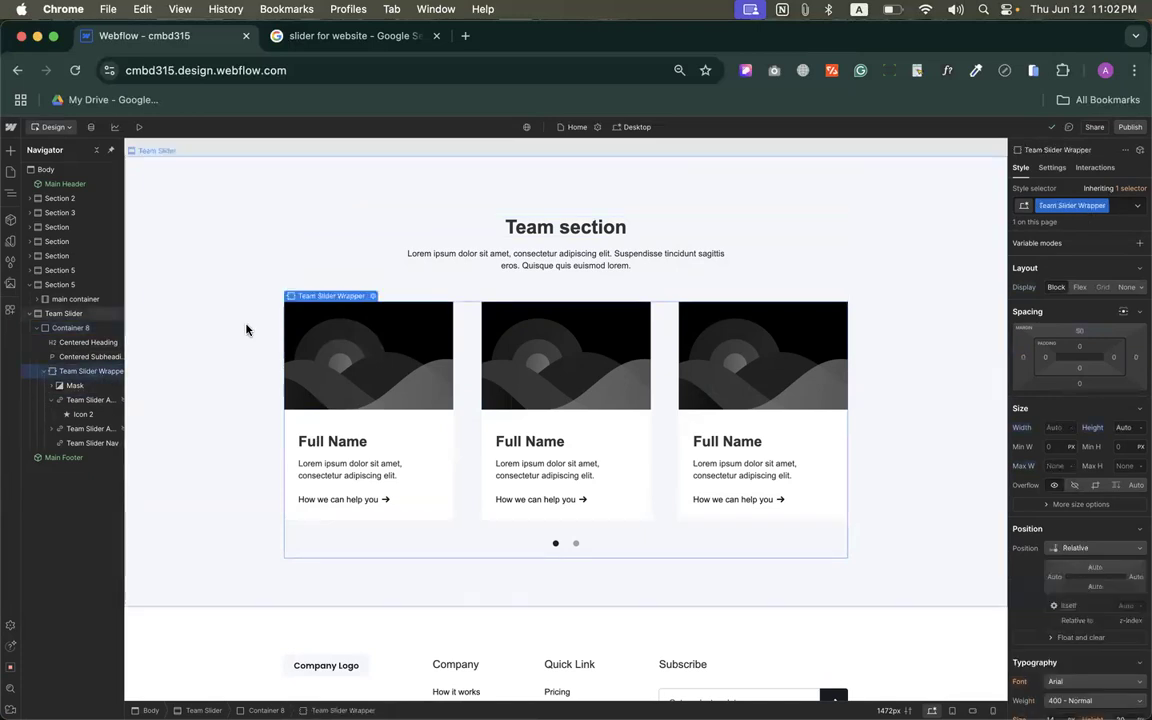
left_click(372, 296)
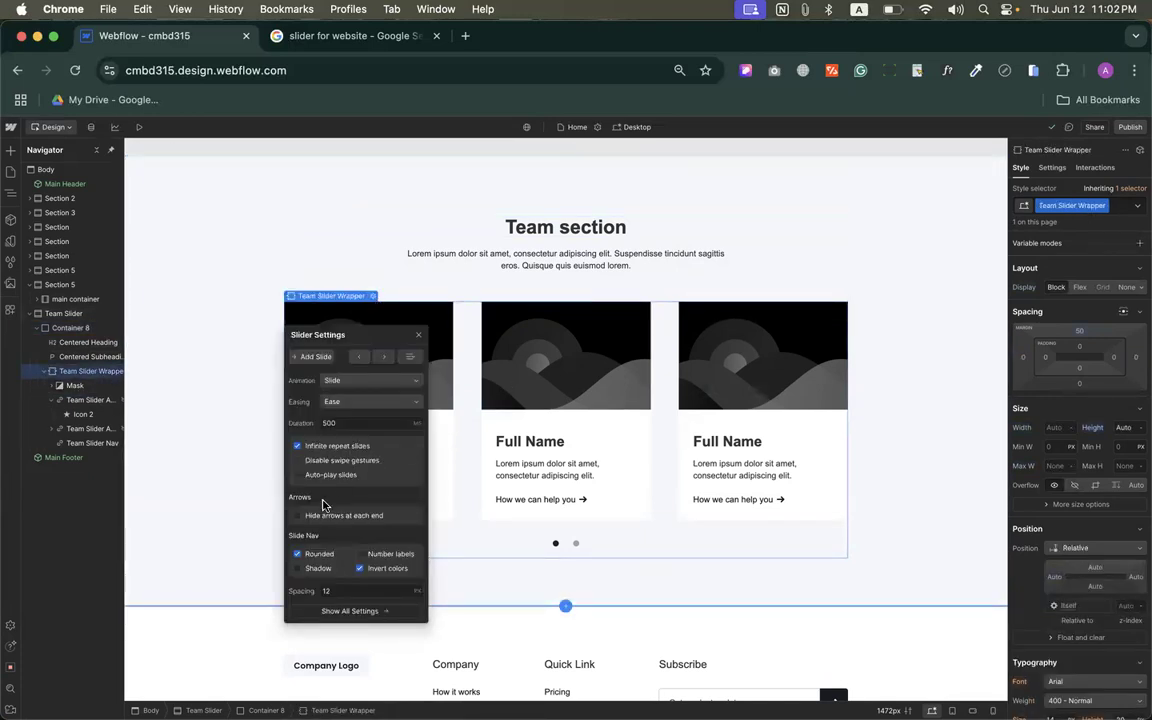
left_click_drag(347, 334, 873, 184)
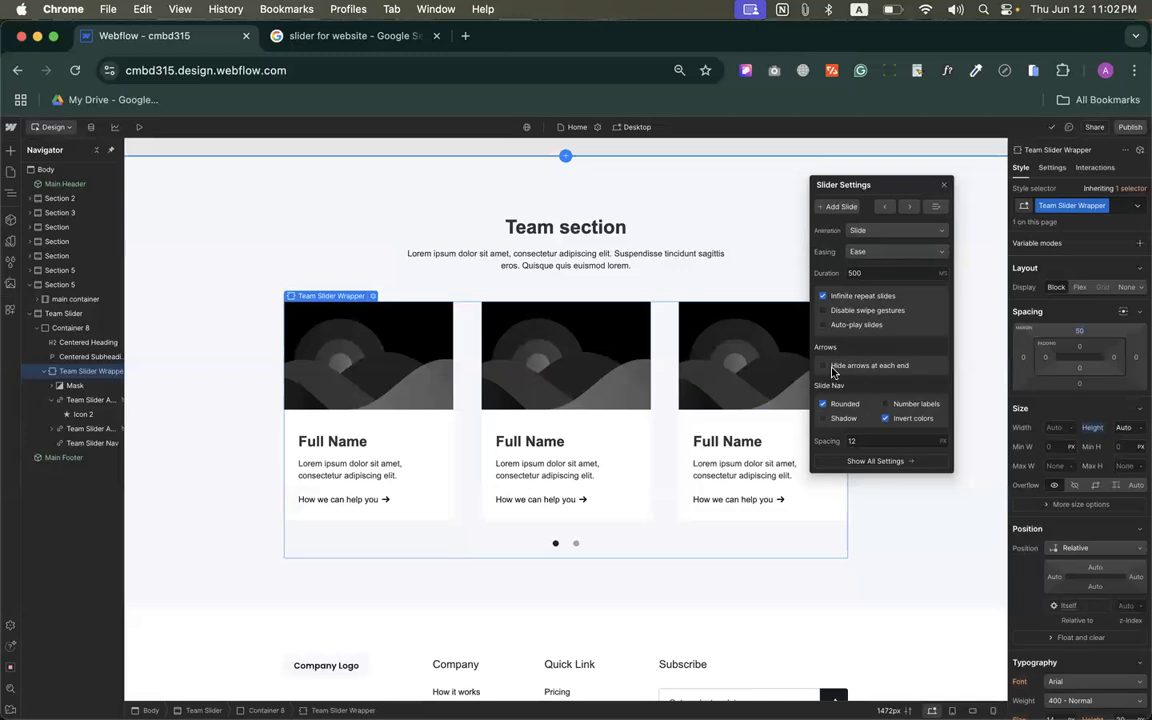
Step: Return the first Team Slider Arrow's display to Block and inspect the placement of the second arrow
left_click(100, 400)
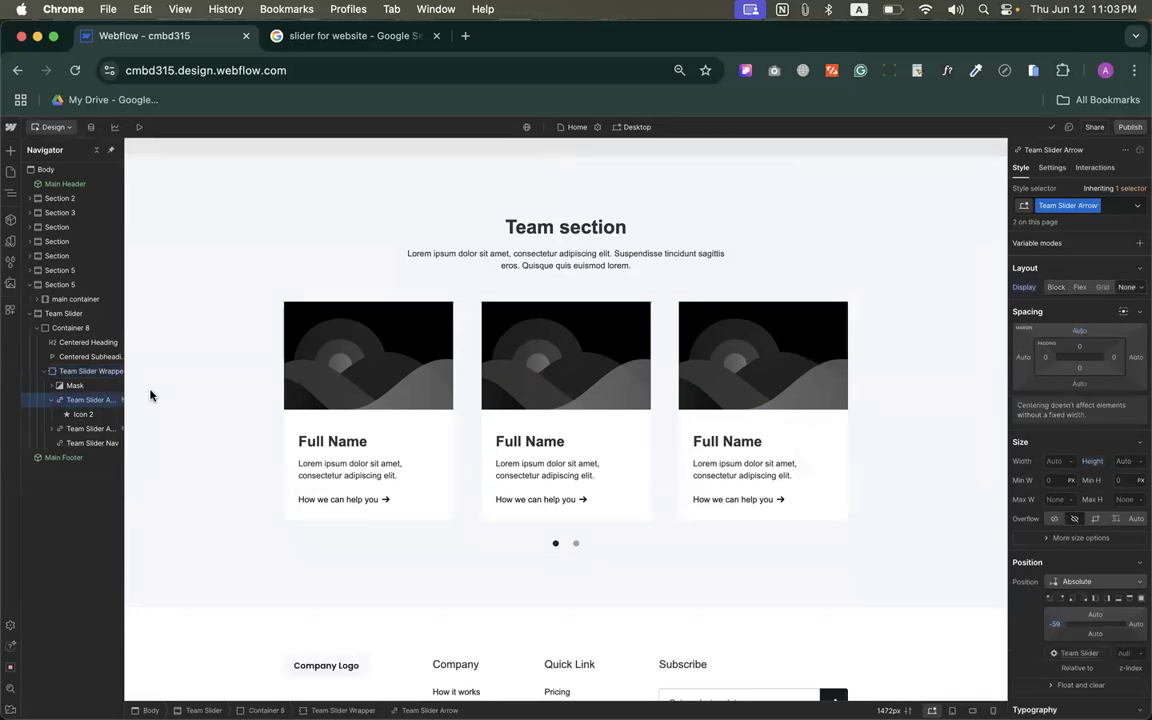
left_click(1027, 289)
left_click(1035, 307)
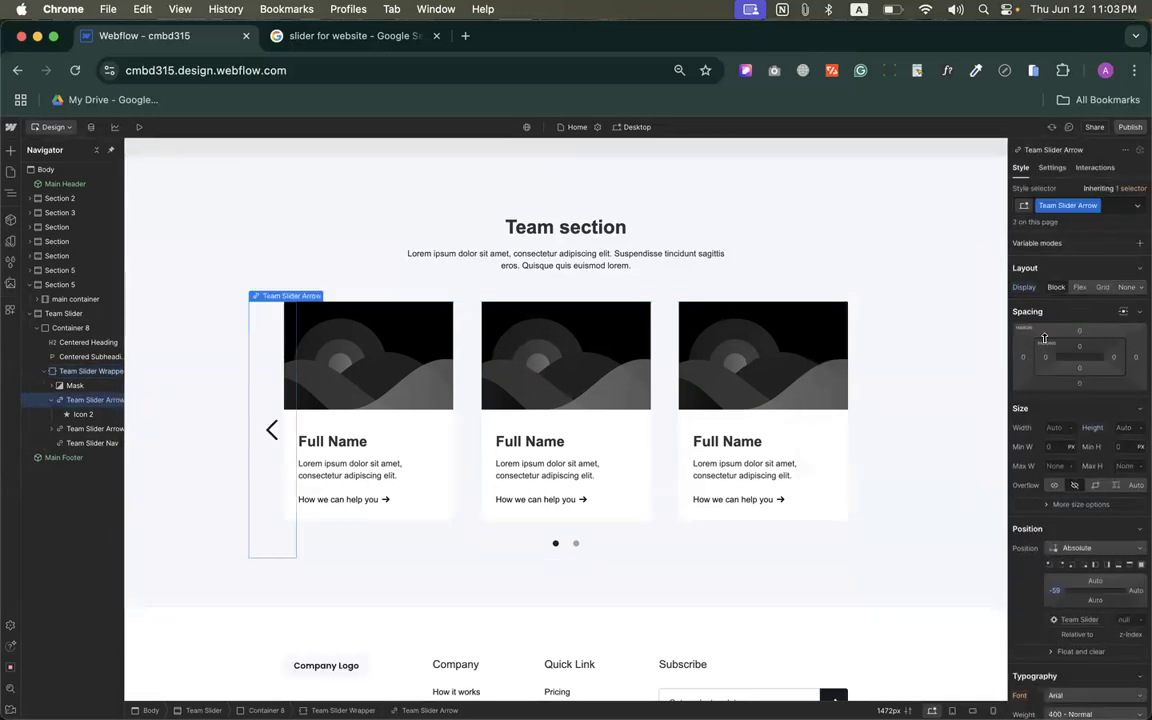
left_click(80, 430)
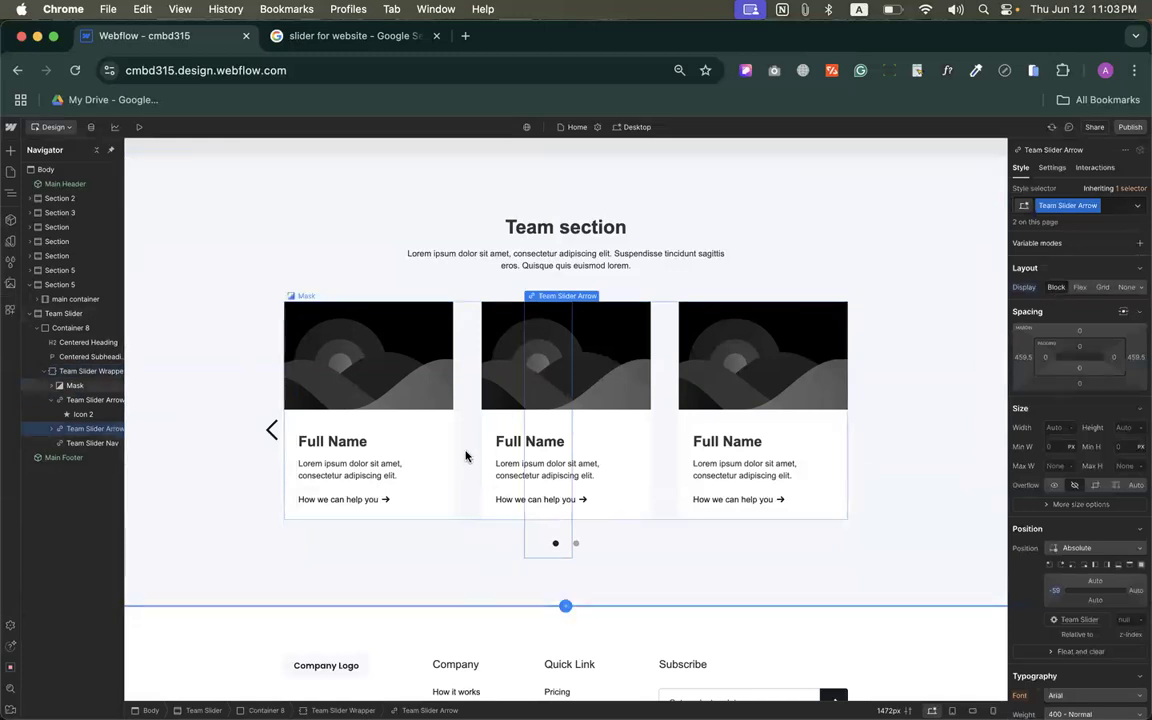
Step: Enable hiding arrows at each end in the Team Slider Wrapper's slider settings, and move the settings clear of the first card
left_click(85, 371)
left_click(373, 296)
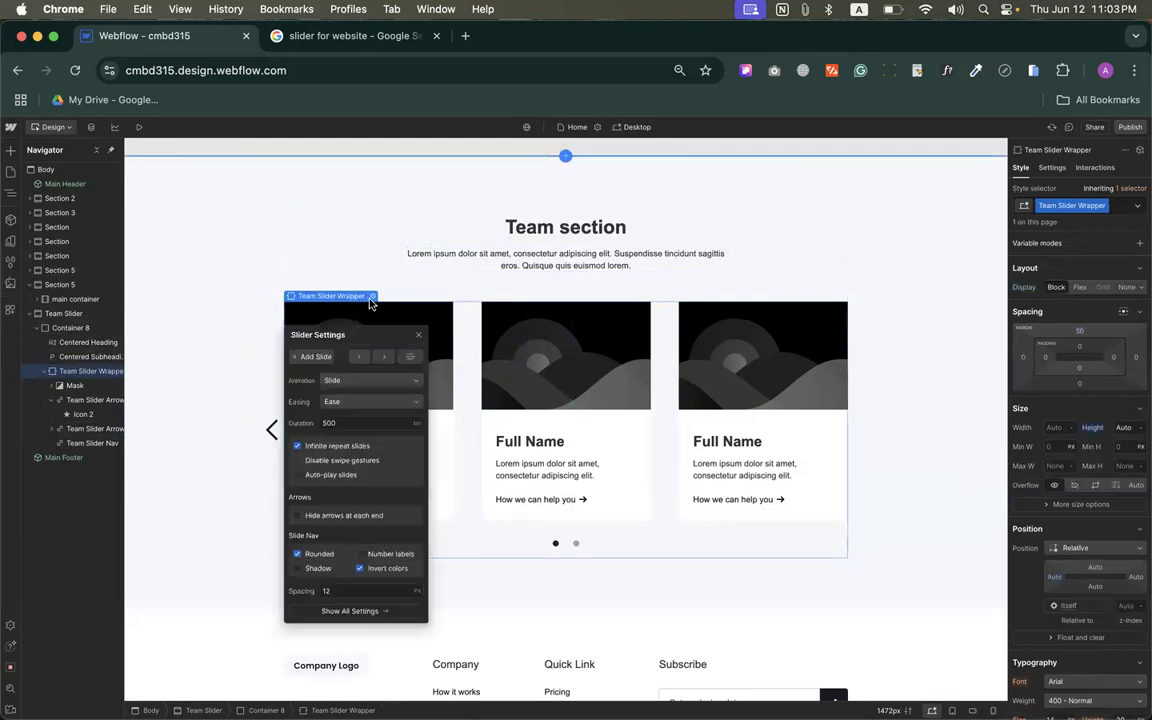
left_click(297, 515)
left_click_drag(370, 336, 847, 212)
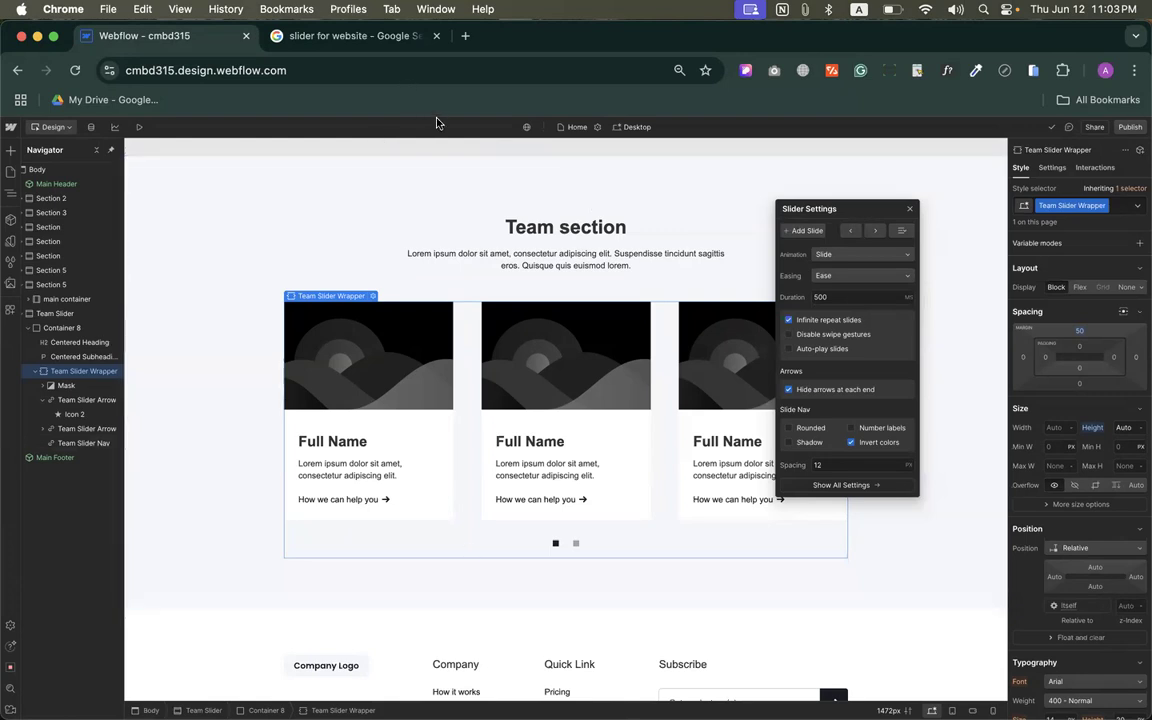
Step: Try the slide nav's Rounded, Number labels and Invert colors options, leaving Rounded, Shadow and Invert colors on and Number labels off
left_click(789, 428)
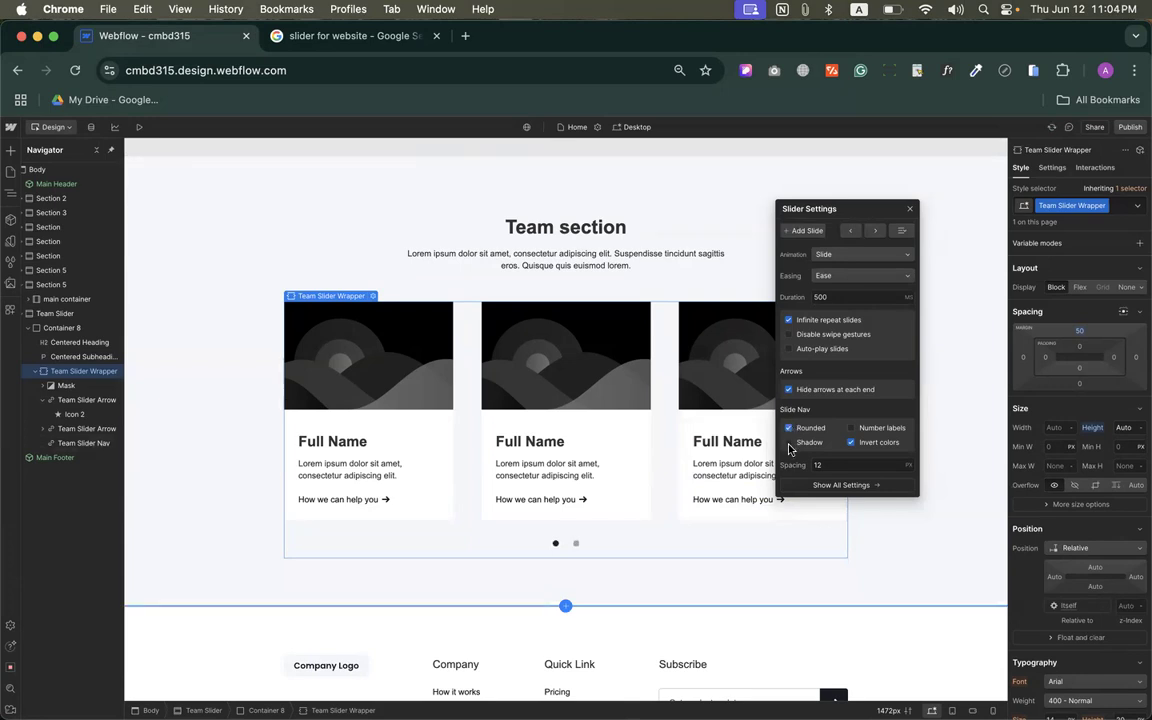
left_click(851, 428)
left_click(788, 428)
left_click(789, 429)
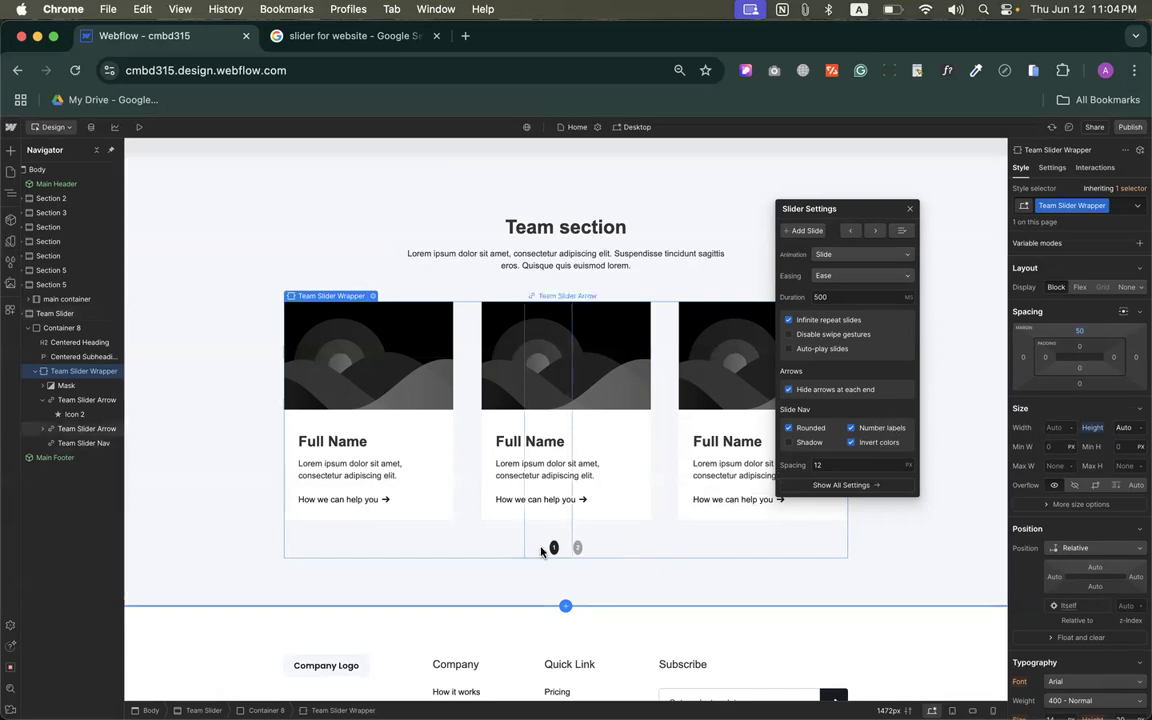
left_click(851, 428)
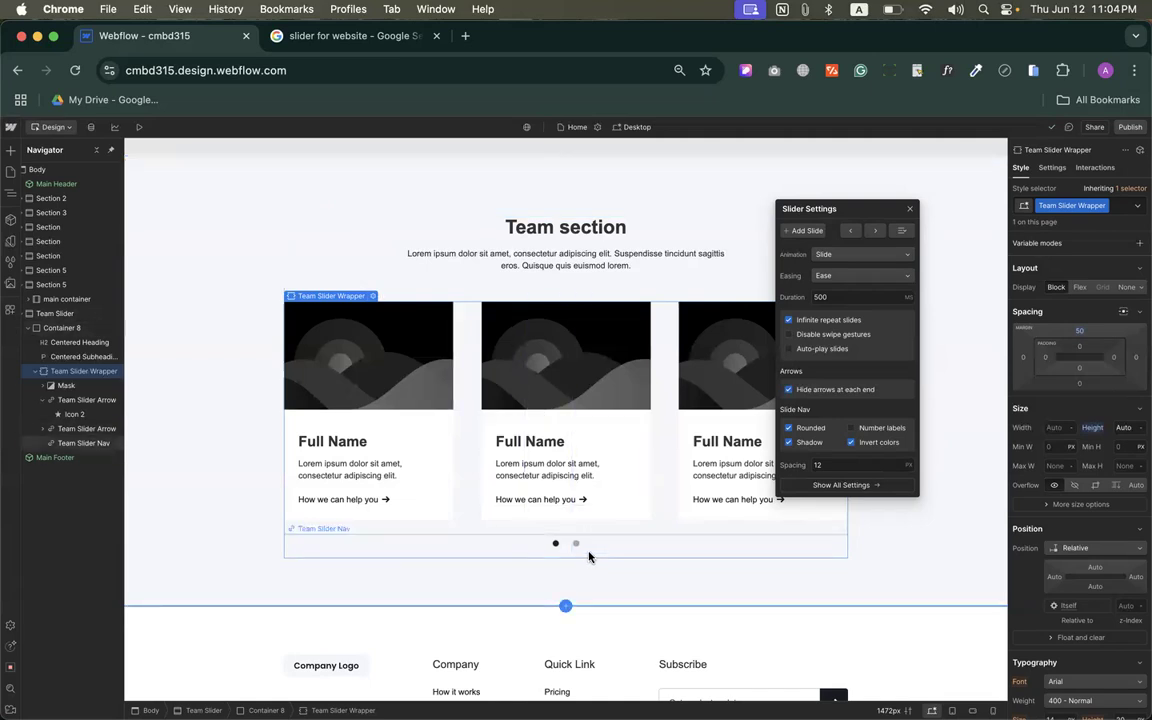
left_click(851, 443)
left_click(851, 443)
Step: Try a slide nav spacing of 11 px and set the spacing to 5 px
left_click(841, 465)
type("1")
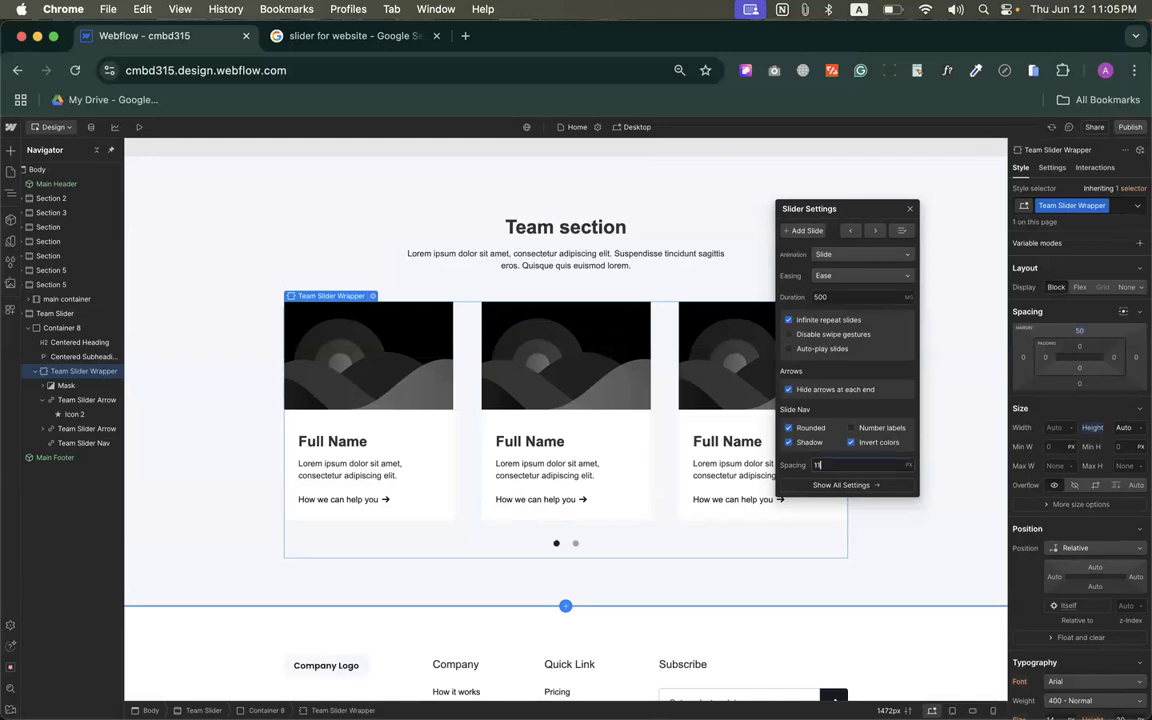
key("BackSpace")
type("2")
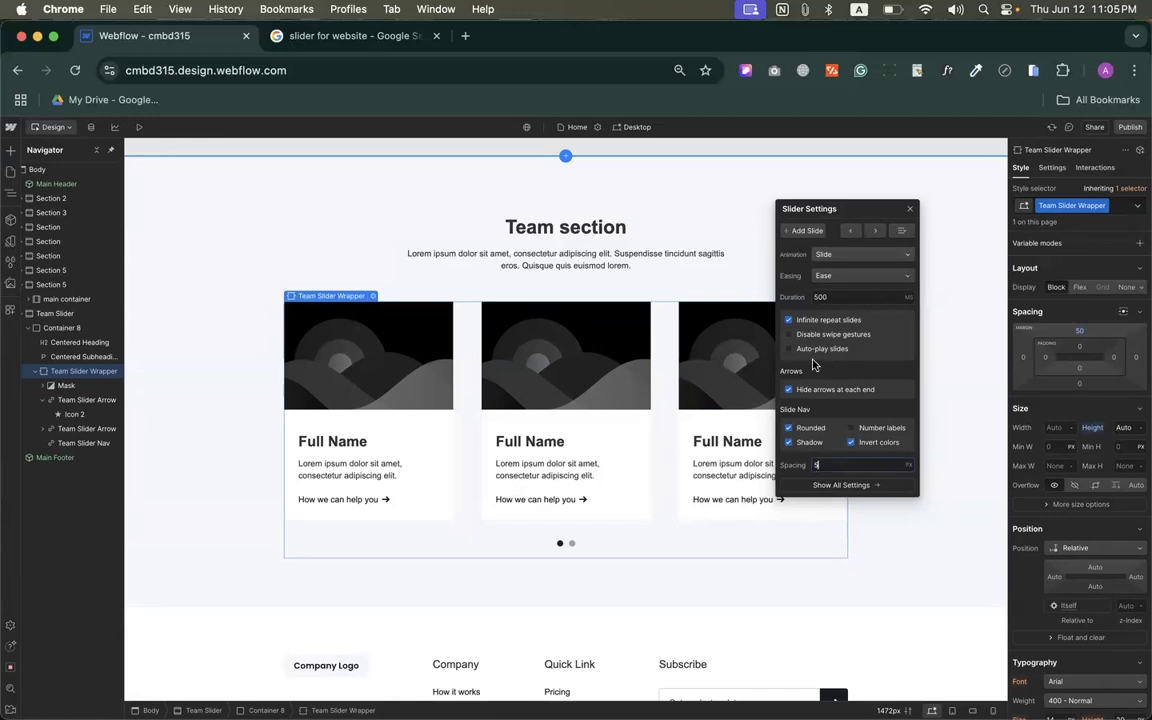
Step: Enable auto-play slides in the Team Slider Wrapper's slider settings and inspect the timer delay value
left_click(789, 349)
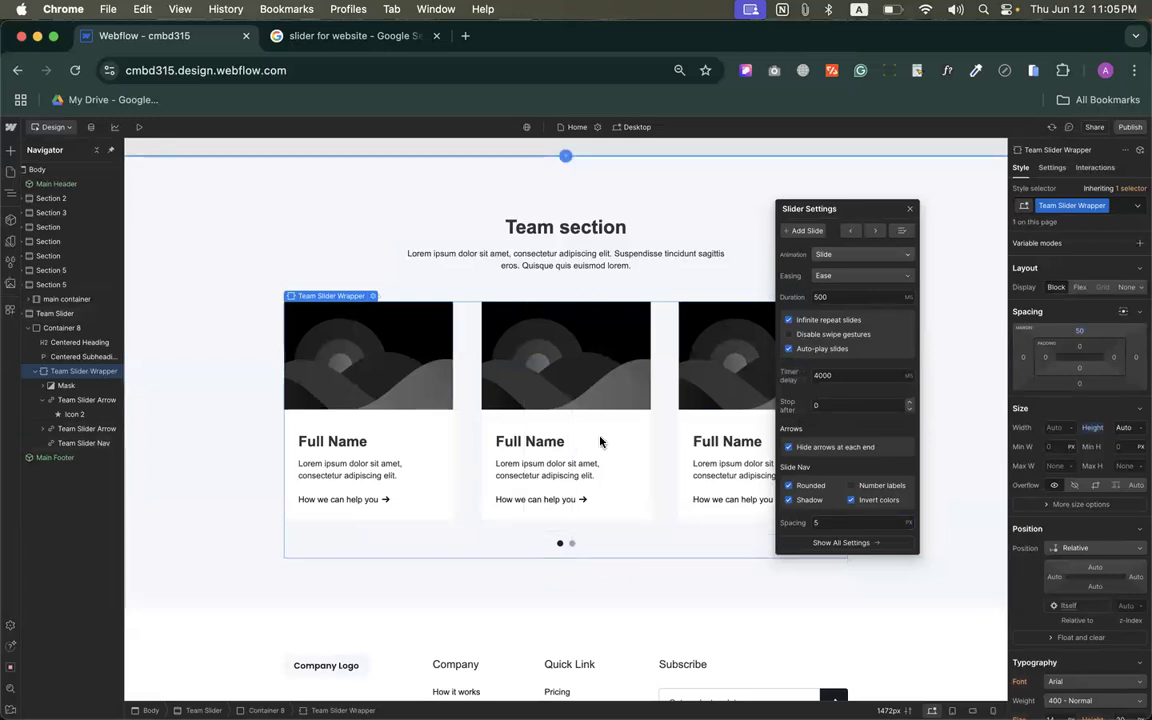
double_click(822, 374)
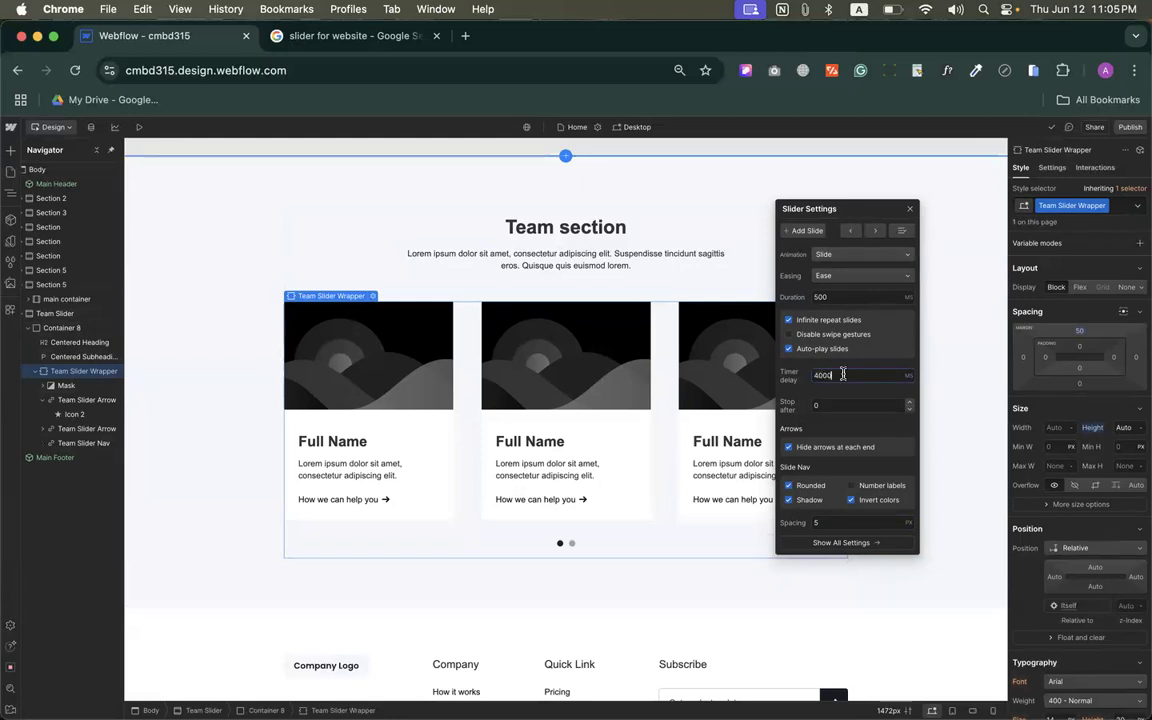
left_click(796, 384)
Step: Try the Cross Fade animation on the Team Slider Wrapper and preview it by switching between the two slide nav dots
left_click(838, 256)
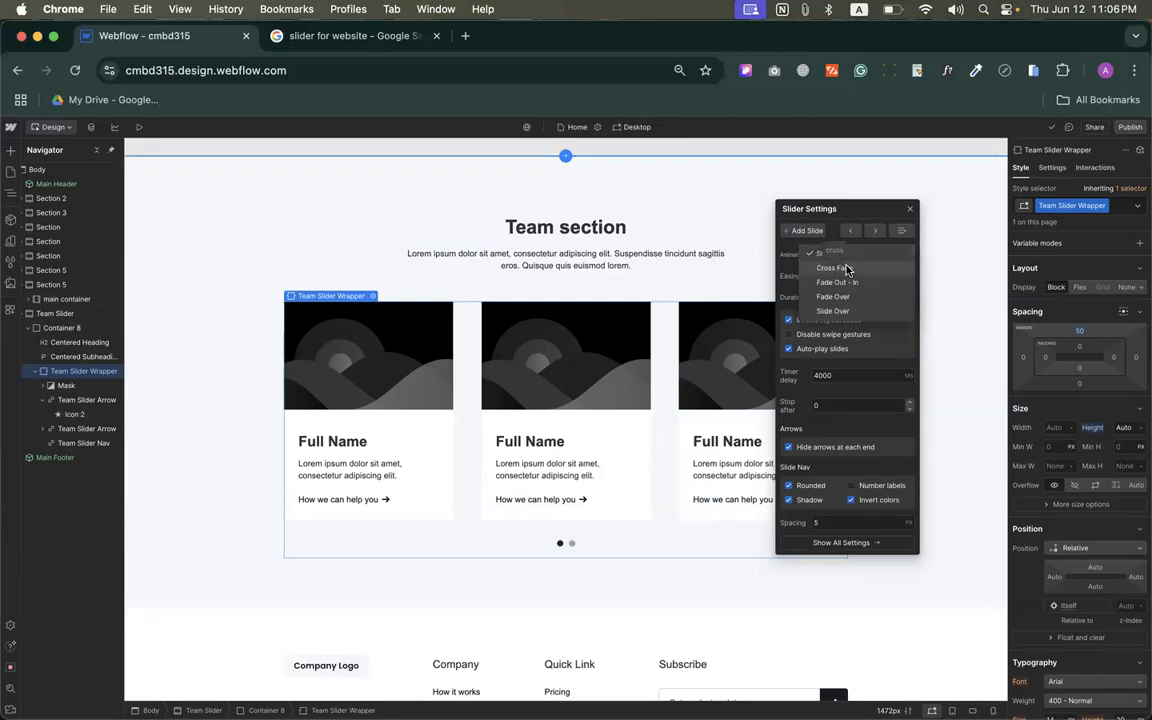
left_click(833, 268)
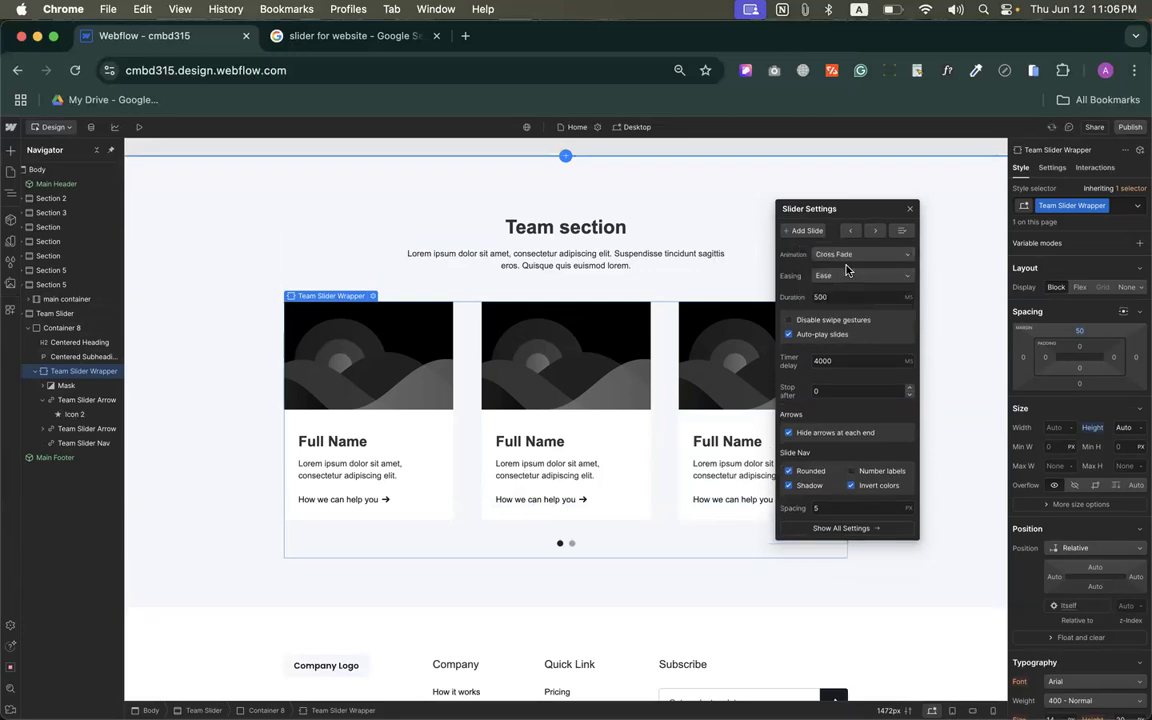
left_click(138, 131)
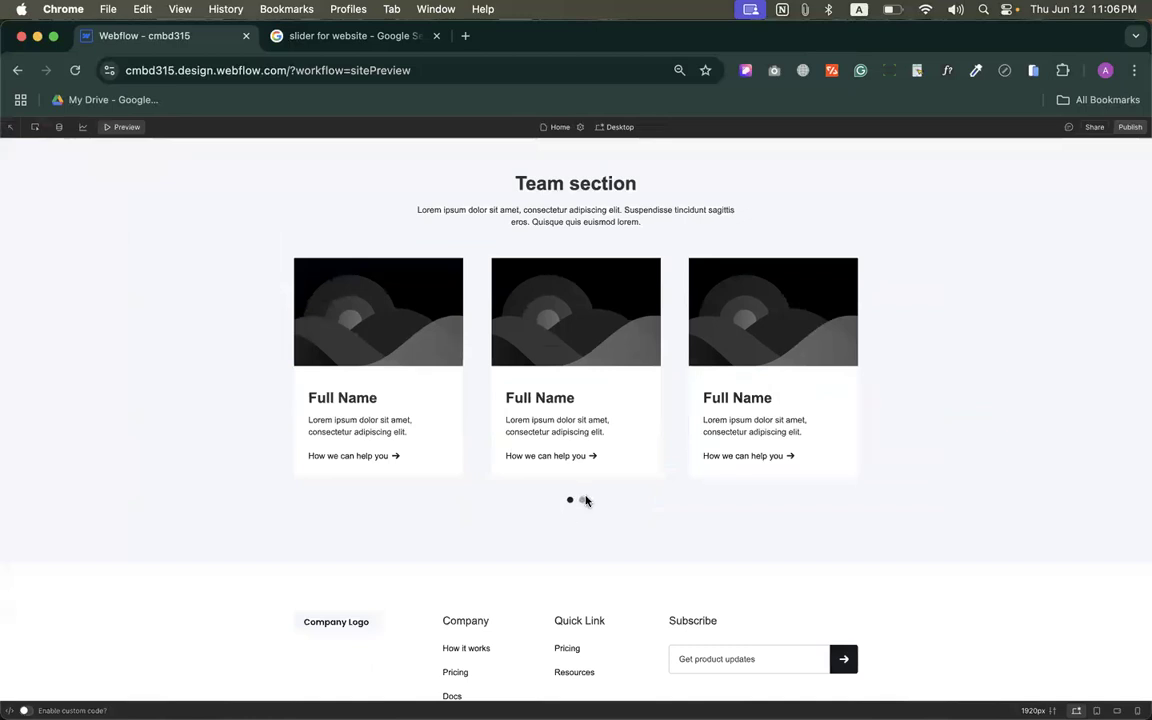
left_click(584, 502)
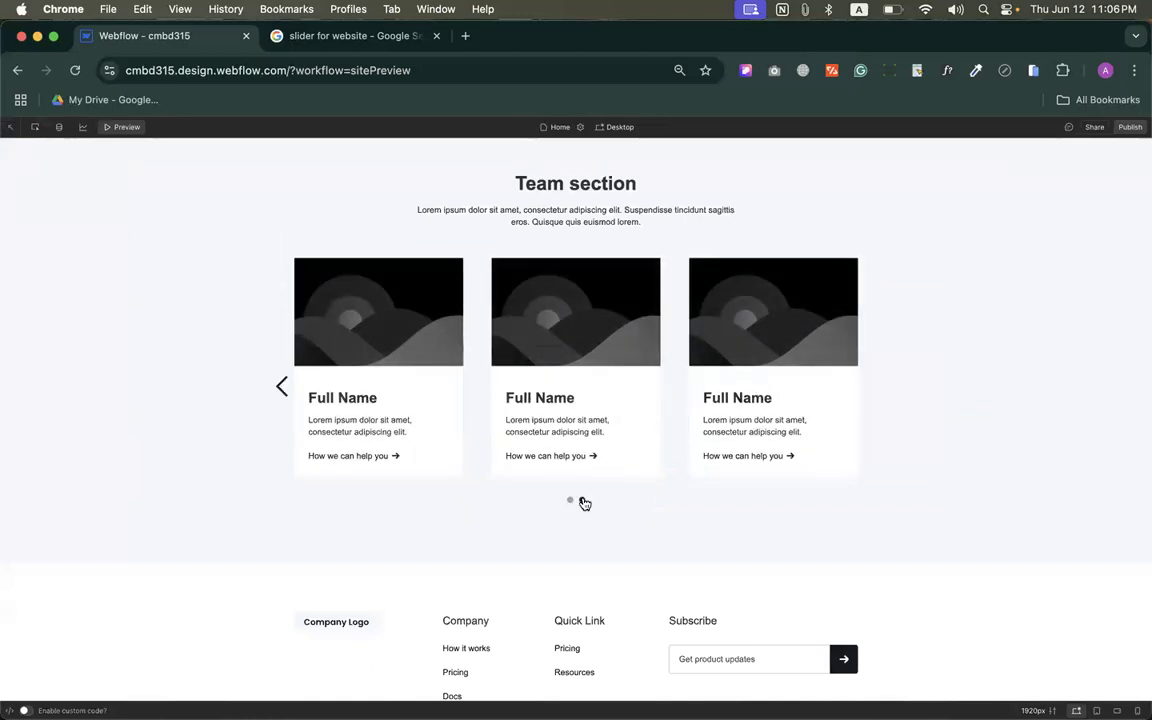
left_click(574, 502)
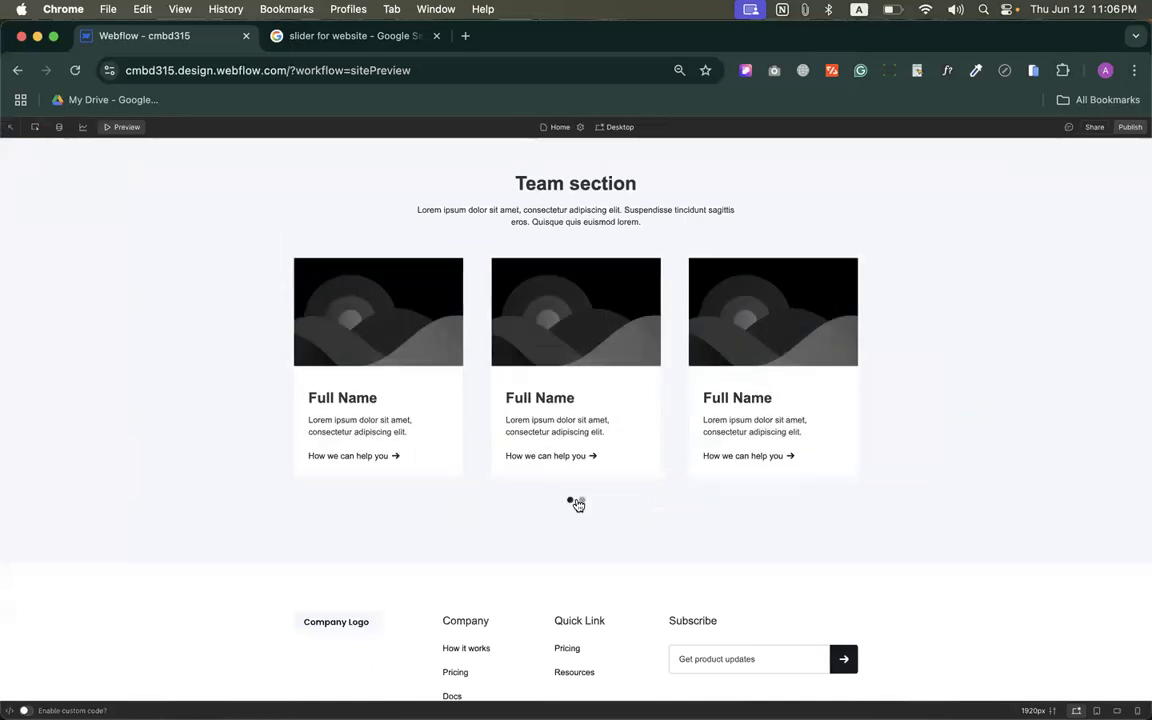
left_click(581, 503)
left_click(571, 503)
left_click(125, 124)
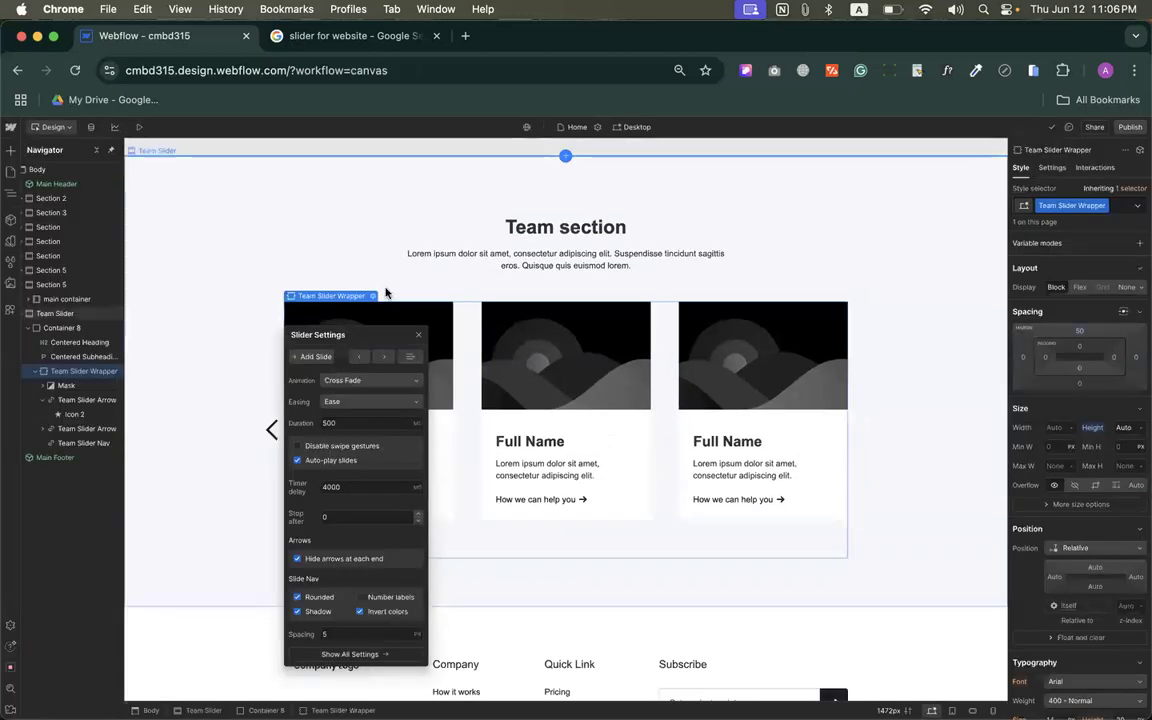
Step: Try the Fade Out - In slider animation and preview the transition to the second set of cards
left_click(350, 381)
left_click(342, 393)
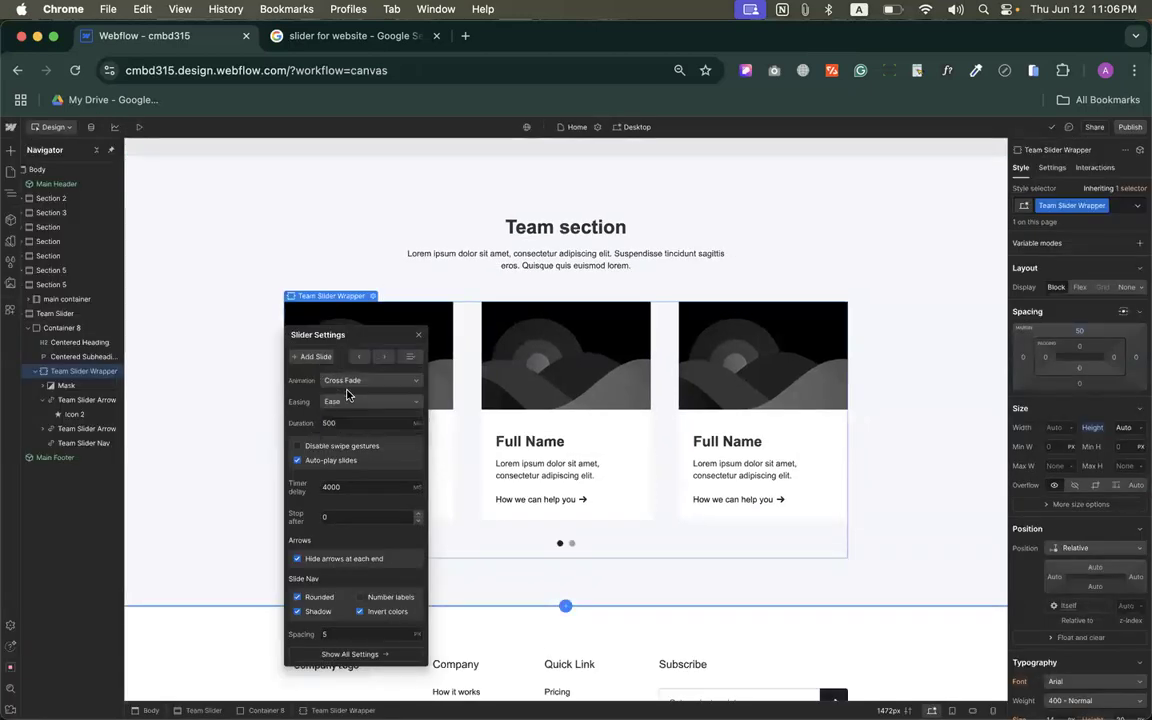
left_click(139, 126)
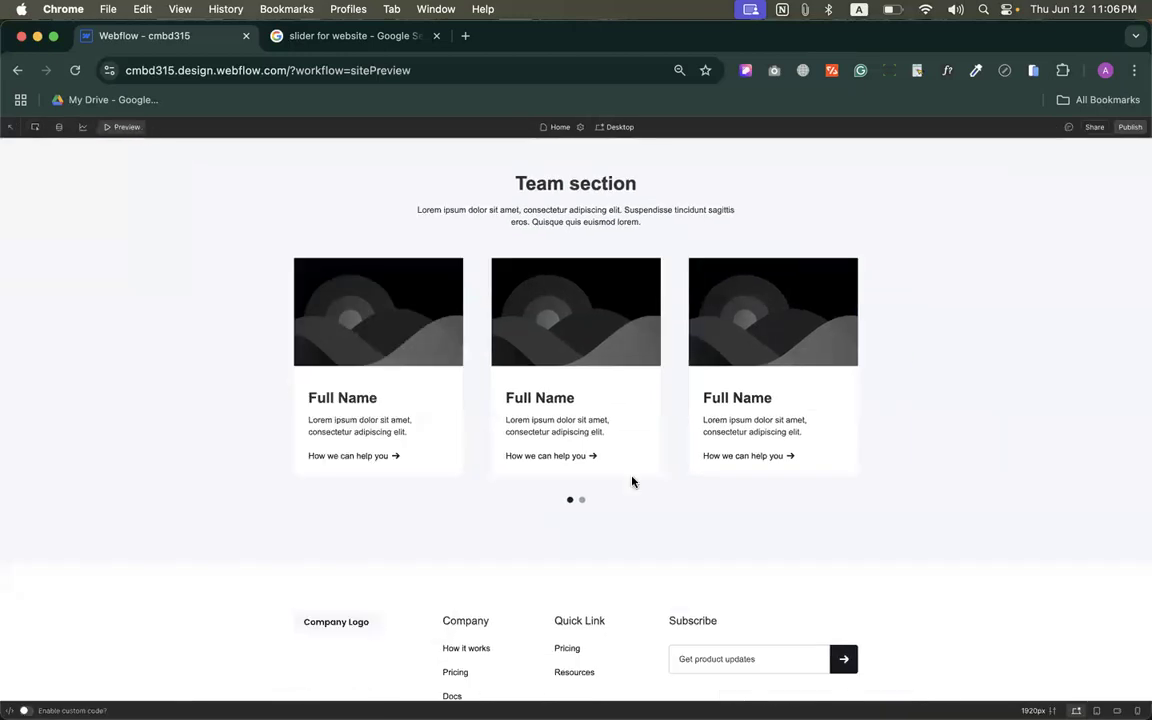
left_click(583, 504)
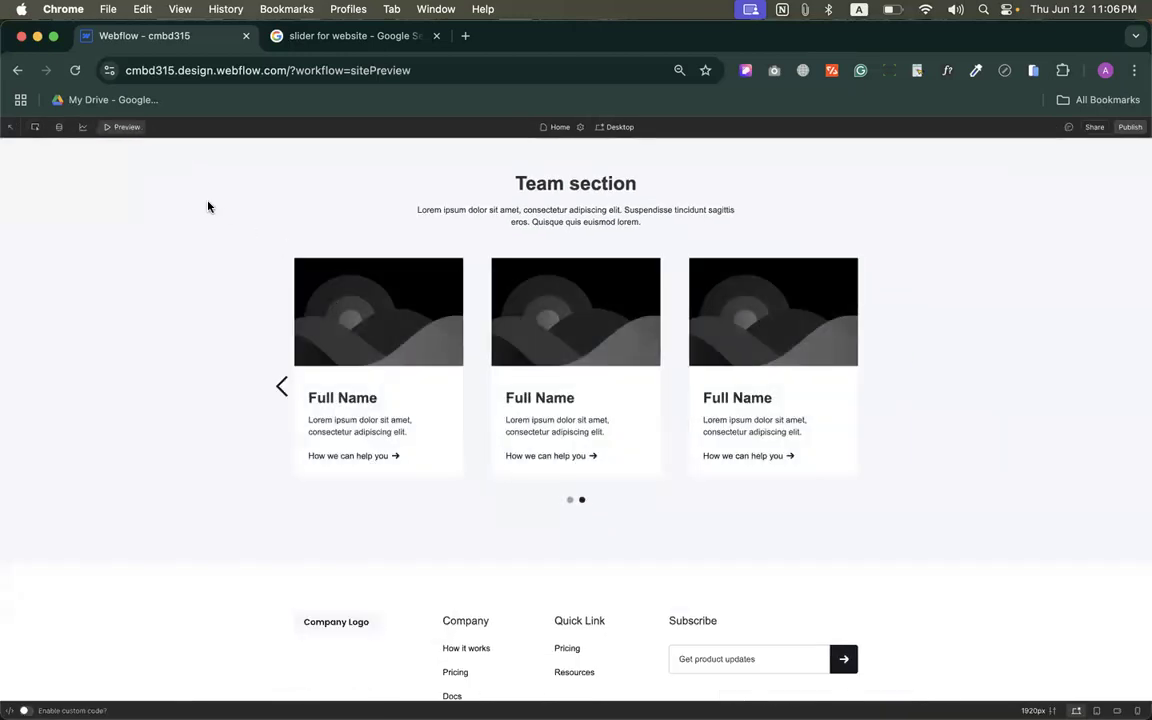
left_click(114, 127)
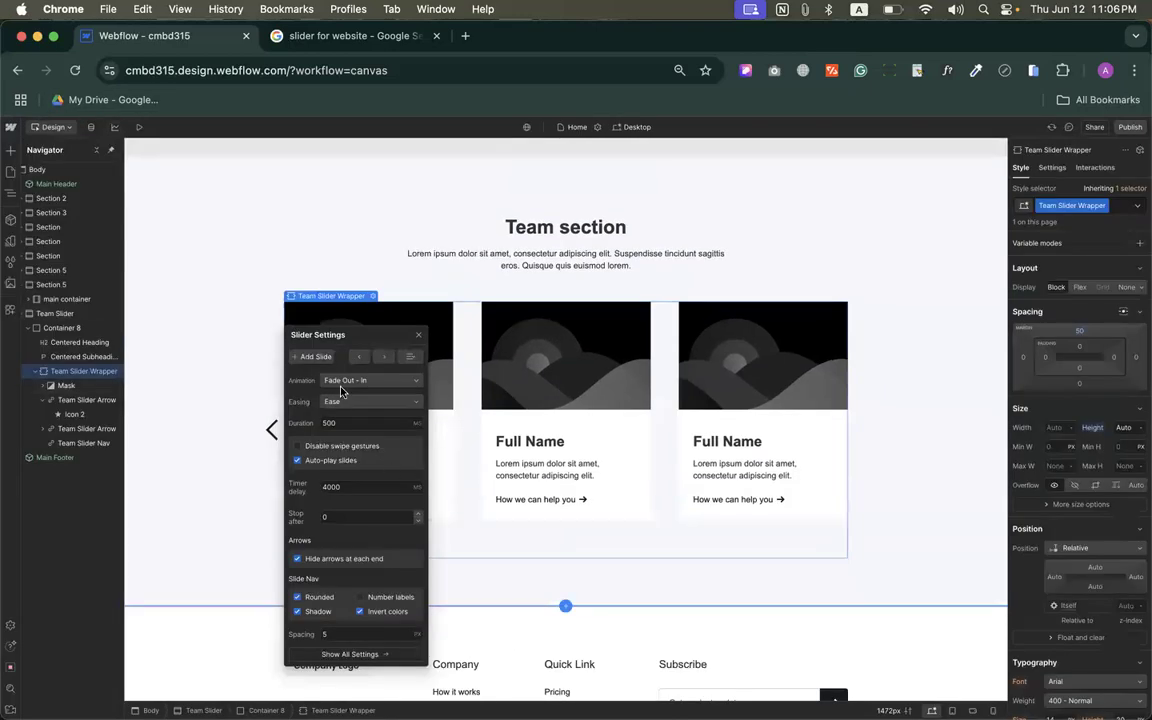
Step: Try the Fade Over slider animation and preview it by switching back and forth between the slide nav dots
left_click(346, 382)
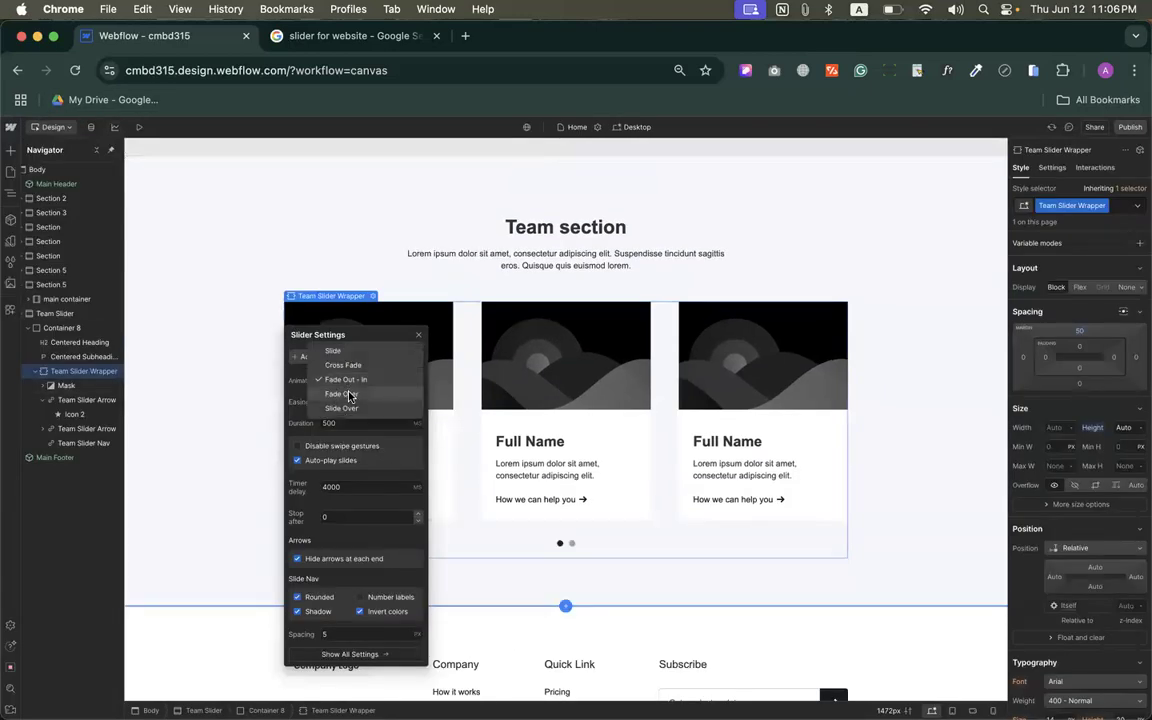
left_click(342, 394)
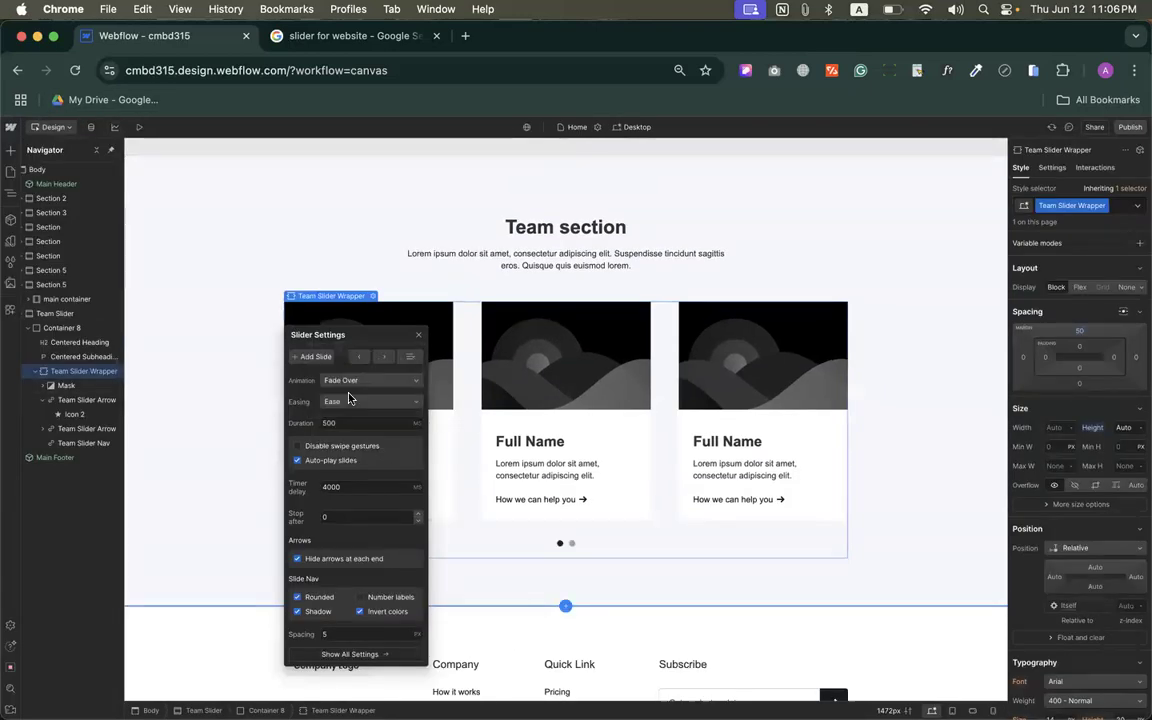
left_click(139, 128)
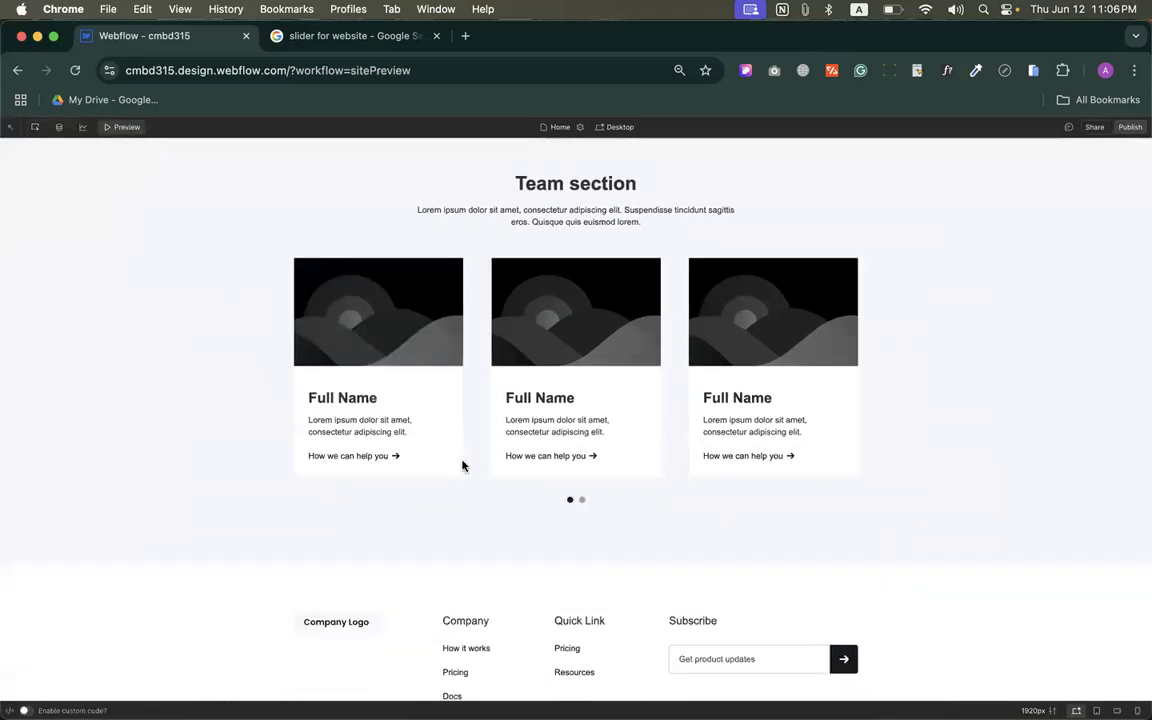
left_click(584, 501)
left_click(571, 501)
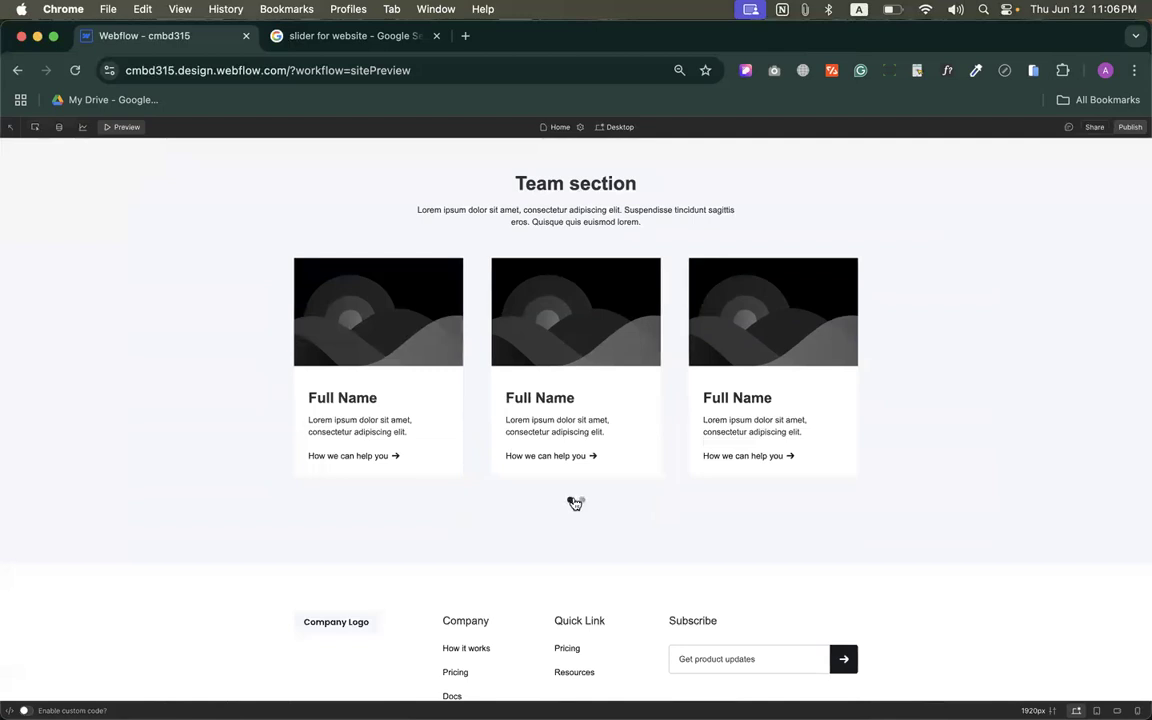
left_click(582, 501)
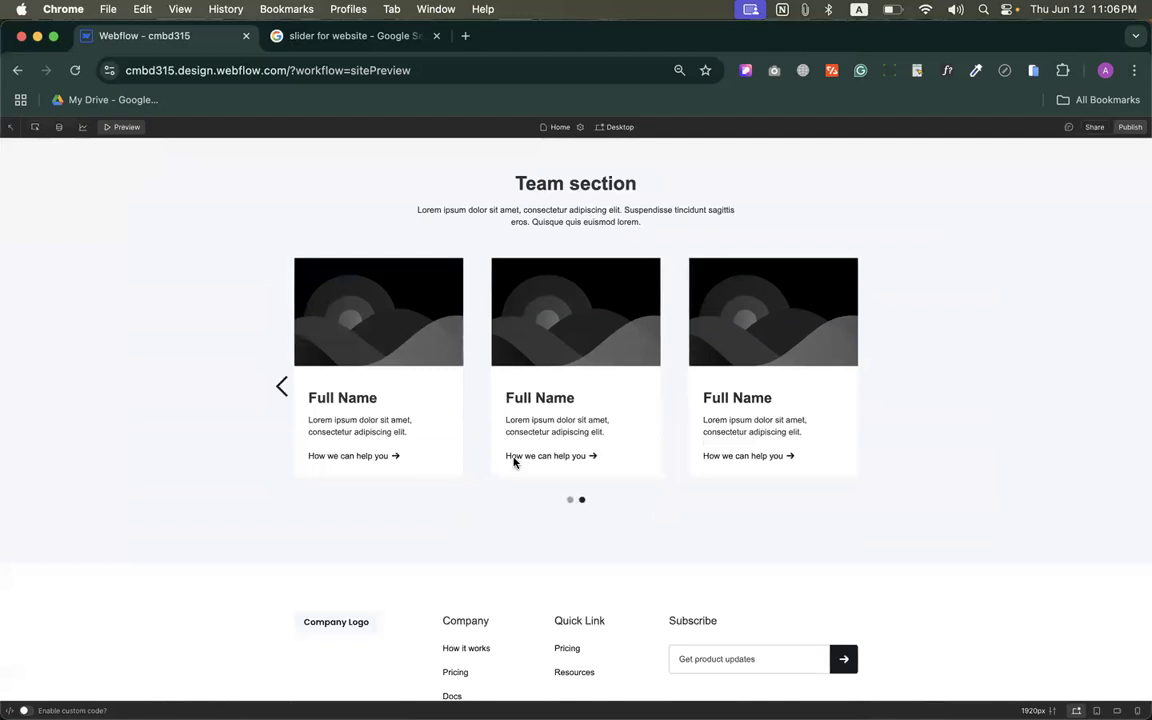
left_click(112, 126)
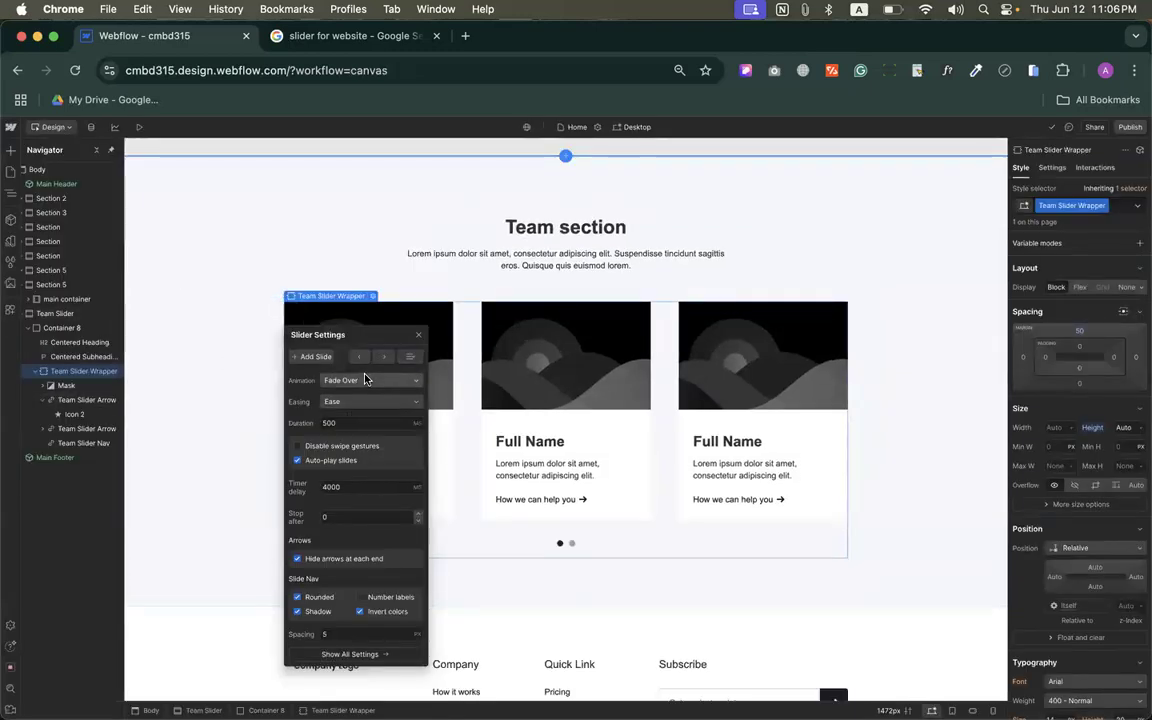
Step: Return the slider animation to Slide and move the slider settings clear of the first card
left_click(365, 380)
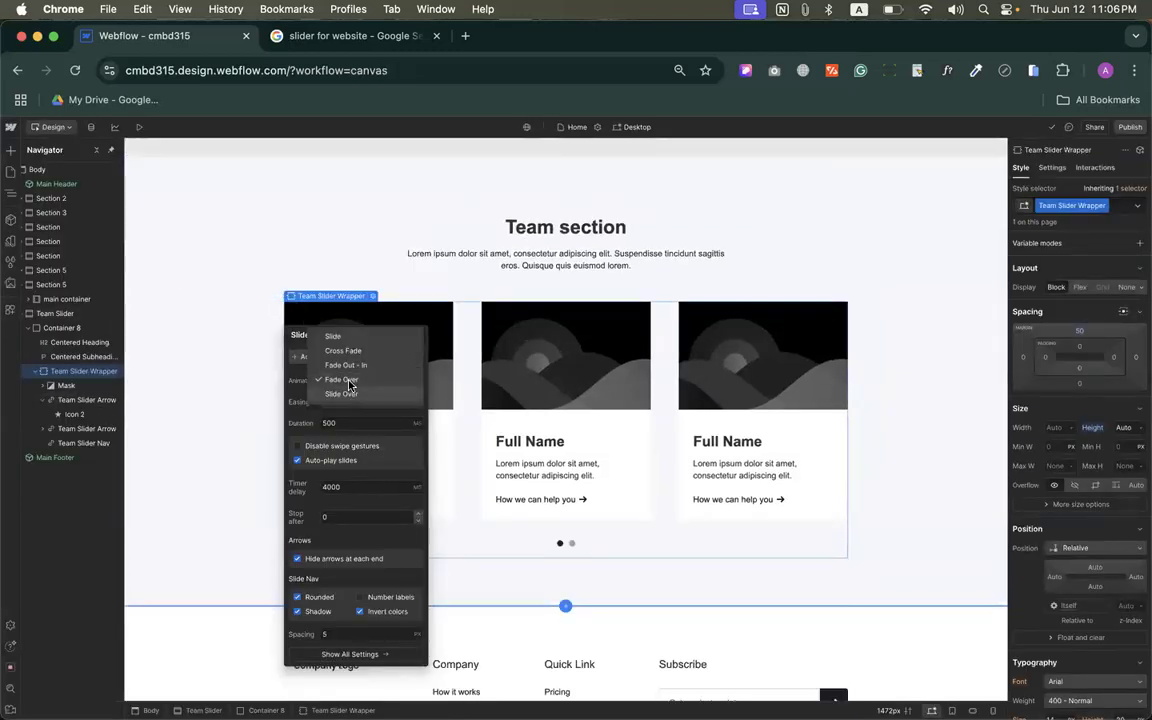
left_click(333, 340)
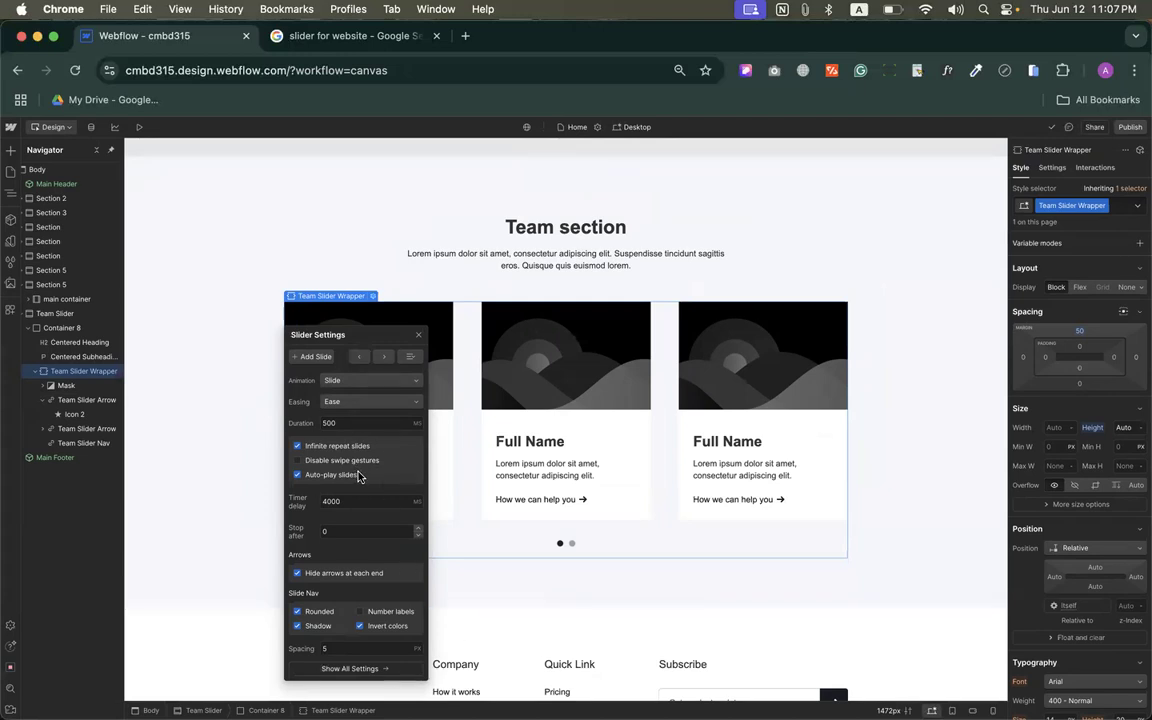
left_click_drag(386, 337, 230, 242)
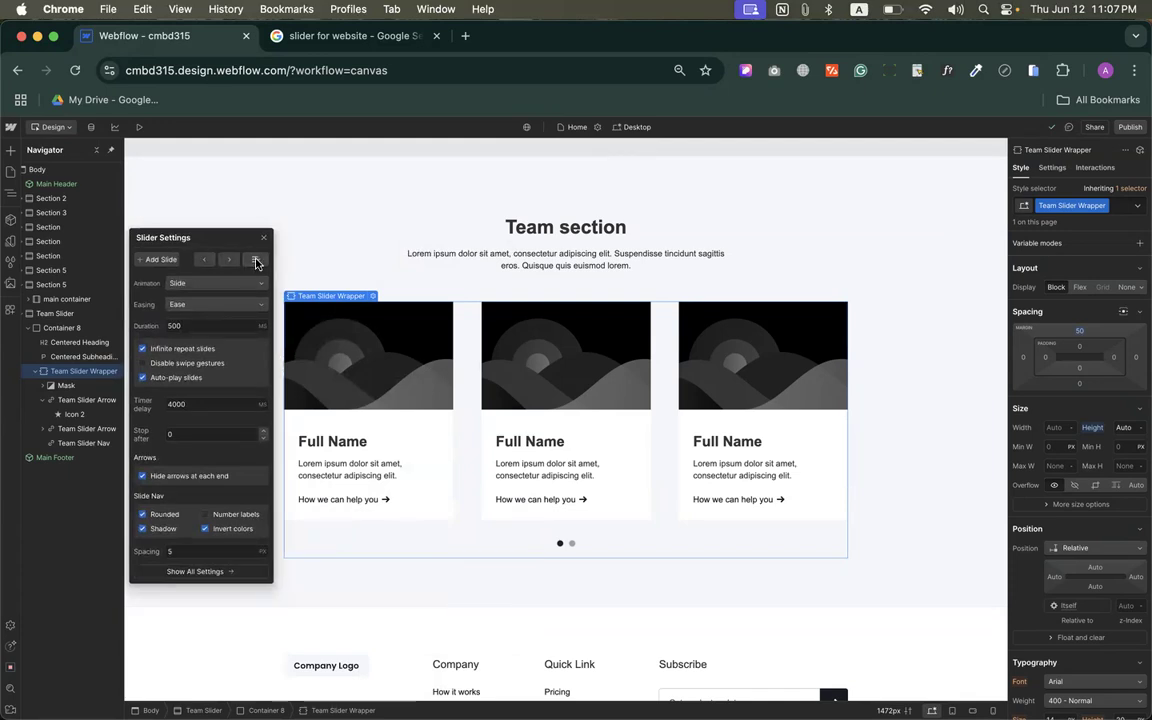
Step: List the slider's slides and examine how they correspond to the Team Slide Wrapper elements inside the Mask
left_click(257, 261)
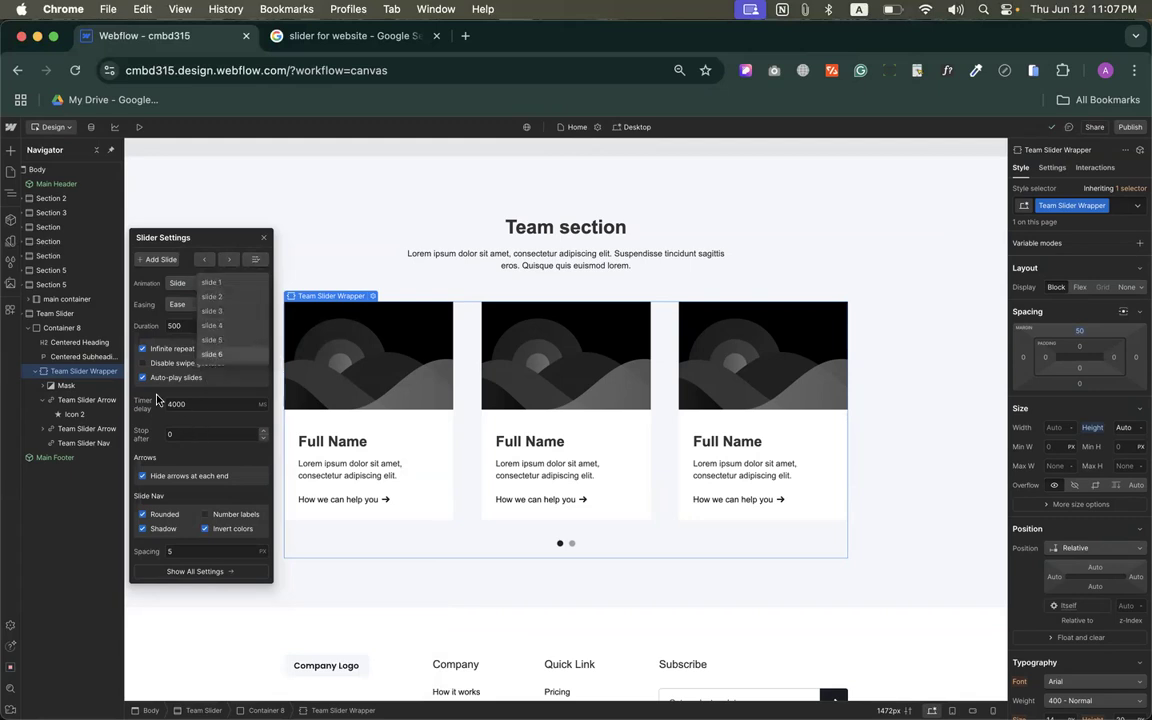
left_click(40, 386)
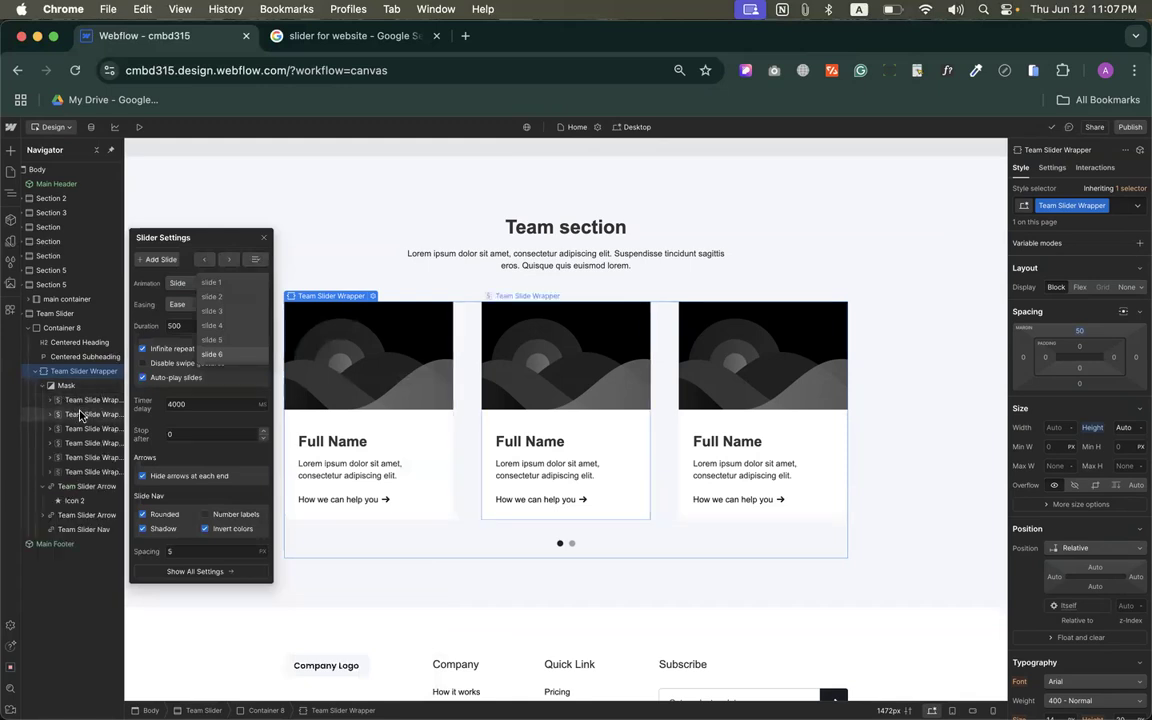
left_click(84, 402)
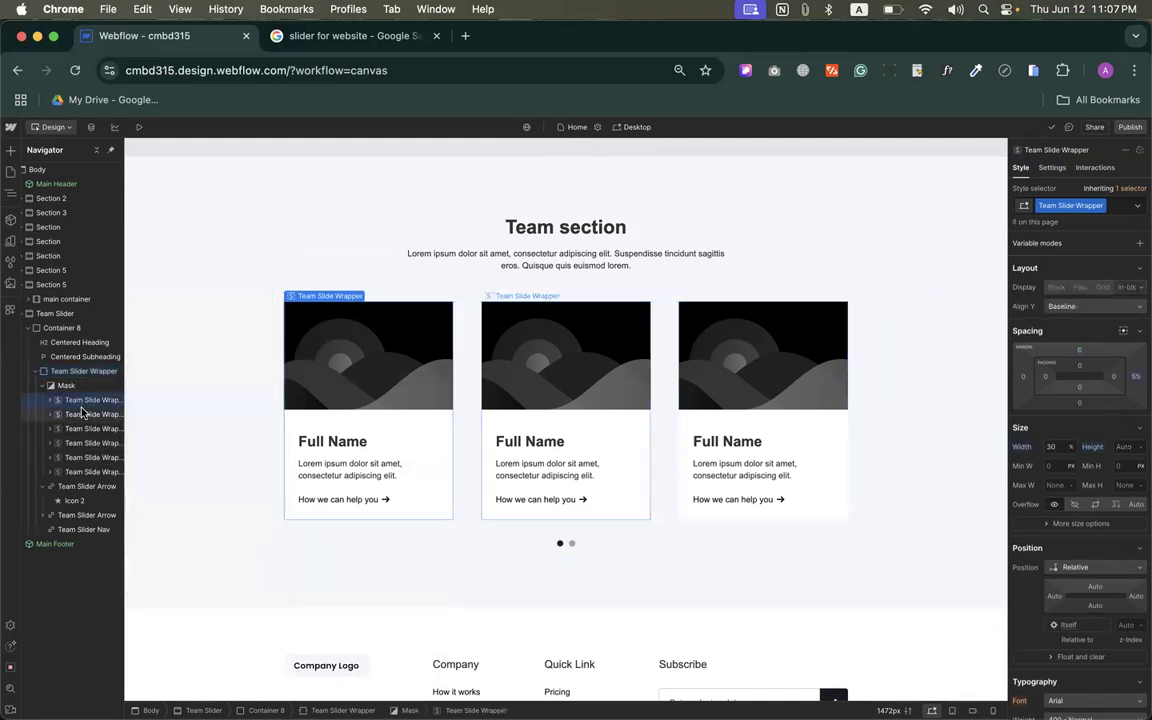
left_click(83, 414)
left_click(84, 428)
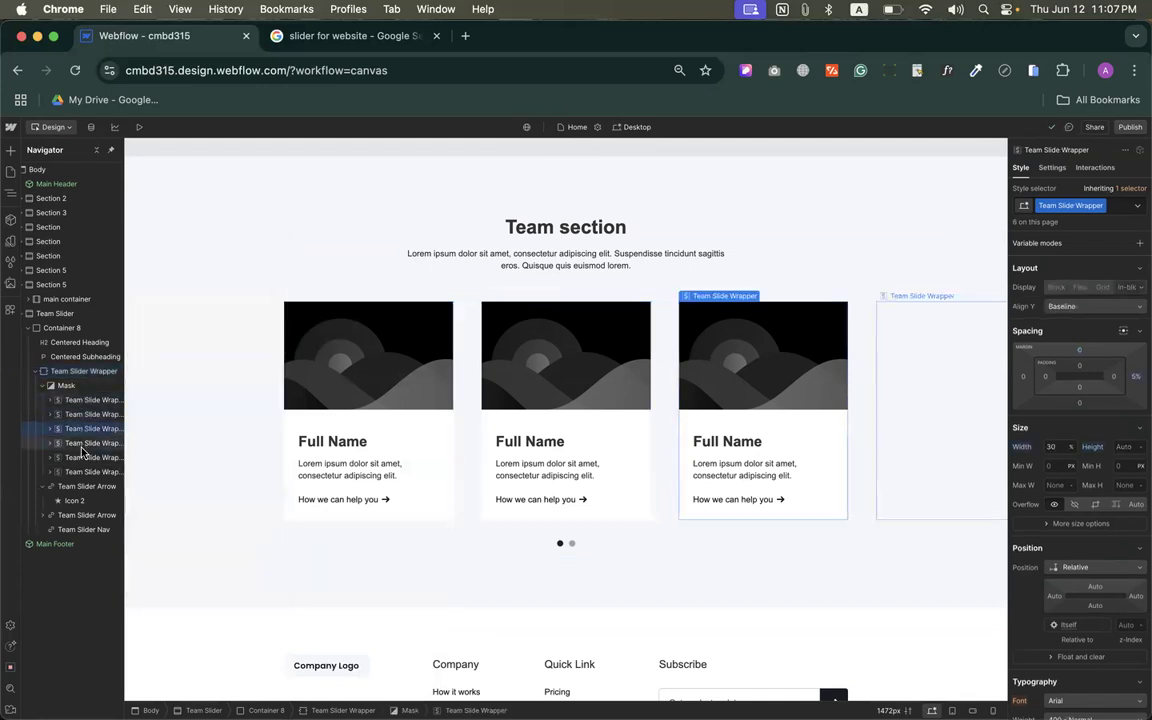
left_click(84, 444)
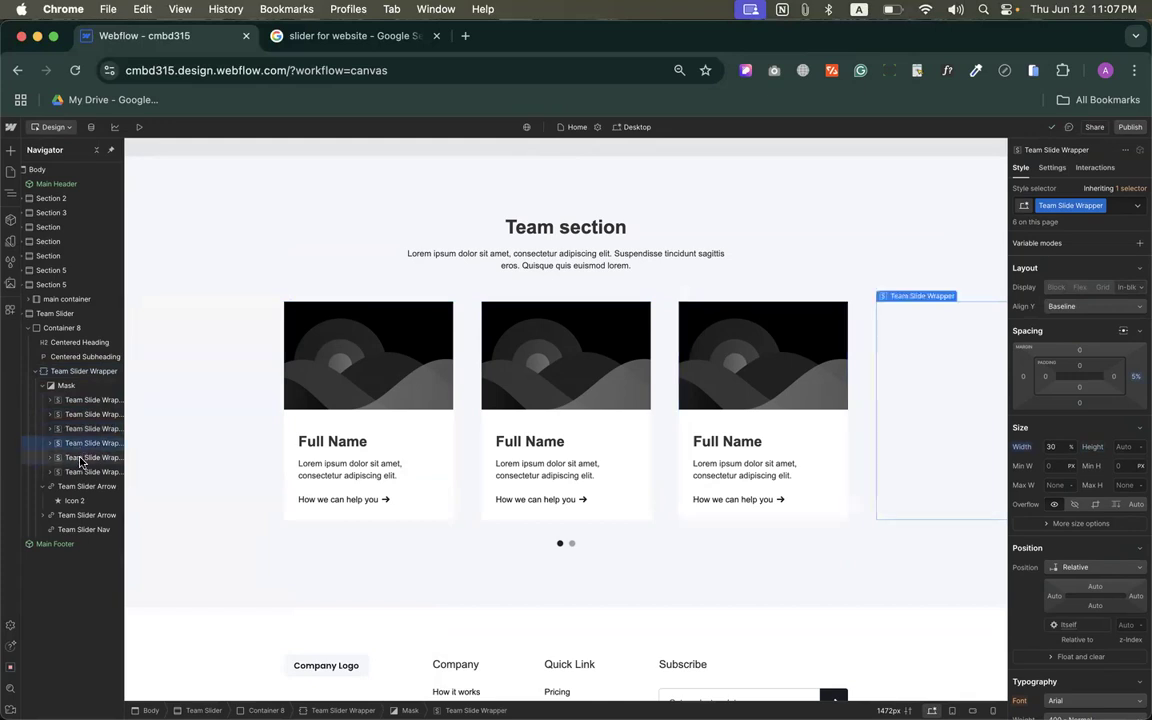
left_click(80, 471)
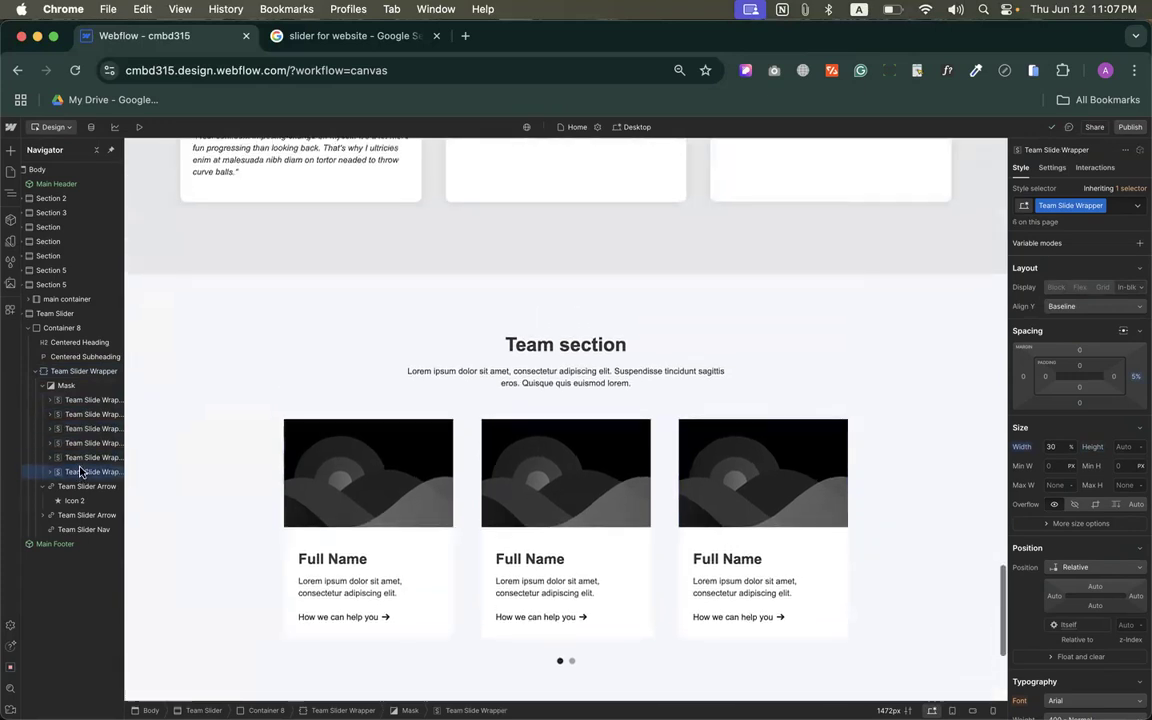
left_click(77, 400)
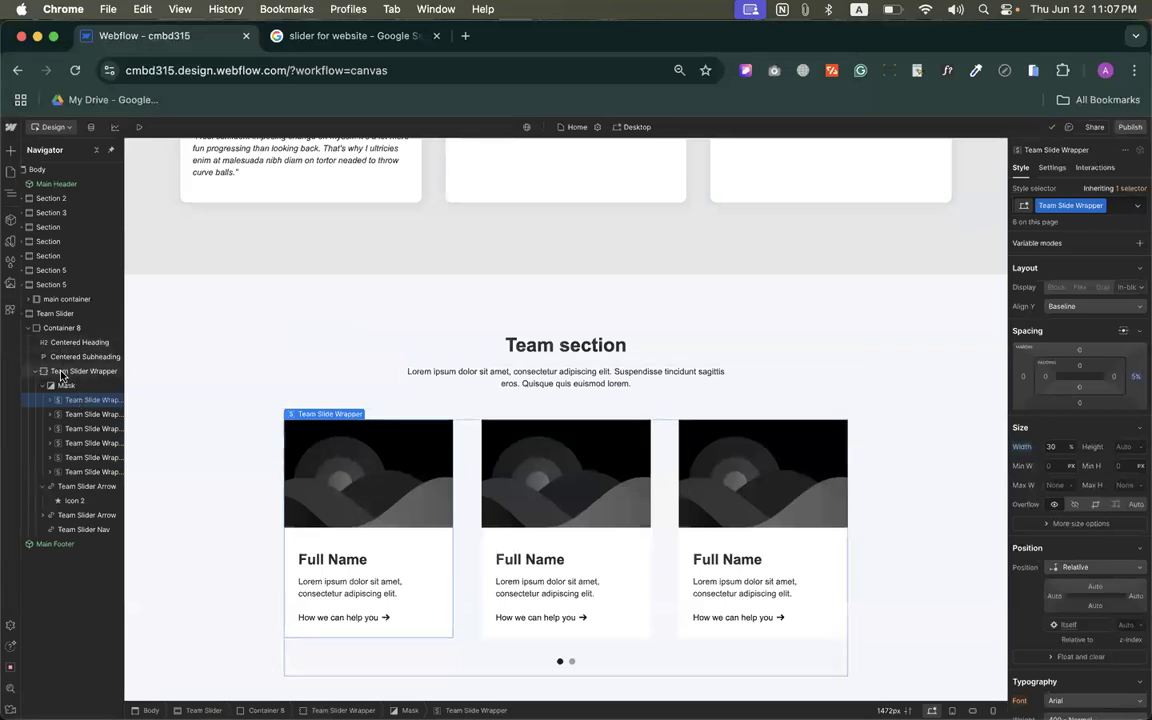
Step: Replace the Team Slider Wrapper with a basic Slider element below Container 8, and move its settings away from the slider's left arrow
left_click(63, 372)
key("Delete")
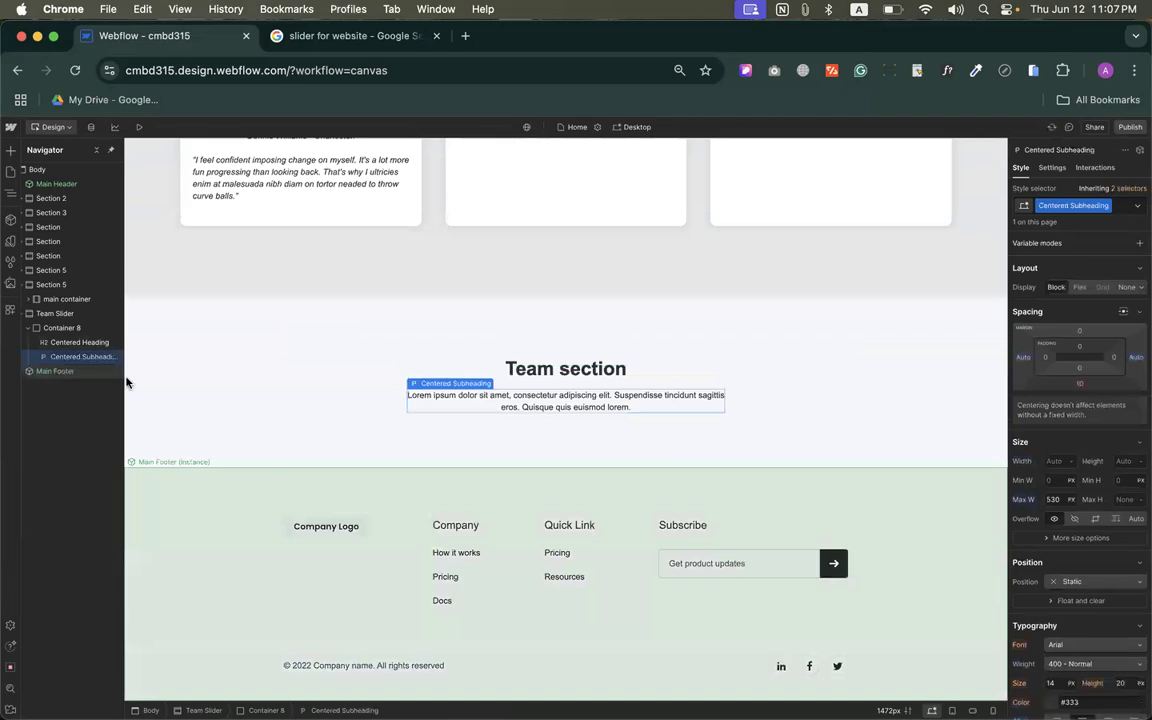
left_click(12, 151)
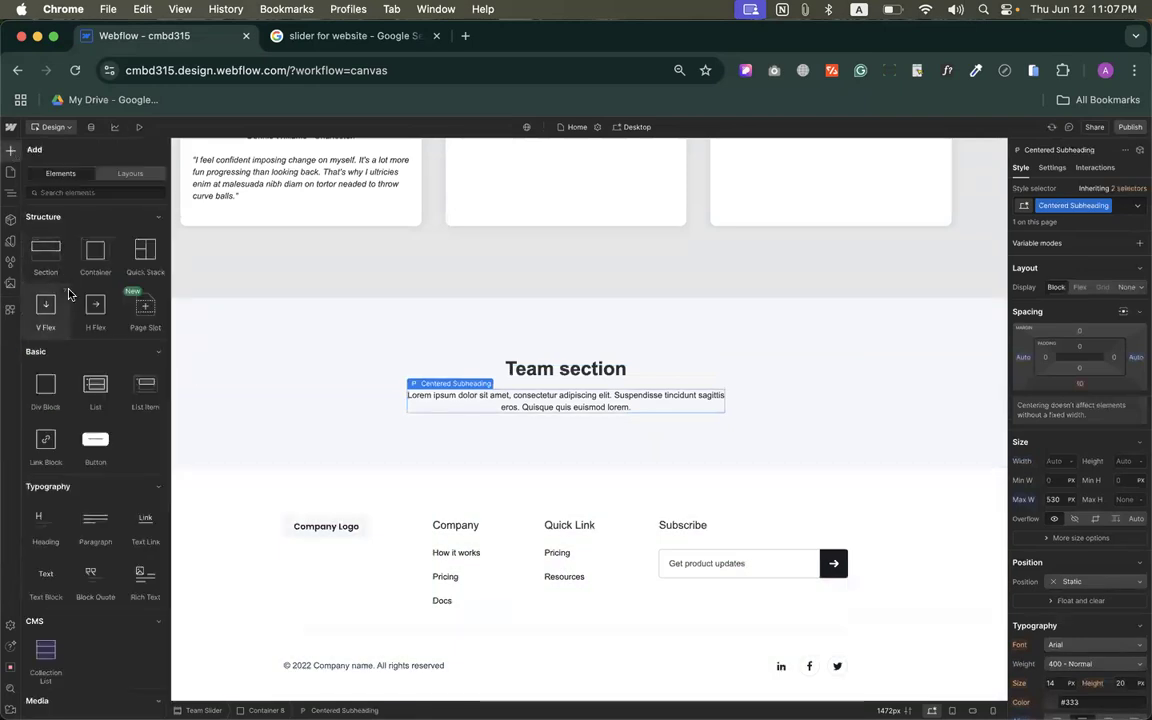
scroll(70, 300, "down", 5)
scroll(118, 433, "up", 1)
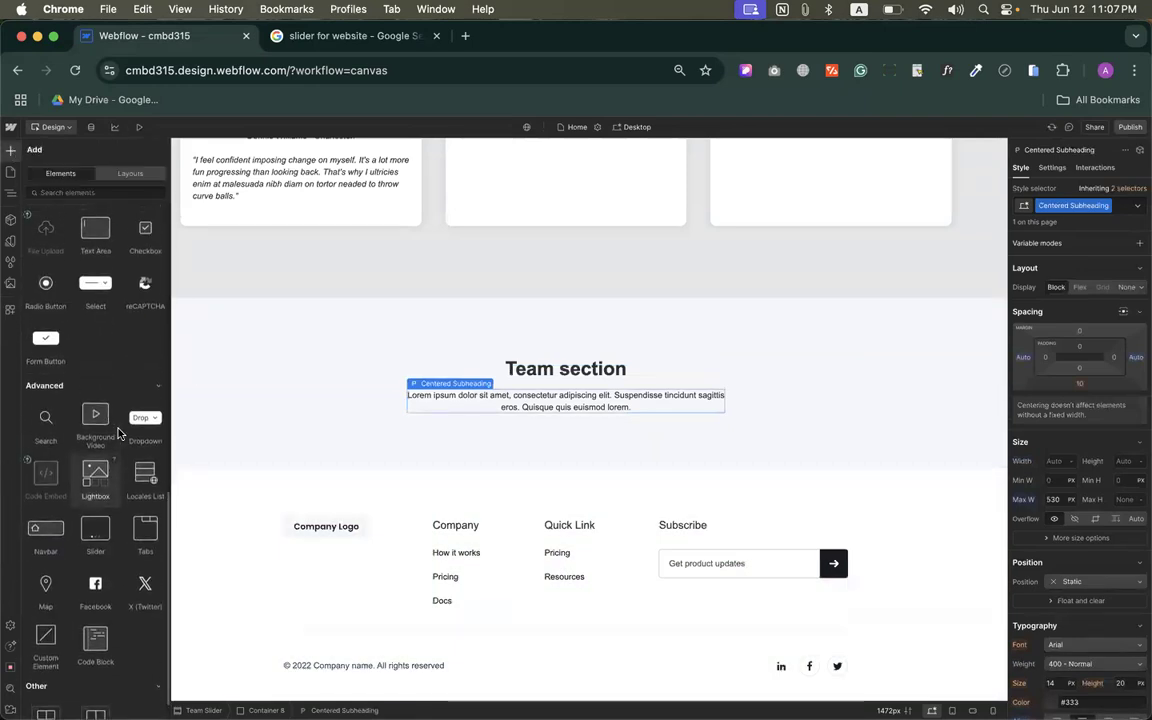
left_click_drag(95, 532, 570, 443)
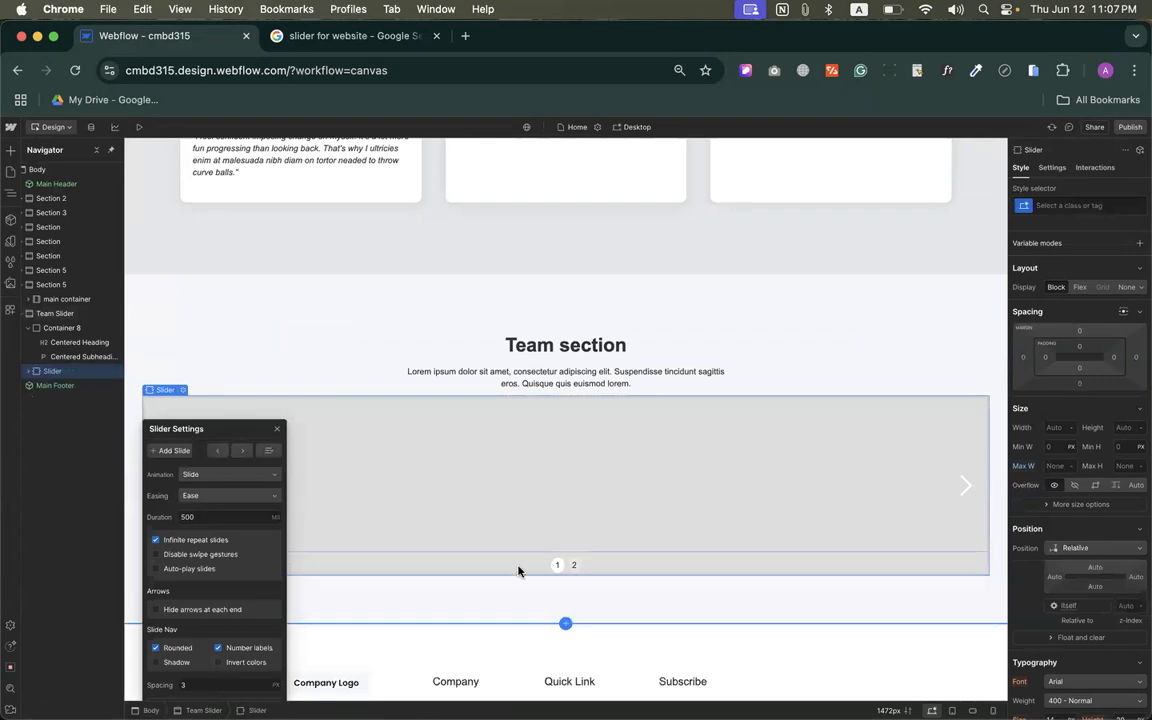
left_click_drag(246, 431, 696, 198)
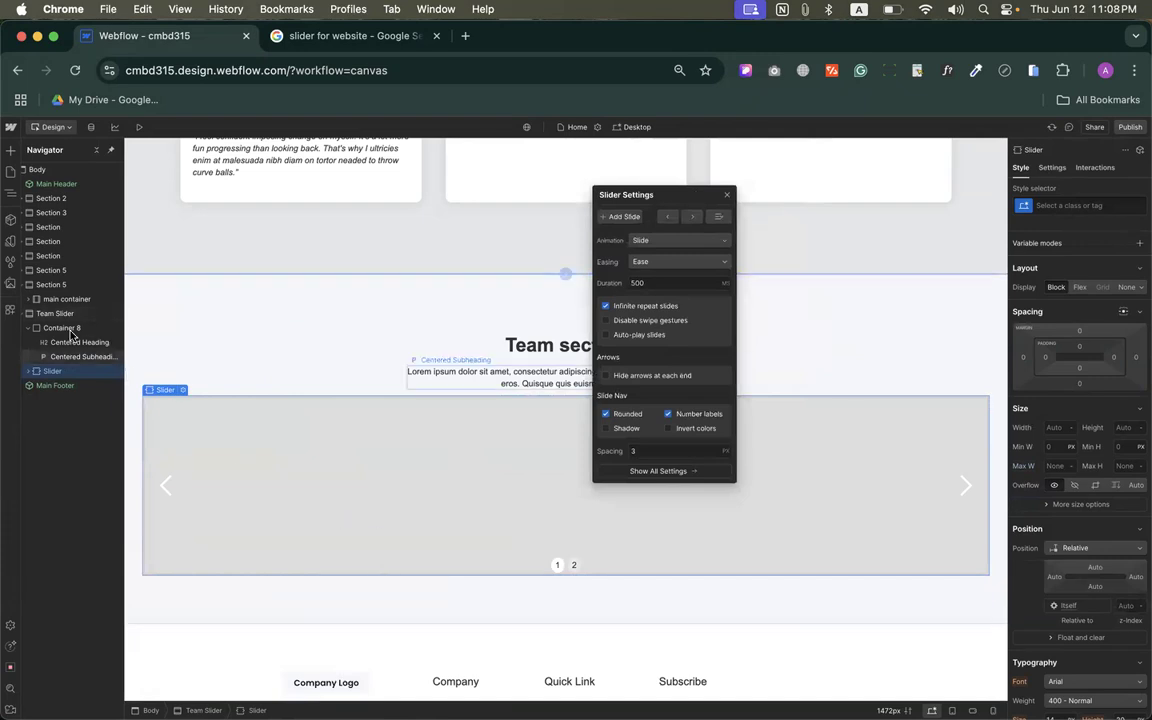
Step: Expand the new Slider and its Mask to examine their structure, and select Slide 1
left_click(28, 372)
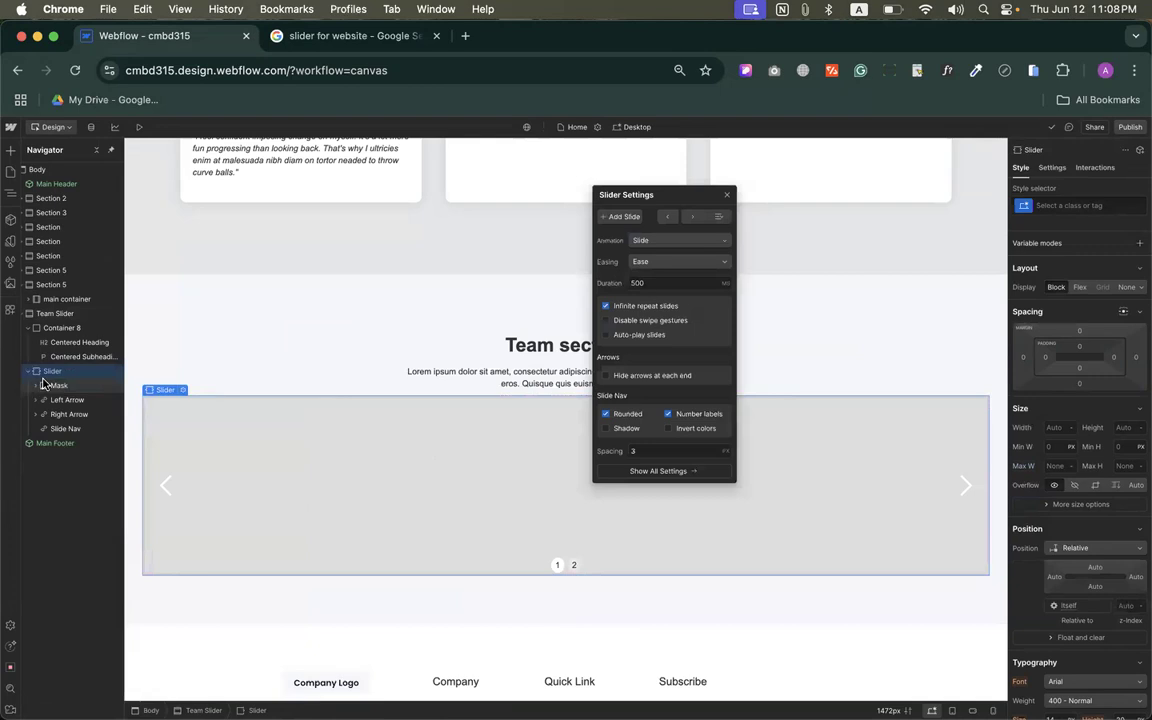
left_click(38, 386)
left_click(58, 402)
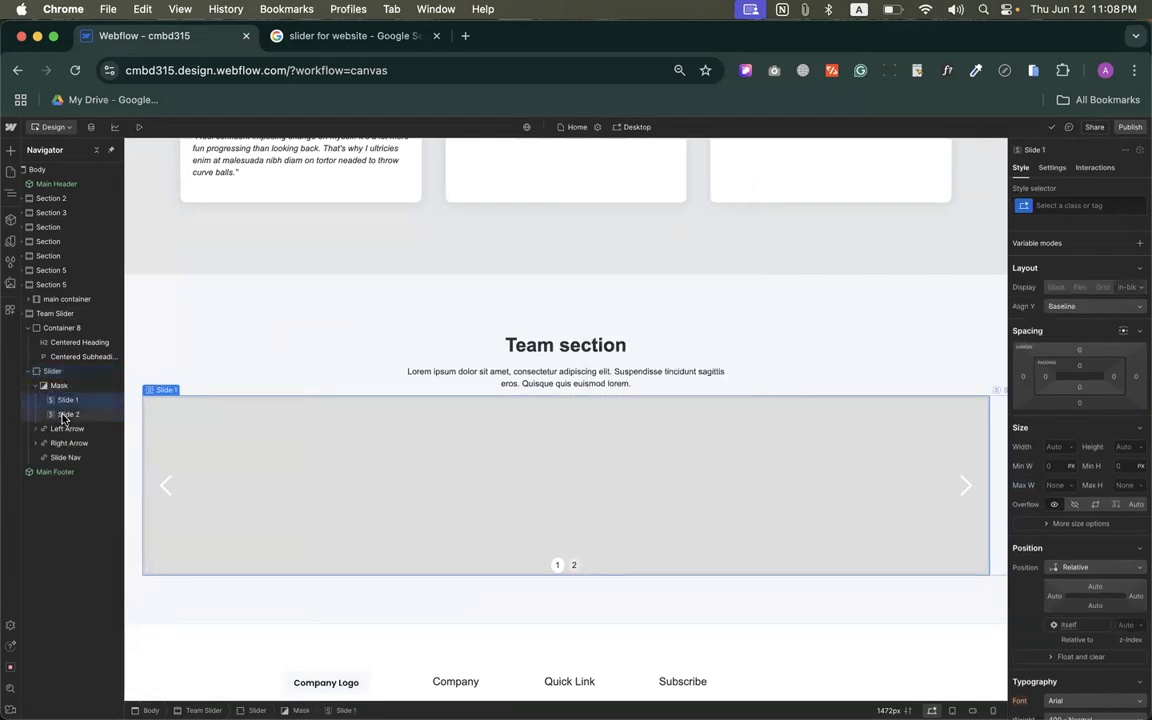
Step: Examine Slide 2, the Slider's settings and its slide navigation, and step between its slides
left_click(64, 414)
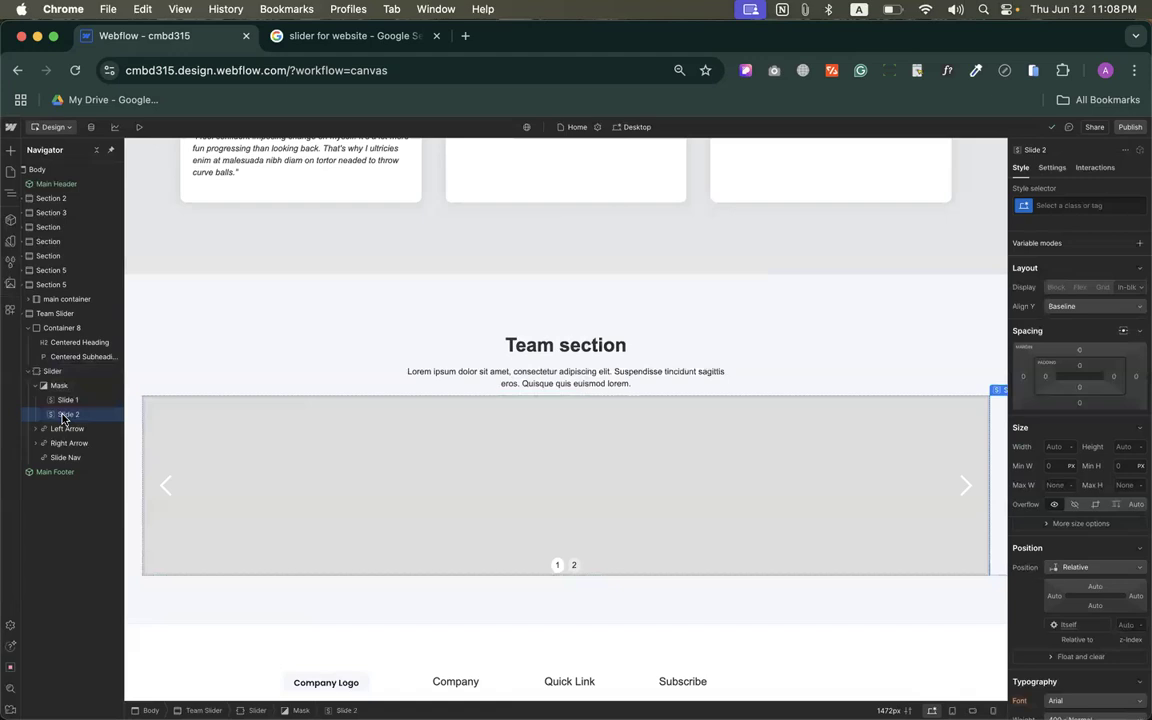
left_click(52, 372)
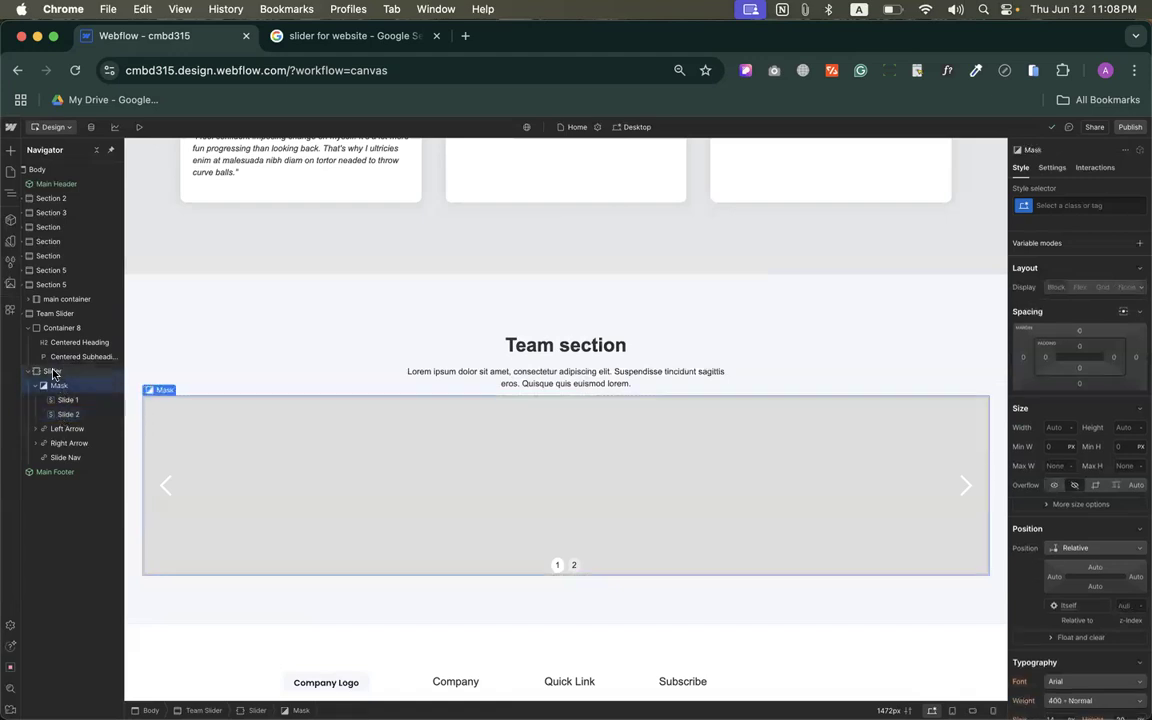
left_click(182, 390)
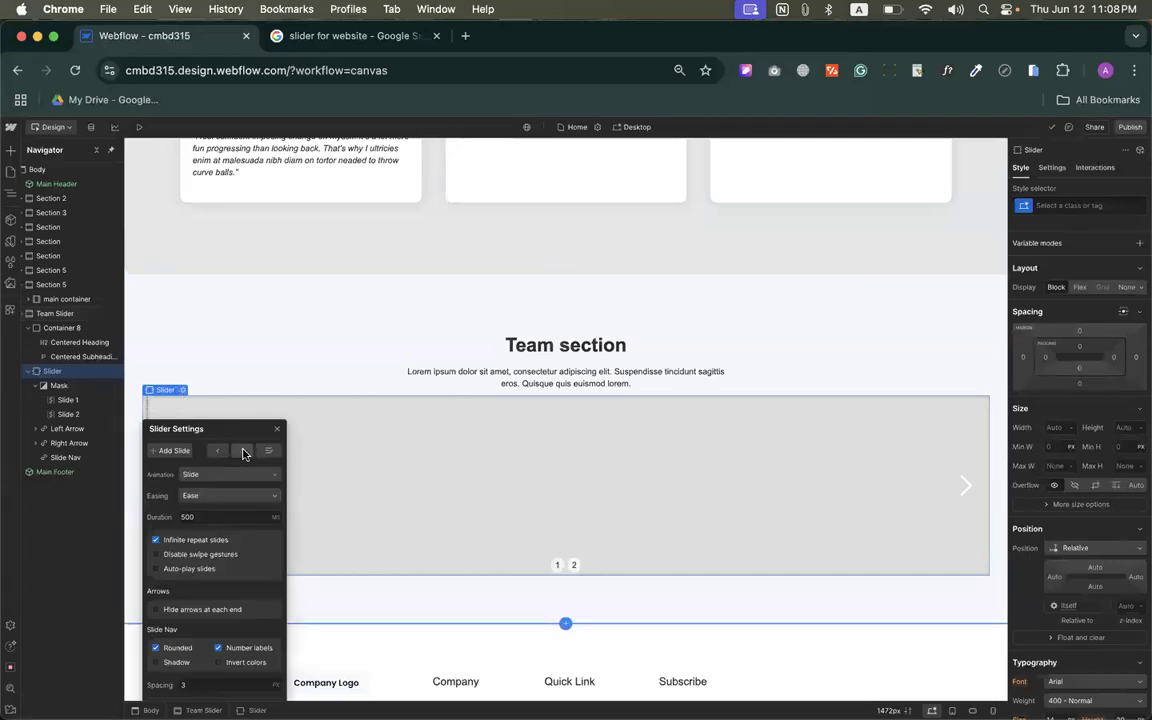
left_click(562, 566)
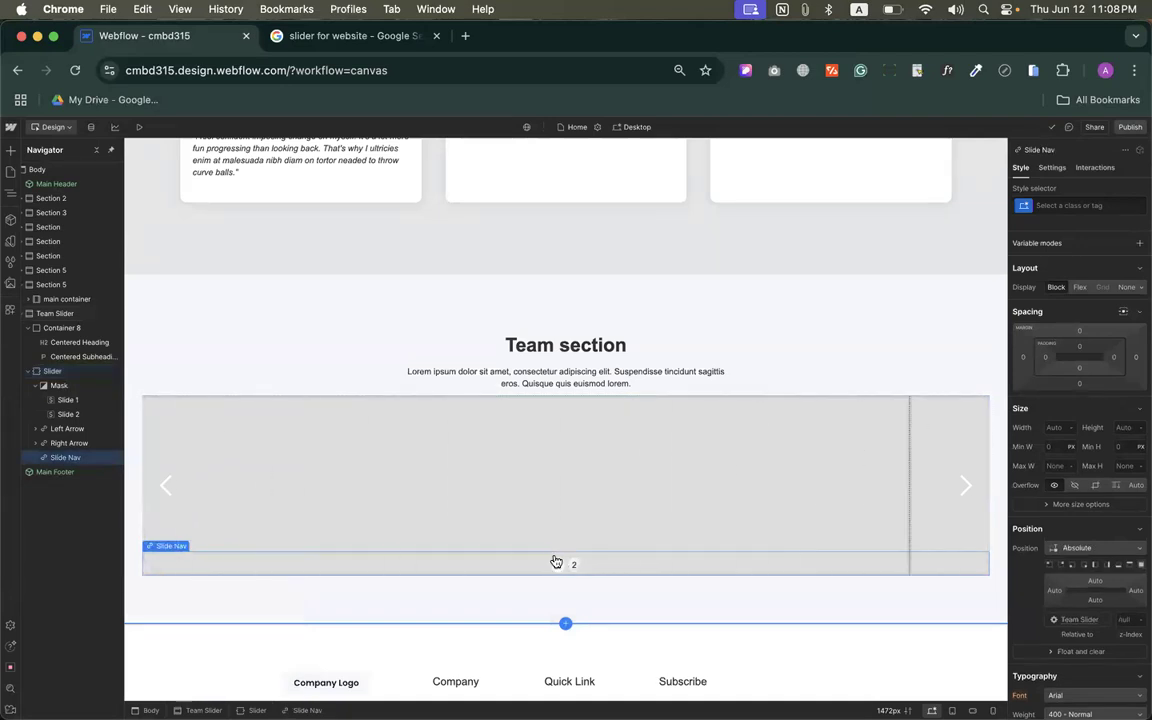
Step: Set the background color of Slide 1 to the muted pink #b89797
left_click(510, 499)
scroll(1106, 411, "down", 10)
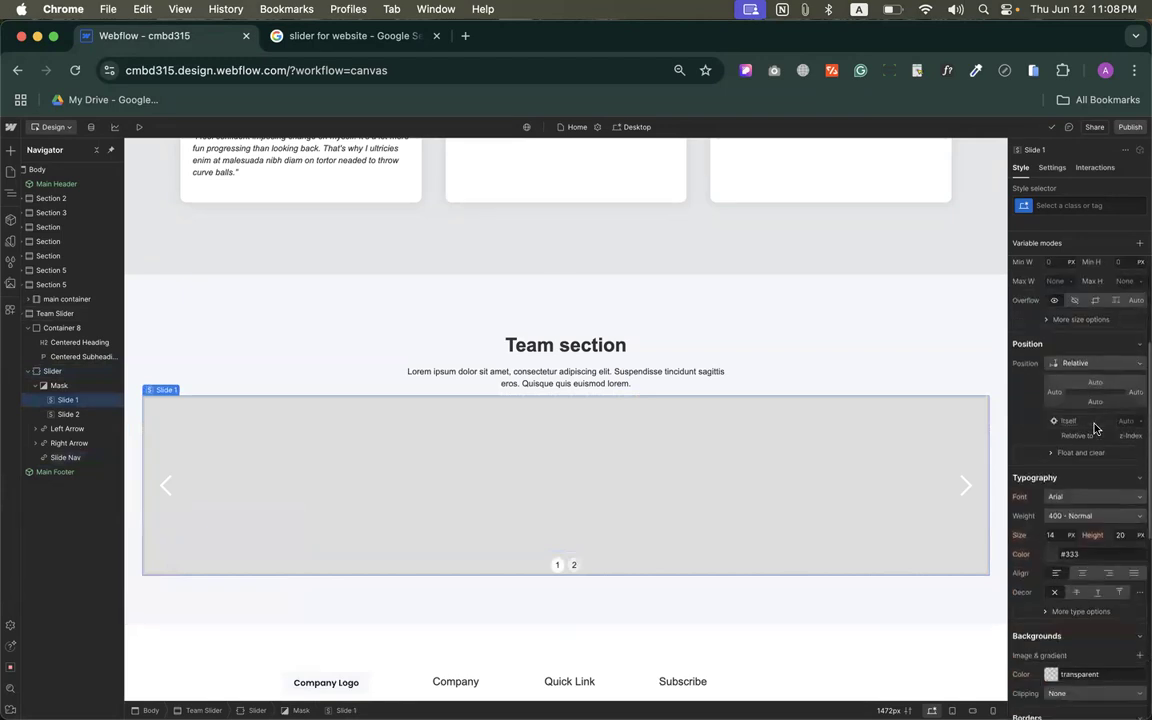
left_click(1051, 319)
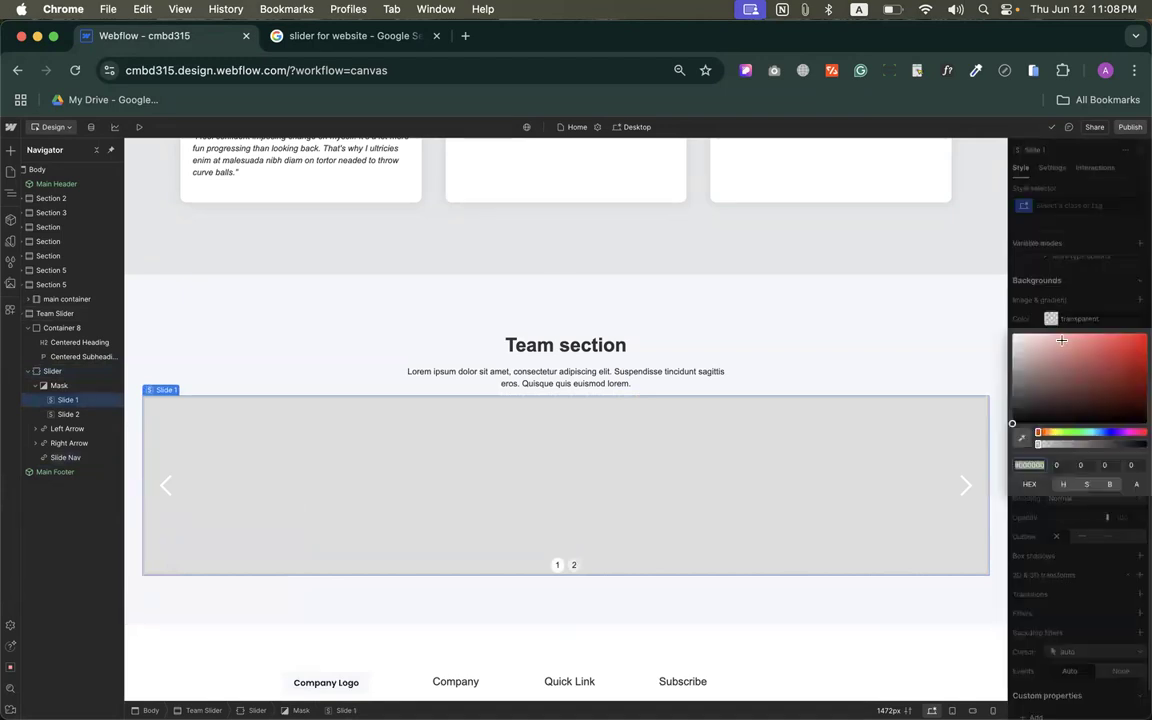
left_click(1075, 377)
left_click_drag(1075, 377, 1036, 357)
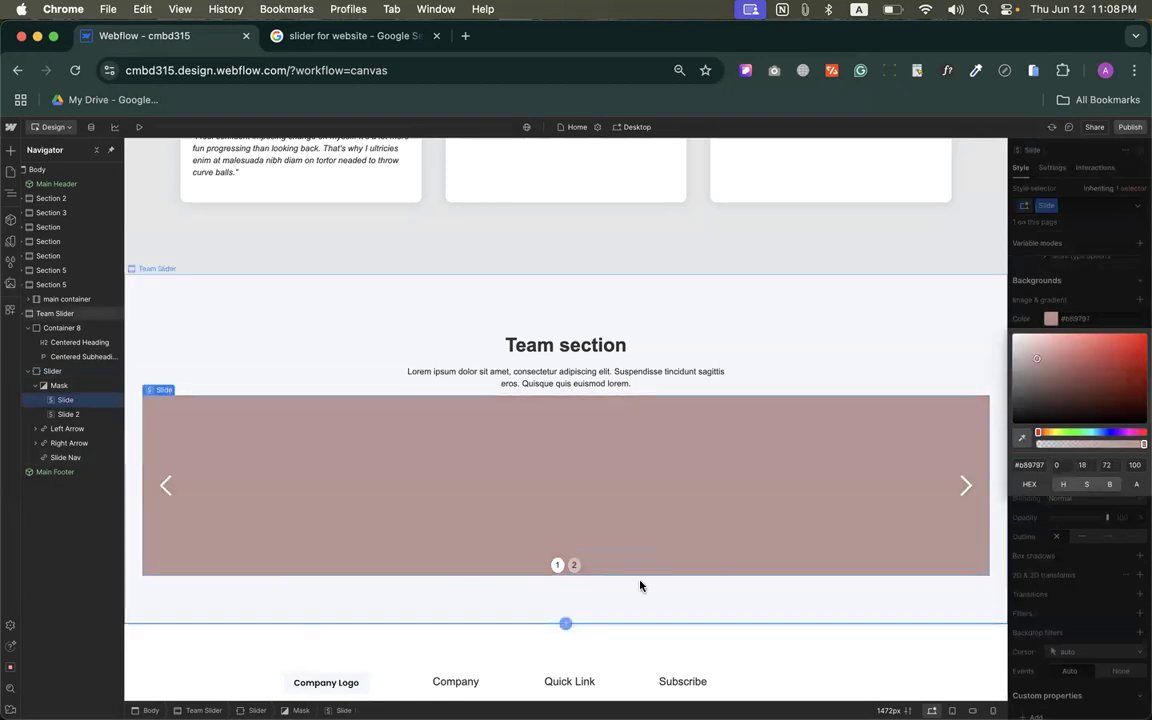
Step: Show Slide 2 and set its background color to the muted green #859180
left_click(576, 567)
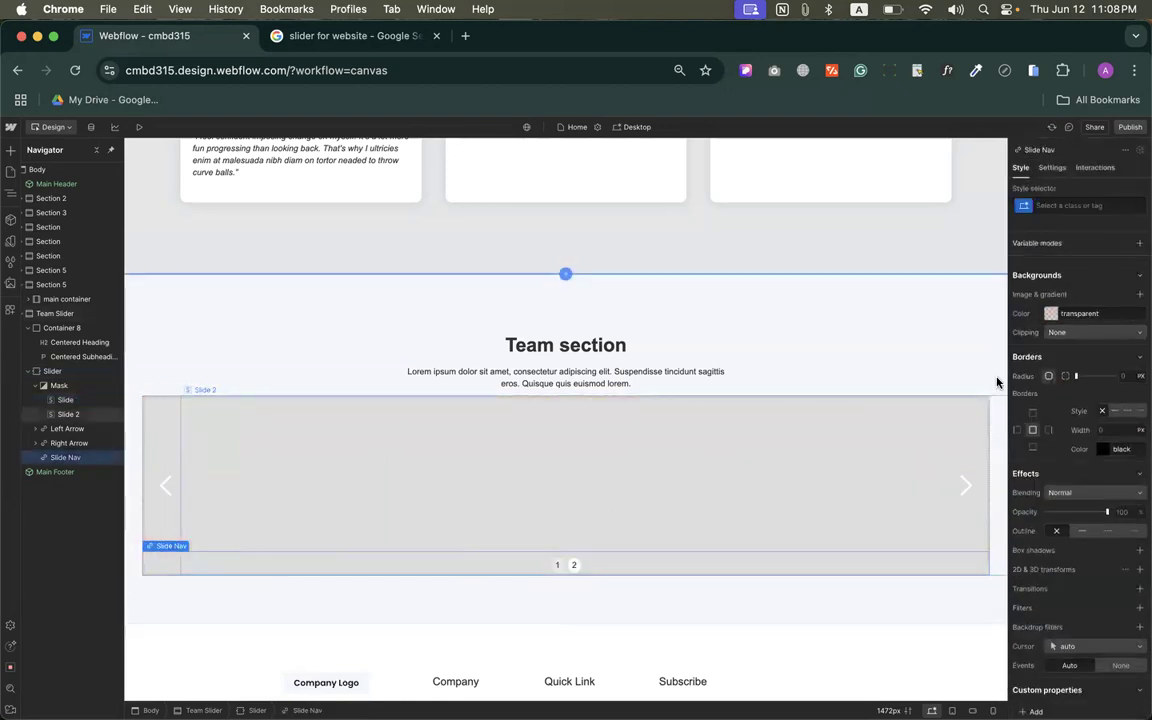
left_click(900, 486)
left_click(1053, 320)
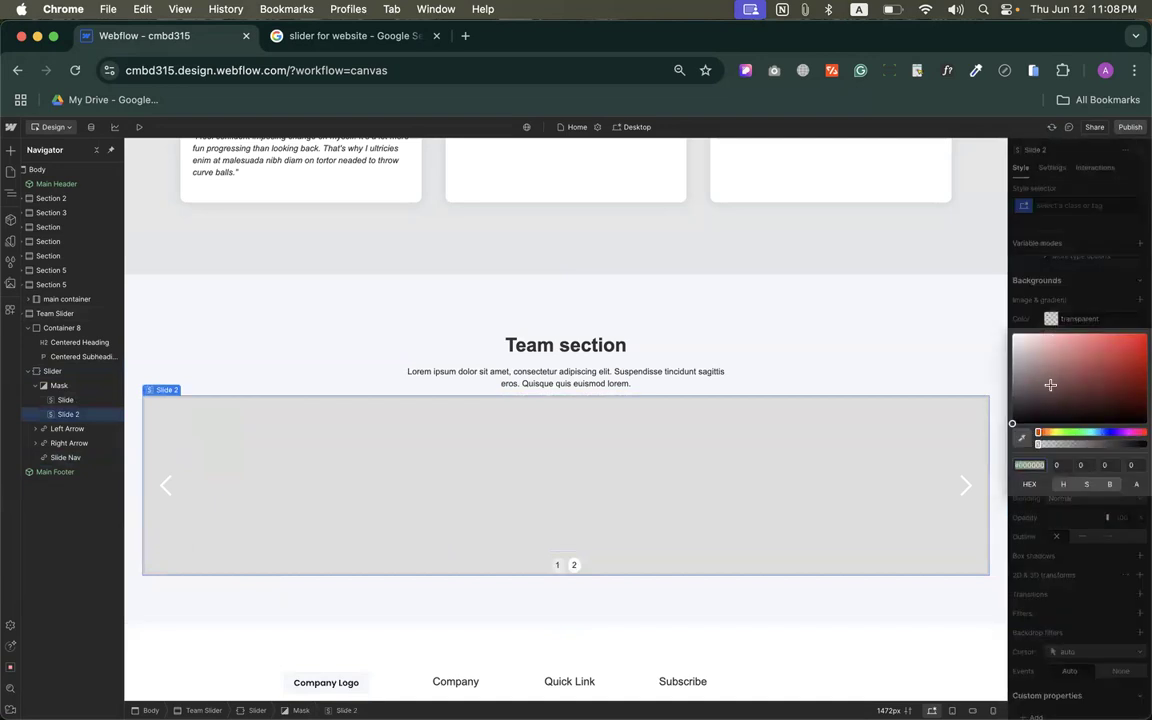
left_click(1066, 430)
left_click_drag(1058, 400, 1028, 372)
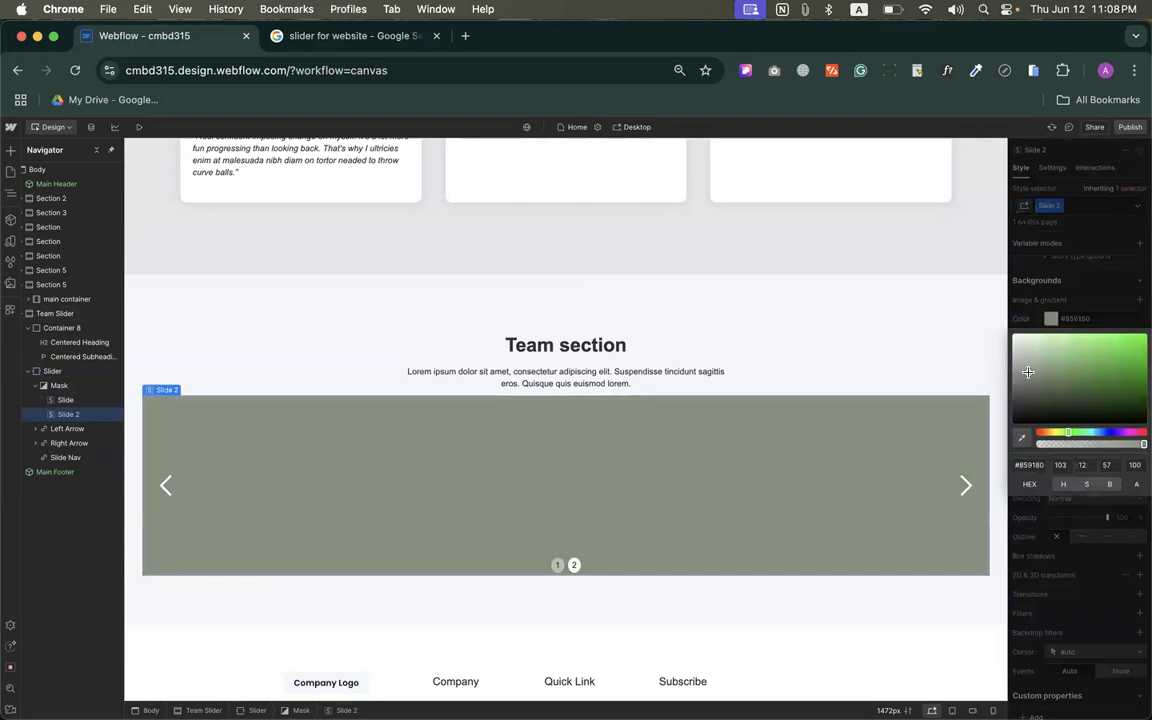
Step: Switch between slides 1 and 2 with the slide navigation to compare their backgrounds
left_click(551, 561)
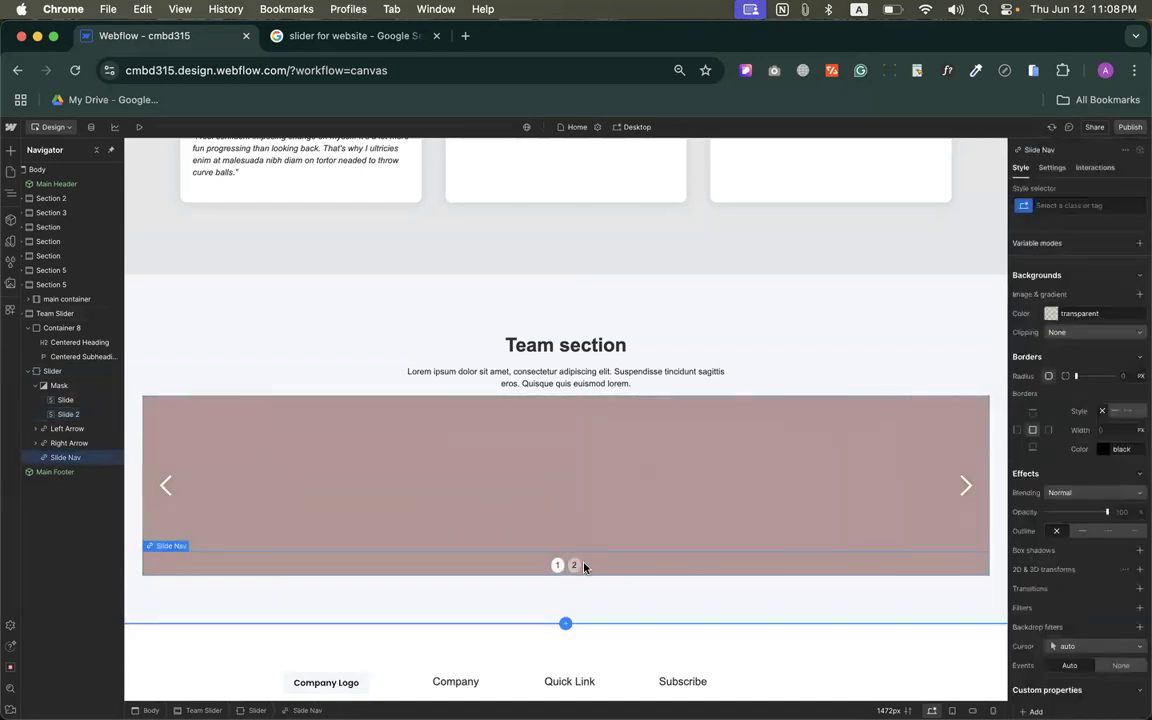
left_click(575, 566)
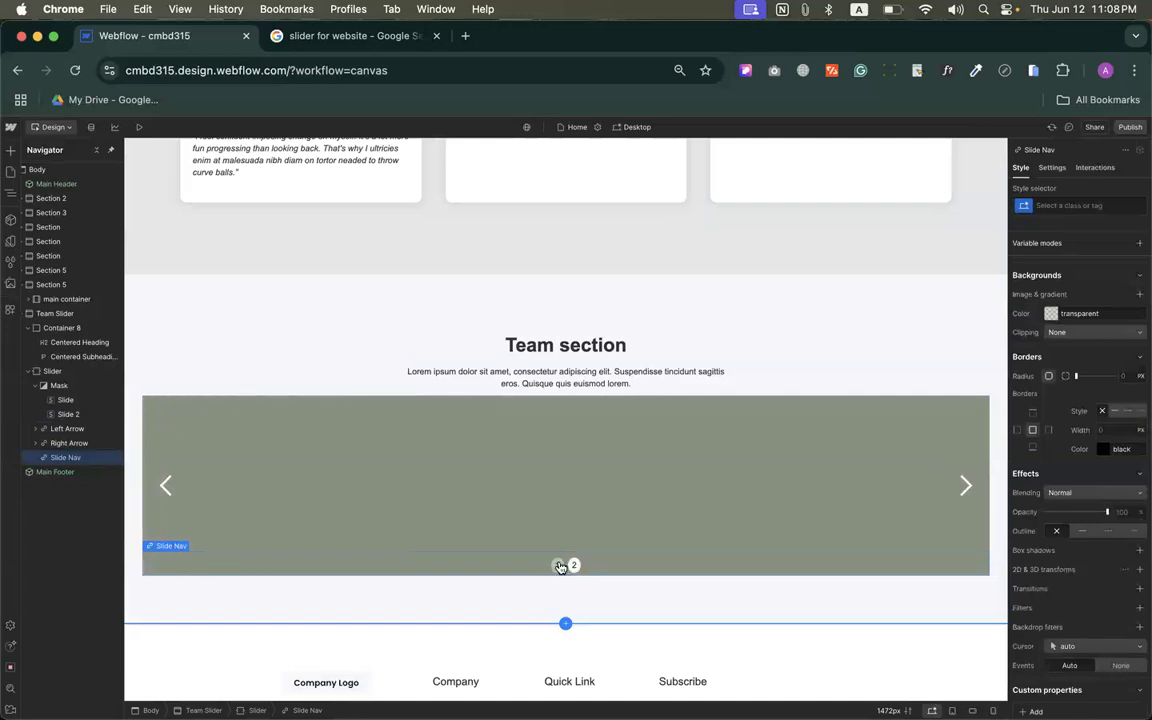
left_click(558, 566)
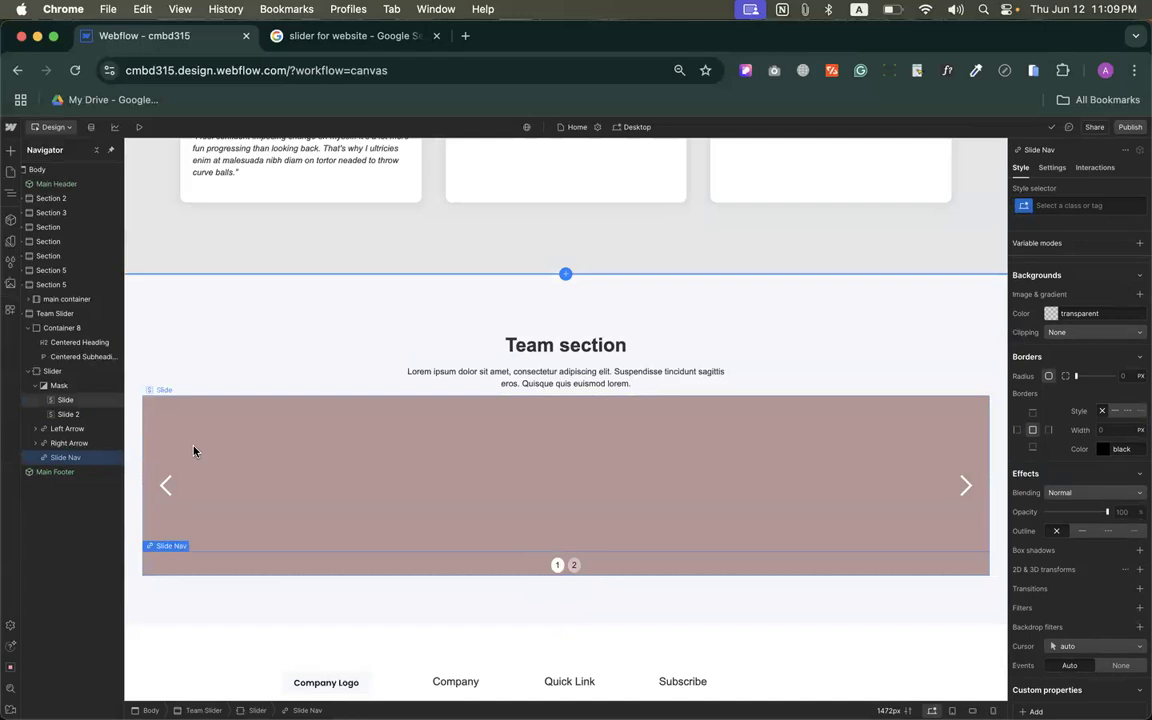
Step: Collapse the Slider, move it above Container 8 in the Team Slider section, and review its style properties
left_click(40, 373)
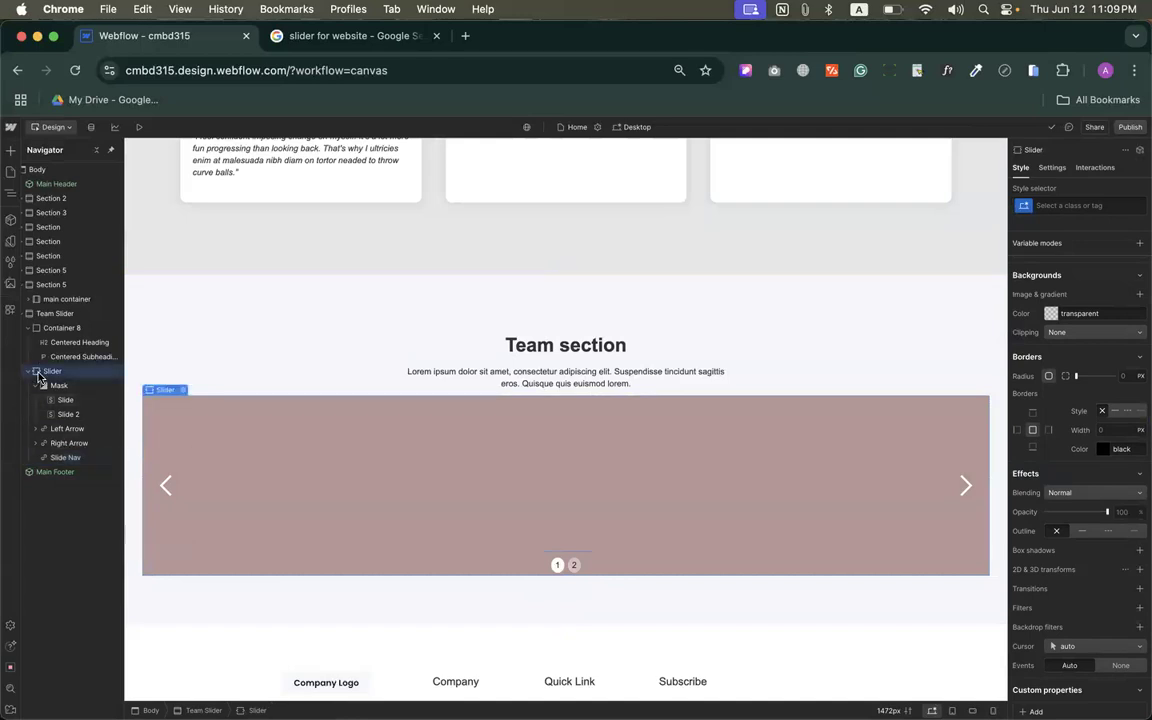
left_click(41, 374)
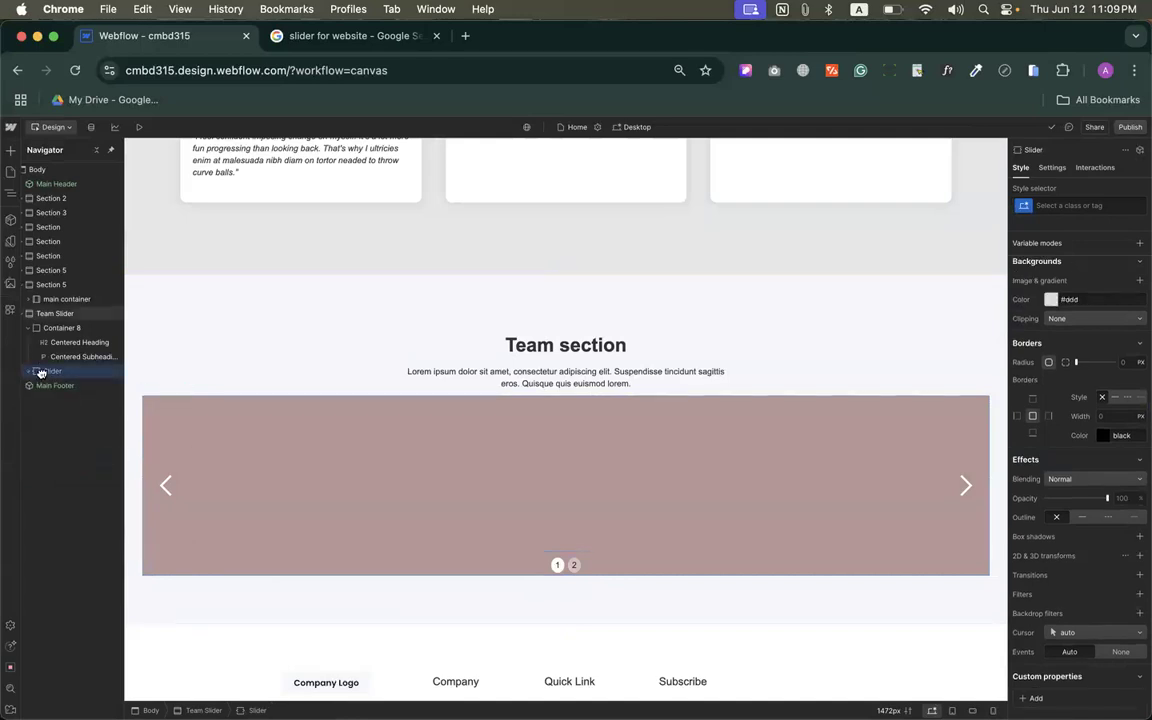
left_click_drag(40, 375, 32, 322)
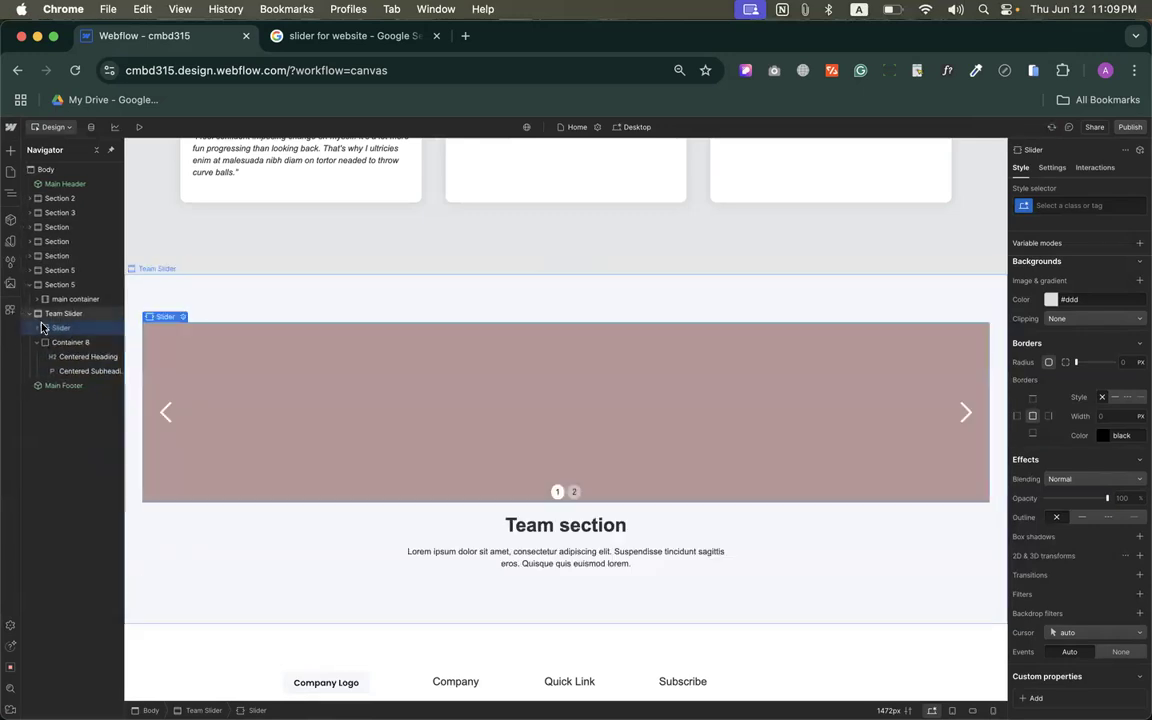
left_click(51, 314)
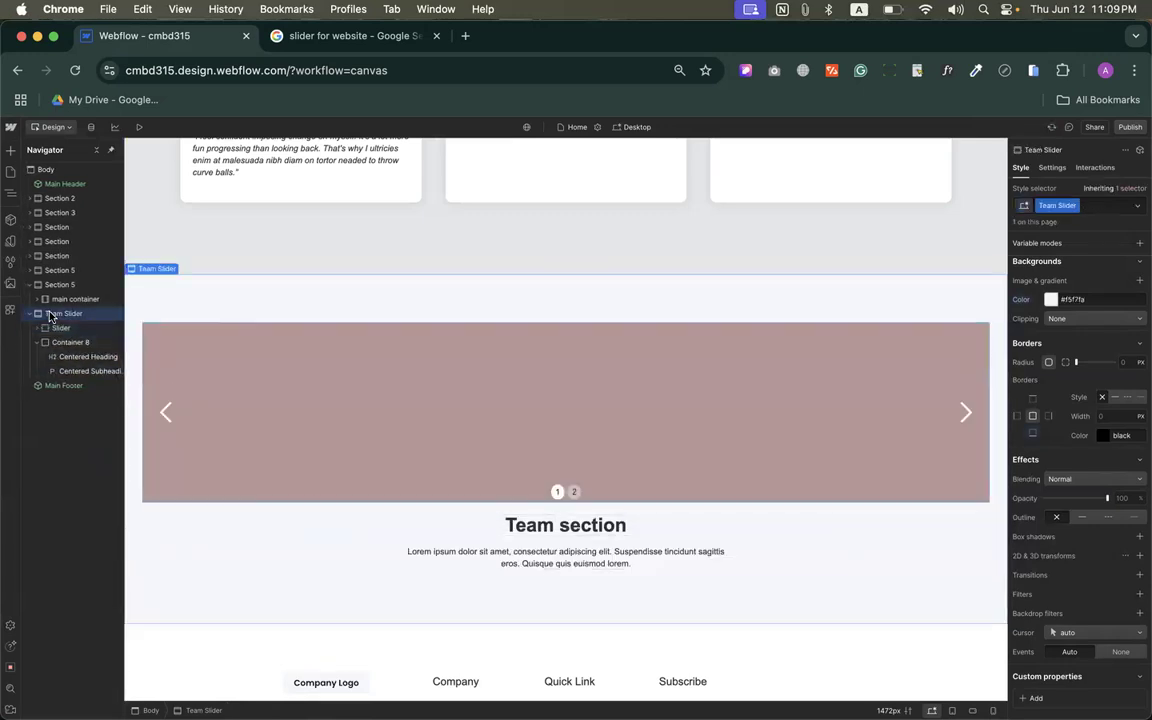
left_click(57, 328)
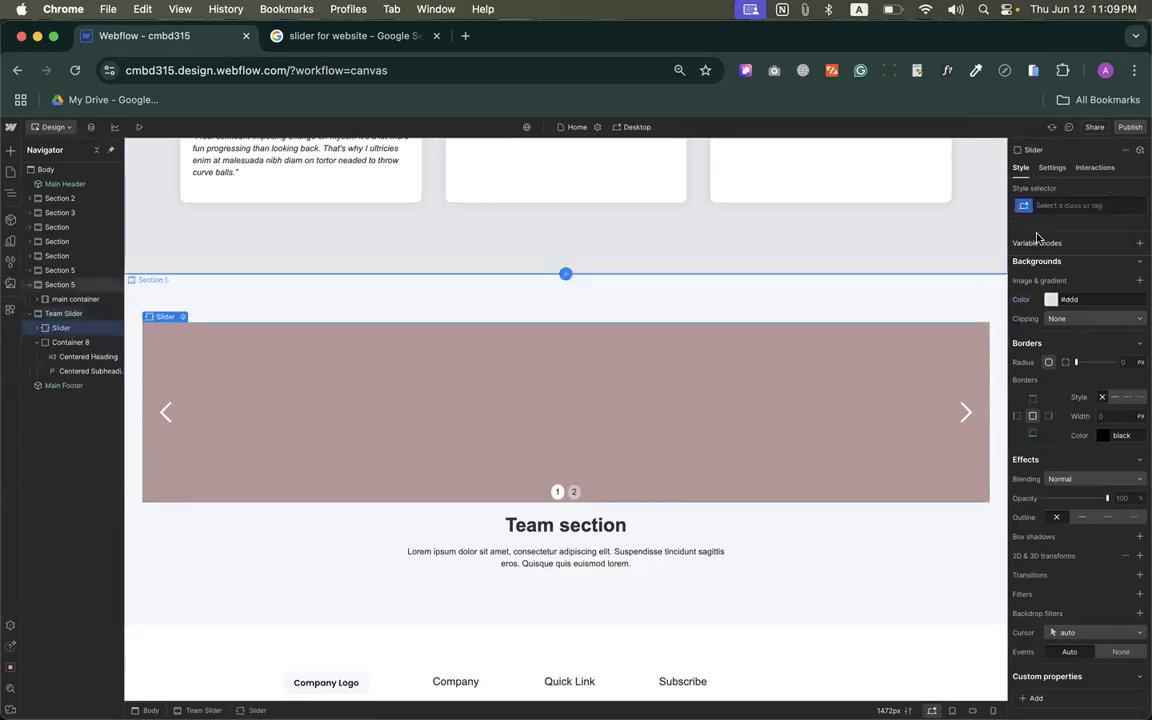
scroll(1062, 401, "up", 8)
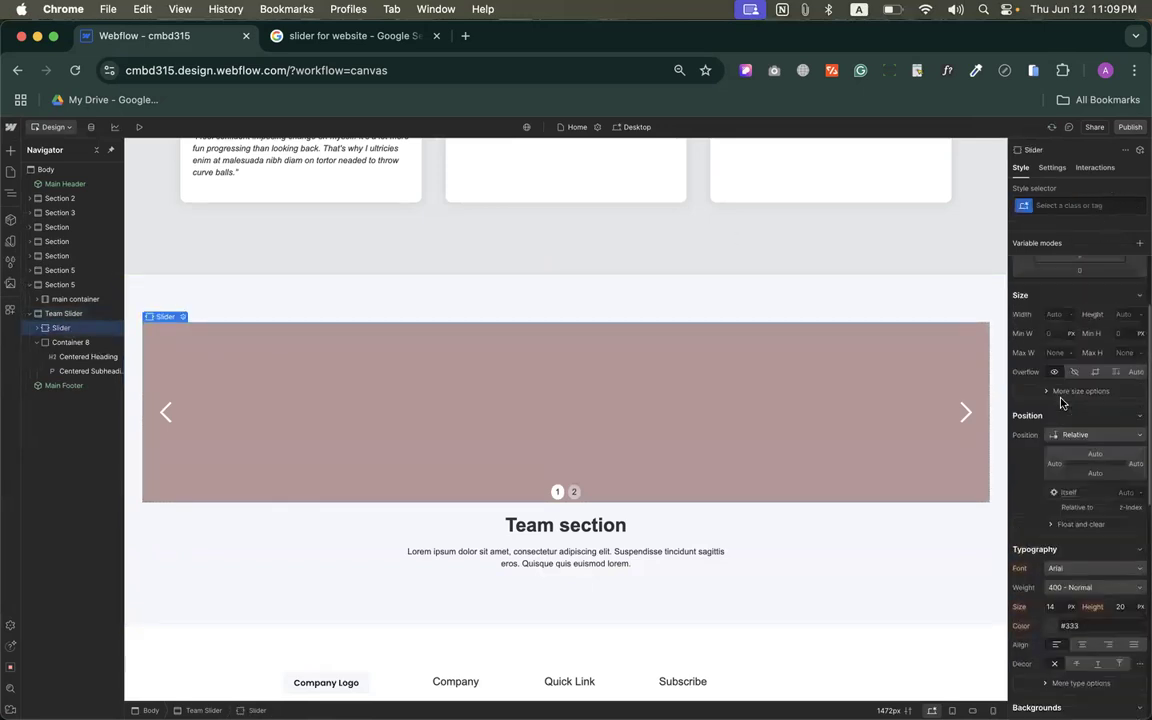
Step: Replace the Team Slider section with a new empty Section placed directly above the Main Footer
left_click(262, 310)
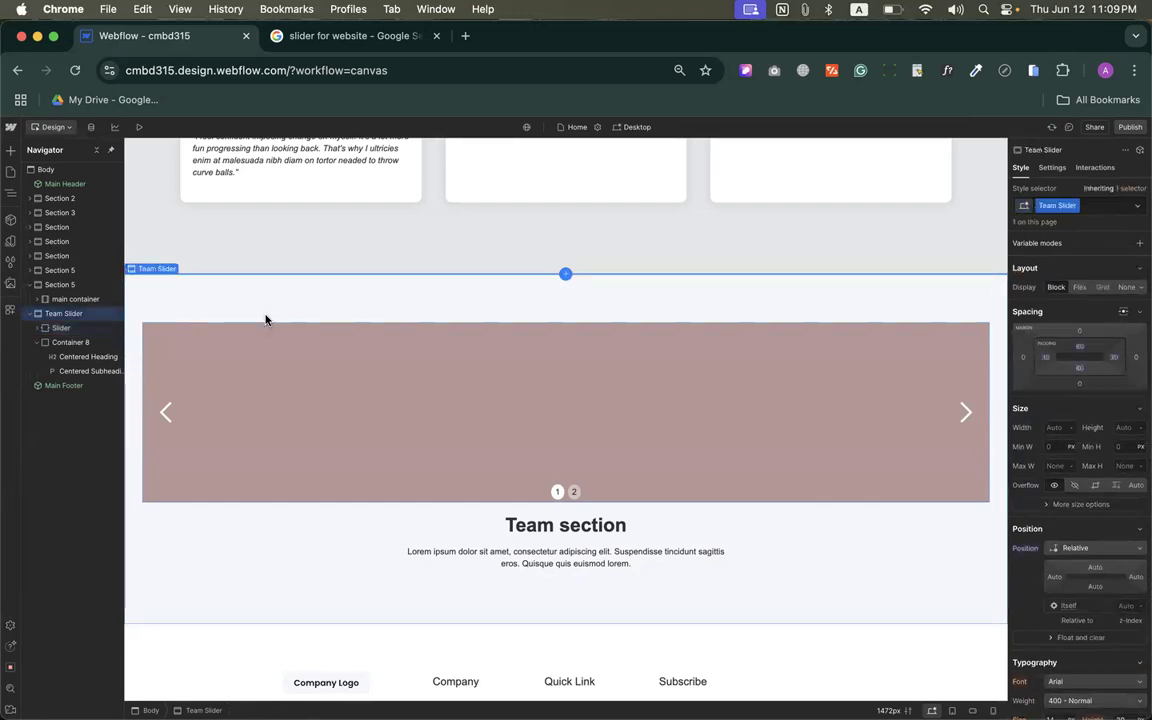
key("Delete")
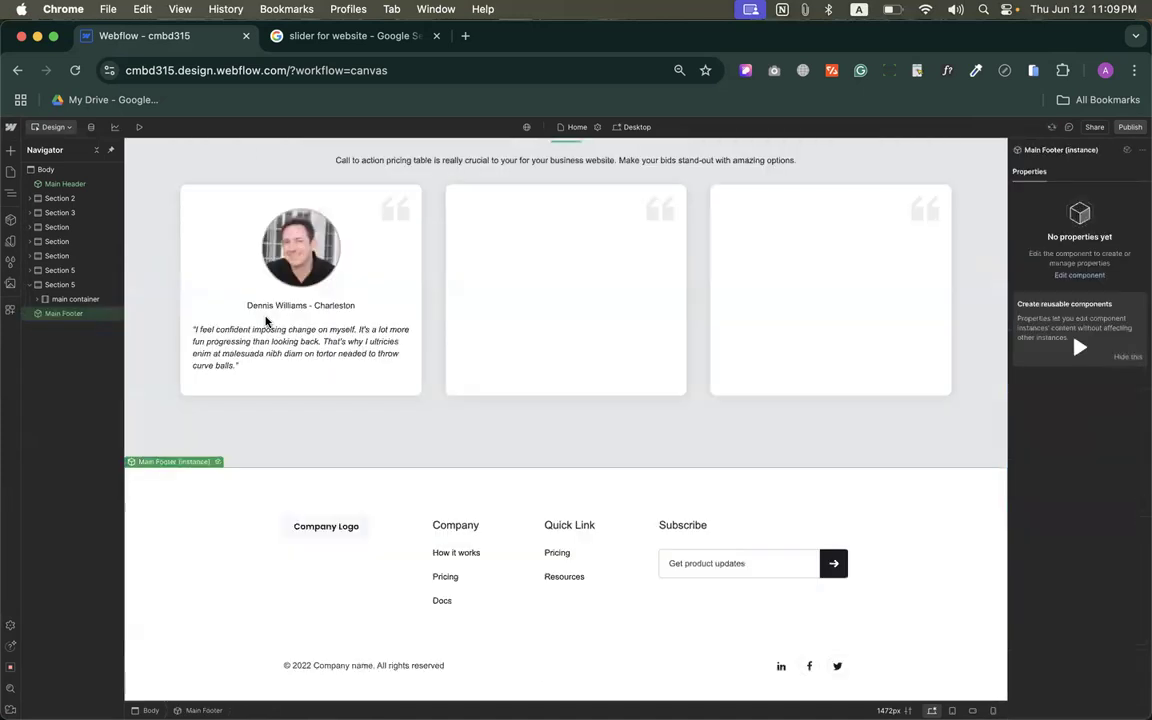
left_click(11, 151)
left_click(12, 155)
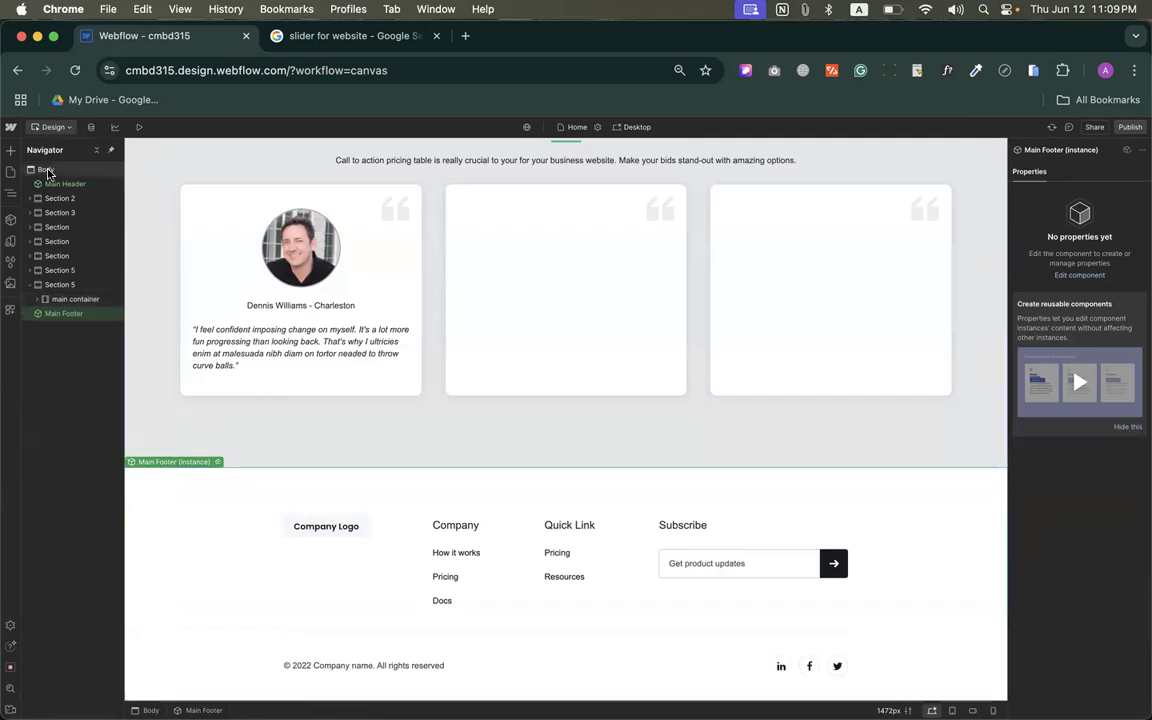
left_click(44, 171)
left_click(11, 150)
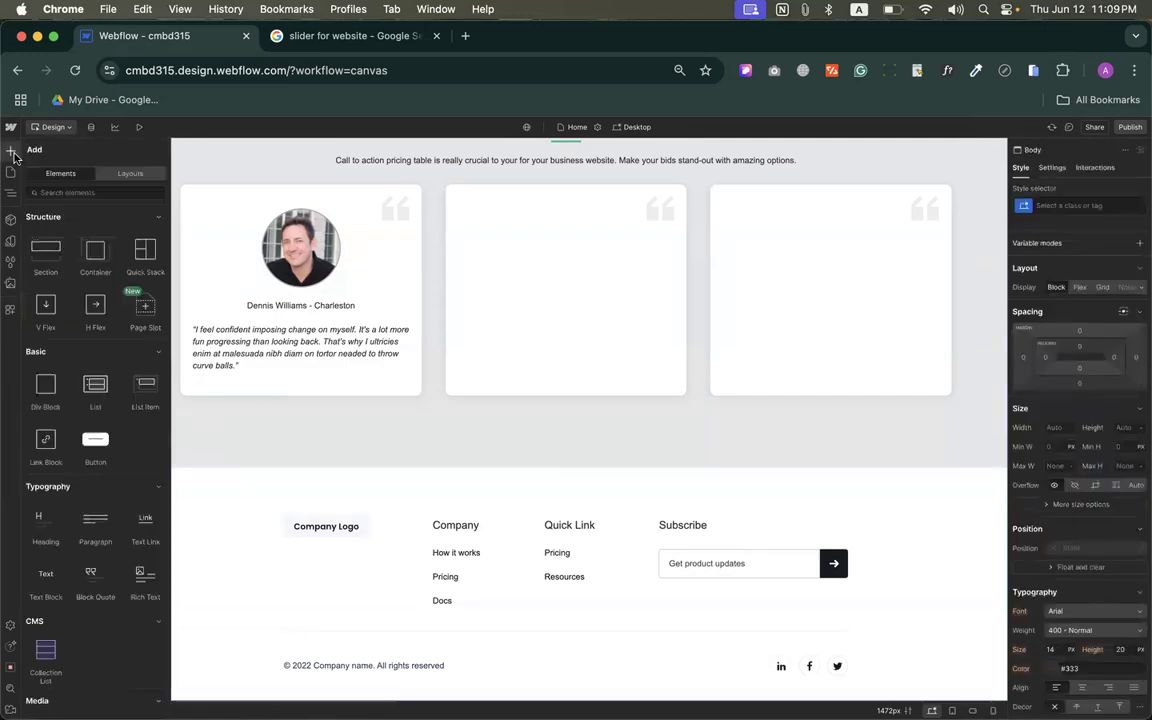
left_click(46, 259)
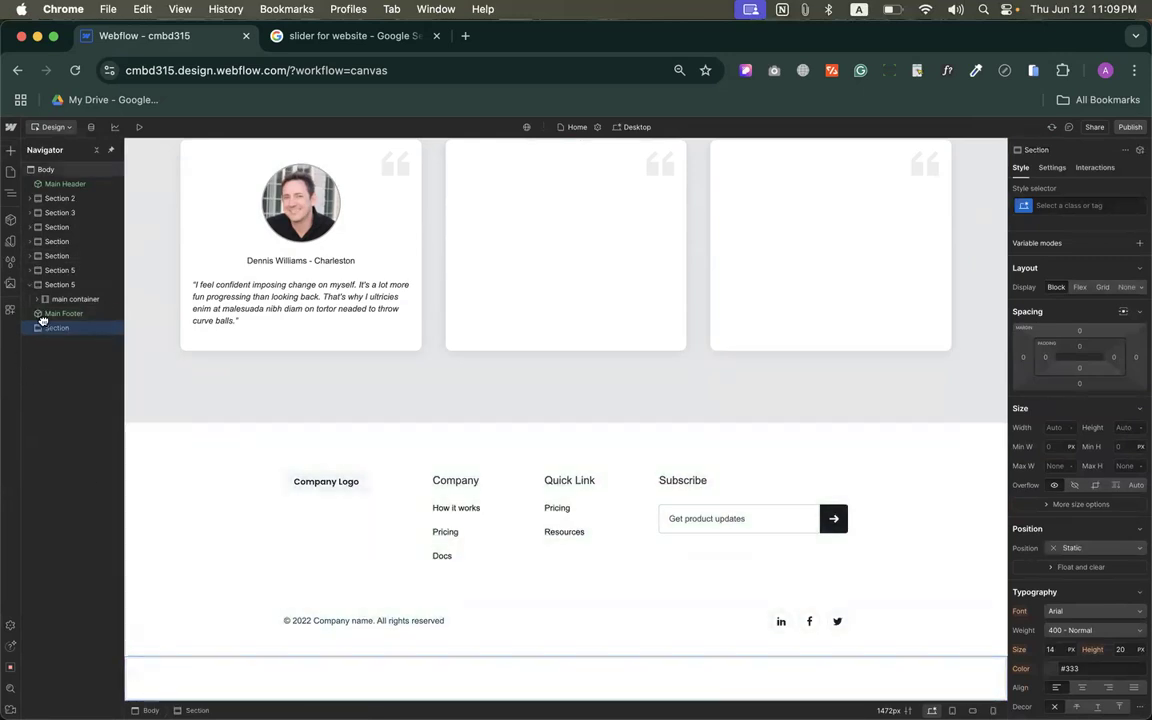
mouse_move(43, 325)
left_mouse_down()
mouse_move(38, 300)
mouse_move(56, 318)
left_mouse_up()
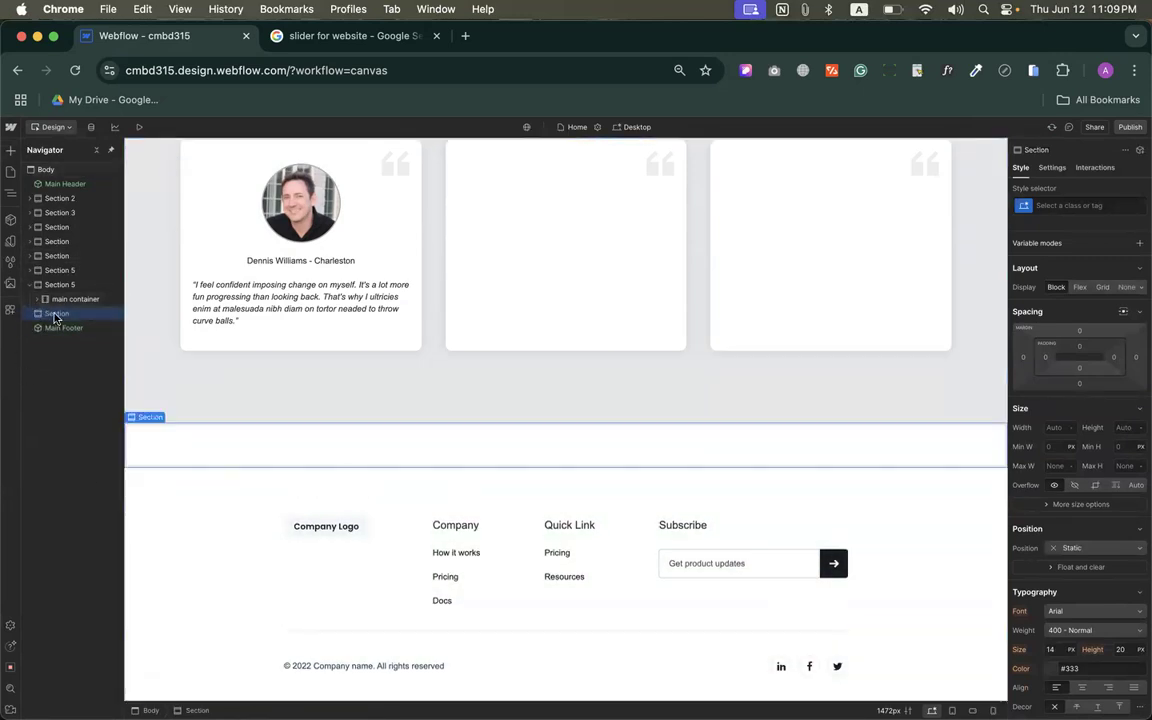
Step: Add a Slider element to the new Section and briefly preview the page
left_click(10, 149)
scroll(129, 494, "down", 5)
scroll(129, 494, "down", 3)
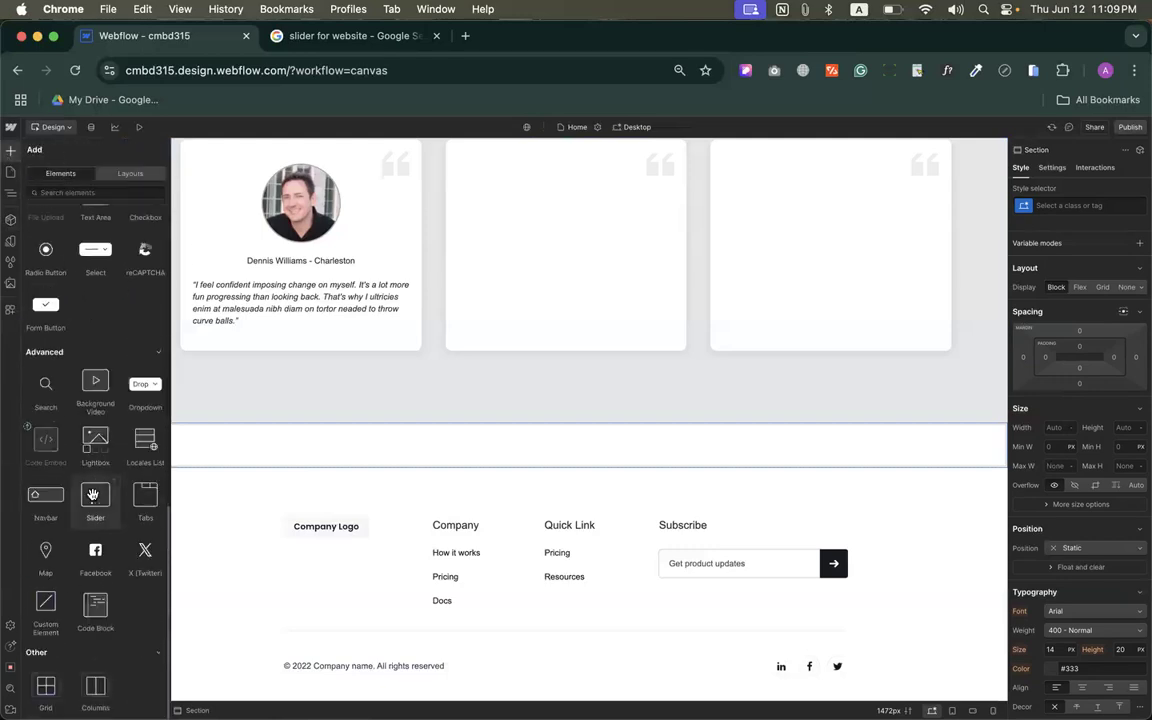
left_click(95, 448)
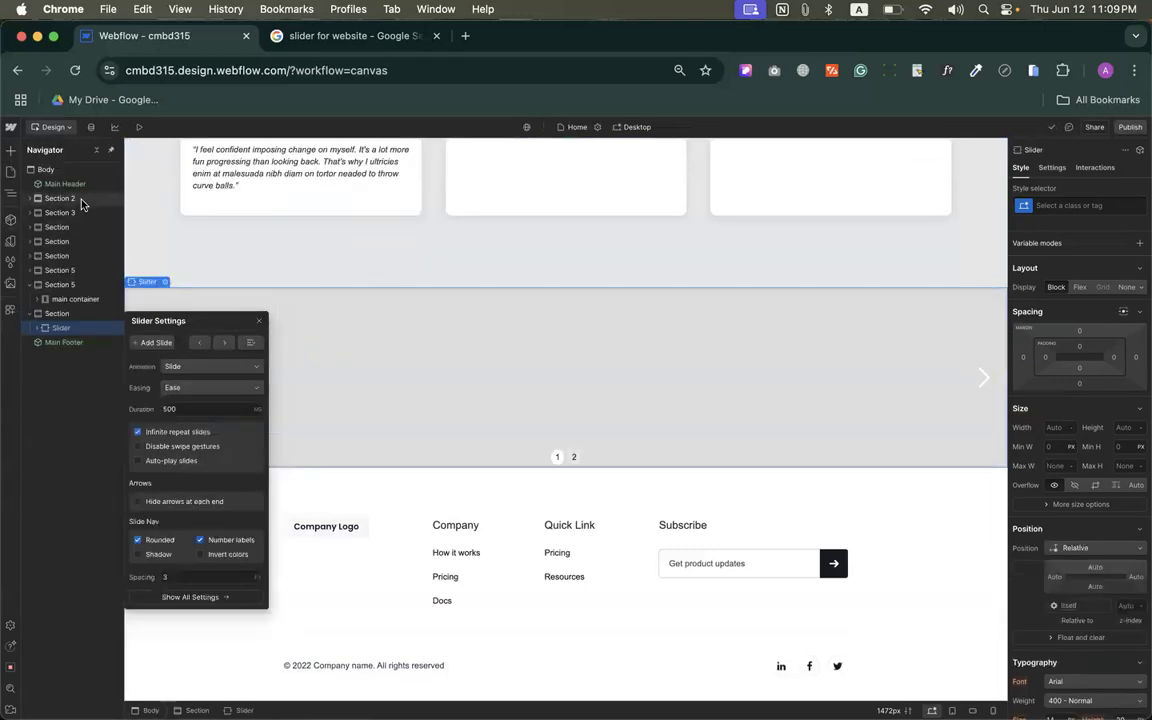
left_click(139, 127)
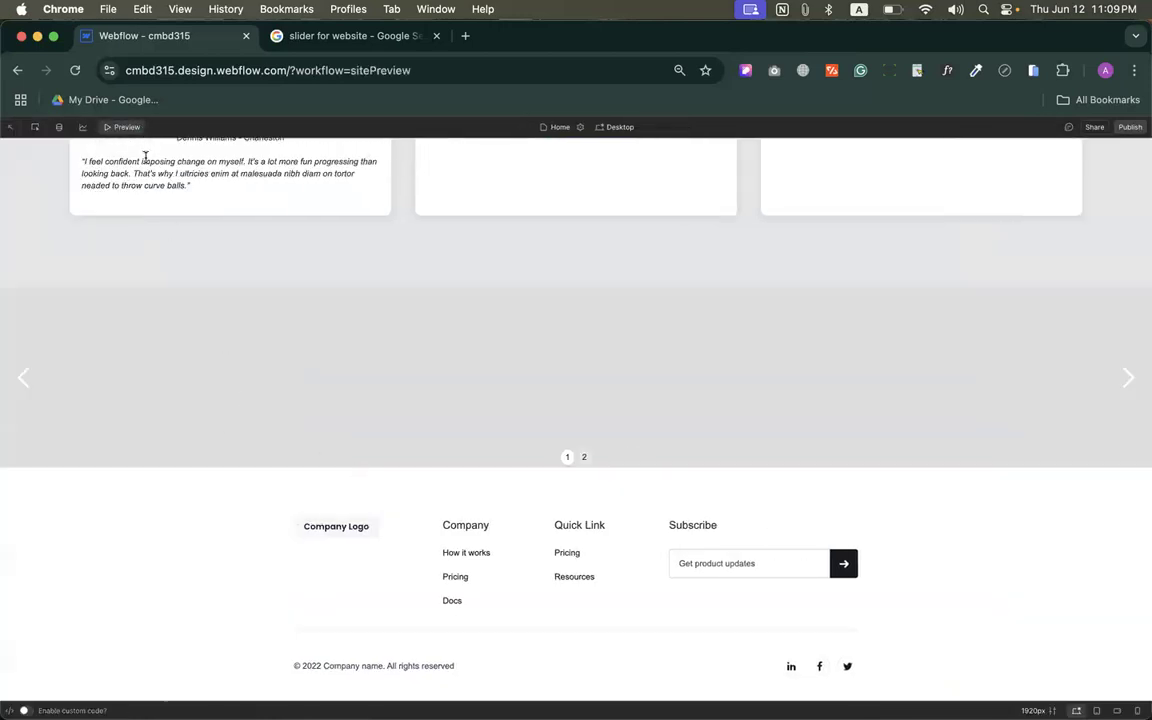
left_click(122, 128)
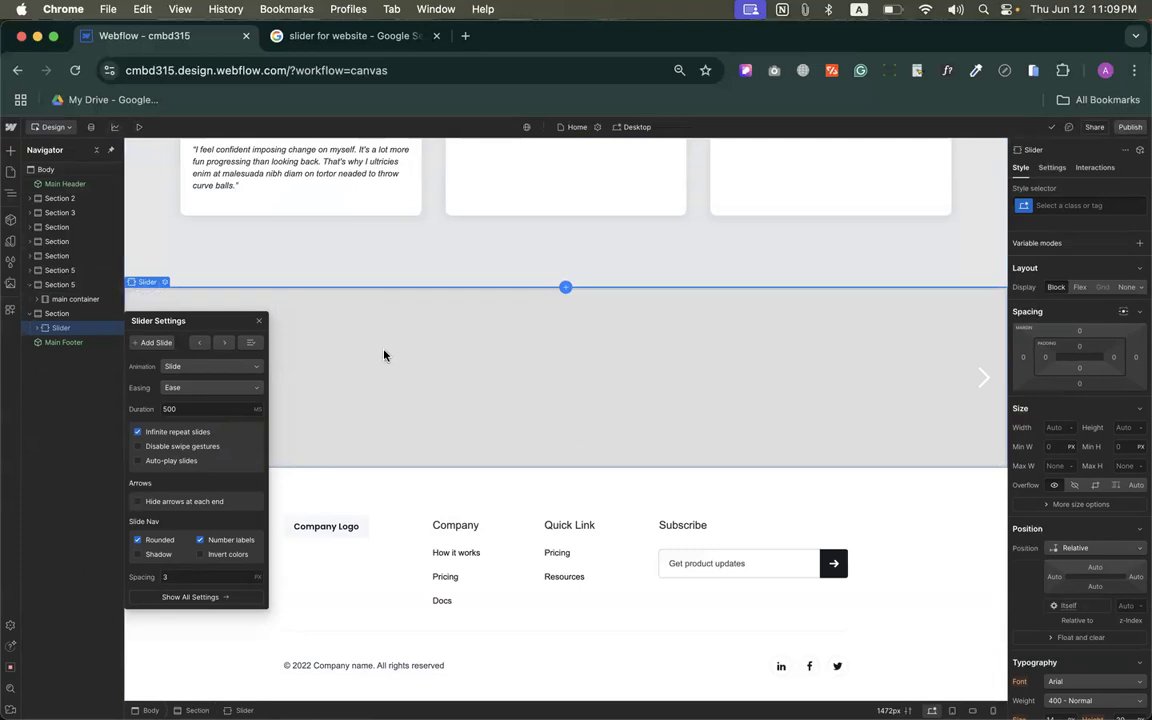
Step: Set the Slider's minimum height to 80 VH and check the enlarged slider on the canvas
left_click(386, 346)
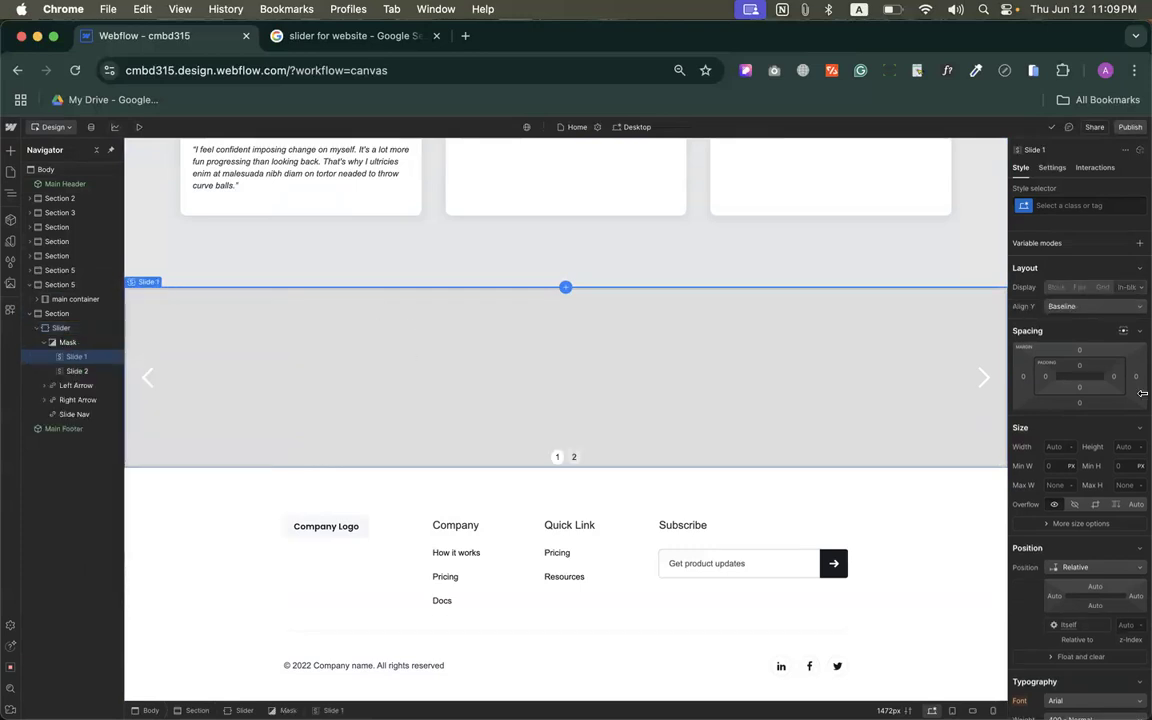
left_click(61, 329)
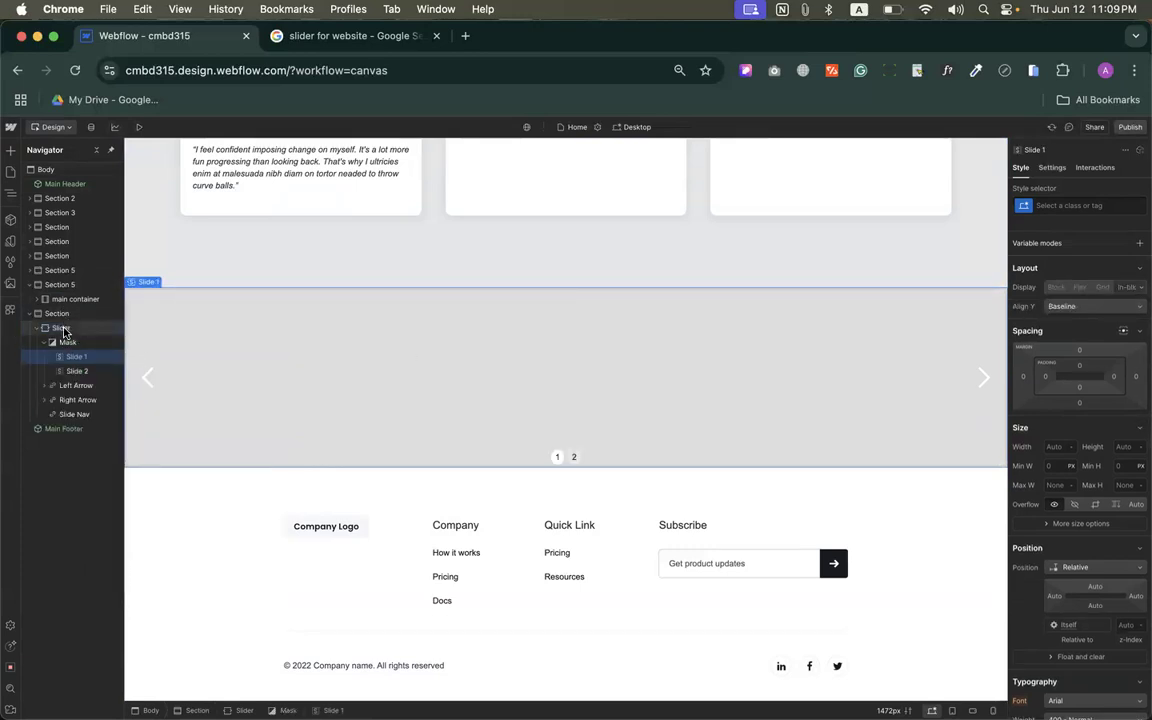
scroll(1093, 471, "down", 2)
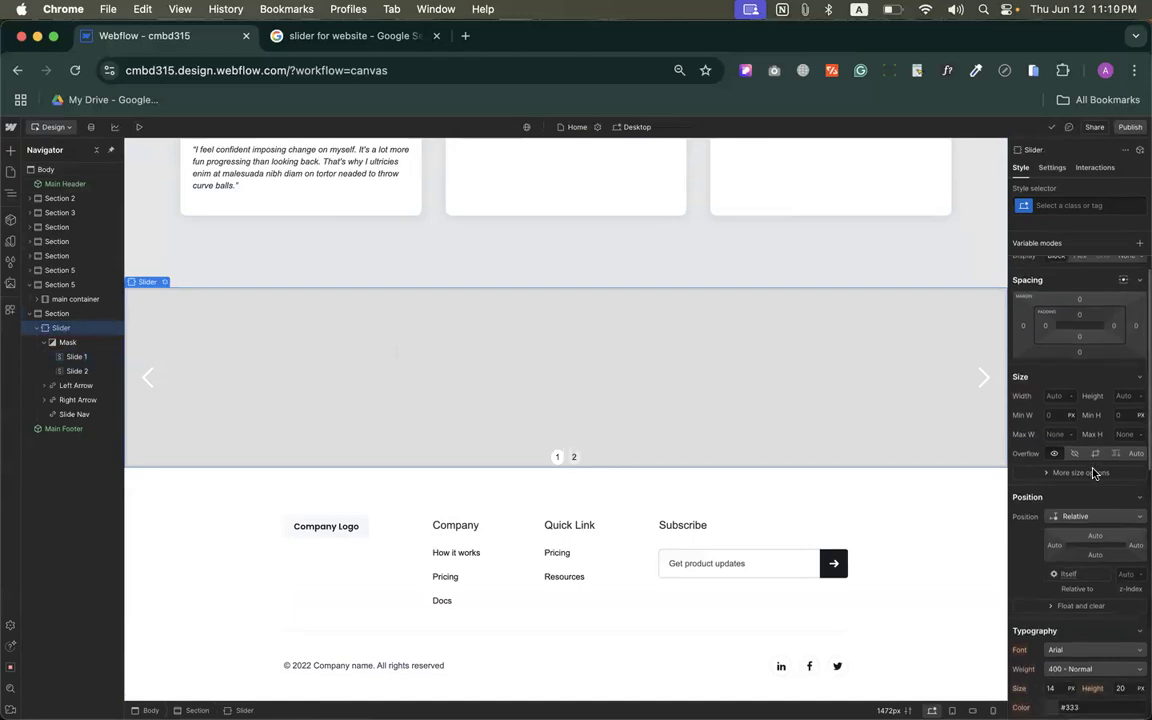
scroll(1095, 473, "down", 1)
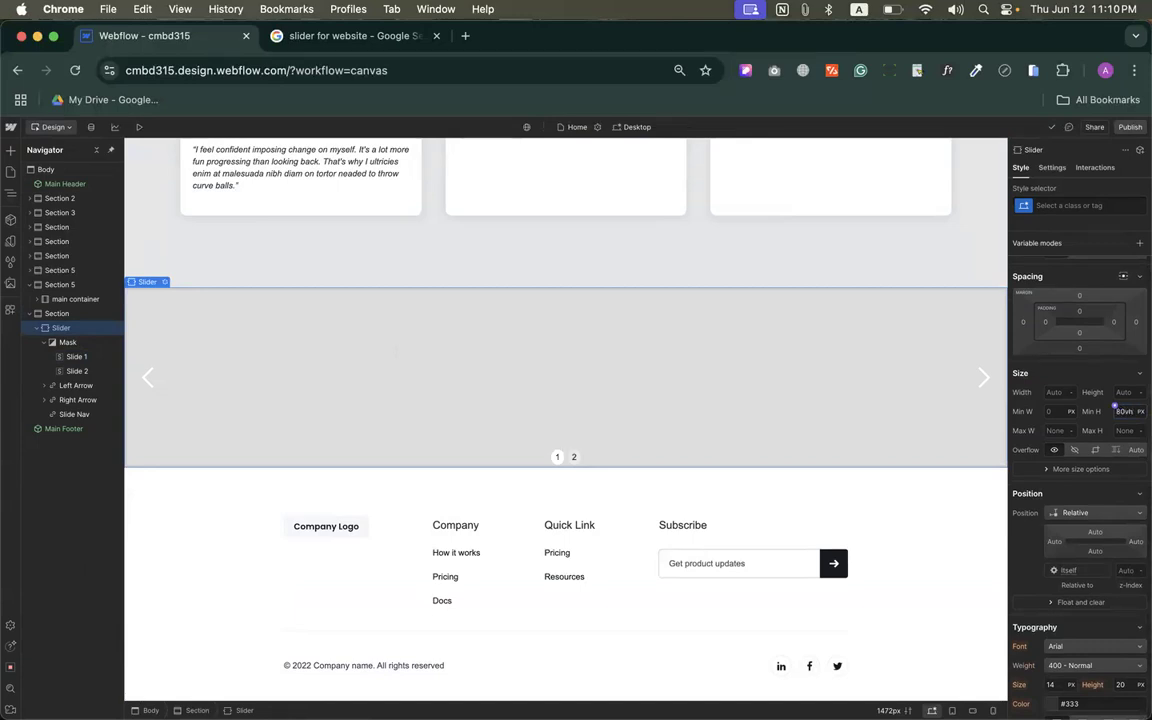
key("Return")
scroll(705, 346, "down", 2)
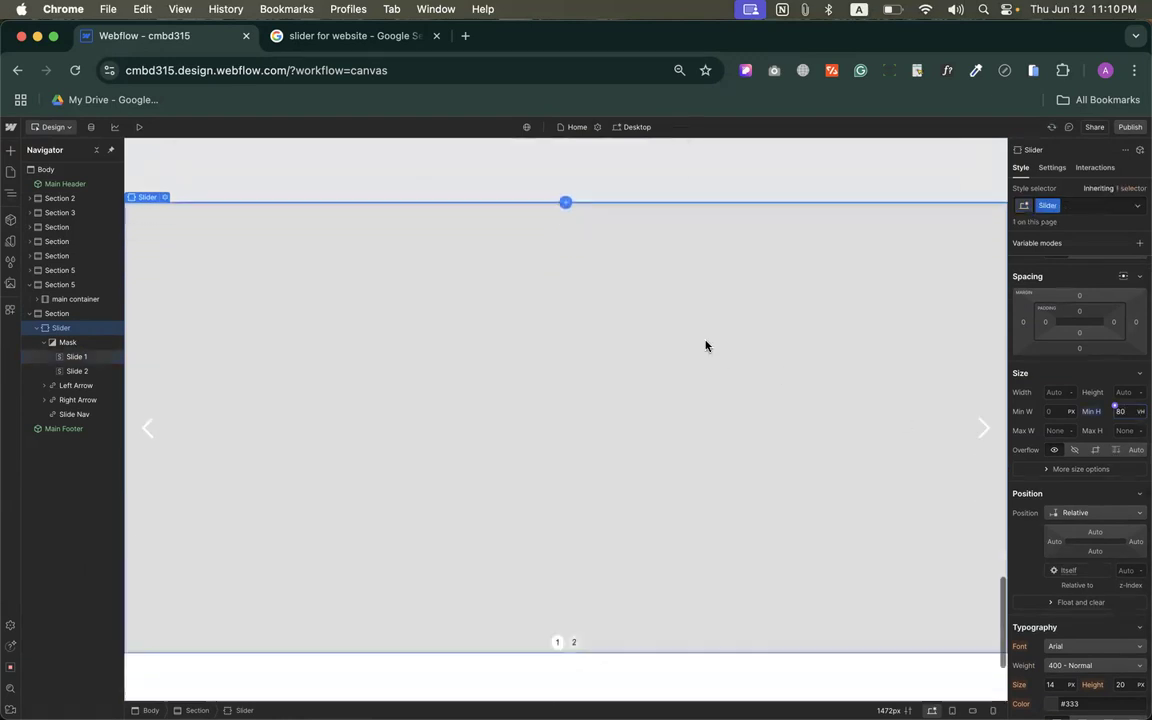
scroll(708, 346, "down", 1)
scroll(708, 346, "up", 1)
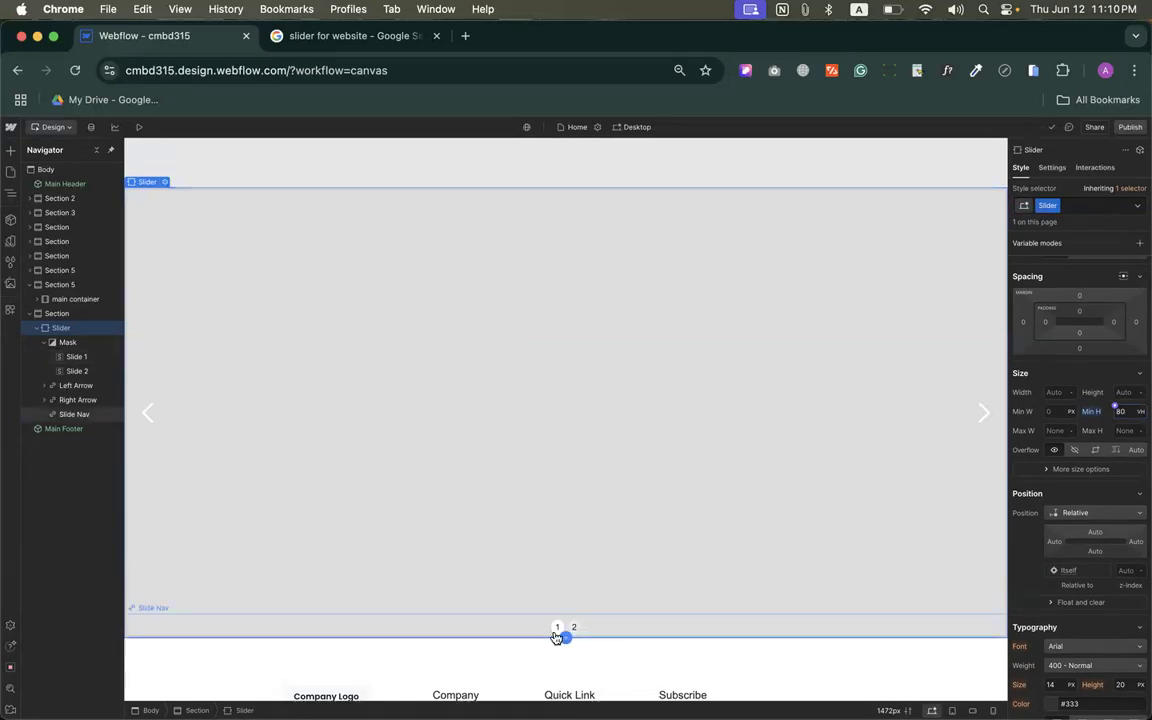
Step: Give the first slide the background image sky-7232494_1920.jpg, sized to Cover, centred and without tiling
left_click(570, 323)
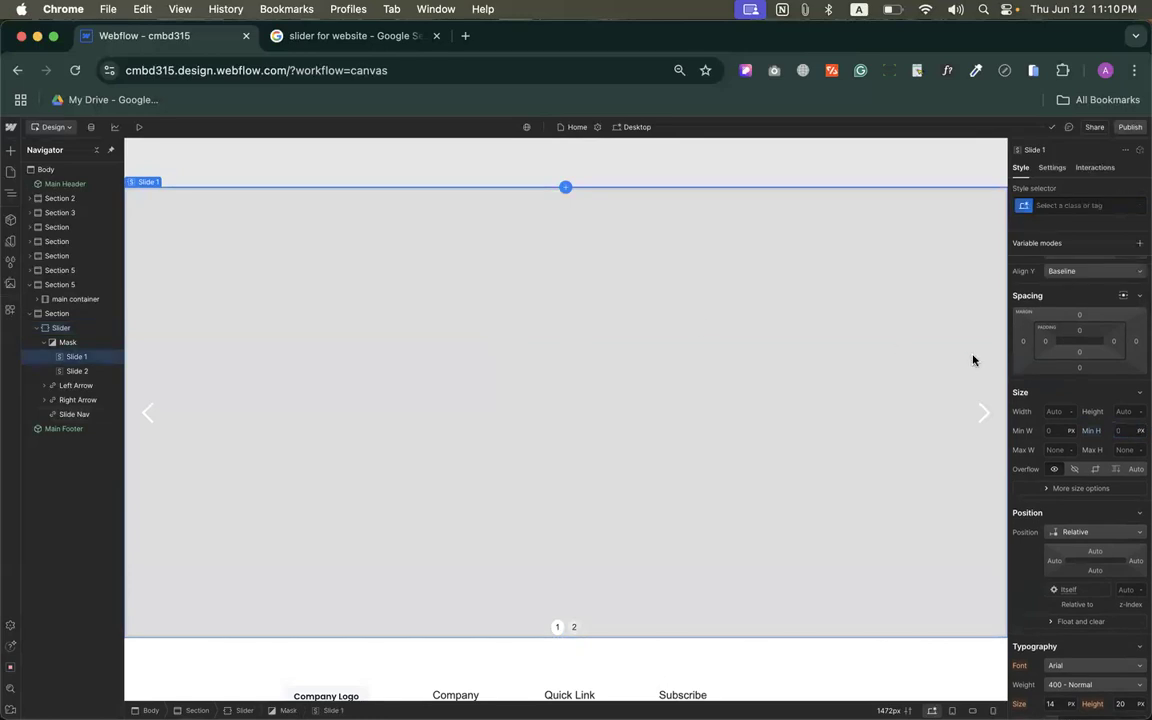
scroll(1047, 386, "down", 10)
scroll(1050, 375, "down", 1)
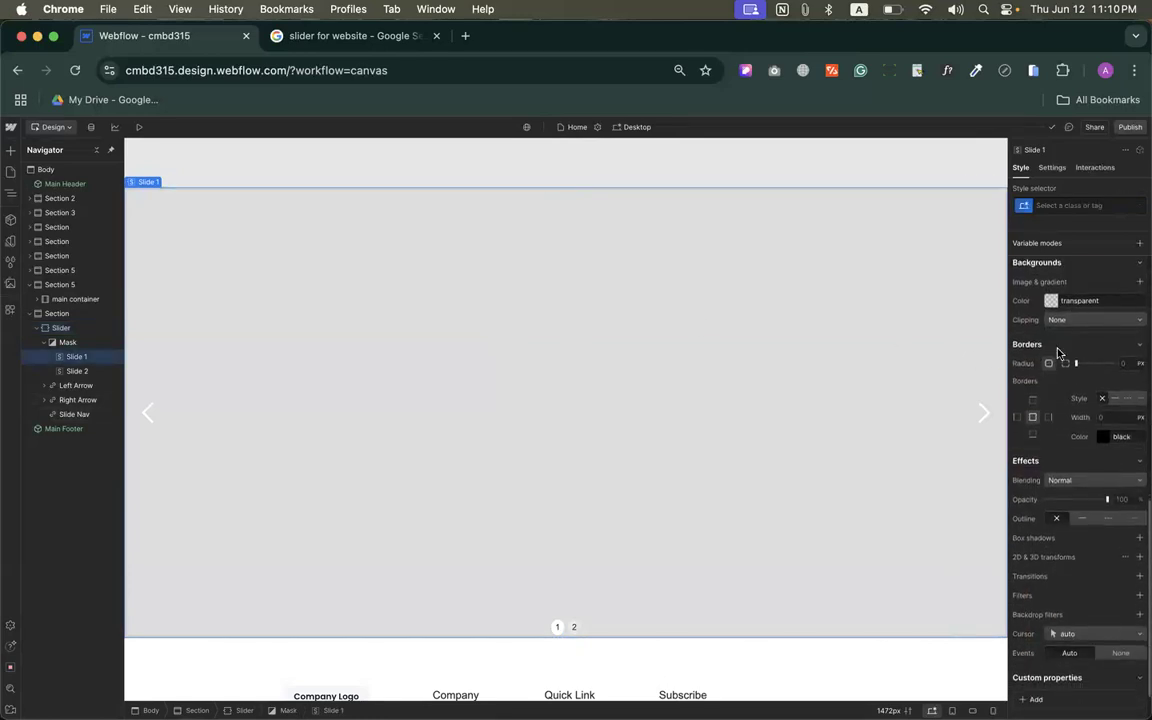
left_click(1141, 286)
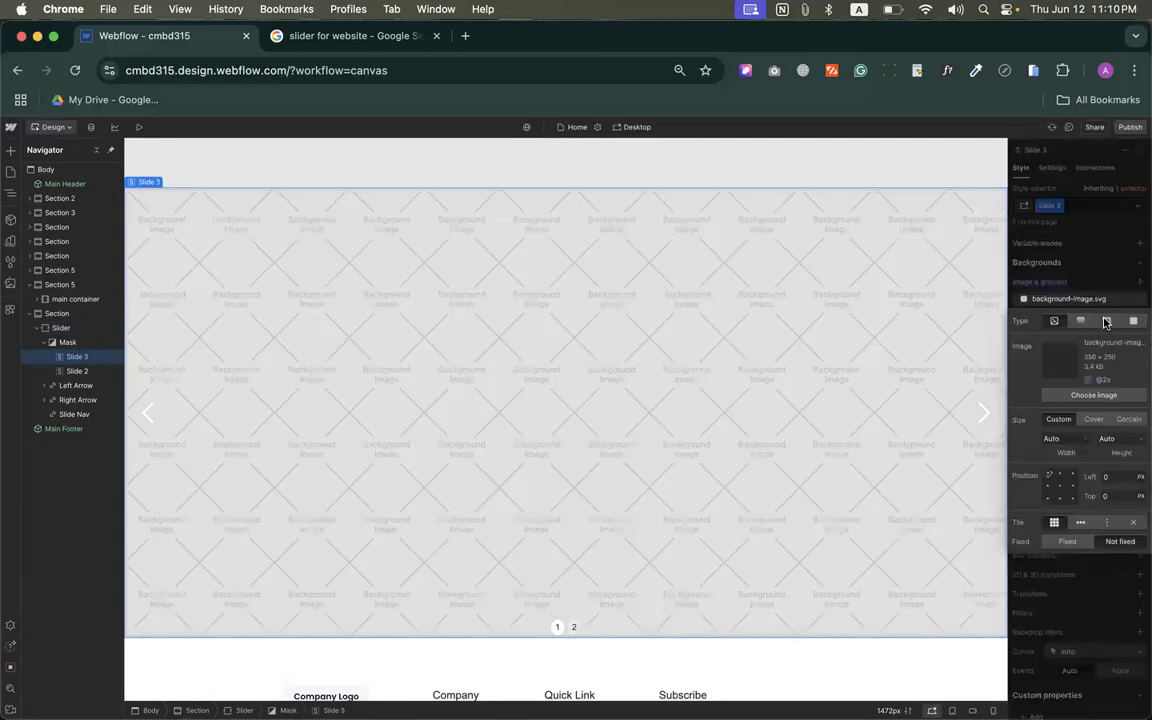
left_click(1093, 394)
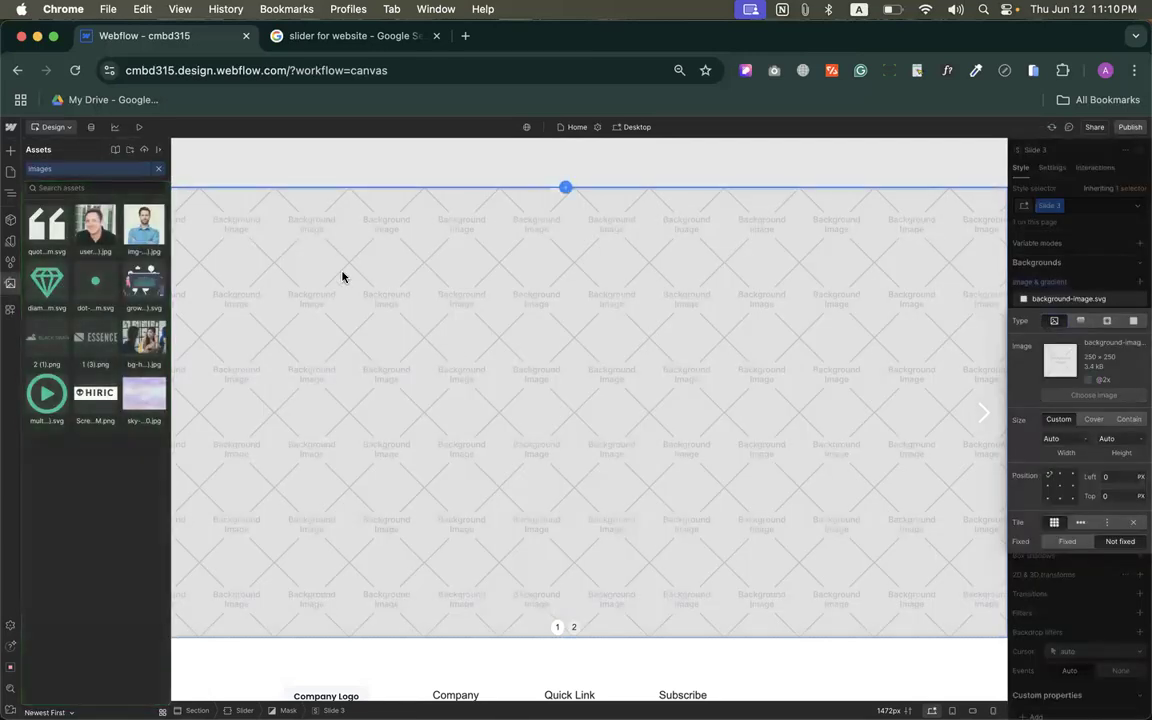
left_click(142, 395)
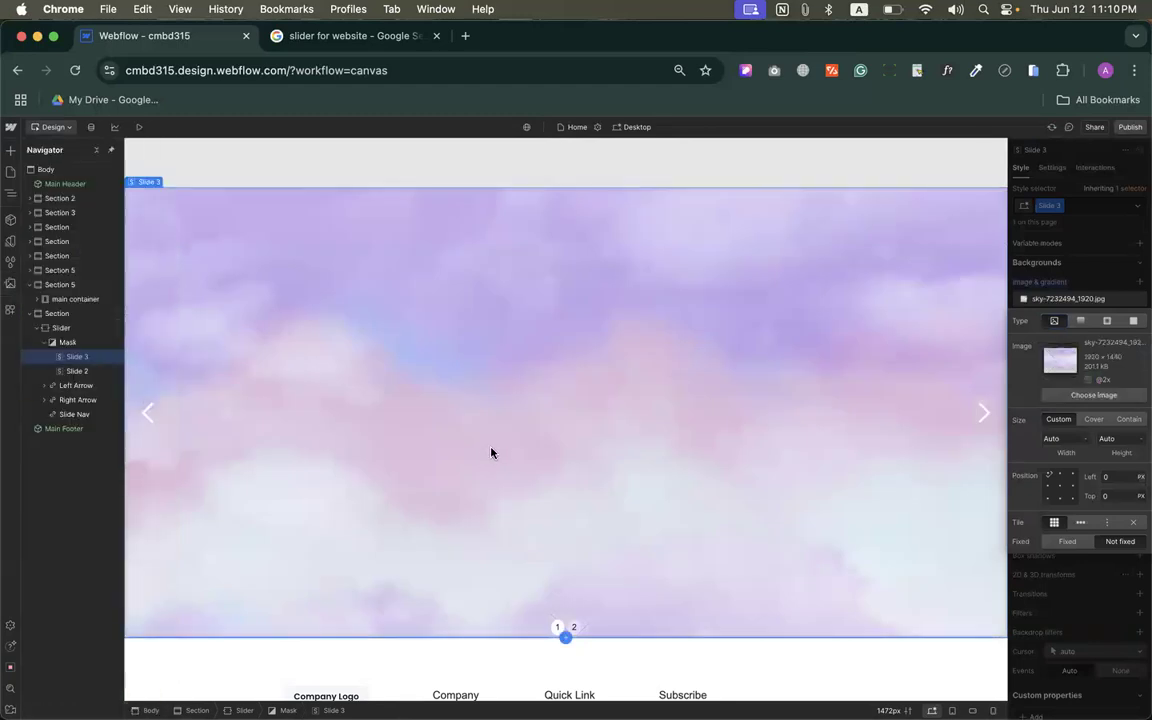
left_click(1094, 419)
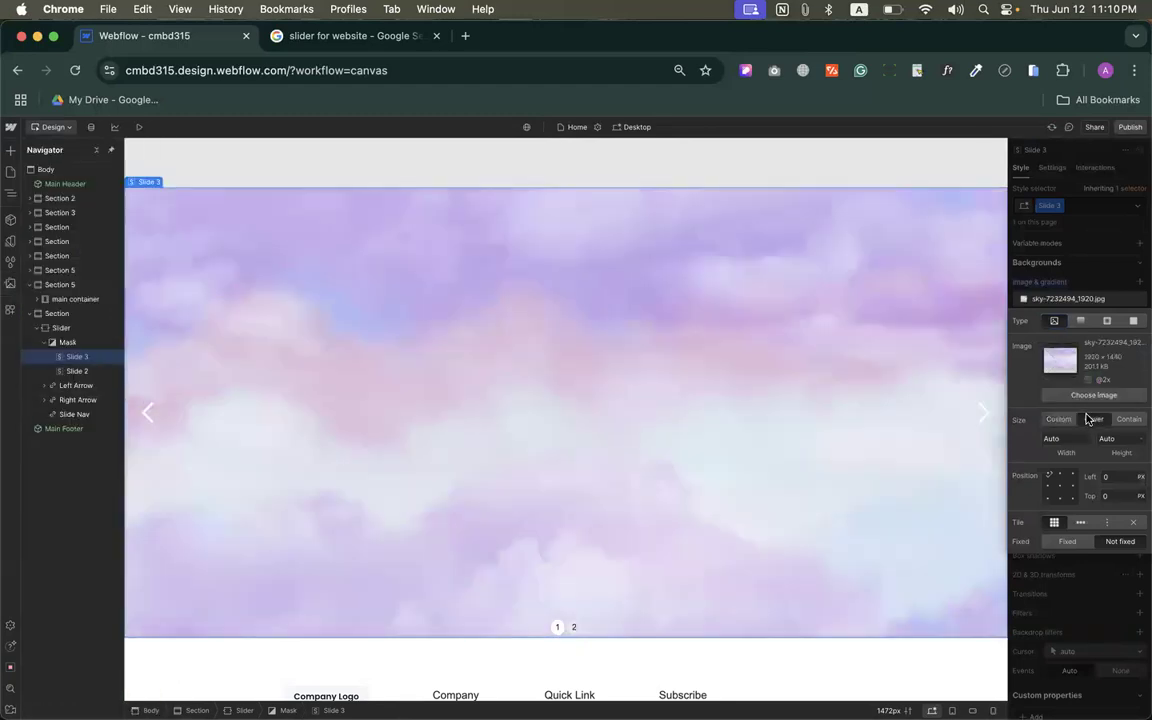
left_click(1060, 486)
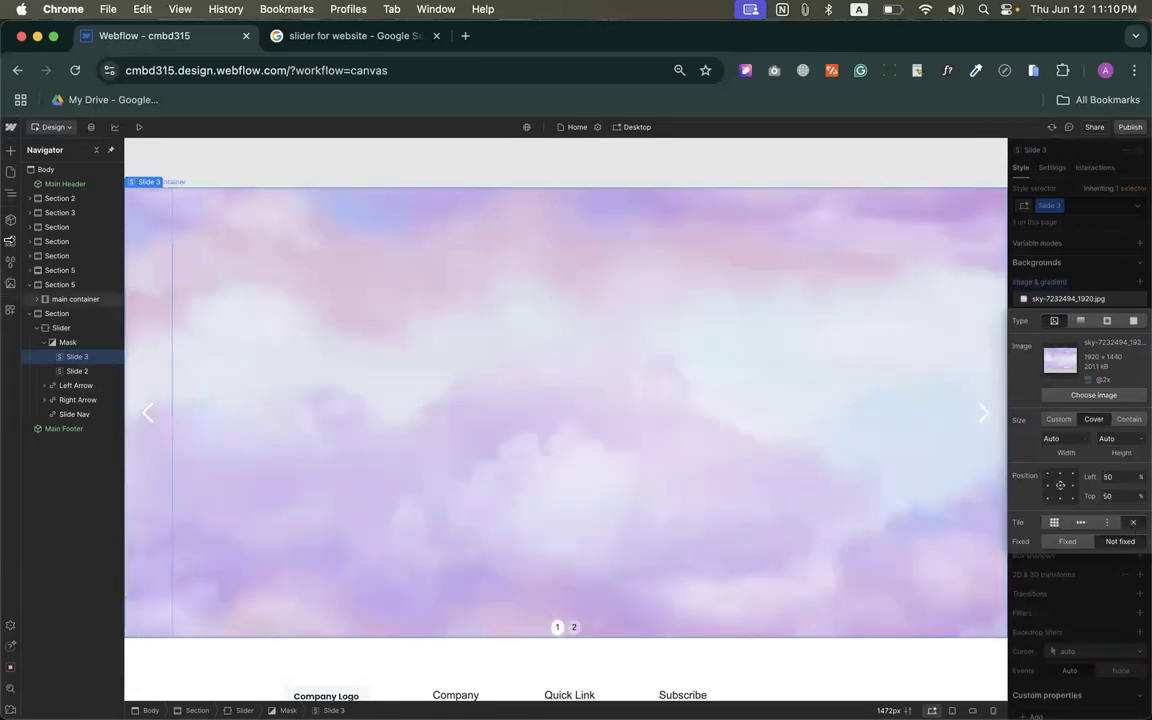
Step: Copy the main container from Section 2 and paste it into the first slide of the new Slider
left_click(10, 150)
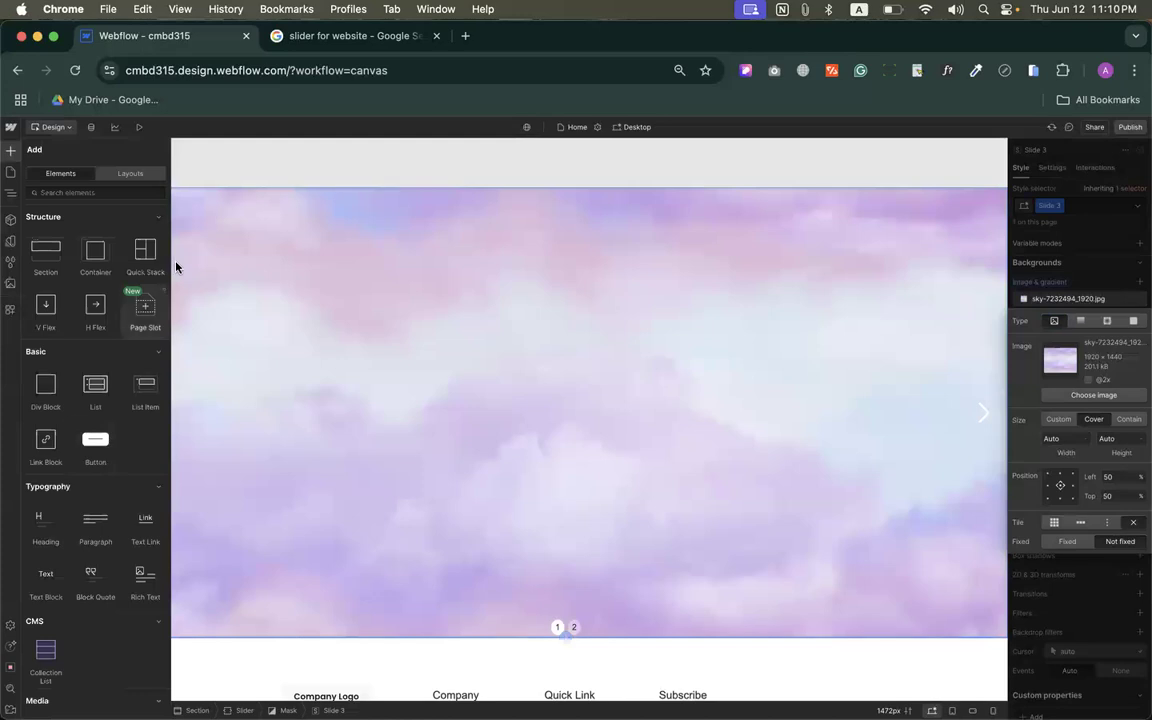
scroll(512, 381, "up", 20)
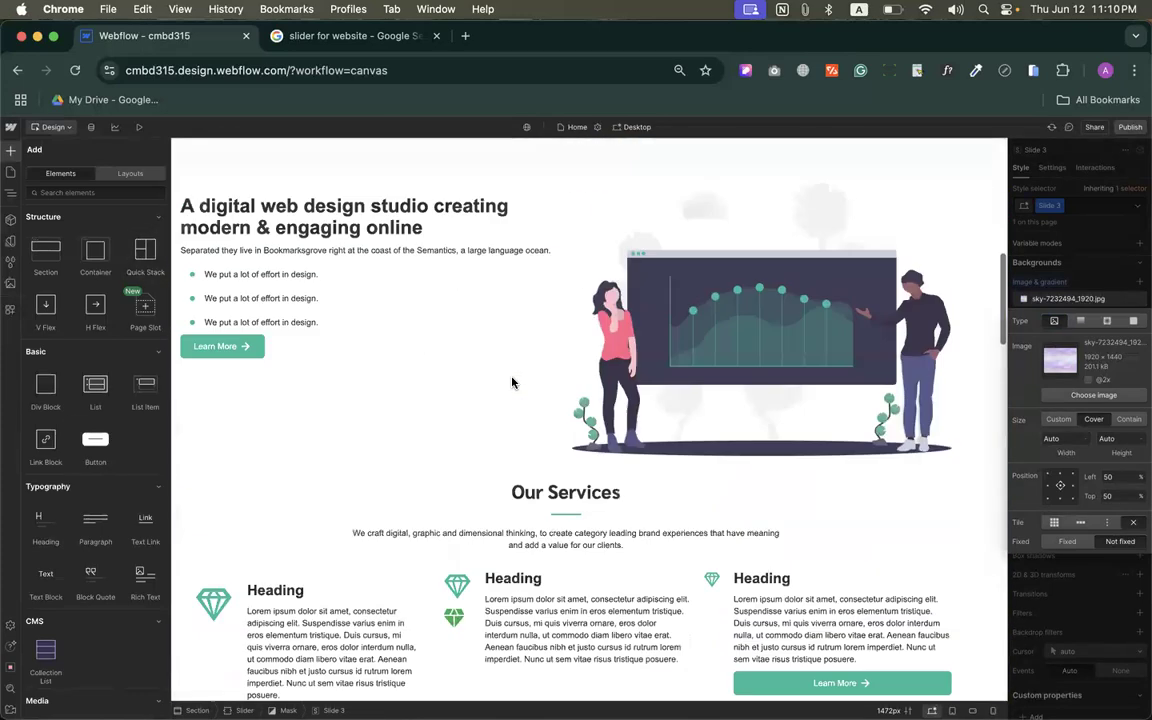
key("z")
left_click(432, 236)
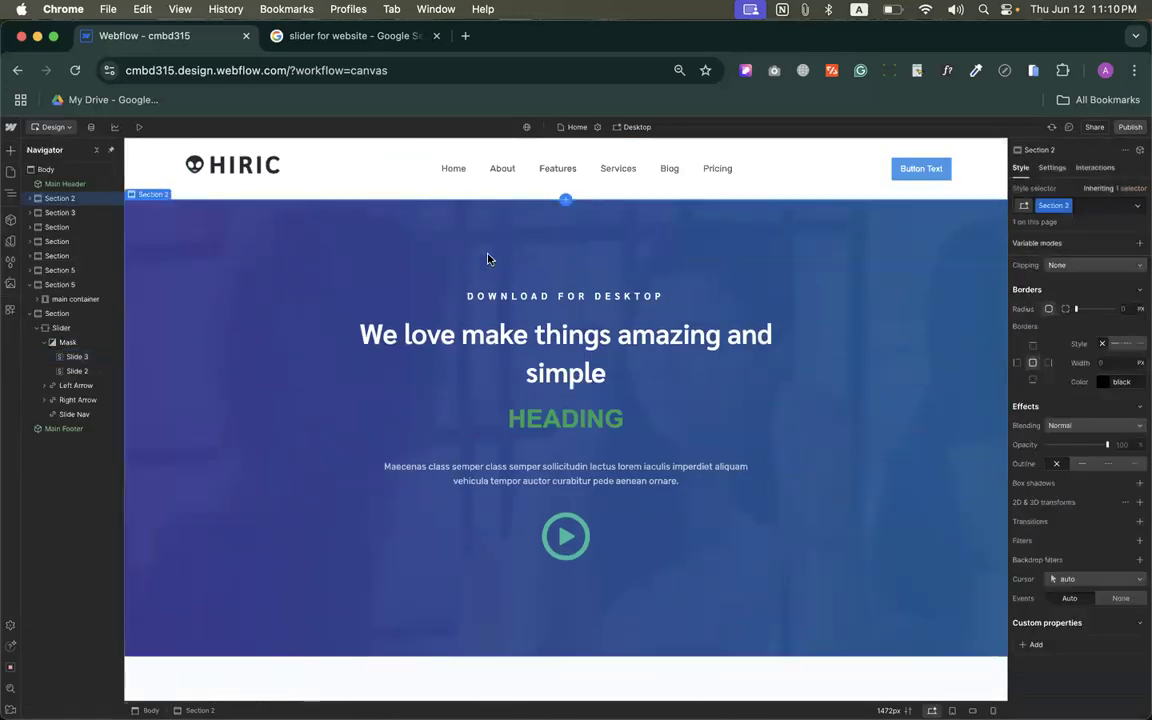
left_click(30, 198)
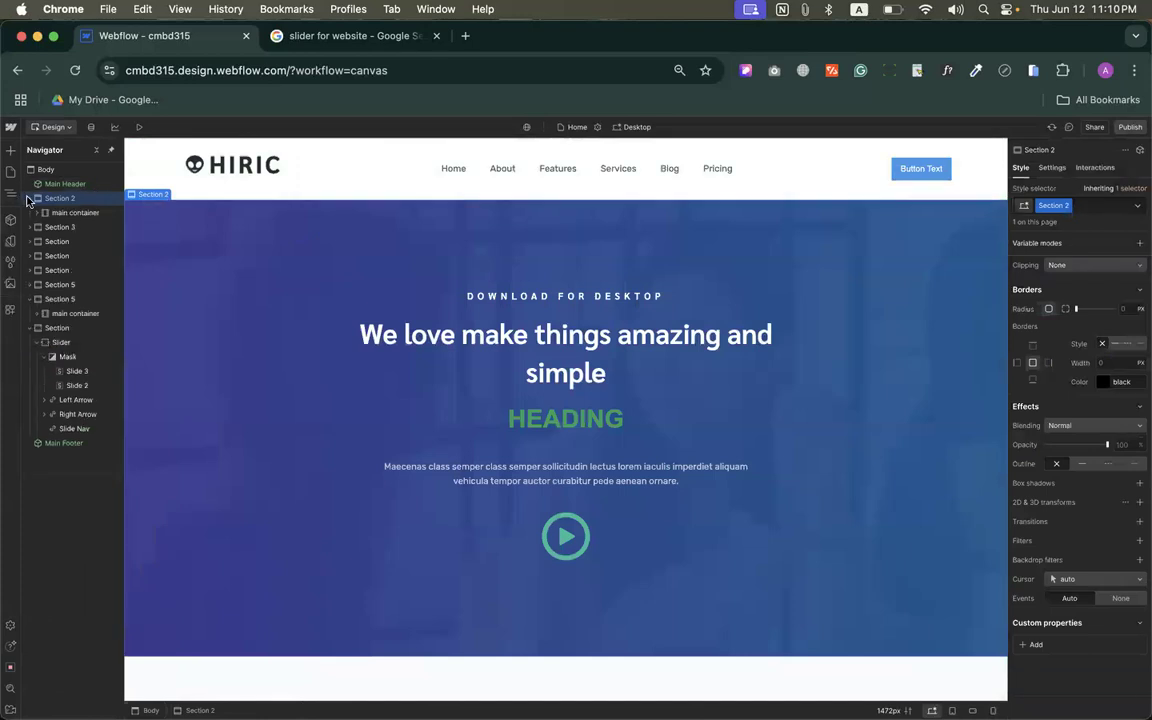
left_click(47, 213)
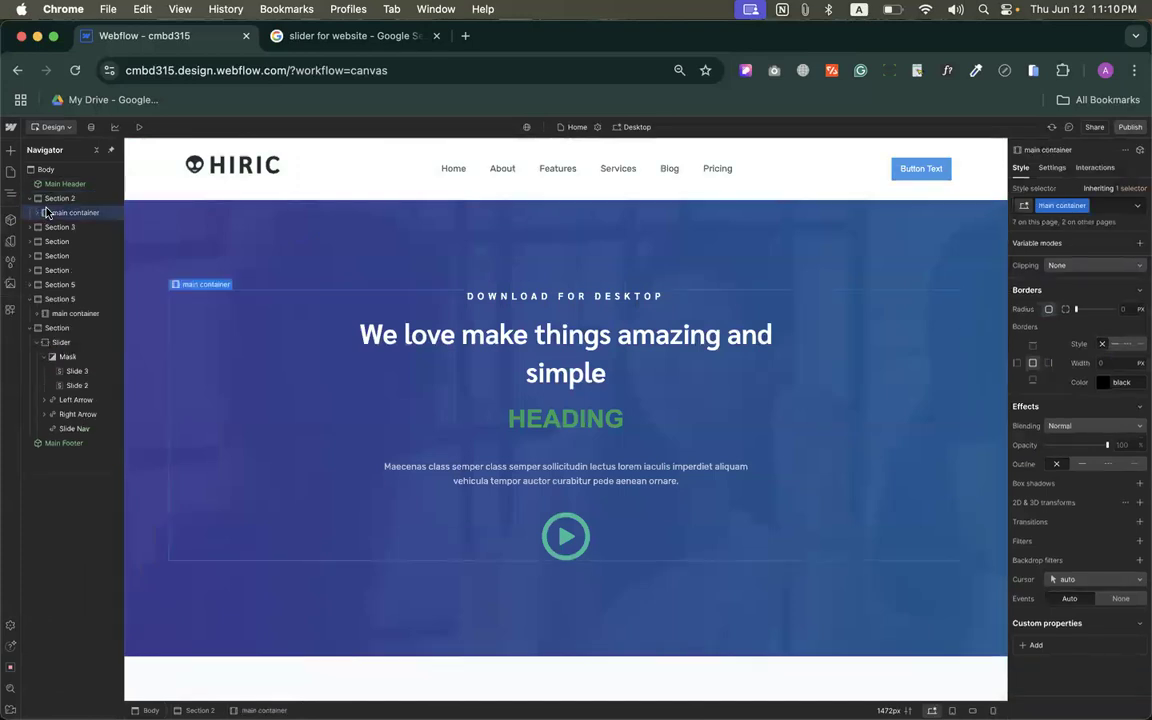
scroll(310, 308, "down", 20)
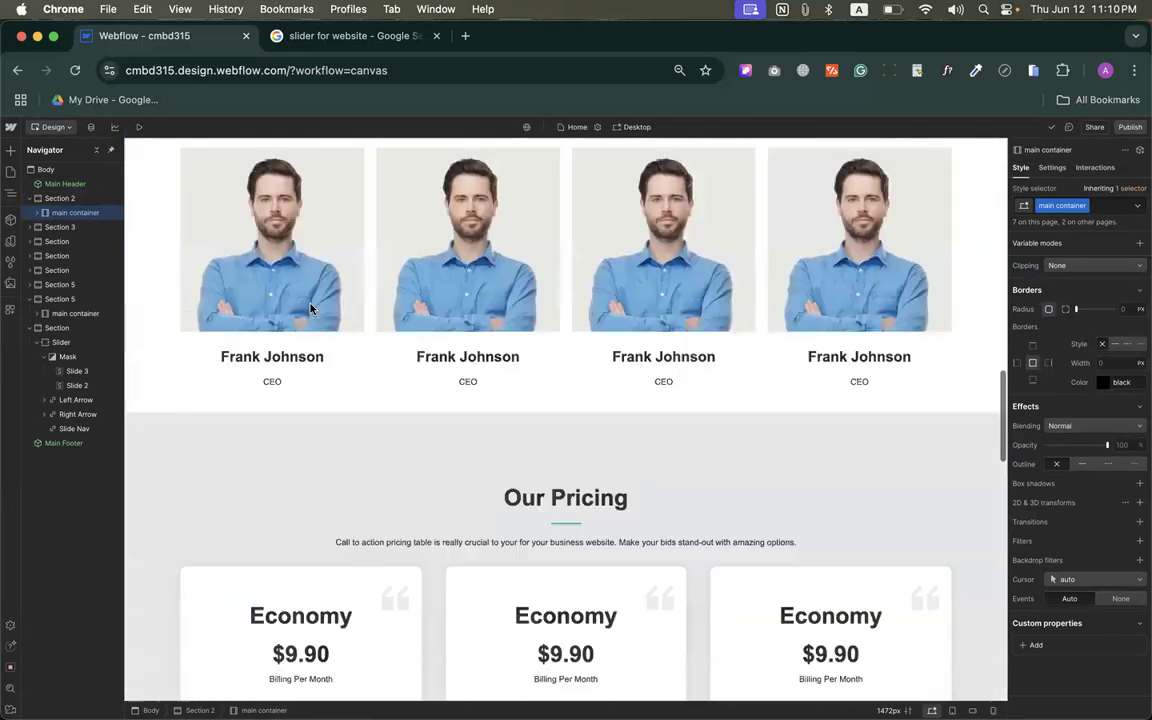
scroll(320, 311, "up", 4)
left_click(385, 322)
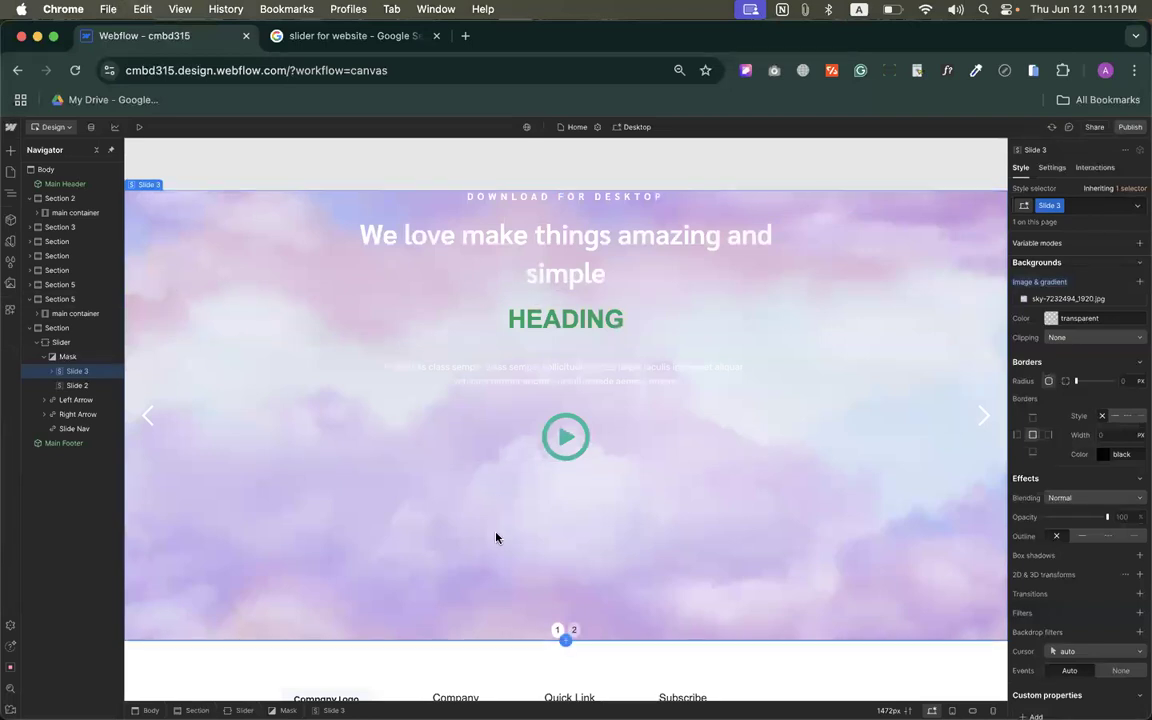
Step: Rename the first slide's class as Hero Slide 1
scroll(1076, 360, "up", 10)
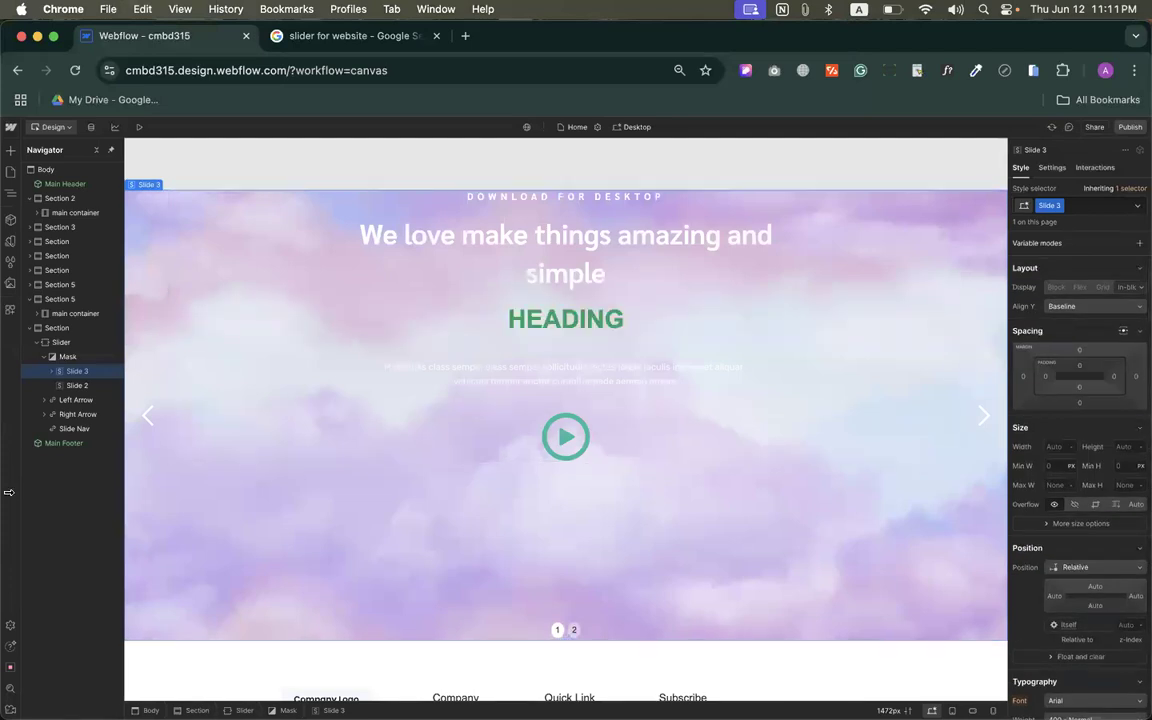
double_click(1042, 204)
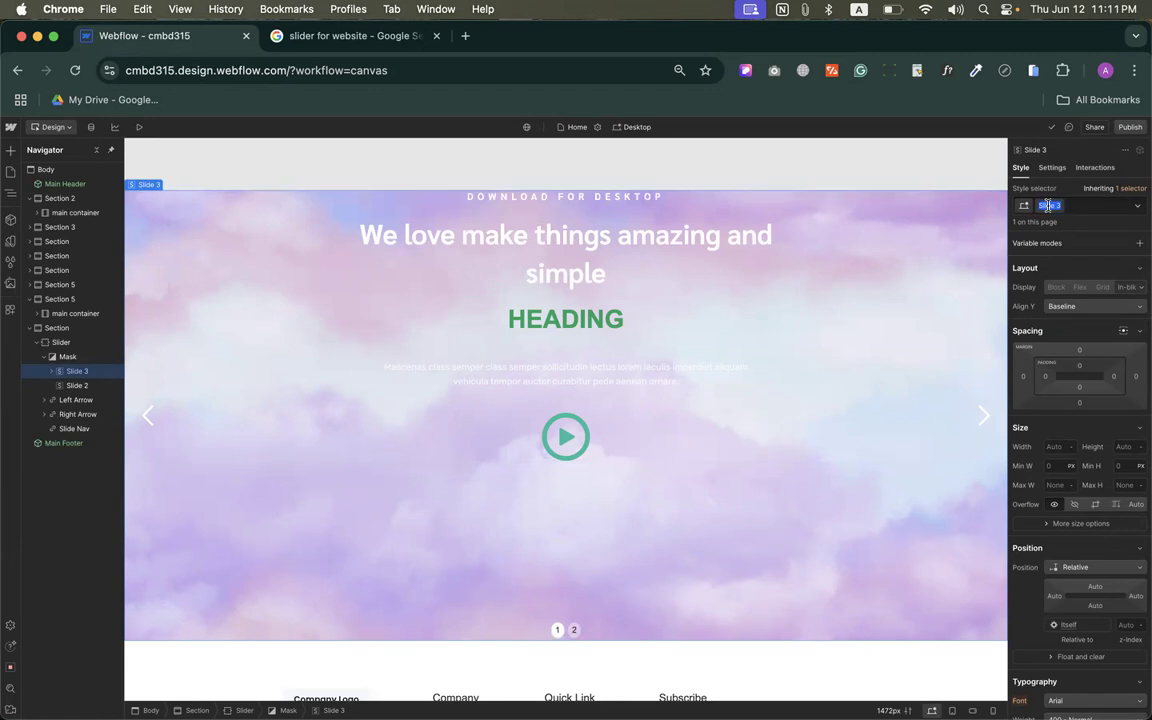
key("Left")
type("Hero")
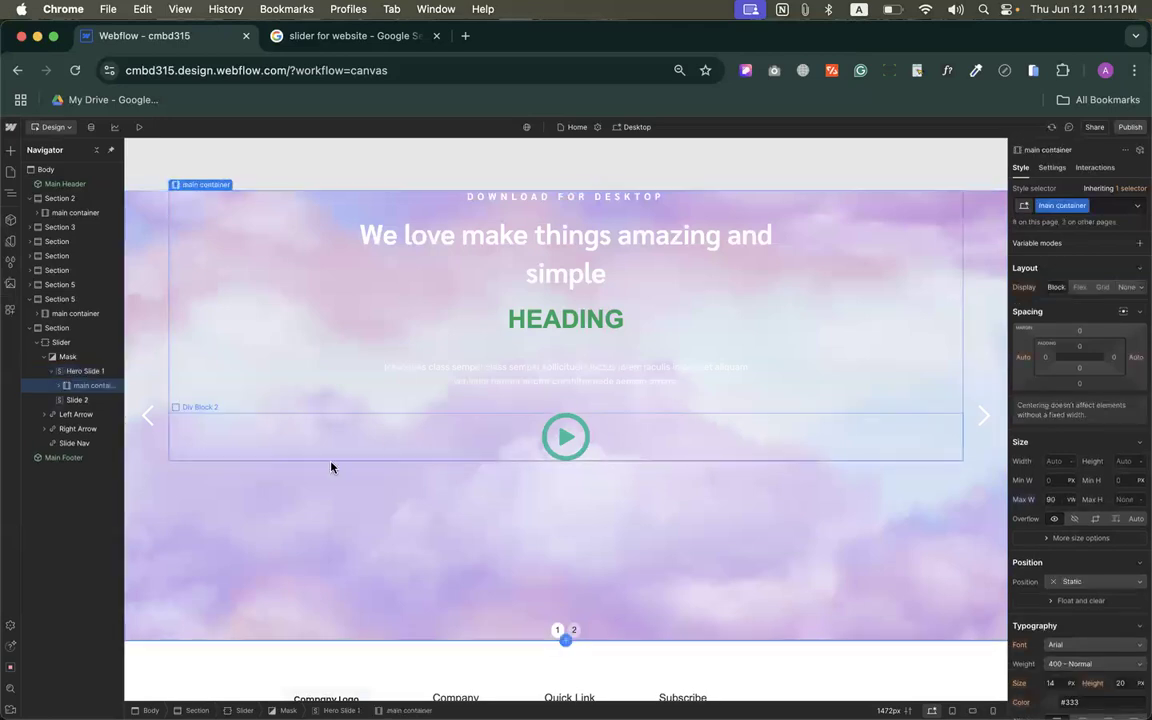
Step: Try a 140 px top padding on Hero Slide 1 and reset it
left_click(82, 373)
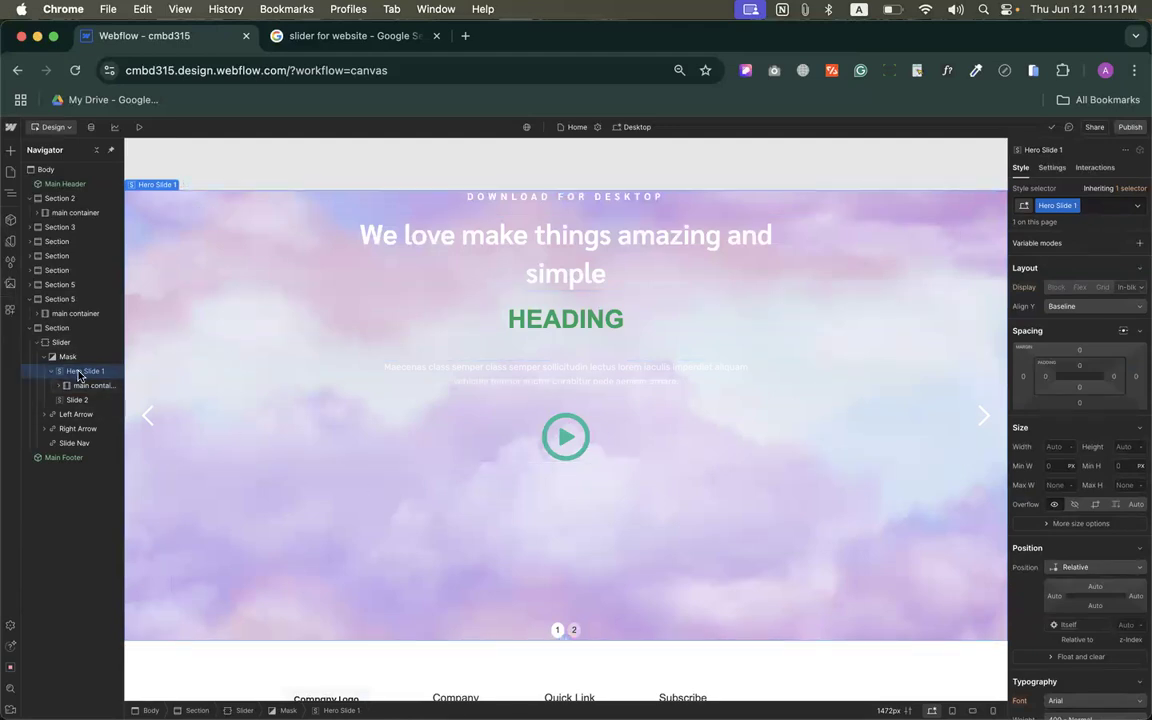
left_click(1079, 365)
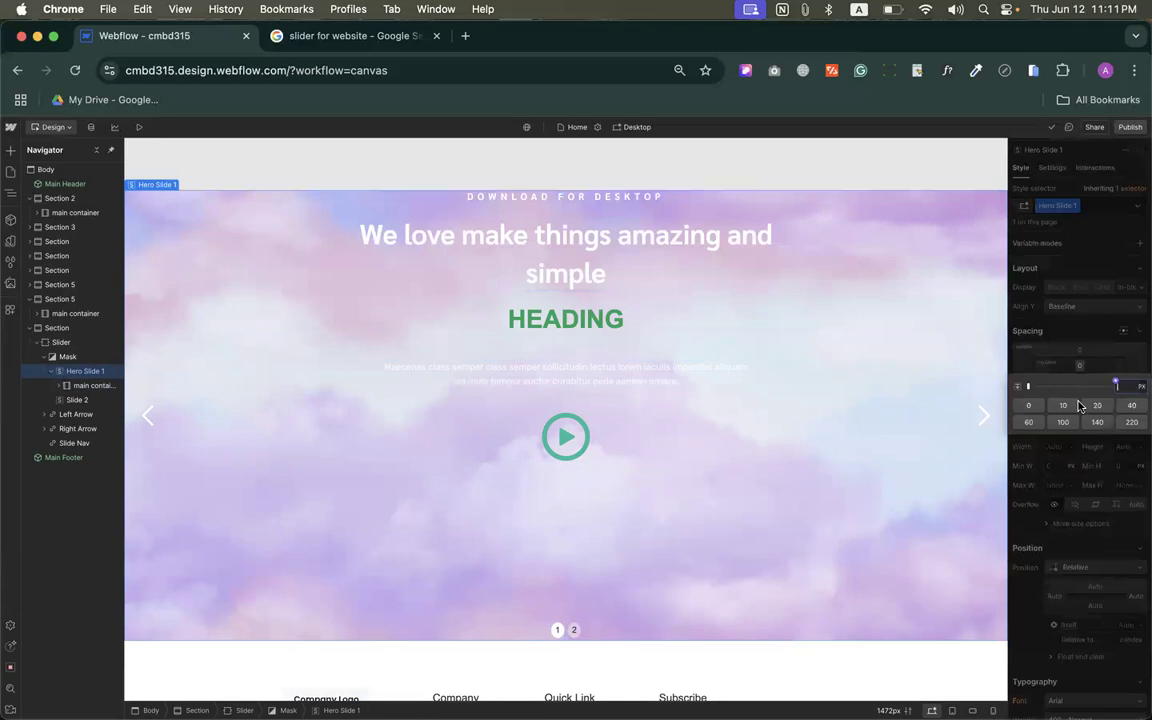
left_click(1096, 424)
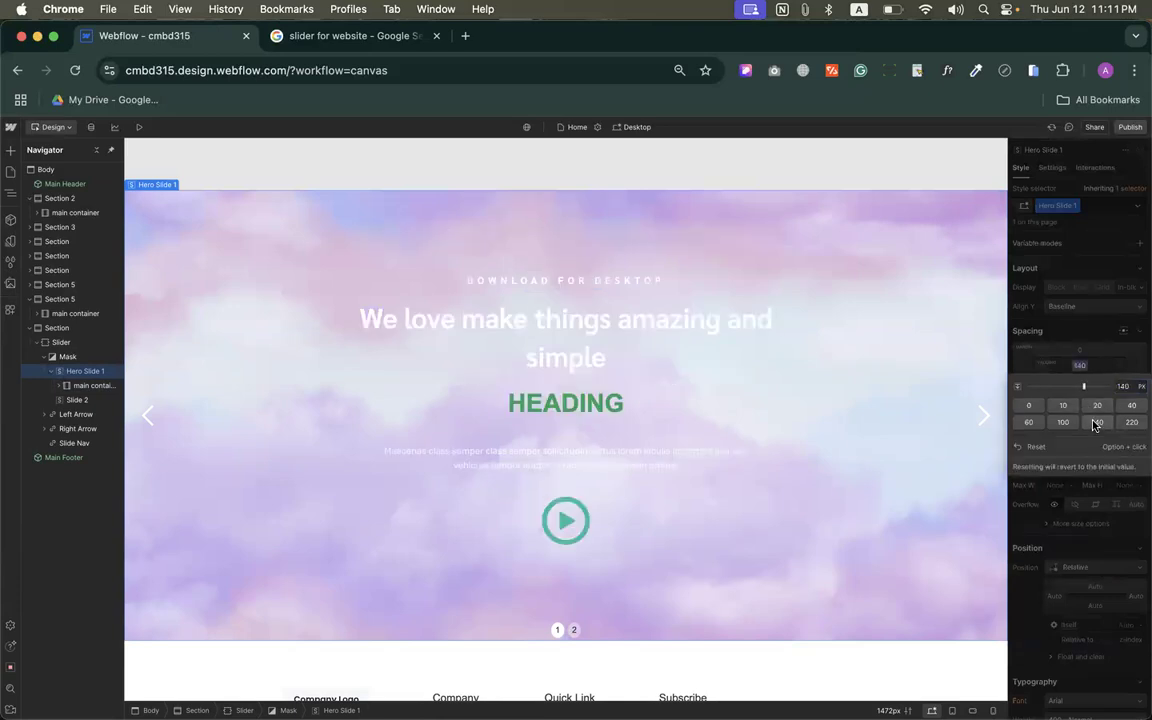
left_click(1078, 365)
left_click(1081, 367)
left_click(1034, 447)
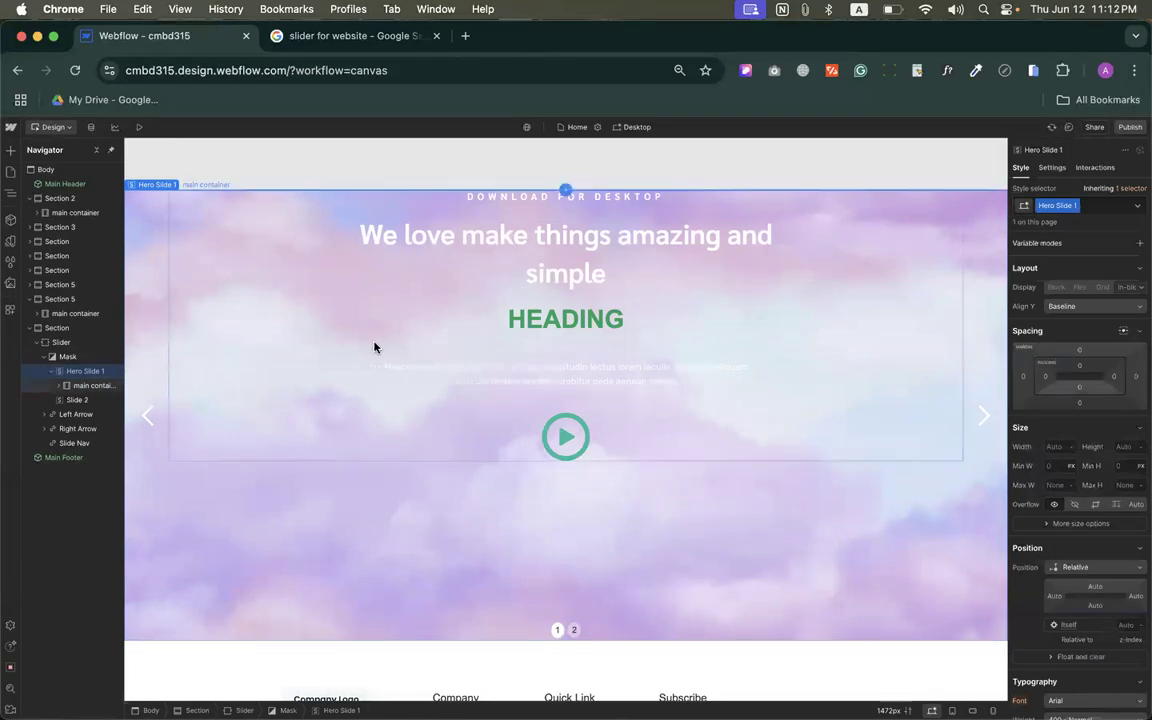
Step: Wrap the main container inside Hero Slide 1 in a Div Block, declining the incoming call
left_click(259, 307)
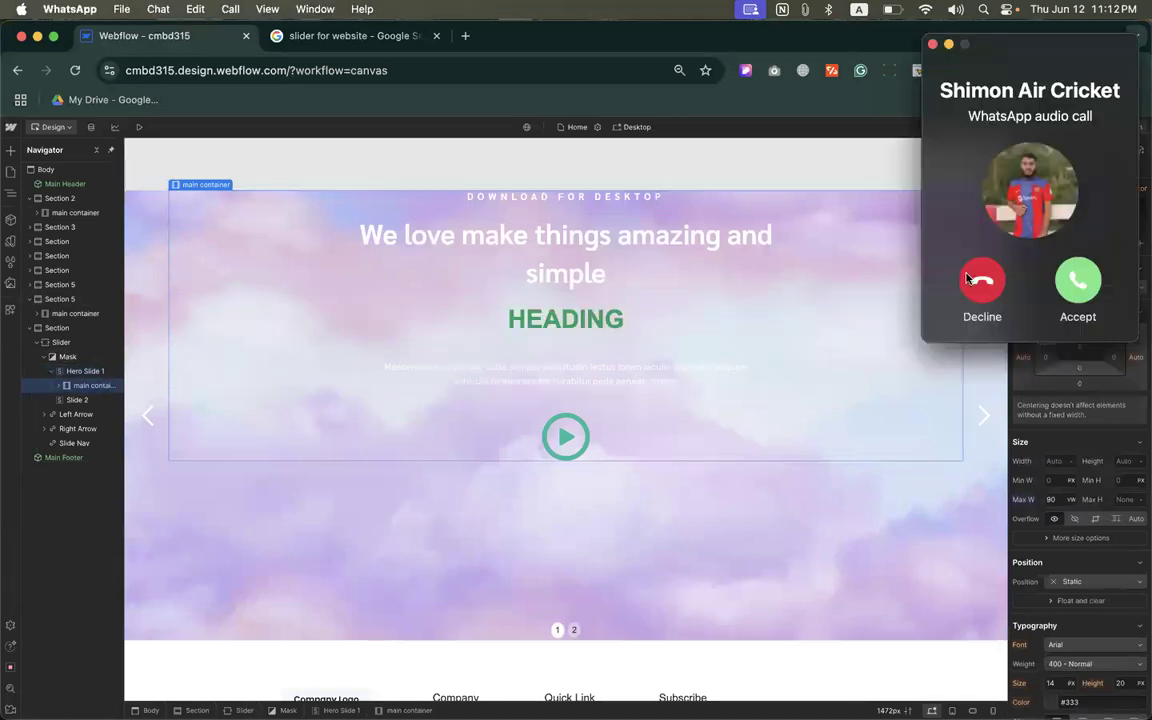
left_click(967, 279)
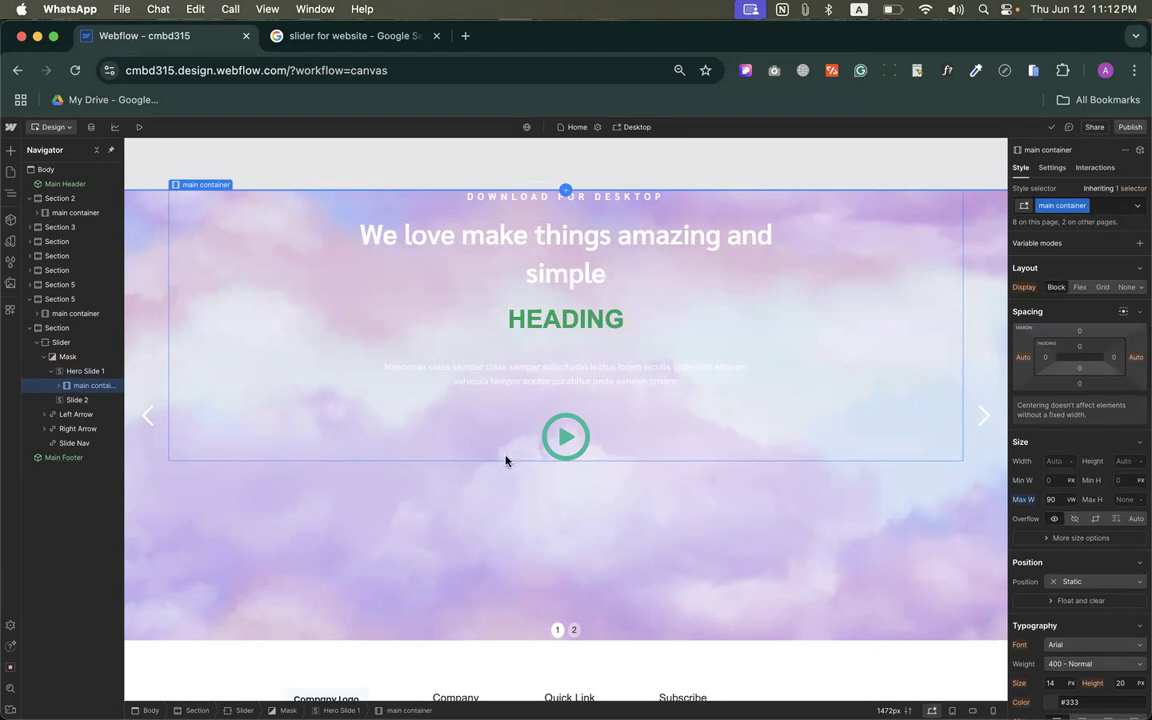
right_click(86, 386)
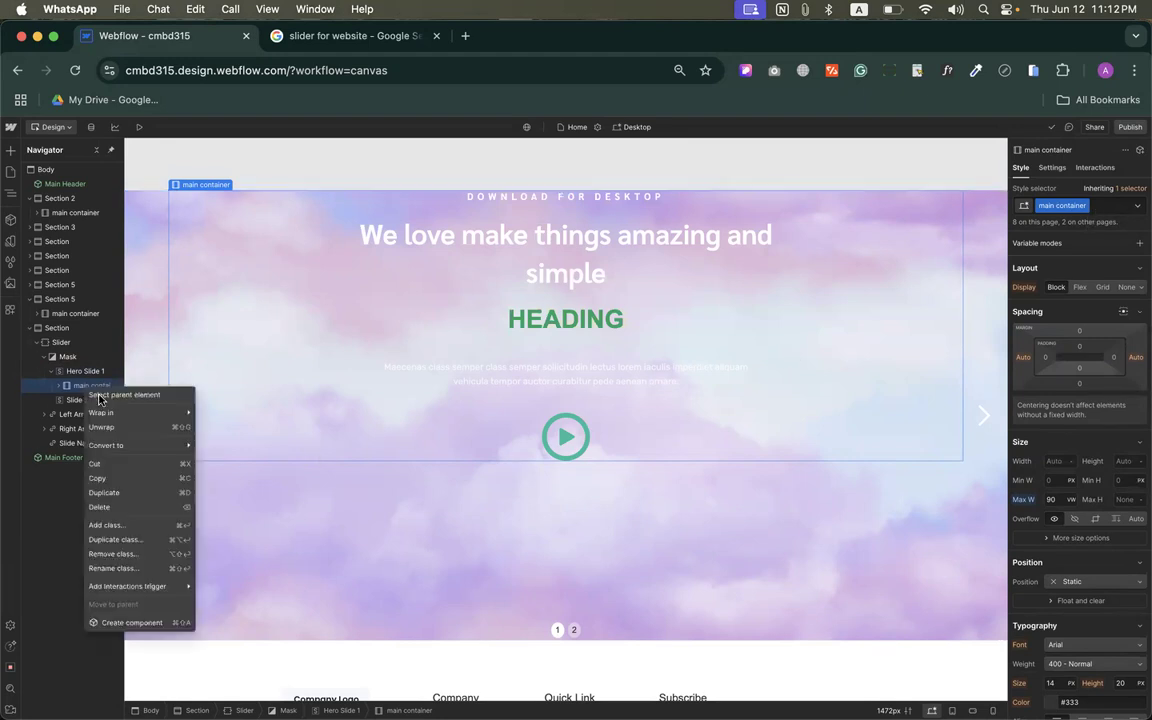
mouse_move(191, 417)
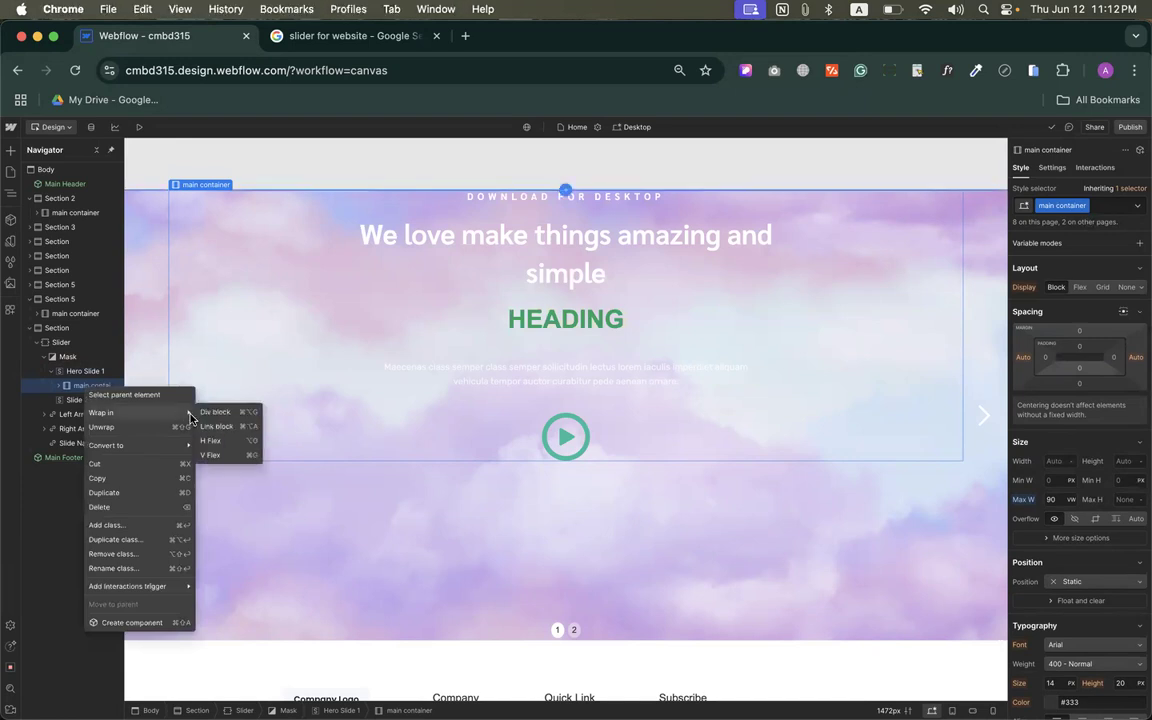
left_click(217, 412)
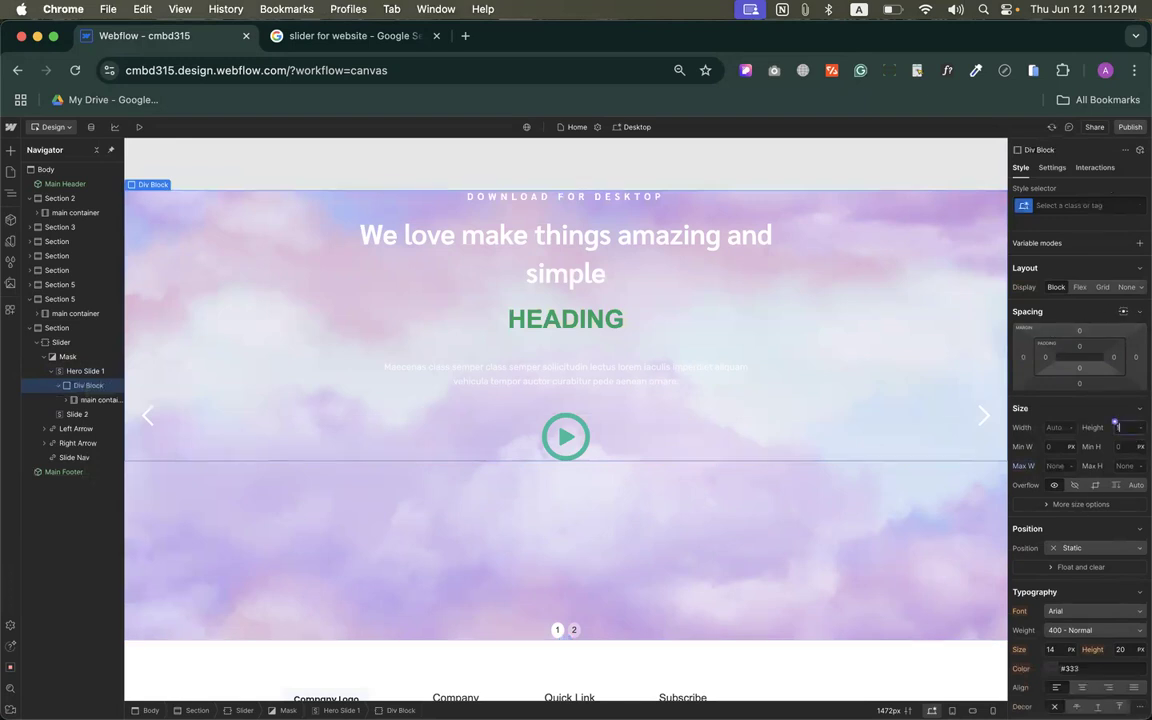
Step: Set the wrapping Div Block's height to 100% and its layout to Flex, centred on both axes
type("%")
key("Return")
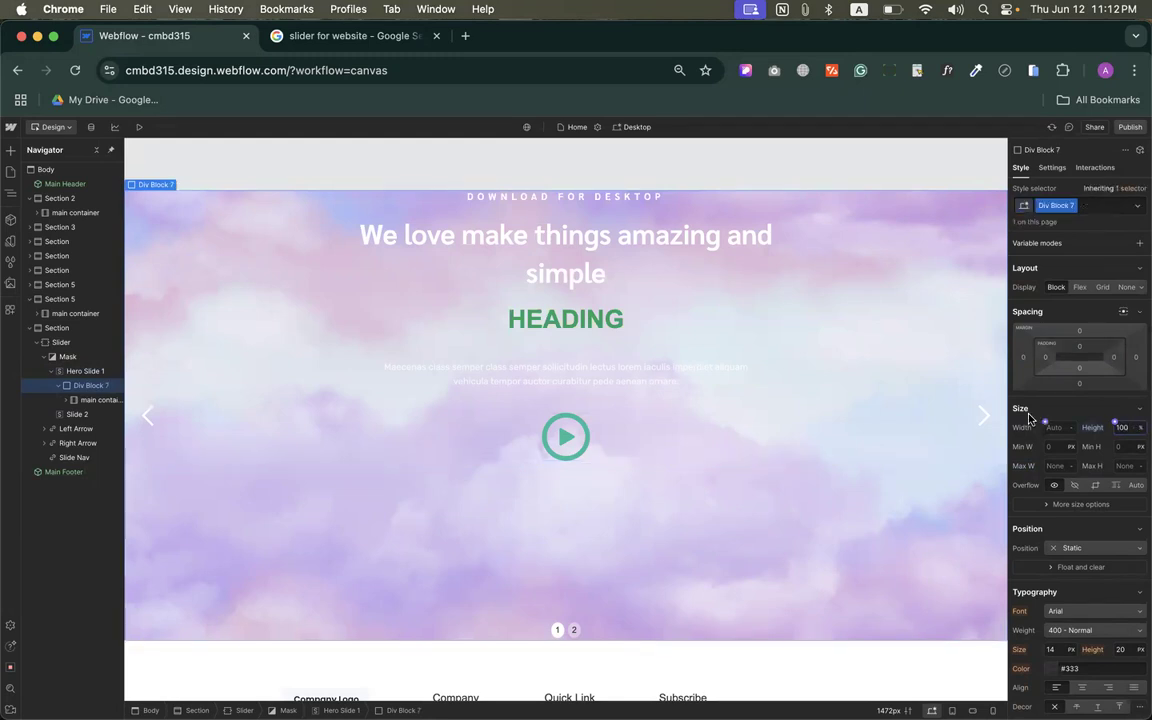
left_click(1080, 287)
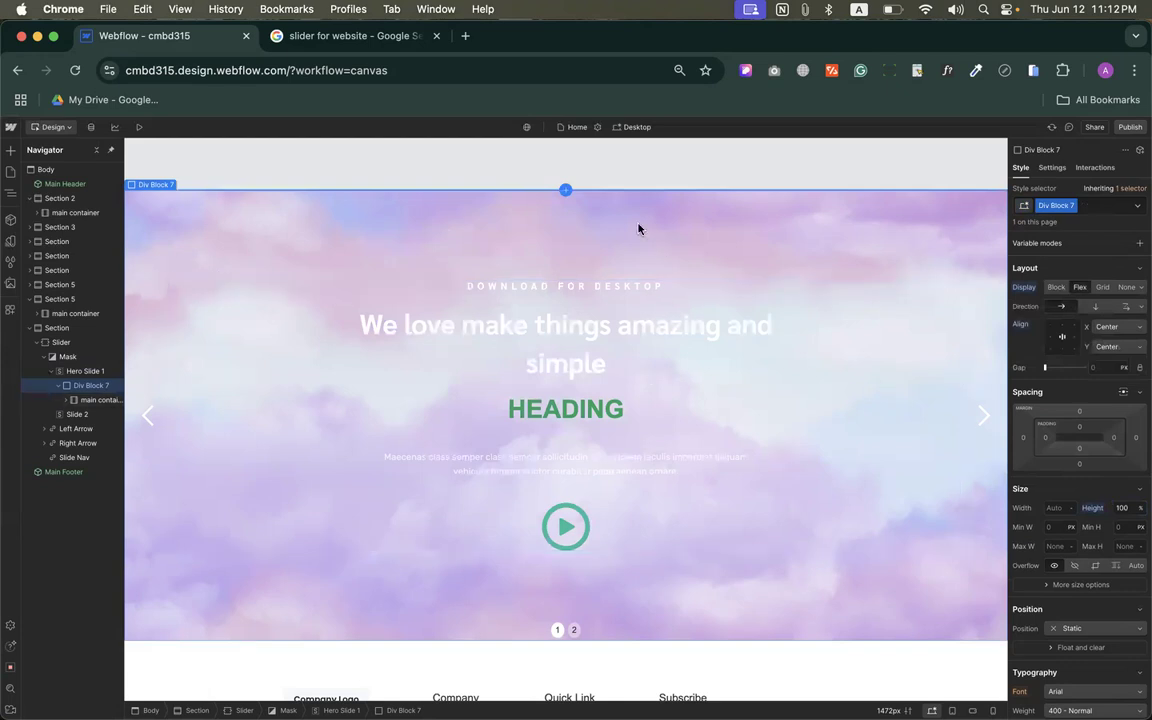
Step: Give the wrapping Div Block a semi-transparent black background colour of rgba(0, 0, 0, 0.44) as an overlay
scroll(1107, 583, "down", 3)
scroll(1107, 583, "down", 5)
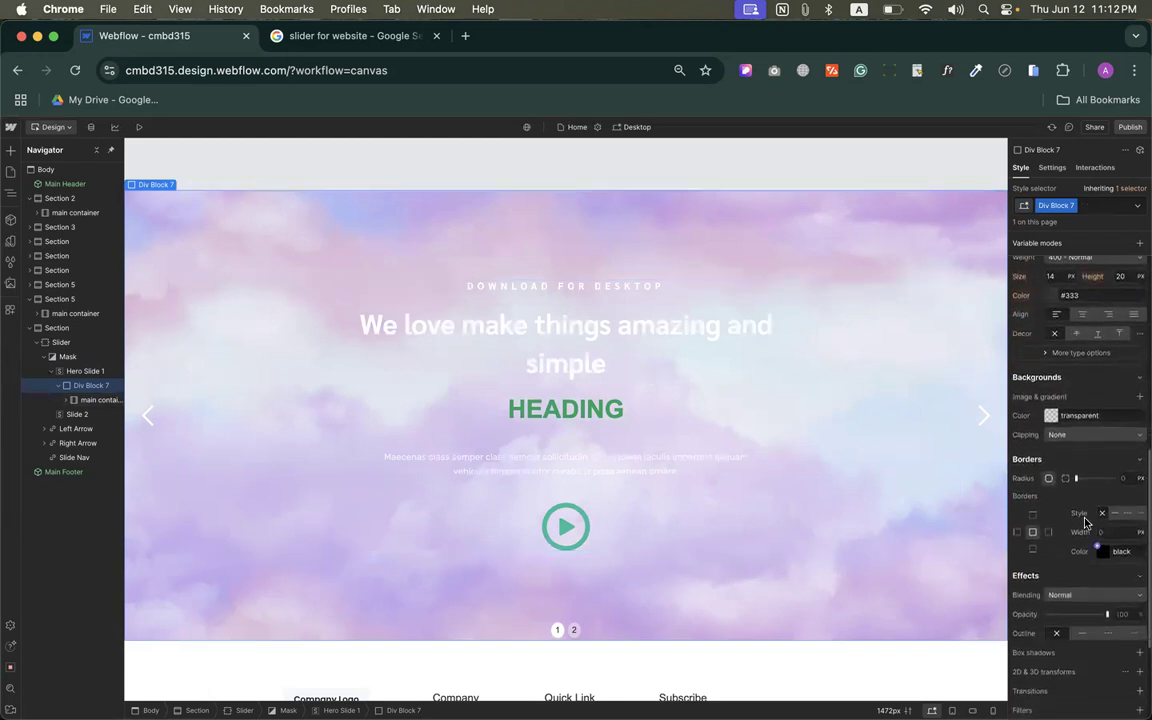
left_click(1050, 415)
left_click_drag(1026, 476, 1005, 437)
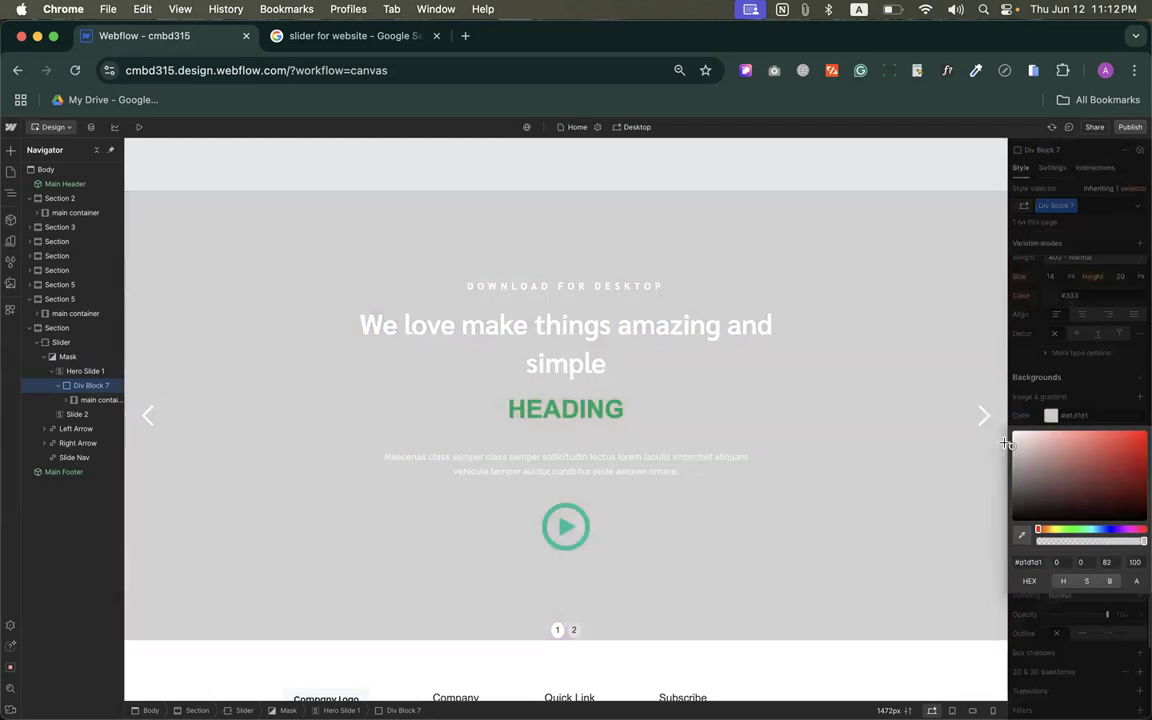
left_click_drag(1060, 541, 1044, 541)
mouse_move(1036, 491)
left_mouse_down()
mouse_move(1003, 533)
mouse_move(1093, 540)
mouse_move(1082, 540)
left_mouse_up()
left_click(1066, 397)
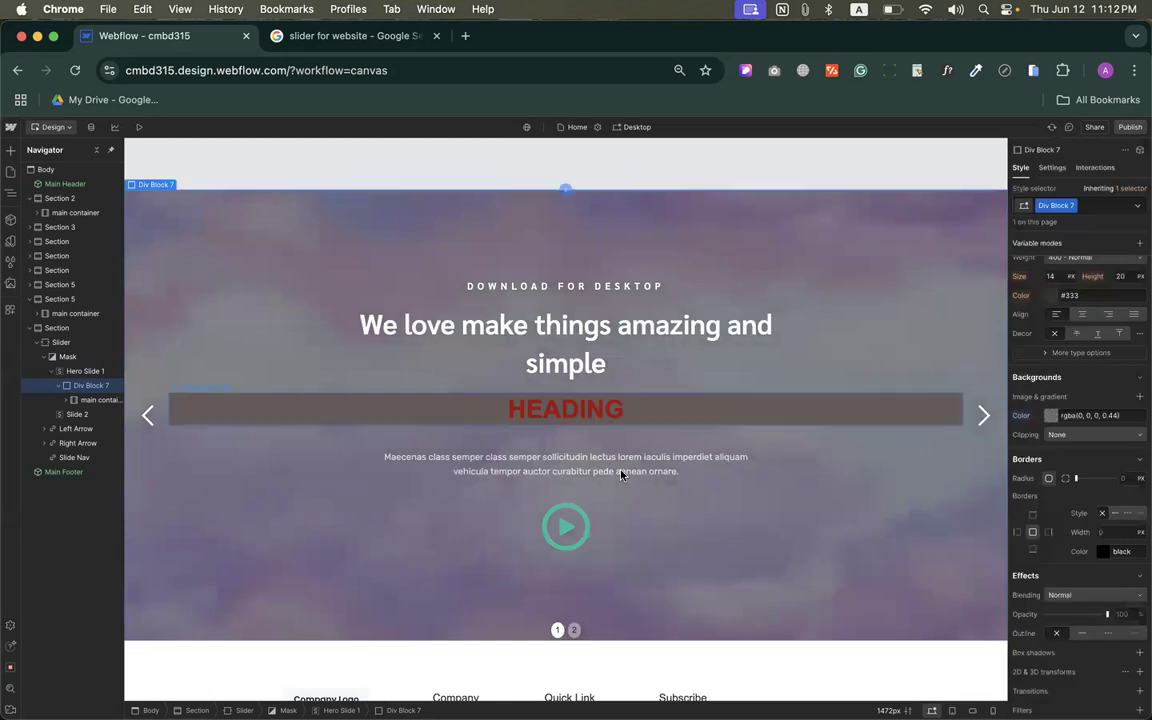
Step: Switch between the two slides on the canvas and review the nesting of the overlay Div Block and main container
left_click(573, 630)
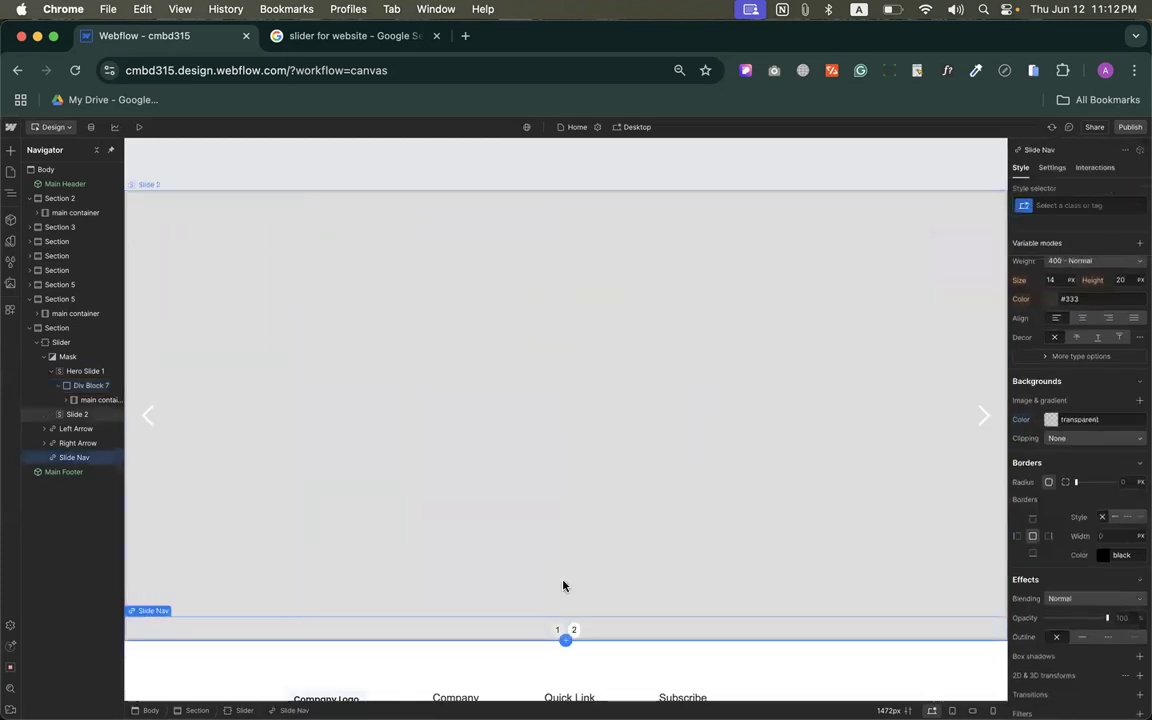
left_click(557, 631)
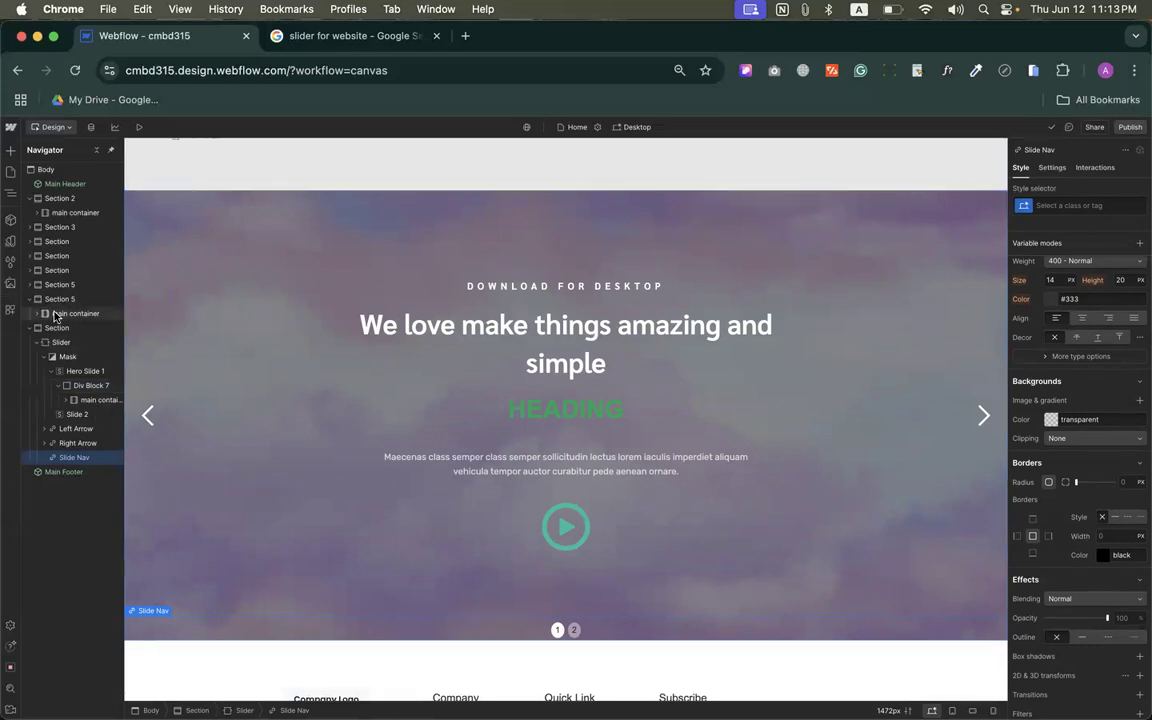
left_click(80, 386)
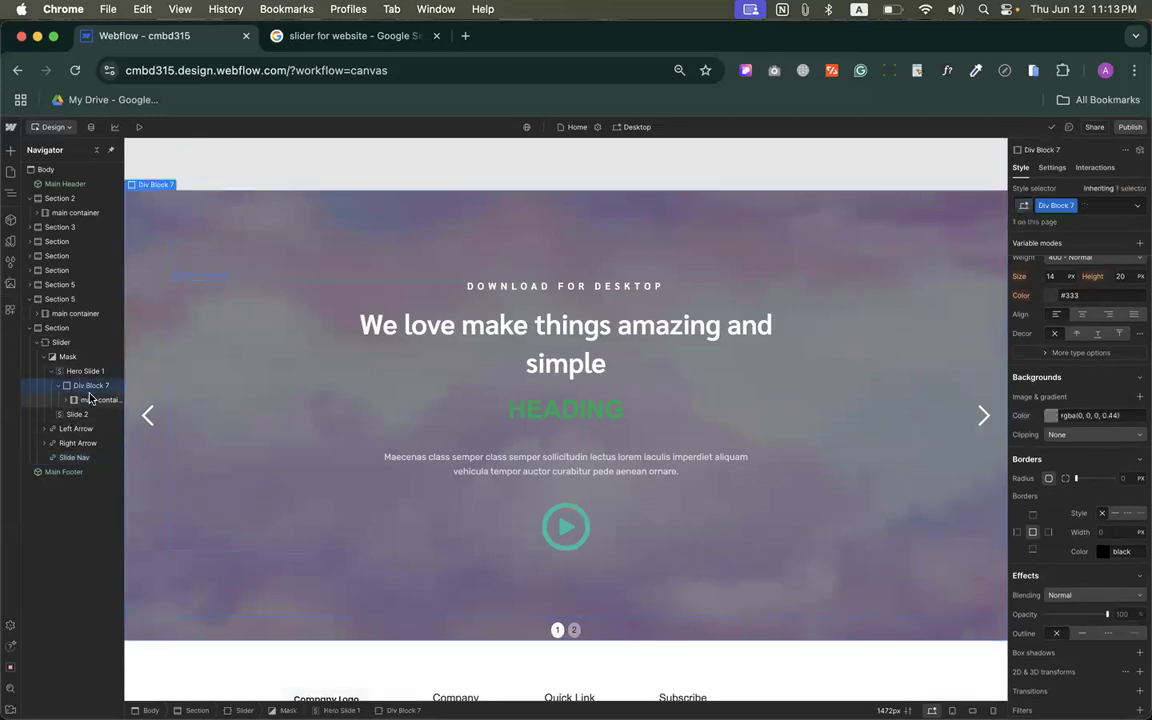
left_click(90, 399)
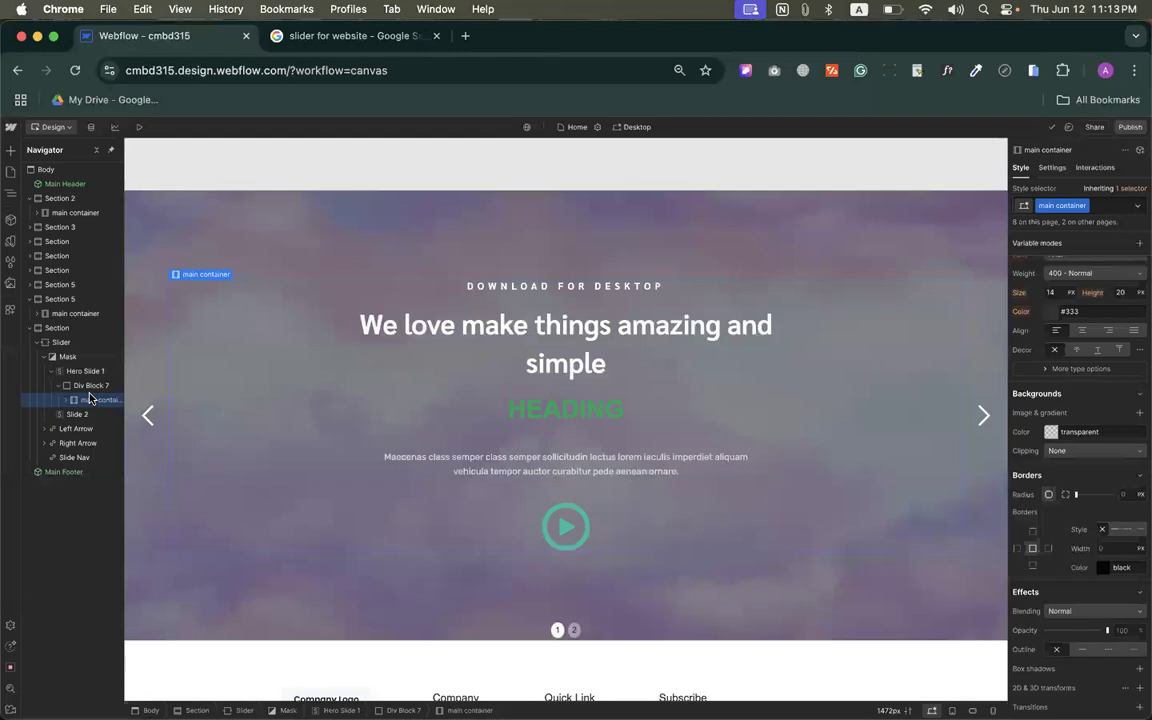
Step: Add an empty third slide to the slider from its settings and delete that slide again
left_click(572, 630)
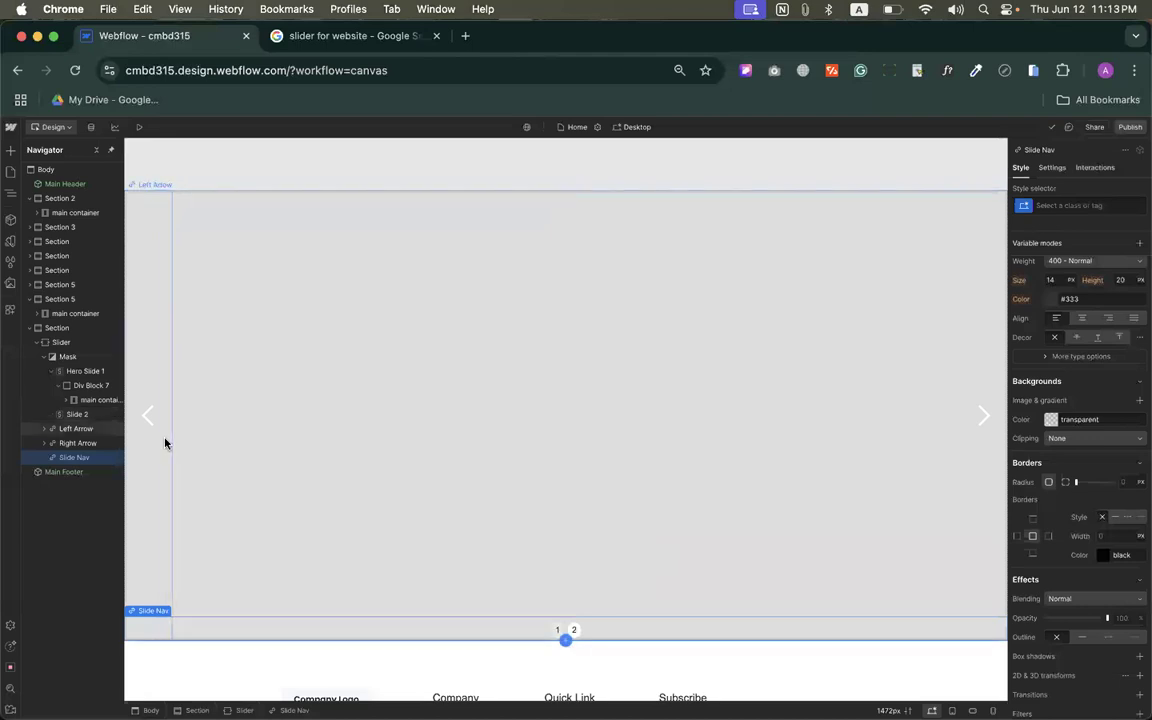
left_click(62, 343)
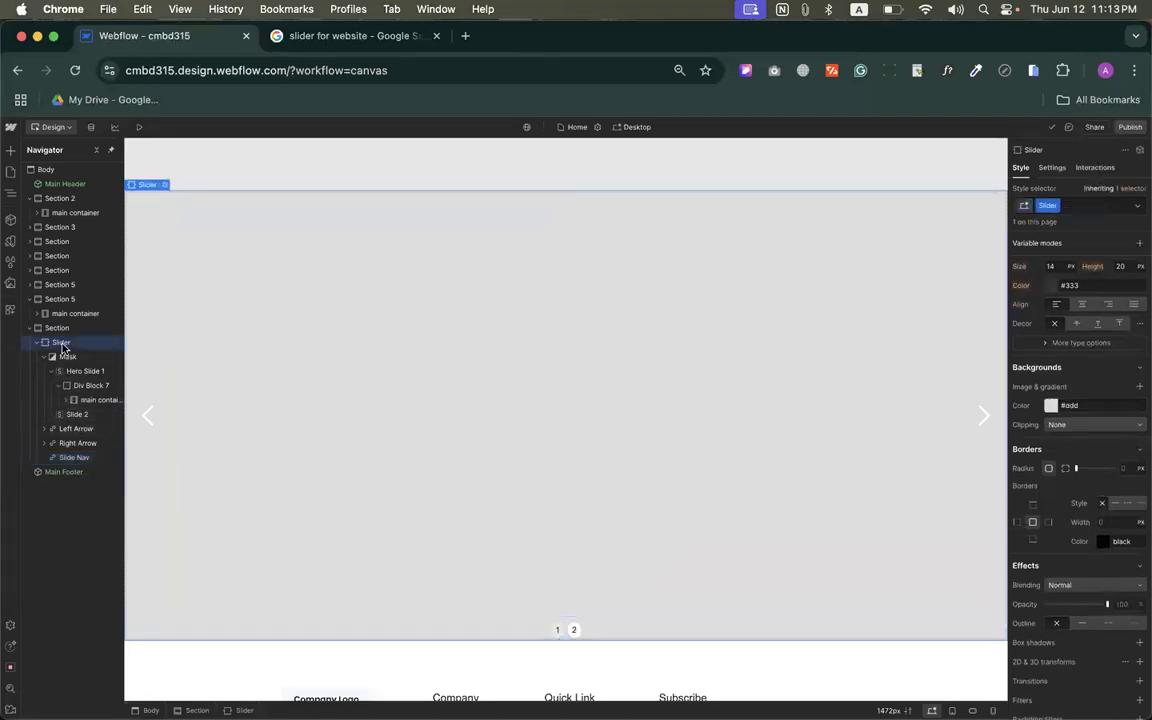
left_click(165, 186)
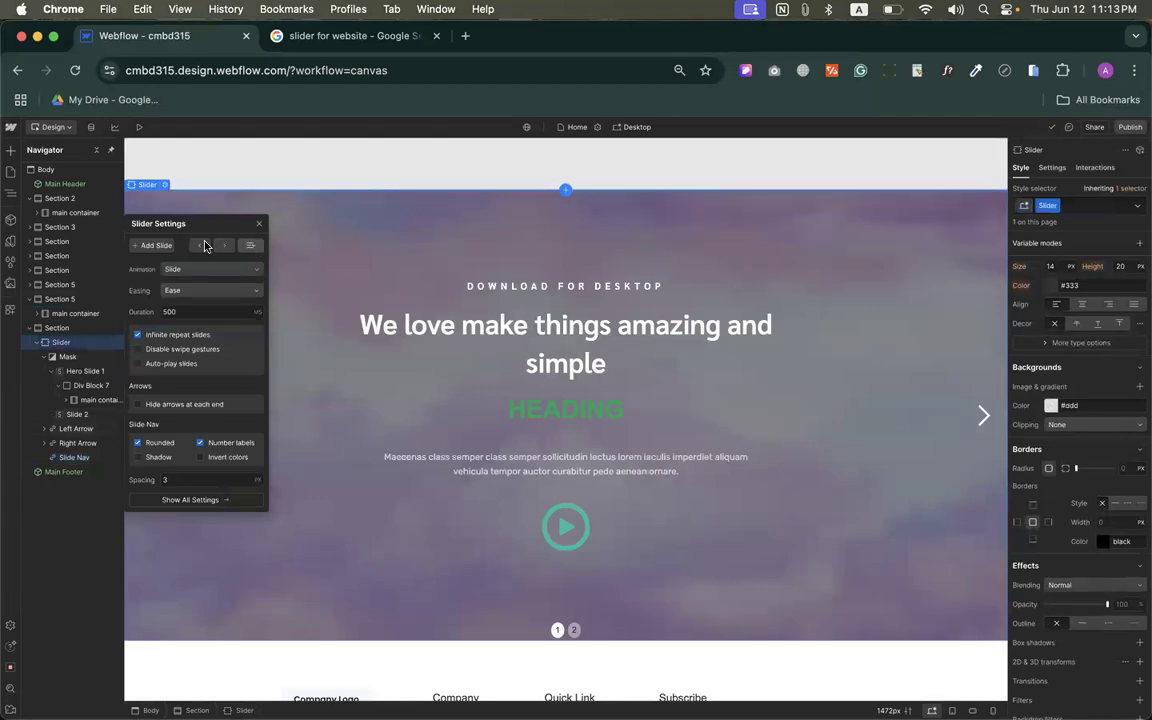
left_click(155, 246)
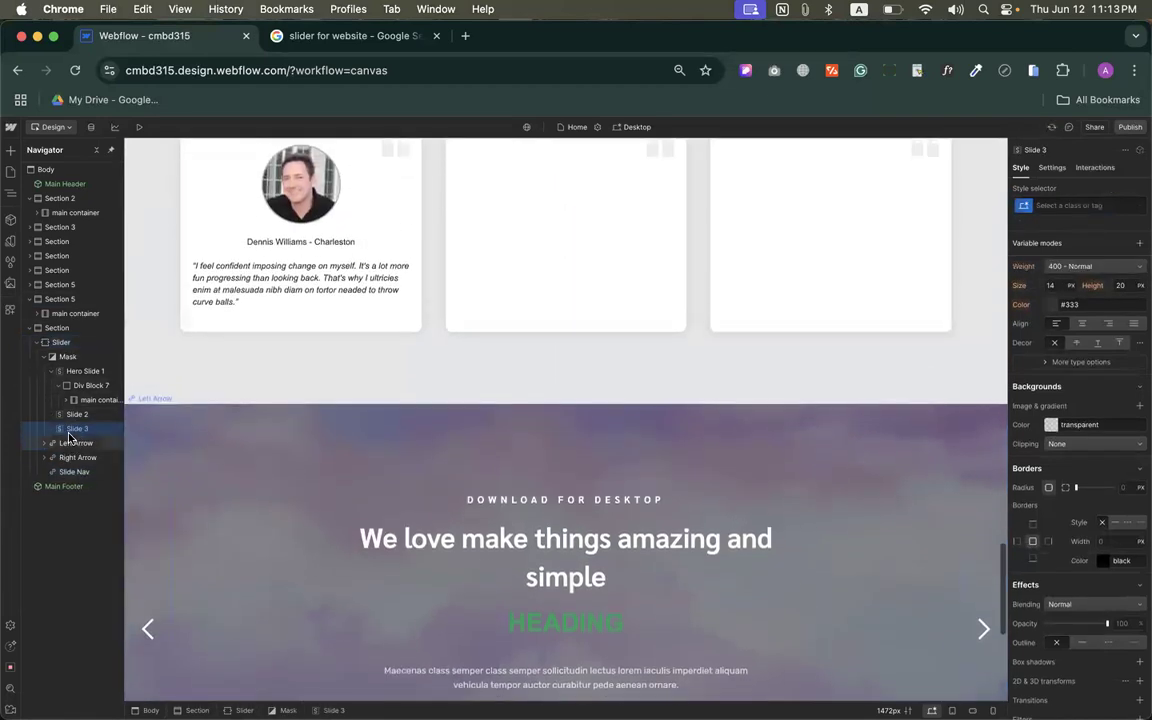
key("Delete")
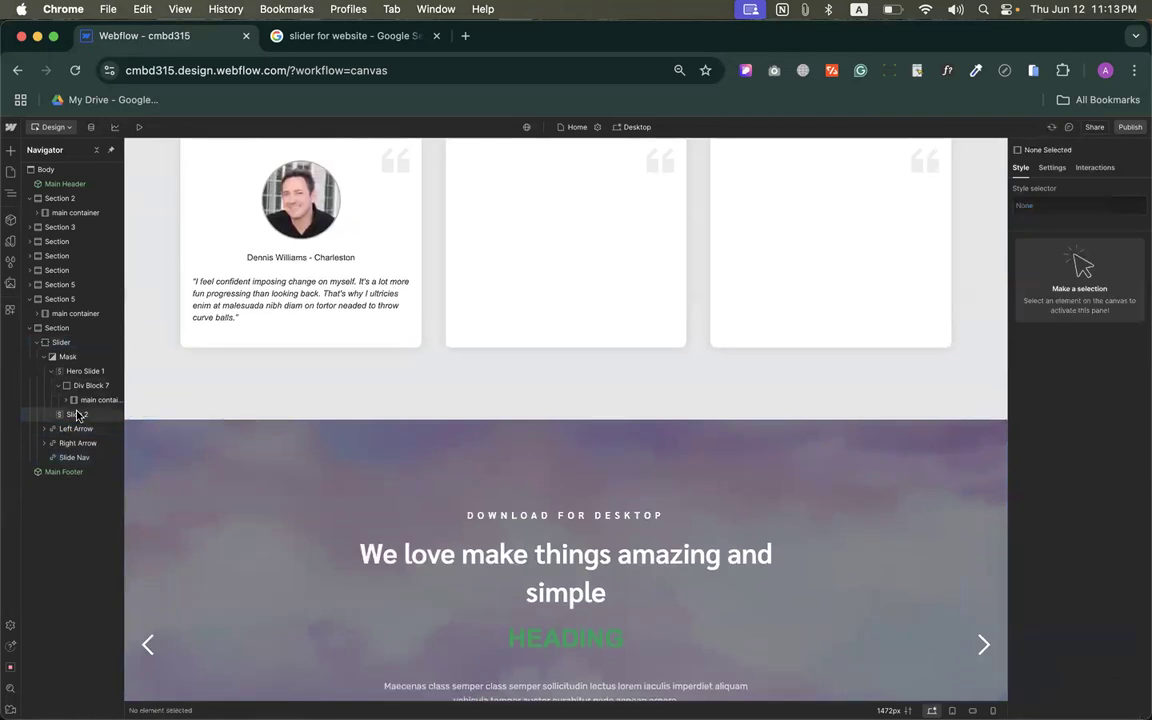
Step: Delete the empty Slide 2 and duplicate Hero Slide 1 three times inside the slider's Mask
left_click(76, 415)
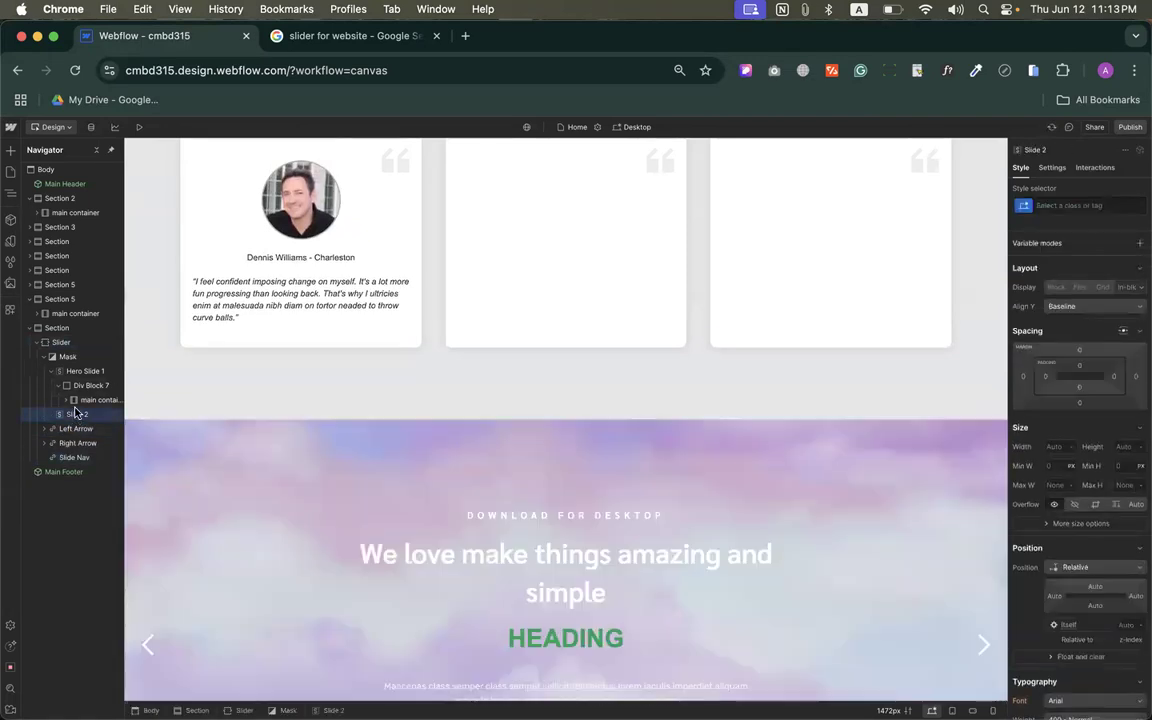
key("Delete")
left_click(66, 372)
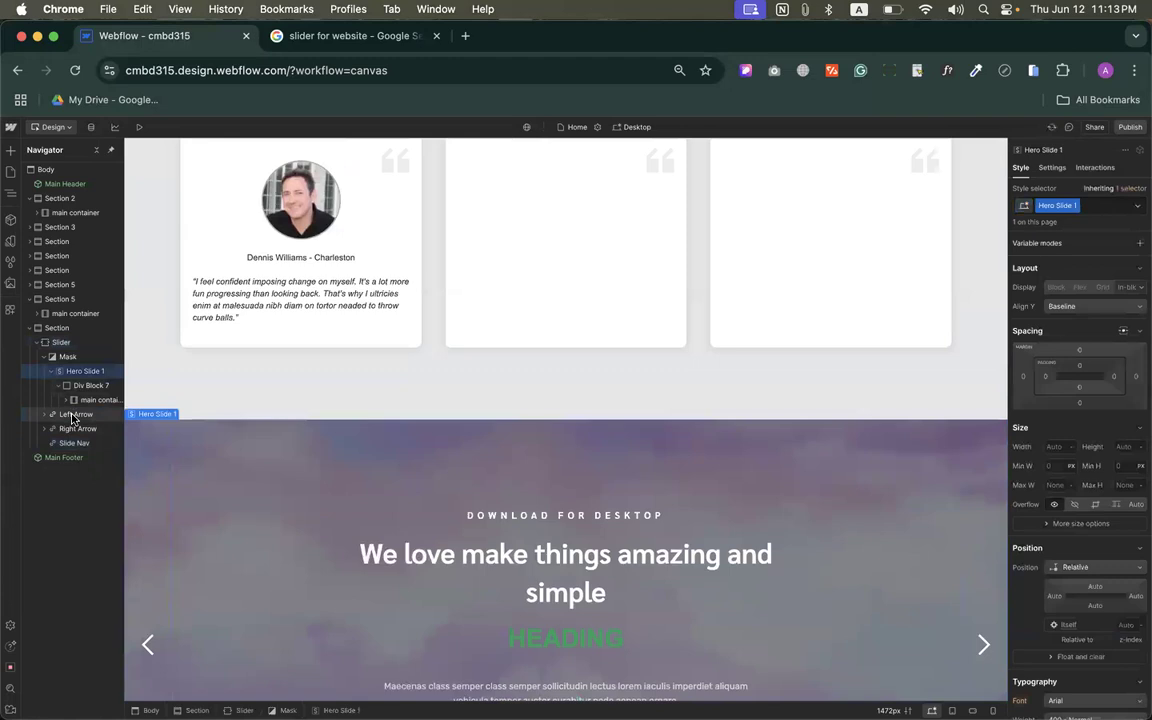
left_click(51, 371)
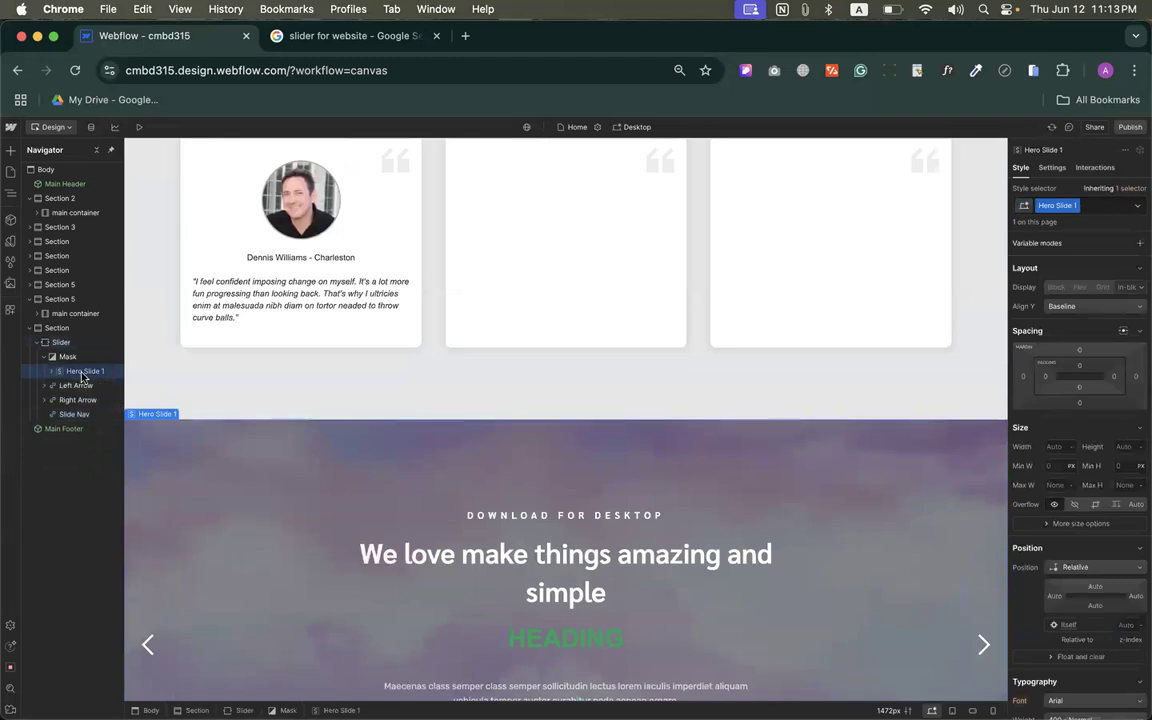
key("super+d")
key("super+d")
key("super+d")
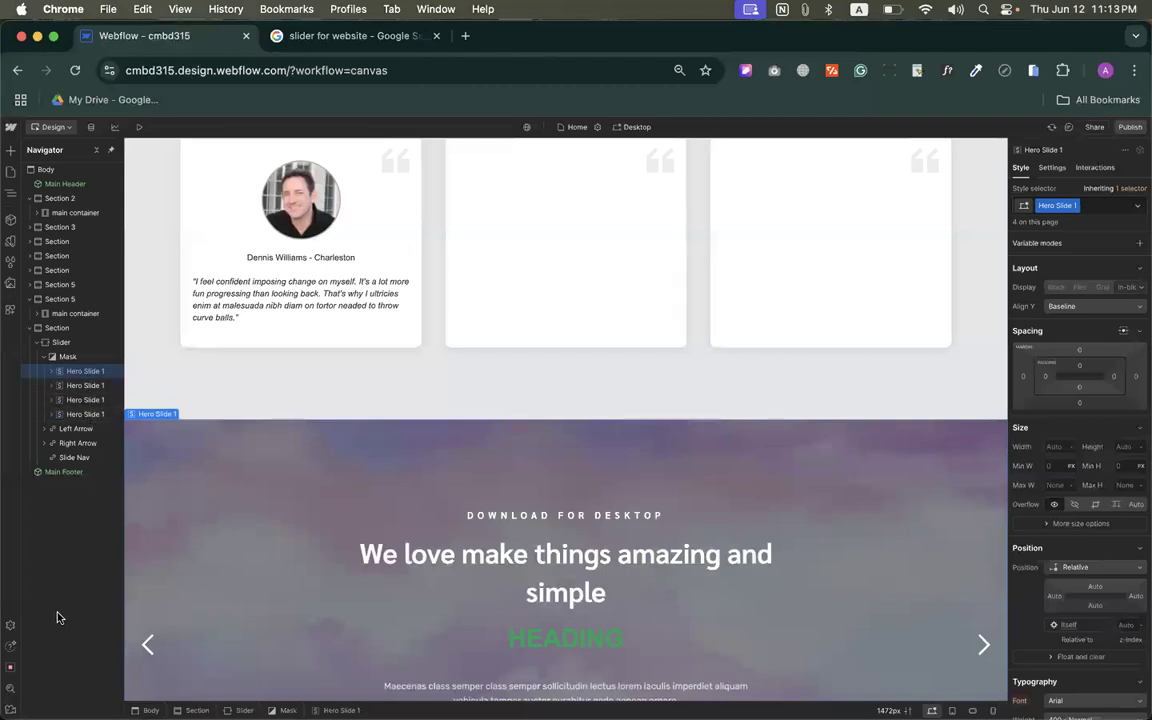
Step: Add the combo class 2 to the overlay Div Block inside the second hero slide
left_click(62, 386)
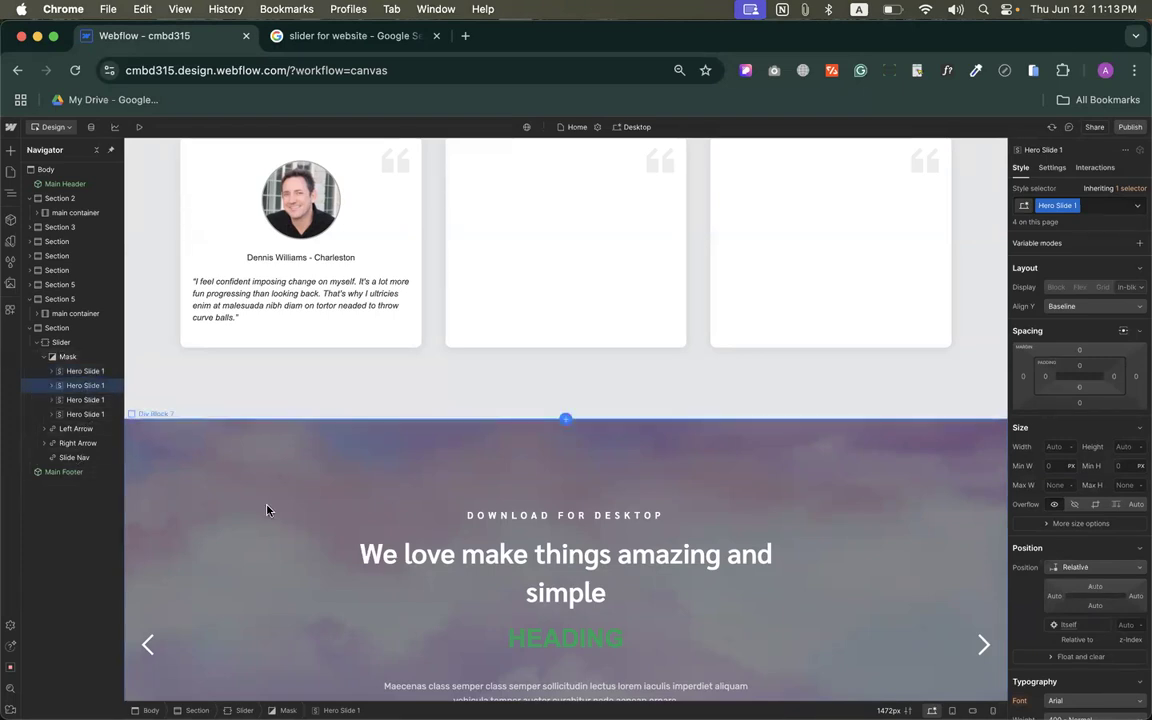
scroll(267, 507, "down", 5)
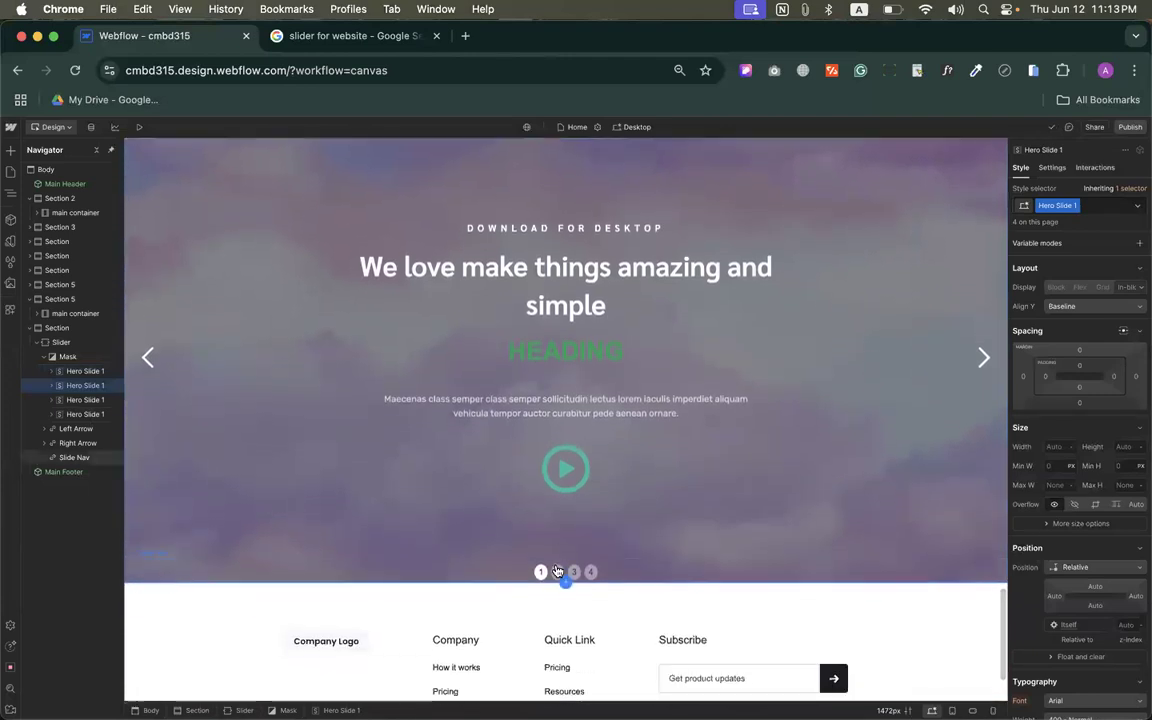
left_click(505, 516)
scroll(510, 300, "up", 3)
scroll(510, 300, "down", 3)
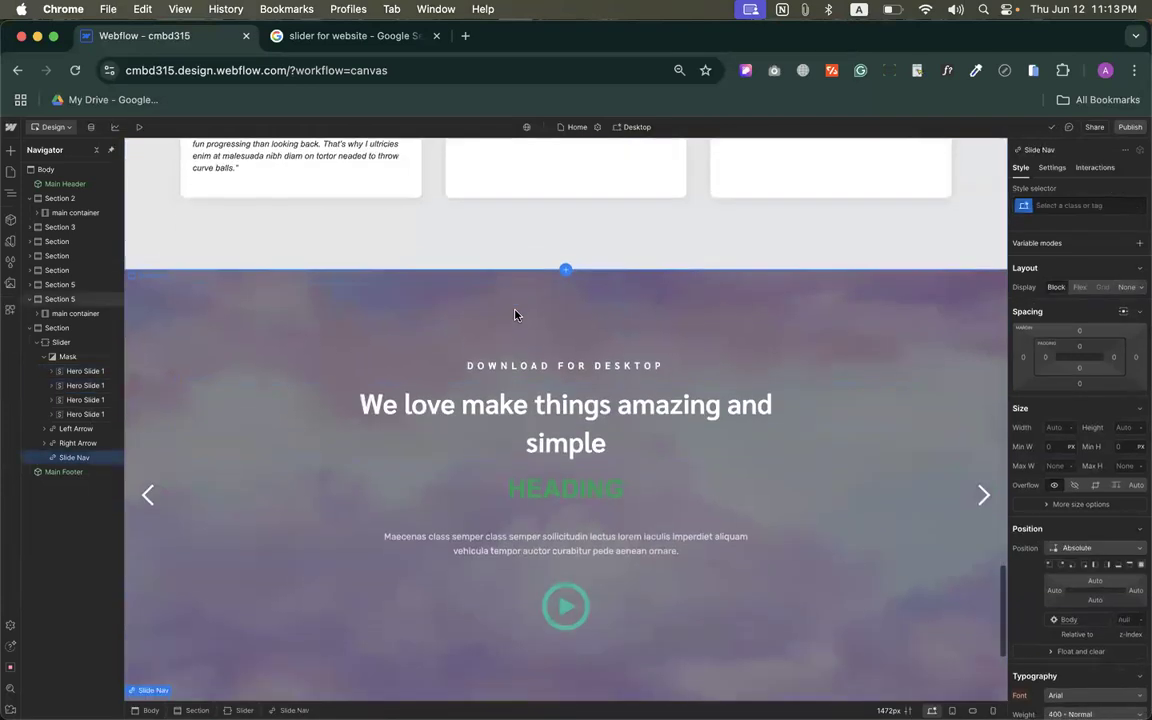
left_click(428, 239)
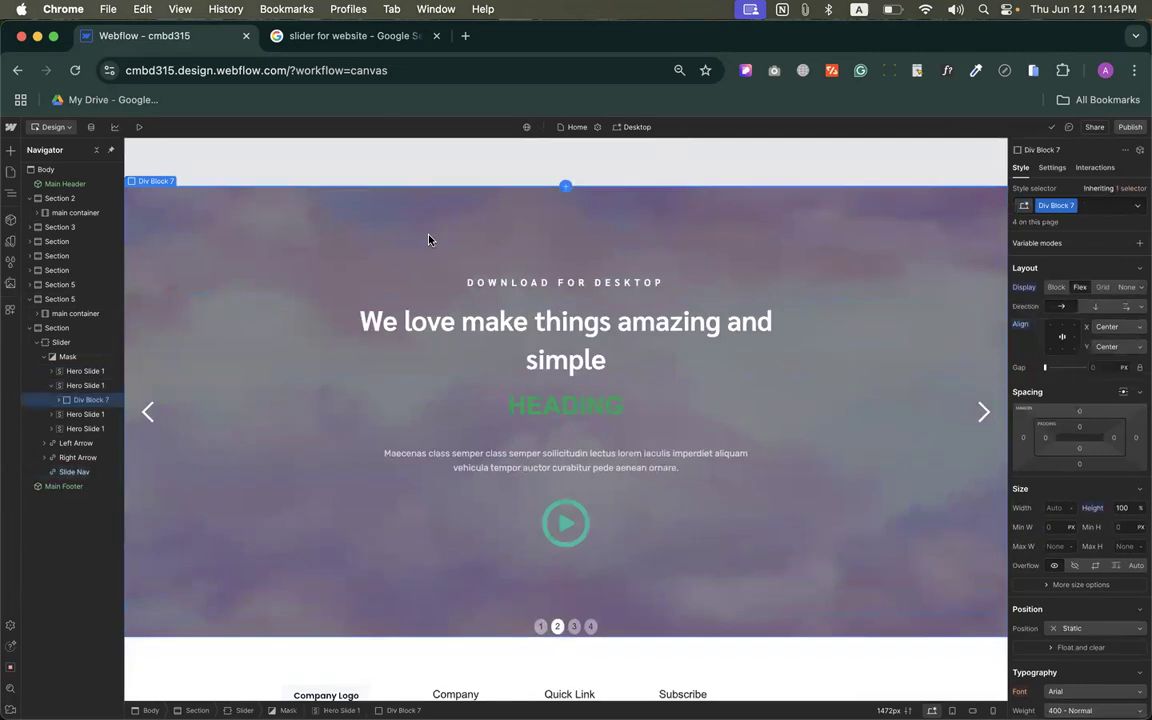
left_click(1104, 206)
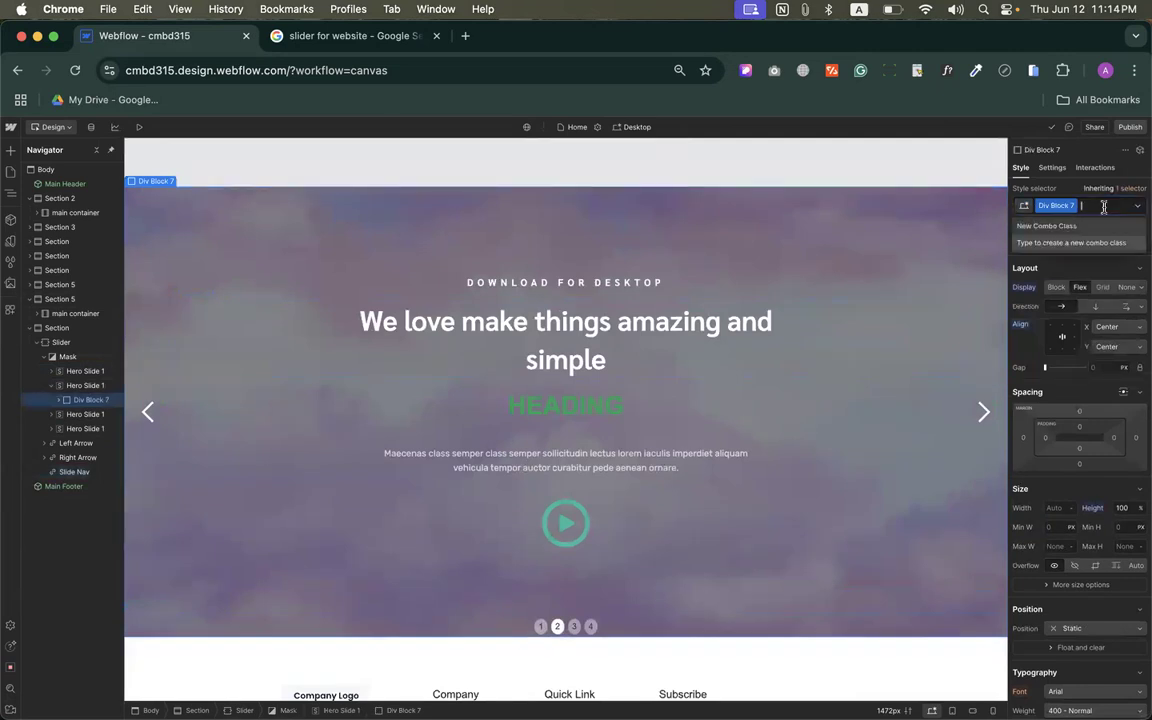
type("2")
key("Return")
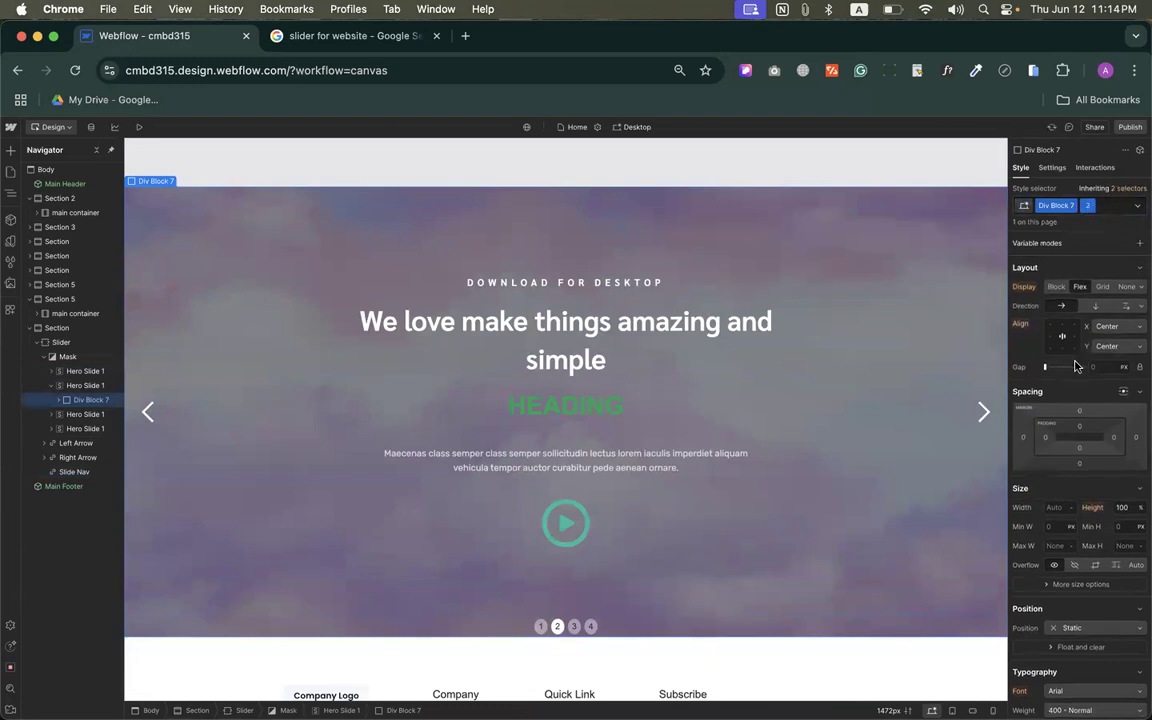
scroll(1088, 210, "down", 1)
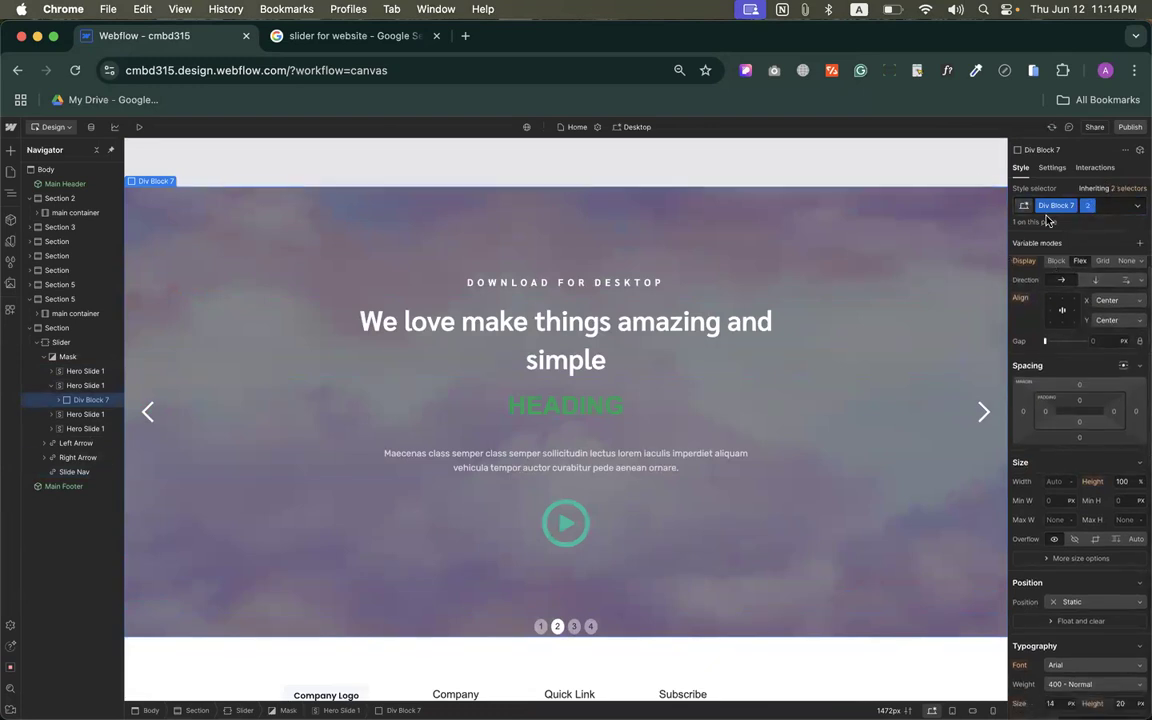
Step: Add the combo class 2 to the first testimonial cell and remove it from the cell again
scroll(869, 321, "up", 5)
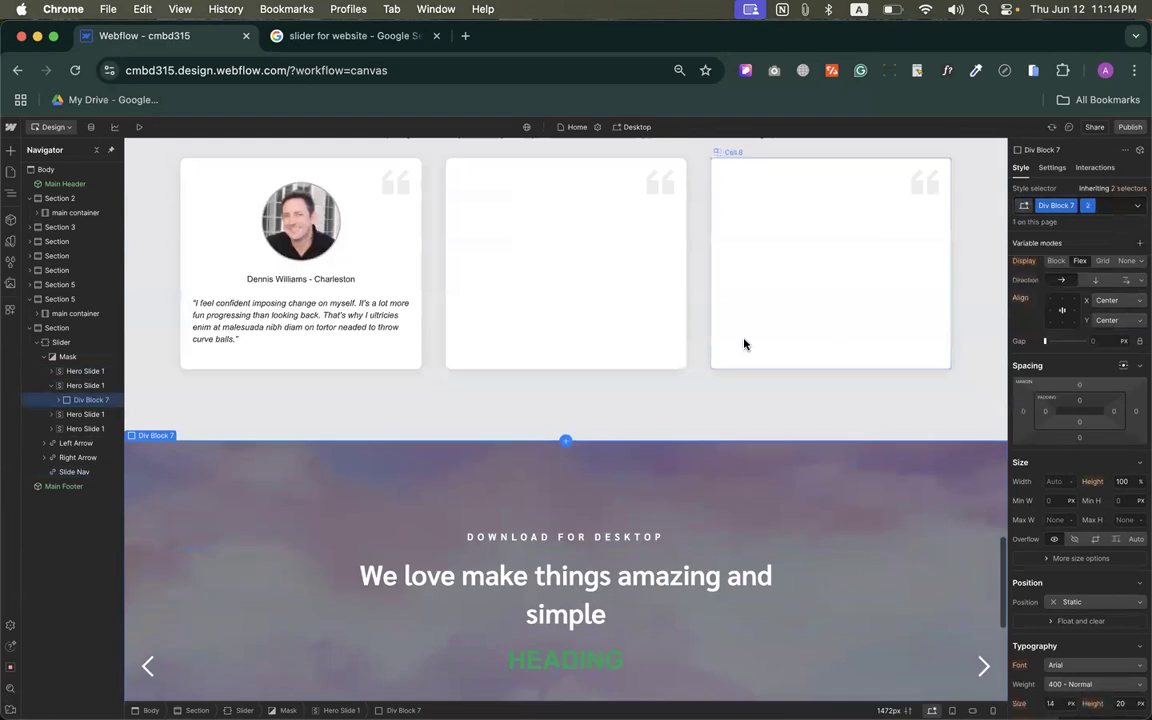
left_click(400, 286)
key("super+Return")
type("2")
key("Return")
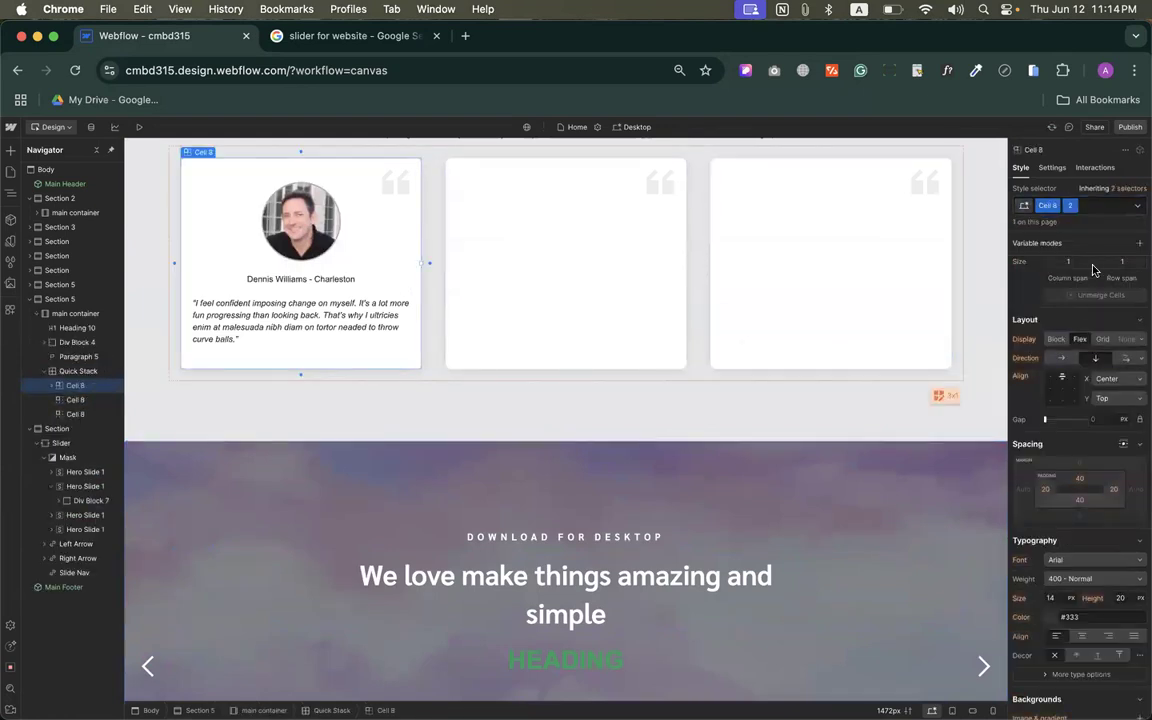
left_click(1086, 204)
key("BackSpace")
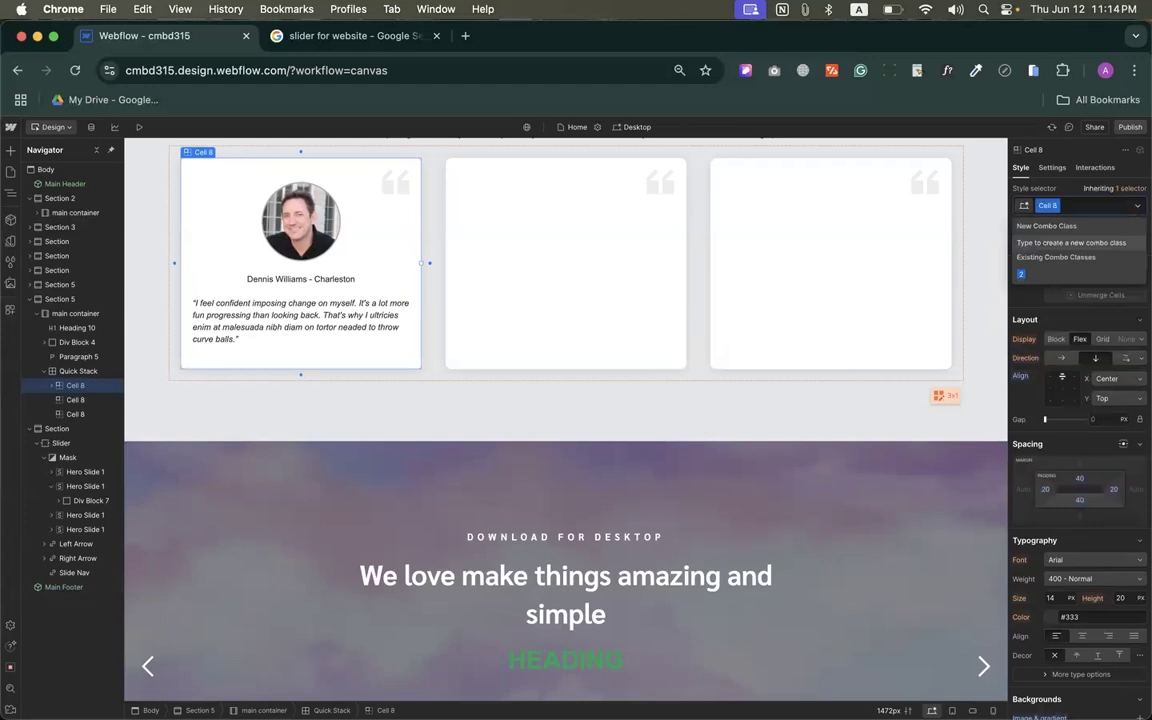
Step: Try to add the combo class 2 to the third pricing cell
scroll(825, 447, "down", 3)
left_click(810, 368)
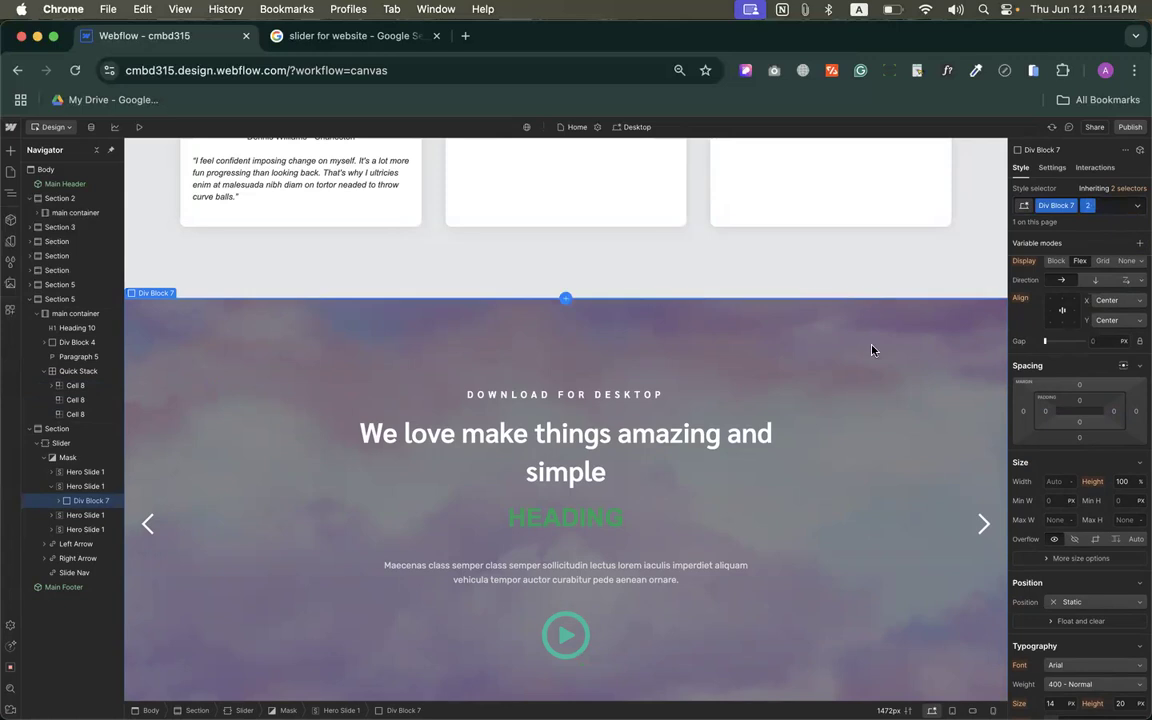
scroll(872, 350, "up", 1)
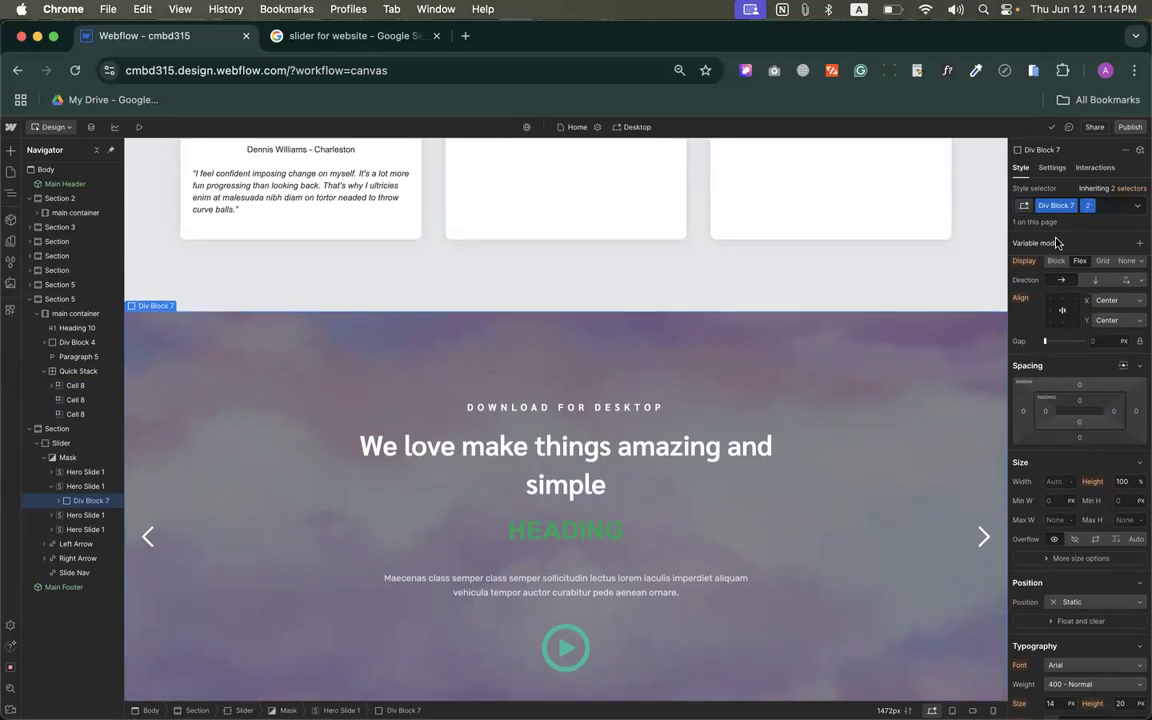
scroll(841, 288, "up", 5)
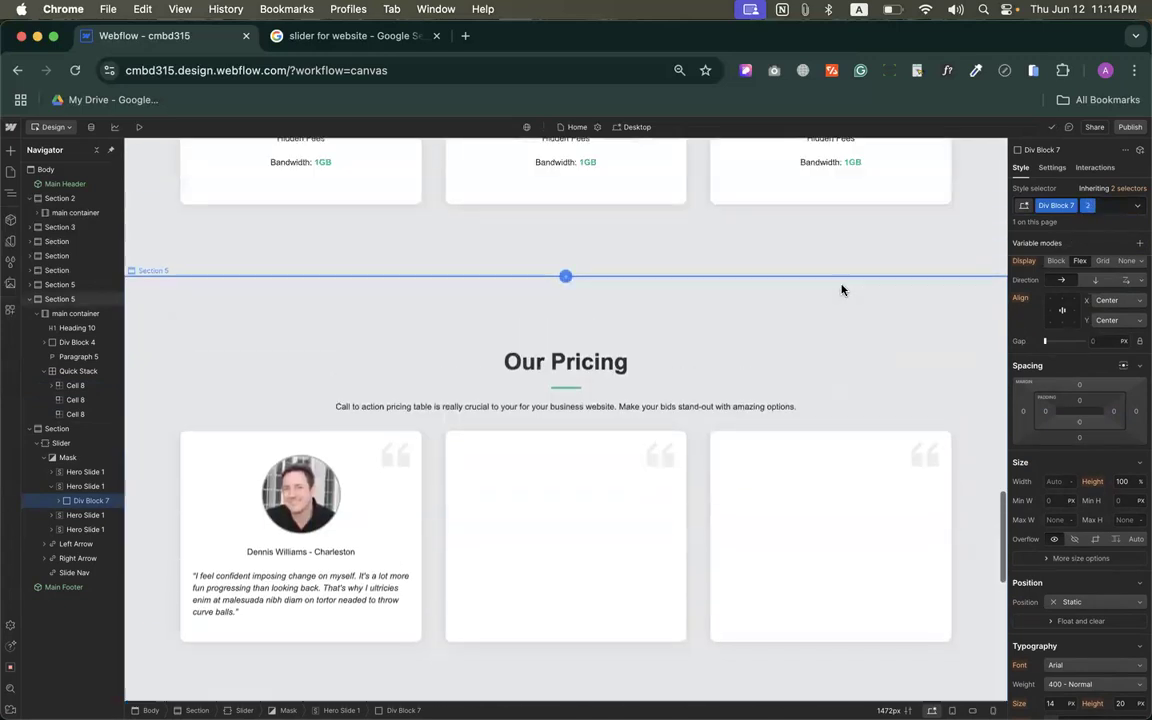
left_click(805, 241)
left_click(1090, 205)
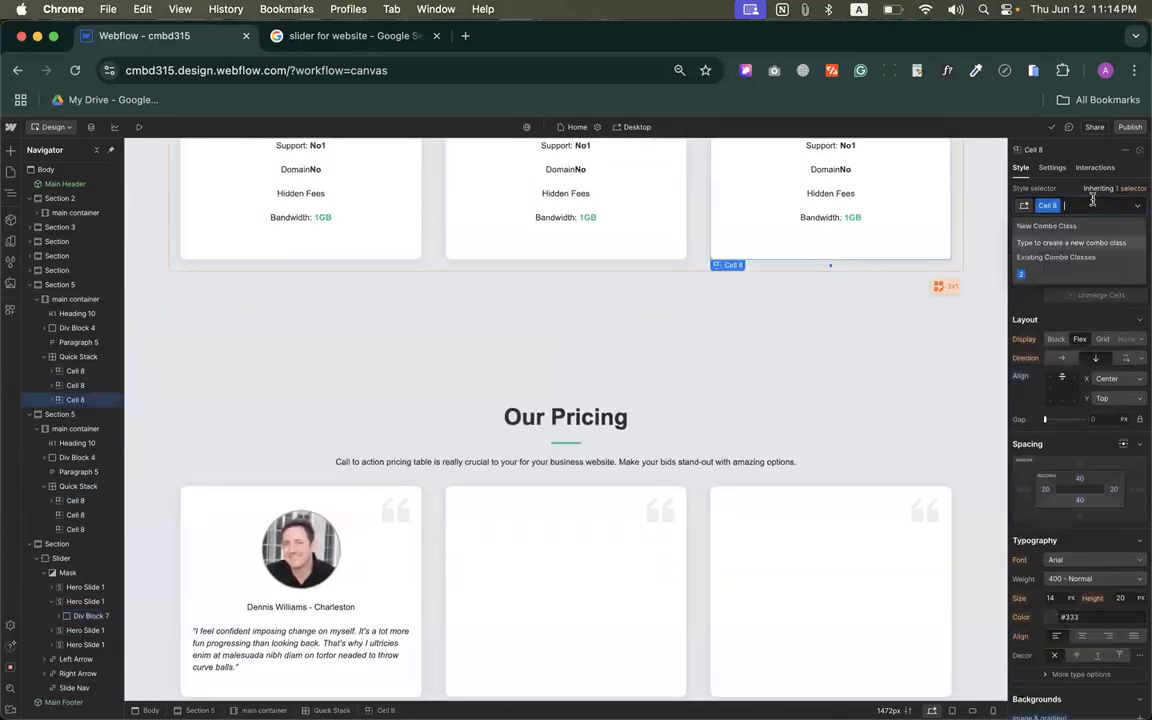
type("2")
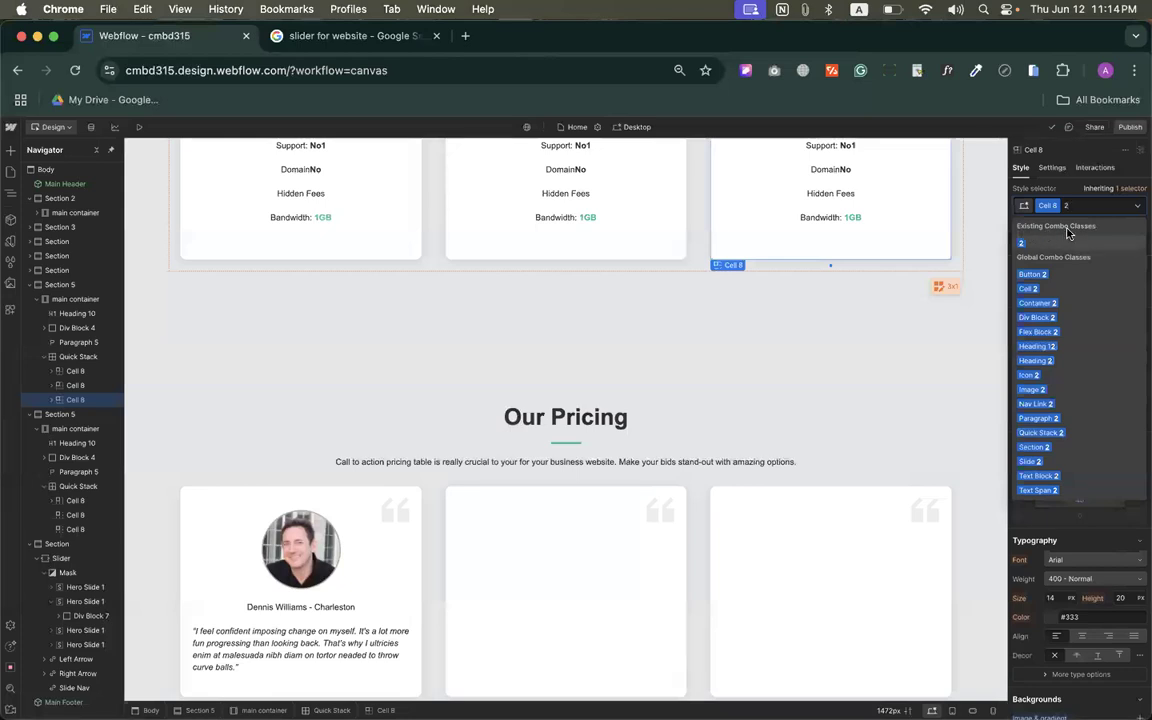
key("Escape")
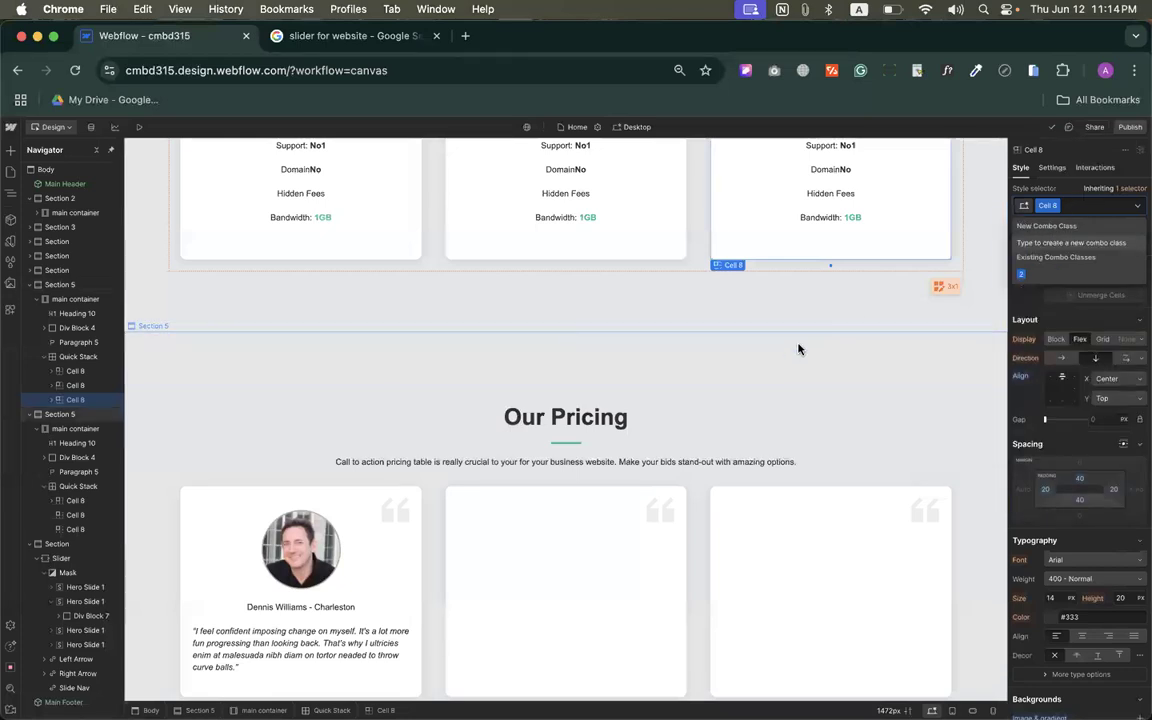
left_click(790, 353)
scroll(791, 355, "up", 2)
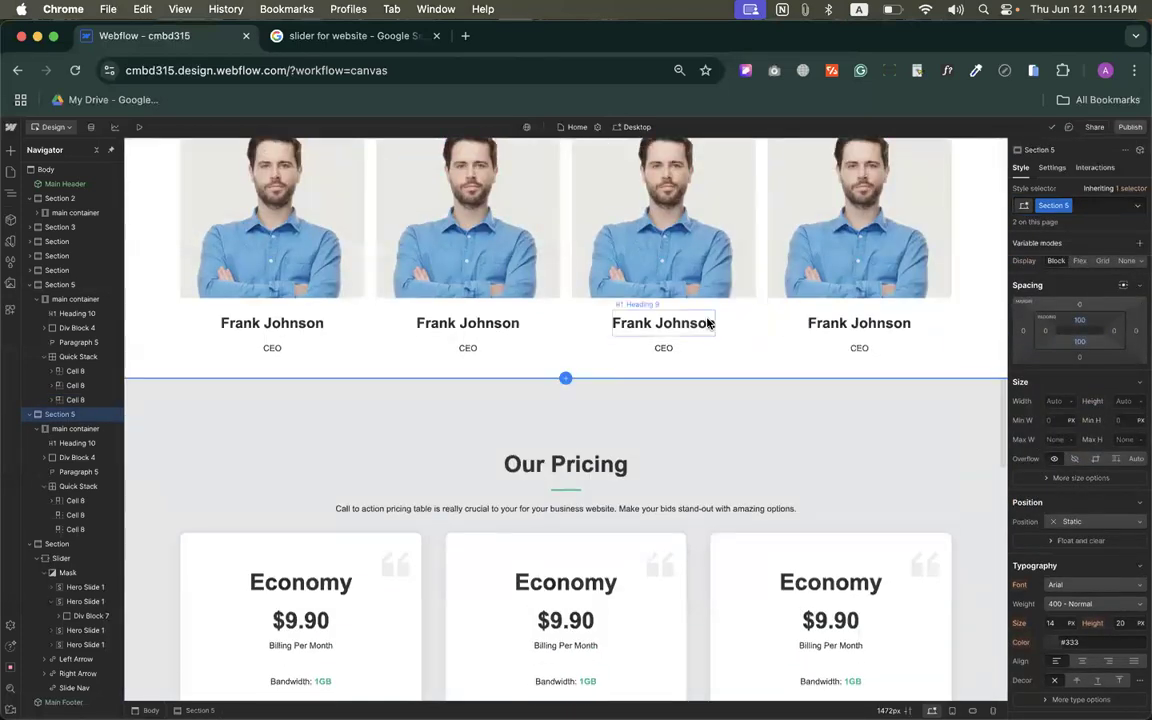
left_click(718, 323)
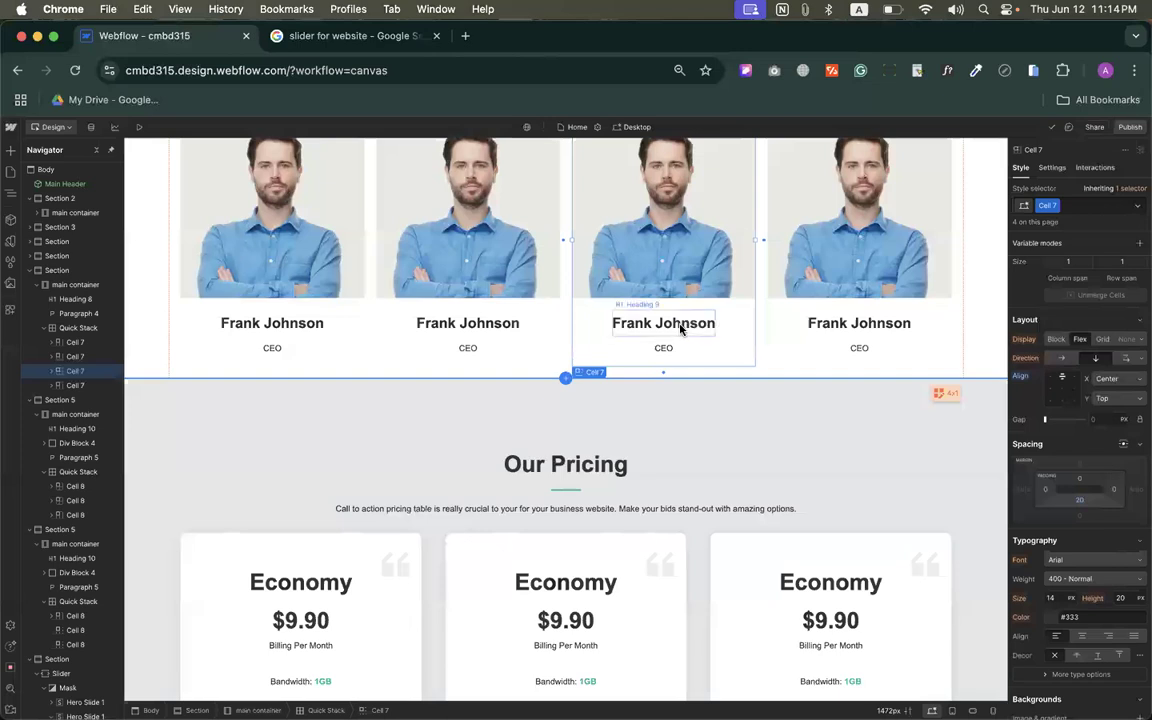
left_click(680, 330)
left_click(1087, 207)
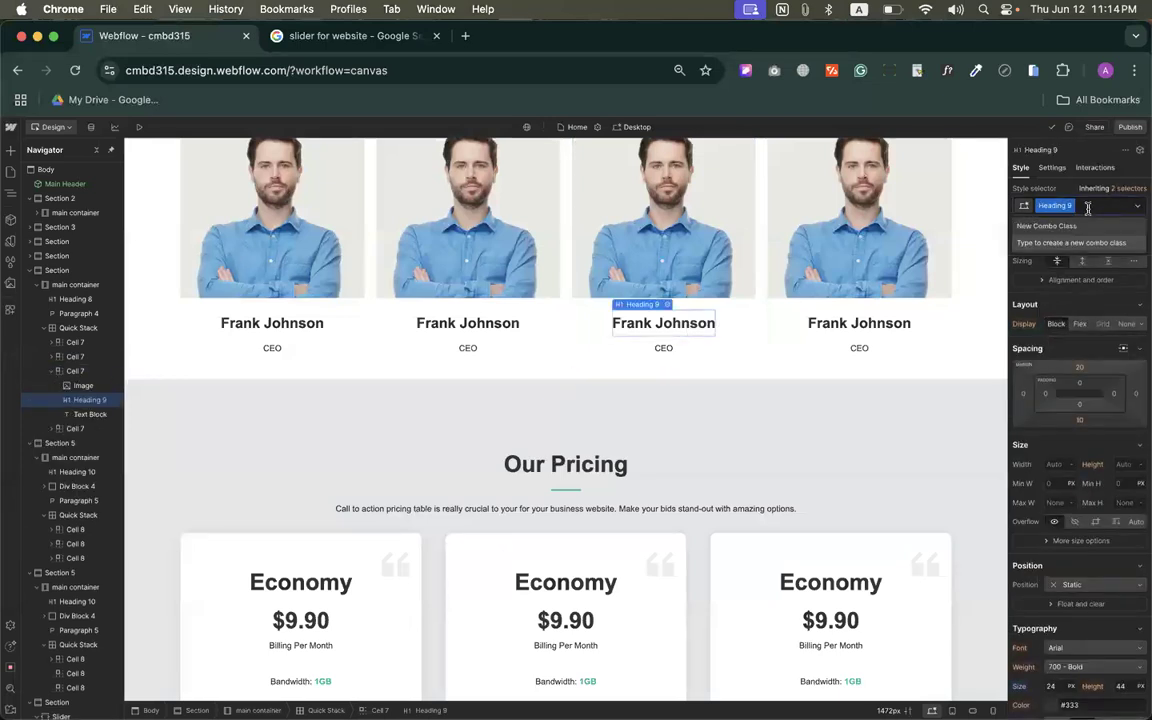
left_click(834, 376)
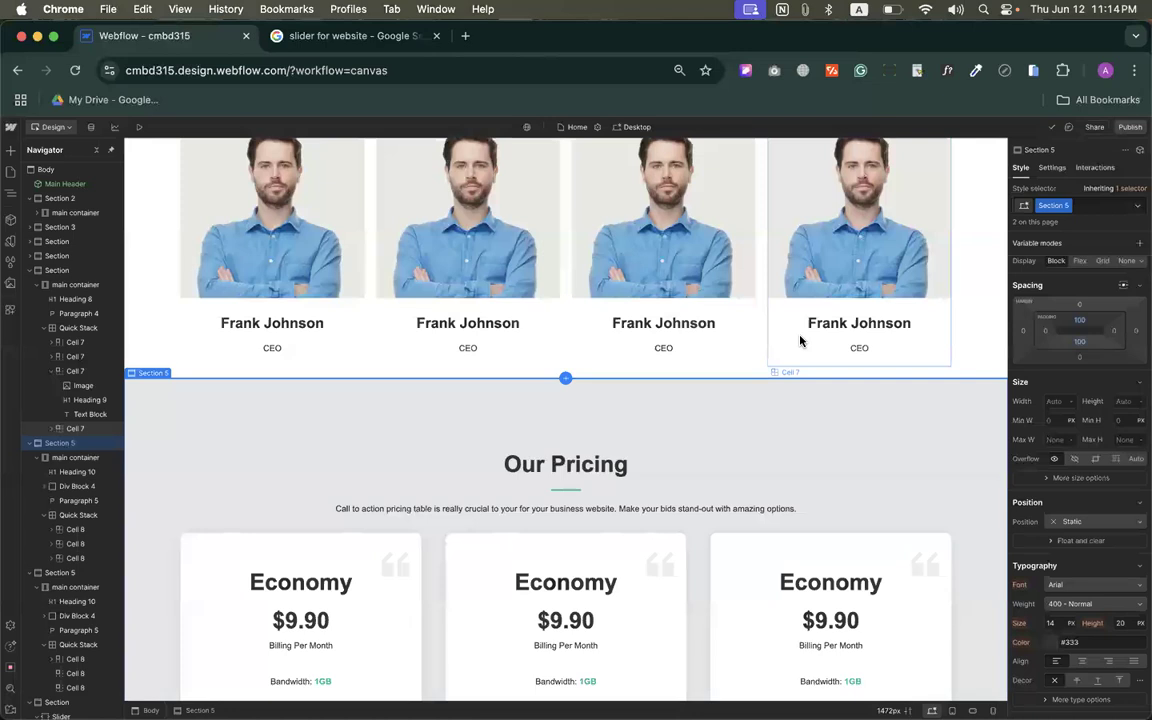
Step: Create the combo class 2 on the name heading of the fourth team member and return to the hero slider
scroll(800, 341, "down", 10)
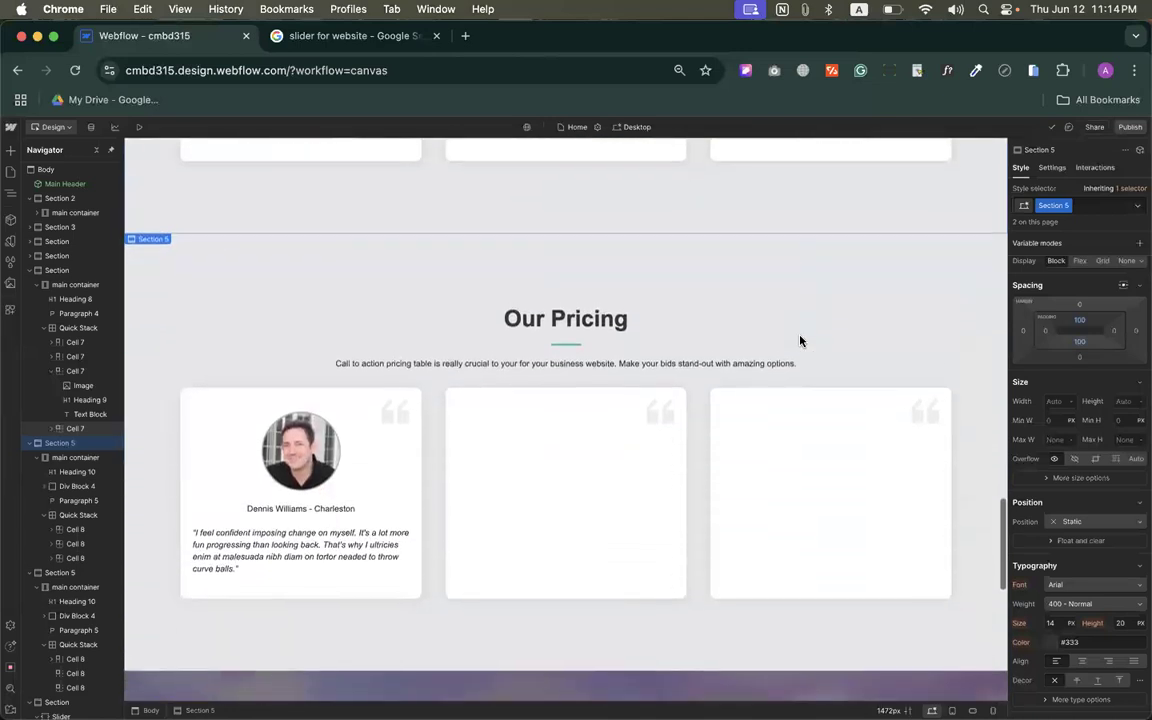
scroll(800, 340, "up", 5)
left_click(792, 435)
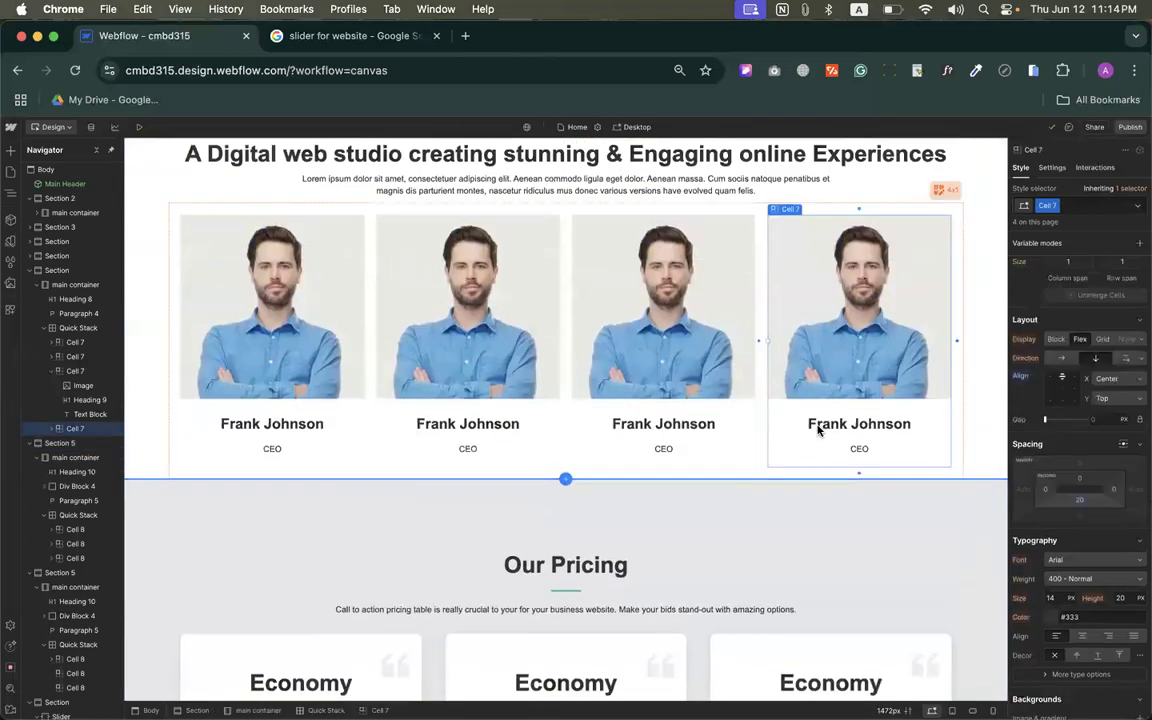
left_click(818, 429)
left_click(1102, 201)
type("2")
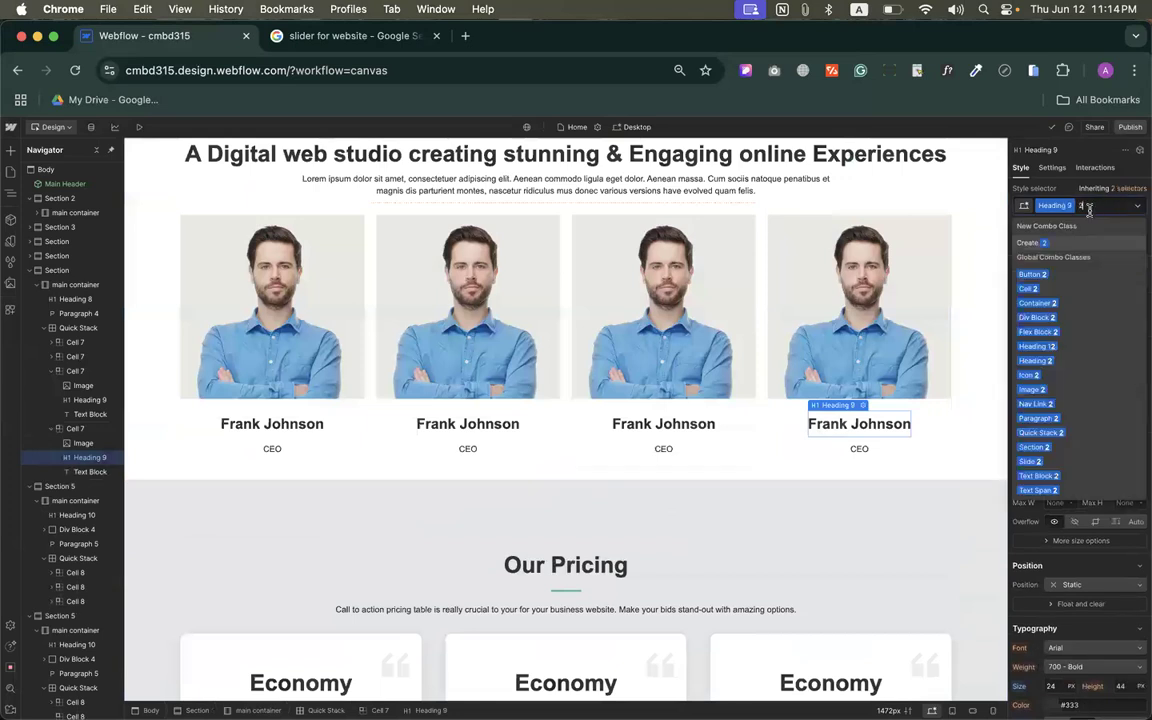
left_click(1090, 240)
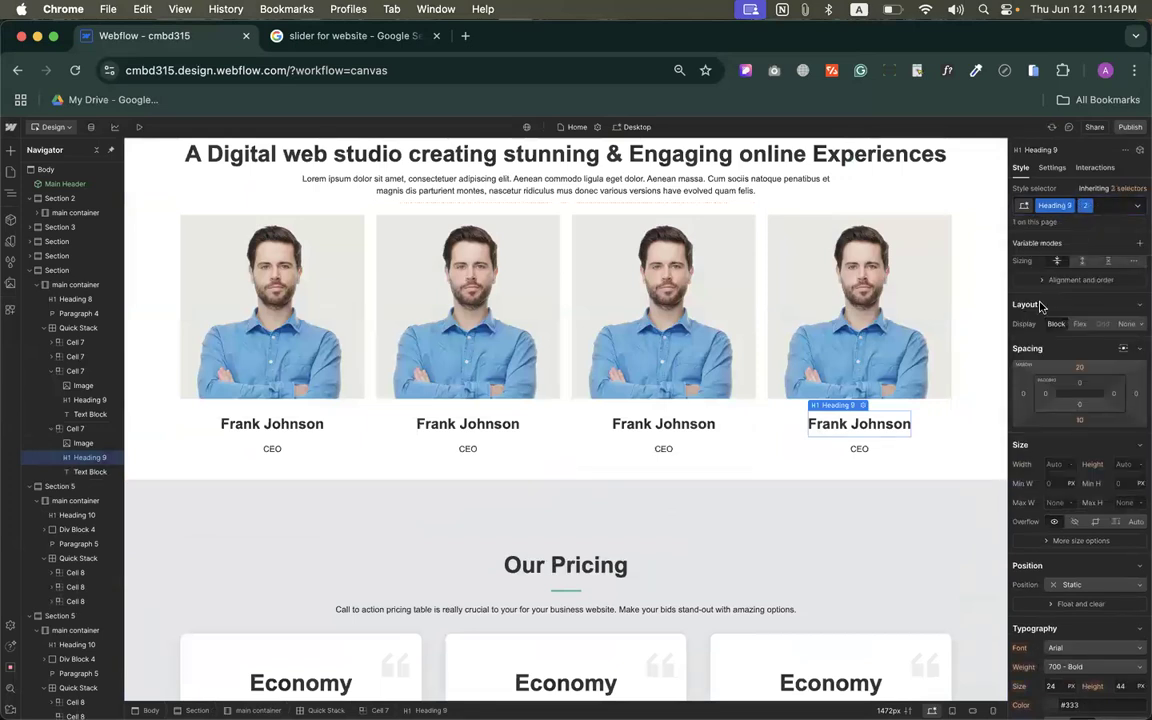
scroll(1030, 330, "down", 10)
scroll(907, 428, "down", 20)
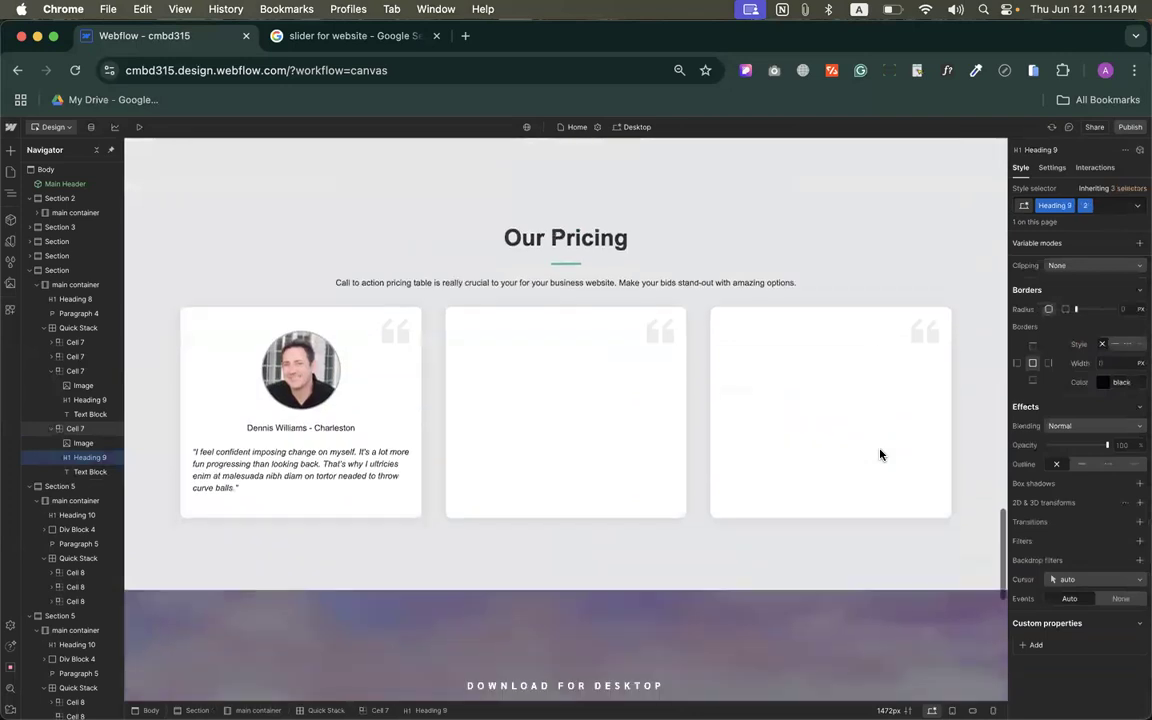
scroll(736, 229, "up", 2)
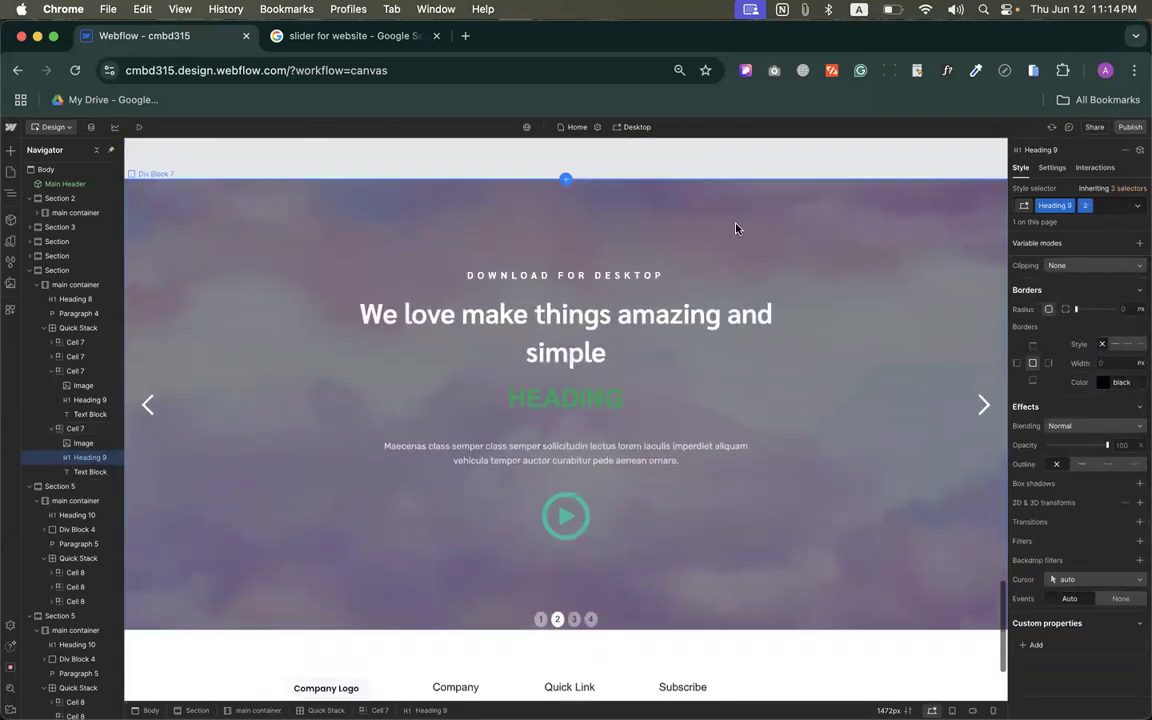
Step: Remove the combo class 2 from the name heading of the fourth team member
left_click(736, 229)
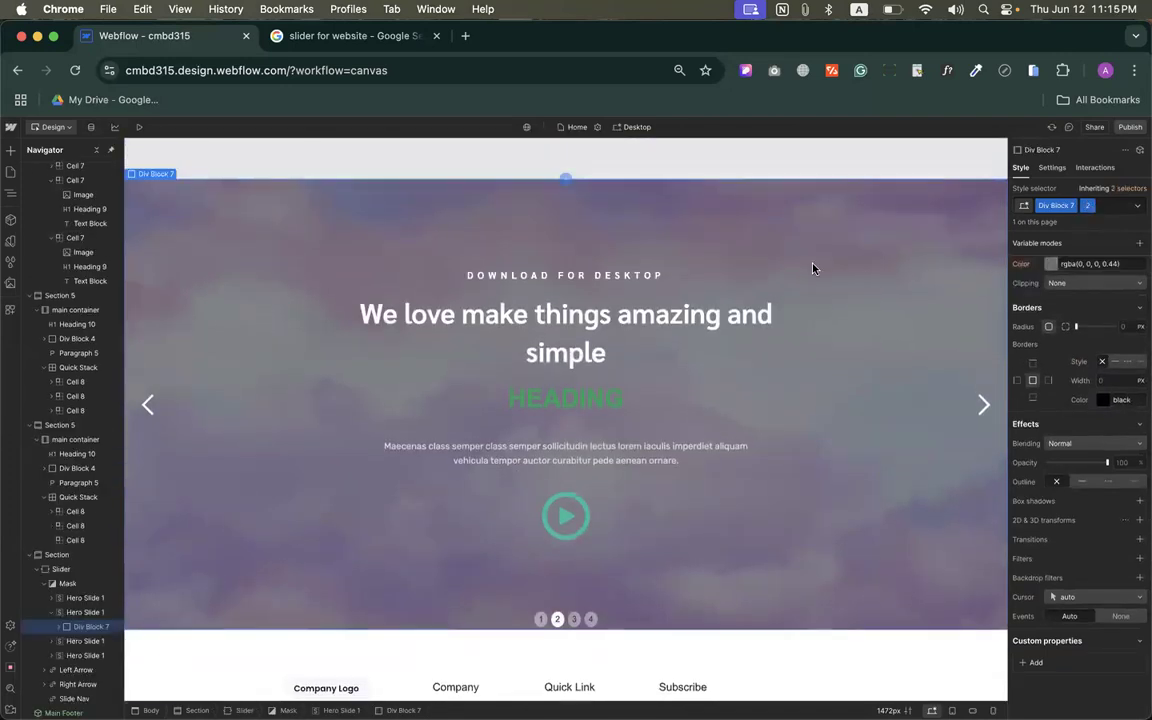
scroll(813, 269, "up", 8)
scroll(813, 269, "up", 1)
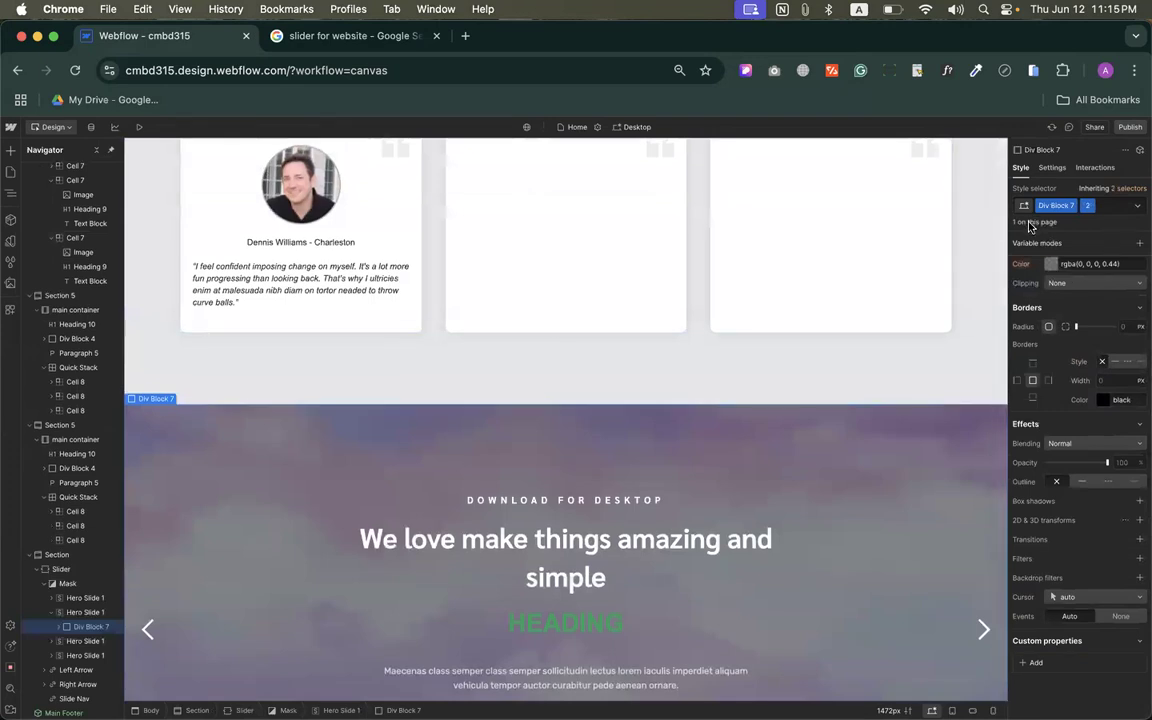
scroll(960, 254, "up", 20)
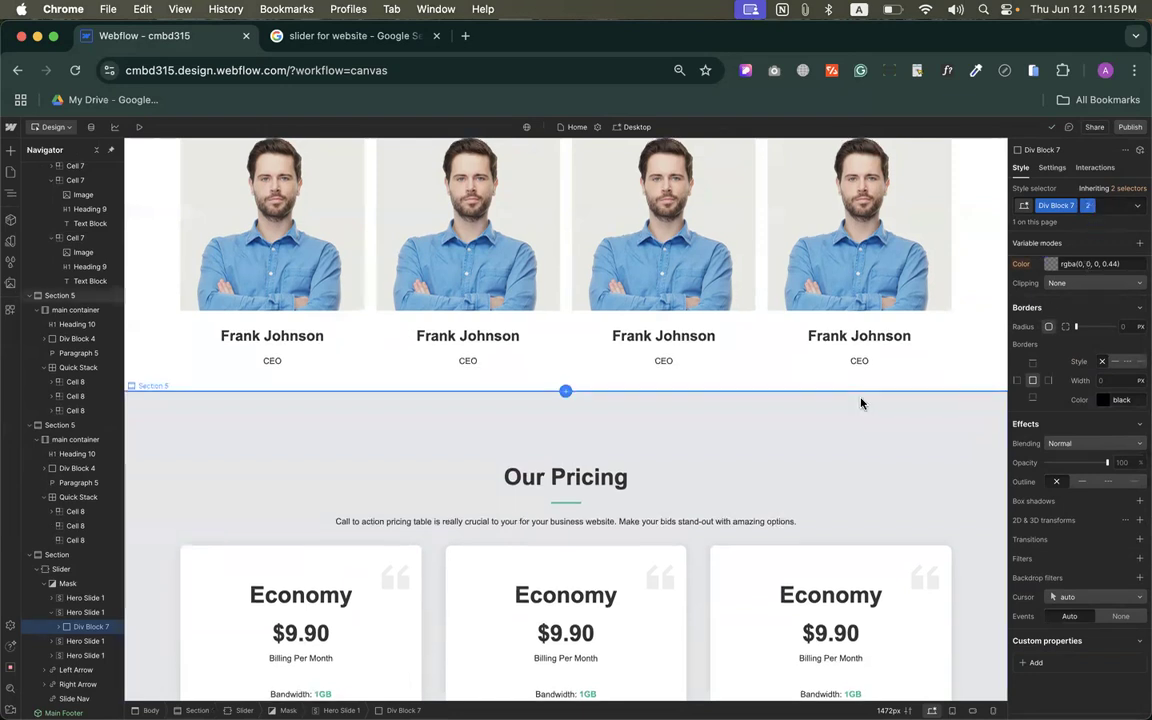
scroll(861, 401, "up", 3)
scroll(861, 401, "down", 5)
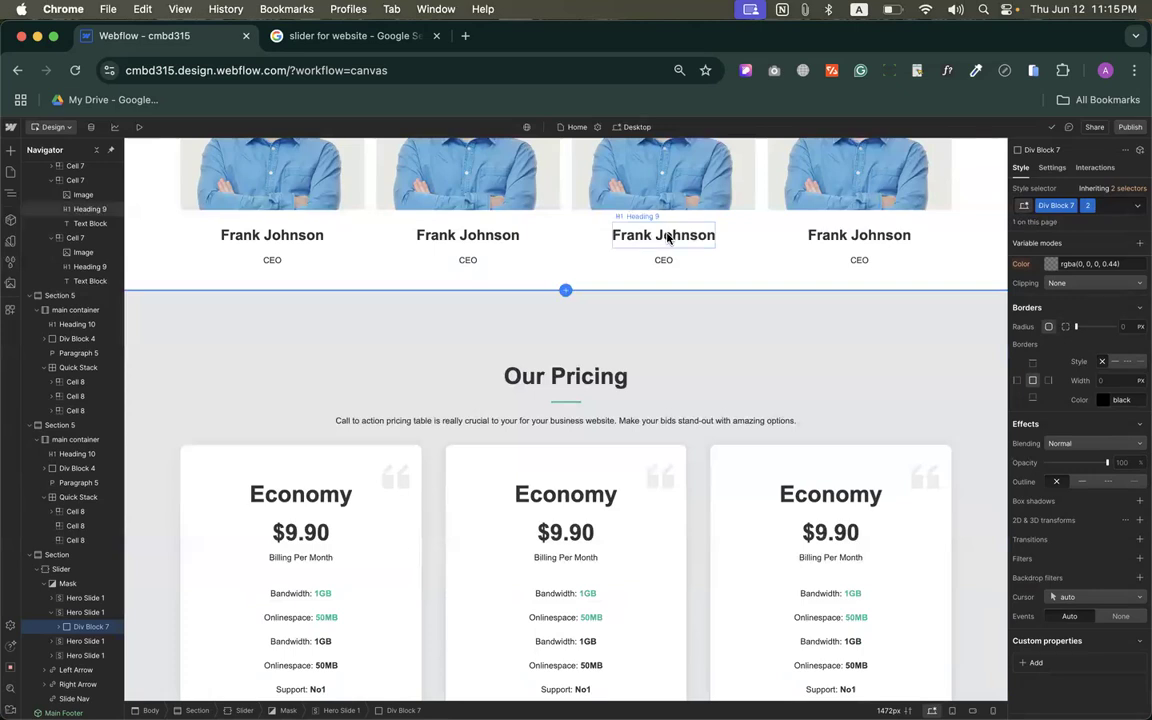
left_click(861, 238)
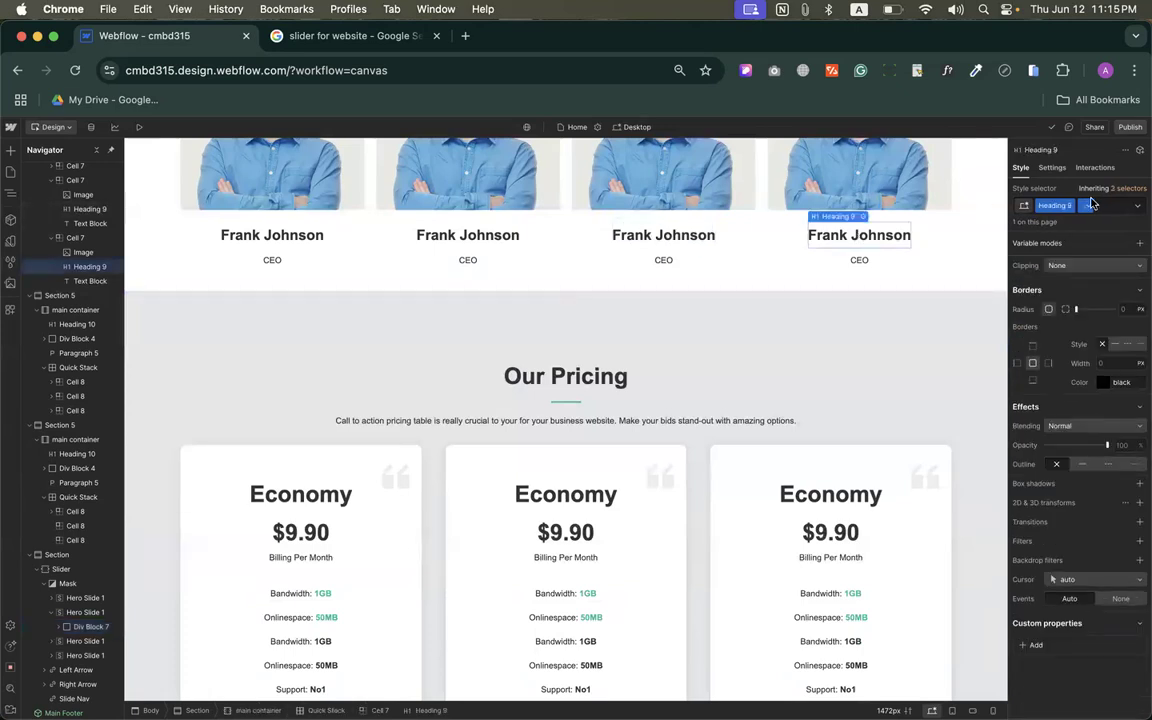
left_click(1099, 206)
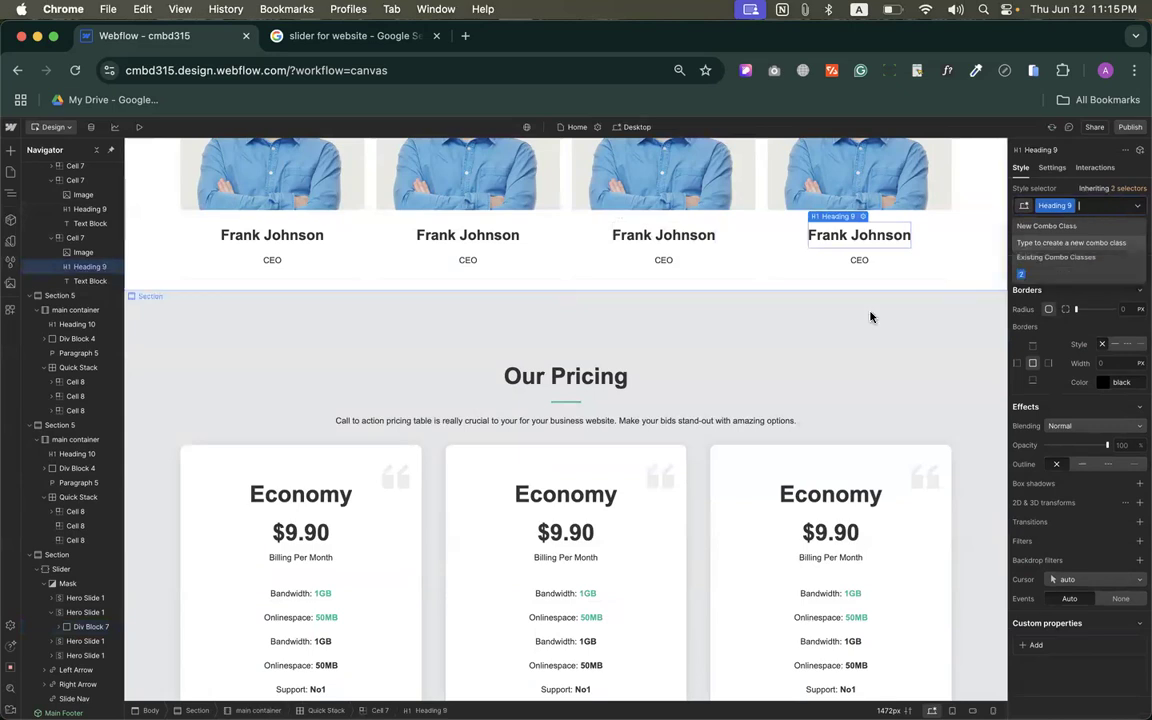
left_click(790, 320)
Step: Return to the hero slider and select the overlay Div Block of the second slide
scroll(705, 355, "down", 15)
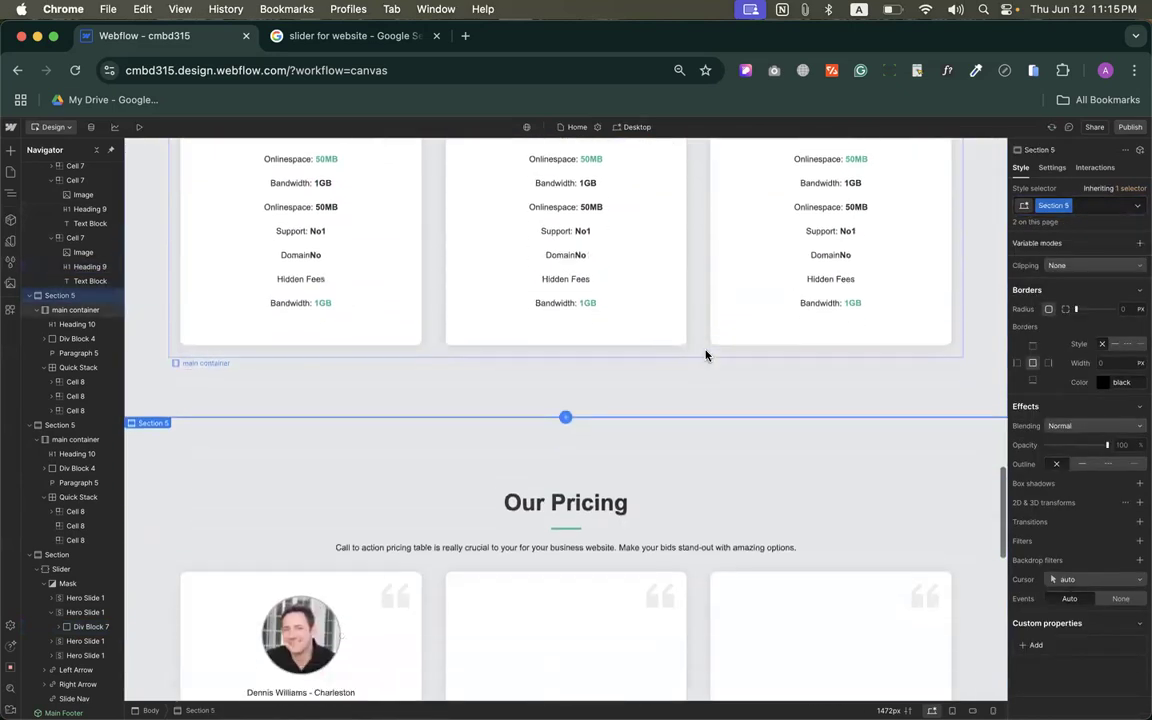
scroll(683, 222, "up", 3)
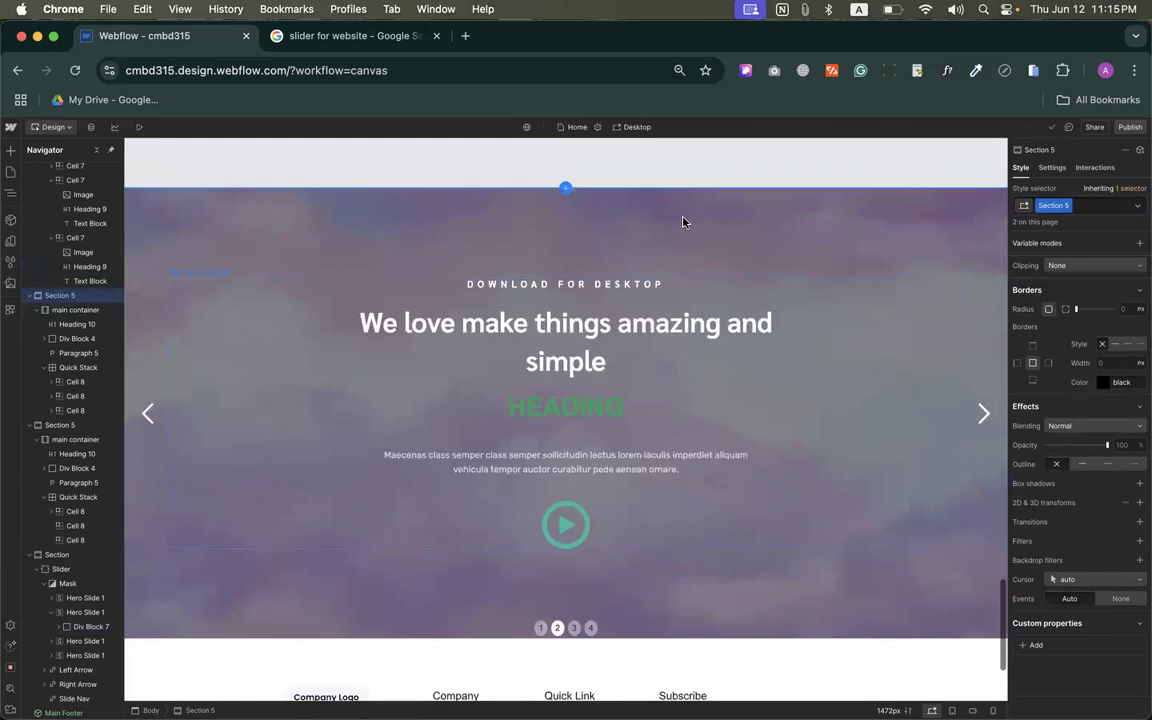
left_click(688, 220)
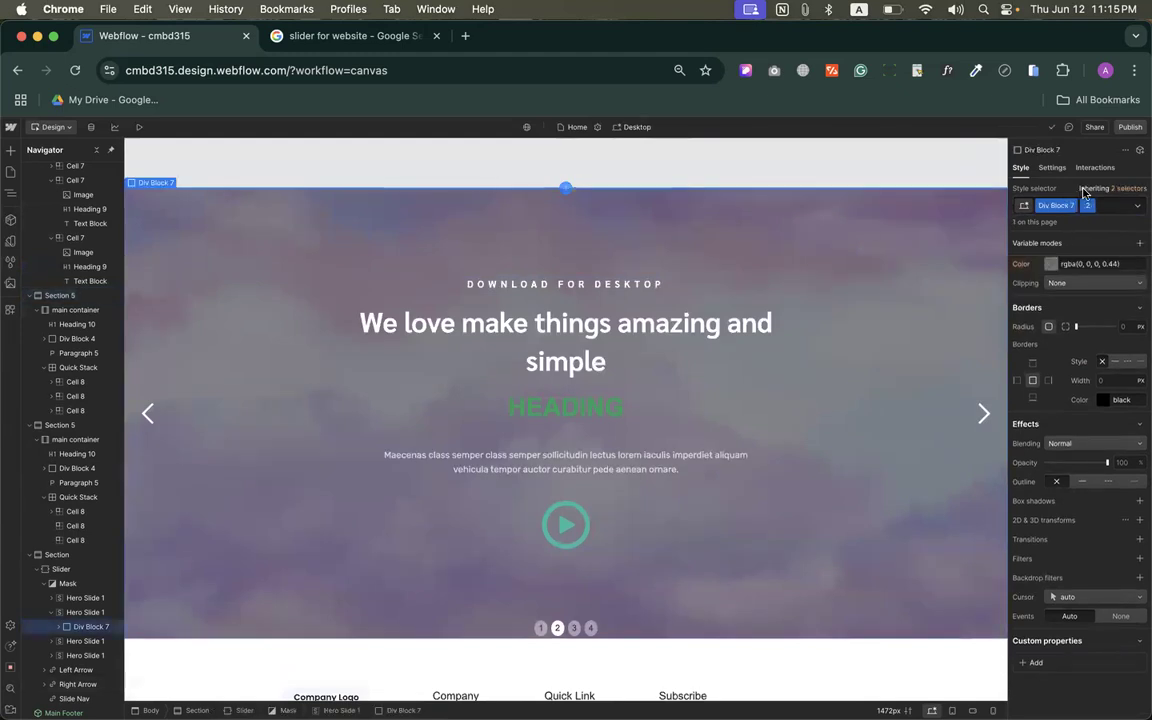
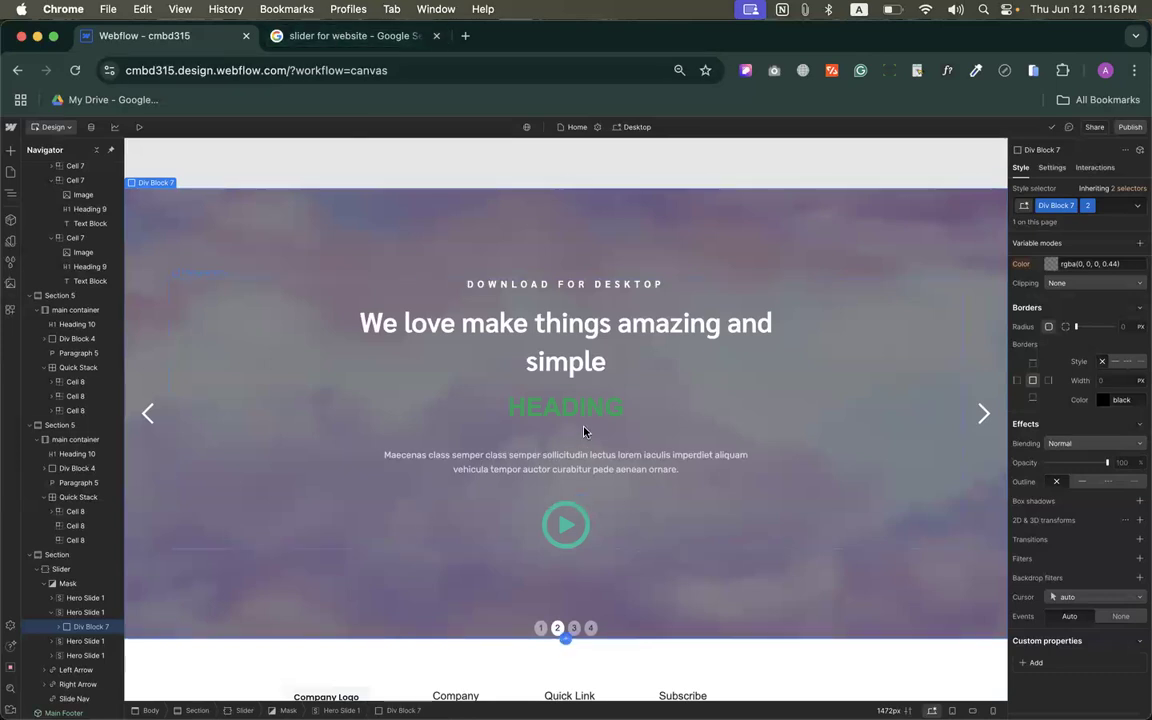
Step: Insert the prebuilt Team Slider layout between the testimonial section and the hero slider
scroll(372, 341, "up", 5)
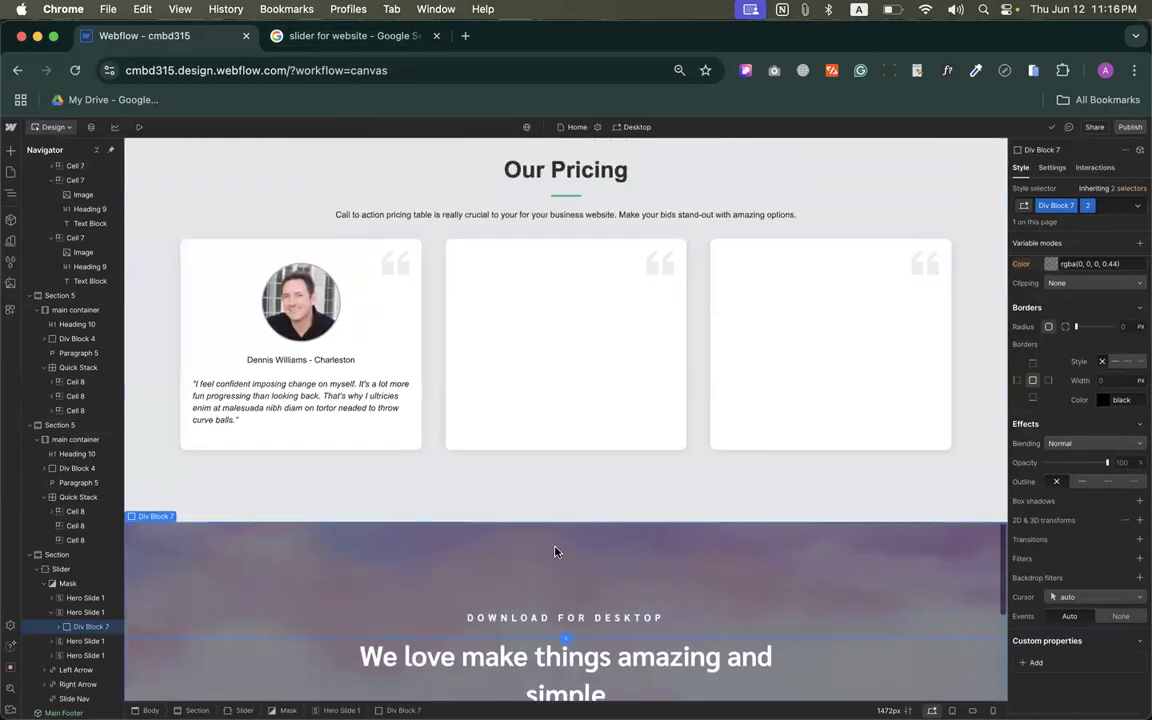
left_click(566, 521)
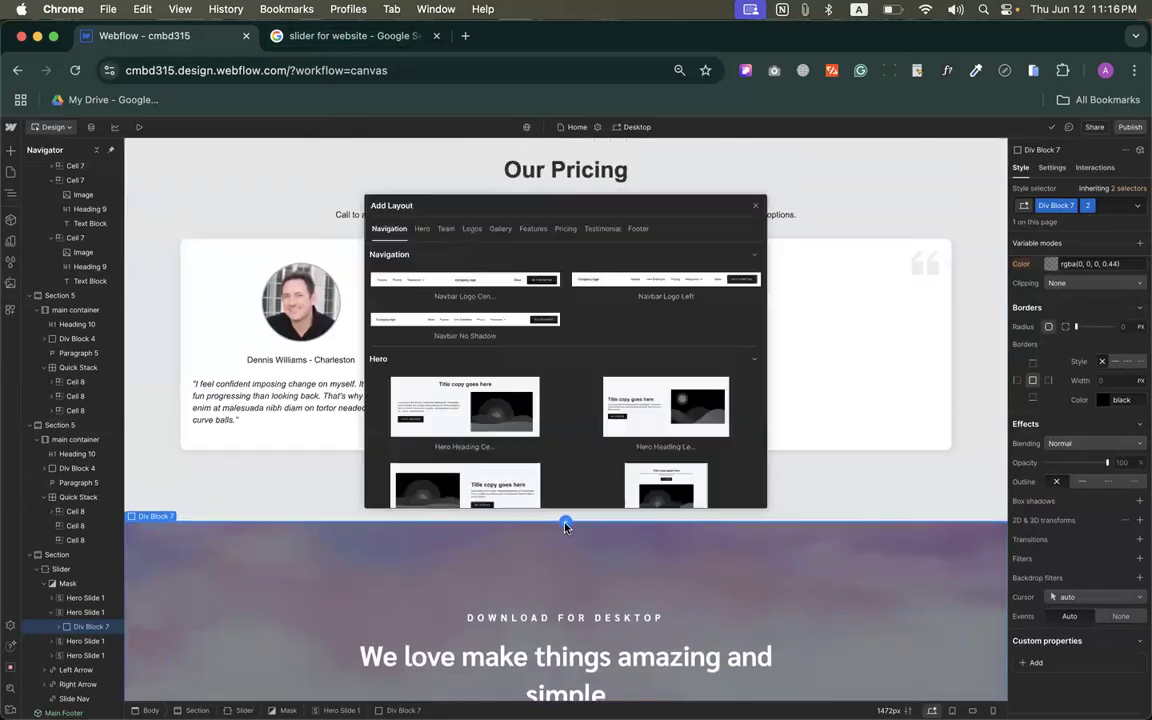
scroll(589, 455, "down", 5)
scroll(589, 455, "down", 5)
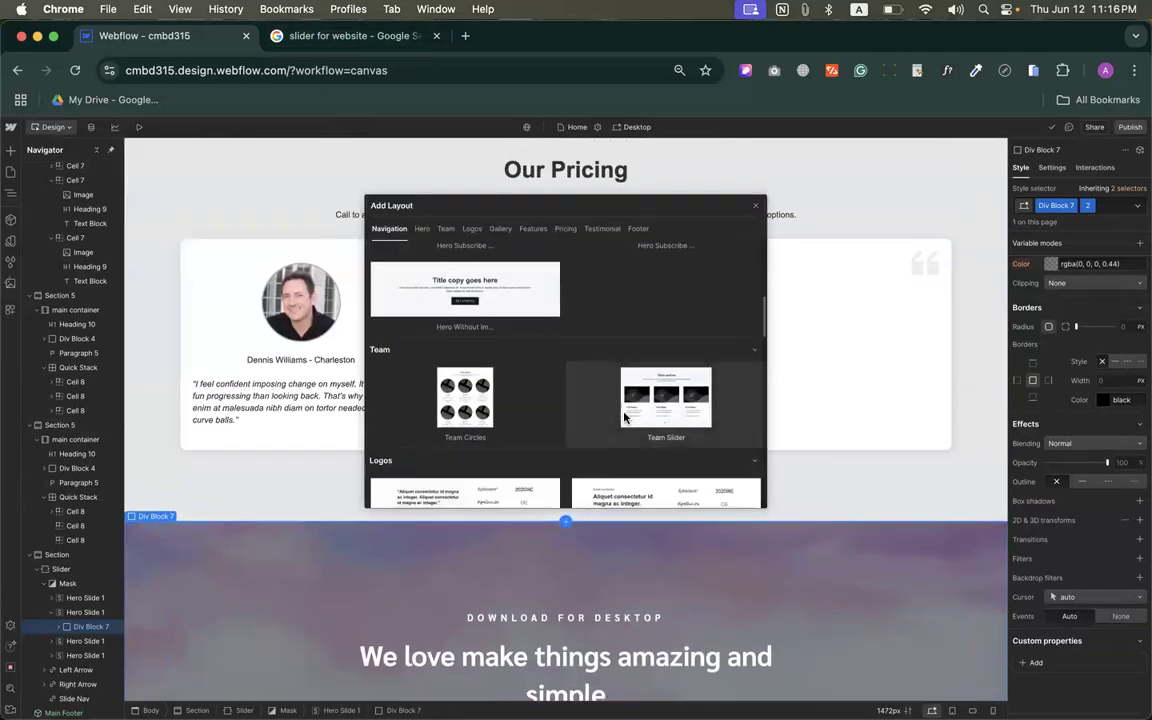
left_click(629, 418)
Step: Preview the page, switch the team slider to its second position and back, and leave the preview
key("super+shift+p")
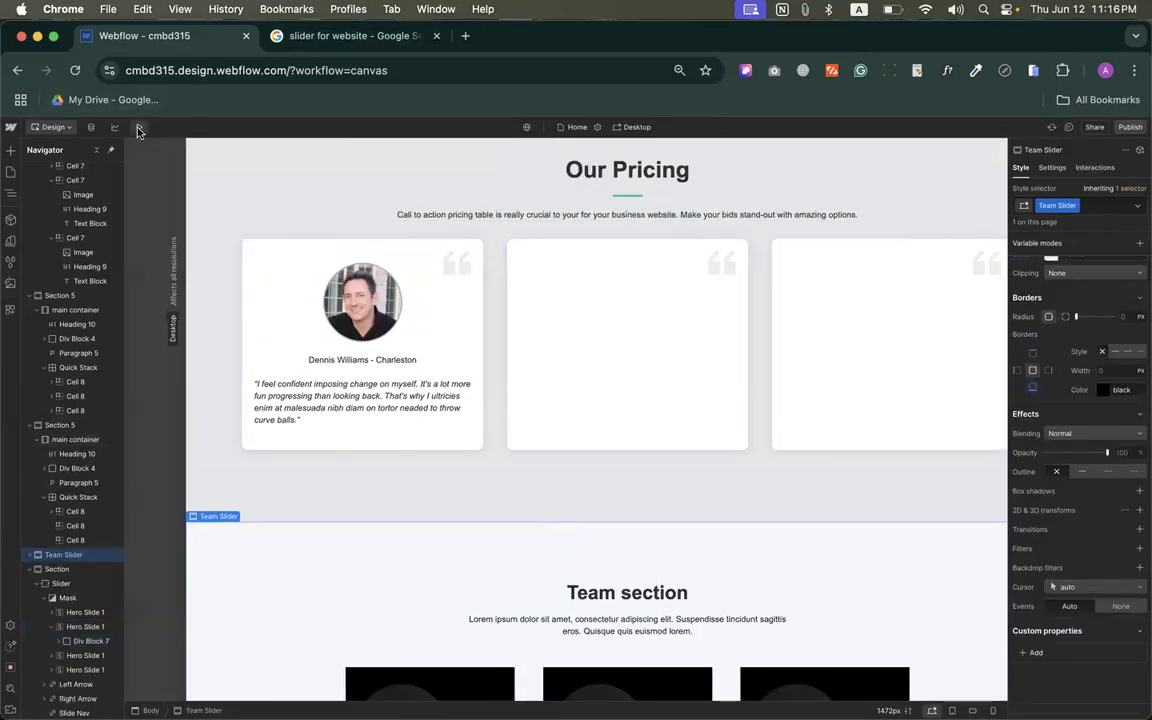
scroll(488, 473, "down", 3)
left_click(588, 521)
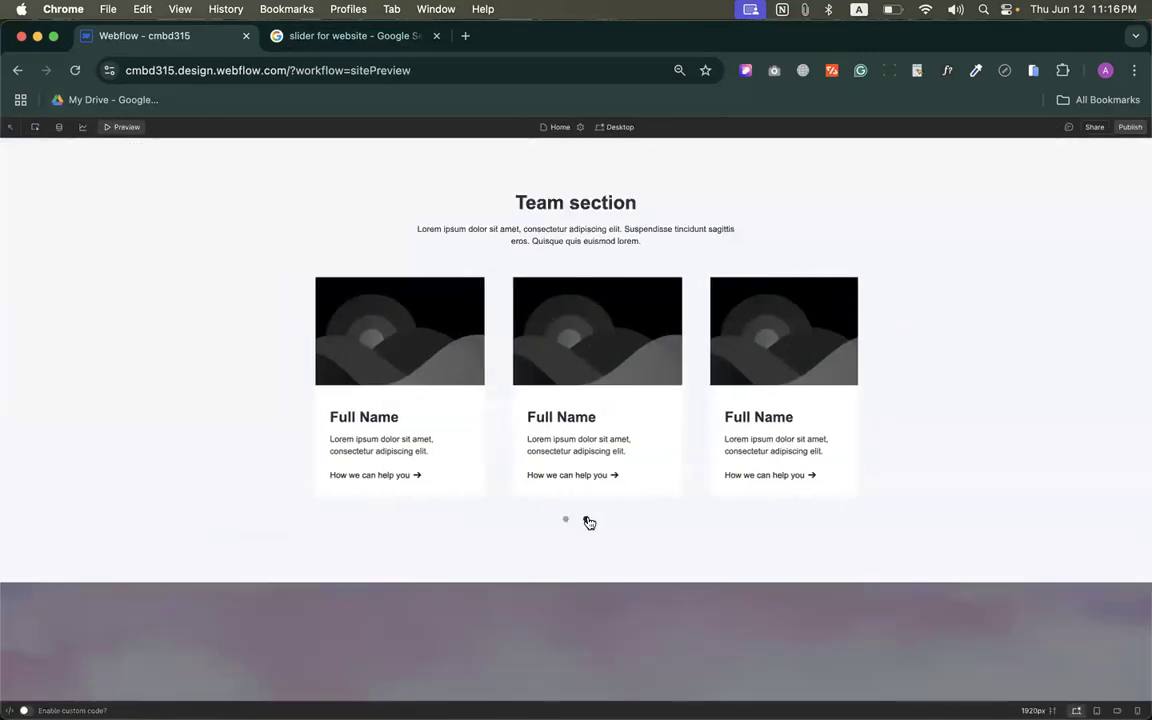
left_click(567, 522)
scroll(567, 525, "up", 3)
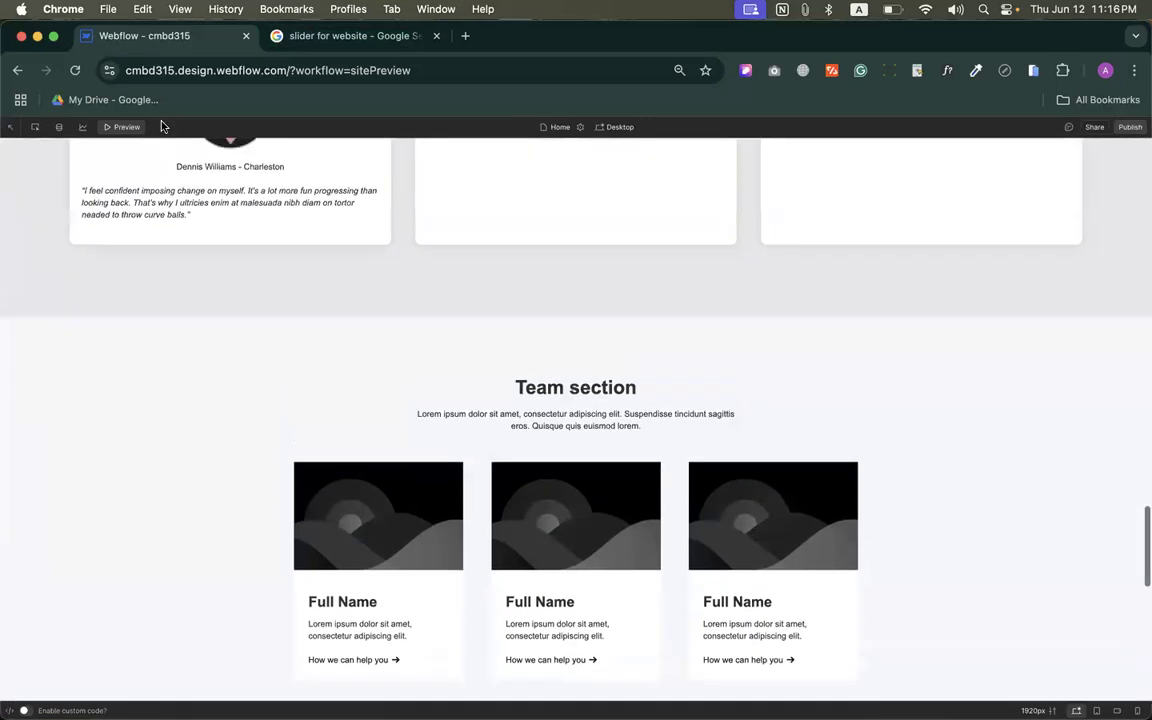
left_click(123, 126)
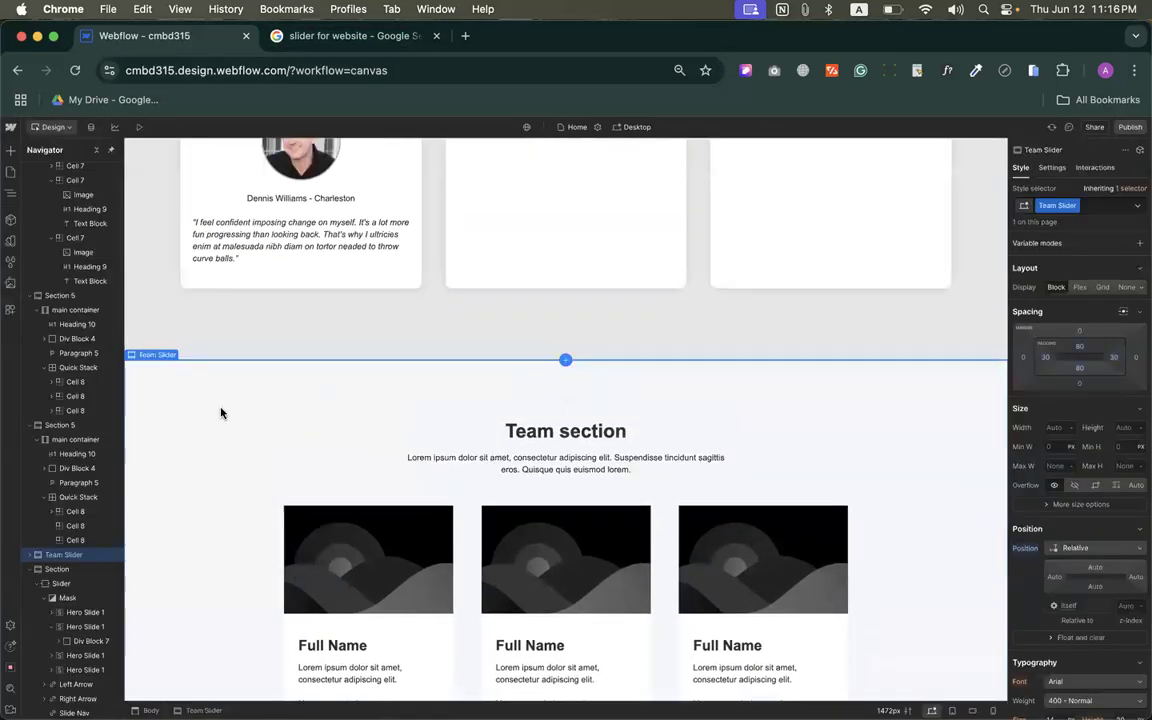
Step: Delete the Team Slider section and select the overlay Div Block in the first hero slide
key("Delete")
scroll(334, 442, "down", 4)
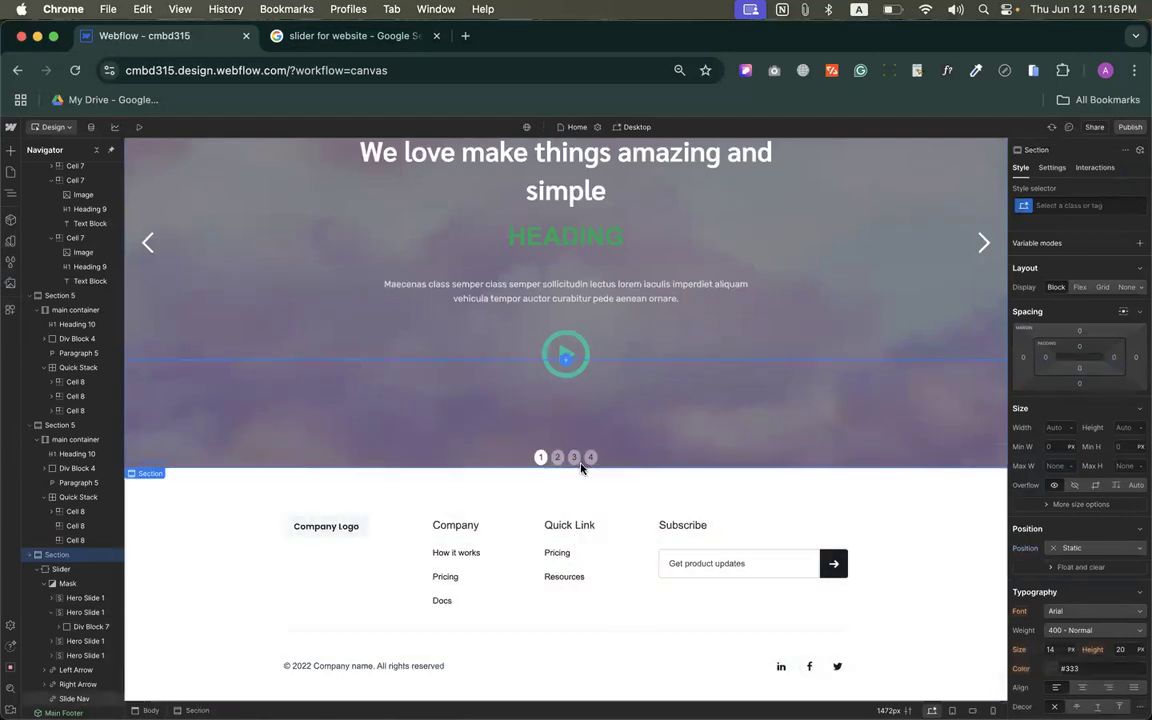
left_click(565, 455)
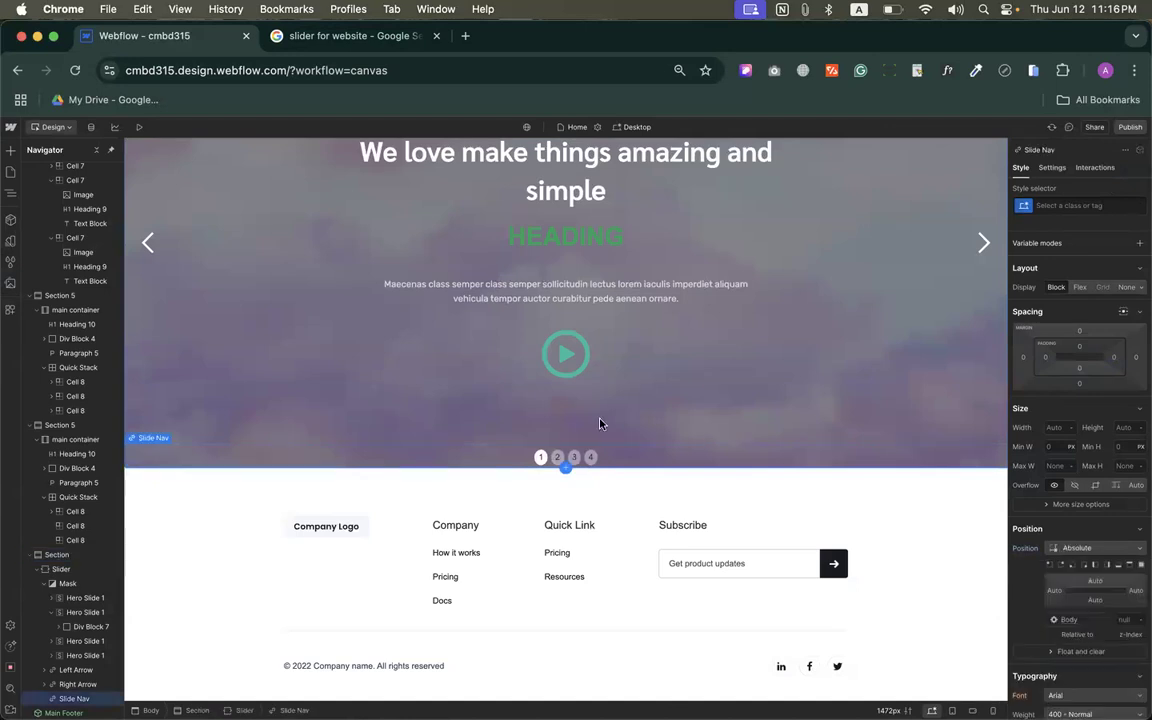
left_click(643, 386)
scroll(656, 391, "up", 3)
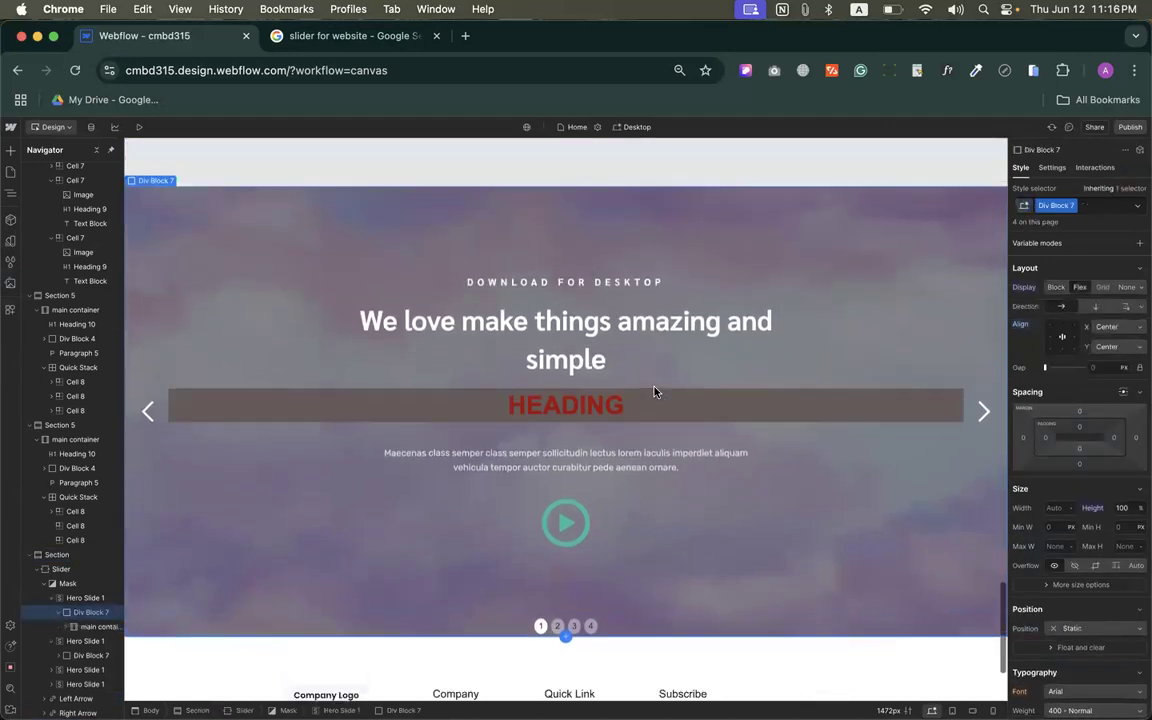
Step: Add a new section between the pricing table and the testimonial cards and place a container inside it
scroll(654, 391, "up", 10)
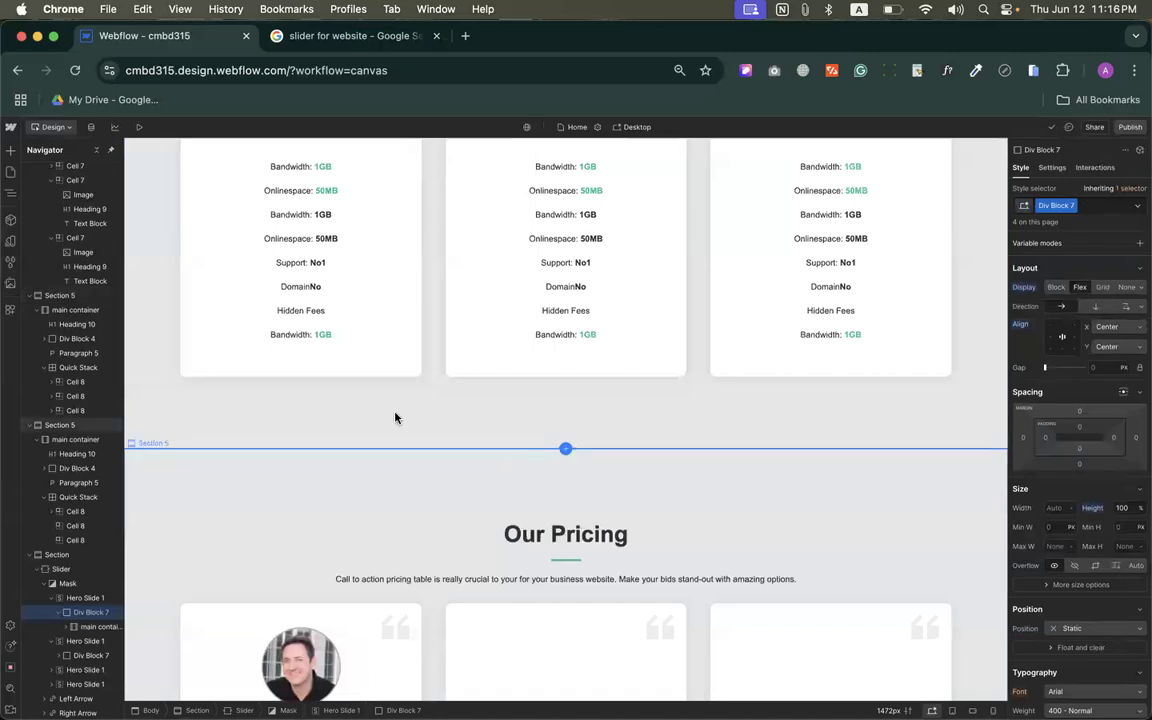
left_click(10, 149)
left_click_drag(48, 252, 483, 447)
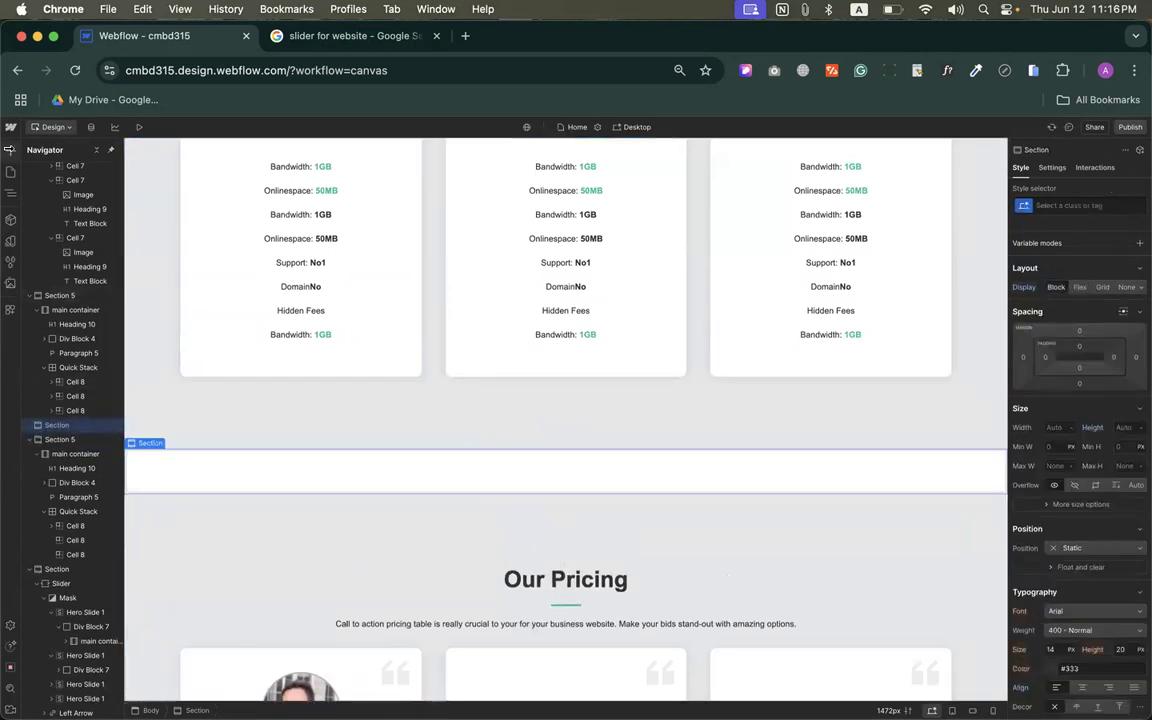
left_click(10, 149)
left_click_drag(88, 247, 432, 470)
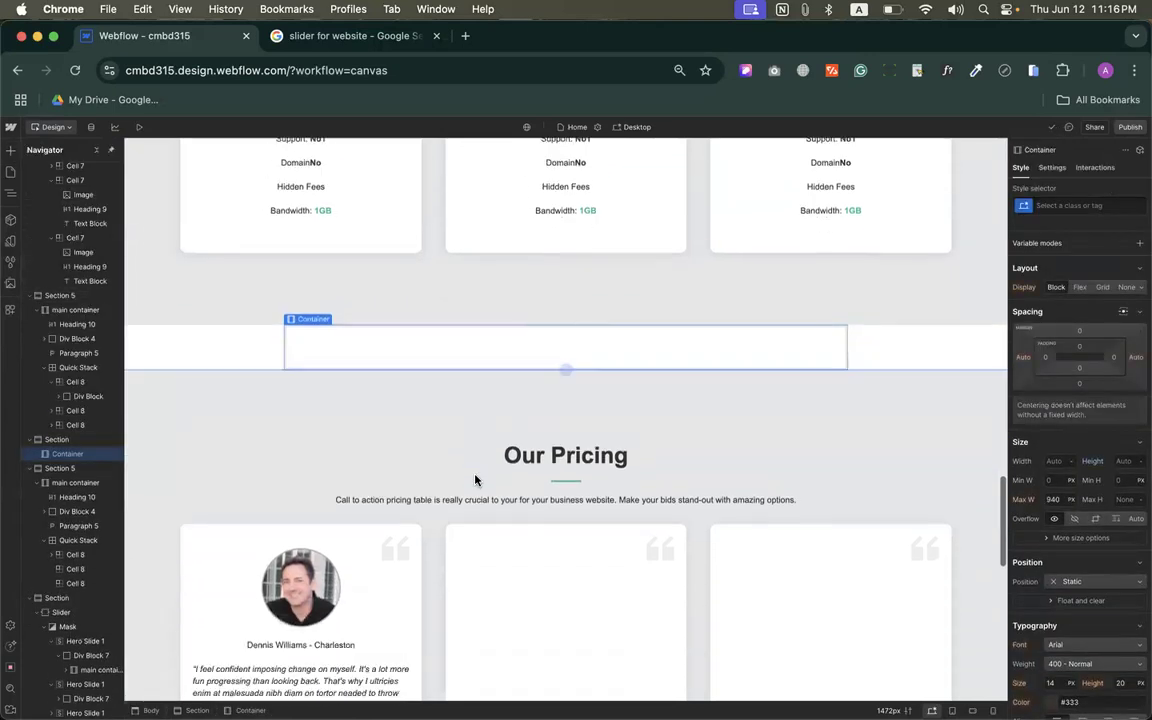
Step: Apply the existing main container class to the new container
scroll(475, 480, "down", 2)
left_click(1063, 204)
type("main")
left_click(1042, 275)
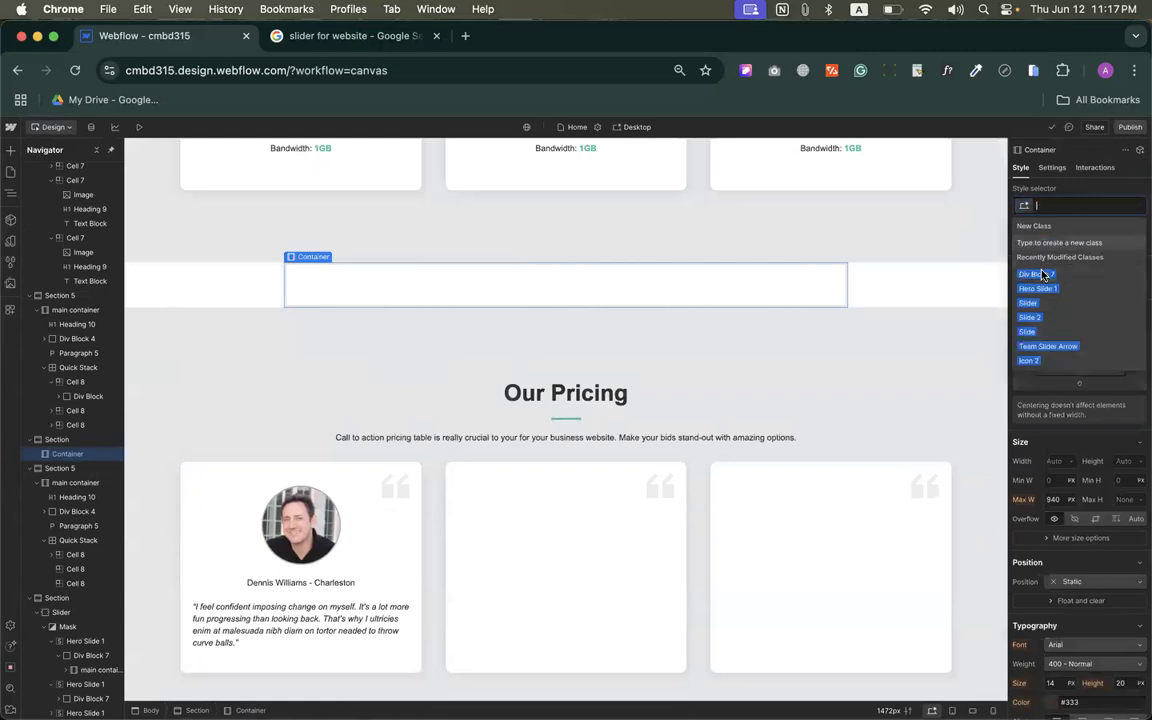
Step: Add a two-column Quick Stack inside the new main container
scroll(398, 290, "up", 2)
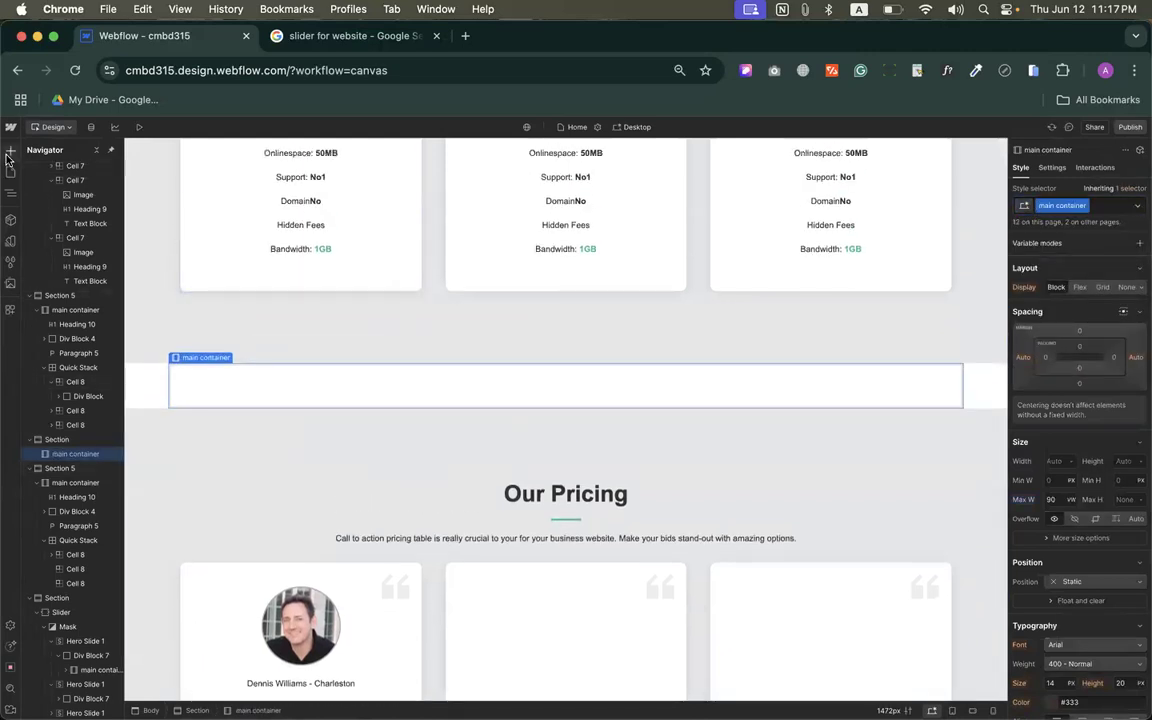
left_click(10, 151)
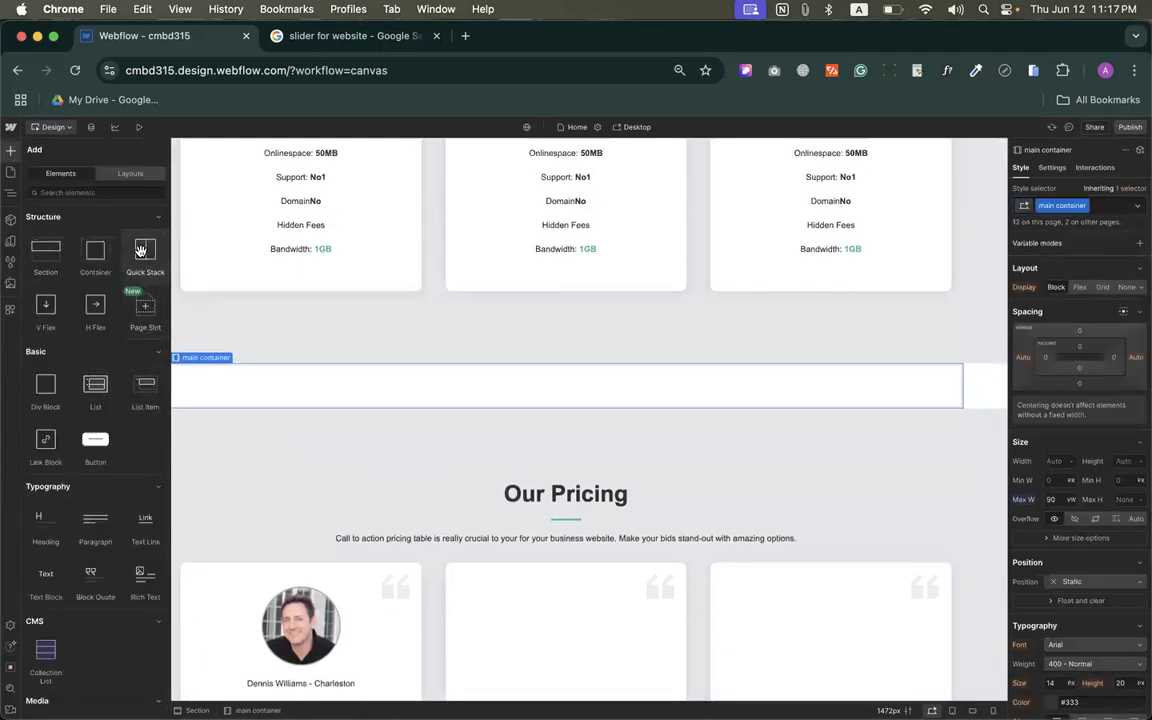
left_click_drag(141, 250, 420, 392)
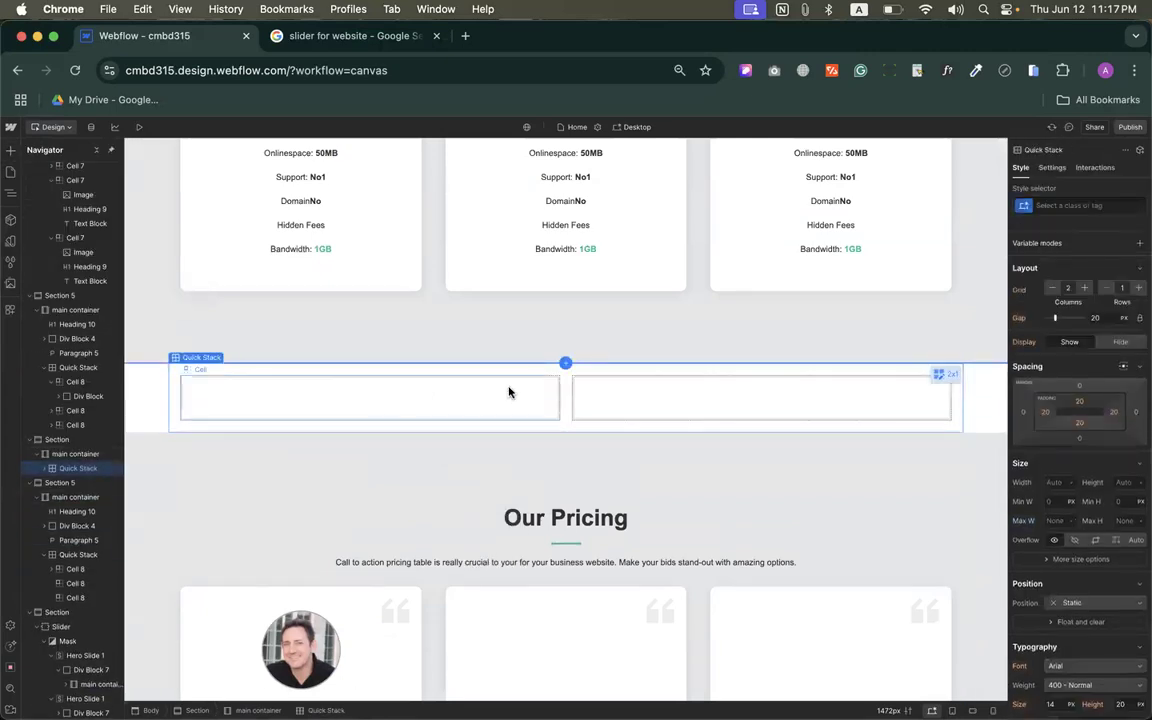
Step: Switch to the Google Images results for "slider for website" and look through the slider examples
left_click(465, 36)
left_click(380, 36)
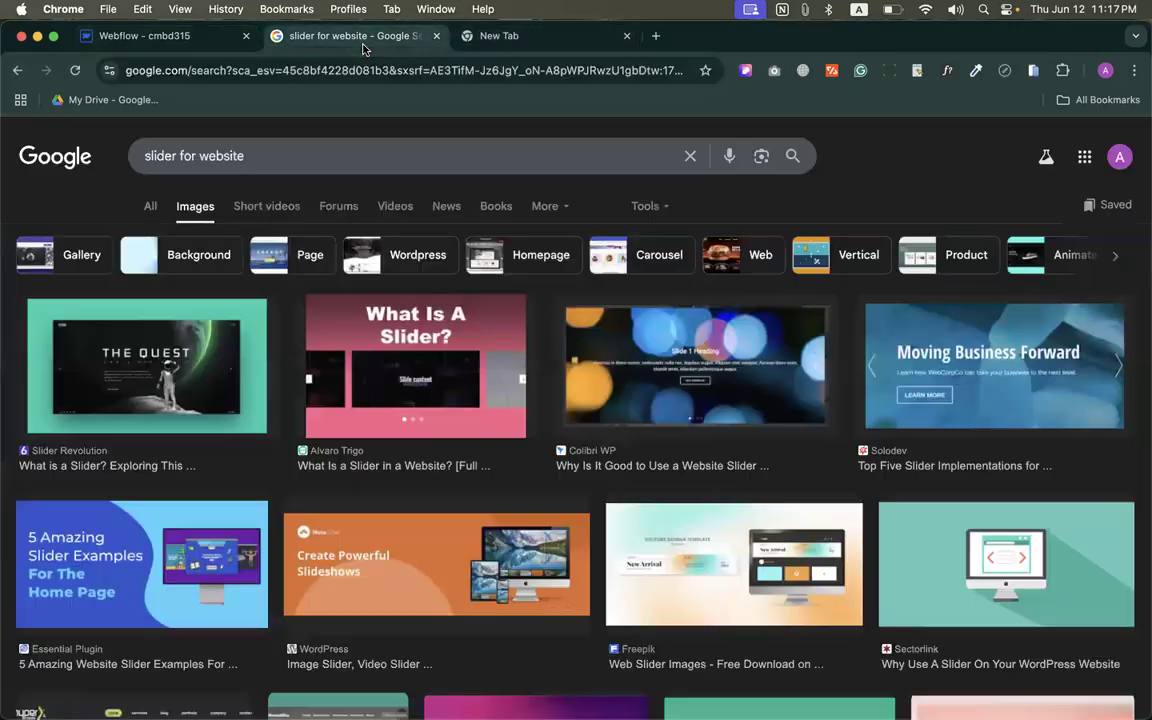
scroll(685, 408, "down", 10)
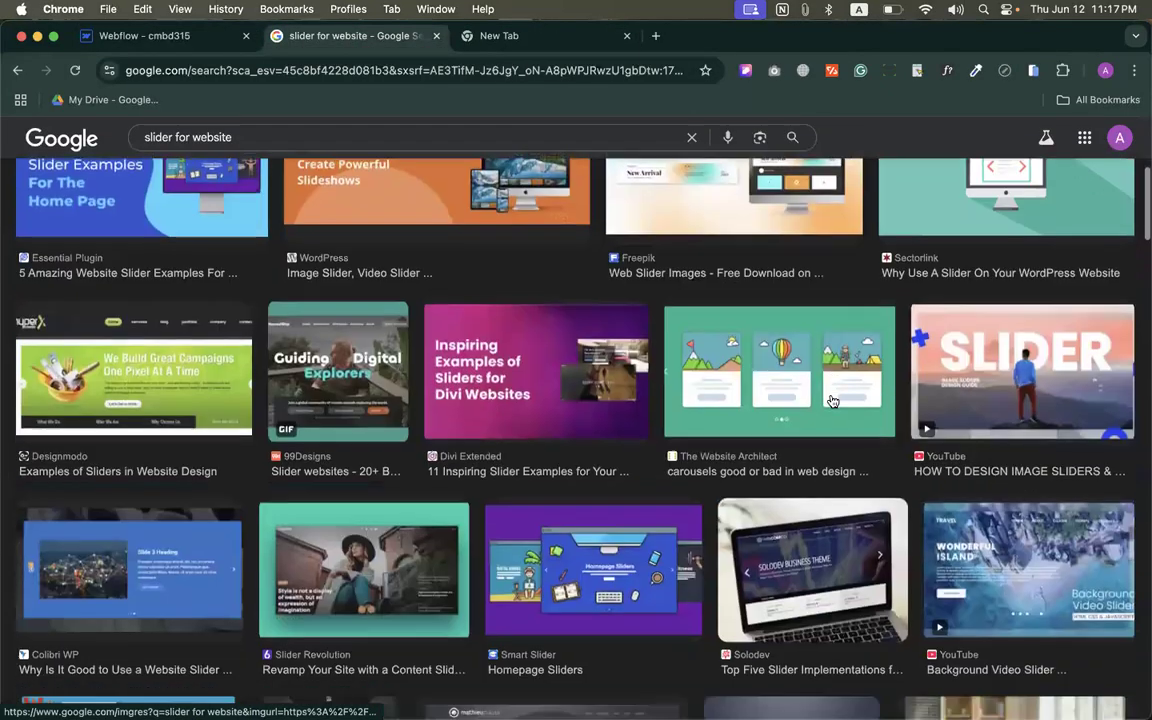
scroll(747, 355, "up", 3)
scroll(830, 400, "up", 6)
scroll(735, 341, "down", 2)
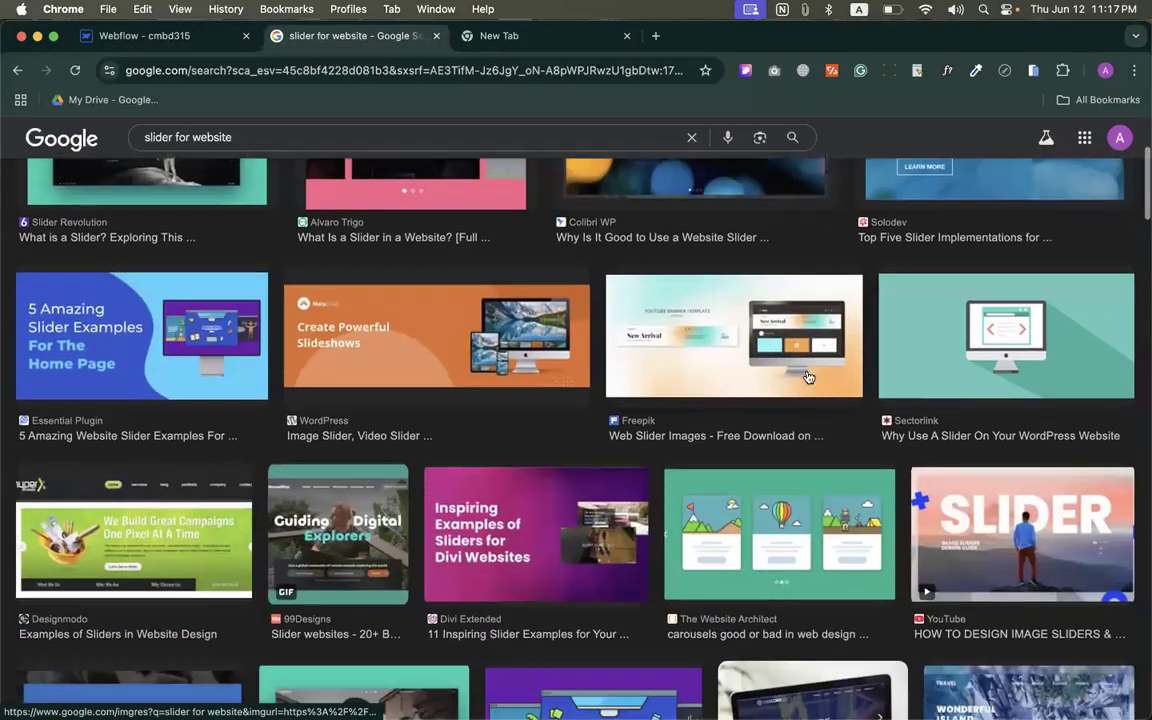
Step: Open the Freepik "Web Slider Images" result and browse its related images
left_click(735, 341)
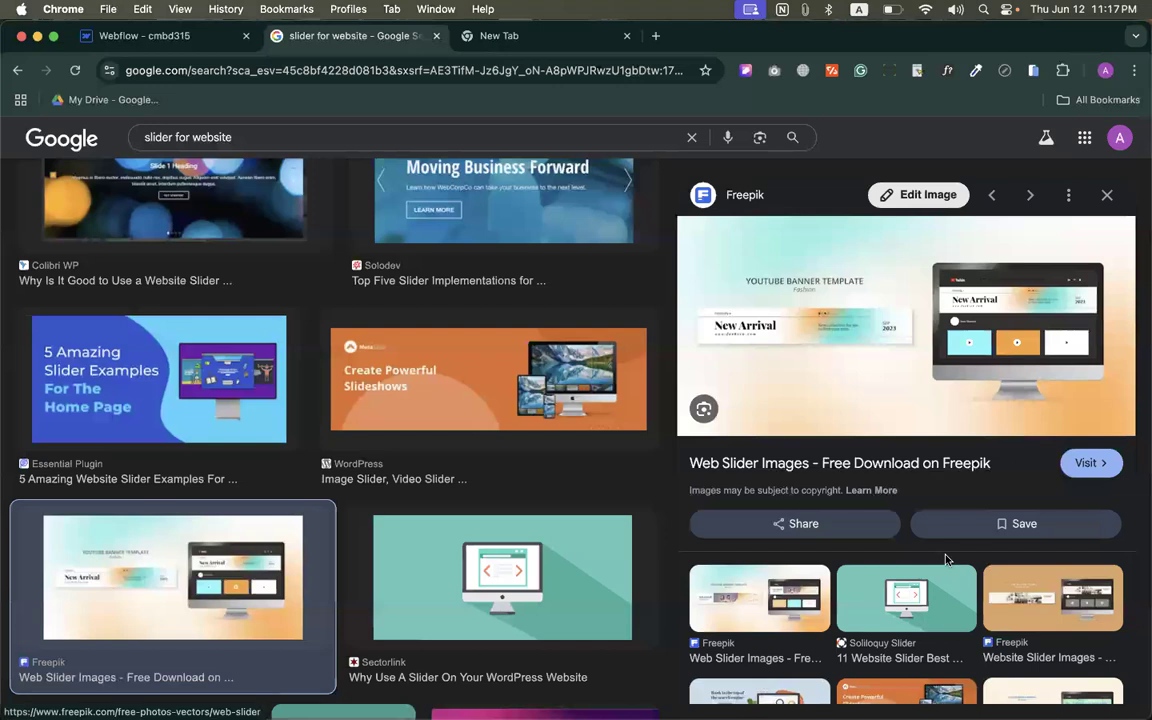
scroll(735, 508, "down", 3)
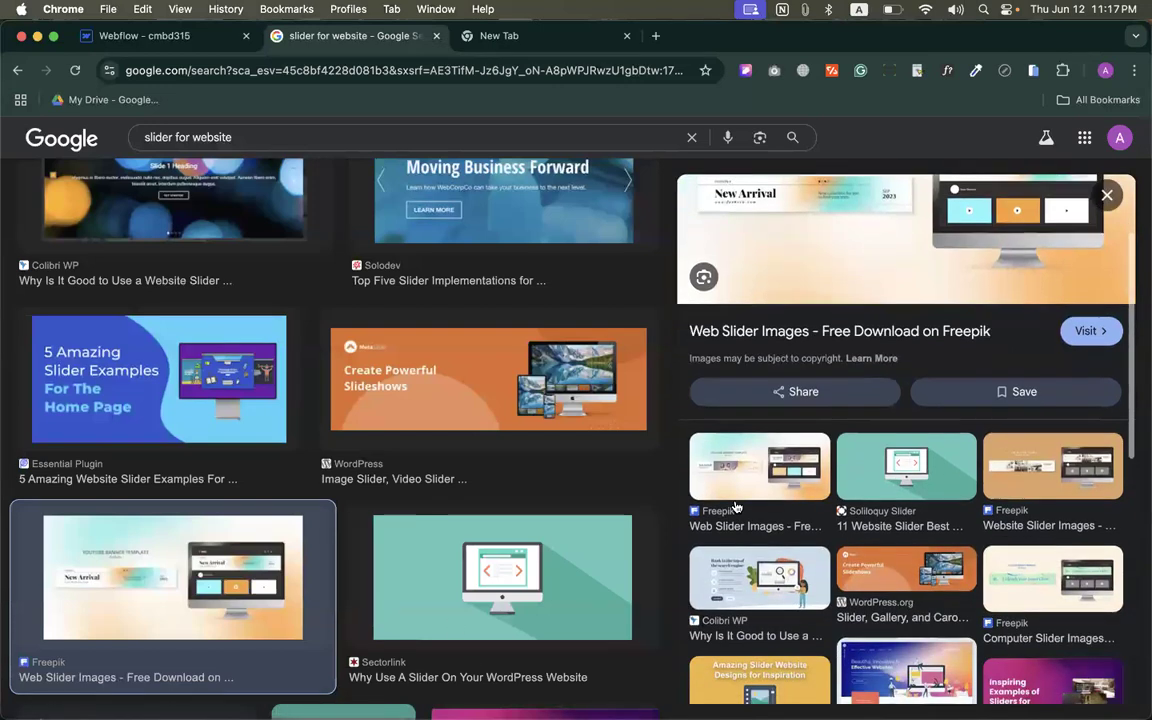
scroll(508, 458, "down", 5)
scroll(930, 552, "down", 2)
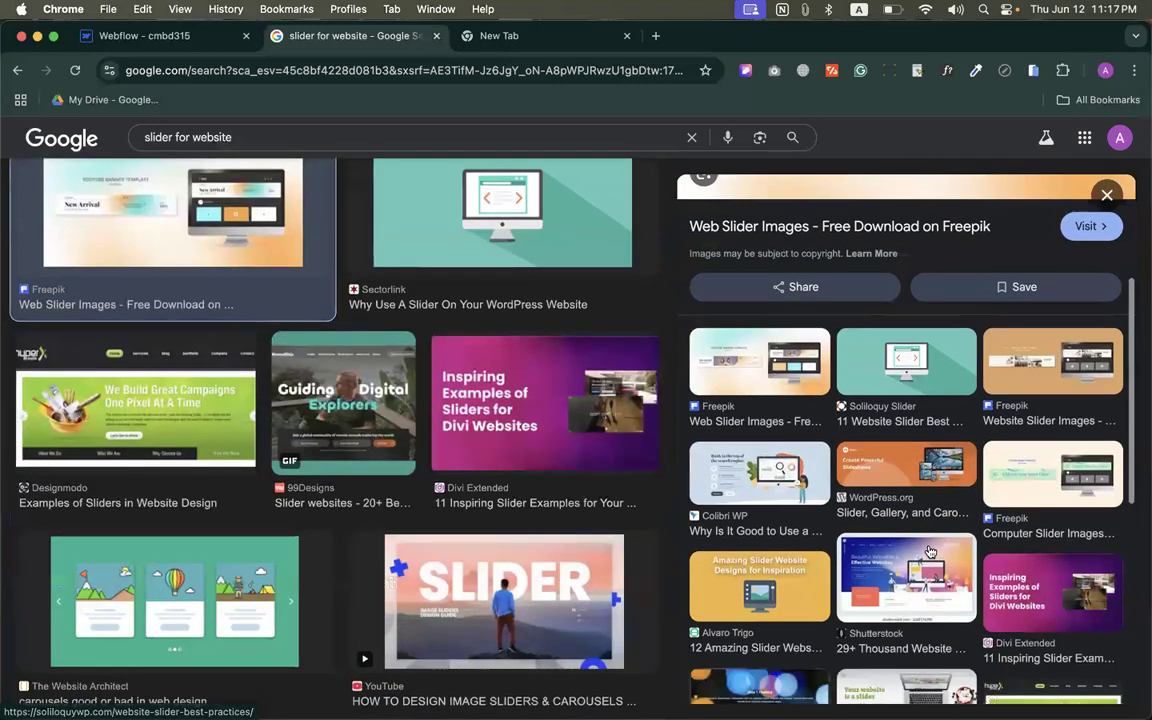
scroll(930, 552, "down", 2)
scroll(1107, 291, "up", 6)
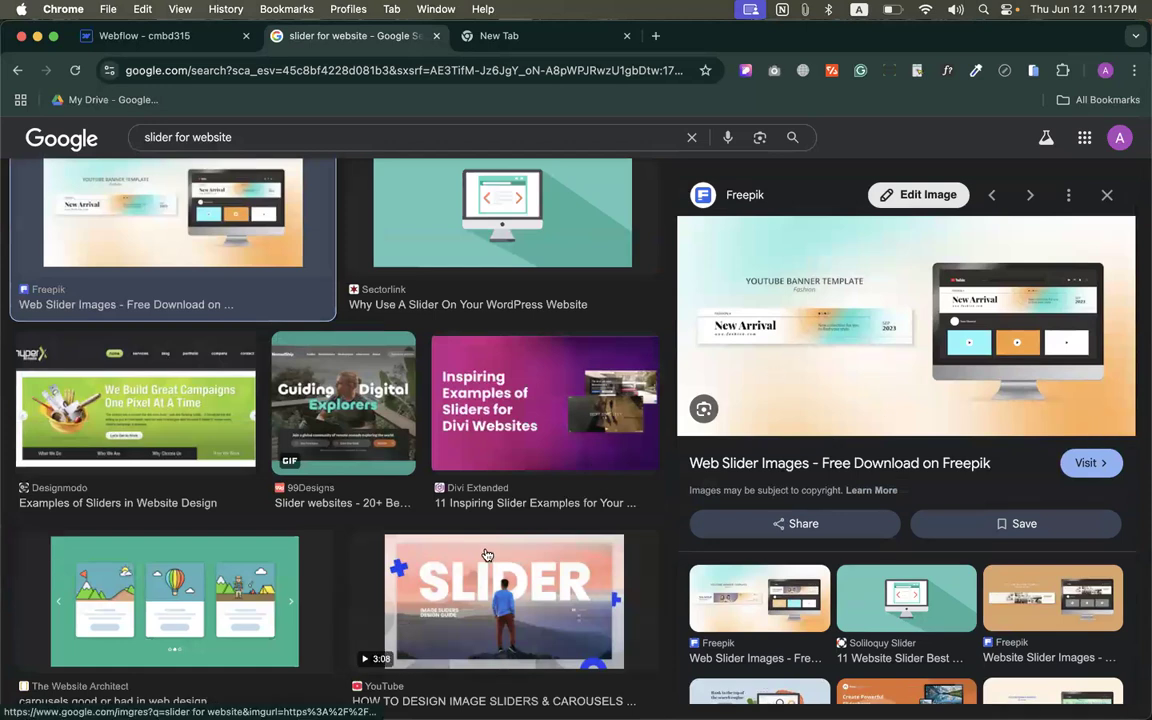
Step: Preview the YouTube result on designing image sliders and carousels, look through more slider examples, and close the preview
left_click(440, 600)
scroll(856, 318, "down", 3)
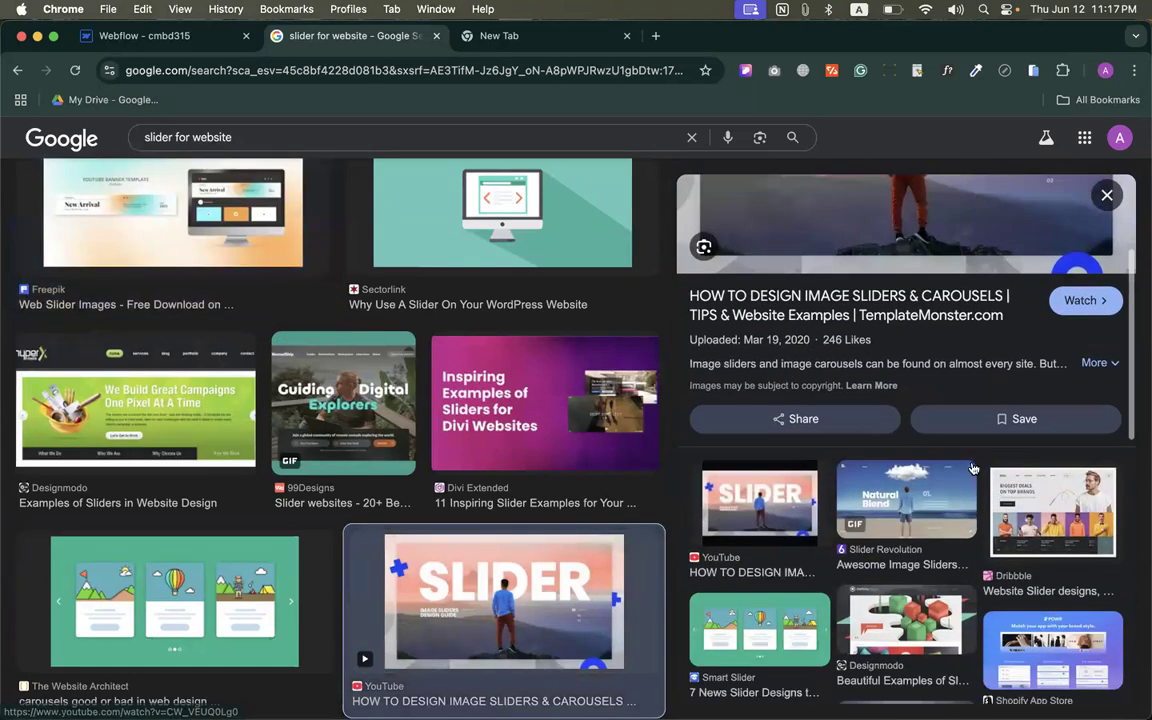
scroll(510, 483, "down", 5)
scroll(510, 483, "down", 2)
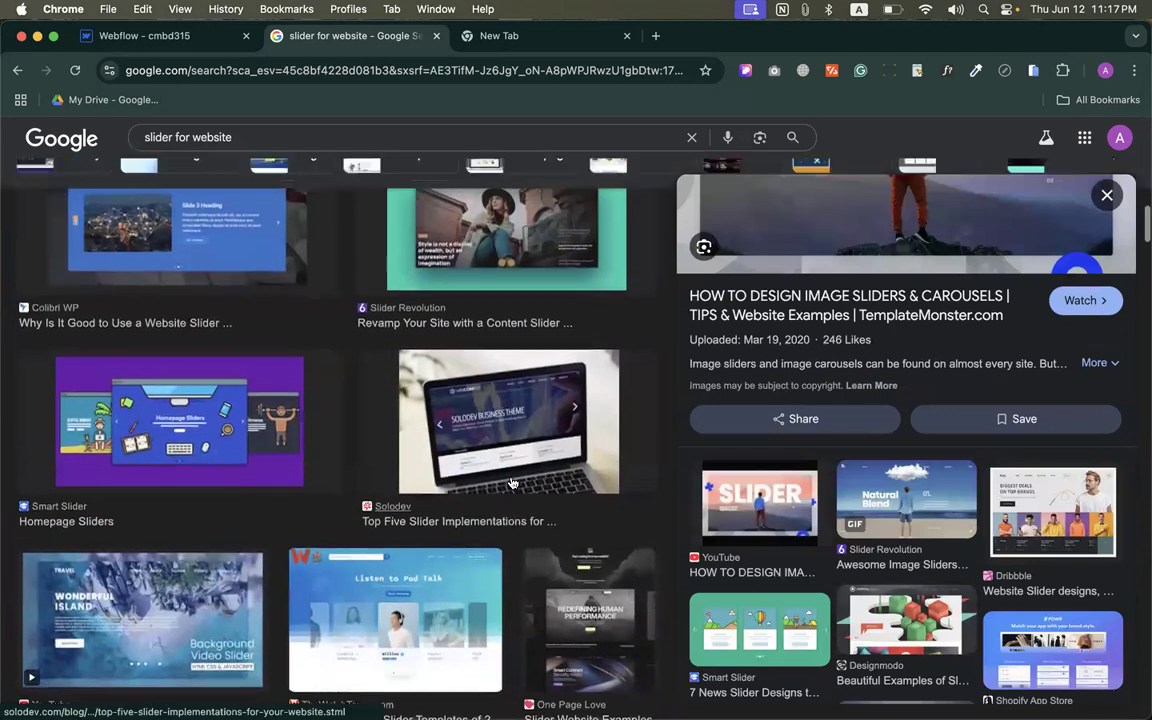
scroll(480, 450, "up", 10)
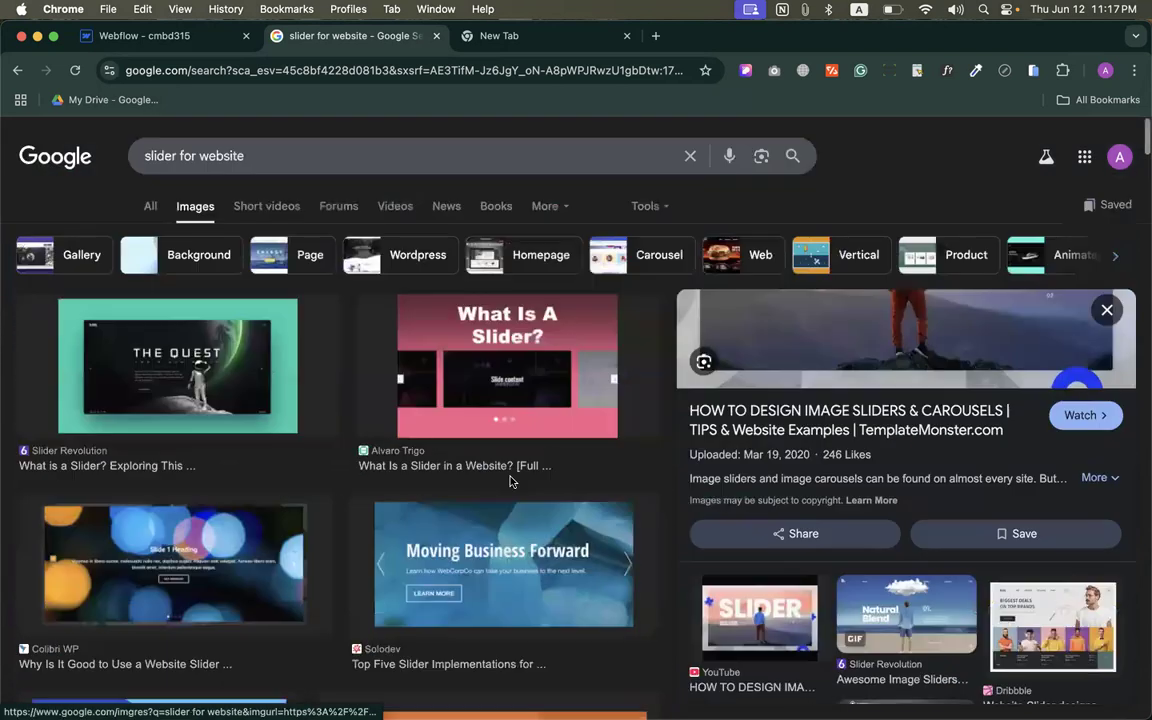
left_click(1107, 310)
scroll(622, 535, "up", 3)
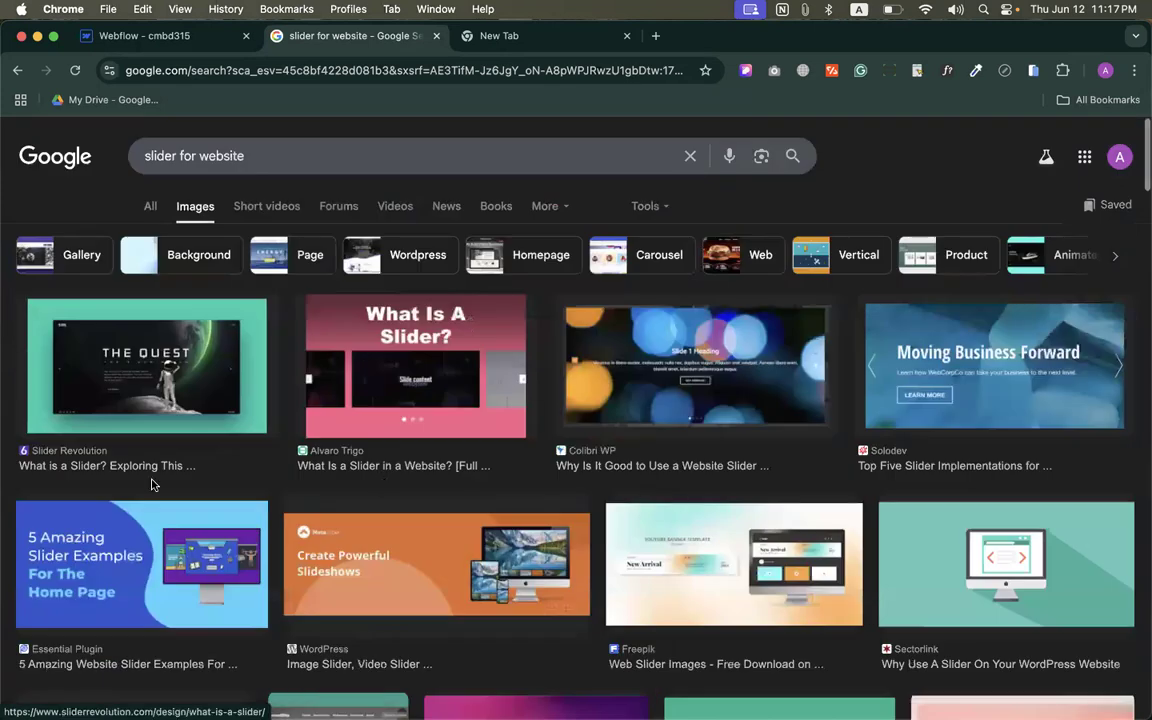
Step: Preview the Colibri WP website slider result, close it, and switch to the Webflow project
left_click(651, 328)
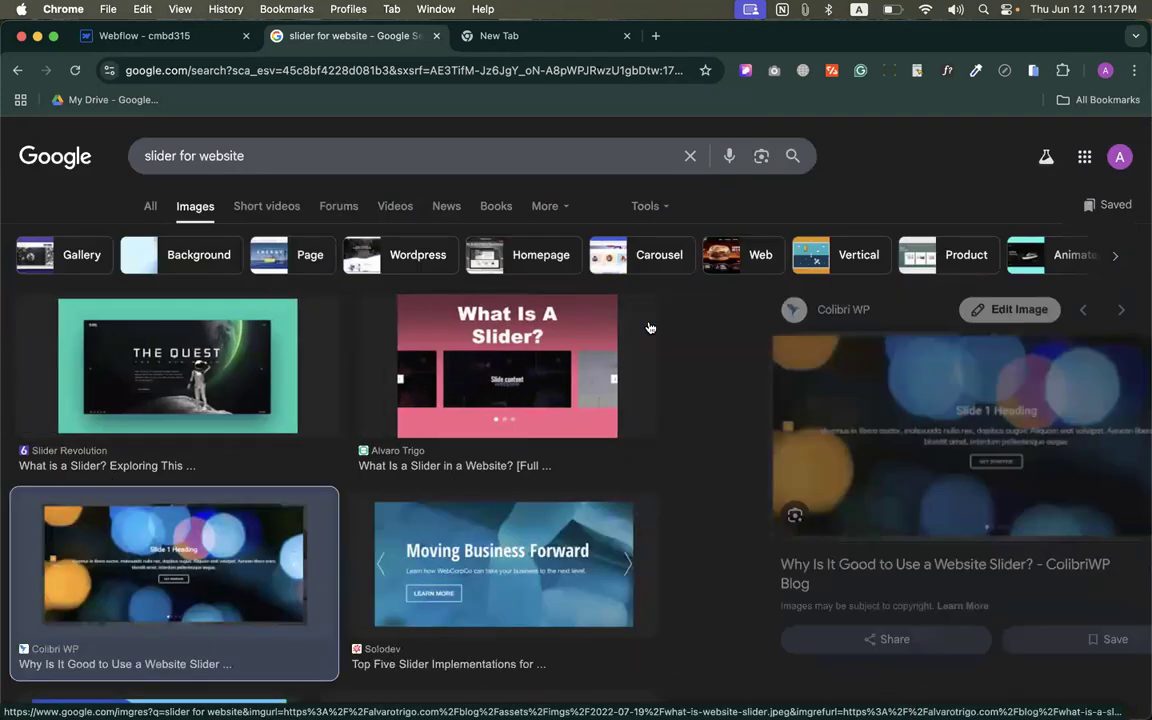
scroll(975, 535, "down", 4)
scroll(980, 470, "up", 5)
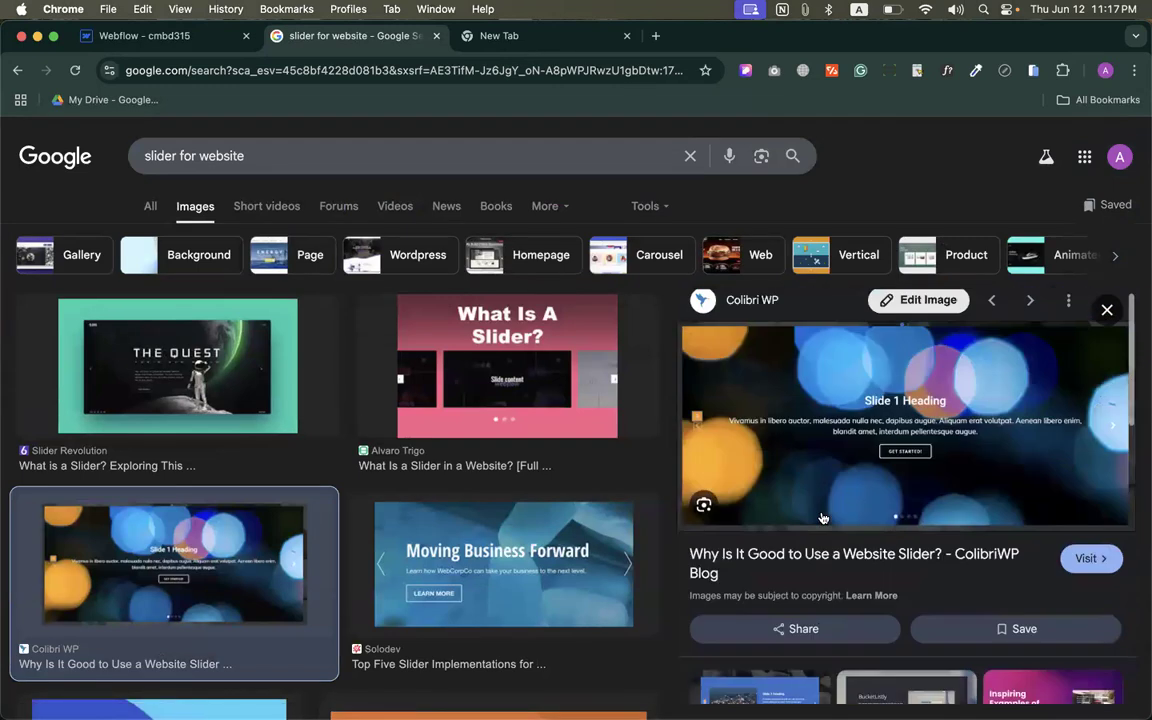
left_click(1106, 312)
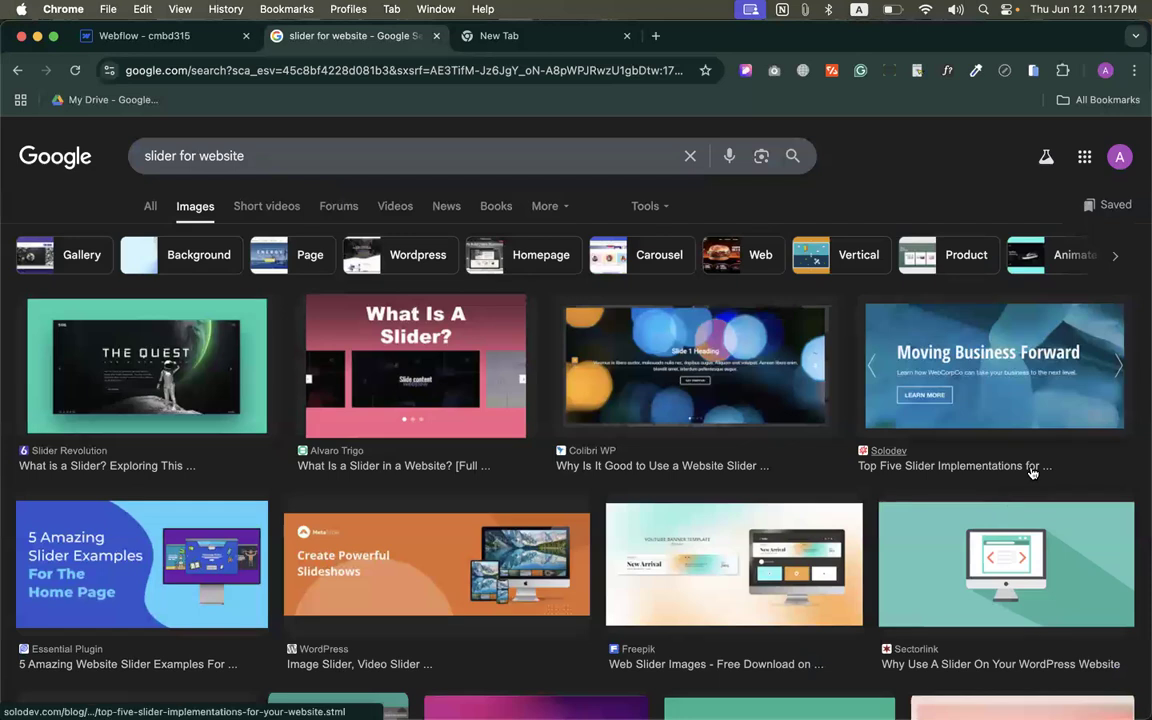
left_click(208, 38)
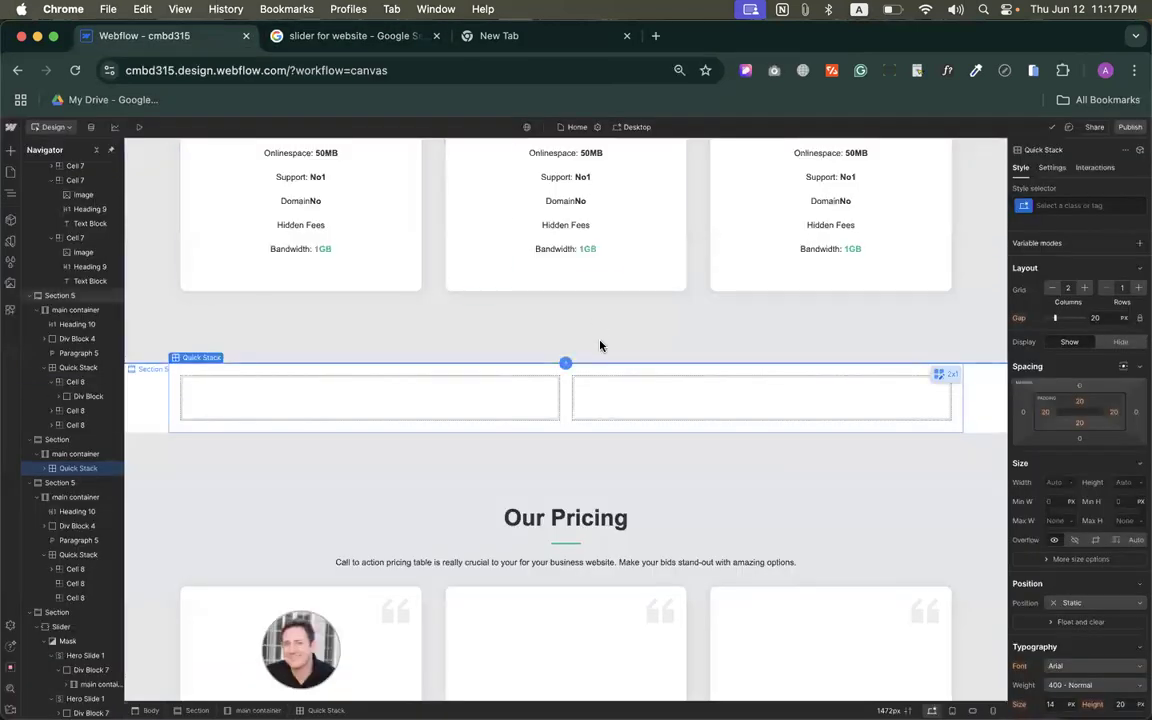
Step: Search Google Images for "image lightbox" in the empty browser tab and preview the WYSIWYG Web Builder lightbox gallery result
left_click(499, 36)
type("light")
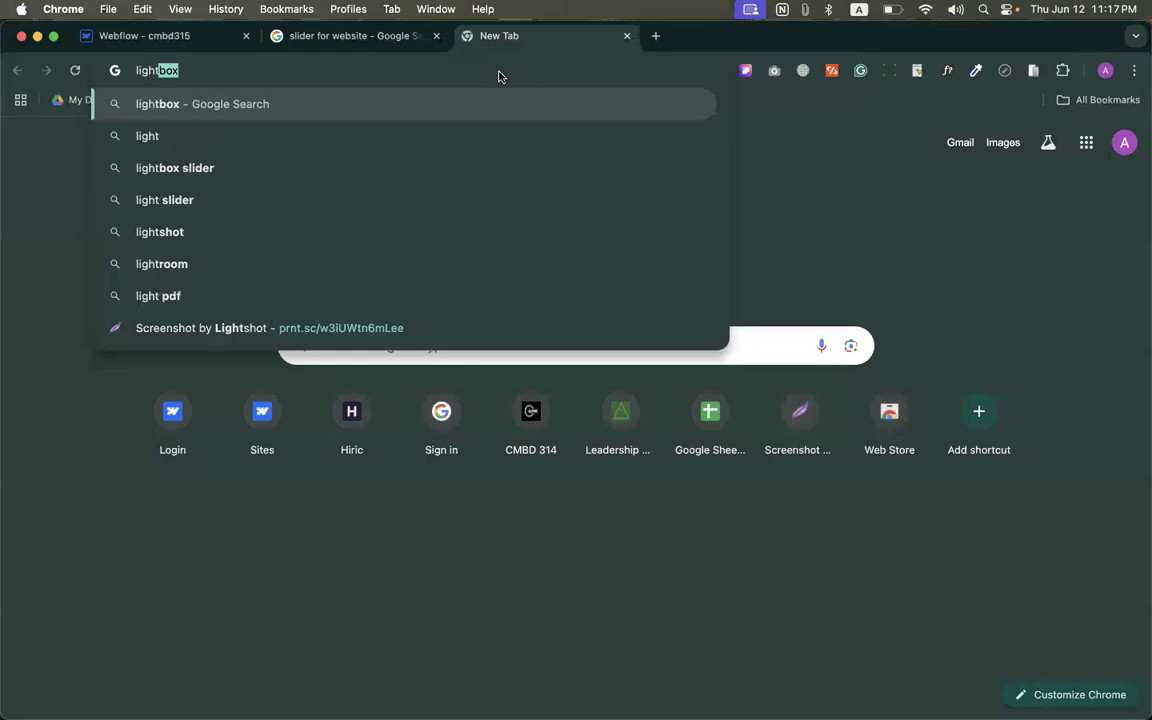
key("Right")
key("super+Left")
type("image")
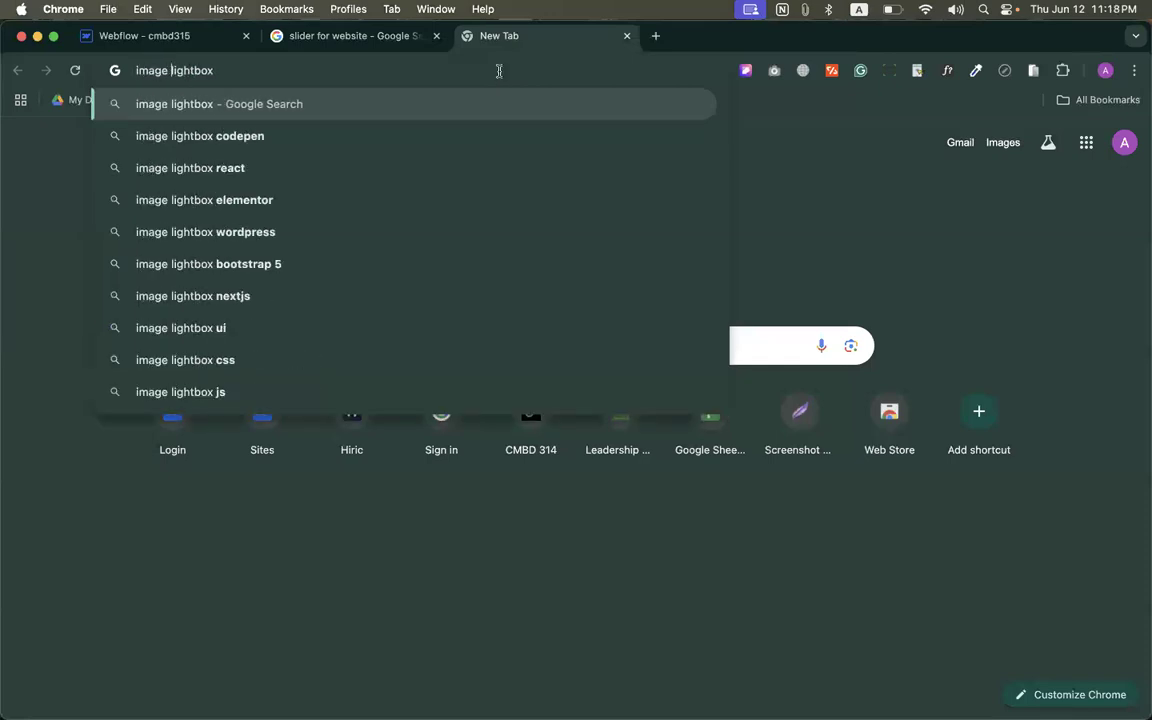
key("Return")
left_click(197, 207)
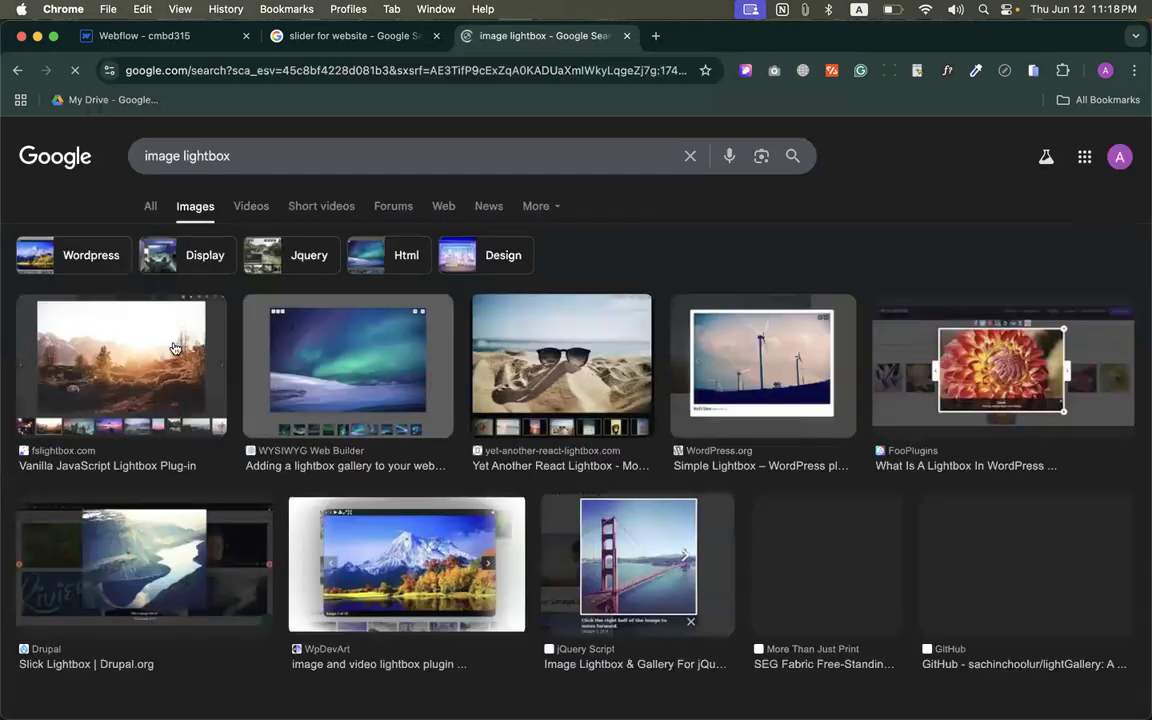
left_click(350, 362)
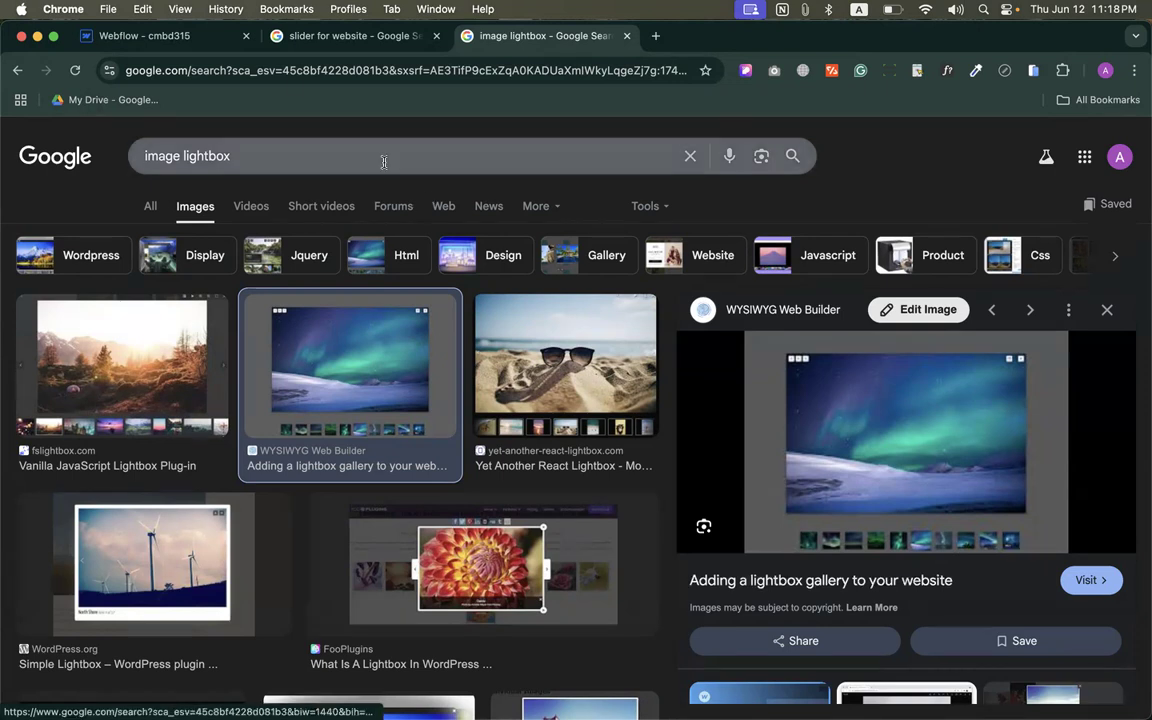
Step: Switch back to Webflow and expand the new section's Quick Stack to 3 columns and 4 rows
left_click(195, 36)
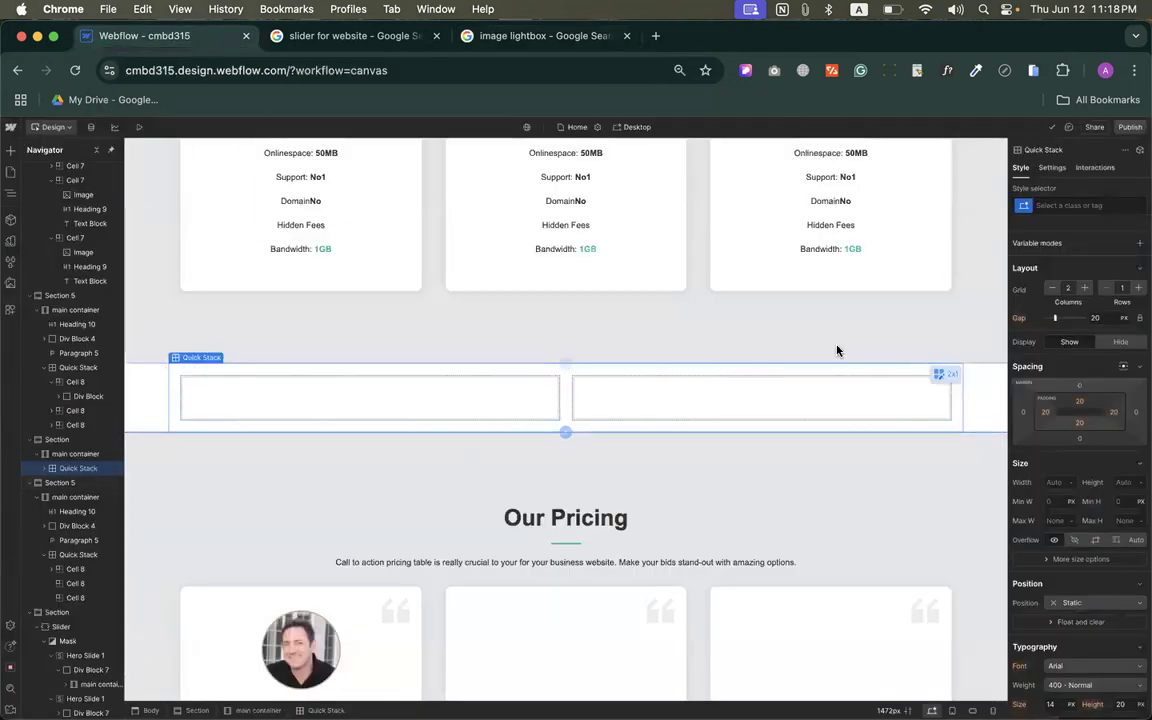
left_click(952, 376)
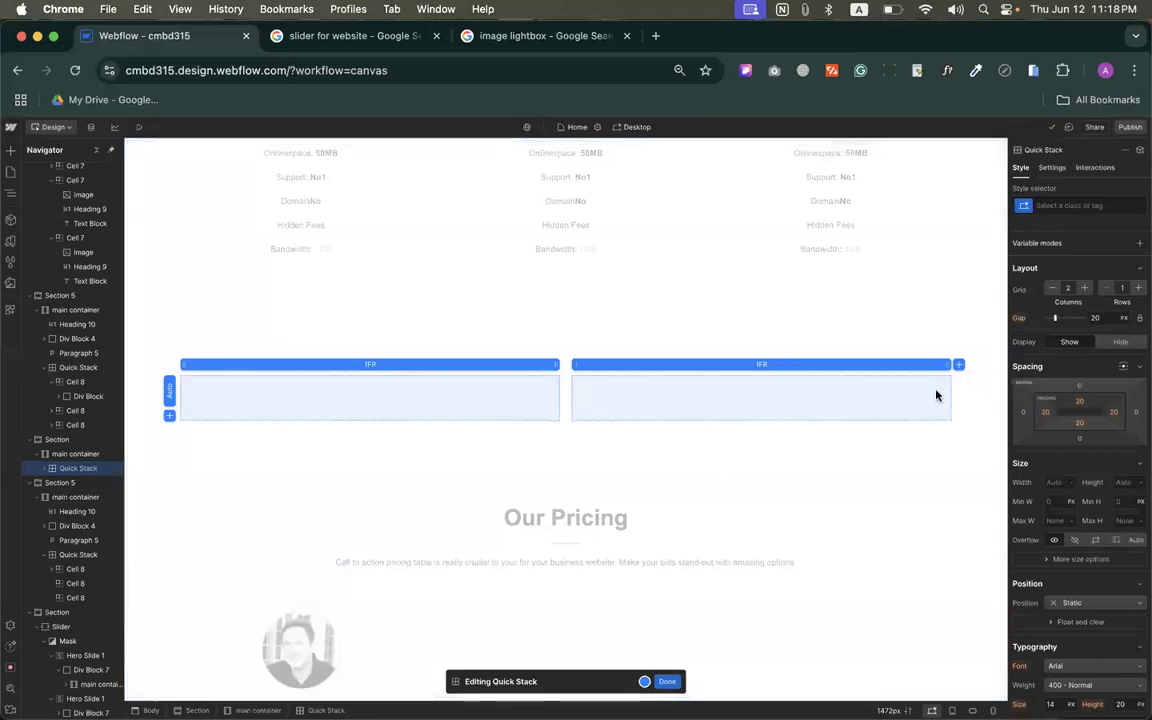
left_click(169, 417)
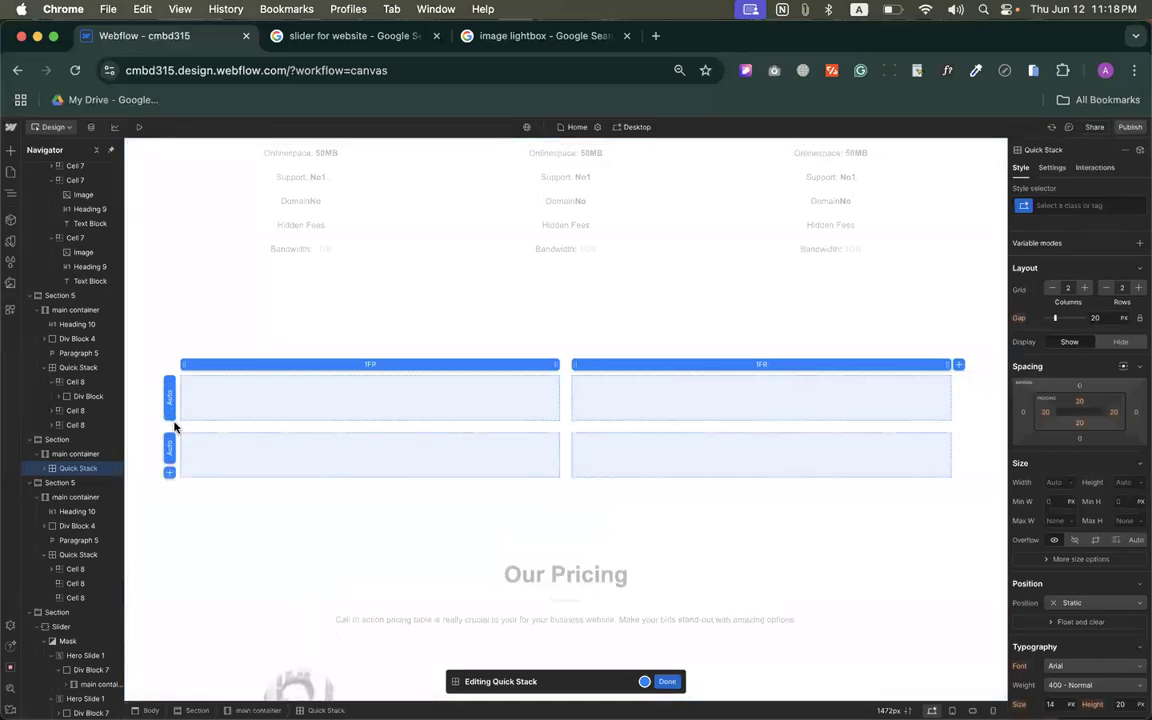
left_click(169, 472)
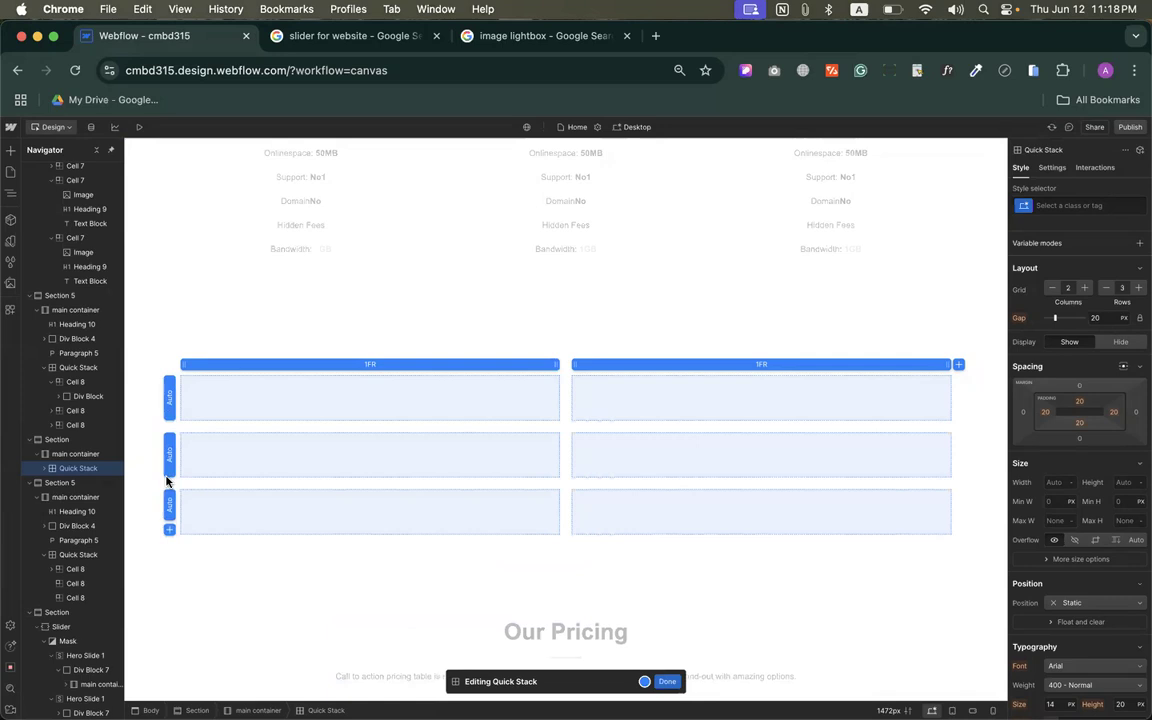
left_click(169, 529)
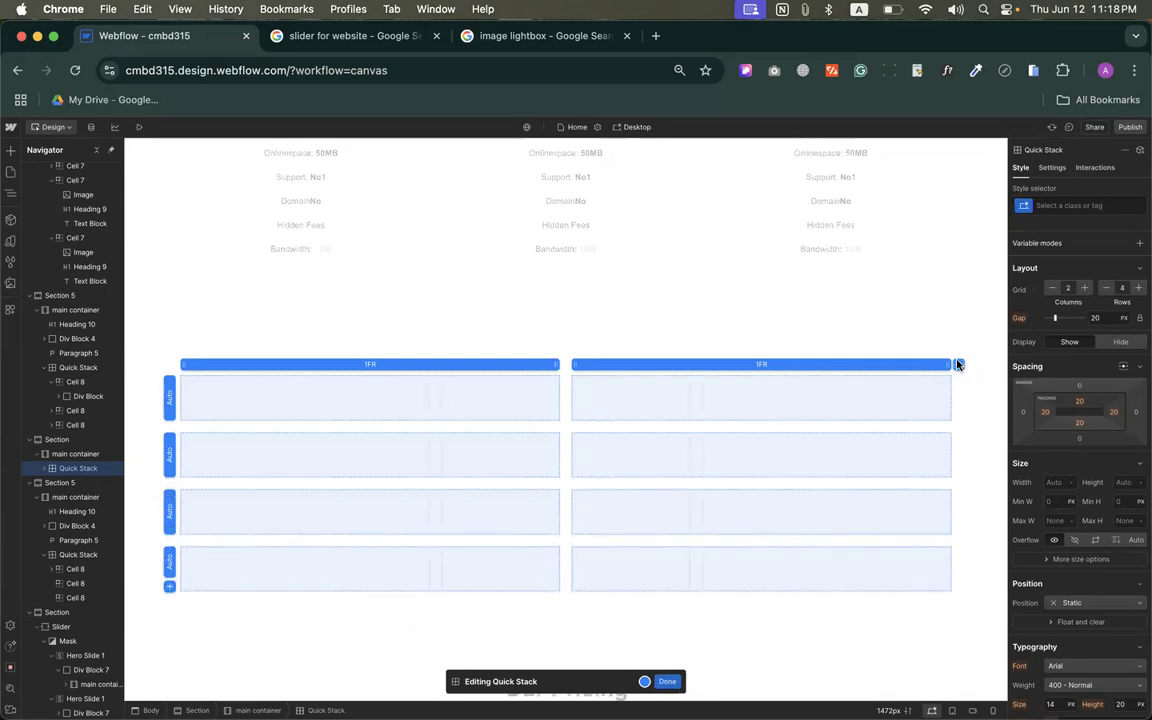
scroll(643, 483, "down", 1)
left_click(669, 684)
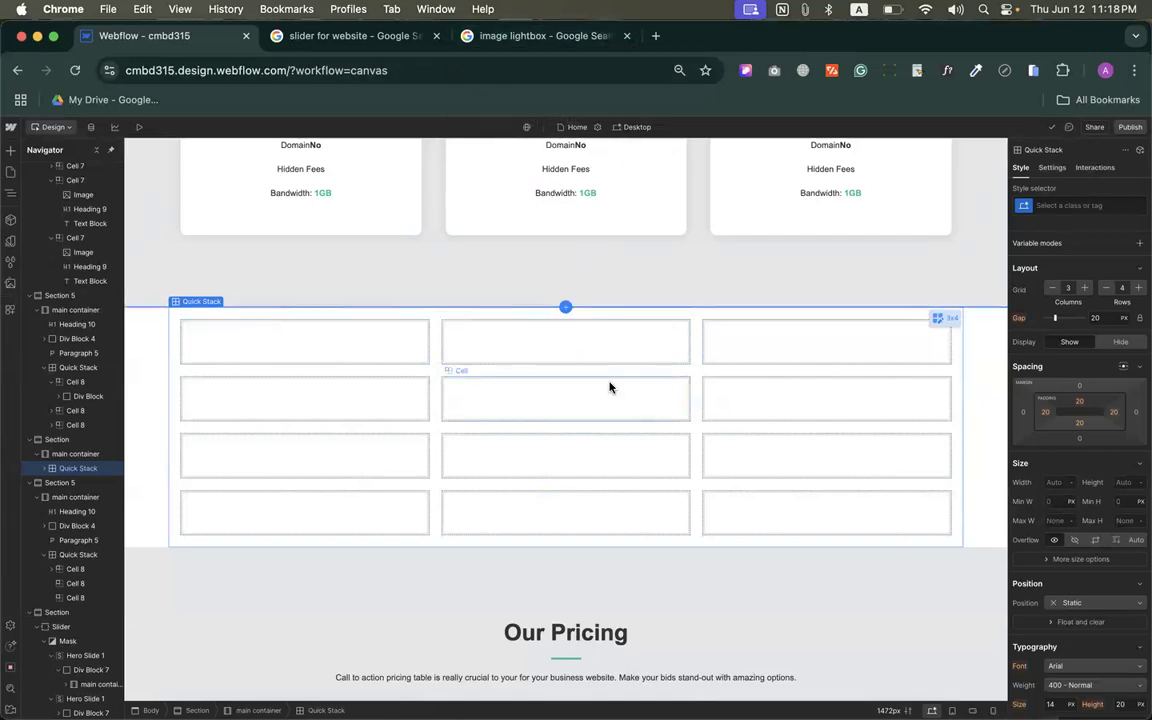
Step: Span the first cell of the Quick Stack's first row and the middle cell of its second row across two columns each
left_click(330, 343)
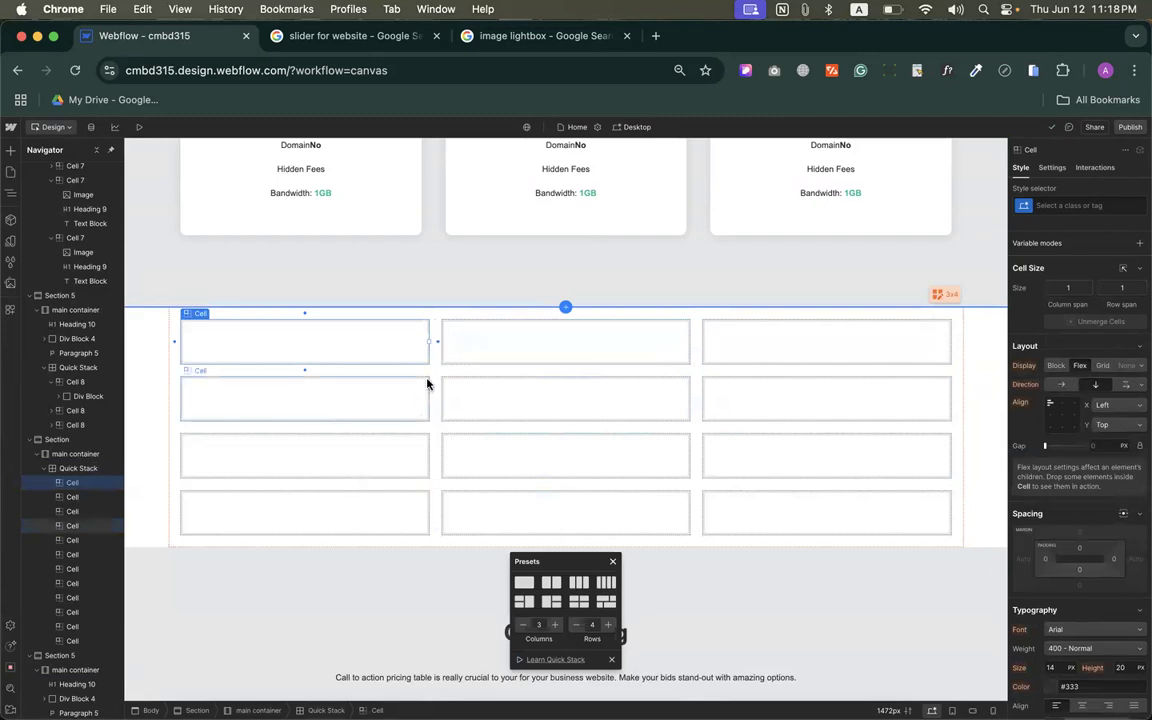
left_click_drag(437, 348, 450, 342)
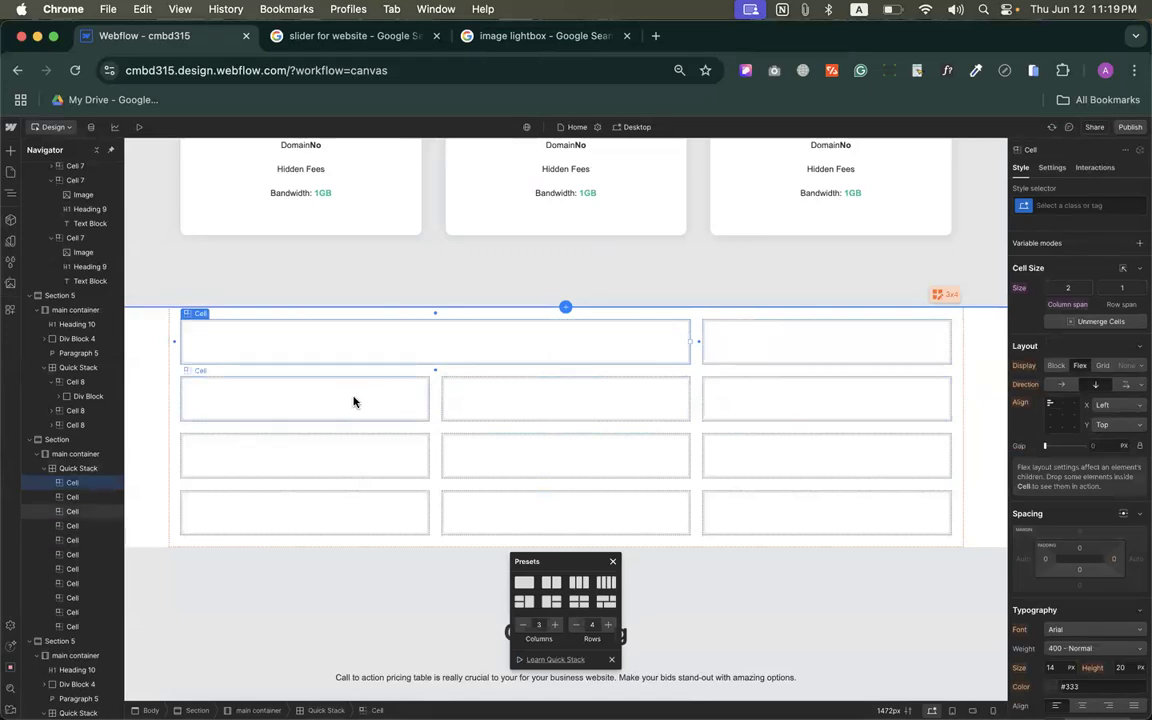
left_click(668, 401)
left_click_drag(699, 403, 710, 401)
Step: Merge the first two cells of the Quick Stack's third row and the last two cells of its fourth row
scroll(700, 403, "down", 2)
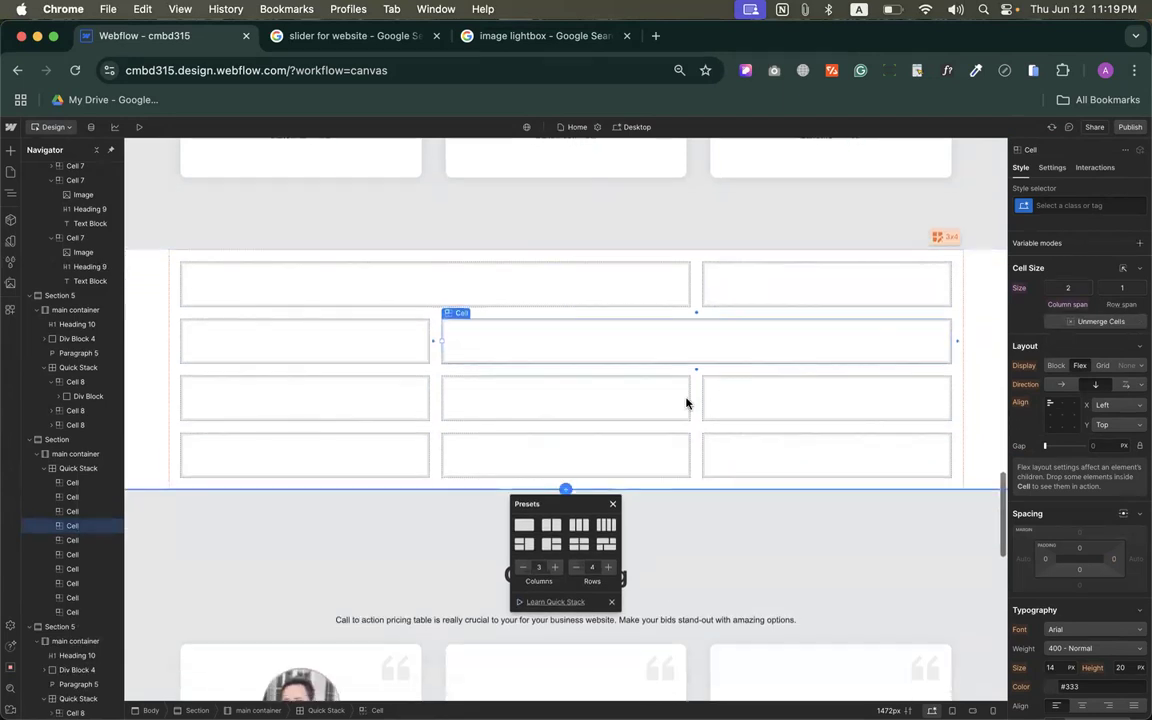
left_click(420, 399)
left_click_drag(429, 398, 455, 400)
left_click(710, 455)
left_click_drag(693, 458, 681, 458)
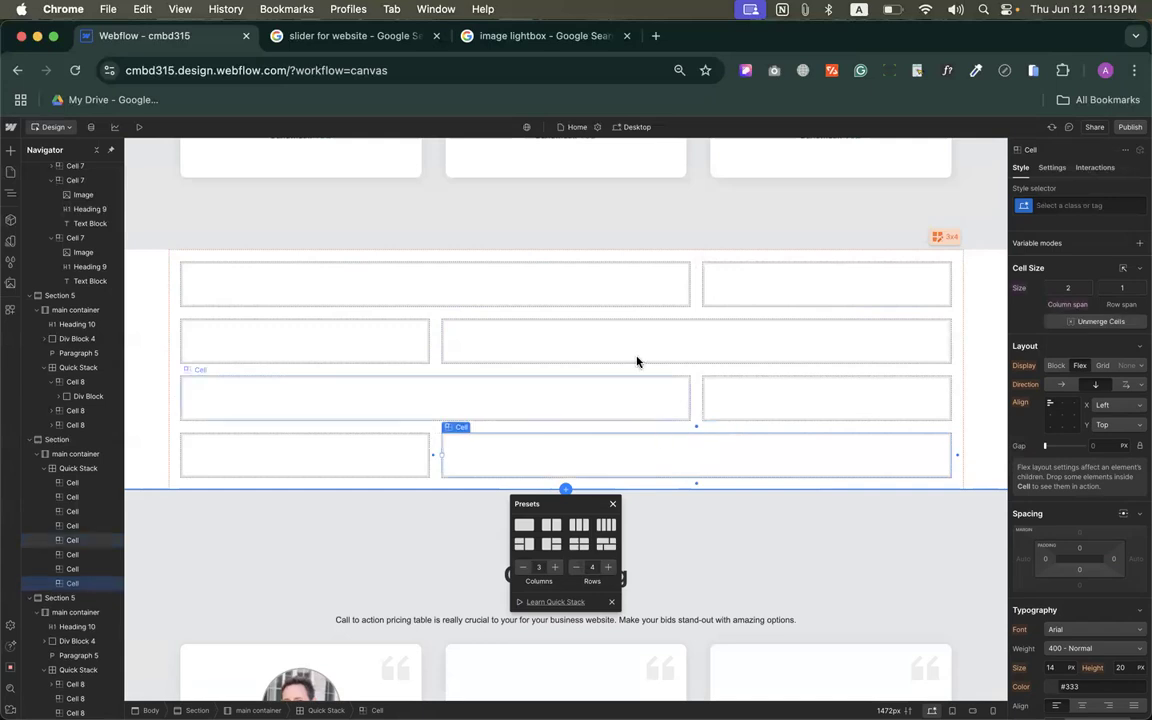
scroll(694, 386, "down", 1)
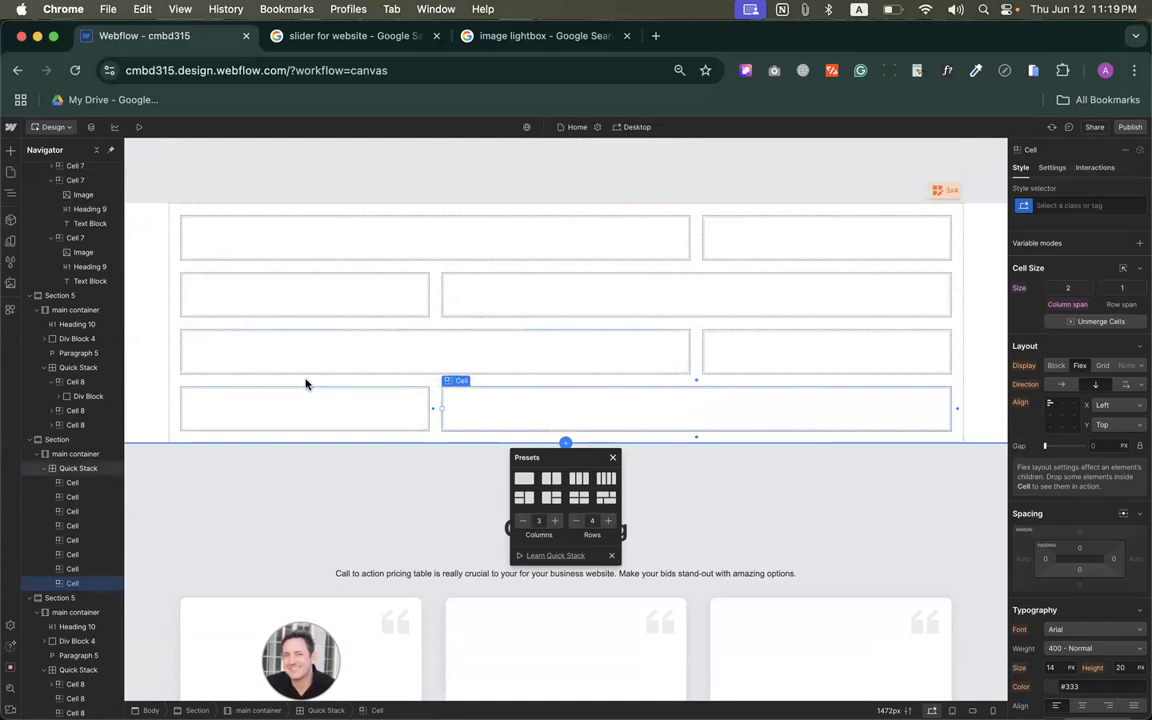
left_click(272, 408)
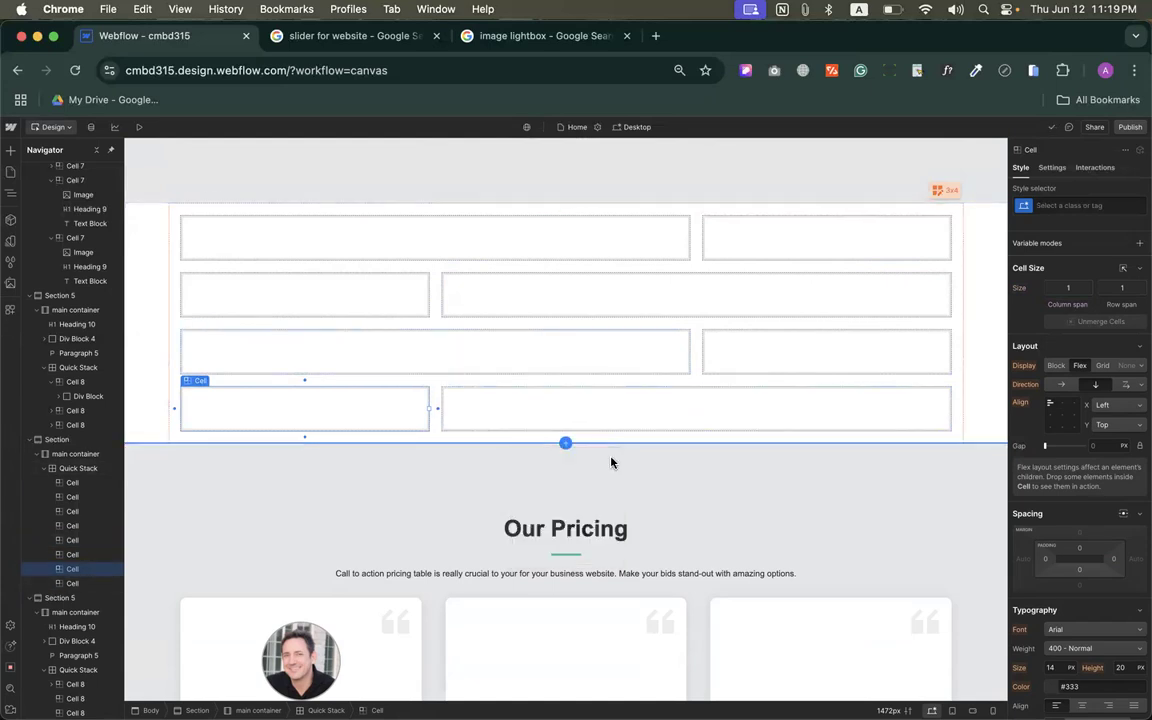
Step: Add a fifth row to the empty Quick Stack and extend the fourth row's first cell down over two rows
left_click(945, 193)
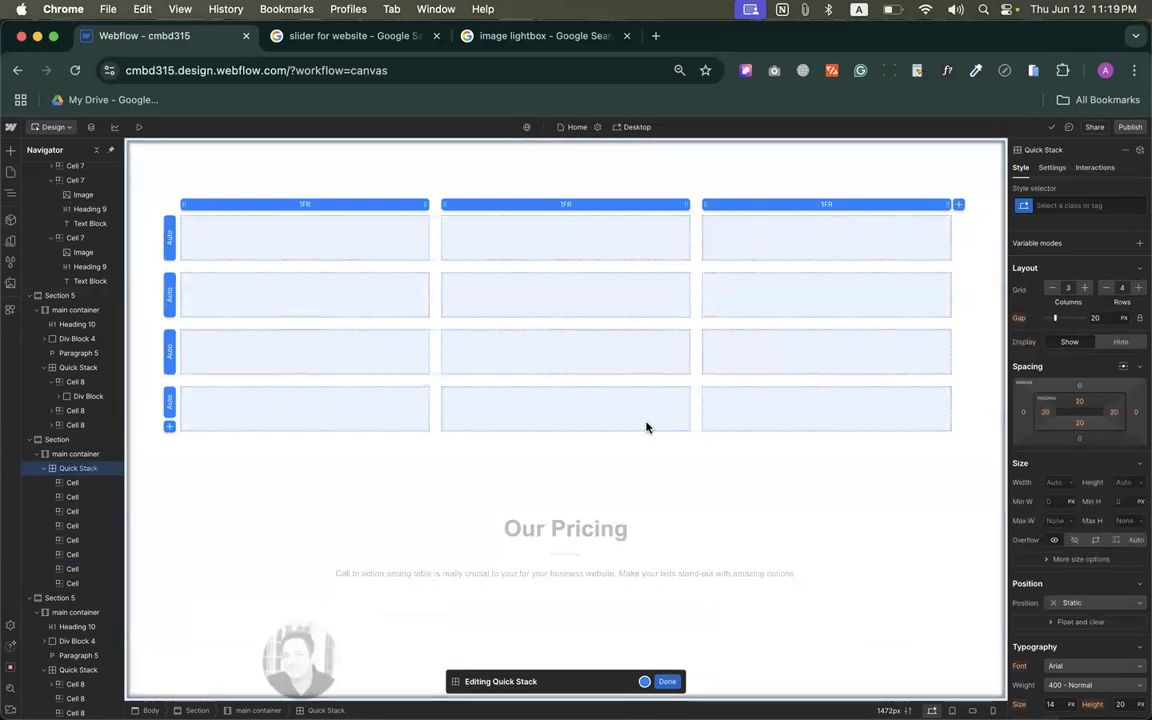
left_click(170, 427)
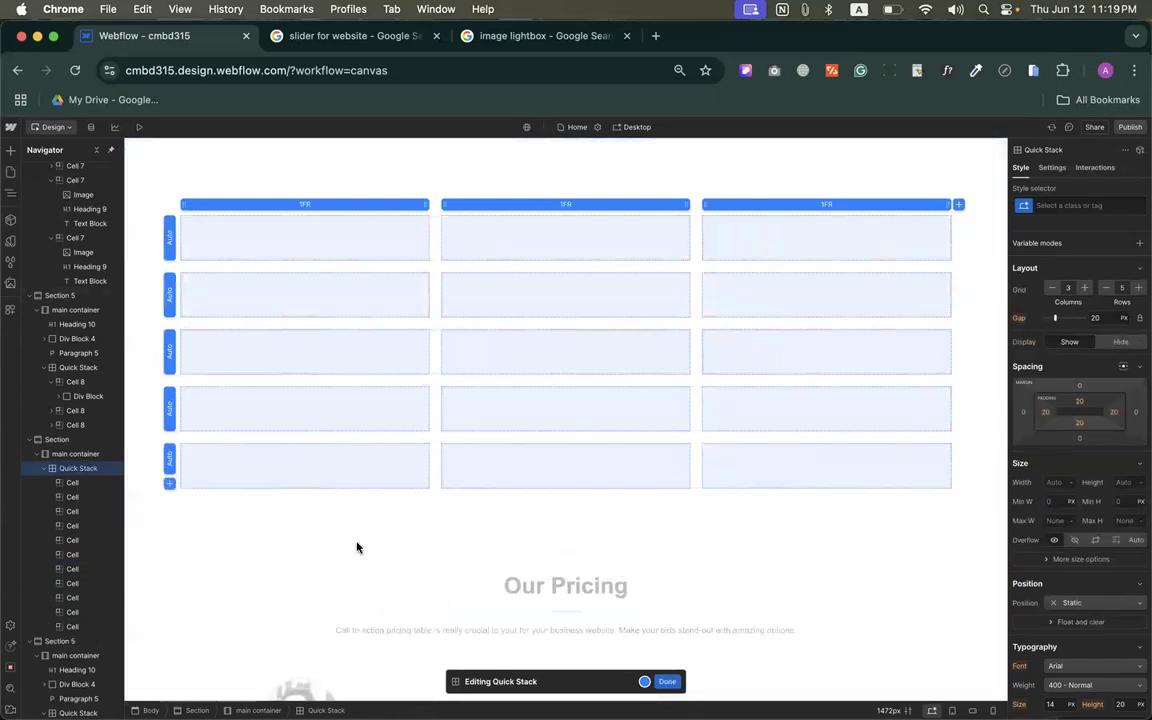
left_click(676, 681)
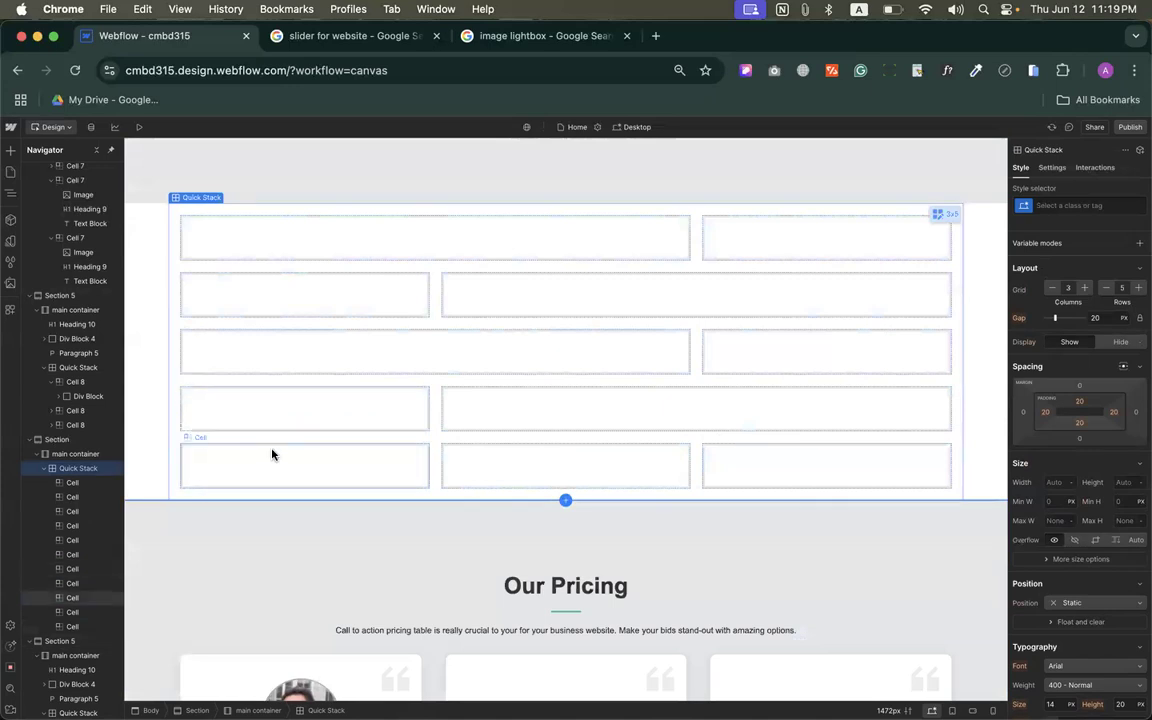
left_click(286, 412)
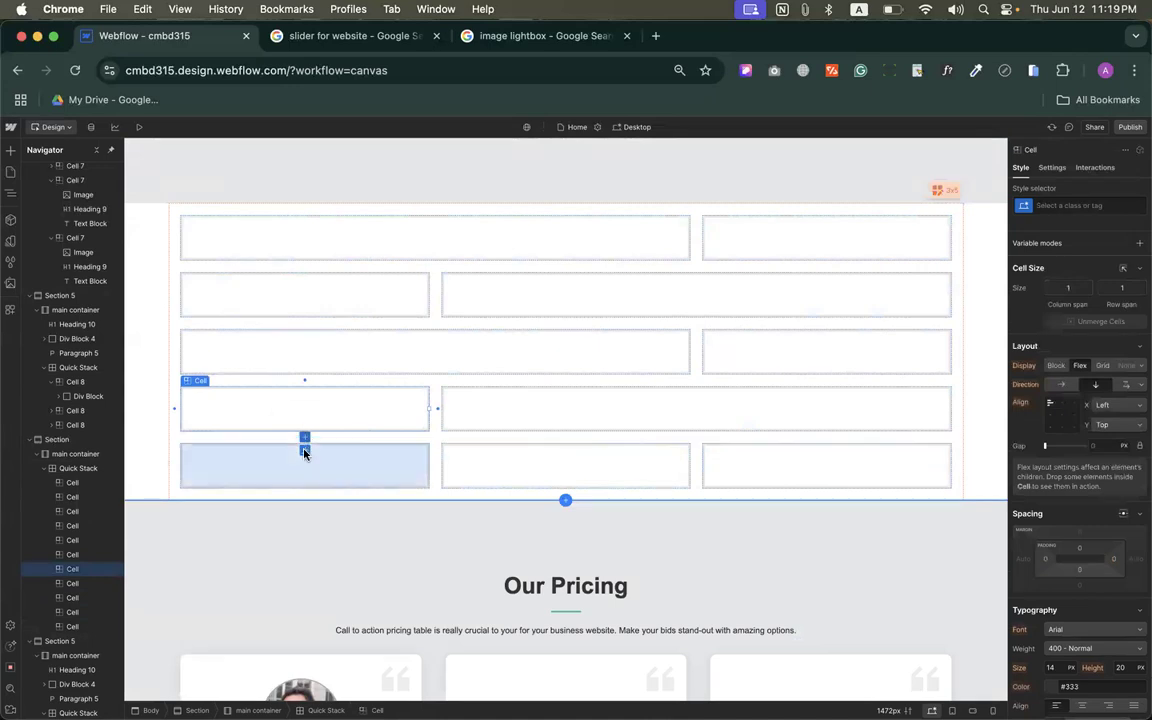
left_click_drag(305, 452, 305, 460)
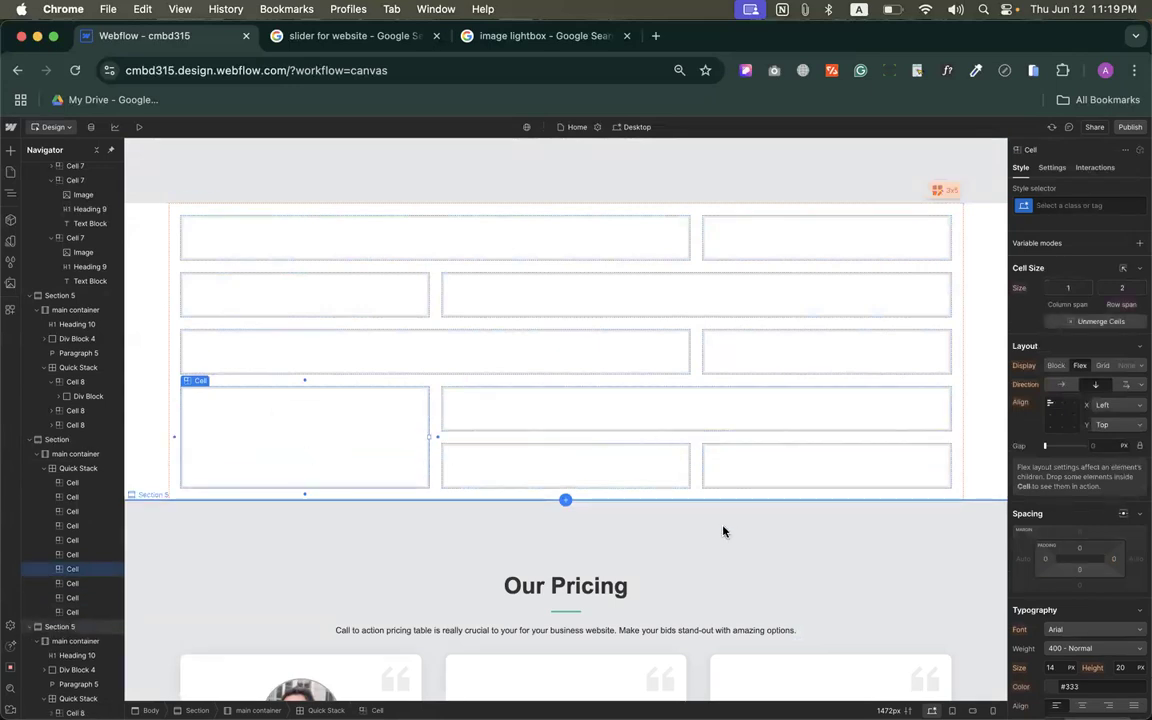
left_click(160, 404)
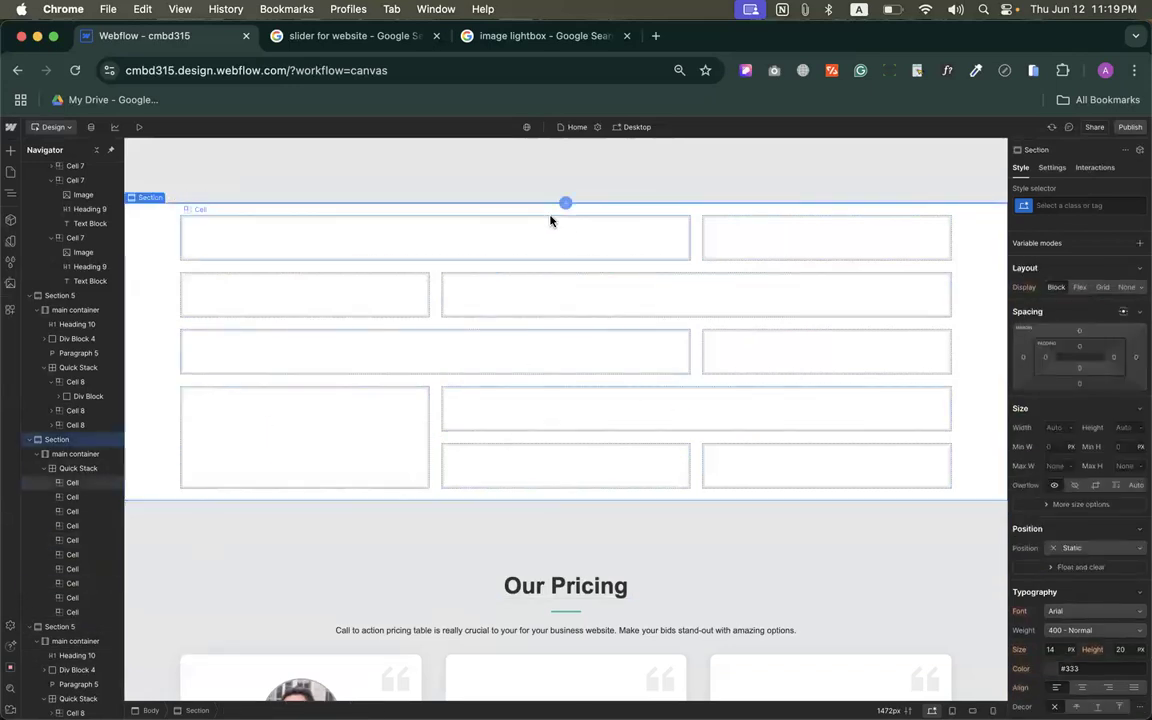
Step: Switch to the Google image results for image lightbox and preview the PhotoSwipe gallery example as a layout reference
left_click(497, 250)
scroll(504, 450, "up", 2)
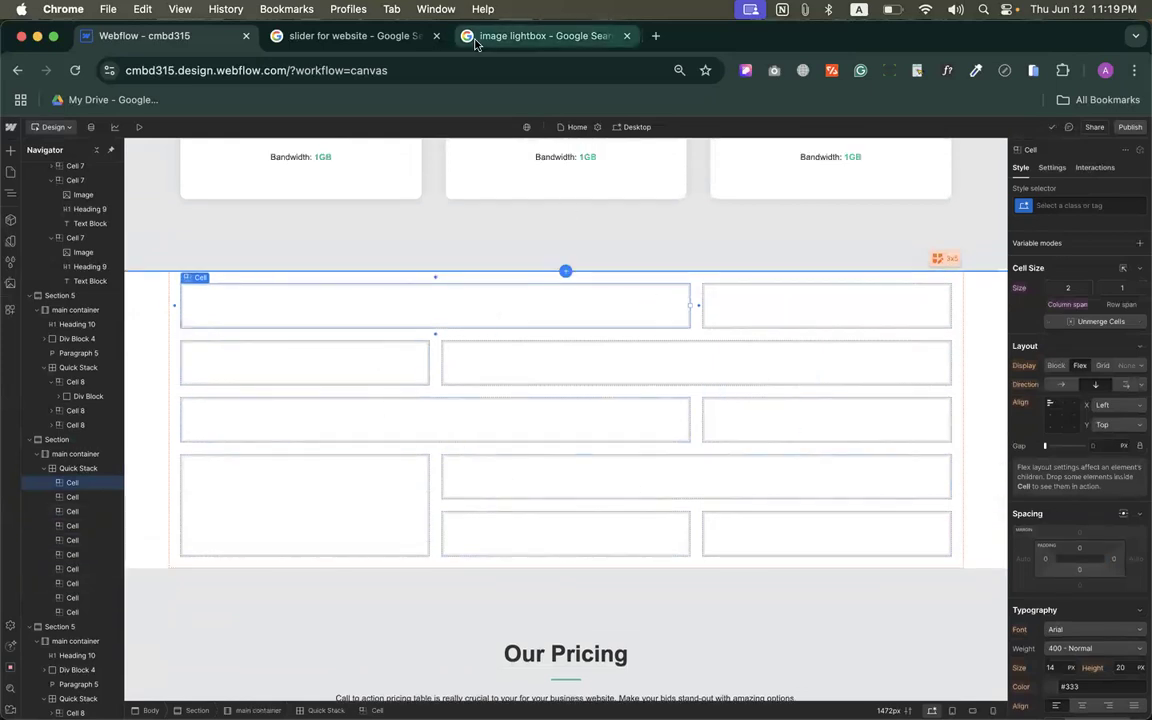
left_click(548, 36)
scroll(459, 364, "down", 5)
scroll(459, 364, "down", 5)
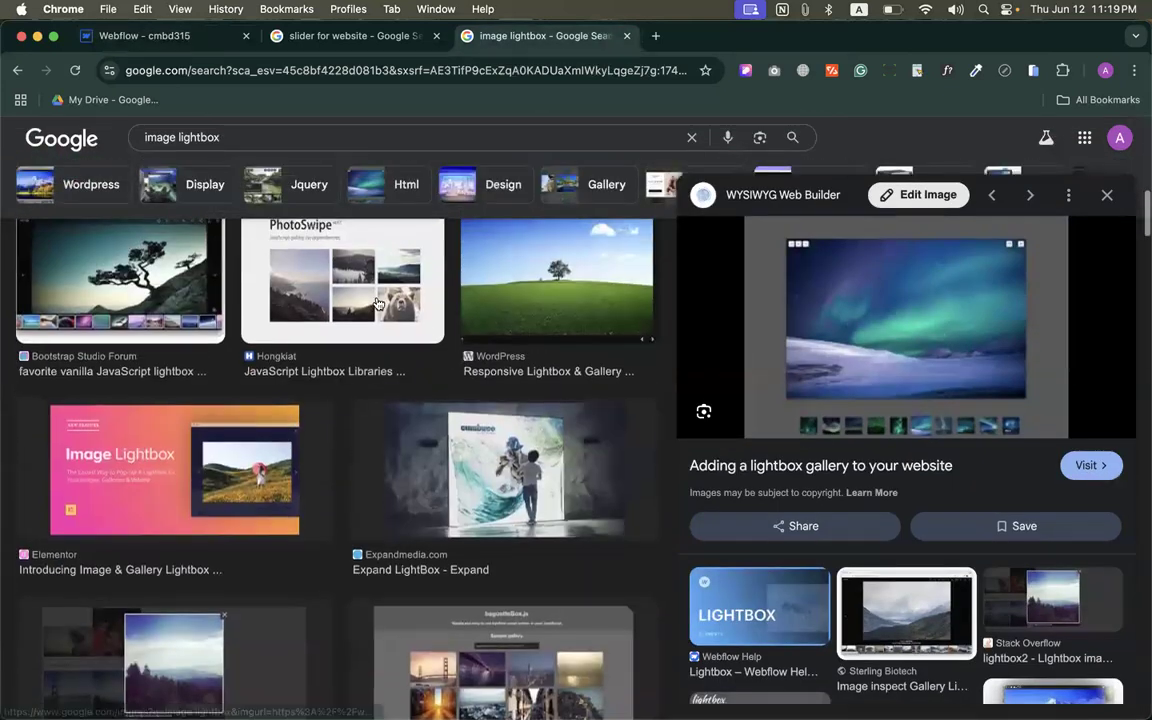
left_click(378, 304)
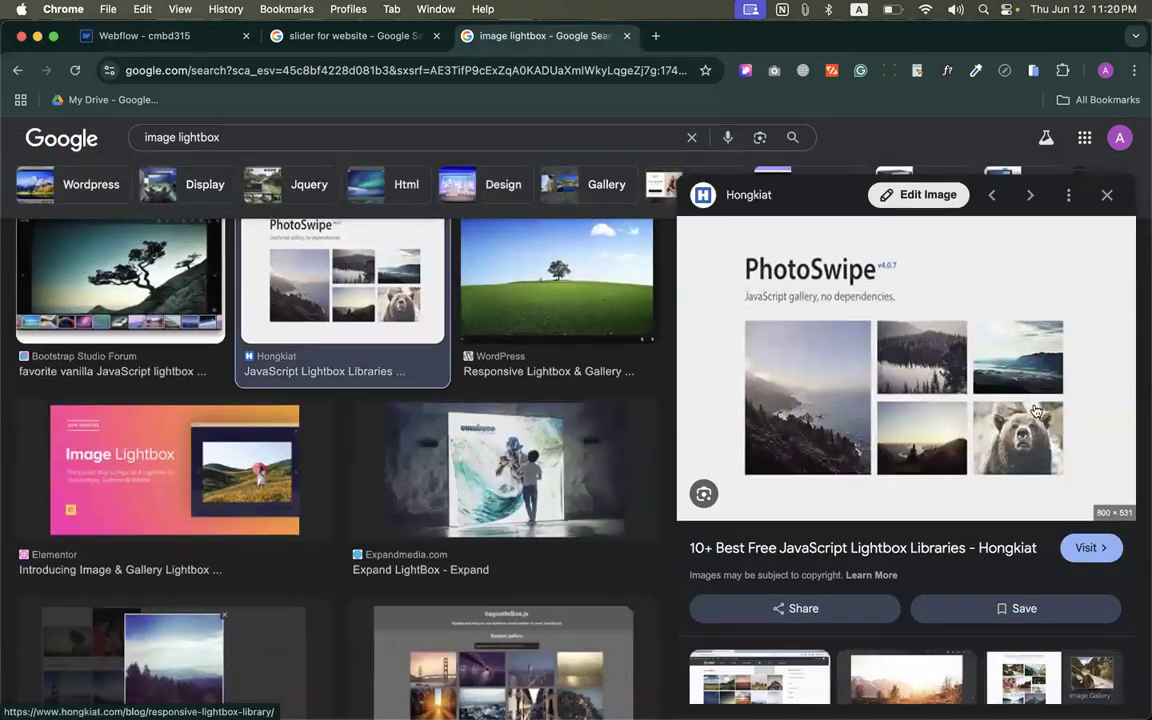
Step: Return to the Webflow page and insert a Lightbox element into the Quick Stack's first cell
left_click(200, 36)
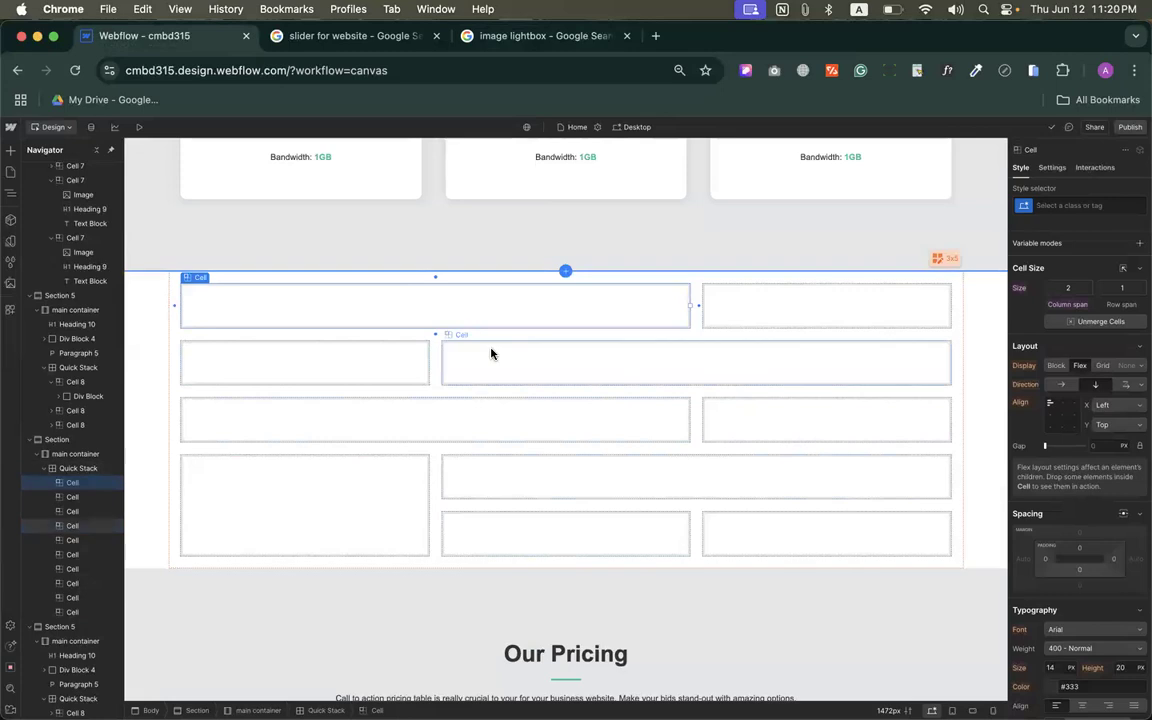
scroll(488, 352, "down", 1)
left_click(10, 149)
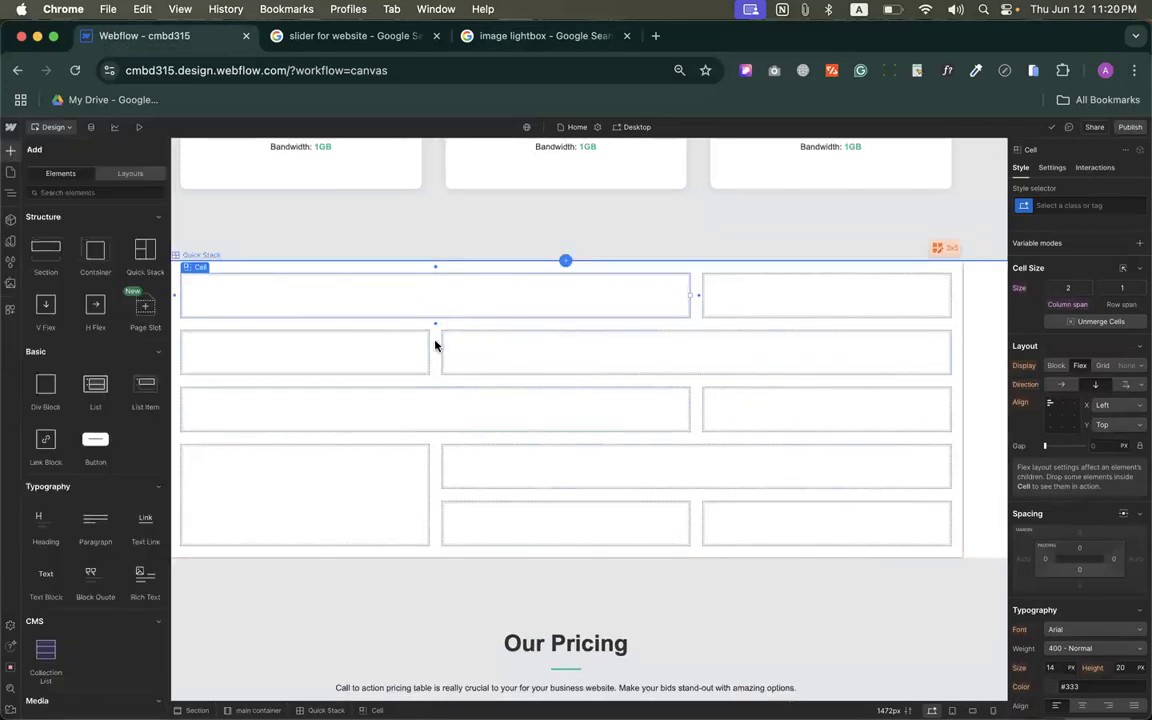
scroll(110, 450, "down", 10)
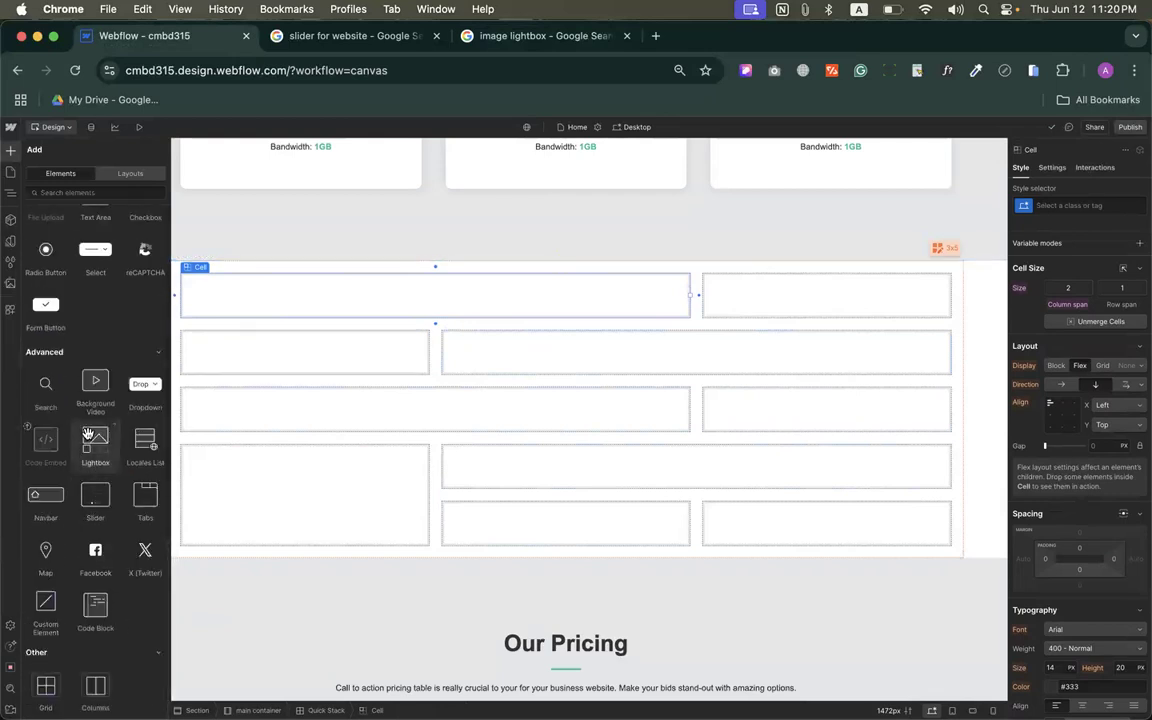
left_click_drag(256, 331, 285, 303)
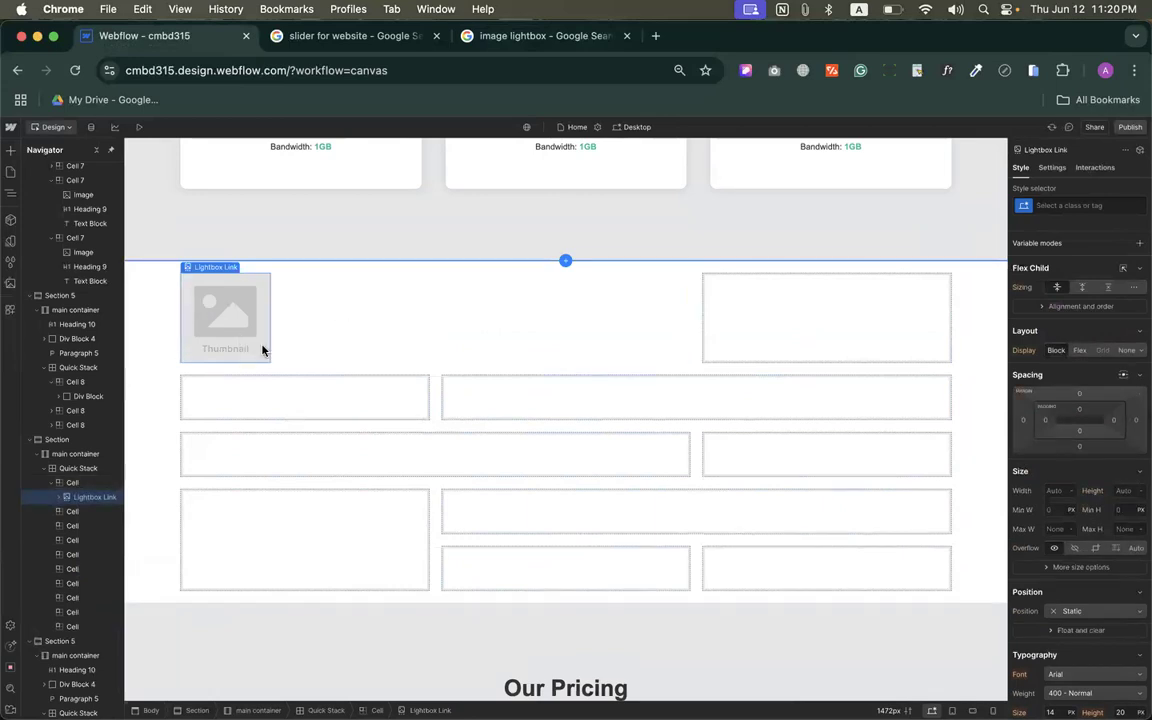
Step: Select the image inside the first cell's Lightbox Link, add a media item to the lightbox, and start replacing its placeholder image
left_click(58, 497)
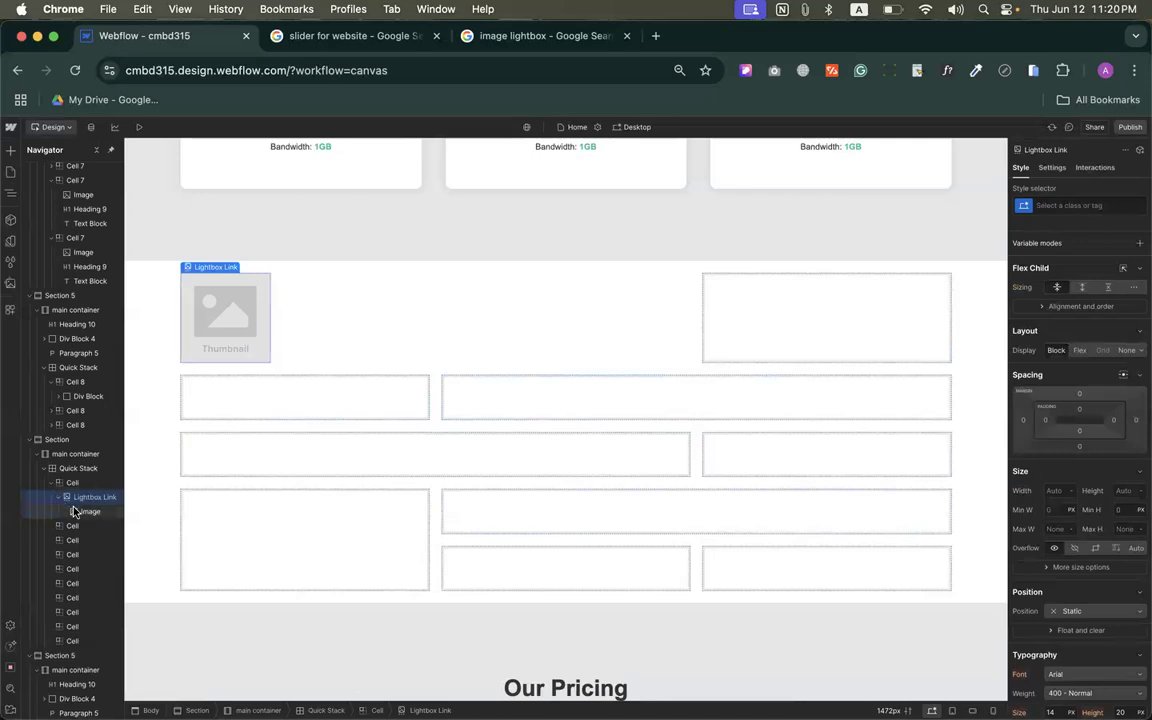
left_click(77, 513)
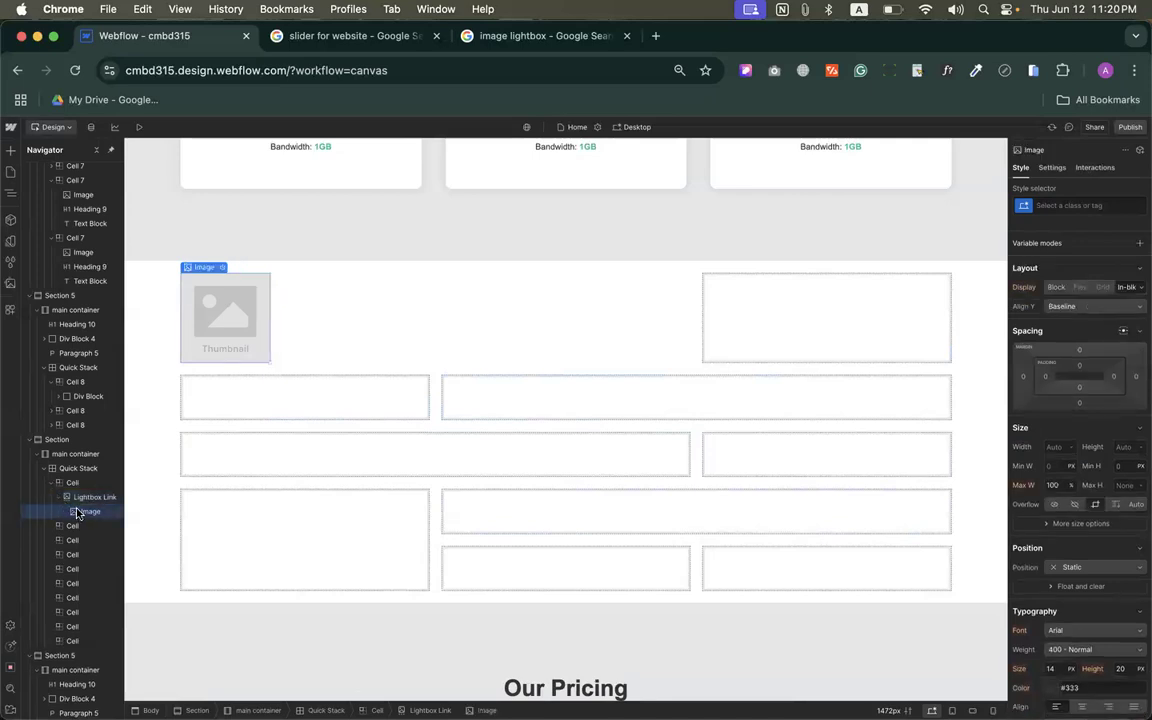
left_click(1053, 168)
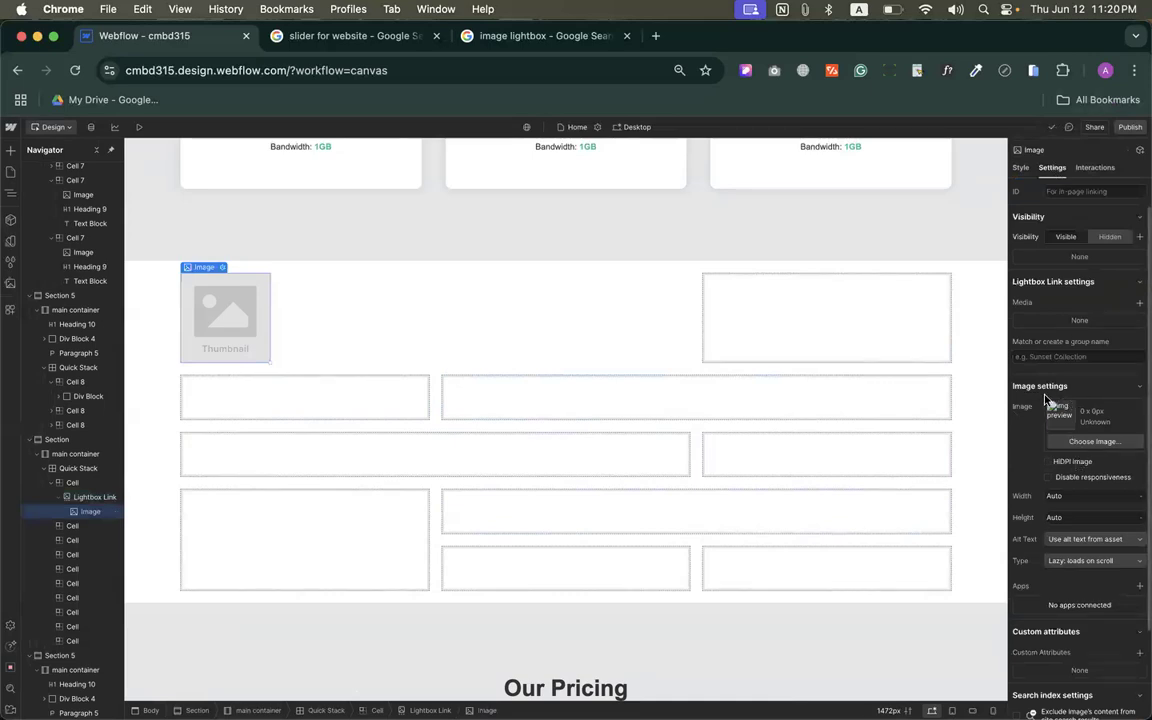
left_click(1139, 307)
left_click(1094, 409)
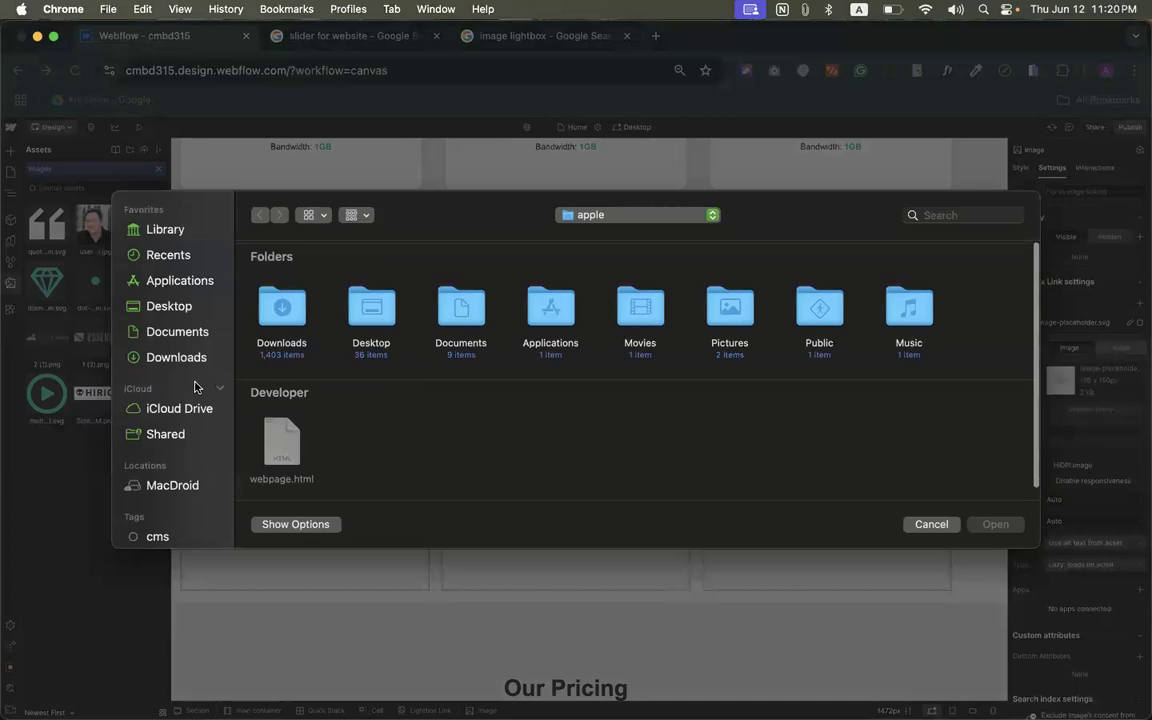
Step: Upload the first two rows of images, asset 5.jpeg through asset 47.jpeg, from the Demo Images to use folder in Downloads
left_click(160, 357)
scroll(562, 385, "down", 5)
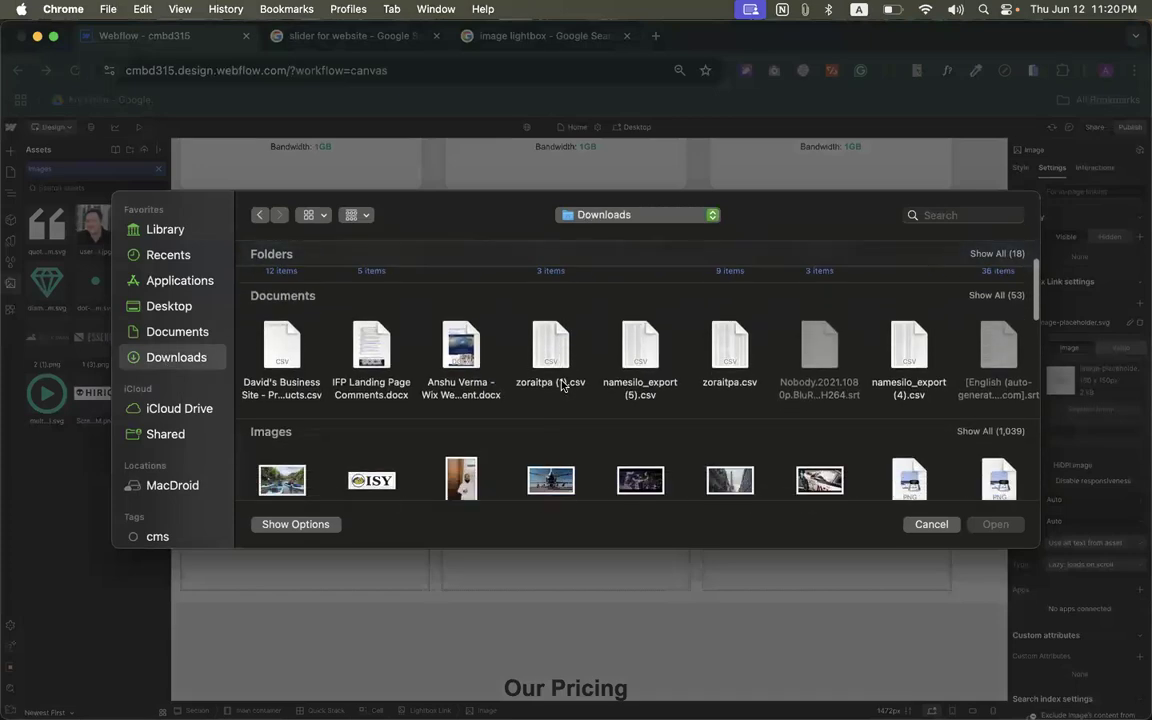
scroll(579, 367, "up", 5)
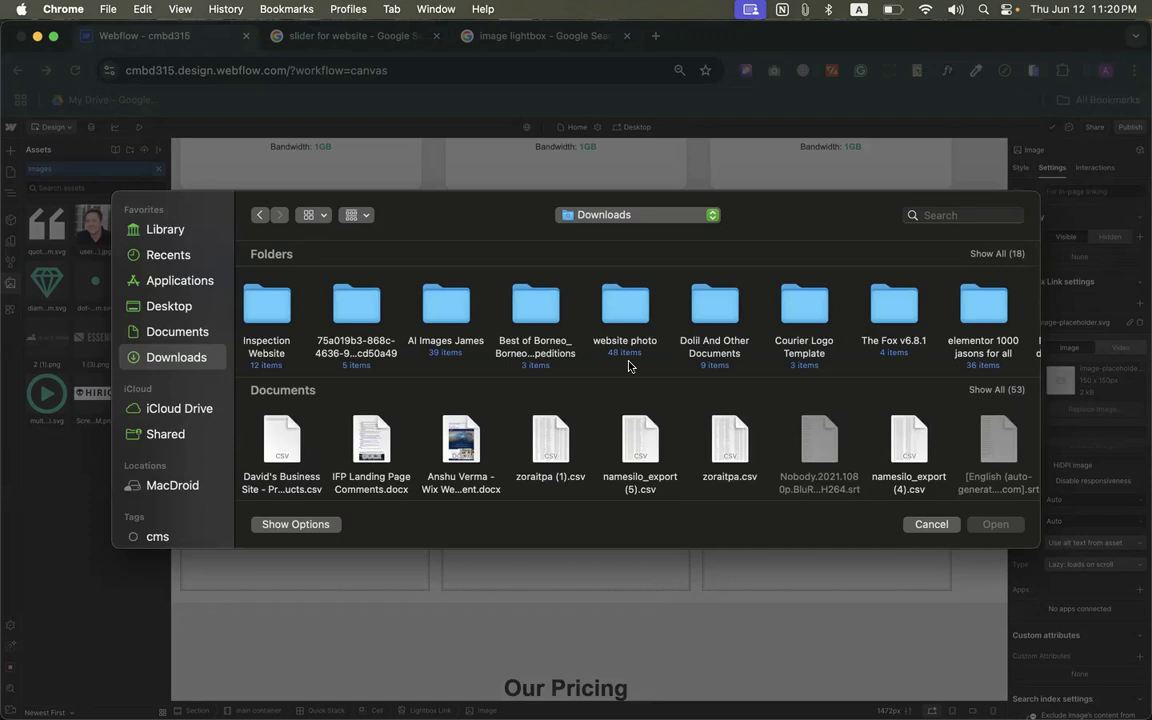
scroll(628, 366, "right", 10)
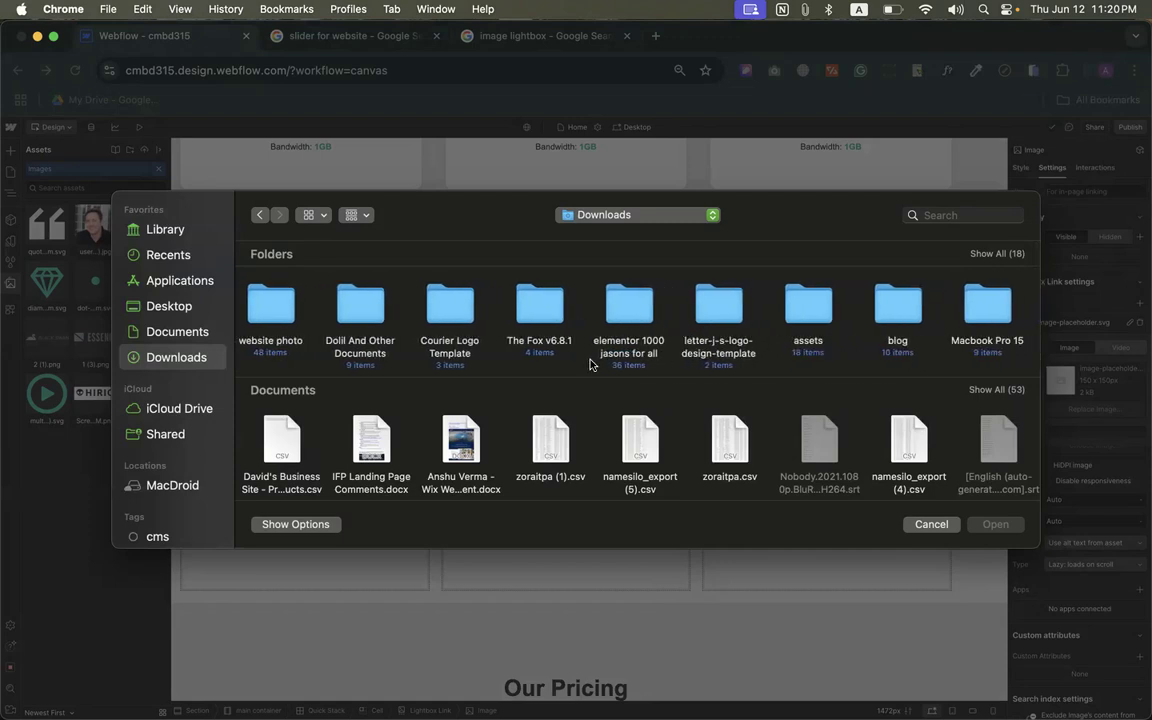
scroll(637, 355, "right", 6)
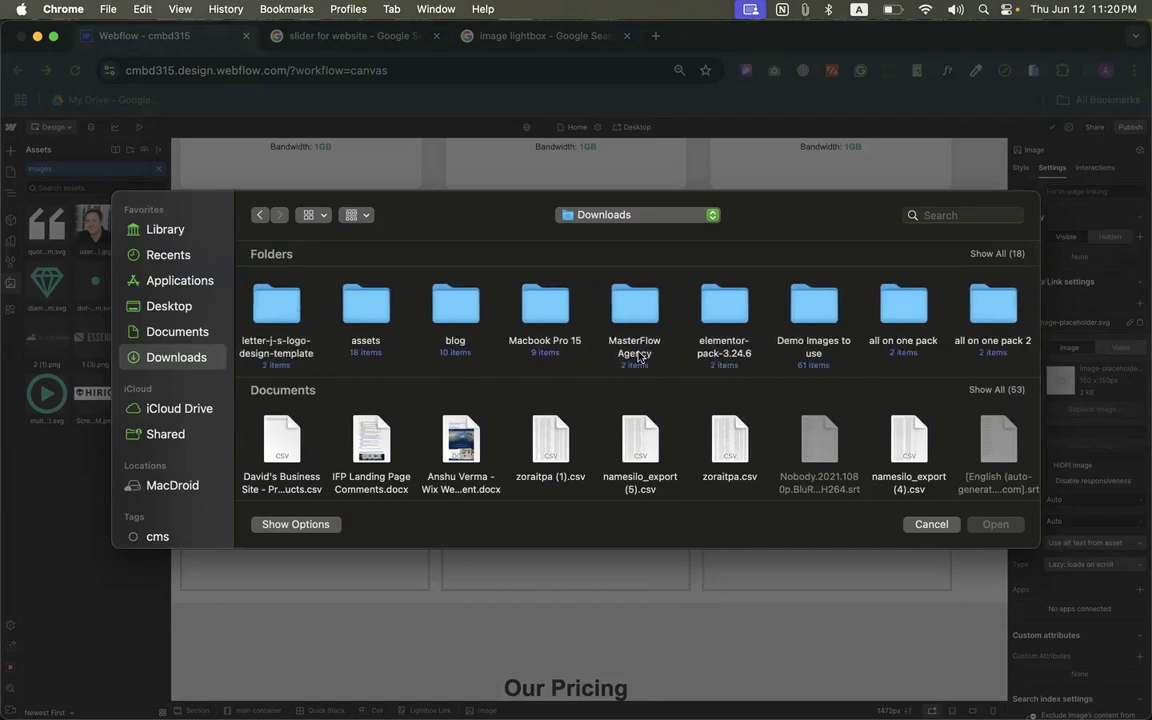
left_click(822, 310)
double_click(822, 310)
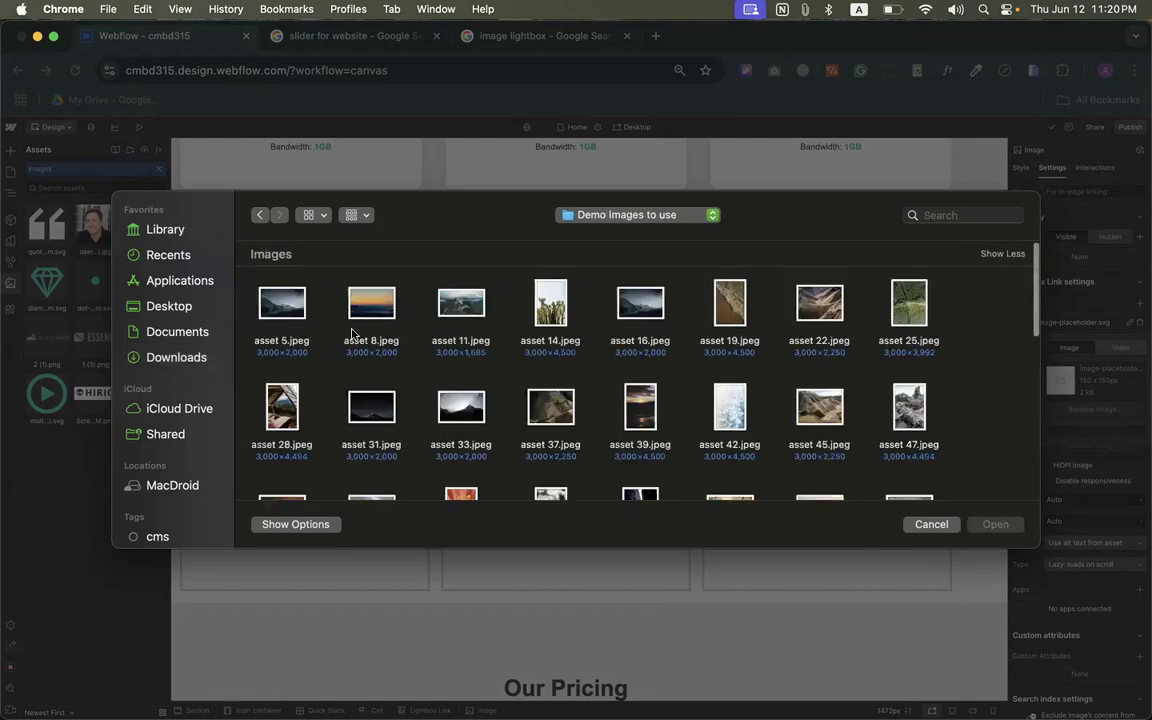
left_click_drag(240, 296, 933, 412)
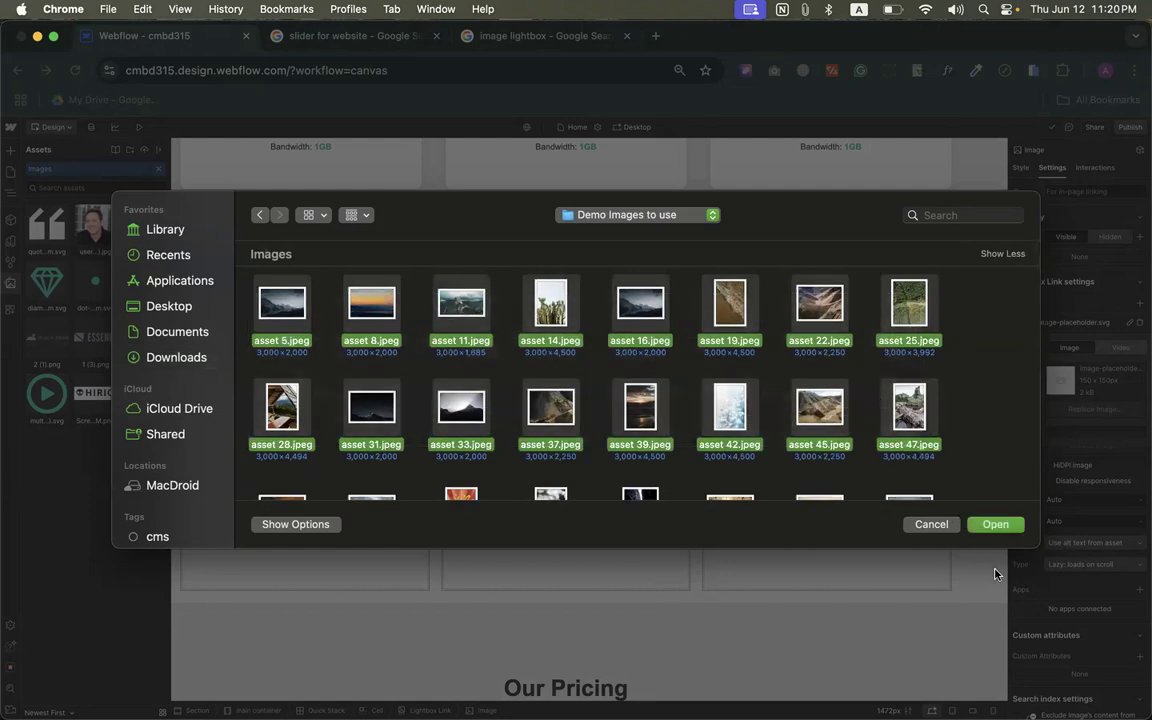
left_click(993, 524)
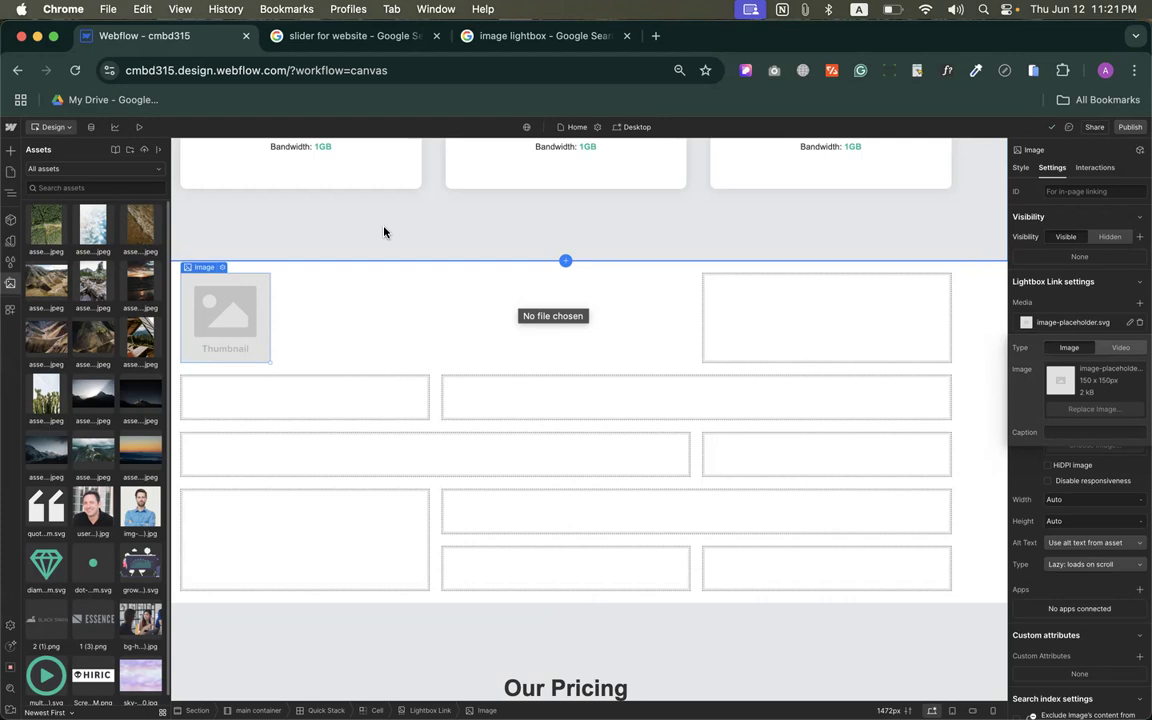
Step: Use asset 33.jpeg for both the lightbox media item and the thumbnail image in the first cell
left_click(124, 523)
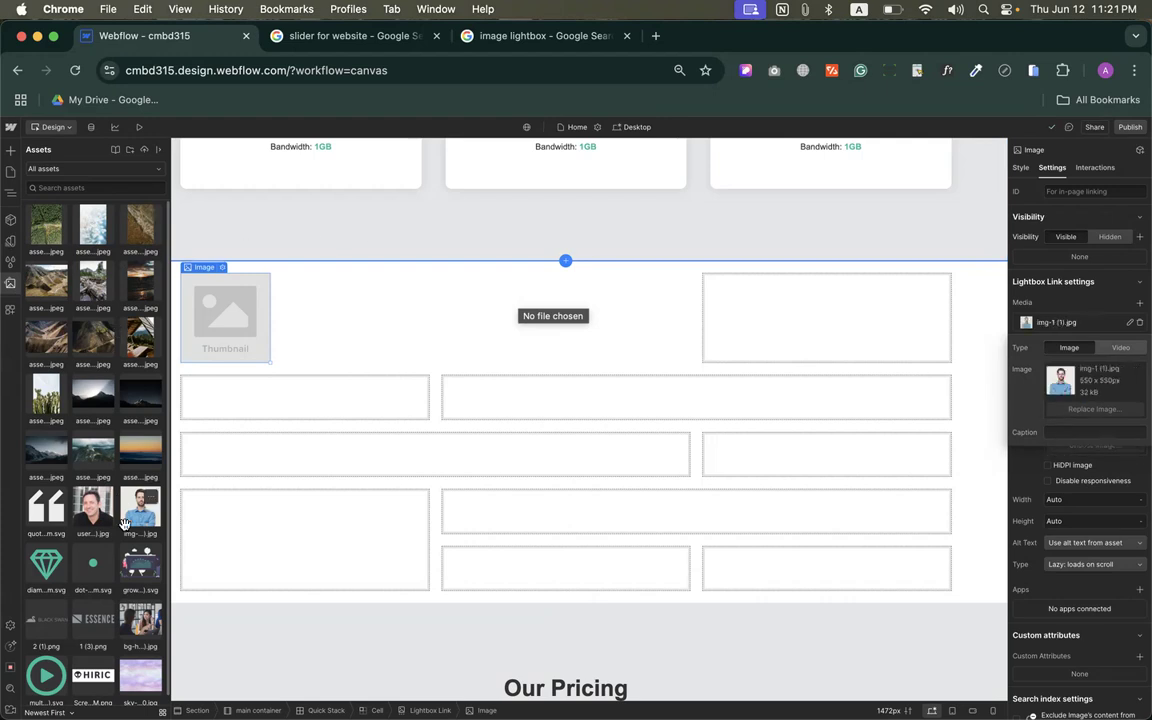
left_click(130, 348)
left_click(52, 355)
left_click(55, 392)
left_click(87, 408)
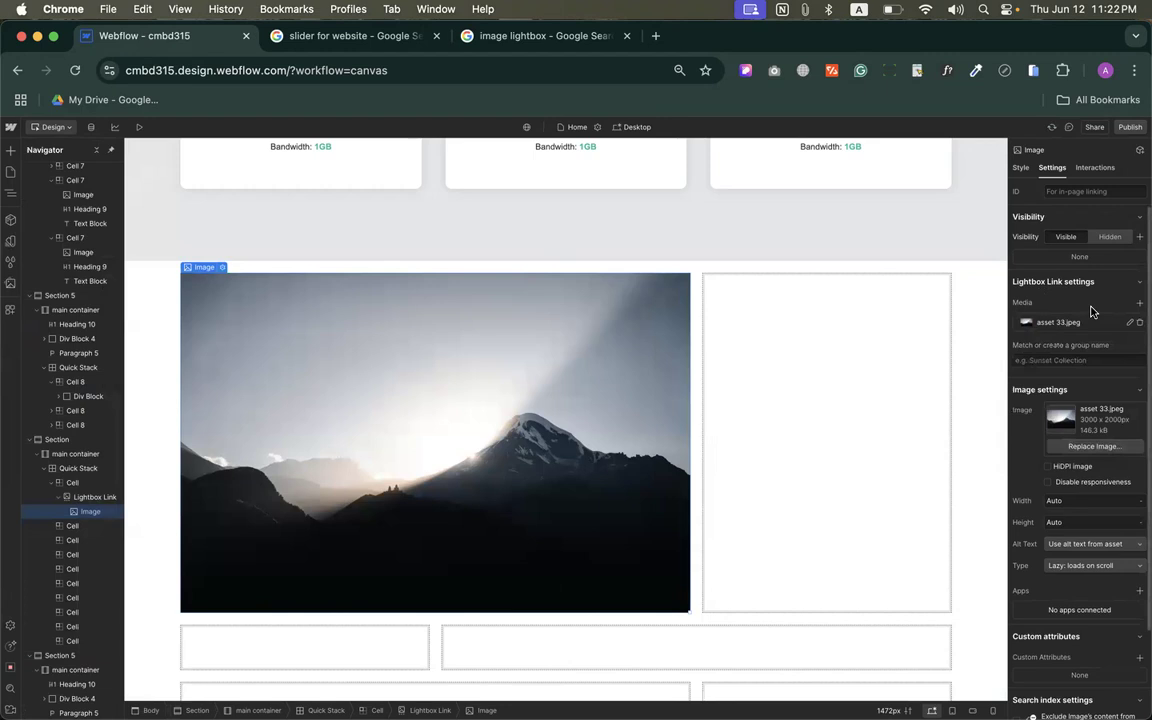
Step: Insert a Lightbox element into the first row's empty second cell
left_click(766, 393)
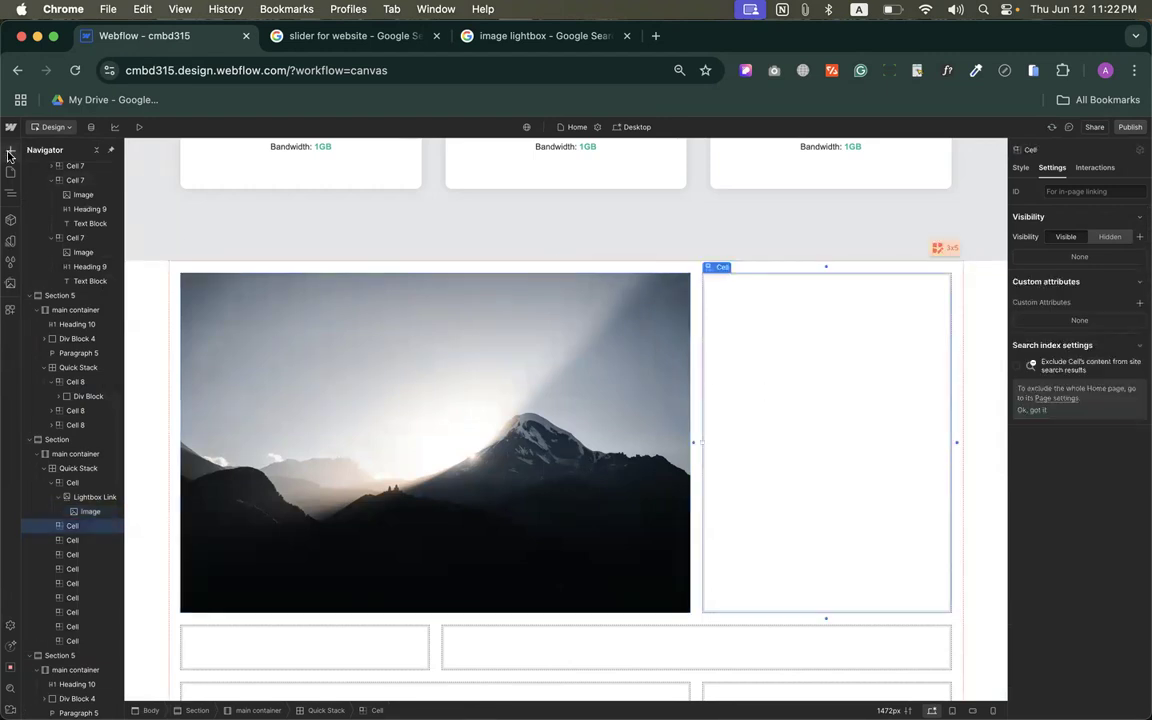
left_click(9, 151)
scroll(80, 292, "down", 10)
left_click_drag(88, 446, 830, 411)
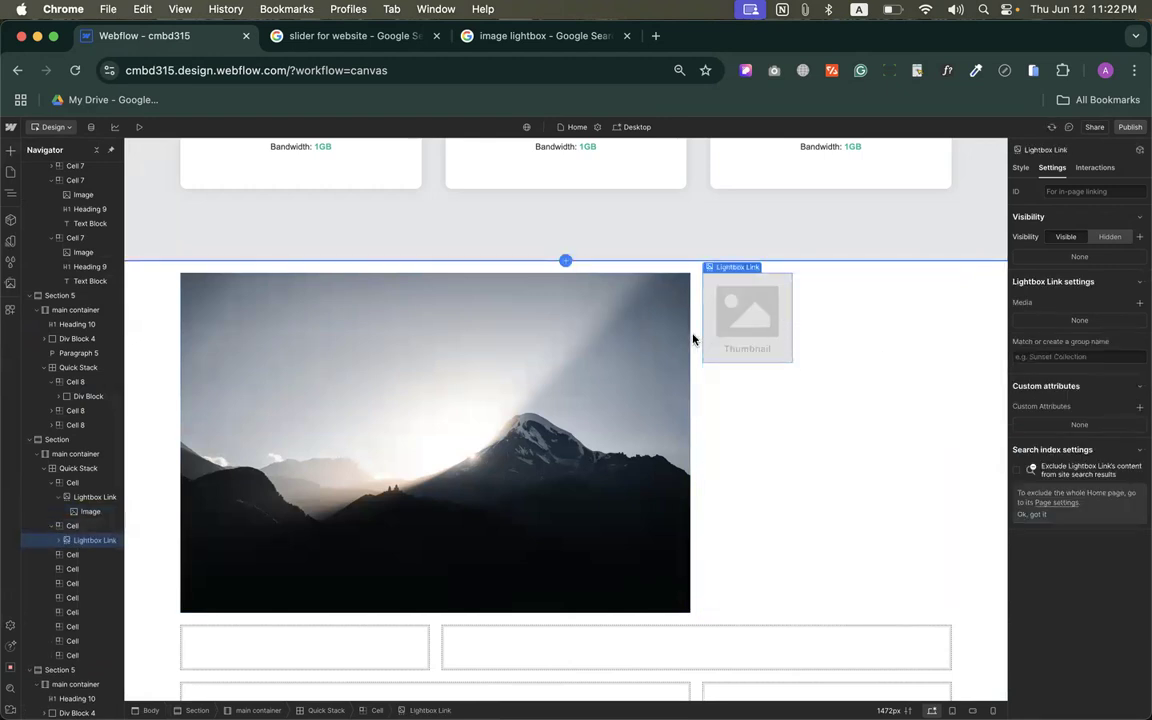
Step: Set the second lightbox's thumbnail image to asset 42.jpeg and move the Image Settings window off the thumbnail
left_click(55, 545)
left_click(85, 554)
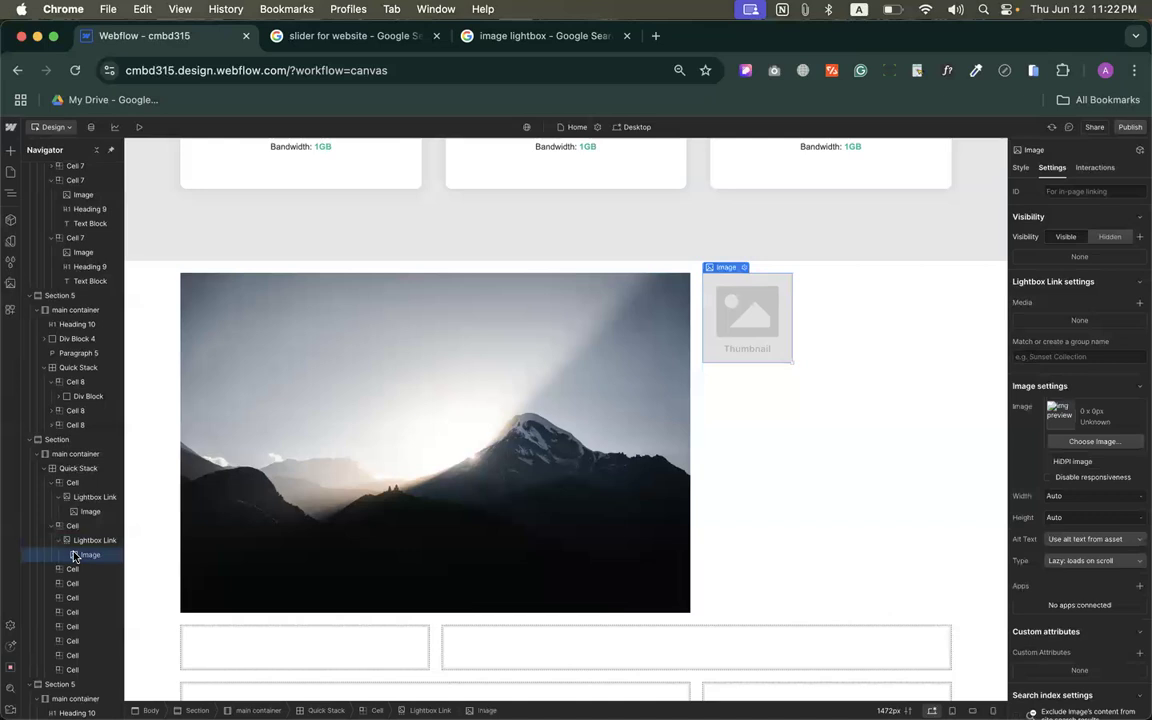
left_click(743, 267)
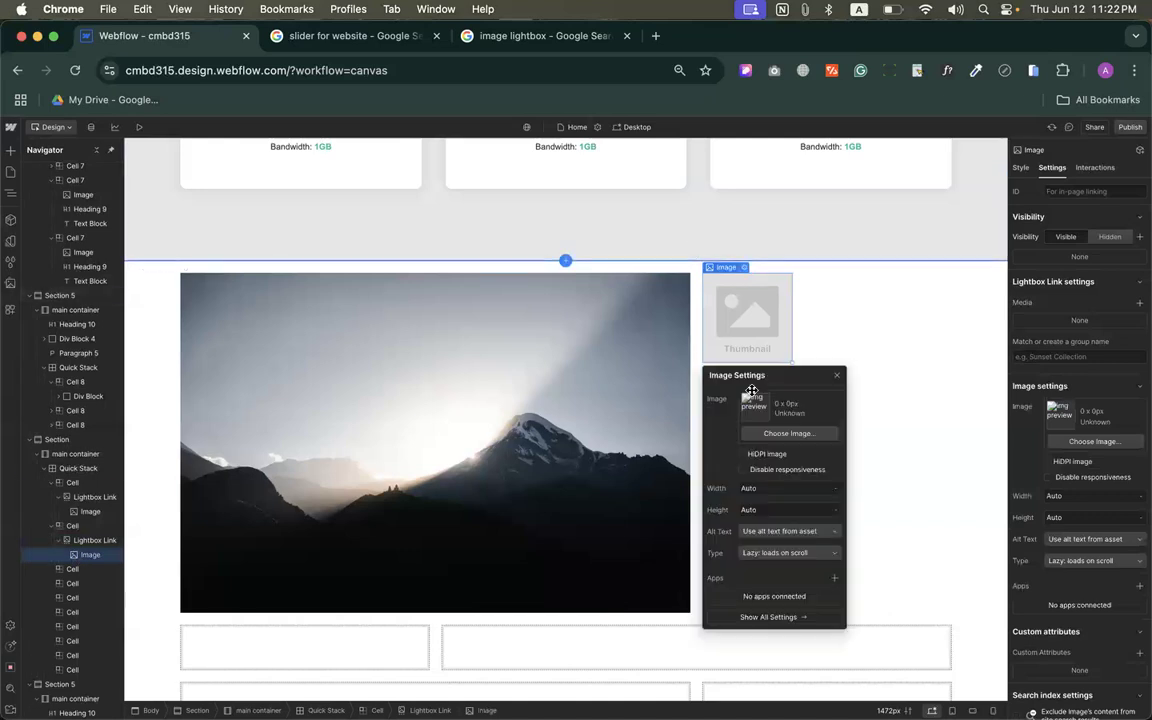
left_click(775, 434)
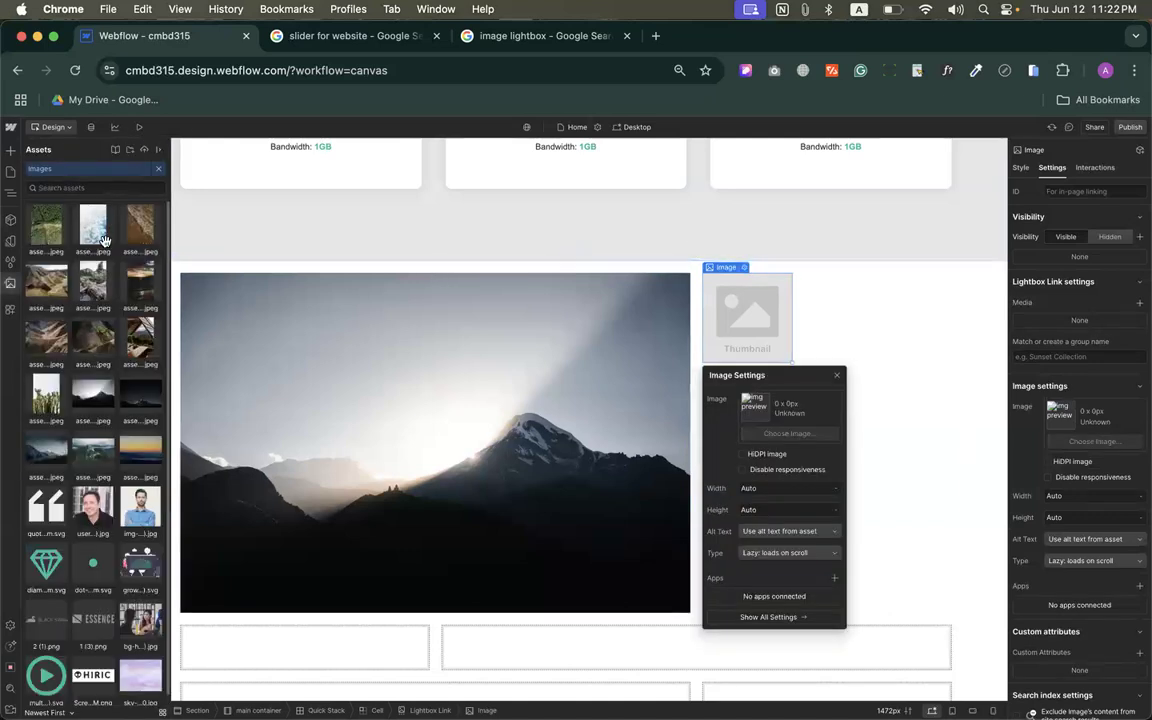
left_click(100, 232)
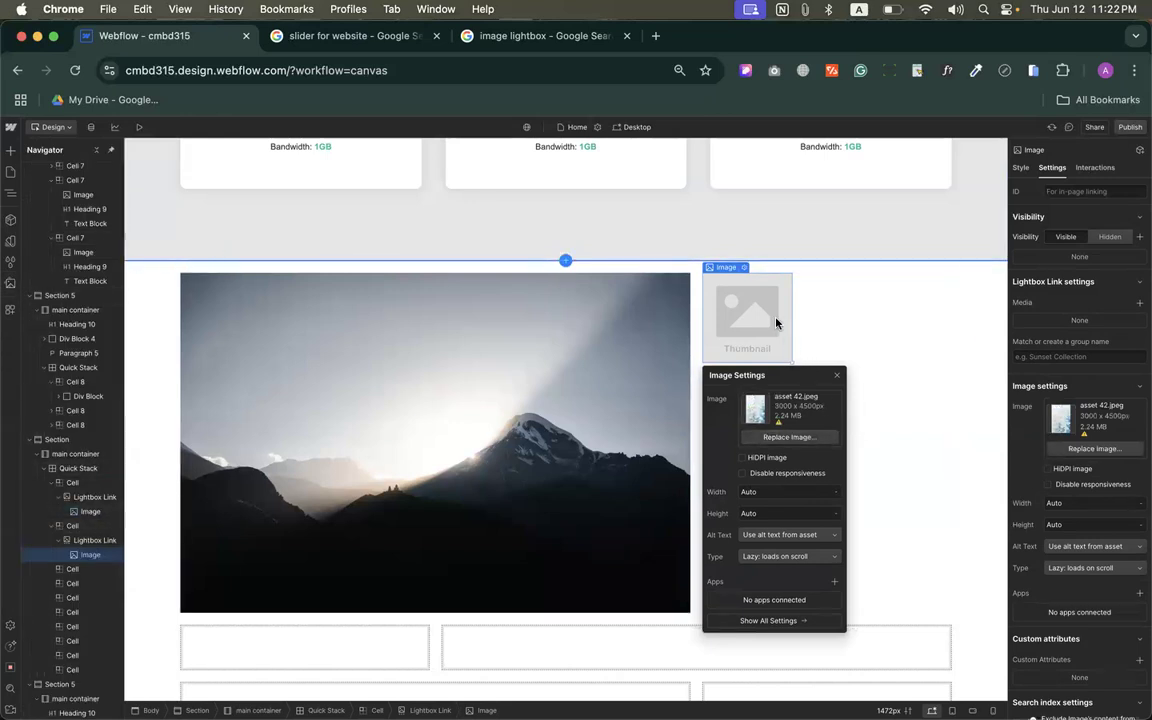
left_click_drag(776, 372, 489, 311)
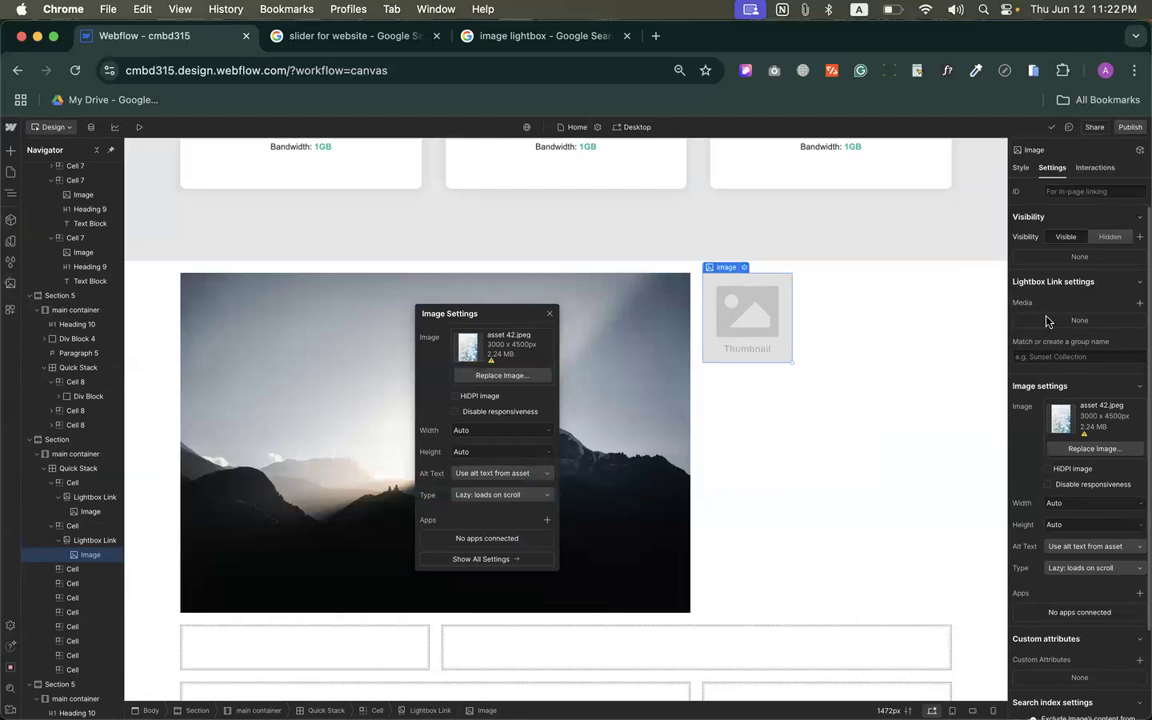
Step: Add a media item to the second lightbox and set its image to asset 42.jpeg
left_click(1136, 303)
left_click(1092, 408)
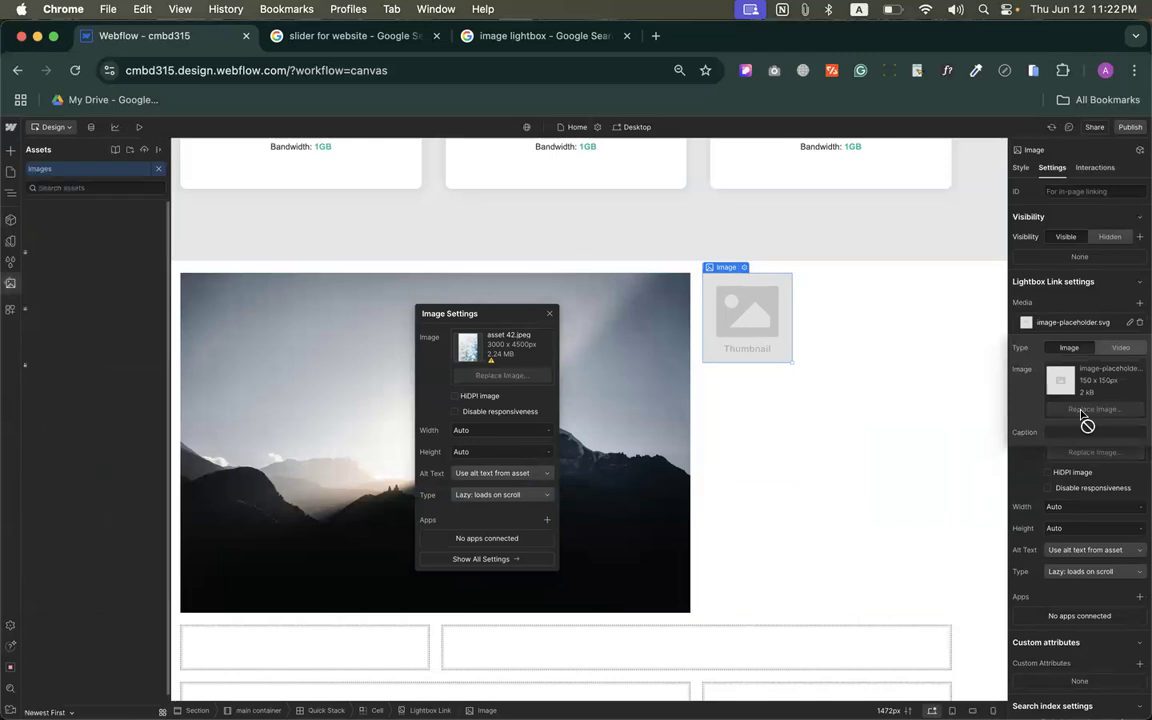
left_click(94, 224)
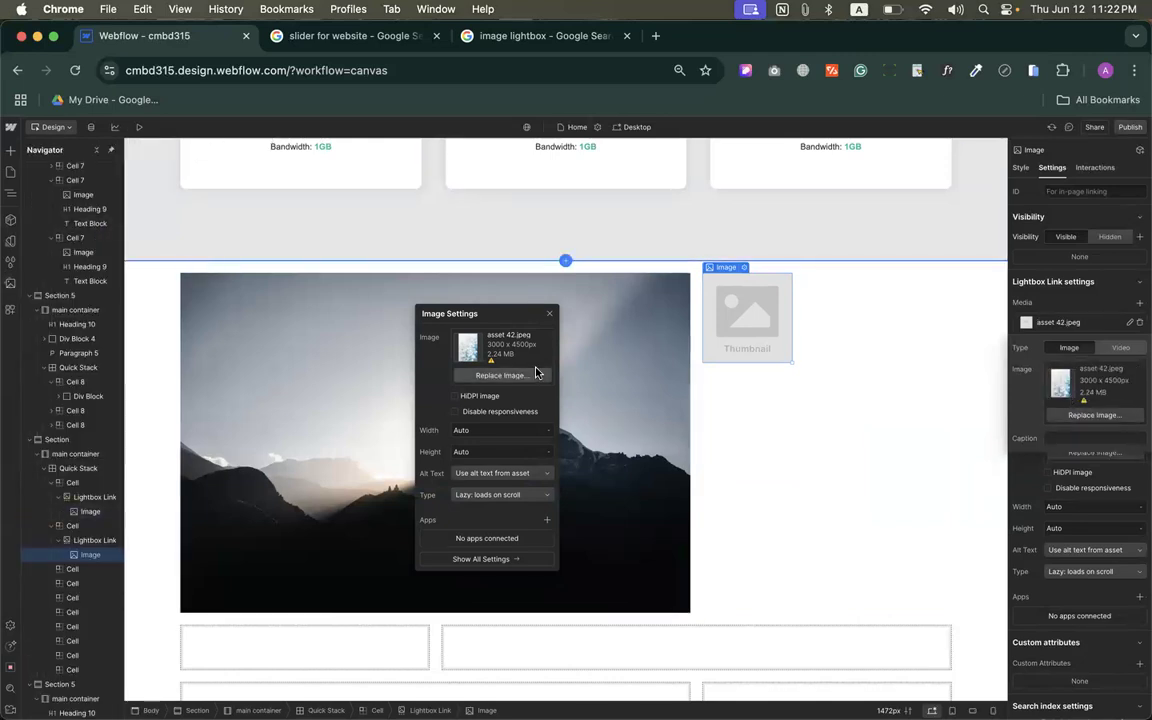
left_click(679, 408)
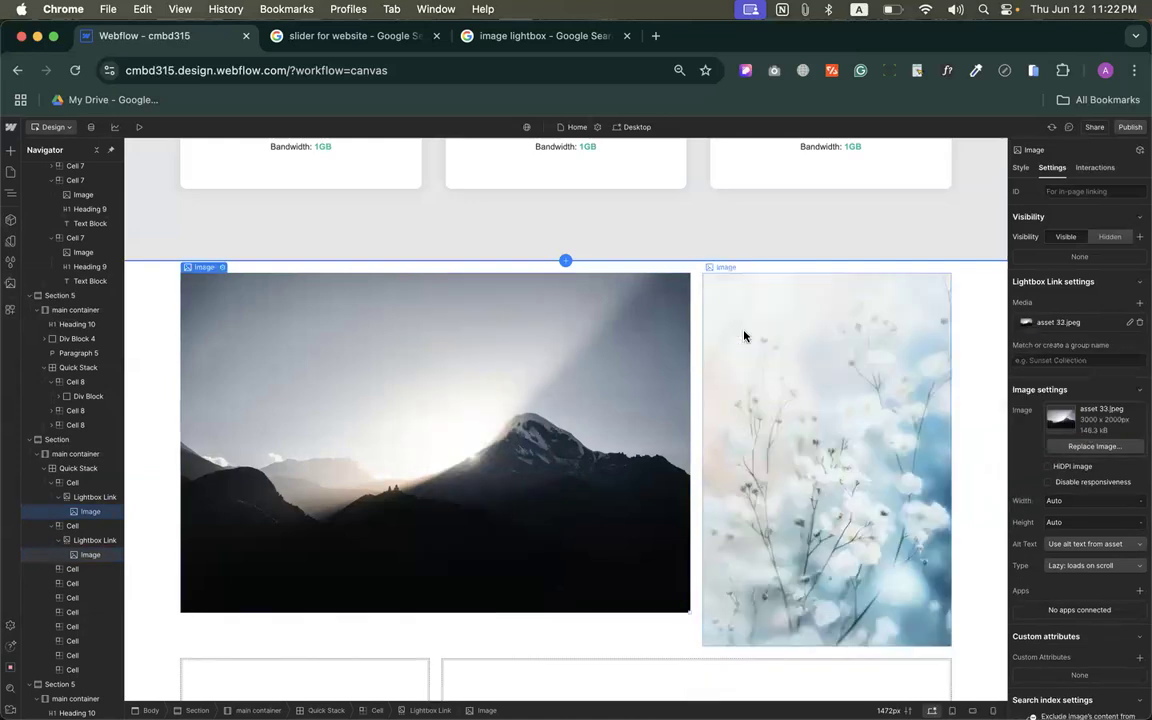
left_click(746, 336)
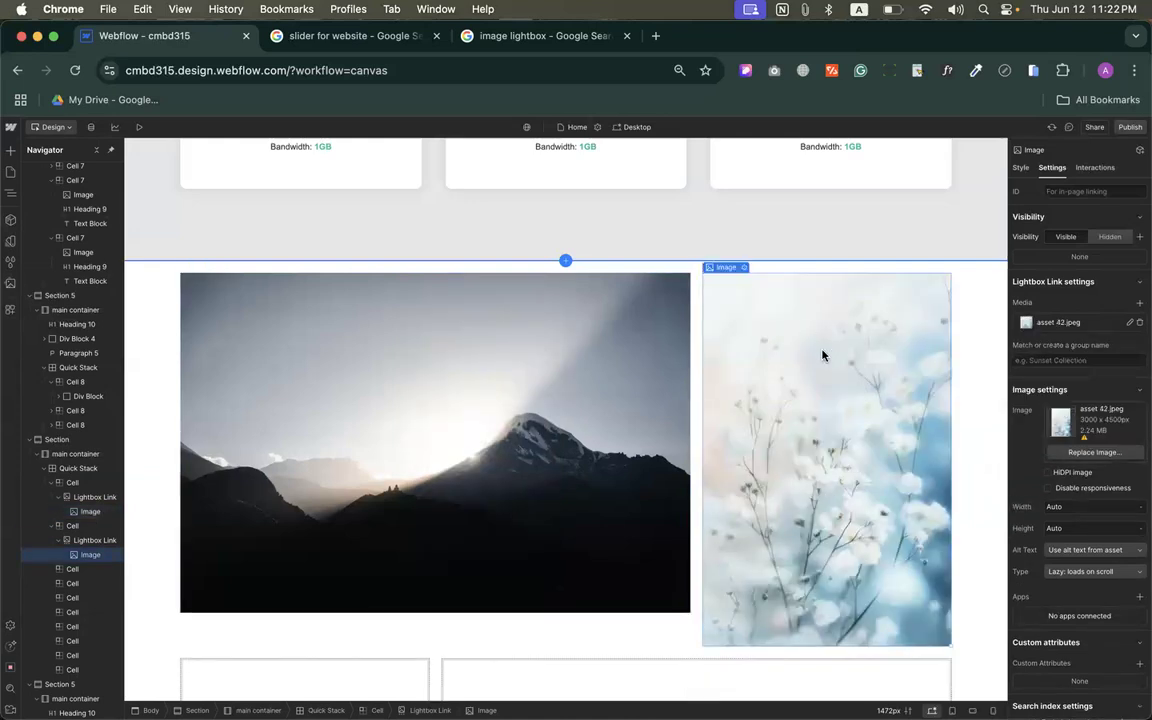
left_click(625, 368)
Step: Insert a Lightbox element into the first cell of the gallery's second row
scroll(625, 368, "down", 6)
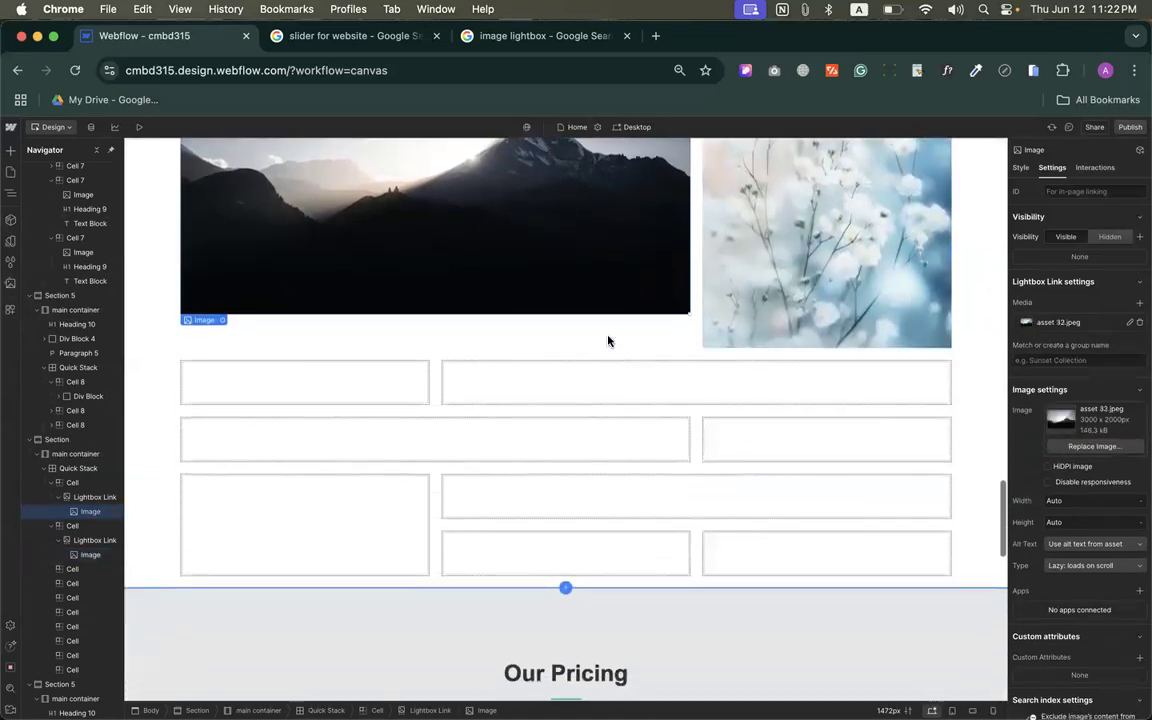
left_click(347, 395)
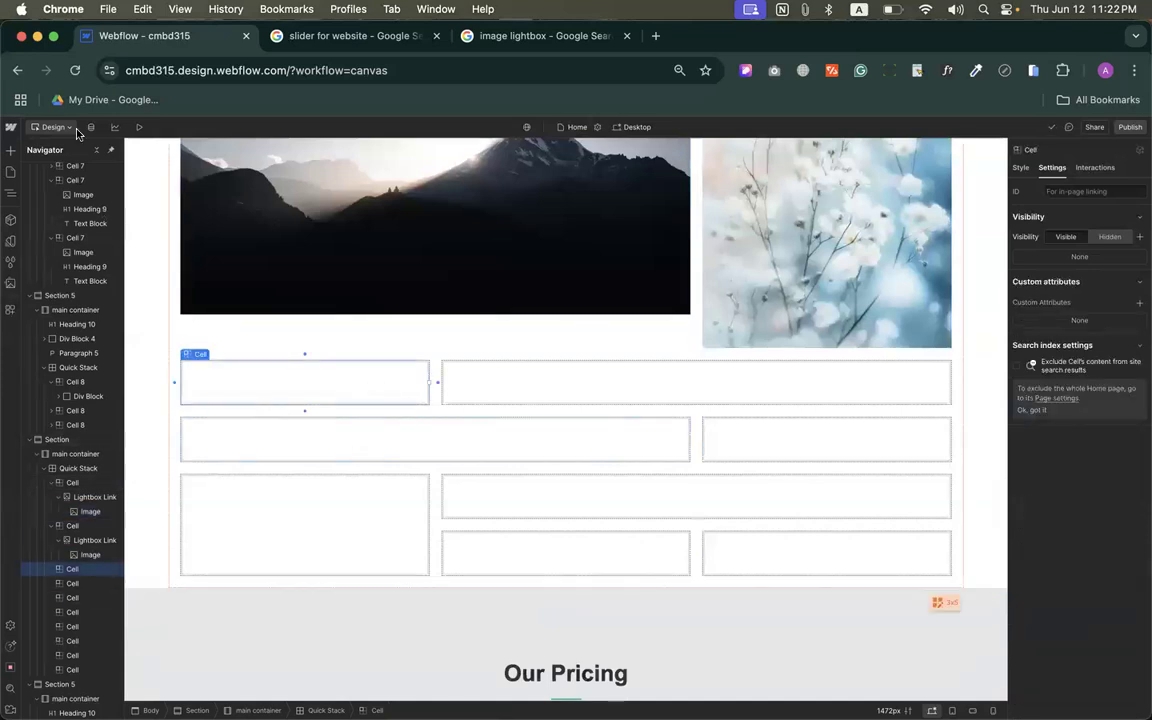
left_click(10, 149)
scroll(116, 514, "down", 6)
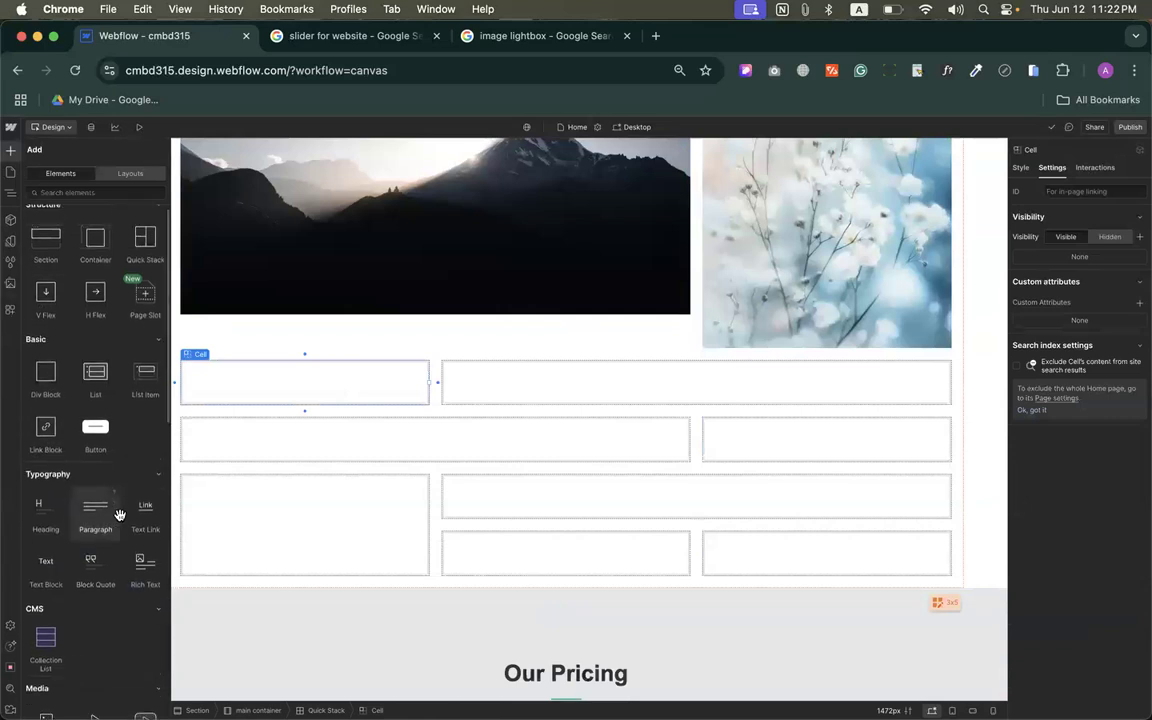
scroll(119, 514, "down", 8)
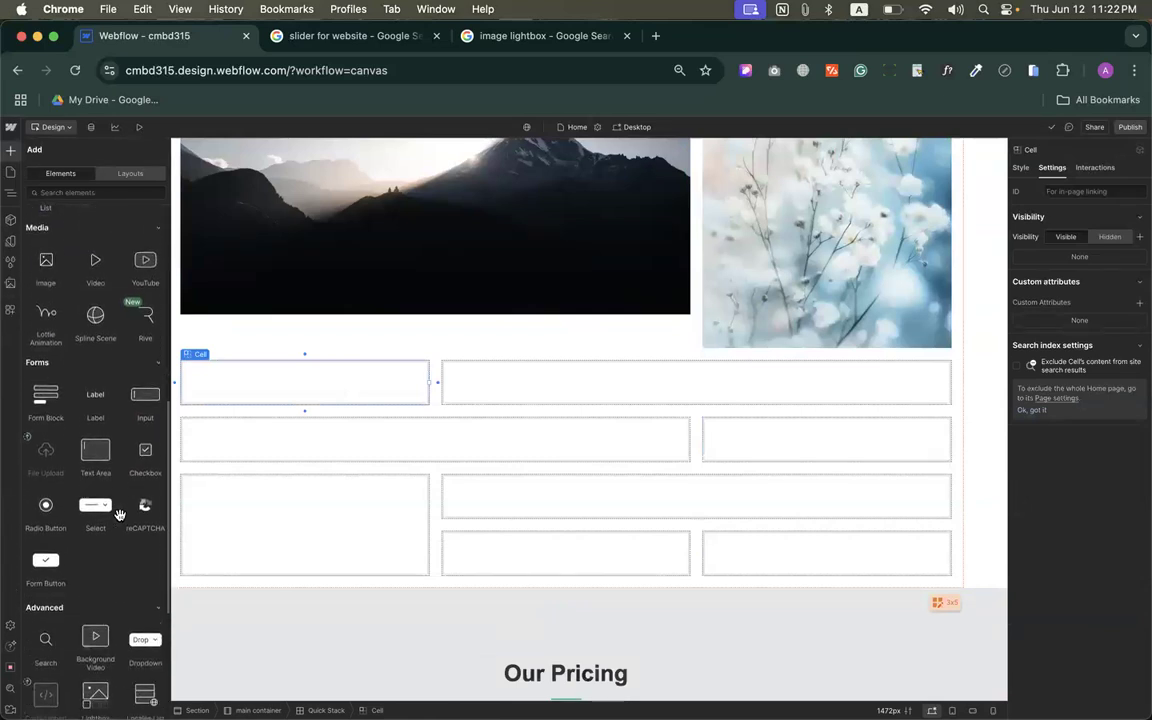
left_click_drag(100, 442, 290, 383)
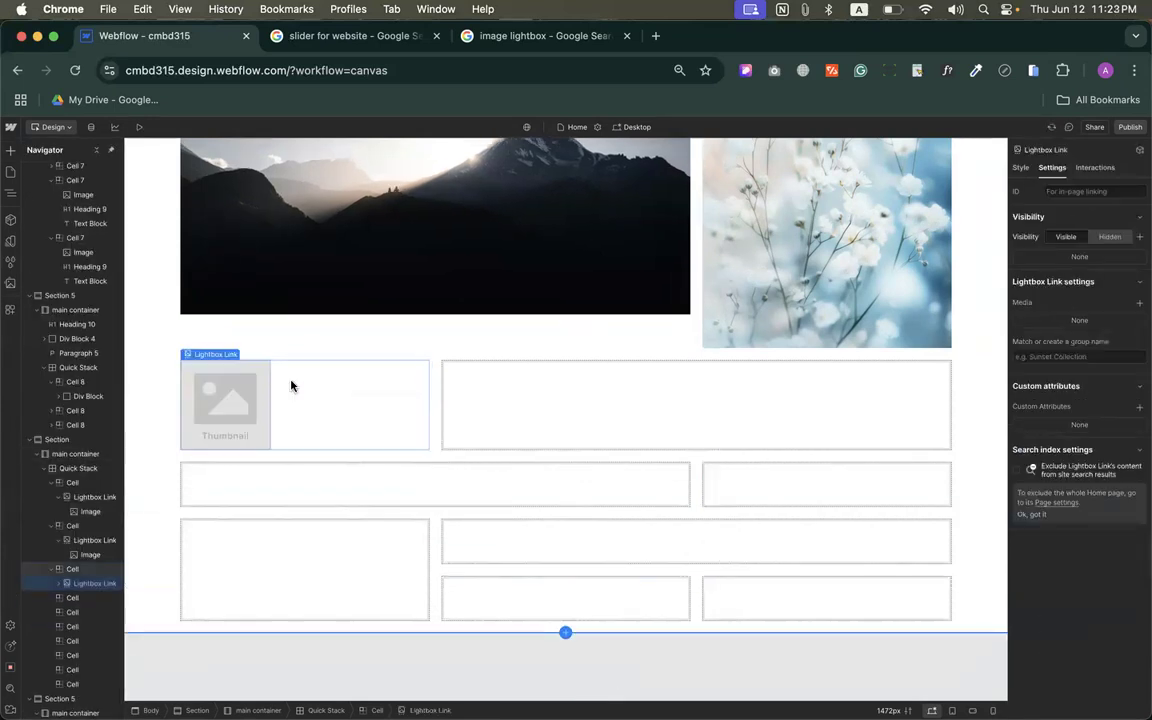
Step: Add a media item to the second row's first lightbox and set its image to asset 47.jpeg
left_click(1139, 304)
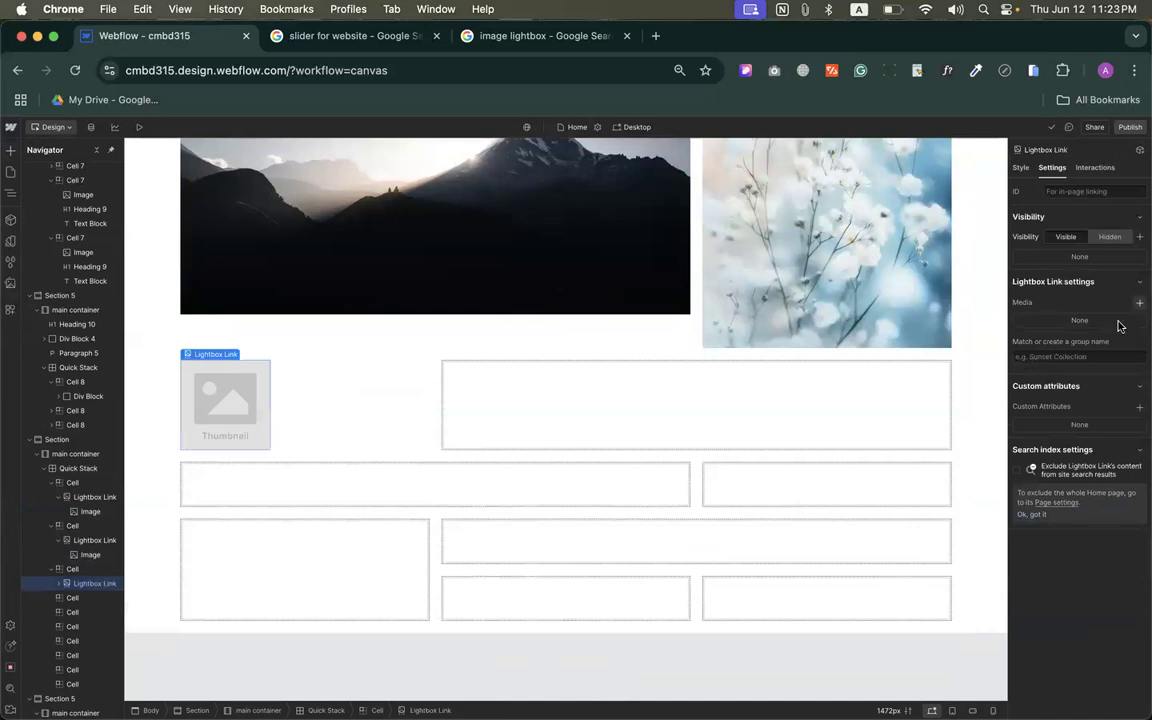
left_click(1082, 410)
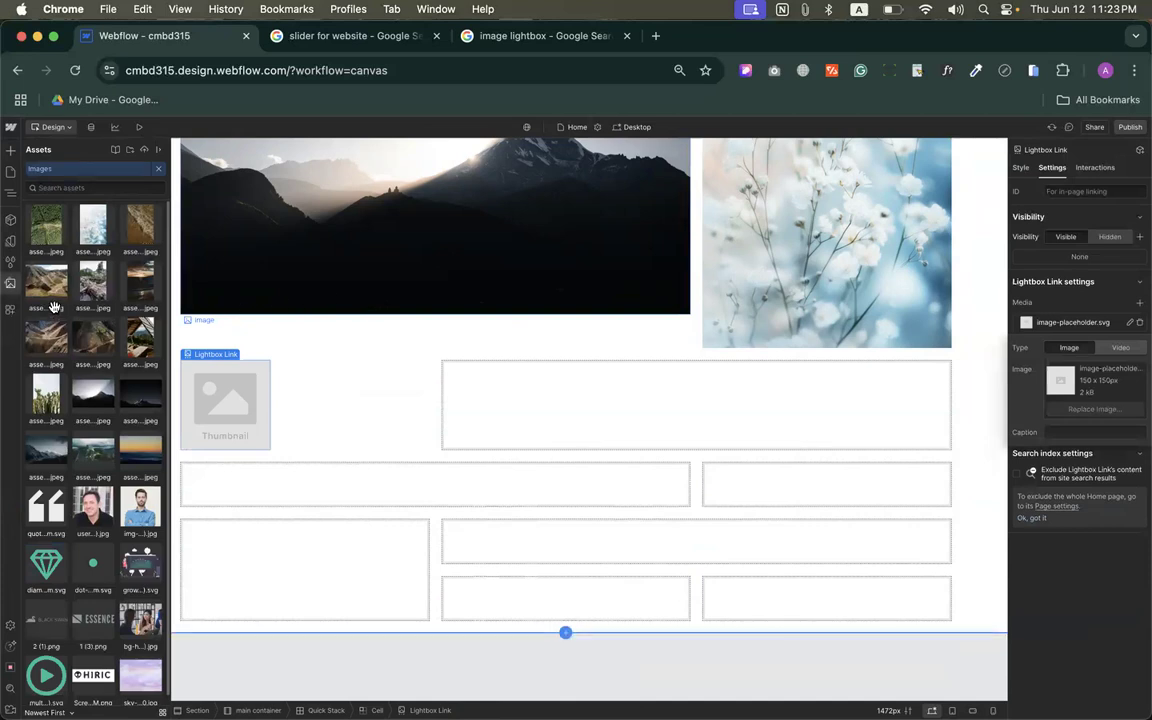
left_click(48, 280)
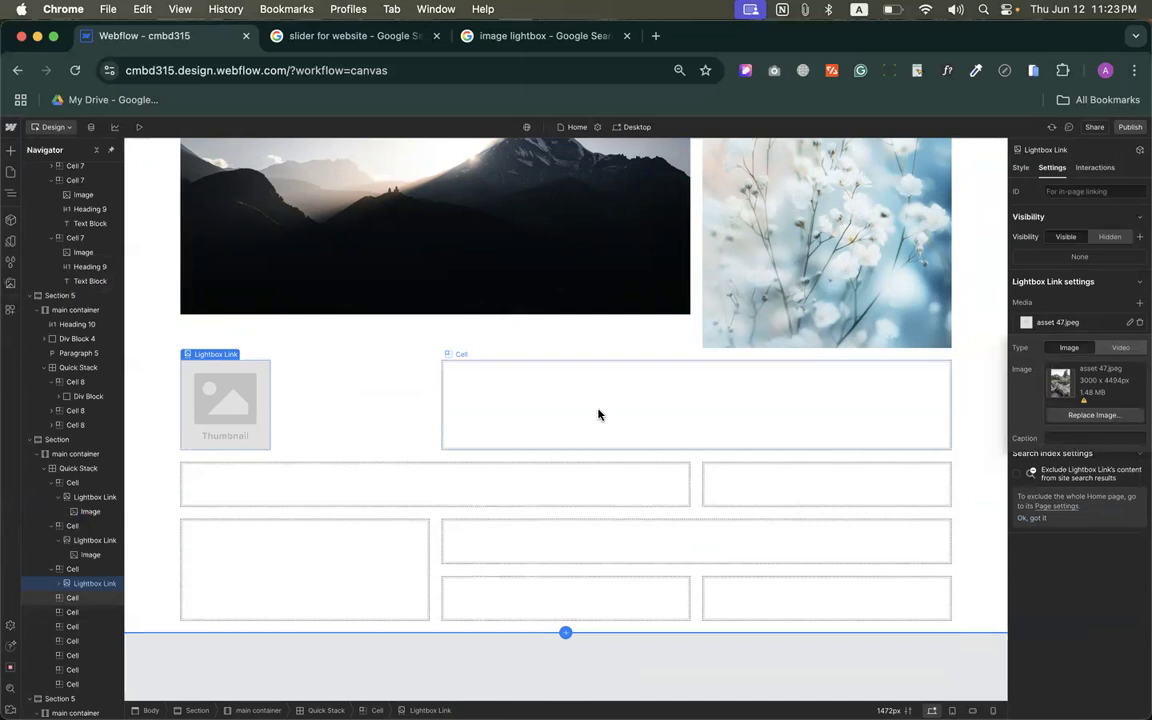
Step: Insert a Lightbox element into the wide cell of the gallery's second row
left_click(537, 406)
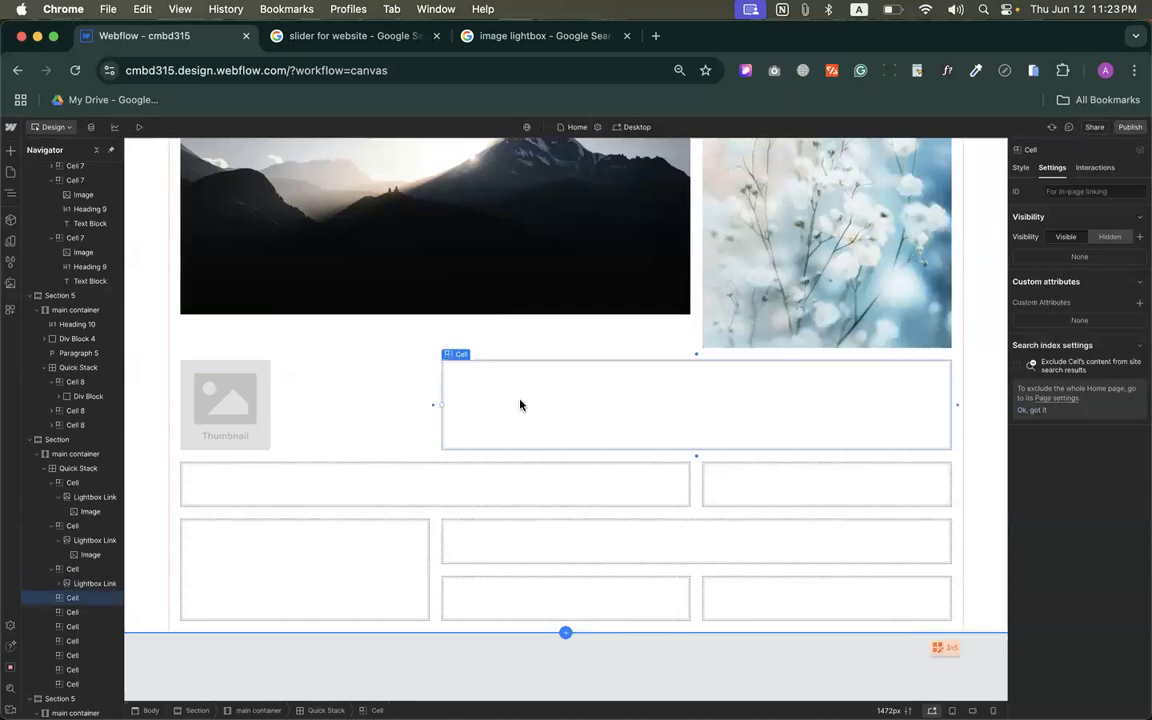
key("super+k")
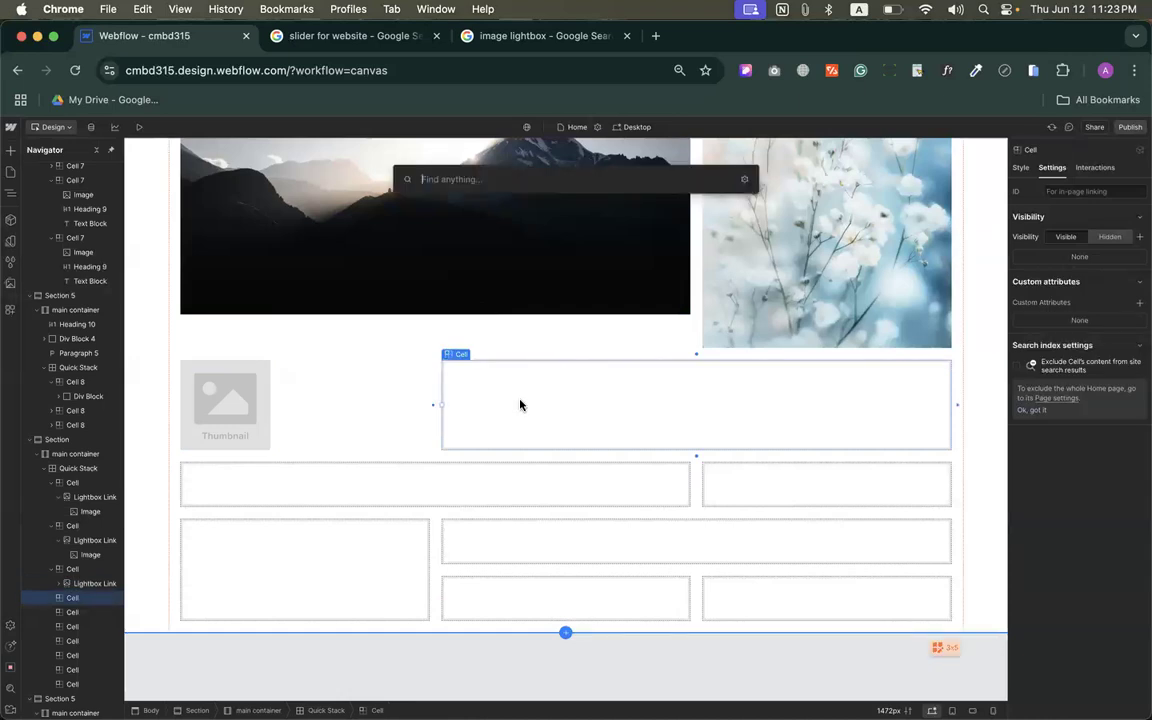
type("li")
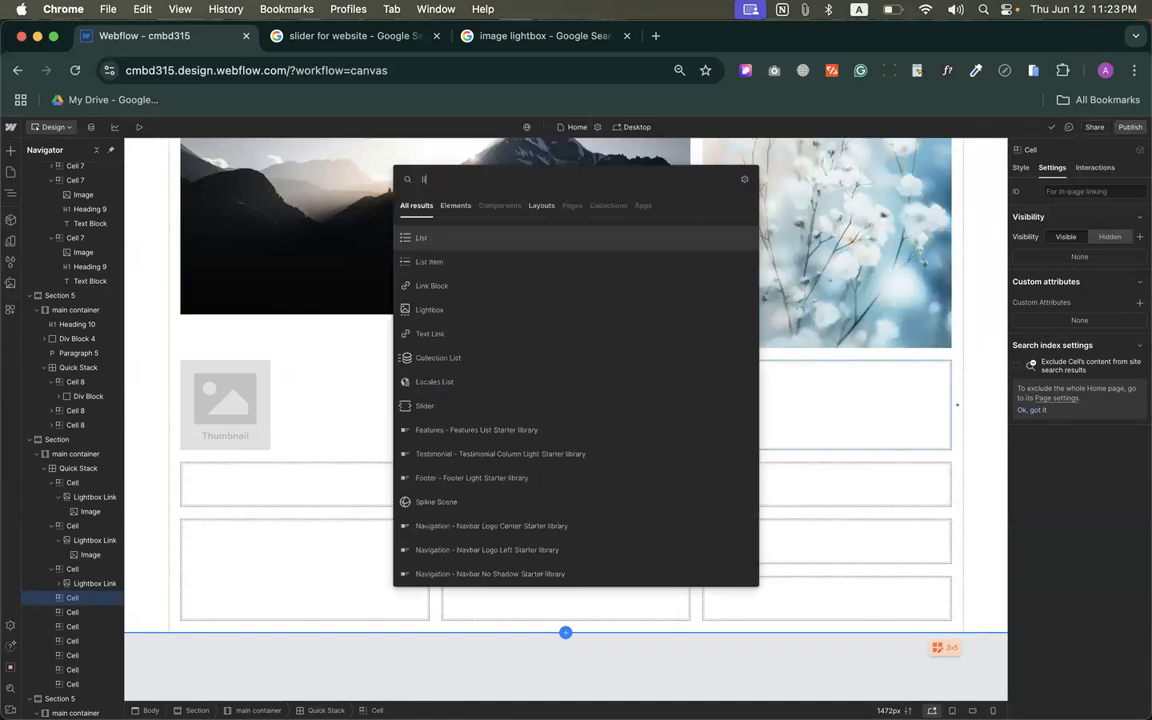
type("ght")
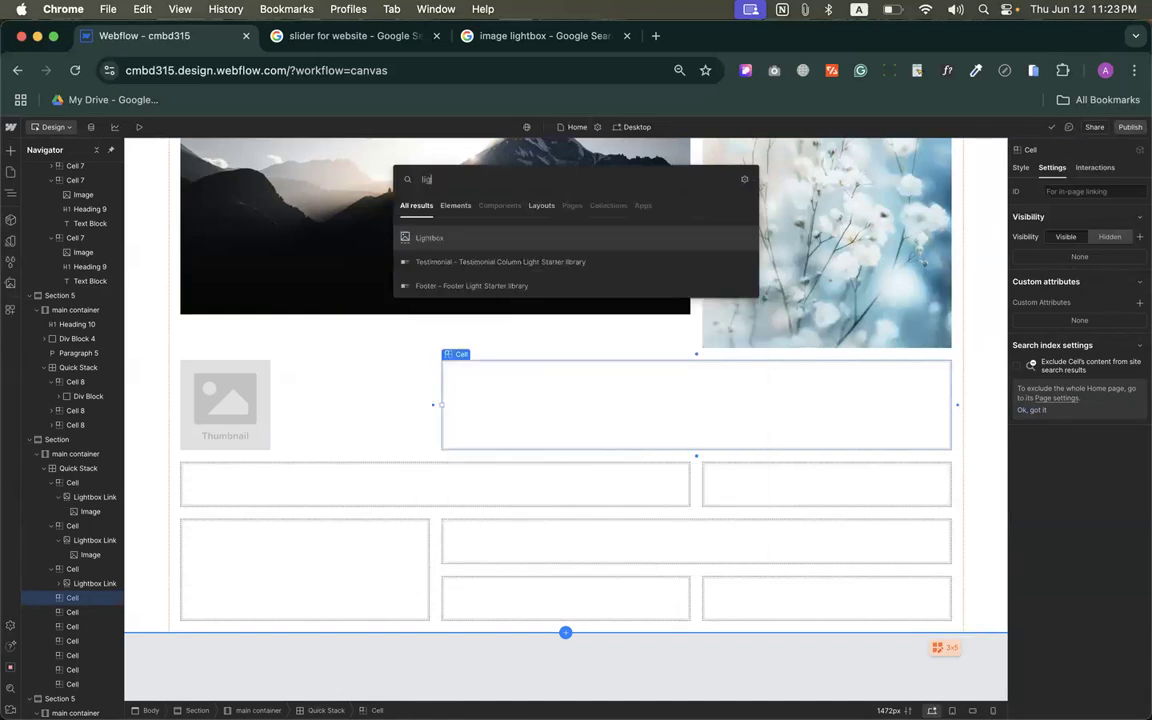
key("Return")
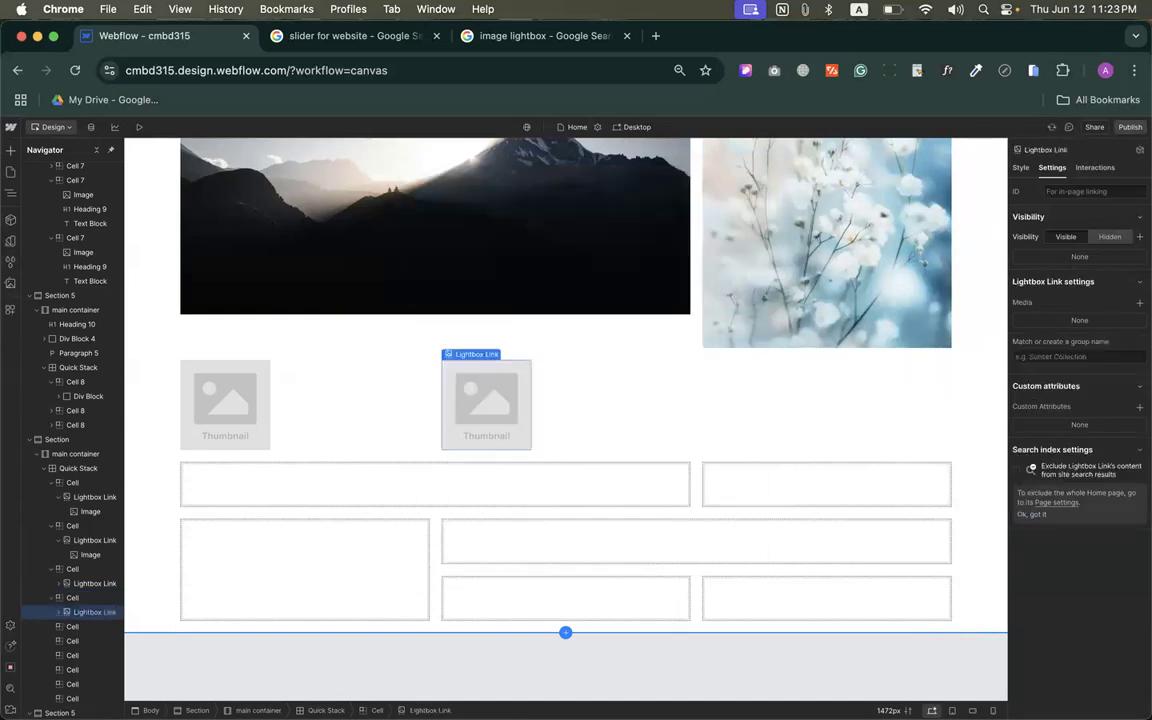
Step: Insert a Div Block into the wide cell of the gallery's third row
left_click(367, 475)
key("super+k")
type("div")
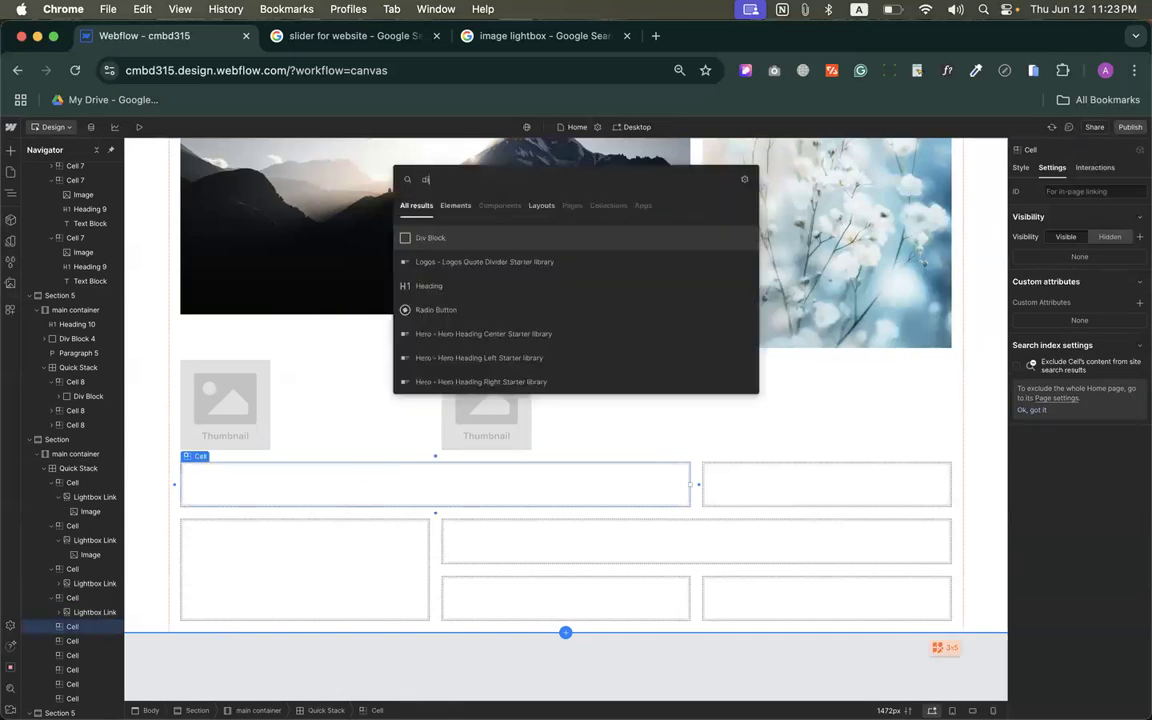
key("Return")
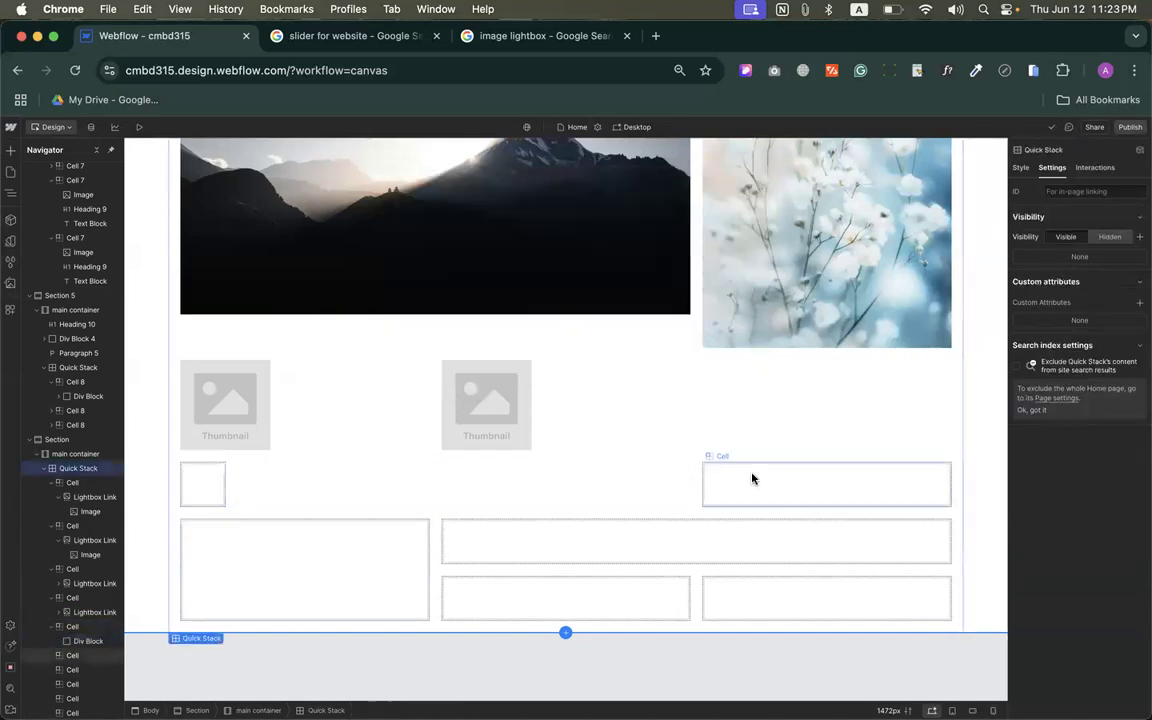
Step: Insert an Image element into the third row's narrow cell and delete it again
left_click(742, 490)
key("super+k")
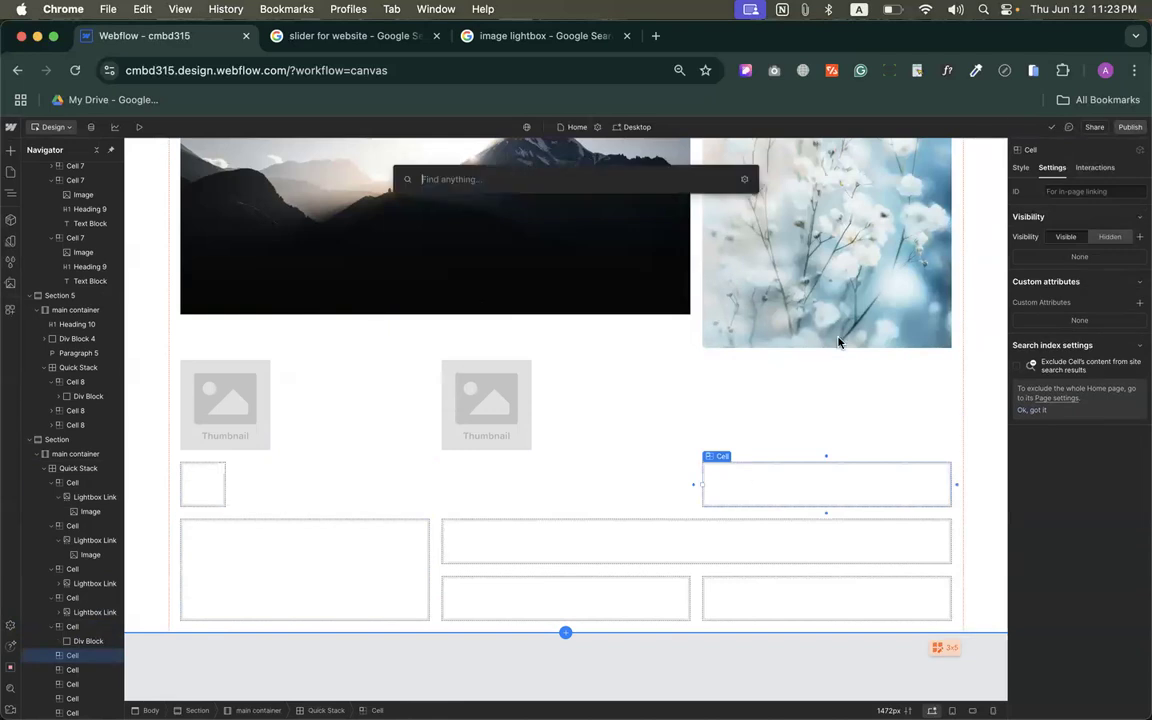
type("img")
key("Return")
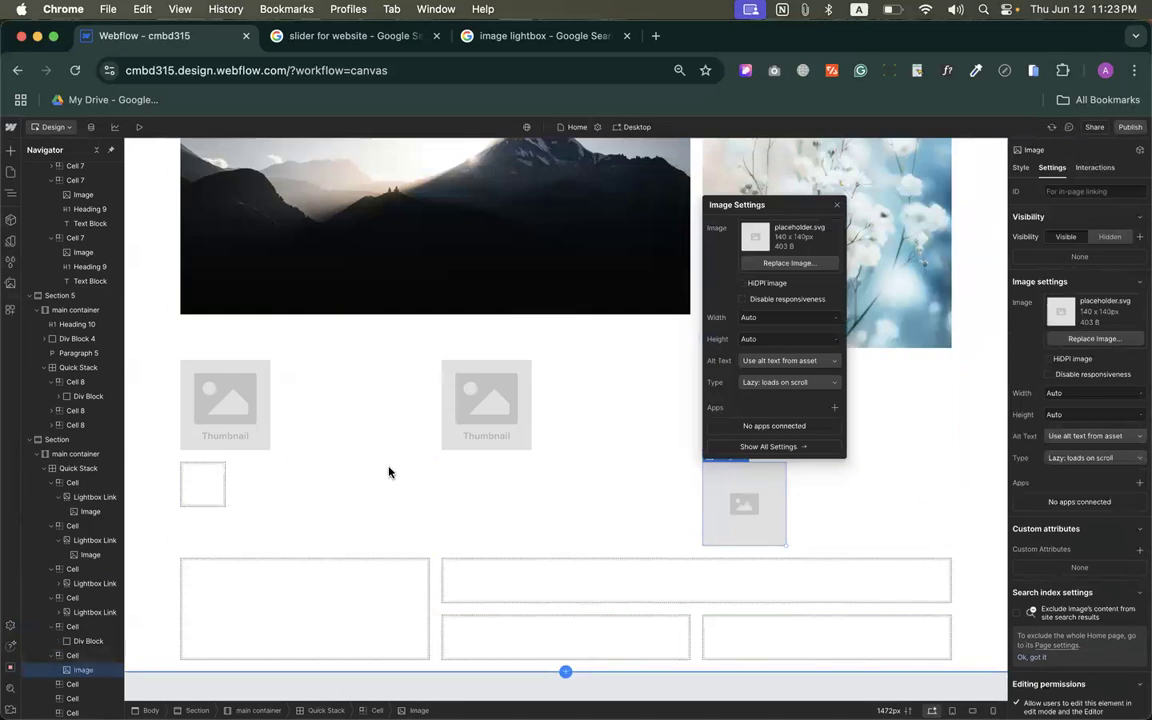
left_click(731, 504)
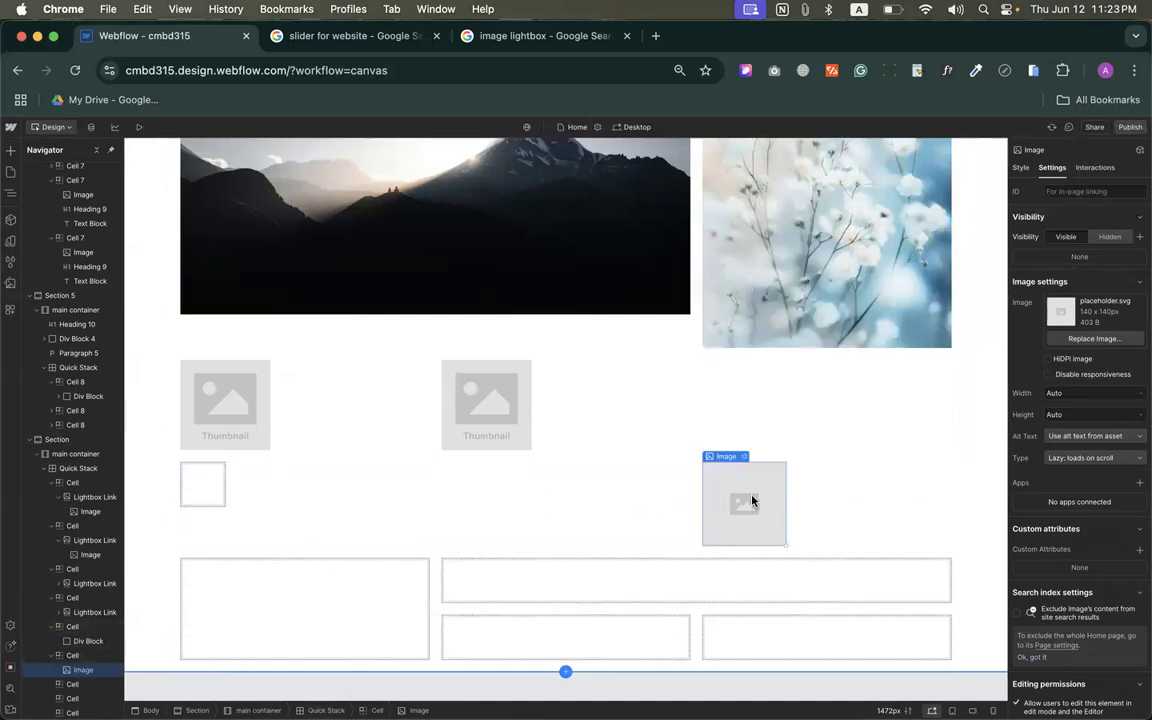
key("Delete")
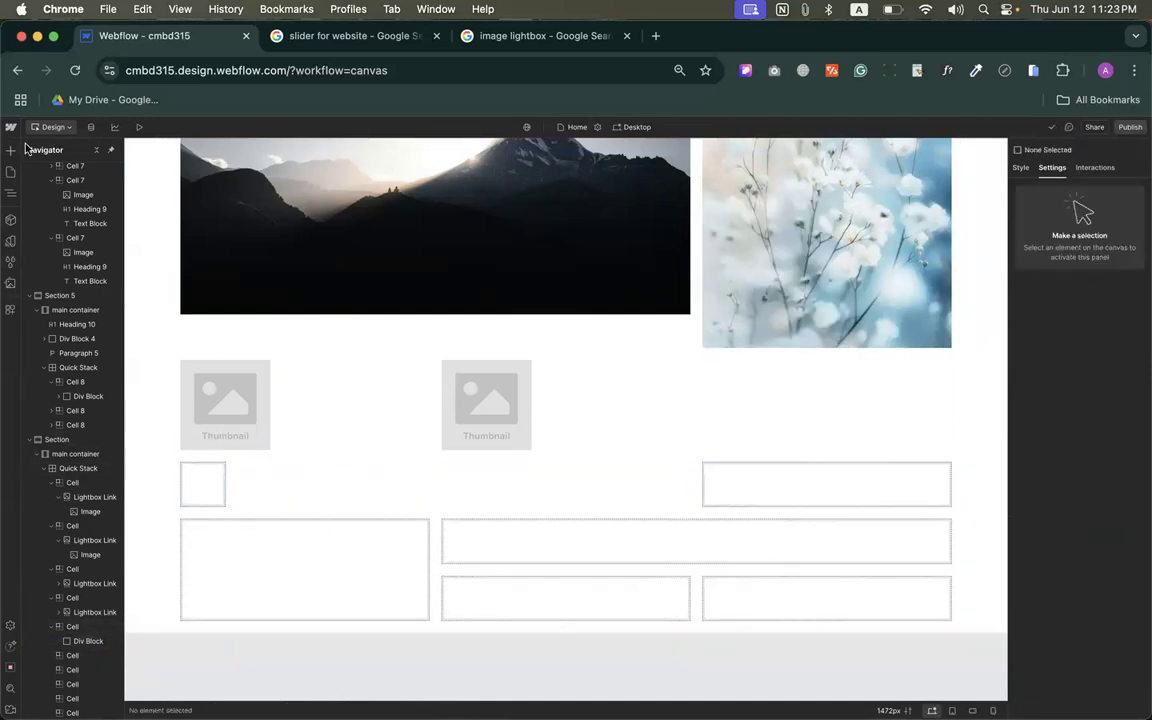
Step: Delete the Div Block from the third row's wide cell
left_click(12, 150)
scroll(49, 431, "down", 10)
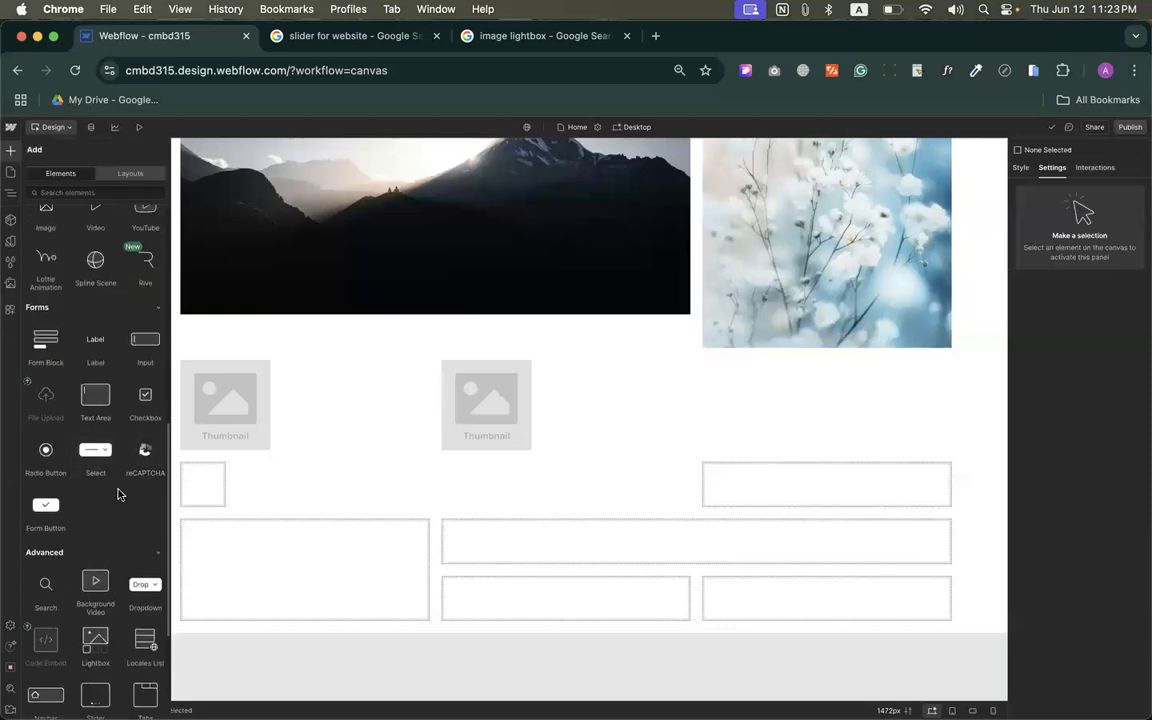
scroll(104, 500, "up", 10)
left_click(566, 476)
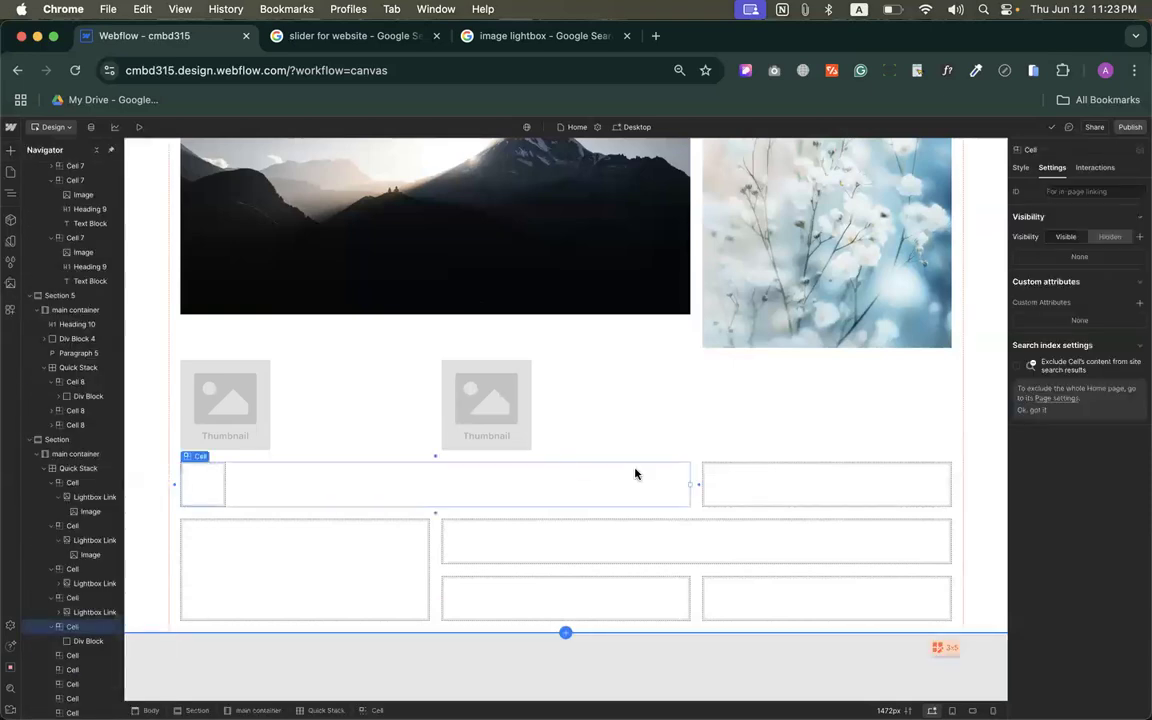
left_click(203, 480)
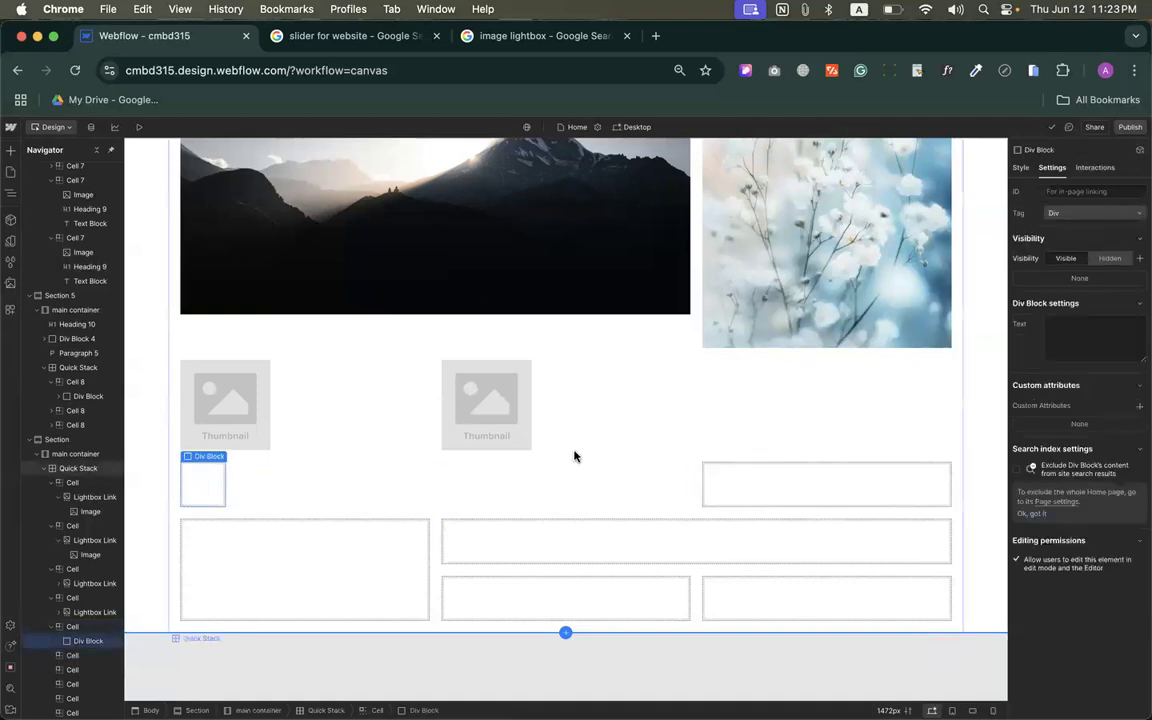
key("BackSpace")
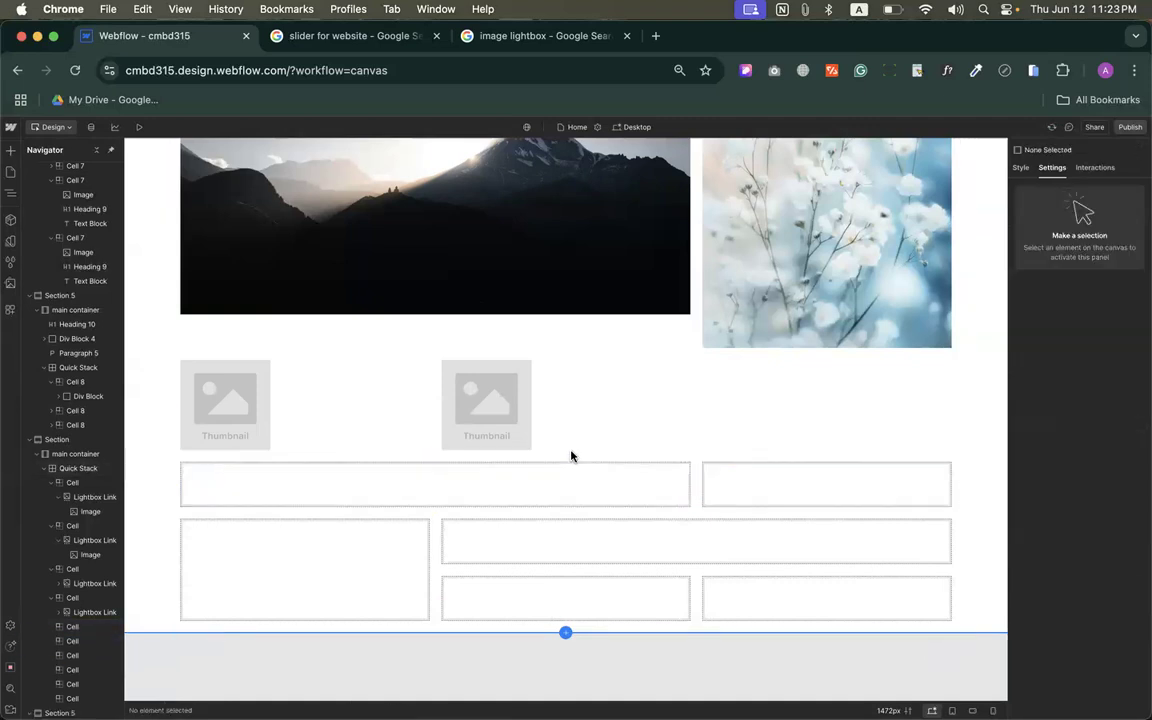
Step: Set the thumbnail image of the second row's first lightbox to asset 47.jpeg
left_click(265, 410)
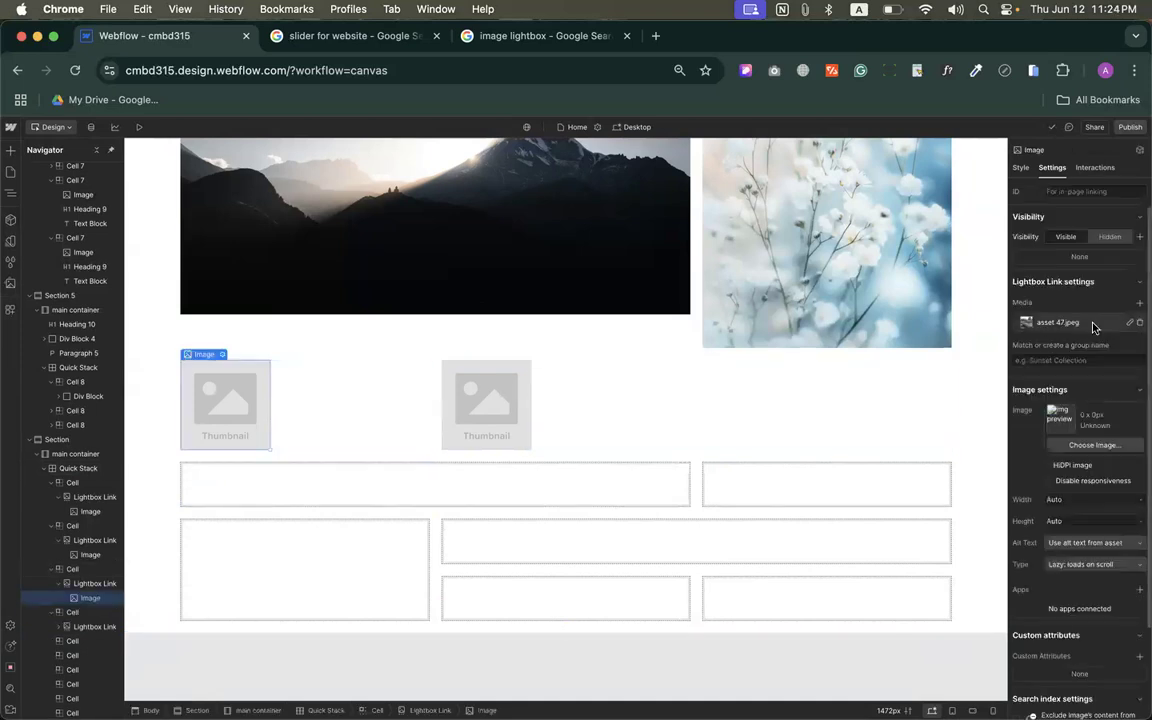
left_click(1093, 445)
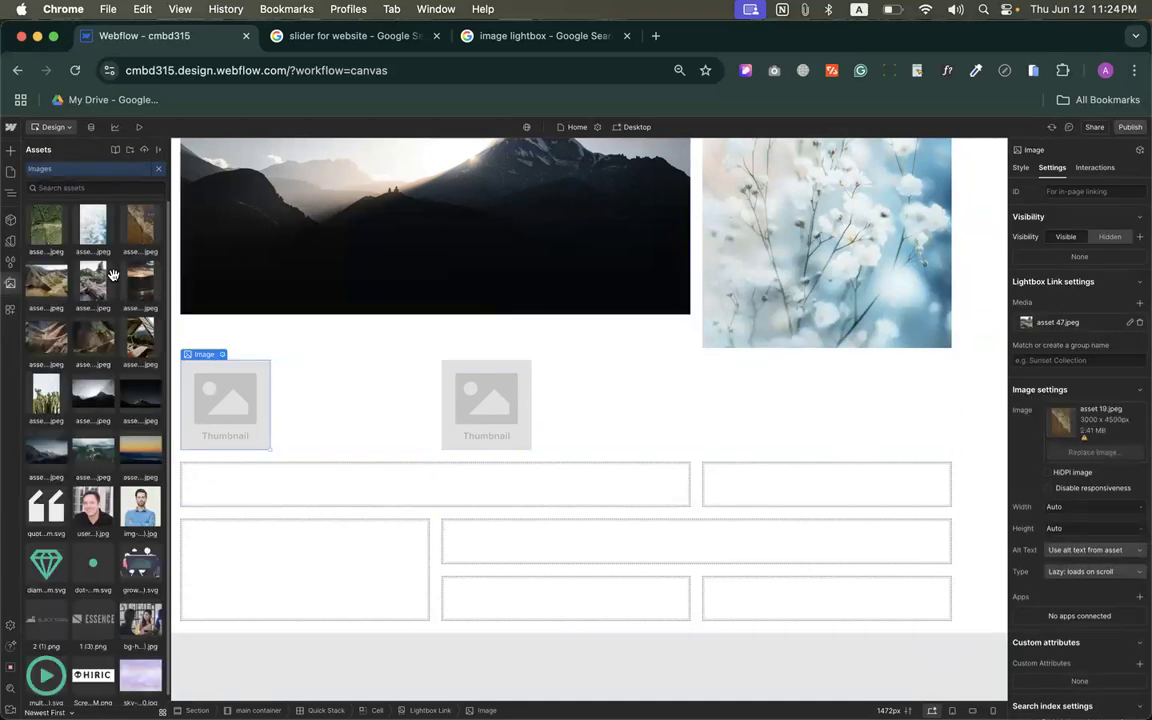
left_click(109, 298)
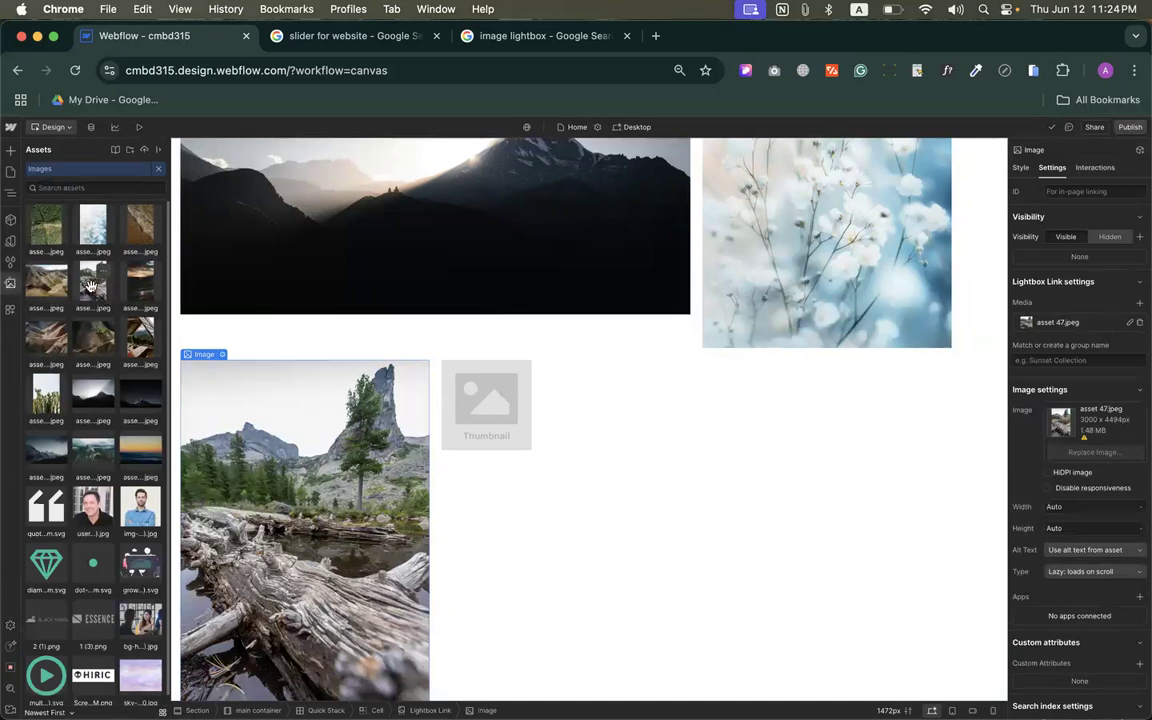
Step: Add a media item to the second row's wide lightbox and use asset 31.jpeg for both the media and the thumbnail
left_click(494, 430)
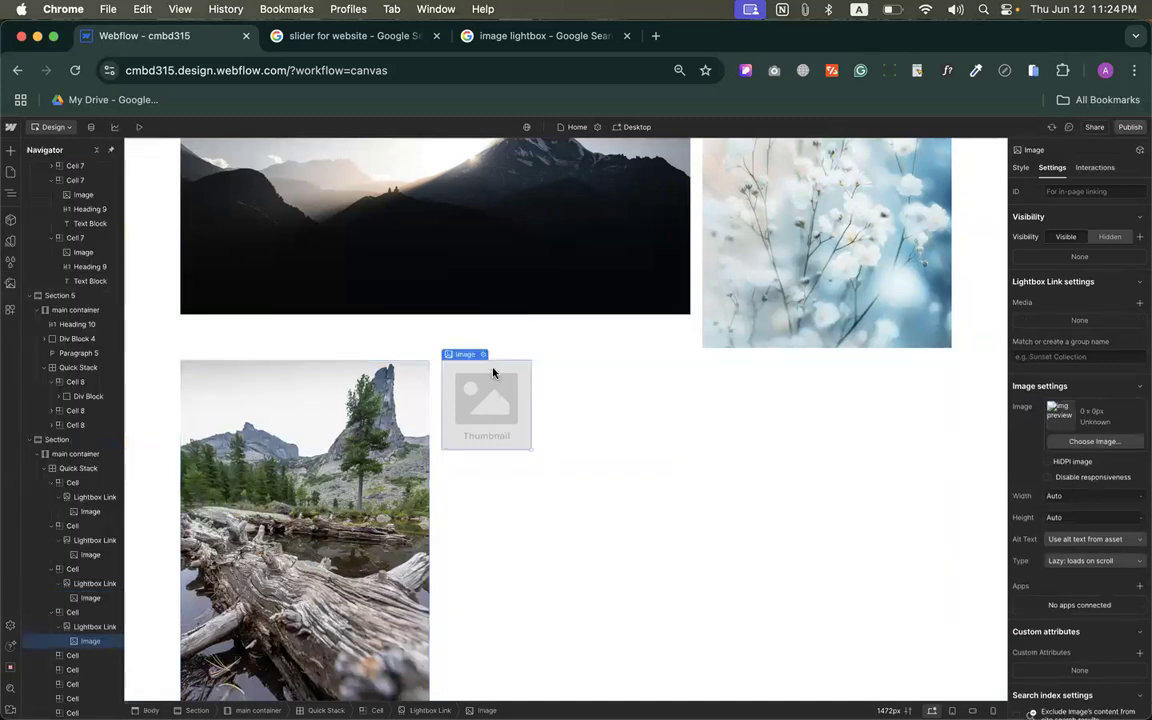
left_click(1138, 303)
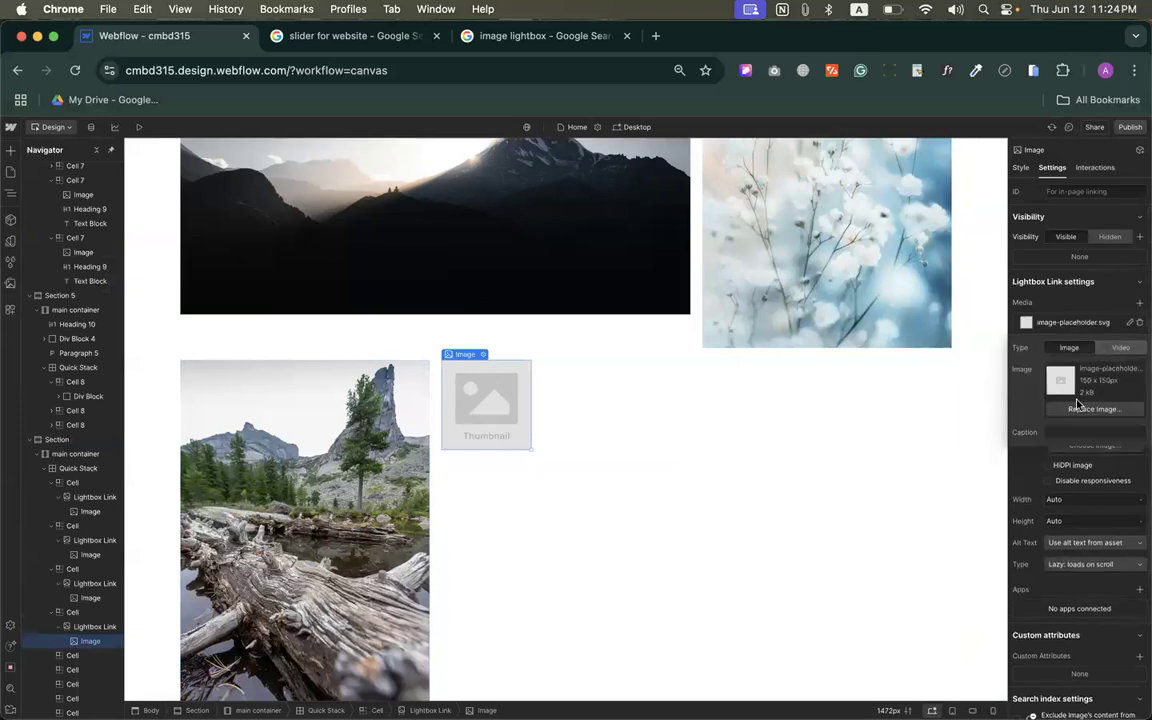
left_click(1080, 409)
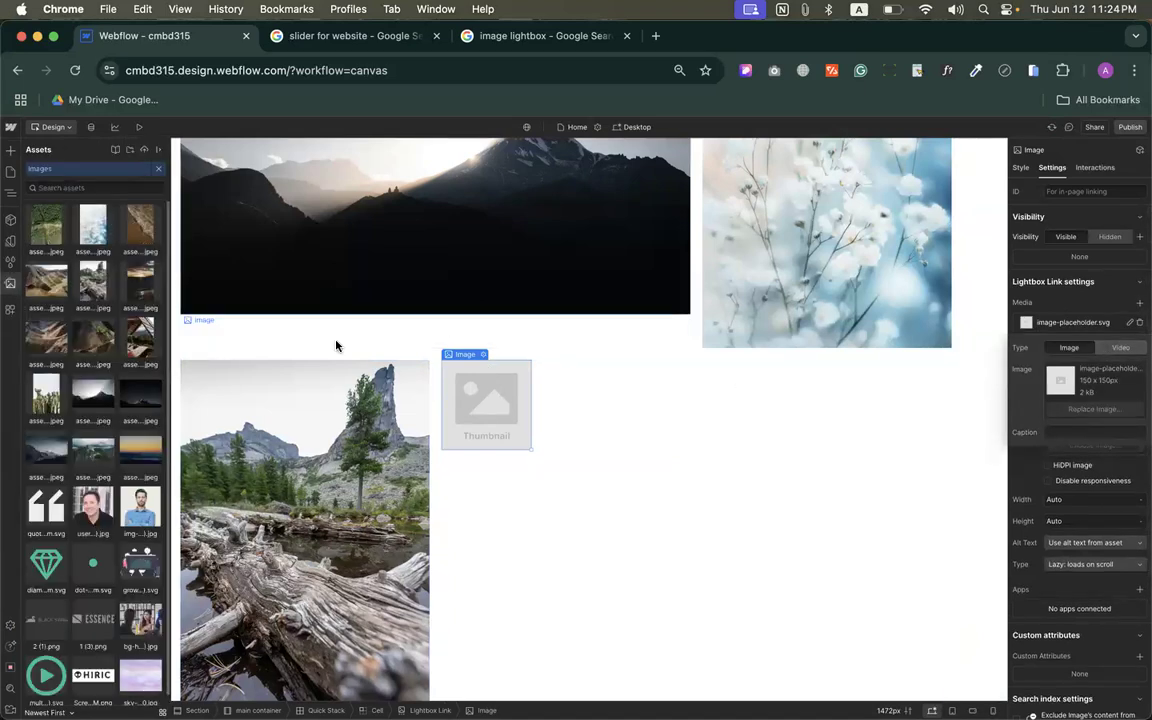
left_click(138, 395)
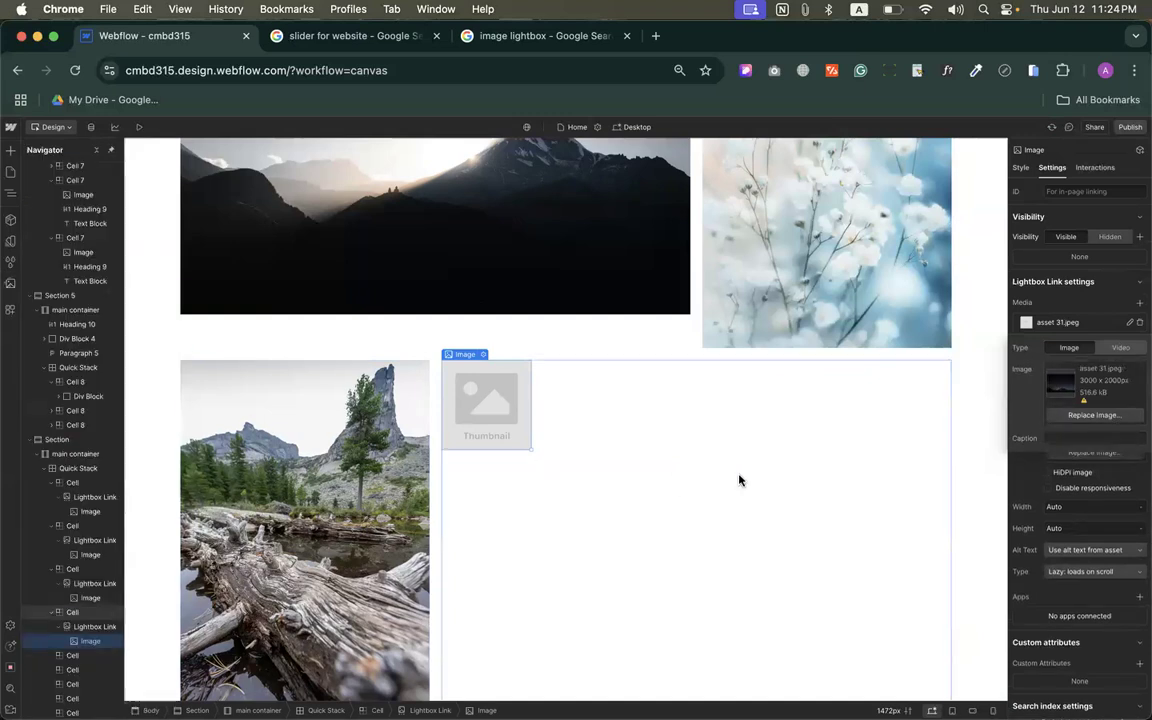
scroll(590, 400, "down", 5)
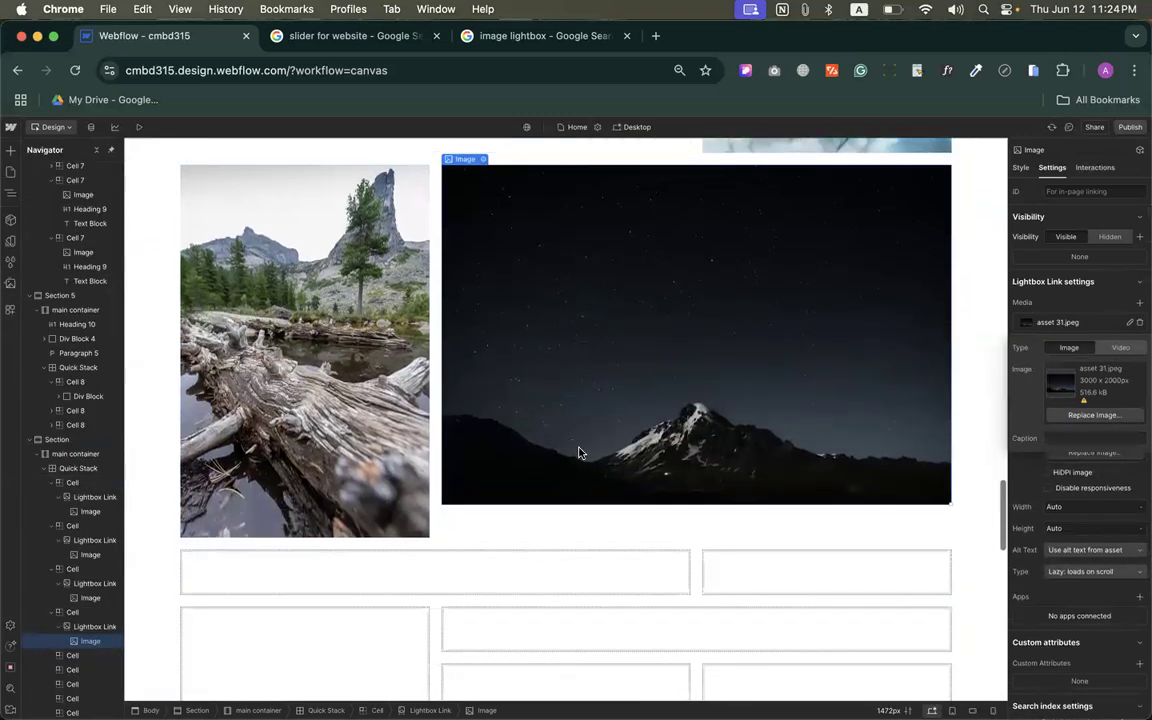
Step: Align the content of the second row's wide cell to the bottom left
left_click(519, 517)
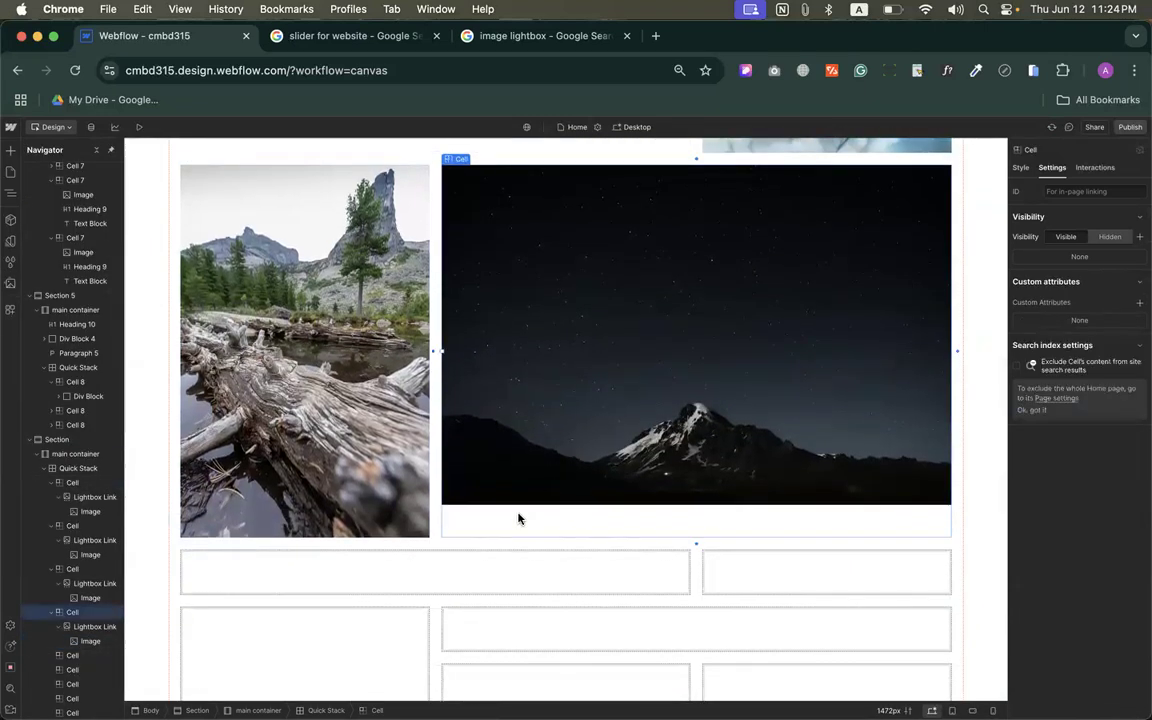
left_click(969, 363)
key("s")
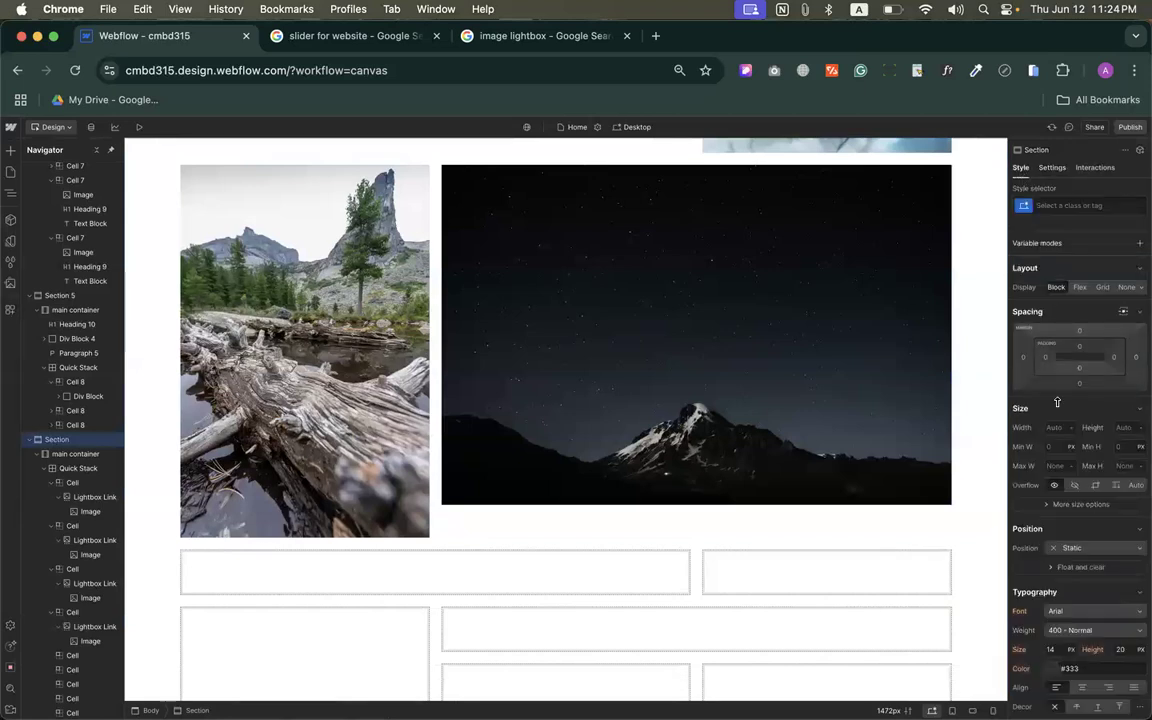
scroll(1060, 400, "down", 10)
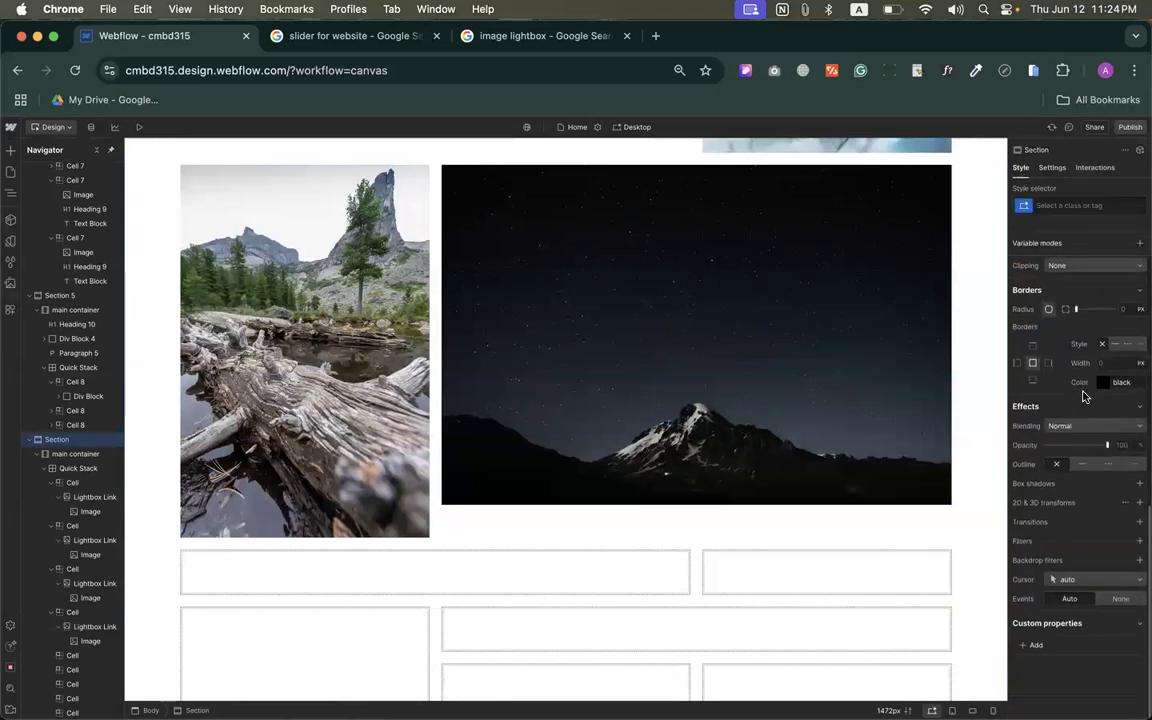
scroll(1082, 395, "up", 10)
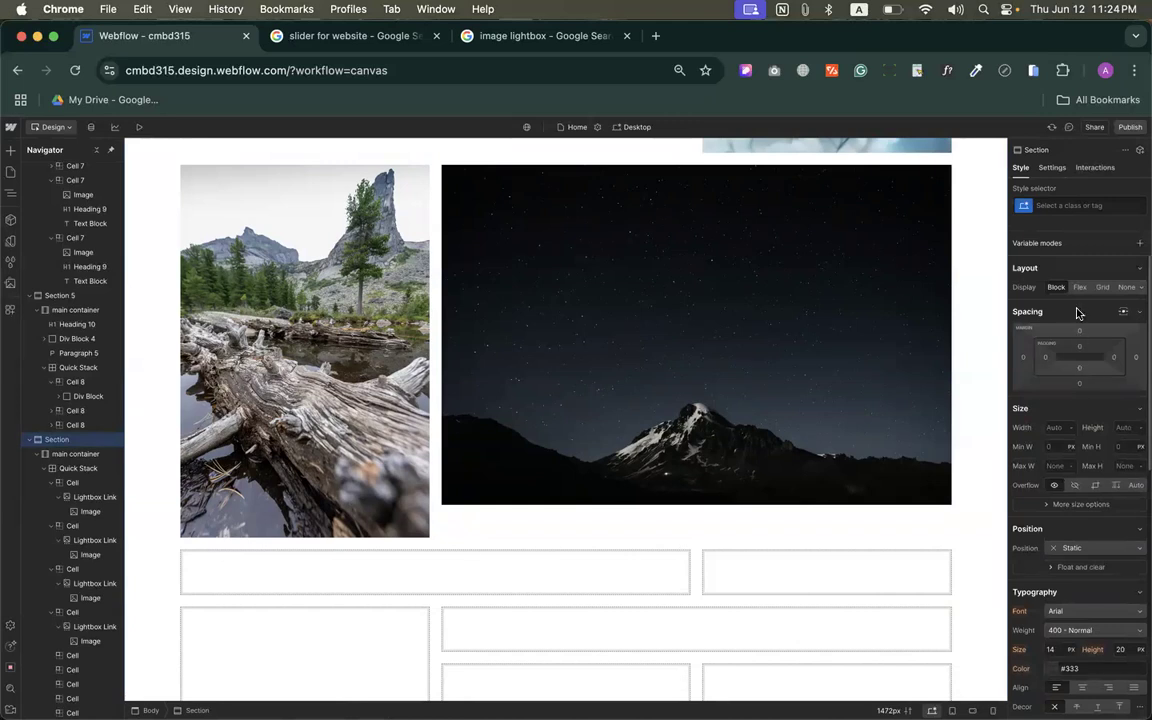
left_click(654, 517)
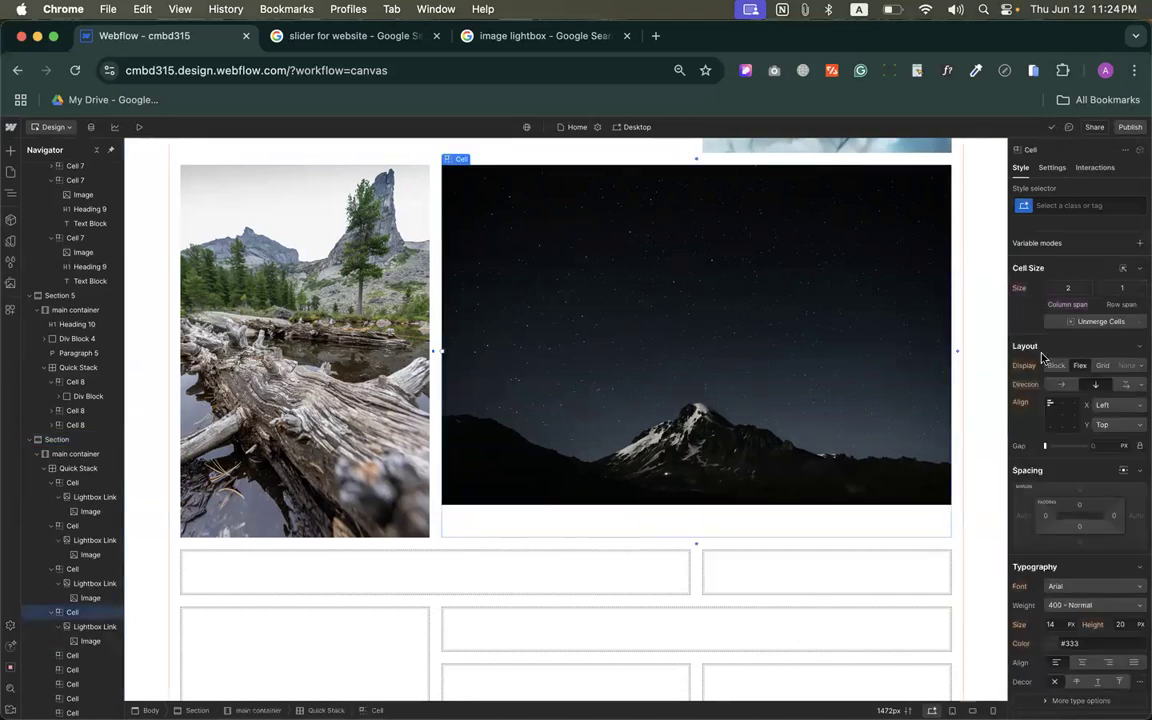
left_click(1050, 427)
scroll(700, 420, "up", 3)
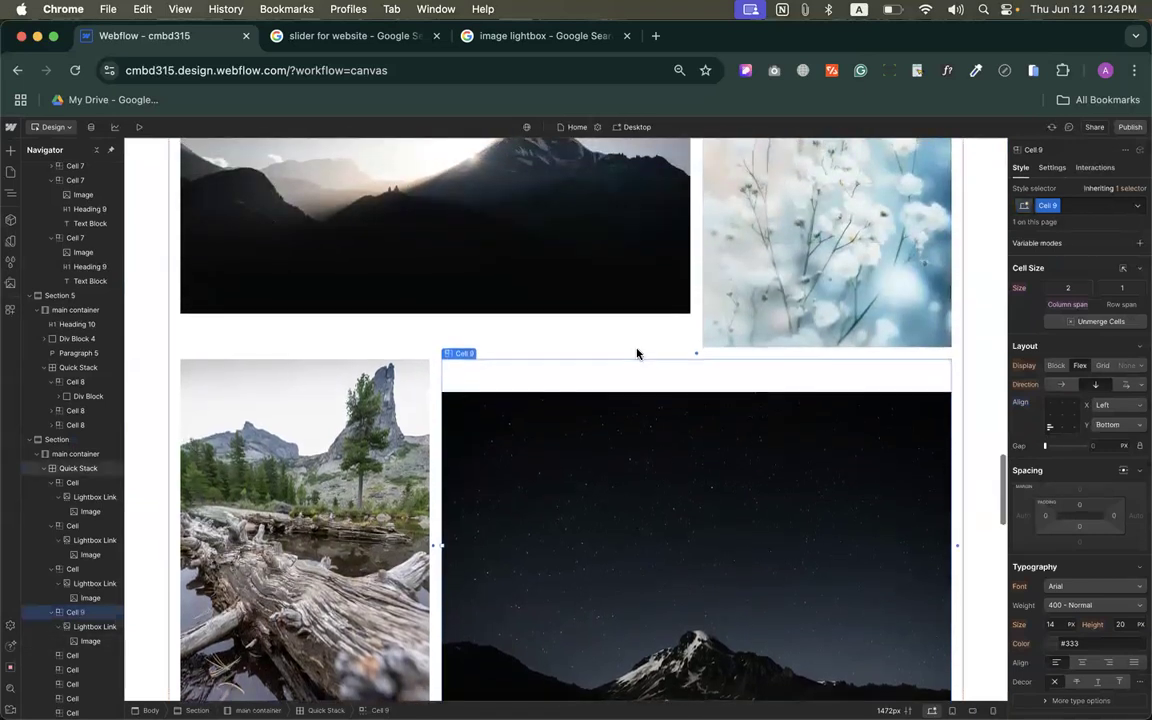
Step: Look over the filled gallery rows and the empty cells below them to check the spacing and alignment
scroll(637, 353, "down", 5)
left_click(628, 348)
scroll(580, 360, "up", 4)
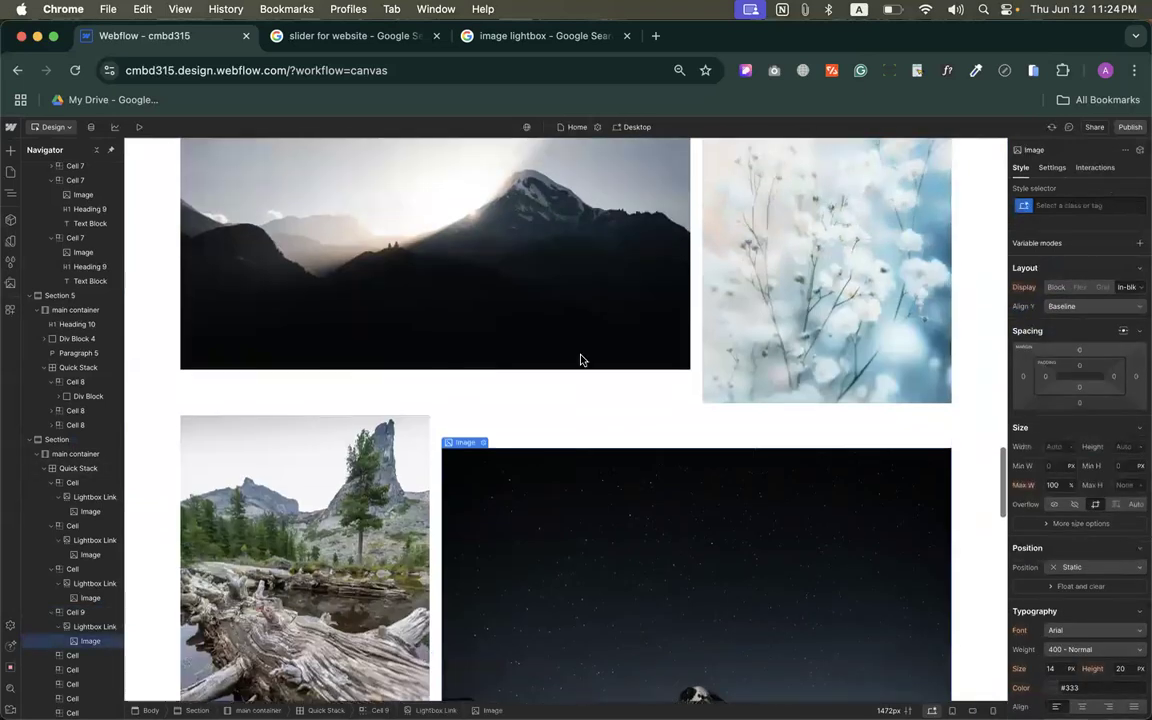
scroll(580, 360, "down", 7)
scroll(550, 329, "up", 3)
scroll(550, 329, "down", 3)
scroll(550, 329, "up", 5)
scroll(550, 327, "down", 10)
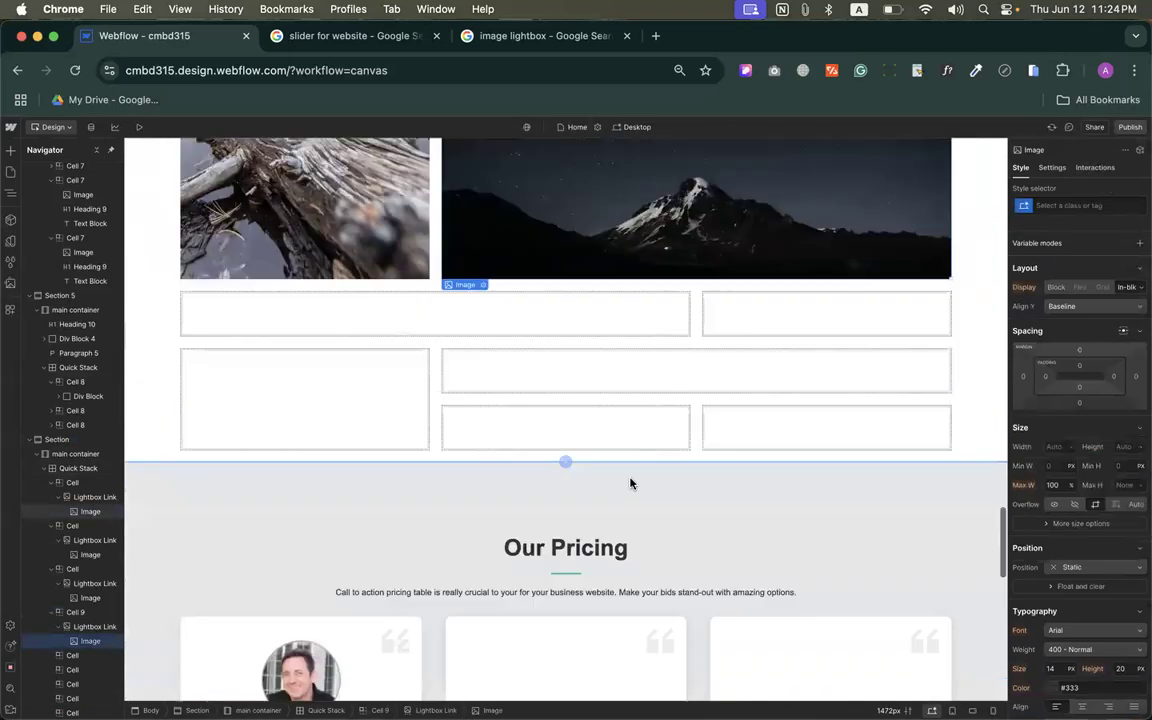
scroll(517, 291, "up", 10)
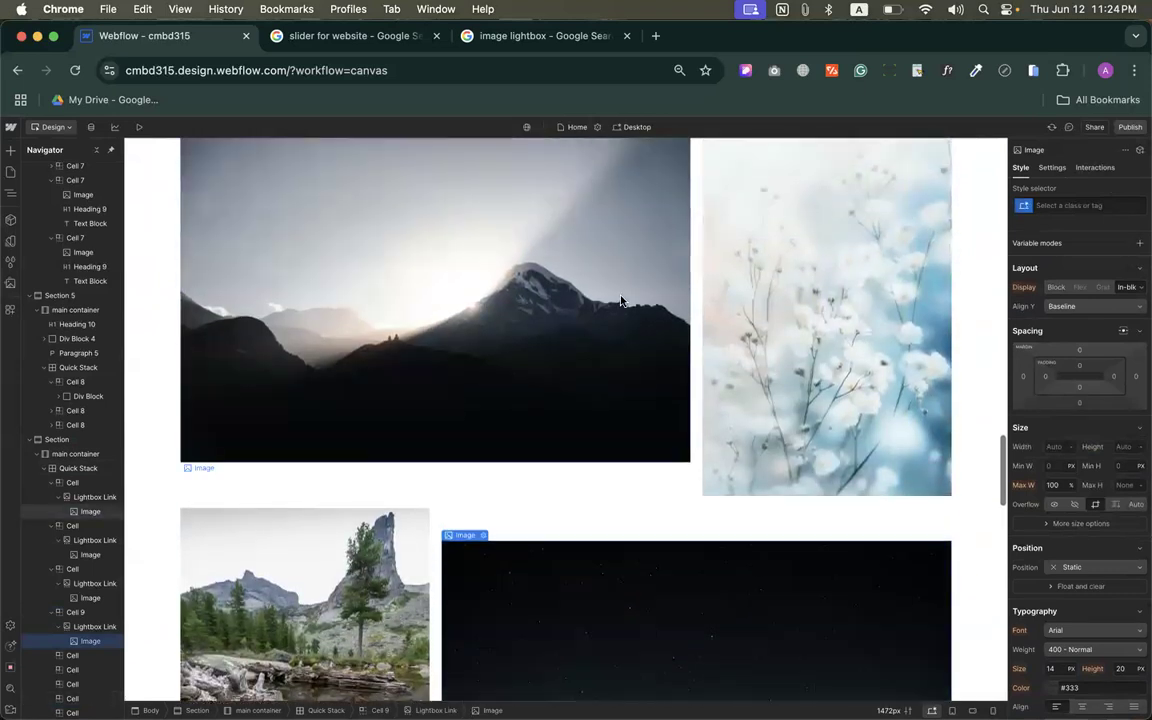
Step: Preview the page, view the first row's wide mountain image in its lightbox, and look through the other page sections
left_click(620, 300)
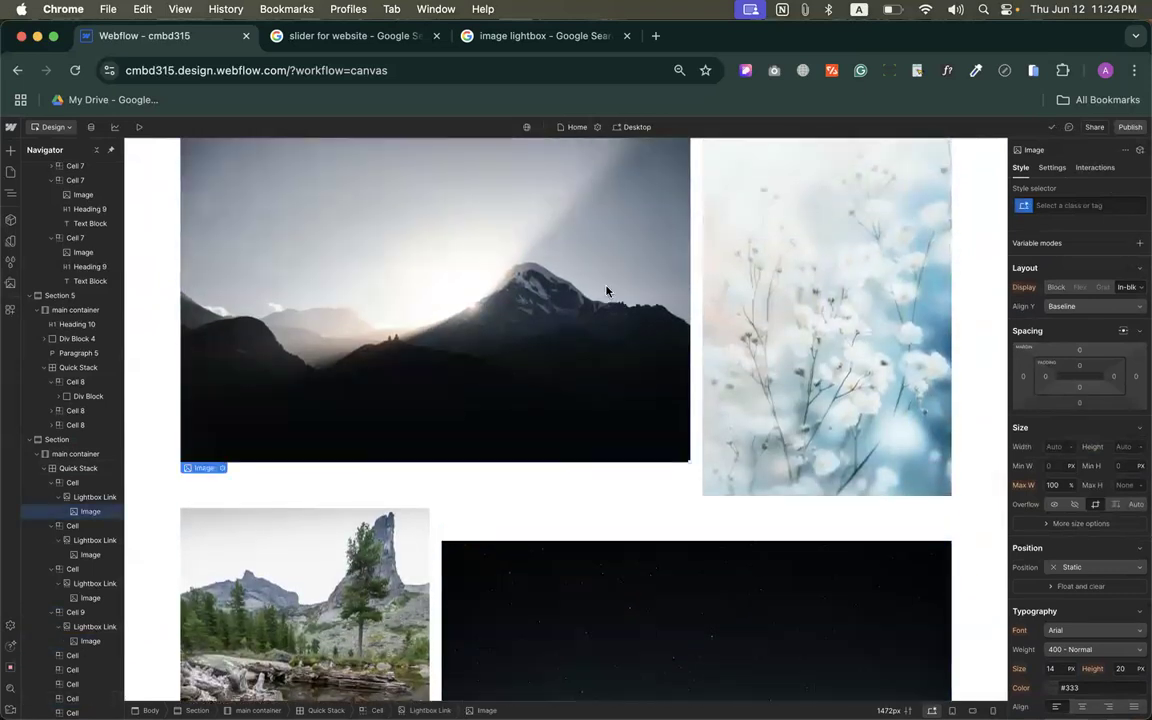
left_click(139, 126)
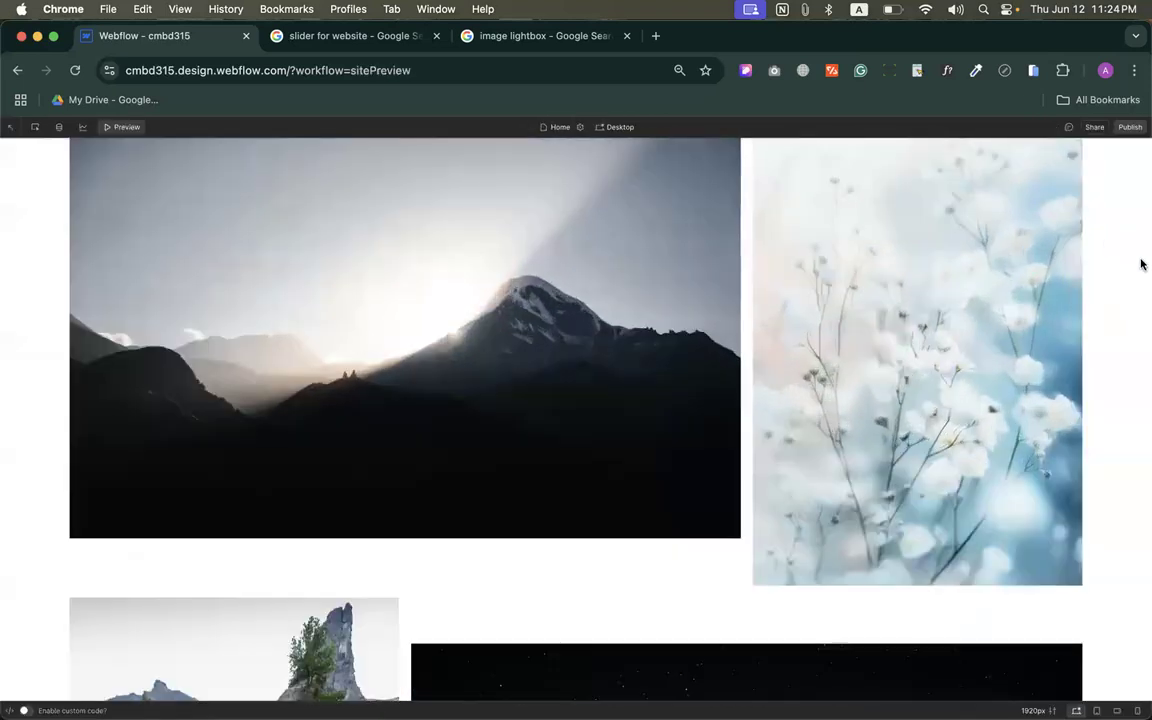
left_click(600, 330)
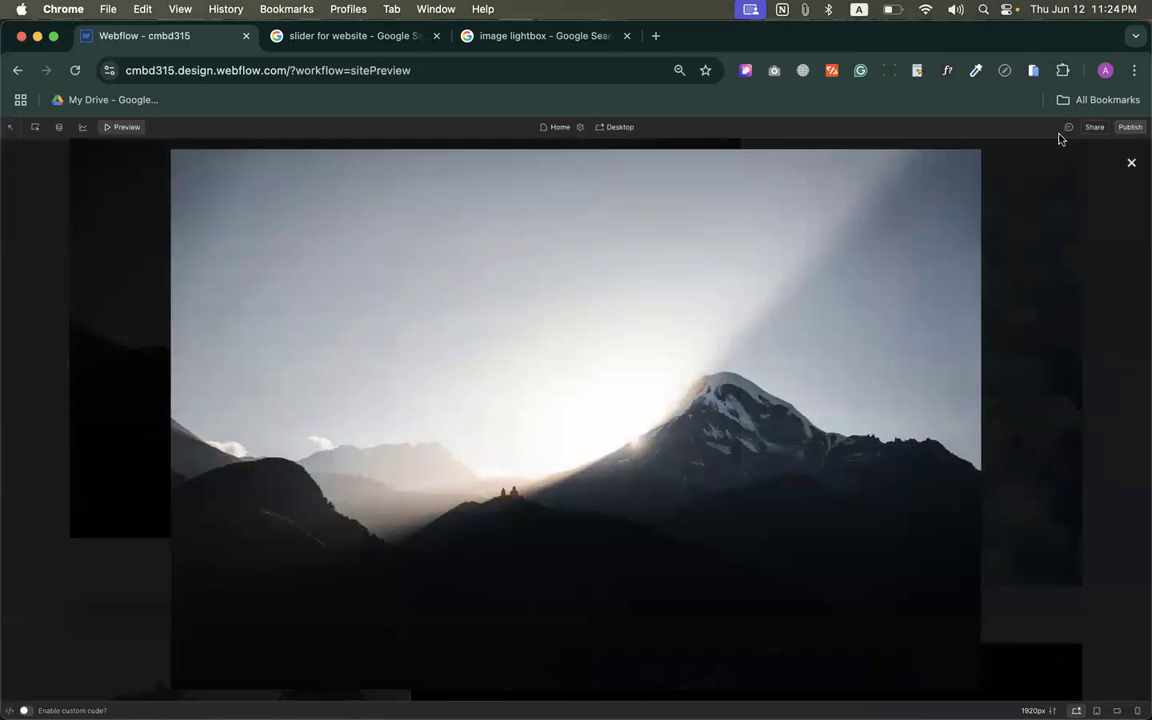
left_click(1131, 163)
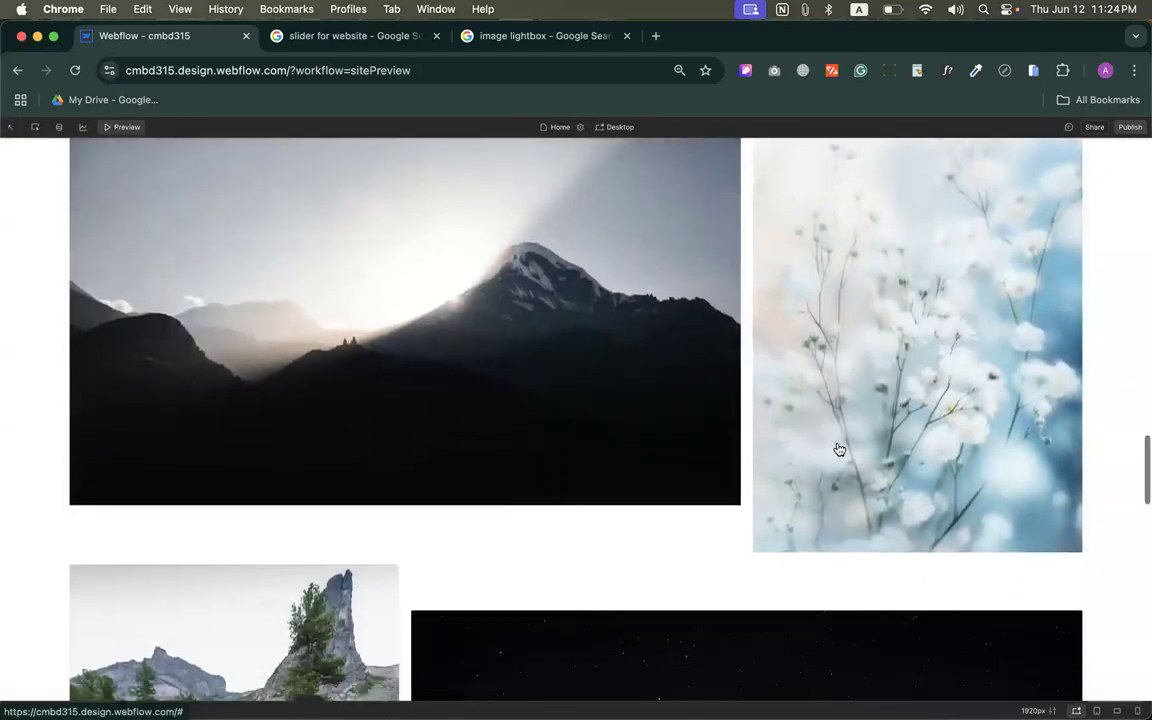
scroll(646, 552, "down", 5)
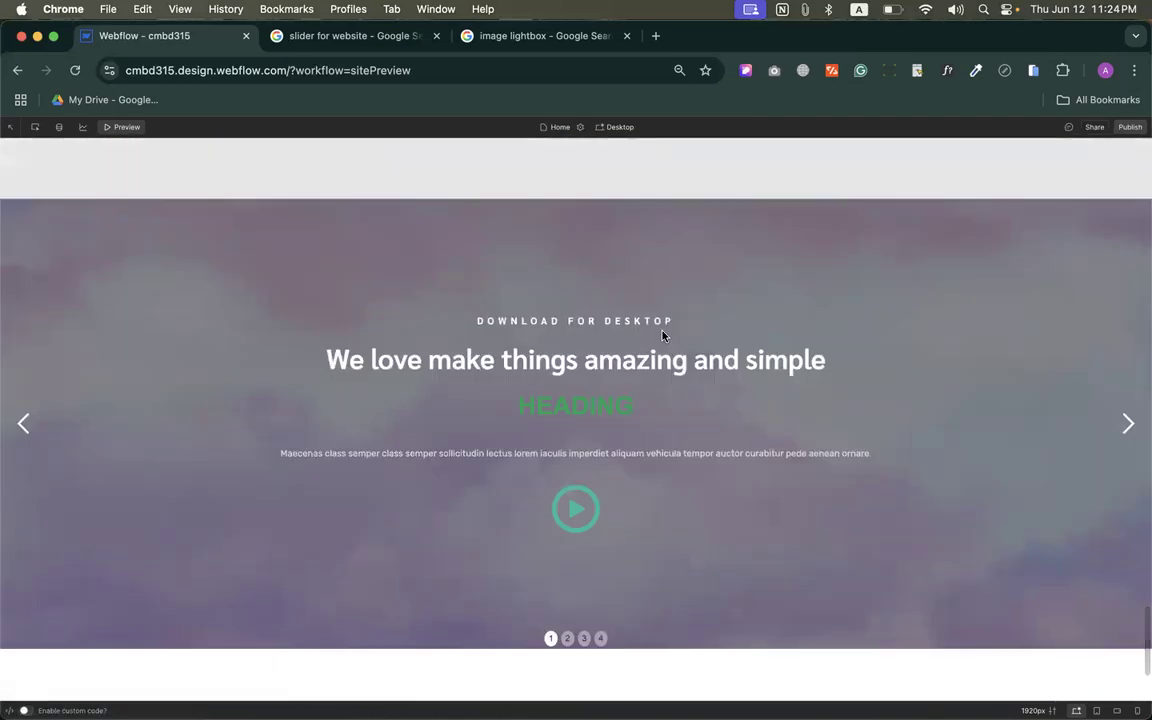
scroll(663, 334, "down", 3)
scroll(663, 334, "up", 10)
scroll(660, 337, "up", 10)
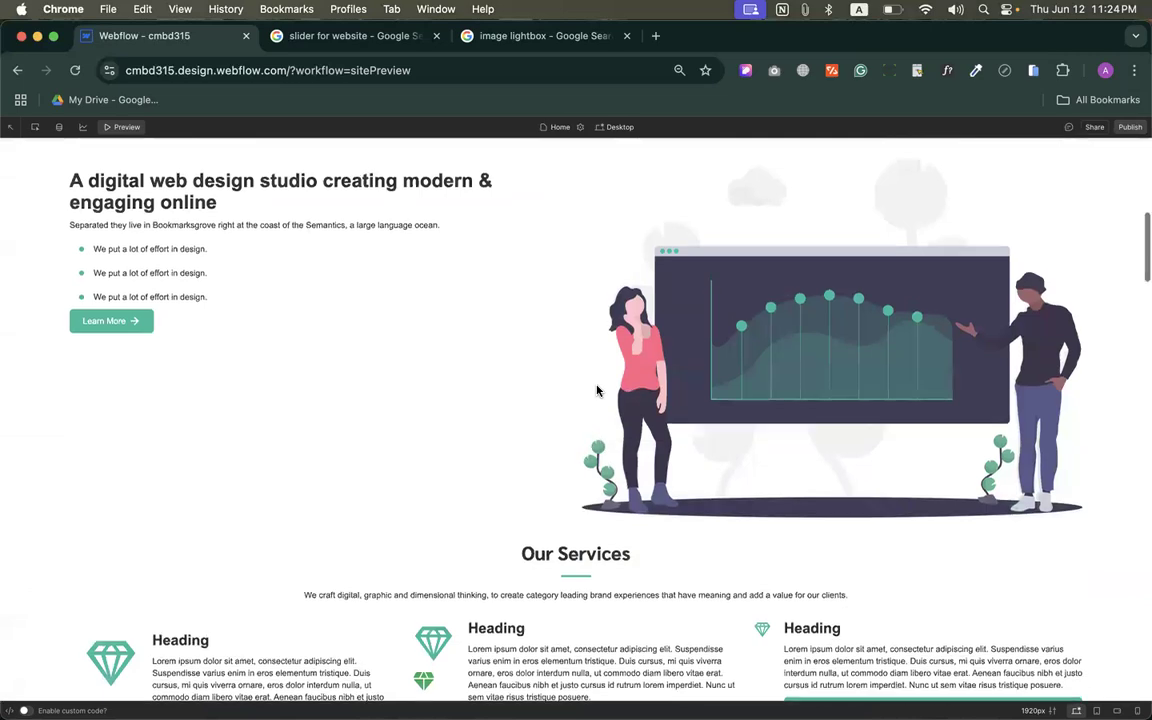
scroll(597, 390, "down", 4)
left_click(127, 130)
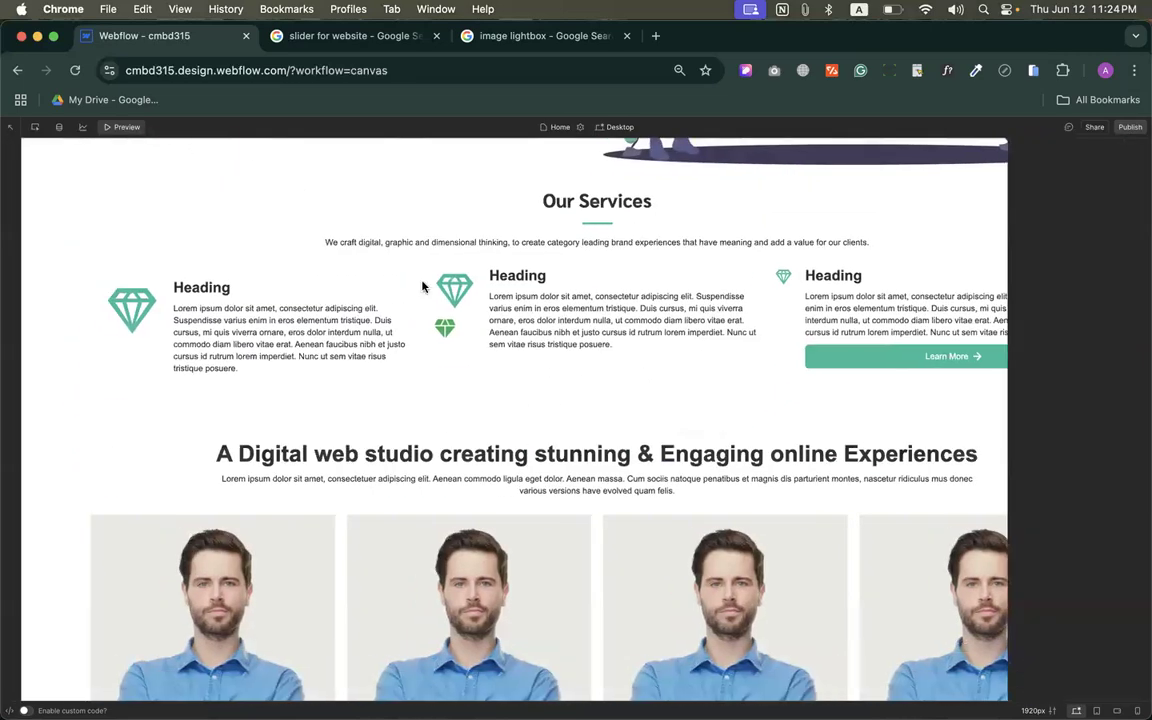
Step: Set the lightbox group name to 315 for both lightboxes in the gallery's first row
scroll(604, 445, "up", 4)
scroll(604, 444, "up", 3)
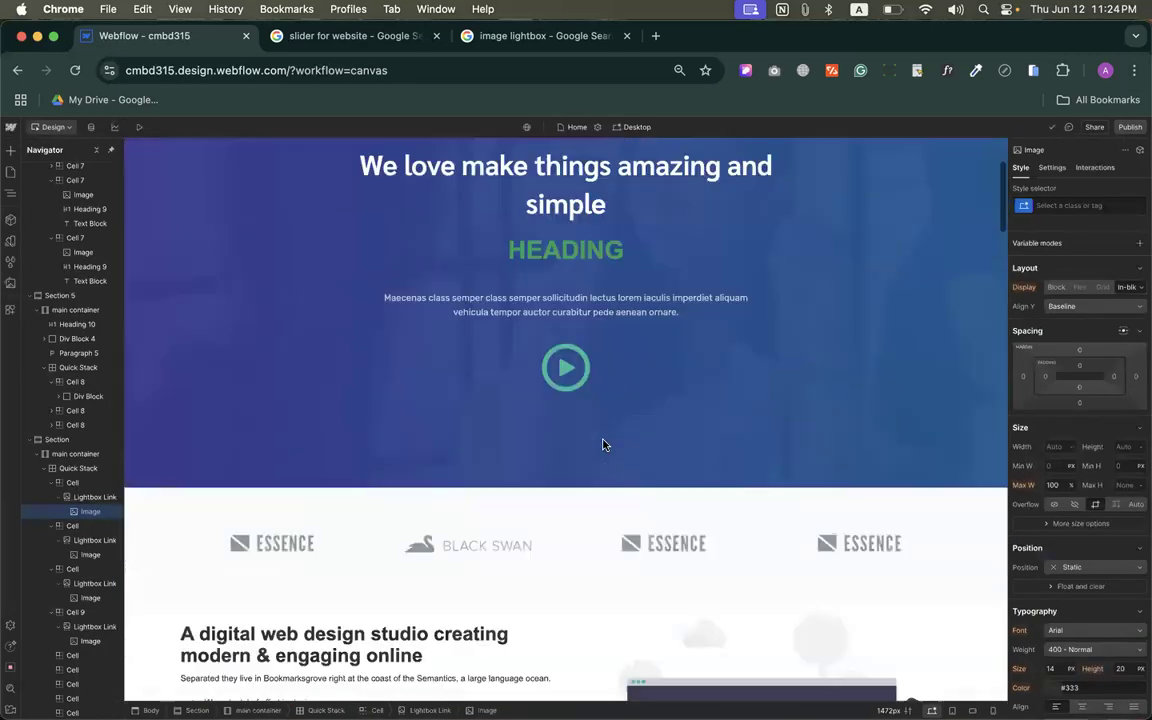
scroll(604, 444, "down", 12)
scroll(488, 404, "up", 4)
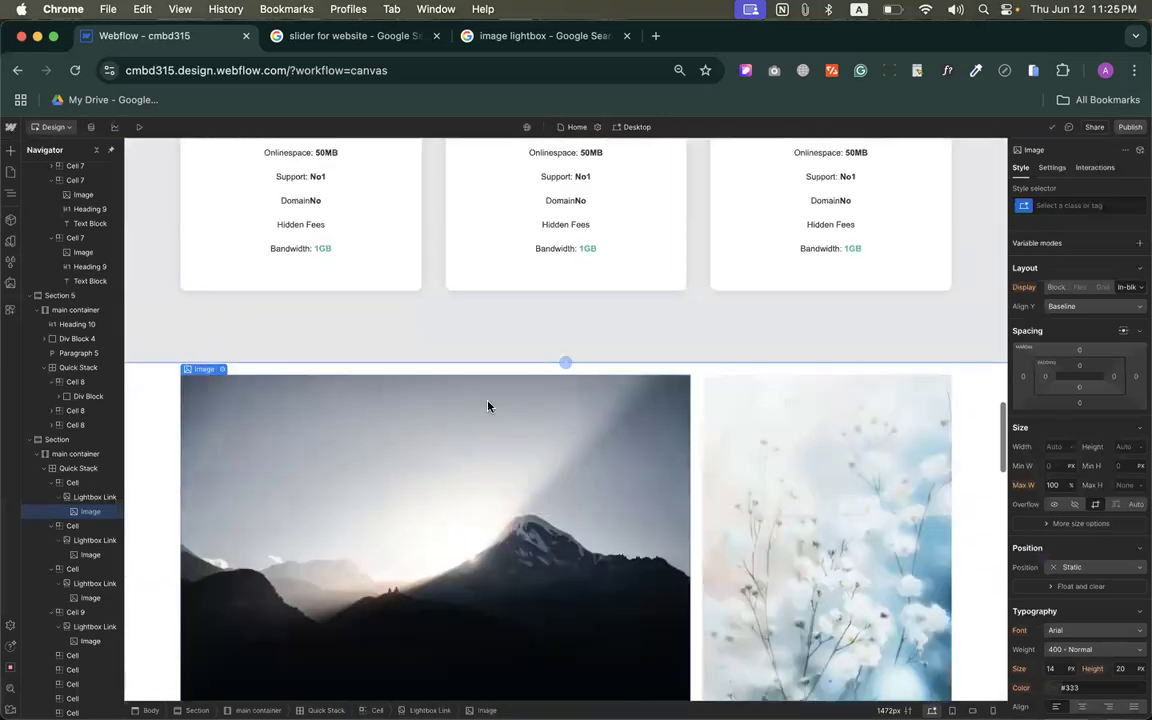
scroll(493, 450, "down", 2)
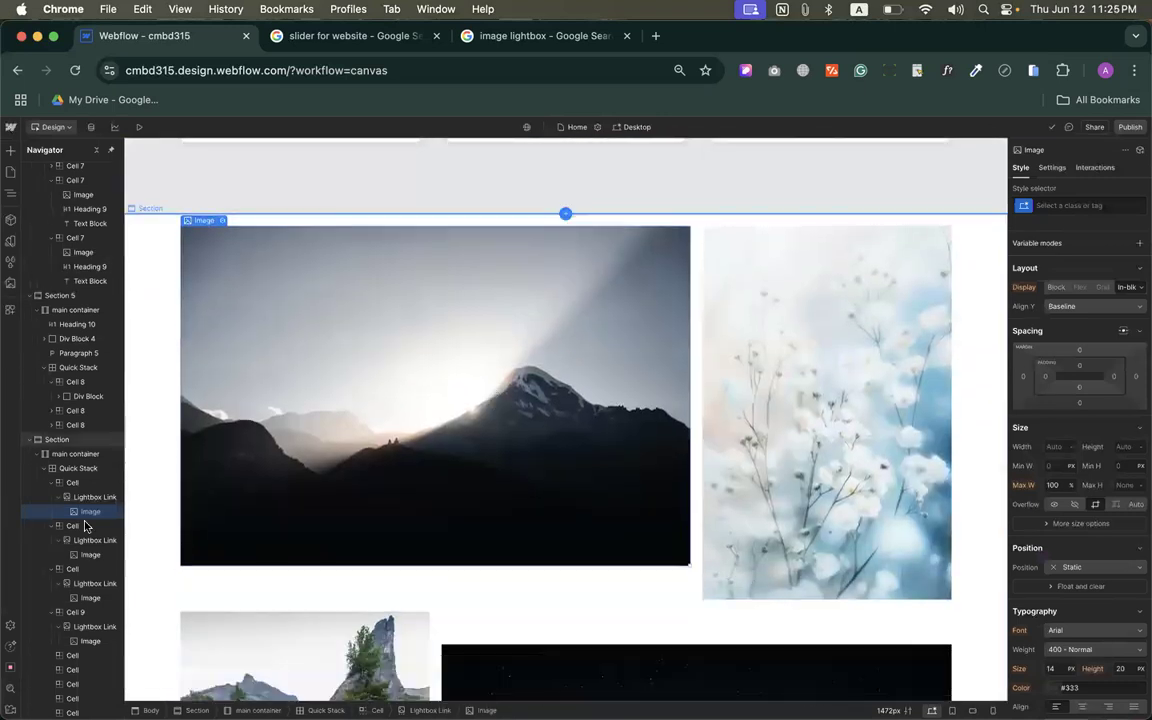
left_click(1053, 168)
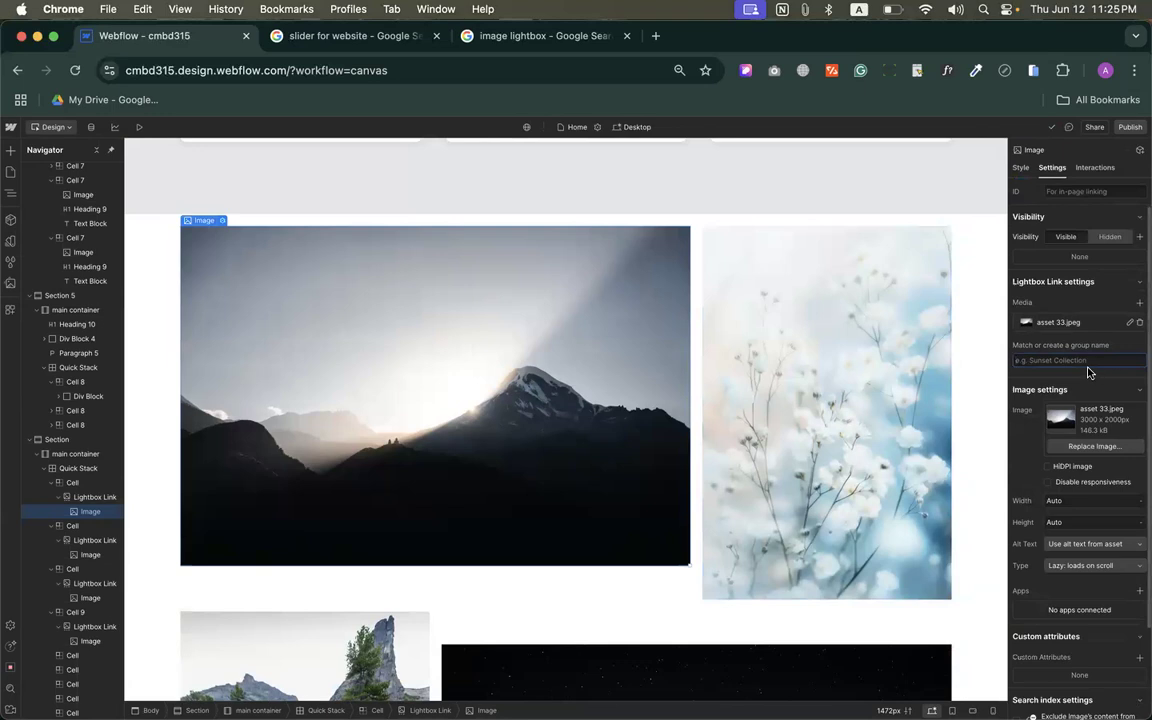
type("315")
left_click(1028, 389)
left_click(862, 385)
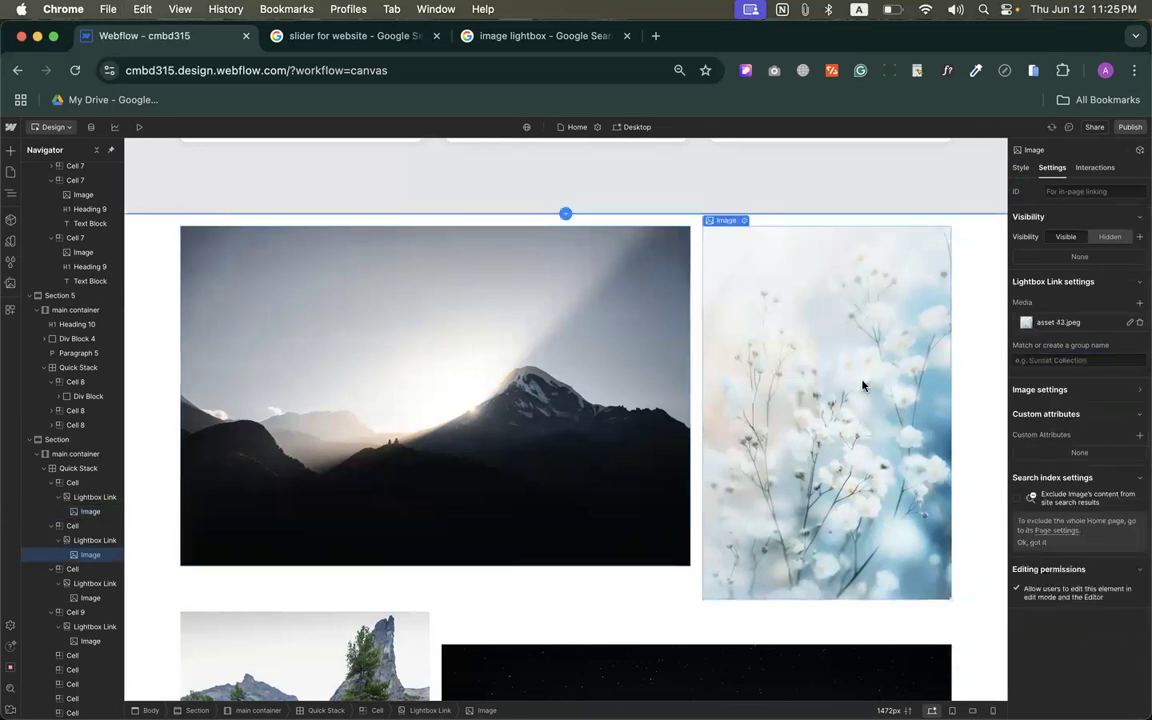
type("315")
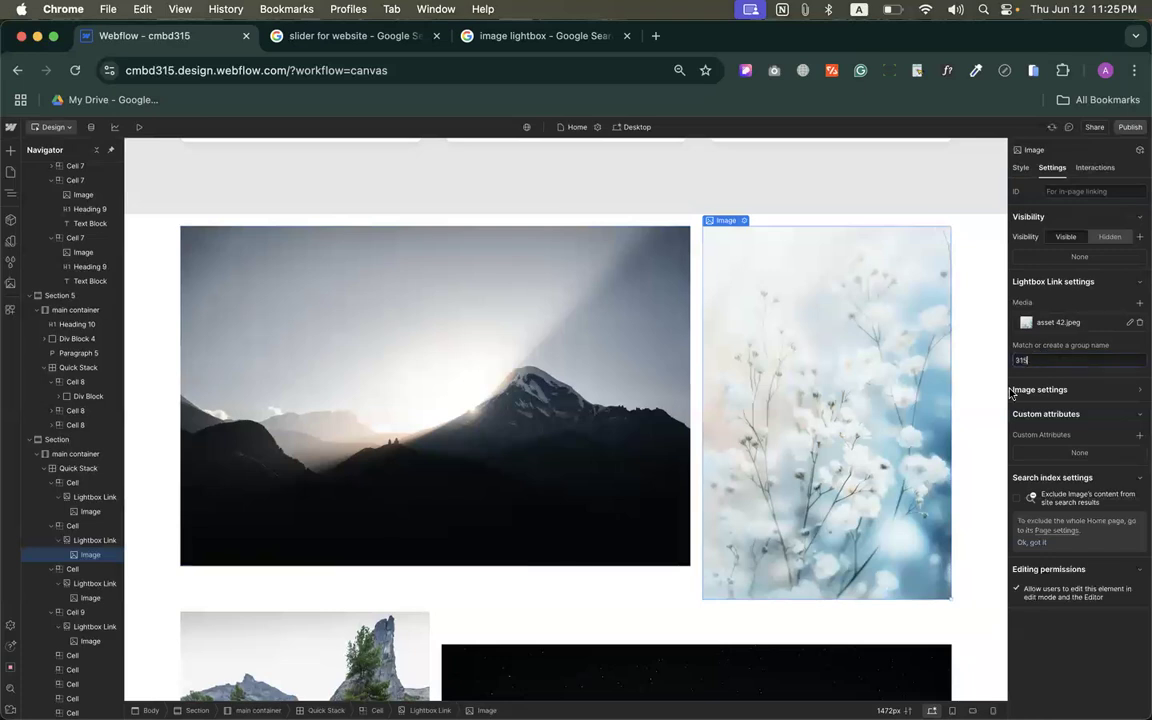
Step: Set the lightbox group name to 315 for both lightboxes in the gallery's second row and check the entries
scroll(730, 478, "down", 3)
left_click(385, 480)
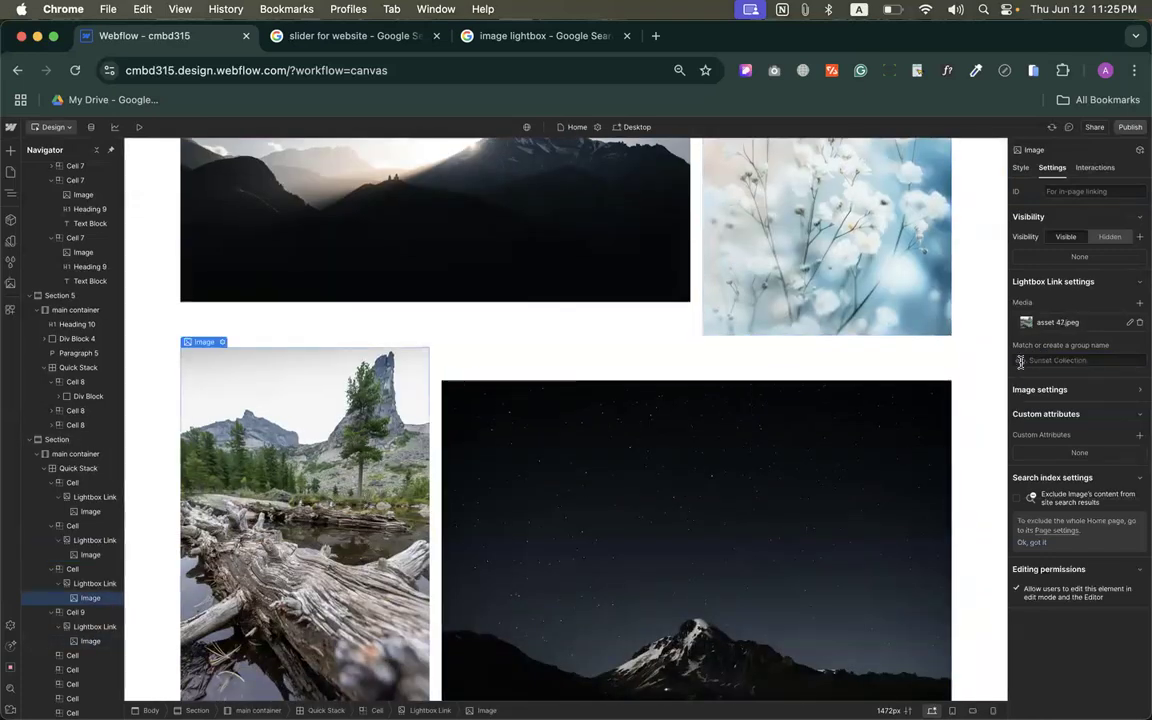
left_click(940, 430)
left_click(1063, 356)
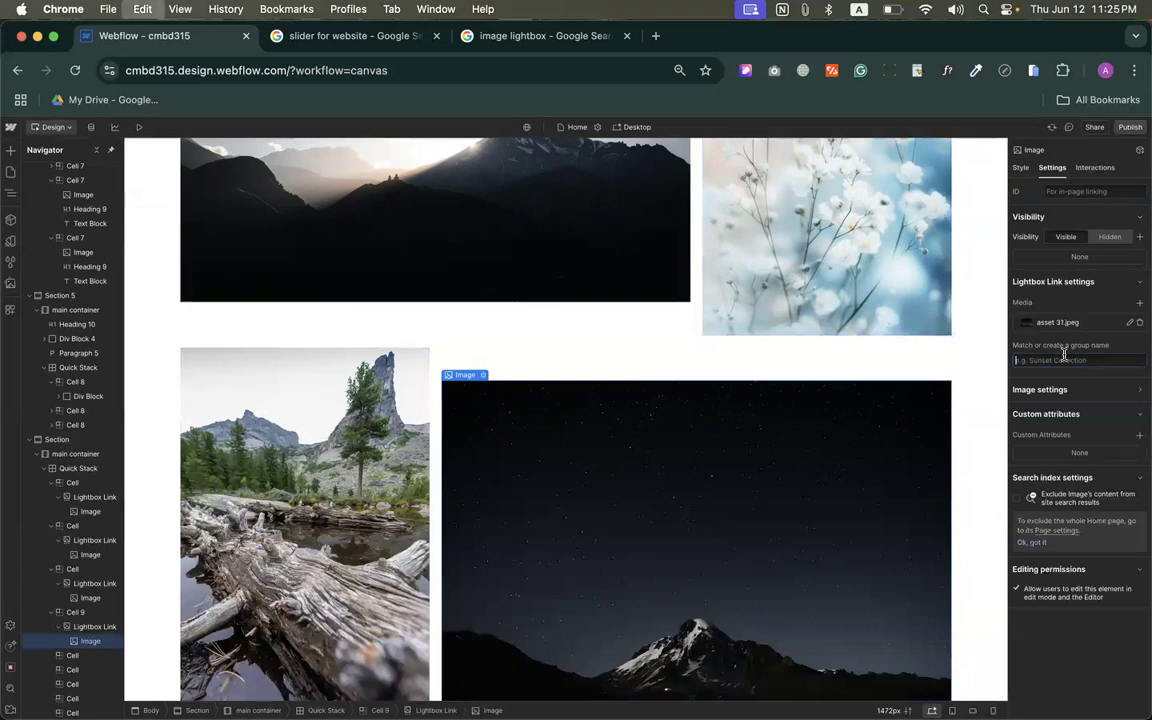
left_click(734, 320)
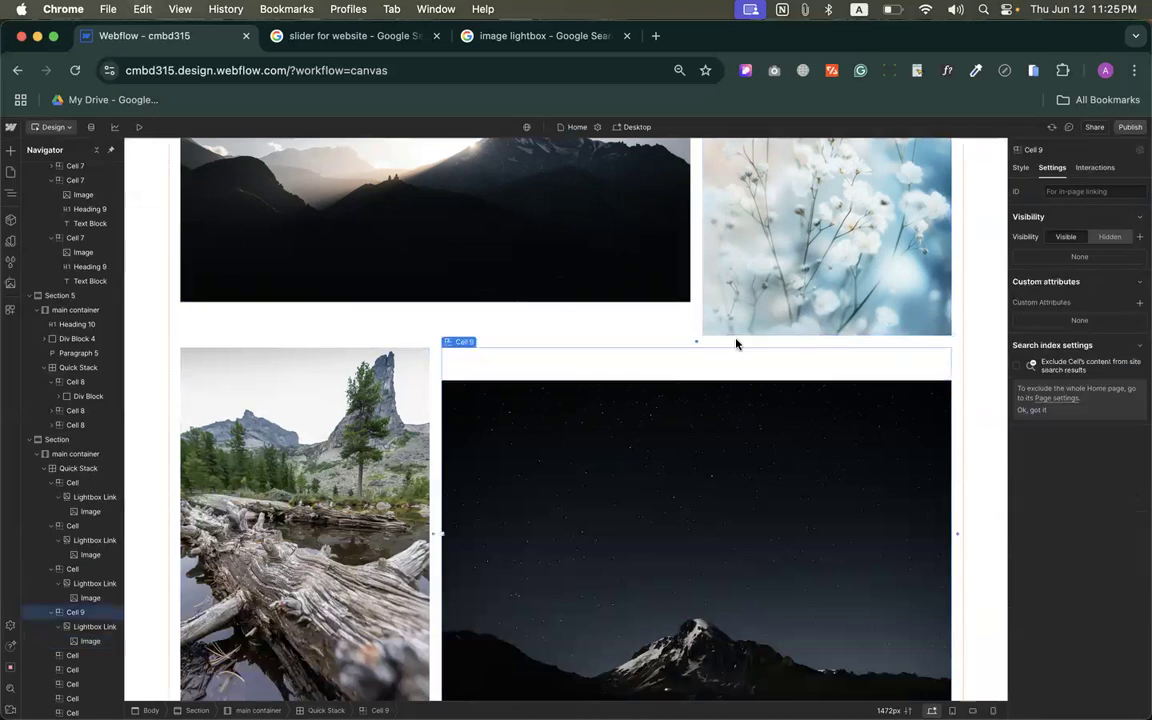
left_click(80, 584)
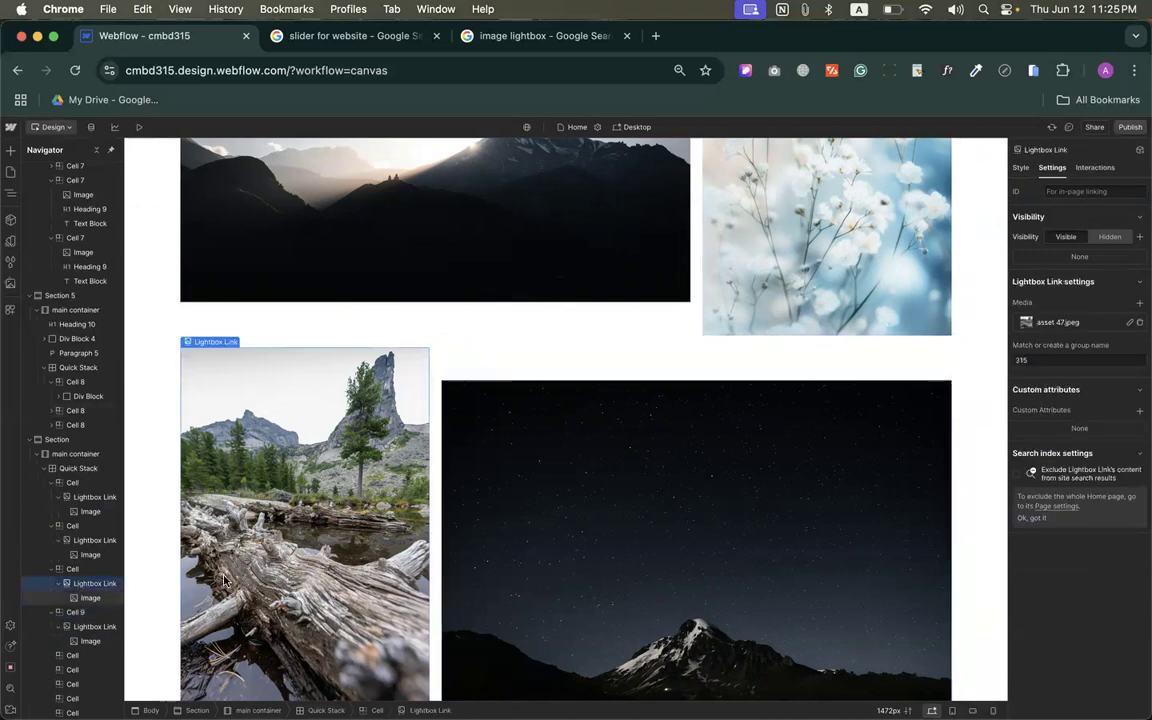
left_click(88, 626)
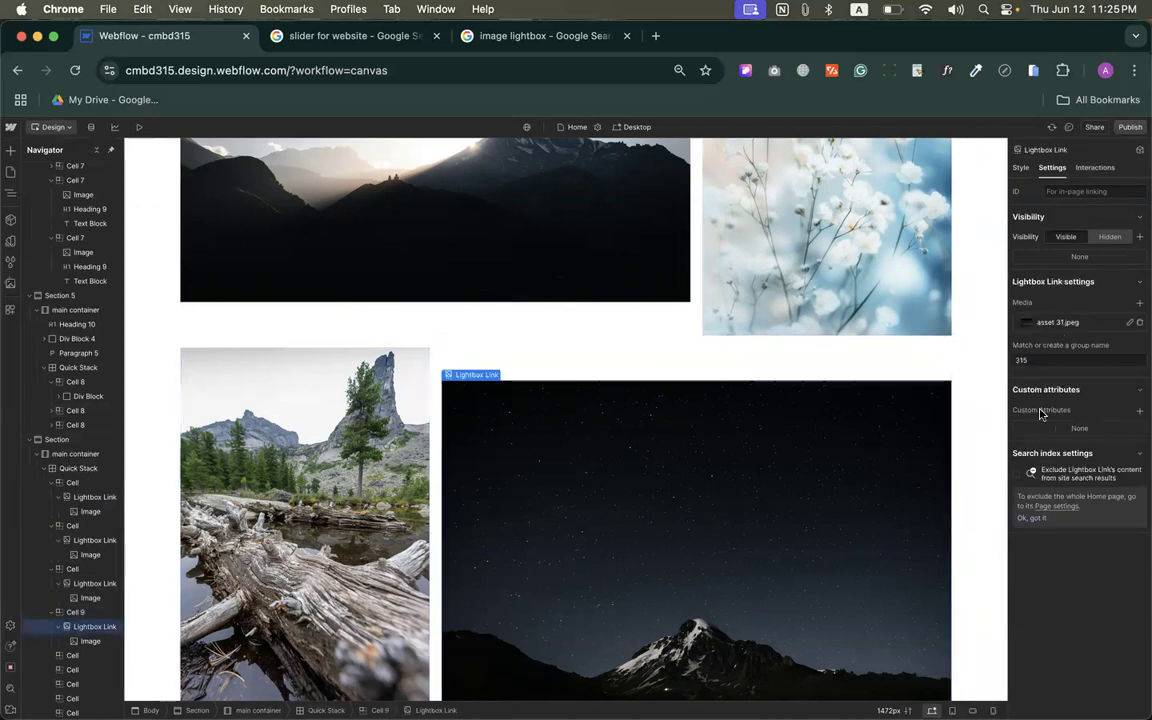
Step: Preview the page, open the first row's flower image in its lightbox, and switch through the four grouped thumbnails
left_click(138, 131)
left_click(812, 309)
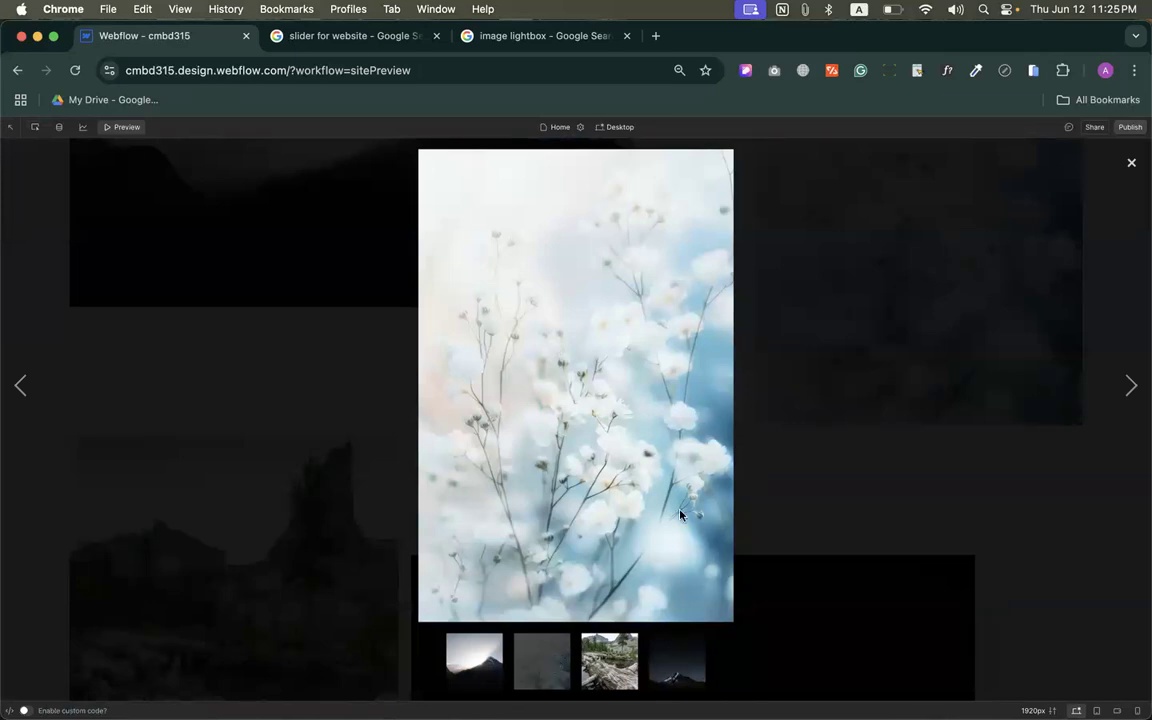
left_click(669, 651)
left_click(496, 671)
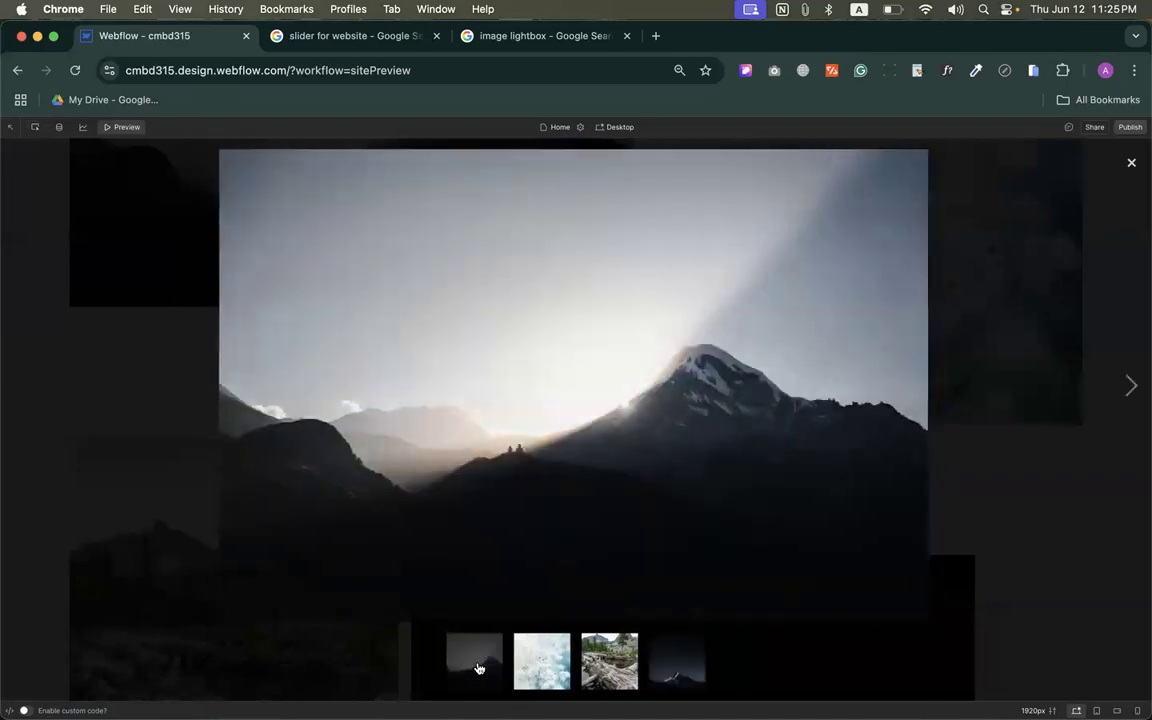
left_click(541, 668)
left_click(609, 667)
left_click(657, 668)
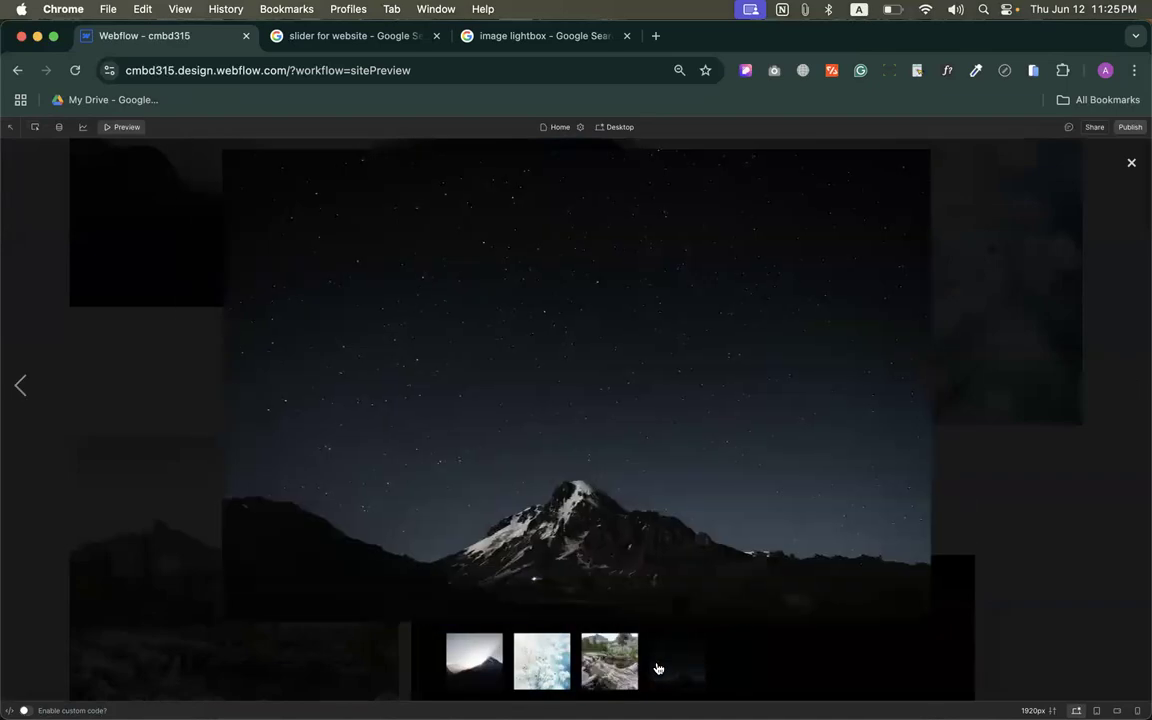
left_click(611, 671)
left_click(541, 668)
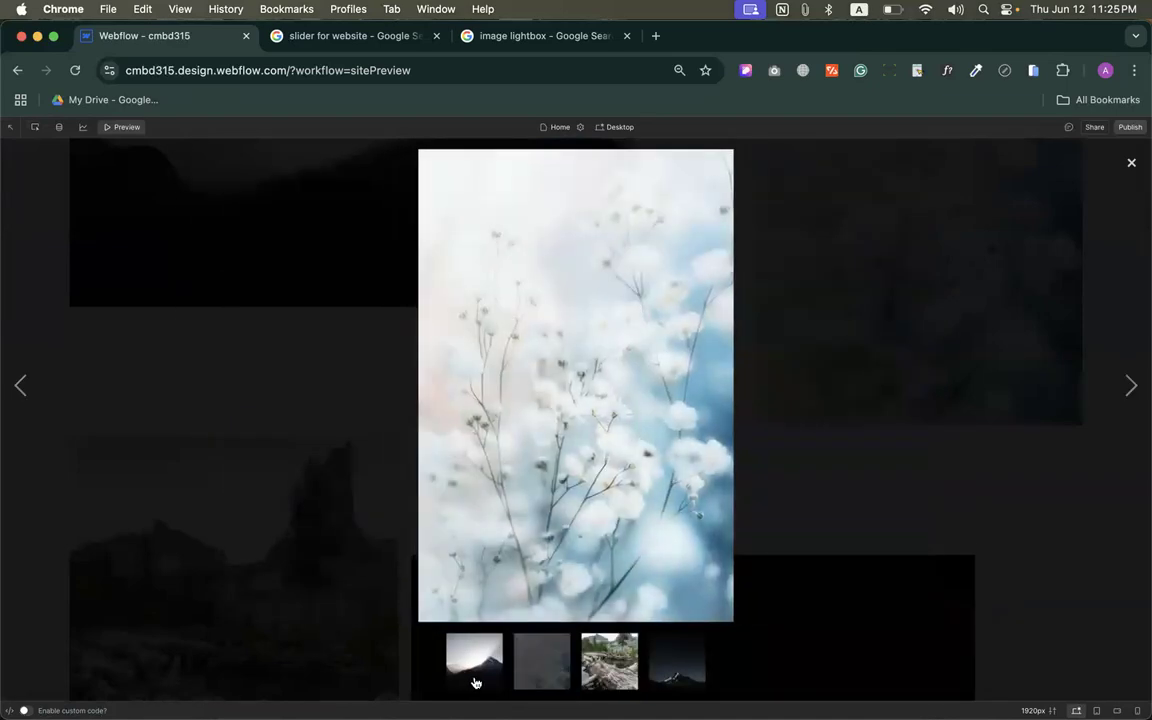
left_click(474, 676)
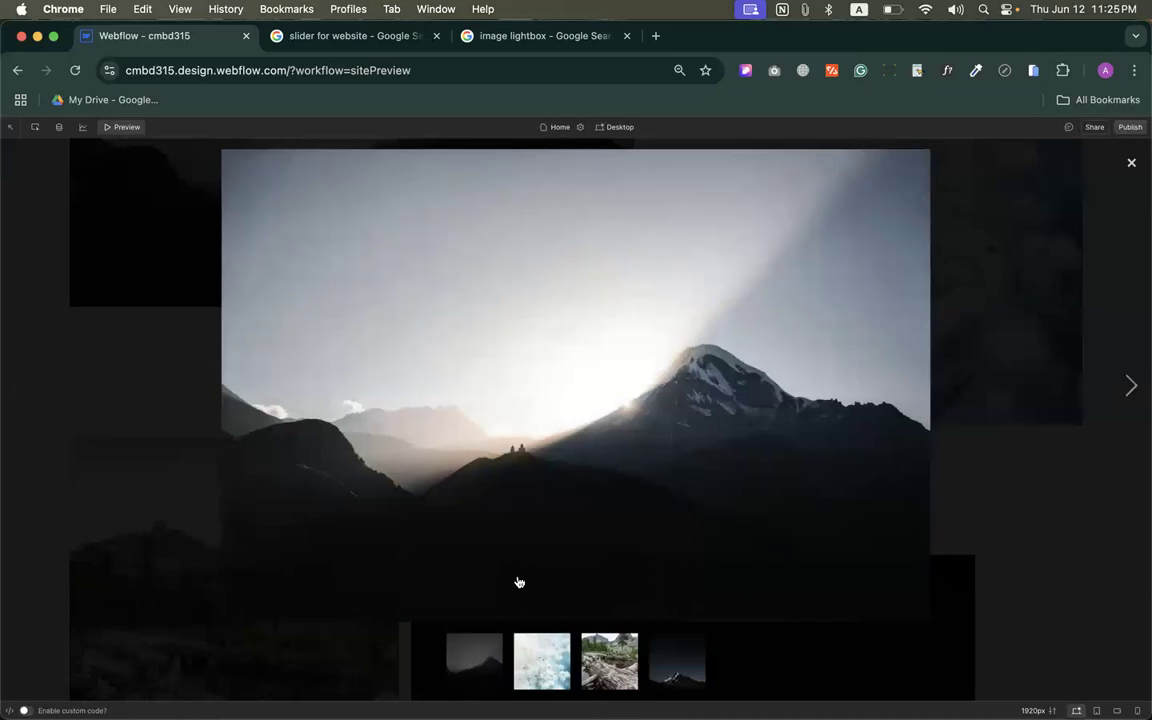
left_click(1131, 165)
scroll(864, 458, "down", 5)
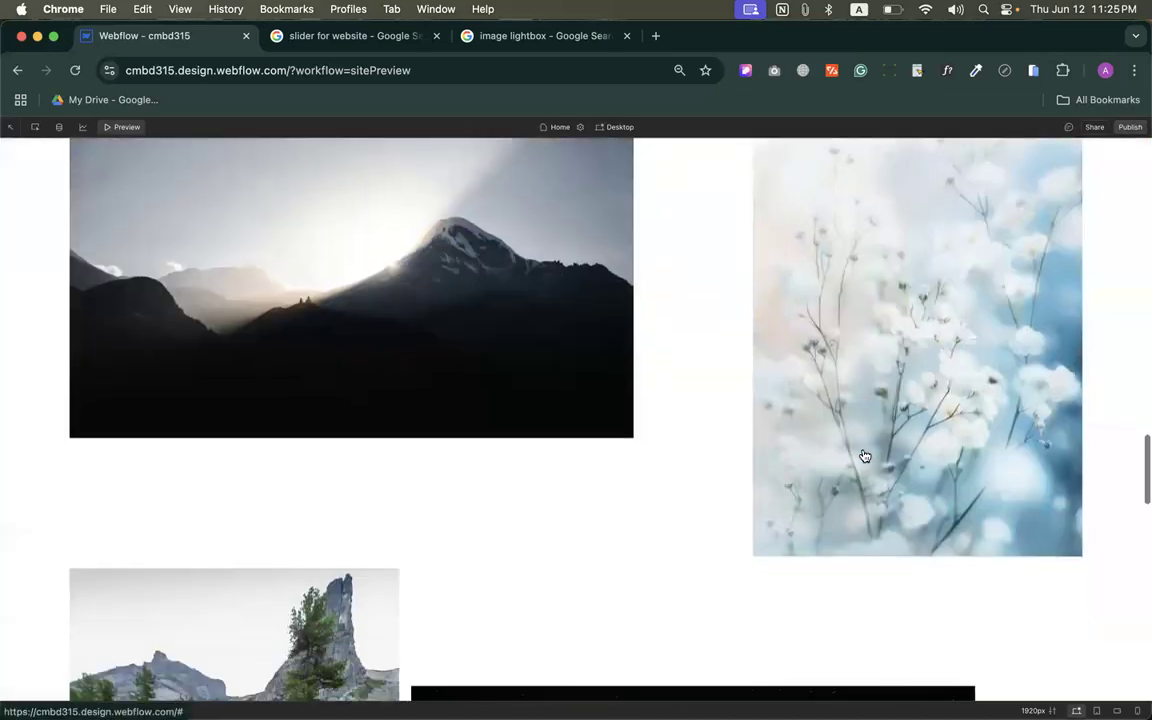
left_click(115, 127)
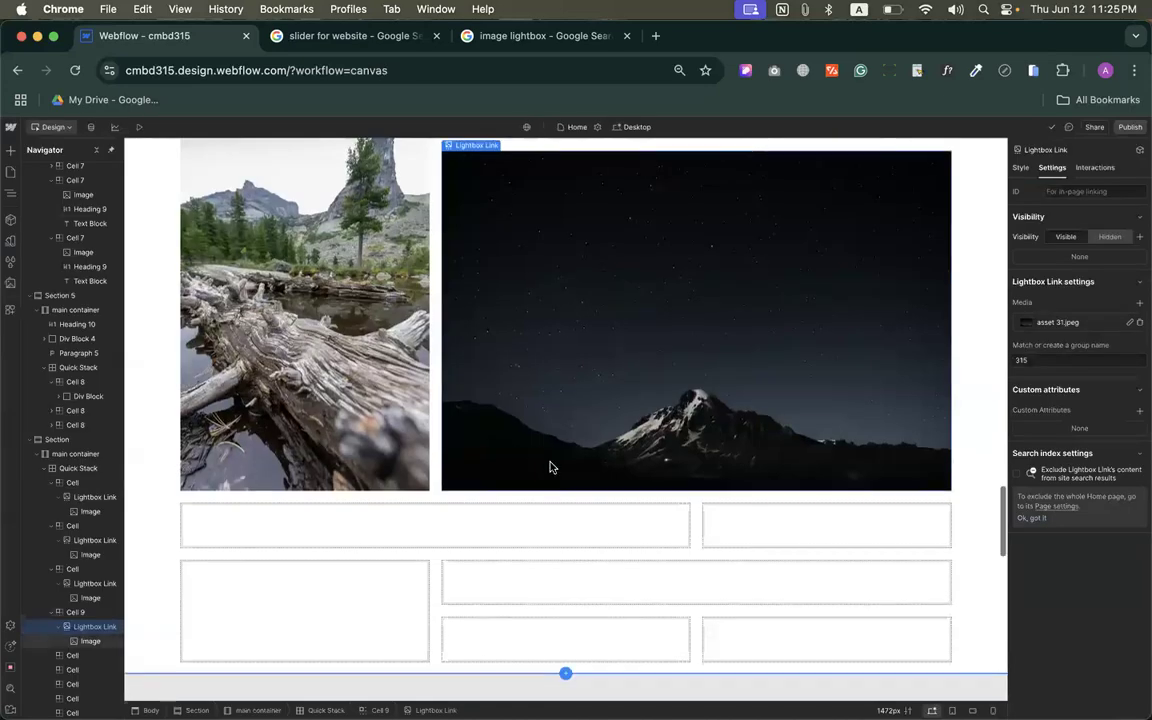
scroll(548, 465, "down", 10)
scroll(570, 424, "up", 10)
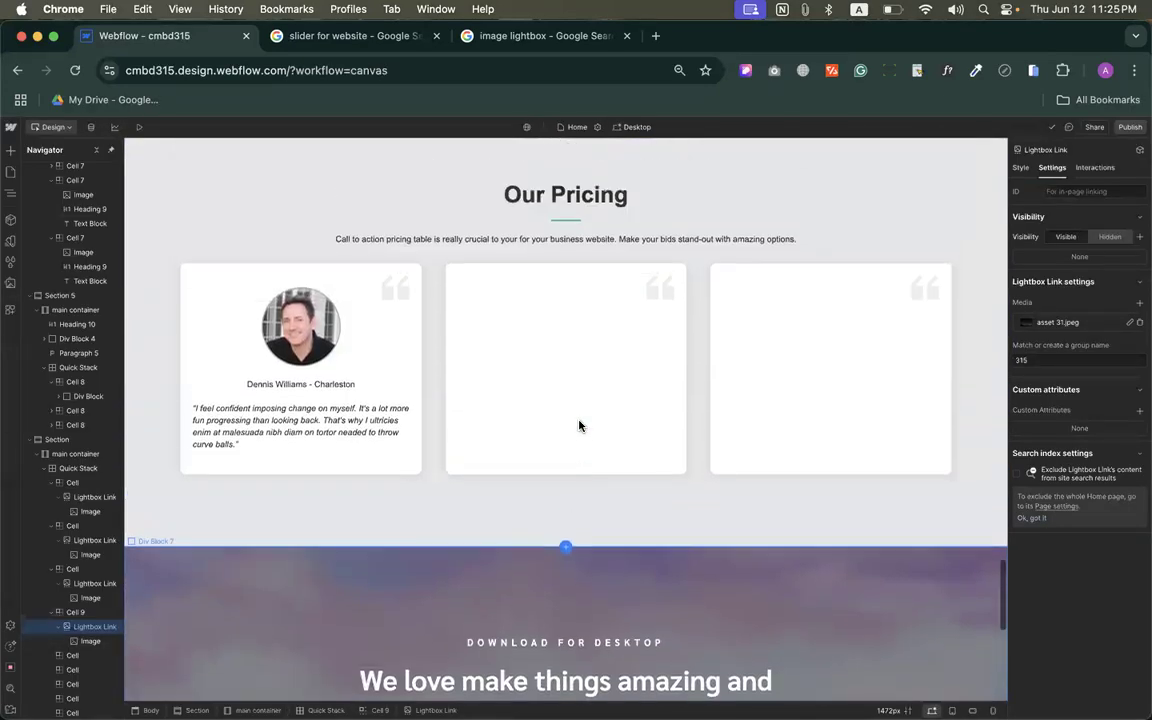
Step: Insert a Lightbox element into the empty middle card of the Our Pricing section
left_click(10, 149)
scroll(141, 483, "down", 5)
scroll(141, 517, "down", 5)
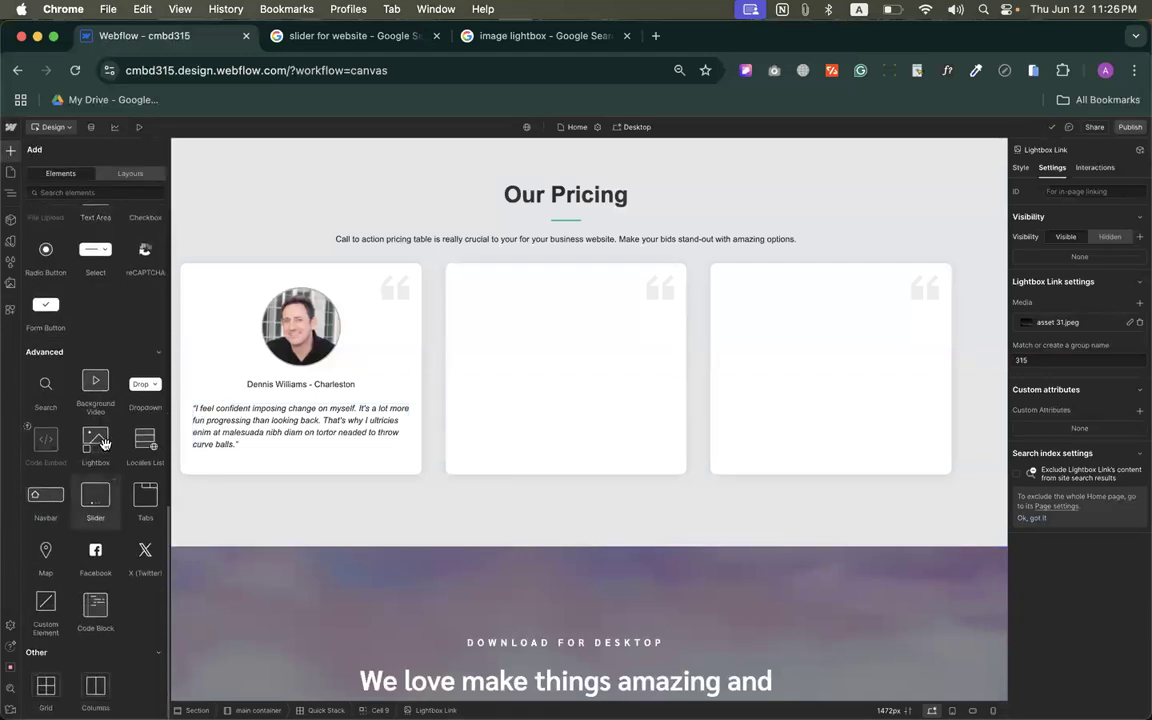
left_click_drag(88, 442, 555, 329)
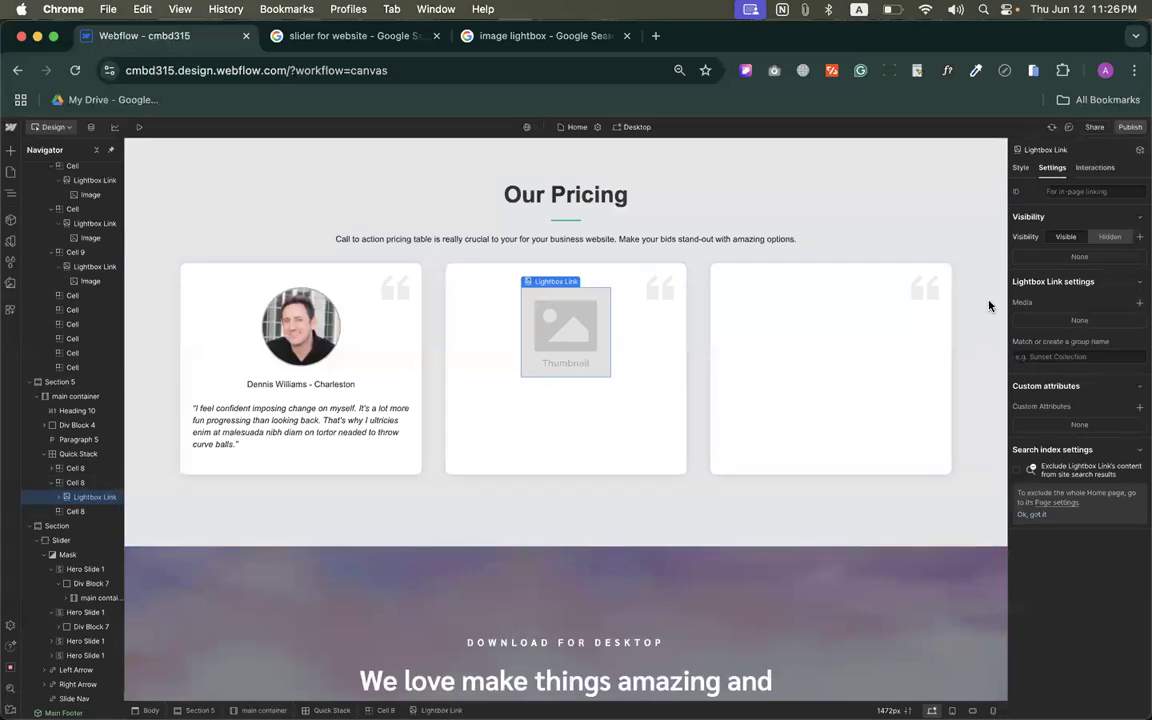
left_click(58, 497)
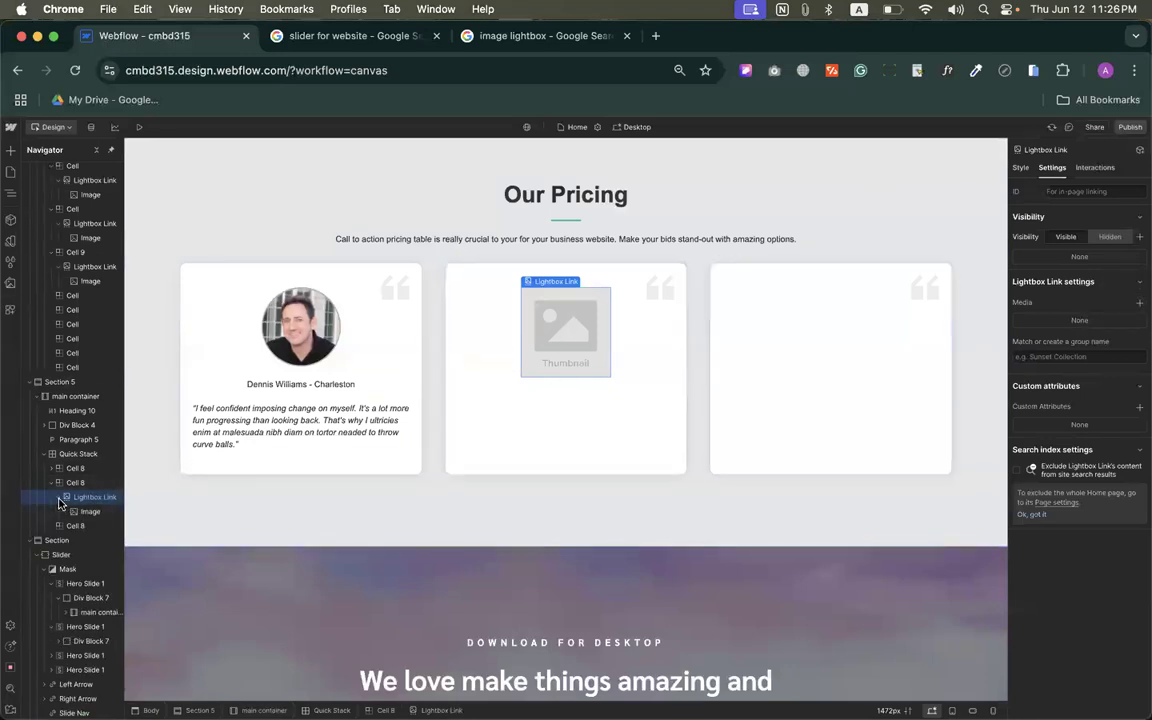
Step: Set the thumbnail image of the middle pricing card's lightbox to asset 11.jpeg
left_click(86, 512)
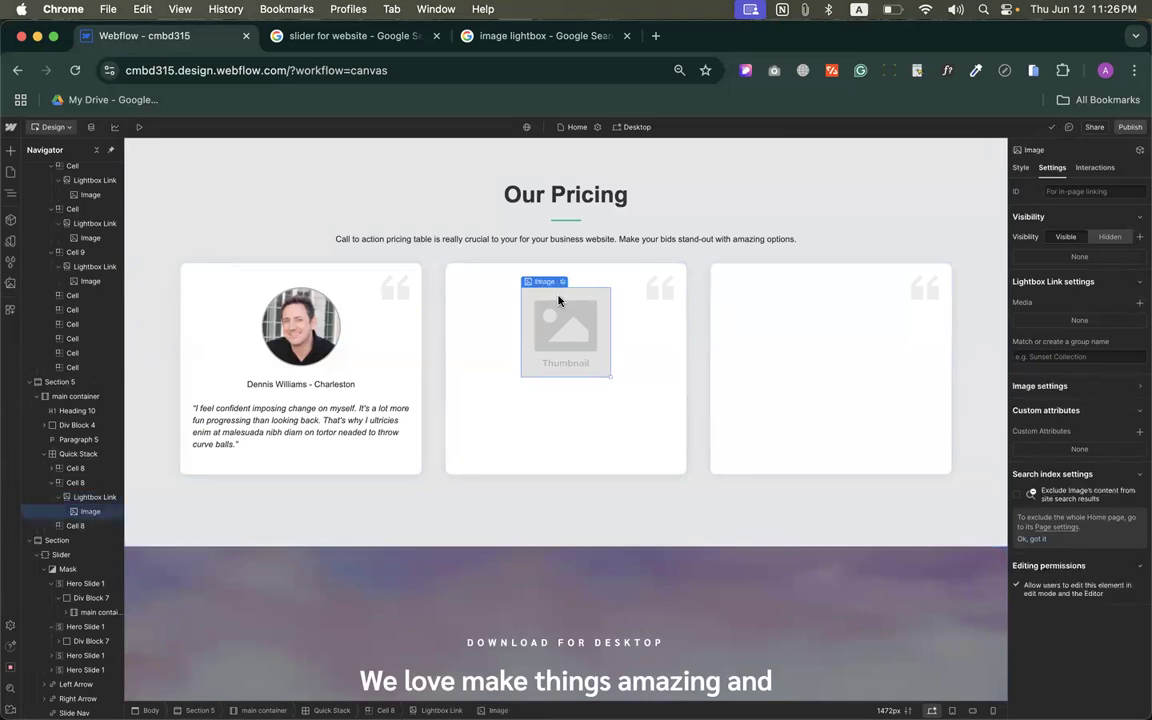
left_click(562, 282)
left_click(605, 447)
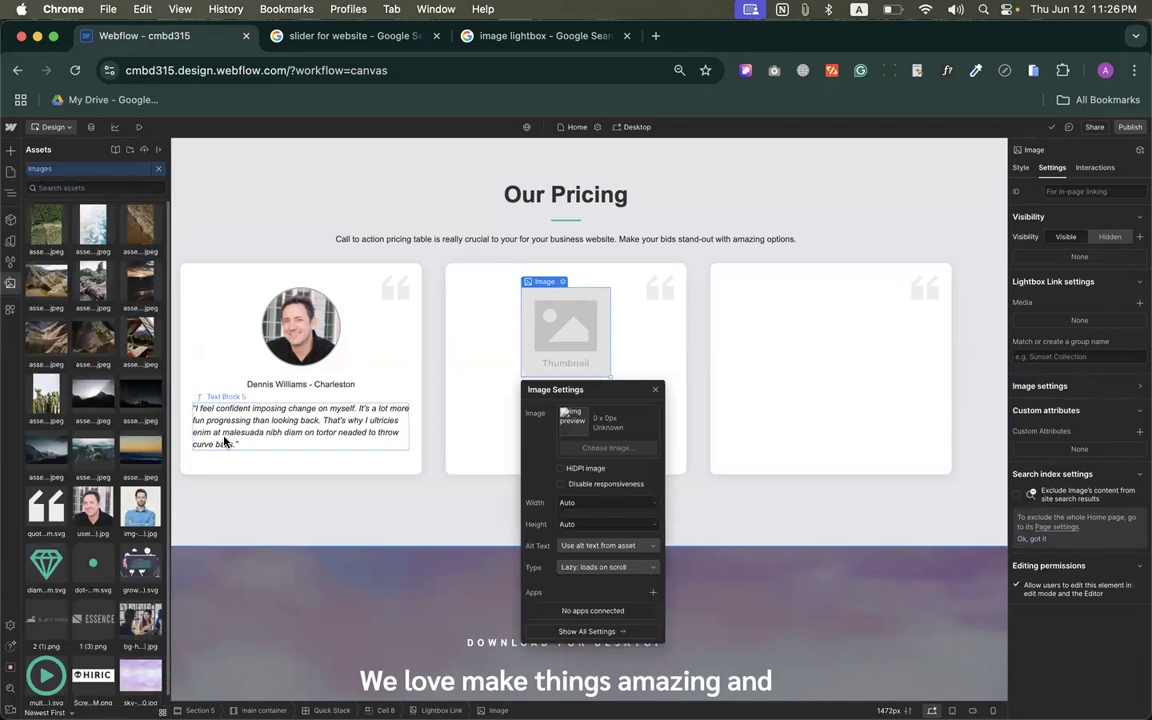
left_click(86, 458)
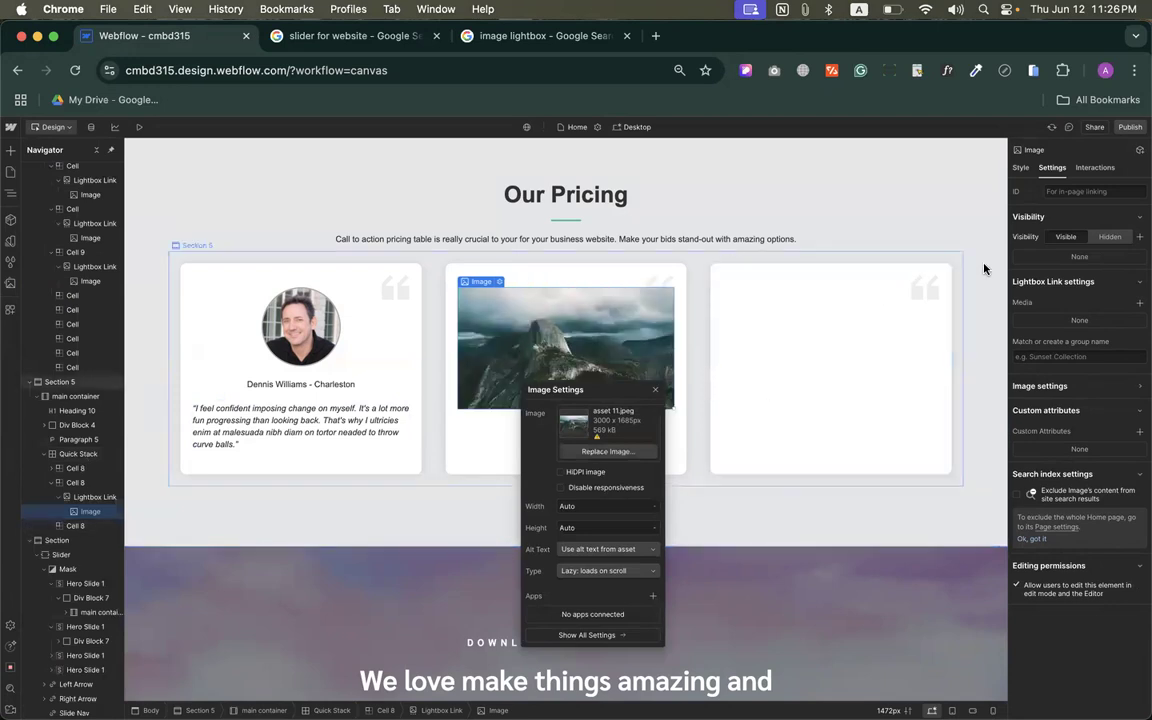
Step: Add the green diamond SVG as lightbox media for the middle pricing card
left_click(1139, 303)
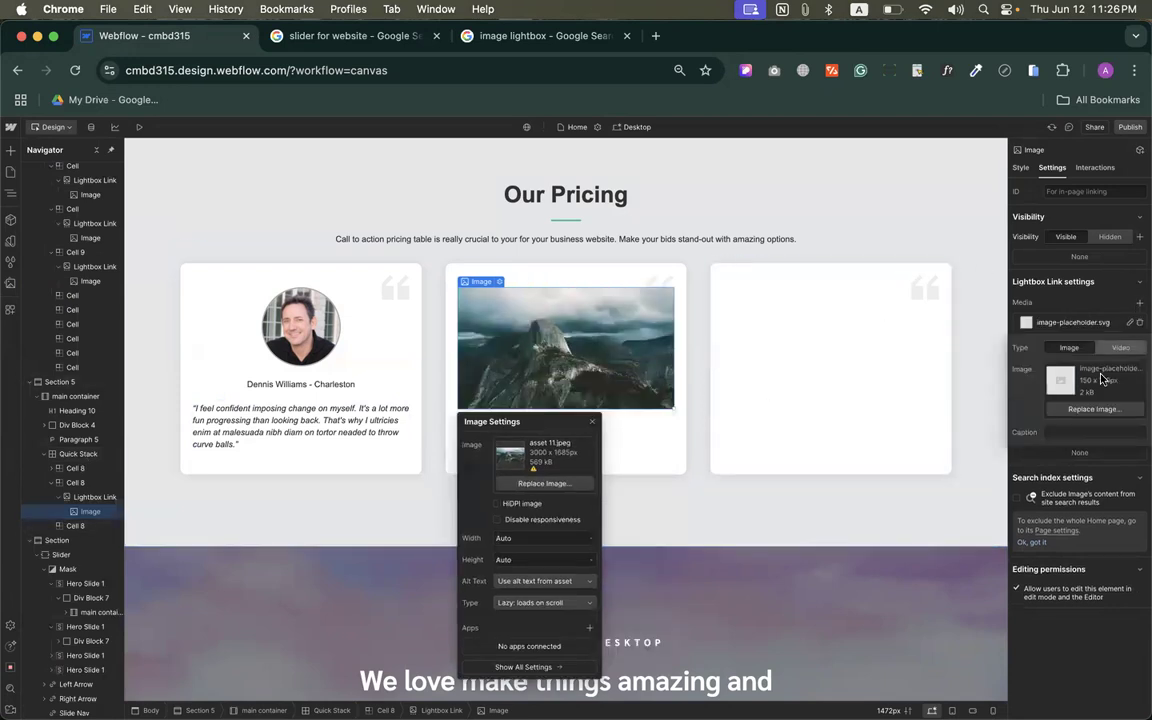
left_click(1100, 409)
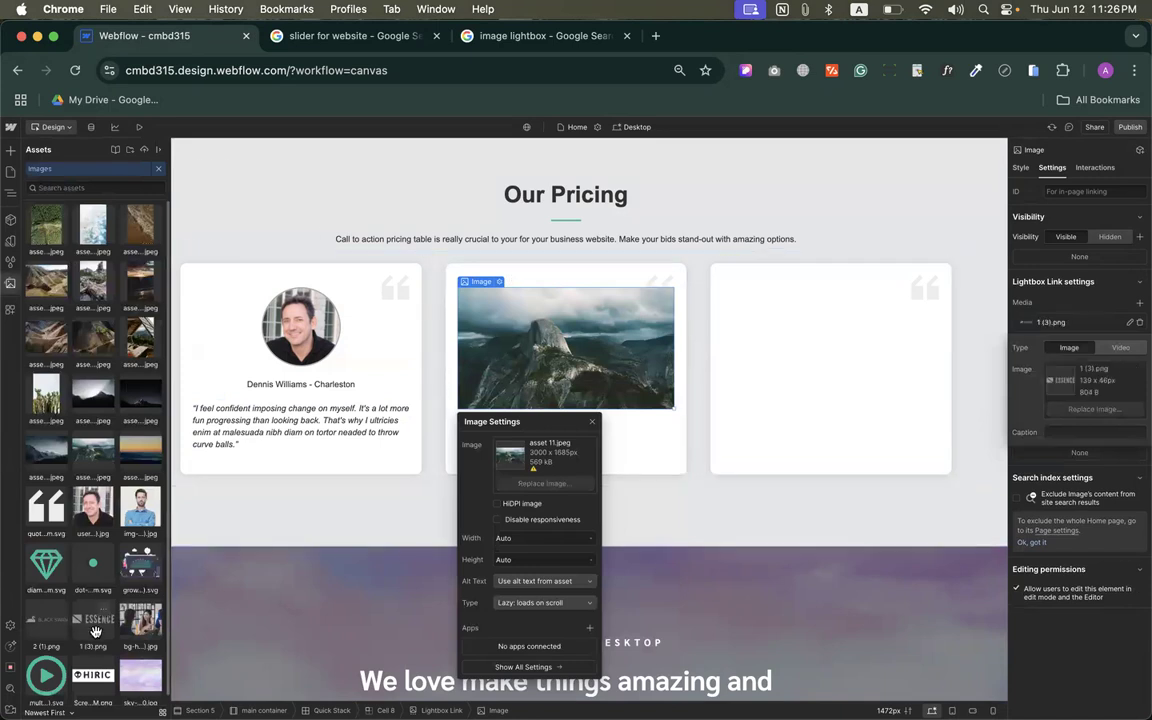
scroll(87, 575, "down", 1)
left_click(45, 558)
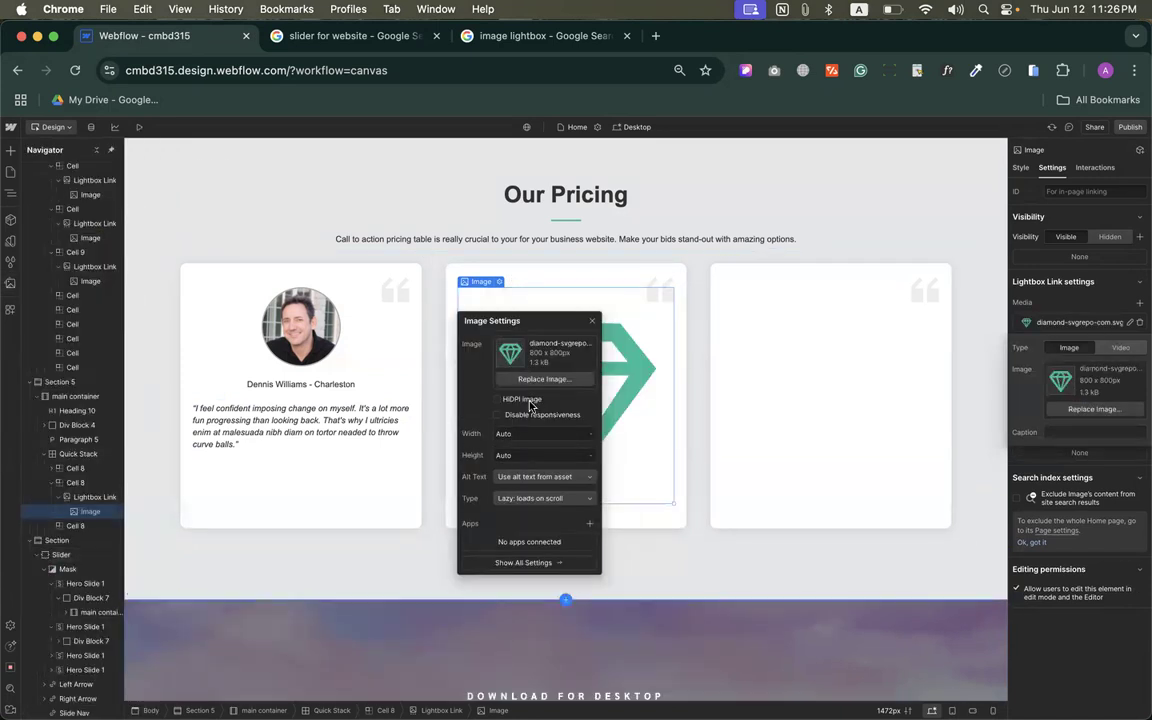
left_click(1081, 312)
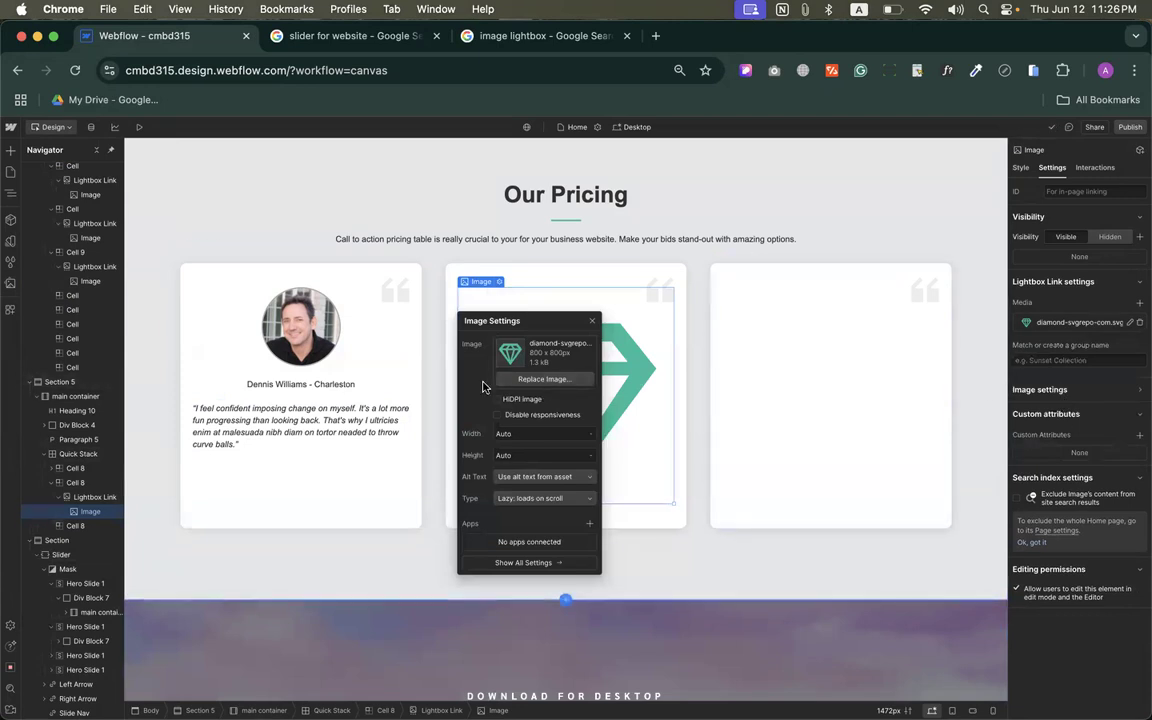
key("Escape")
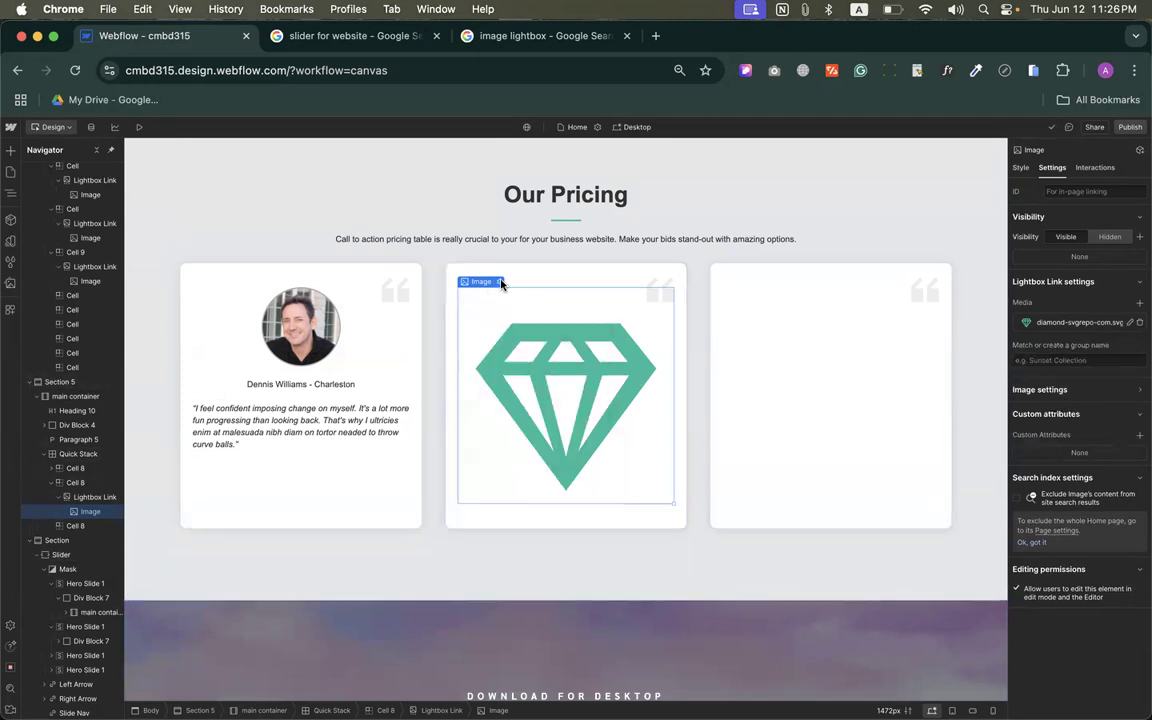
Step: Replace the middle pricing card's diamond thumbnail with asset 11.jpeg
left_click(500, 283)
left_click(508, 352)
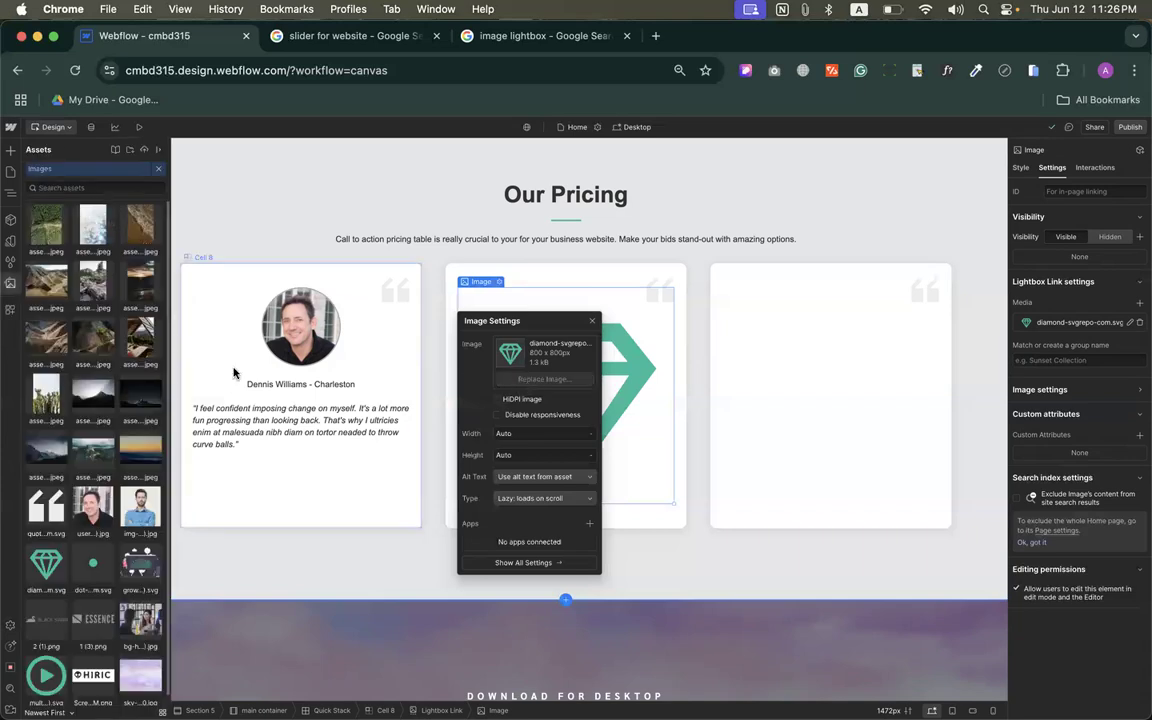
left_click(85, 400)
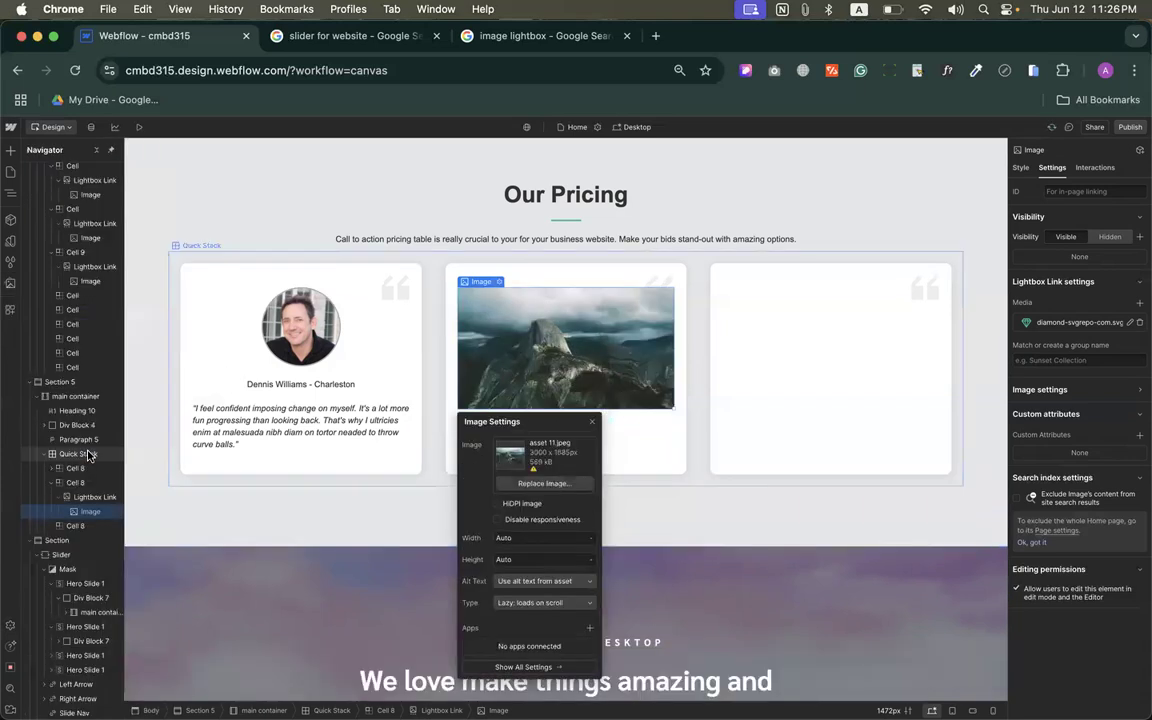
Step: Preview the page, open and close the middle pricing card's lightbox, and return to the design view
left_click(139, 127)
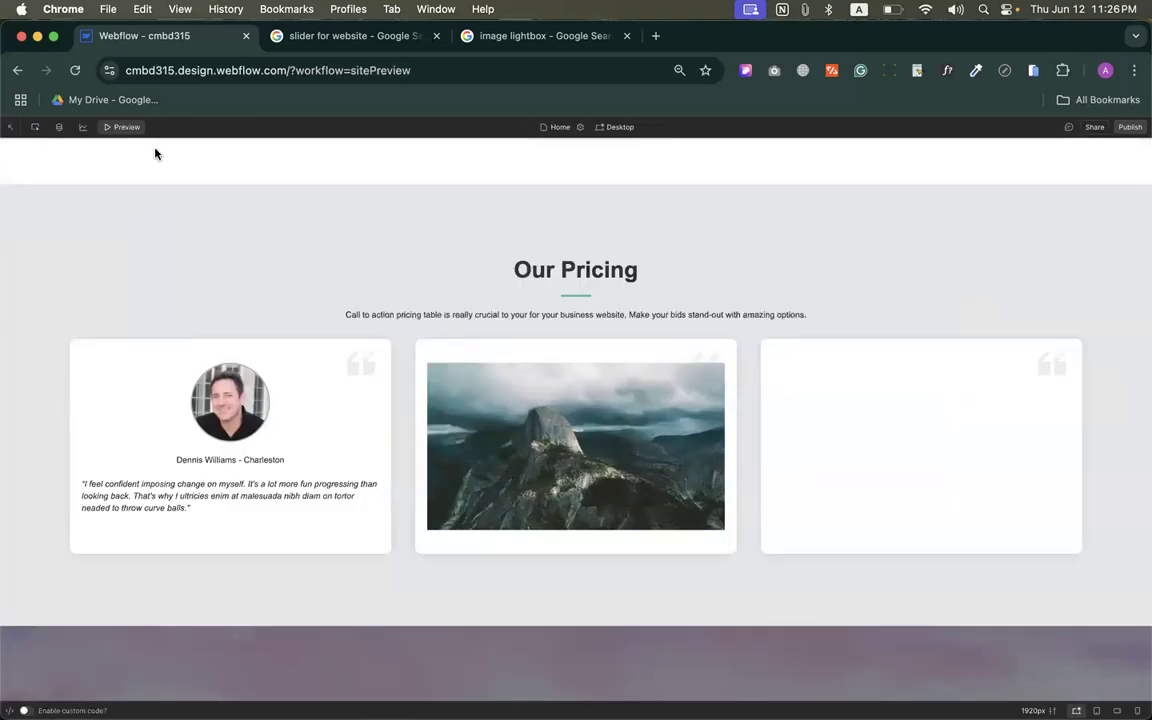
left_click(598, 469)
left_click(588, 455)
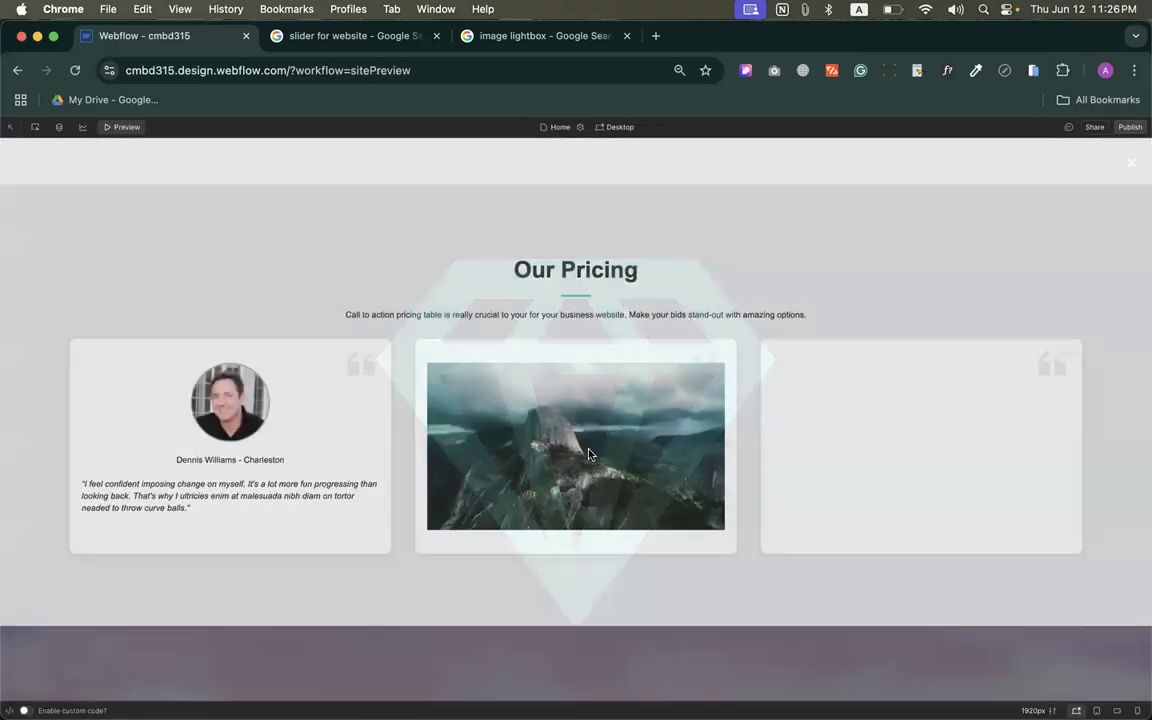
left_click(571, 427)
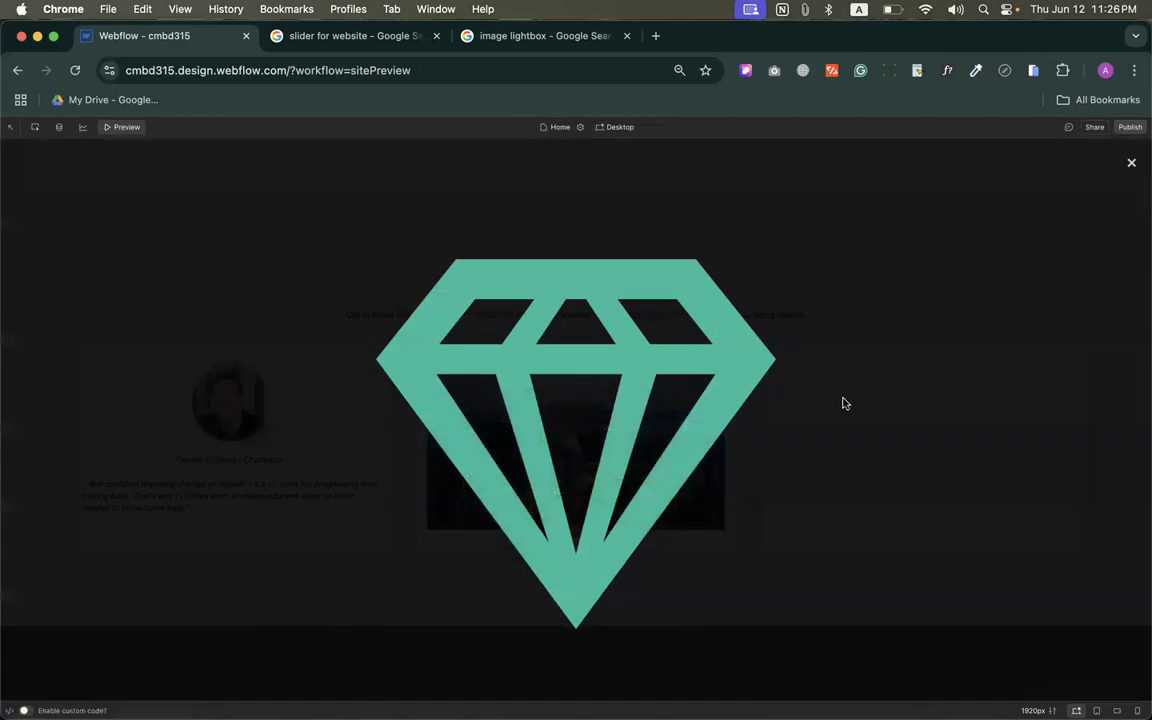
left_click(843, 403)
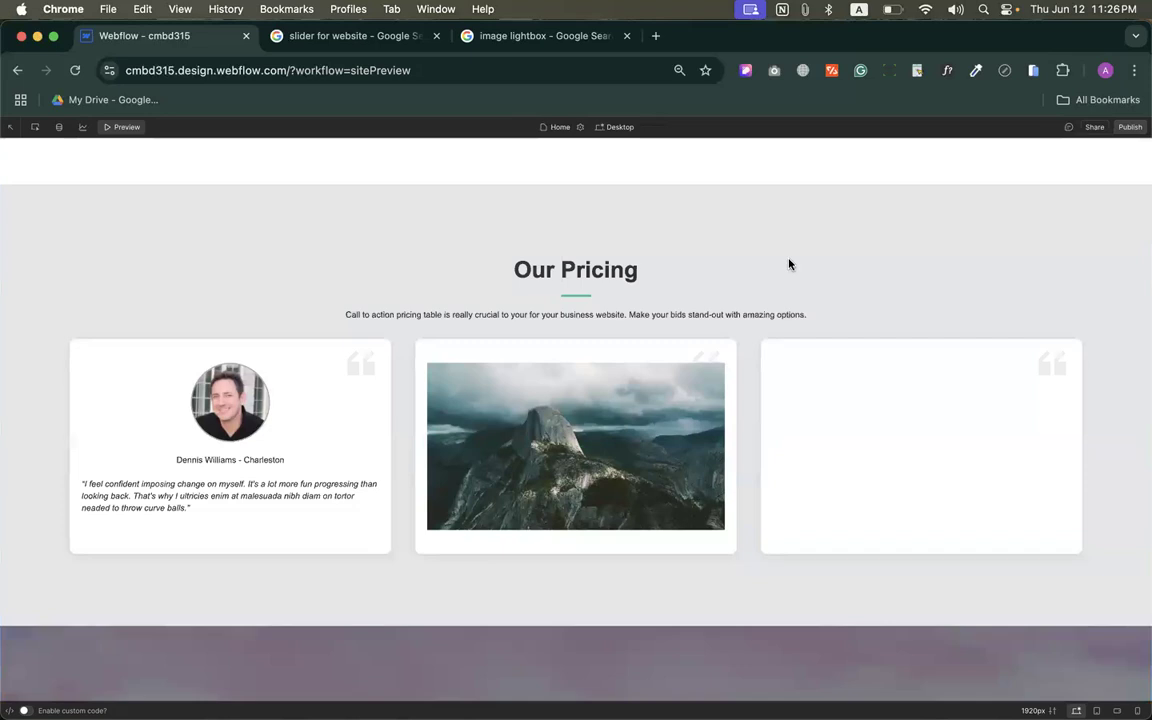
left_click(107, 128)
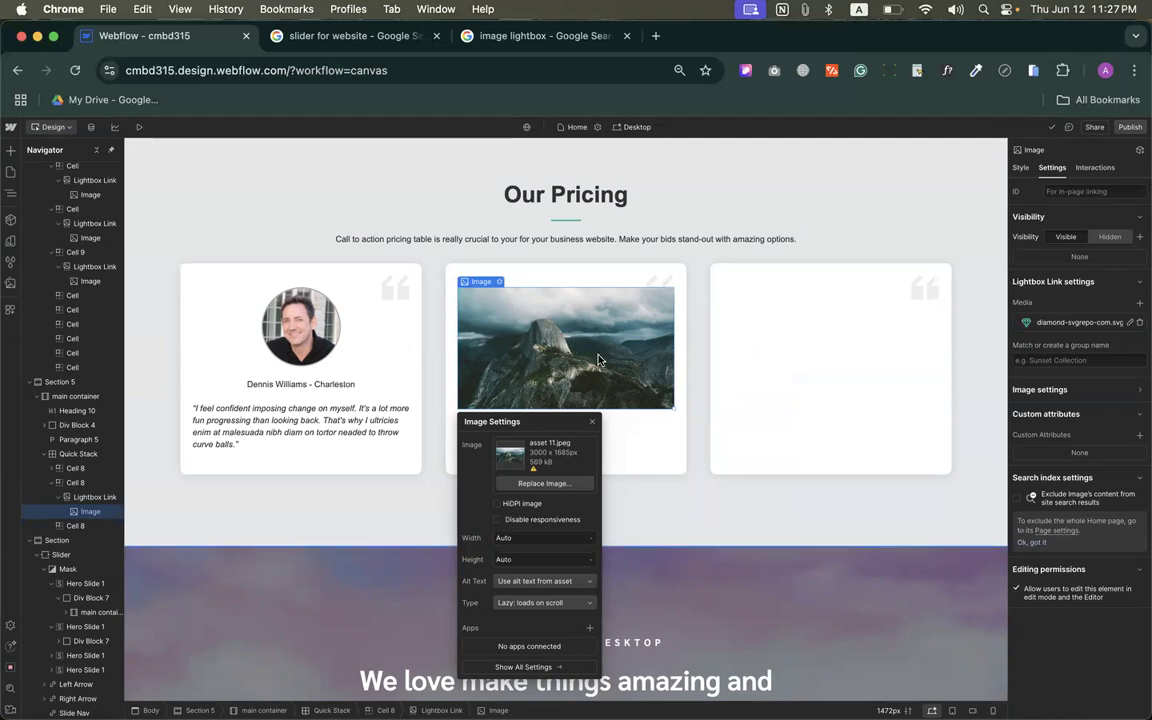
Step: Add img-1 (1).jpg as a second media item in the middle pricing card's lightbox
left_click(592, 422)
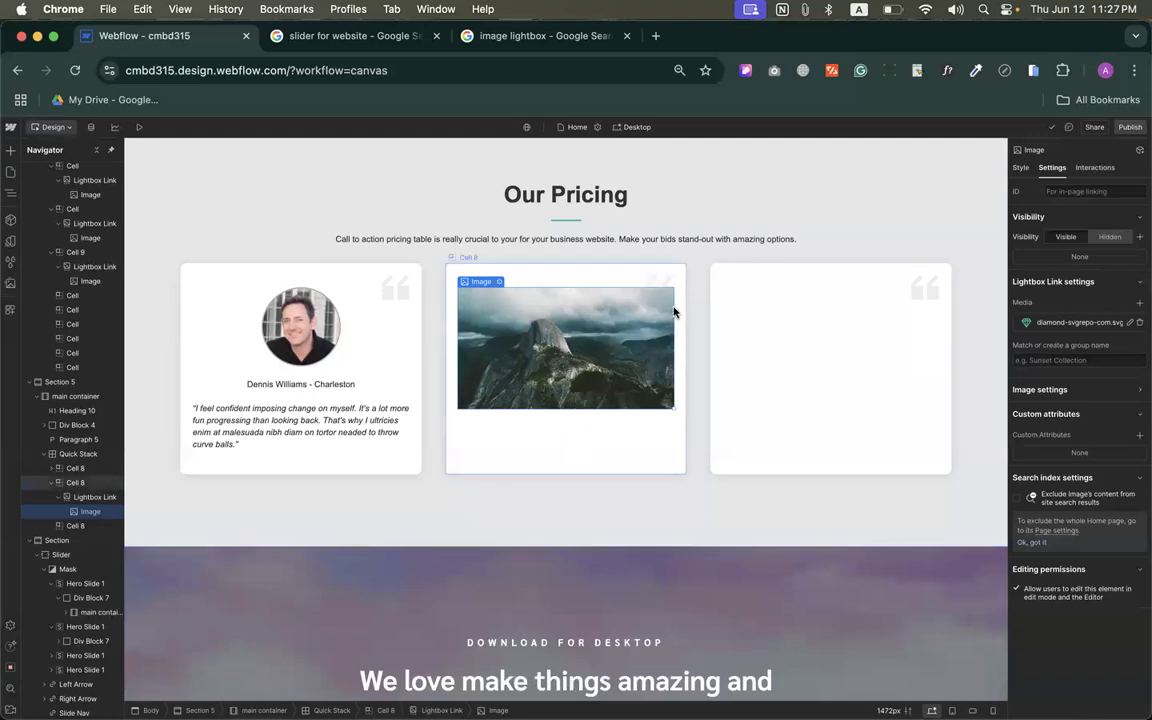
scroll(673, 312, "up", 1)
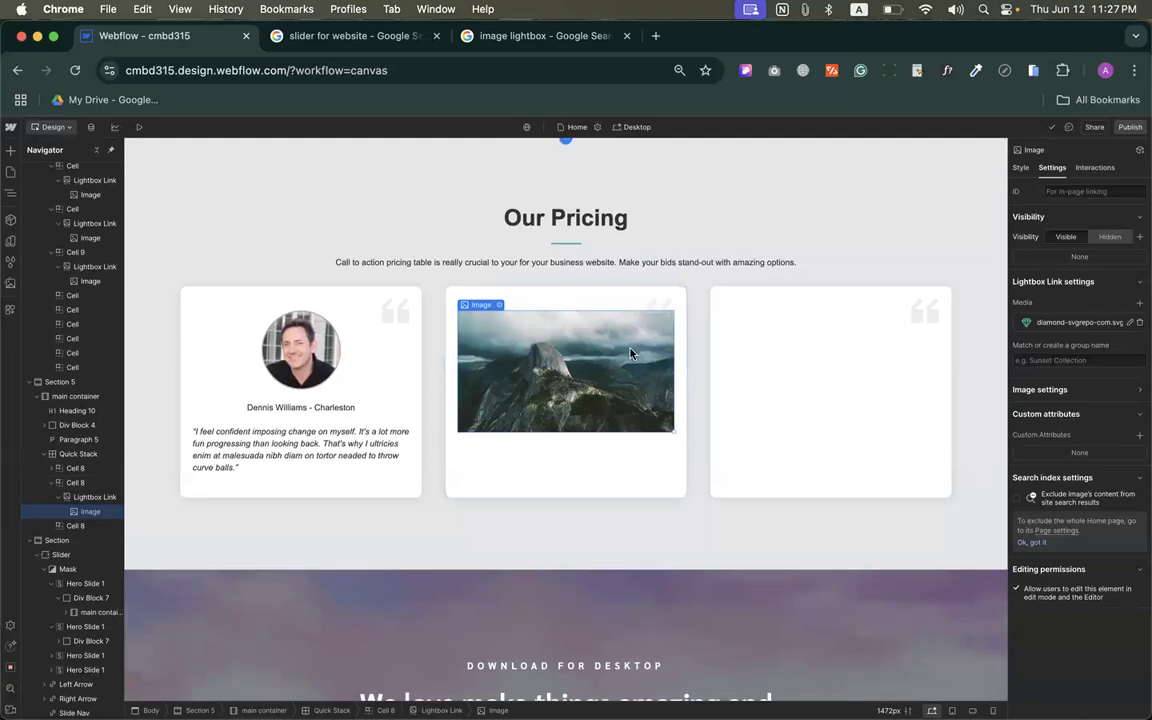
left_click(1140, 303)
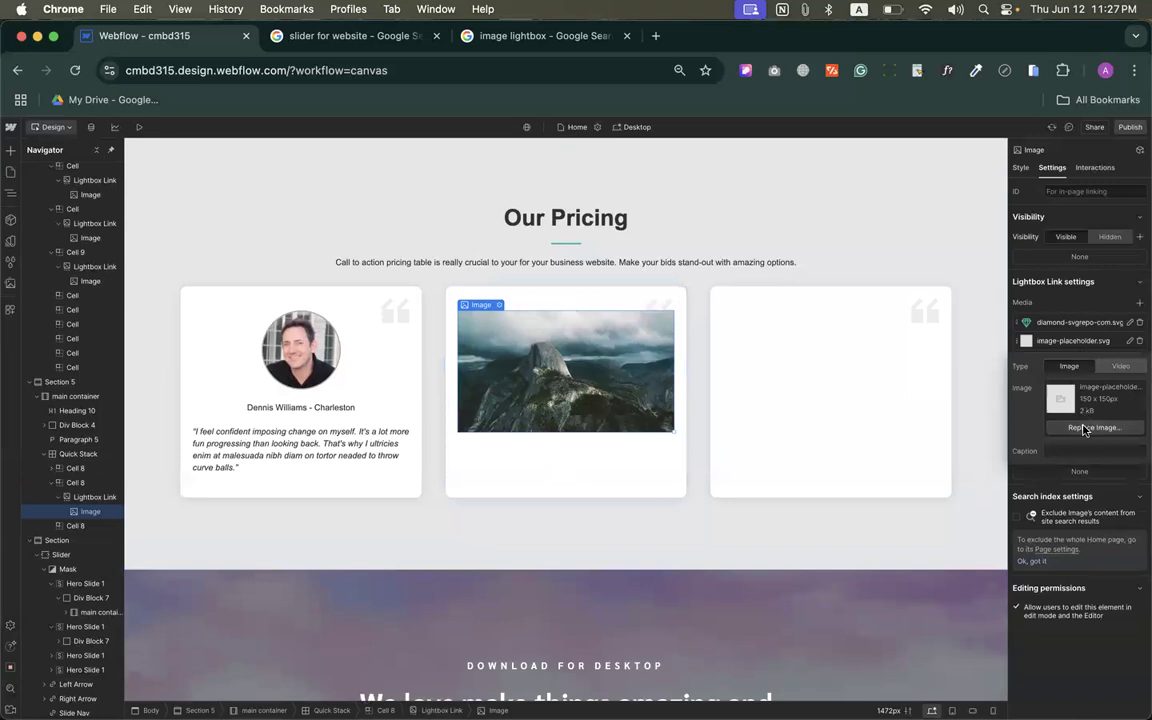
left_click(1083, 428)
left_click(143, 400)
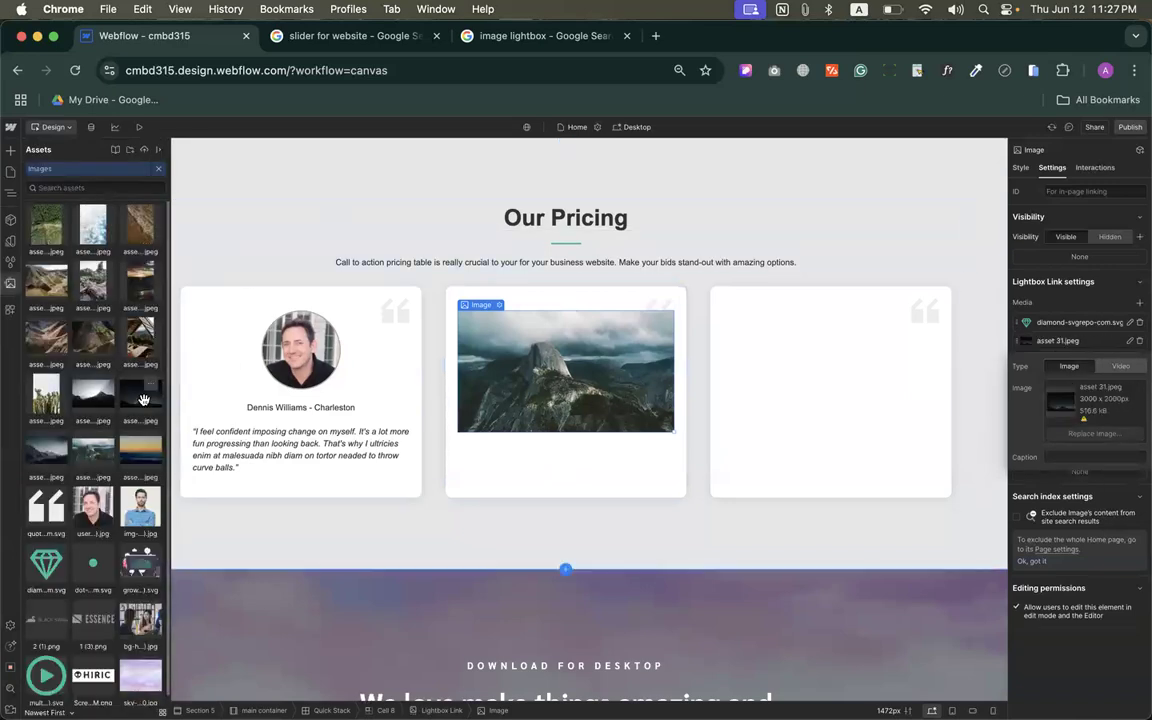
left_click(140, 507)
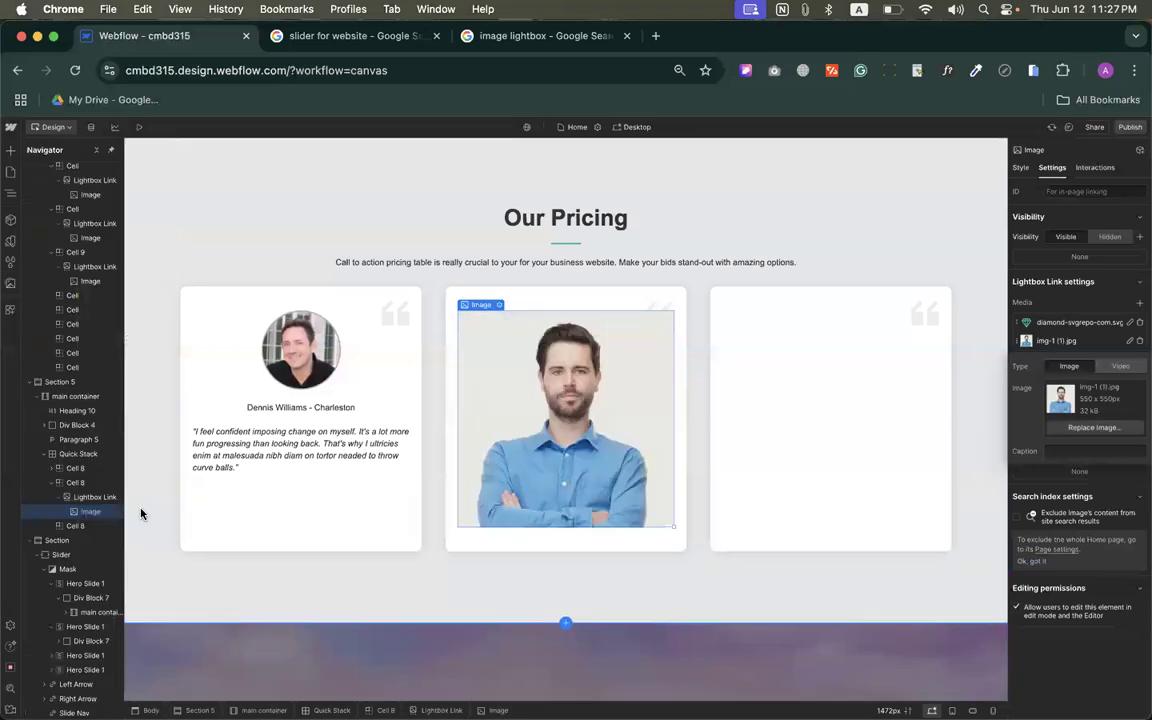
Step: Add bg-home (4).jpg as a third media item in the middle pricing card's lightbox
left_click(1139, 303)
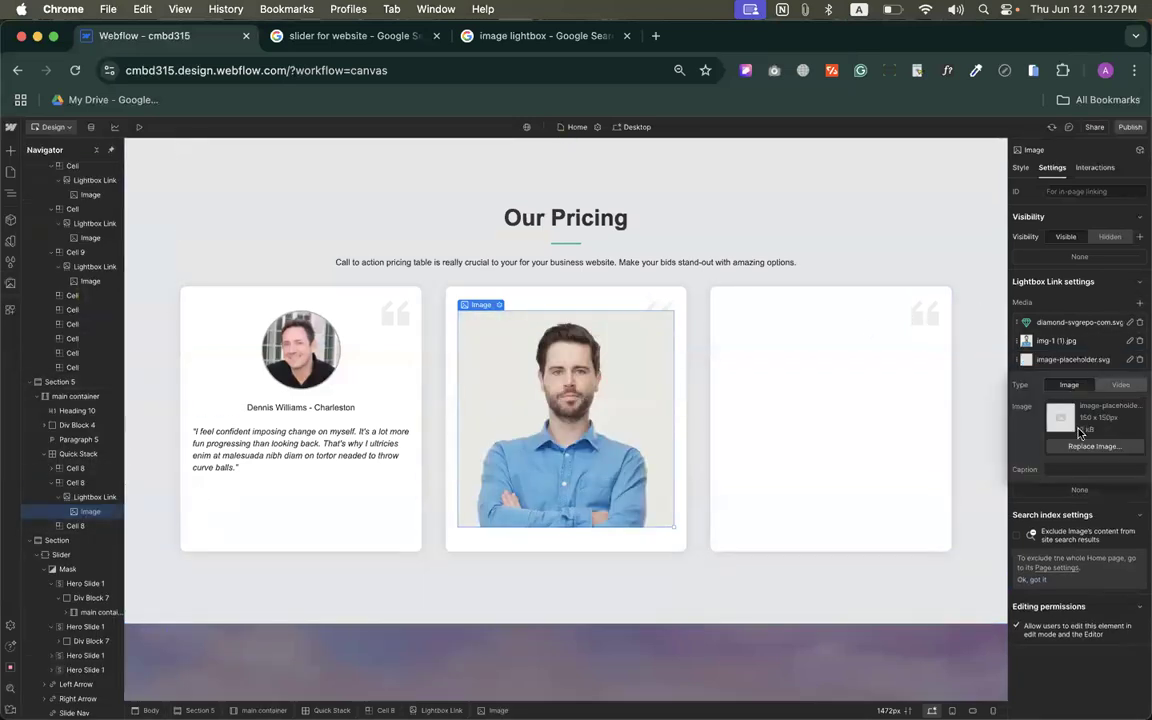
left_click(1080, 450)
left_click(122, 568)
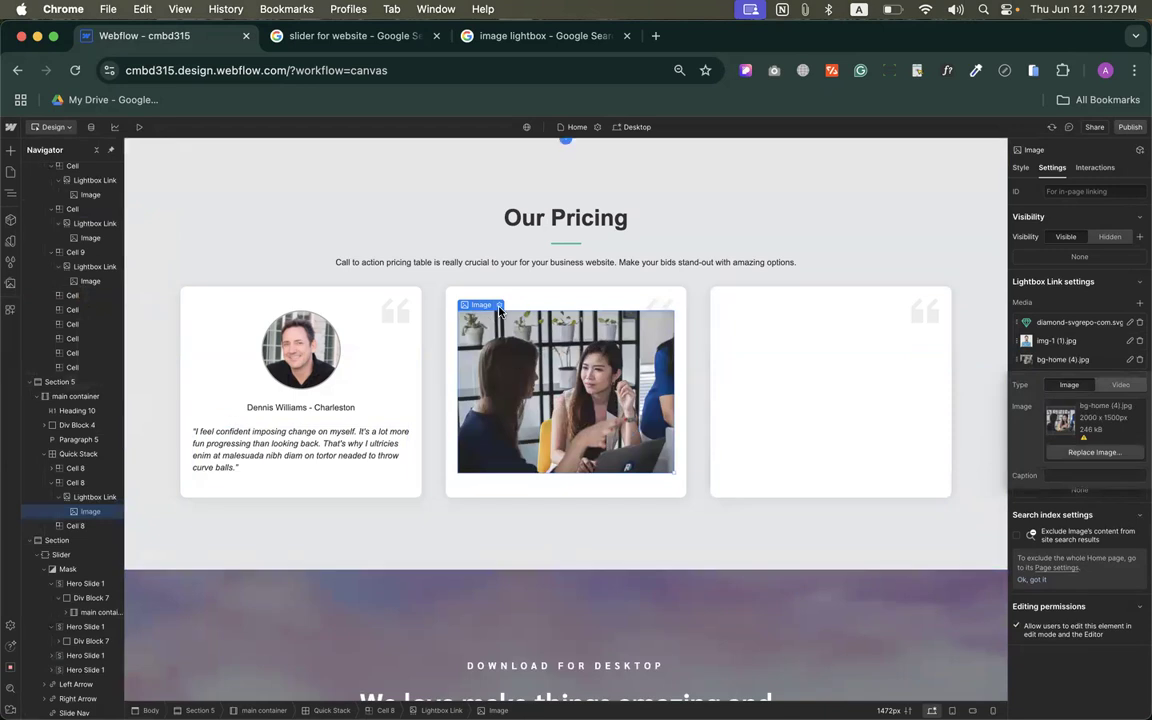
Step: Change the middle pricing card's thumbnail back to the mountain picture asset 11.jpeg
double_click(533, 405)
left_click(533, 405)
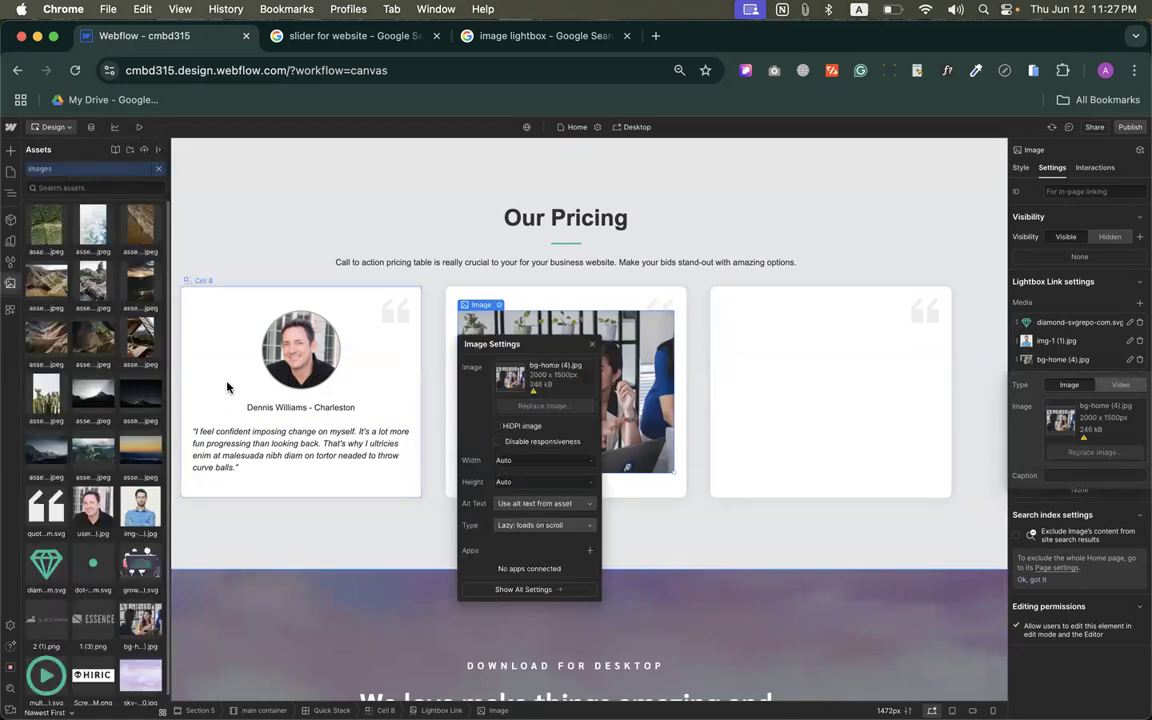
left_click(88, 508)
left_click(80, 460)
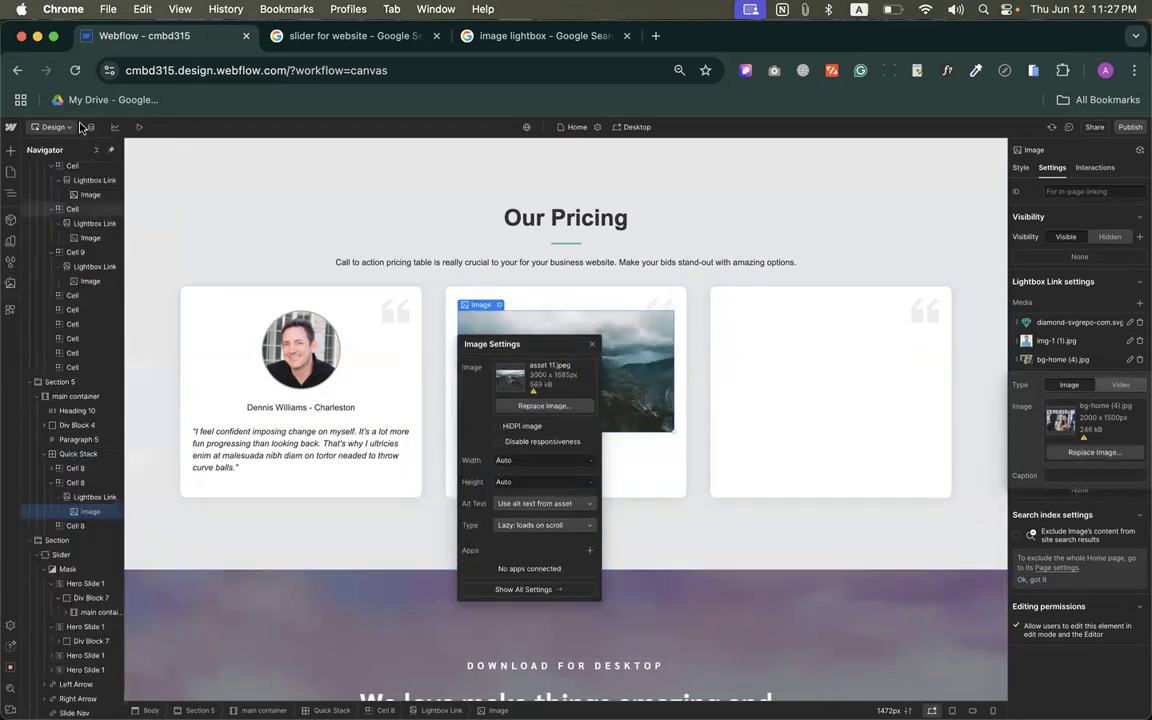
Step: Preview the page, check the pricing card's lightbox thumbnails, look over the gallery above, and return to the design view
left_click(140, 127)
left_click(628, 440)
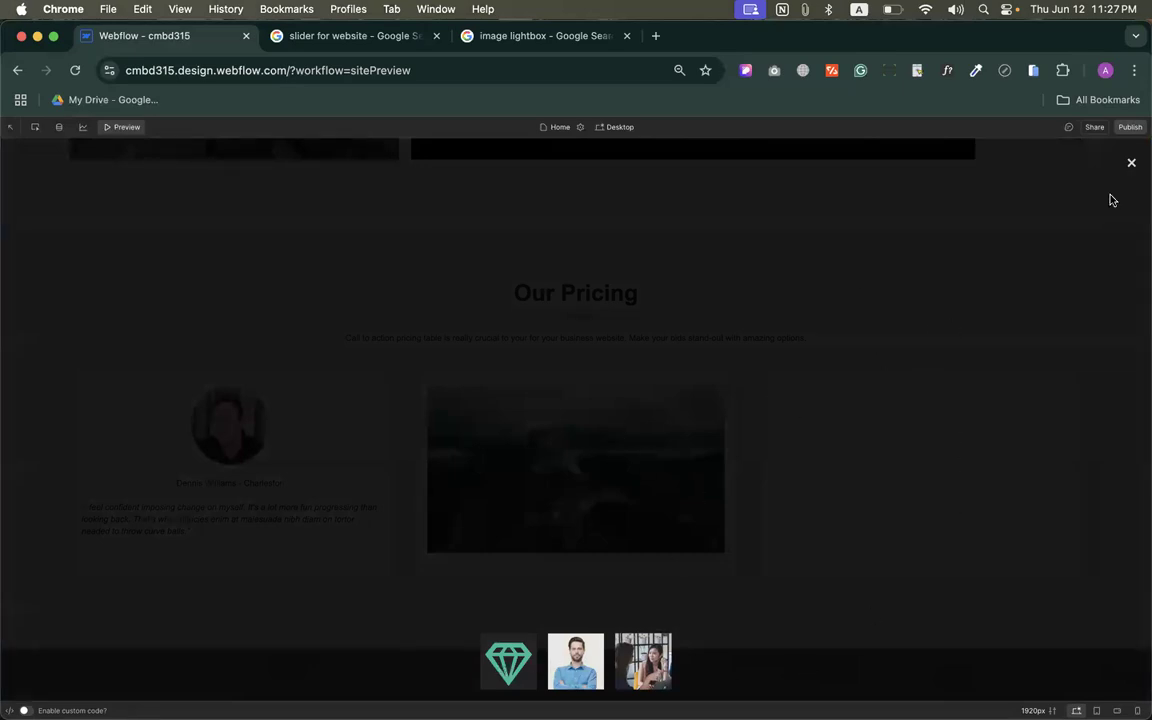
left_click(1130, 164)
scroll(640, 452, "down", 10)
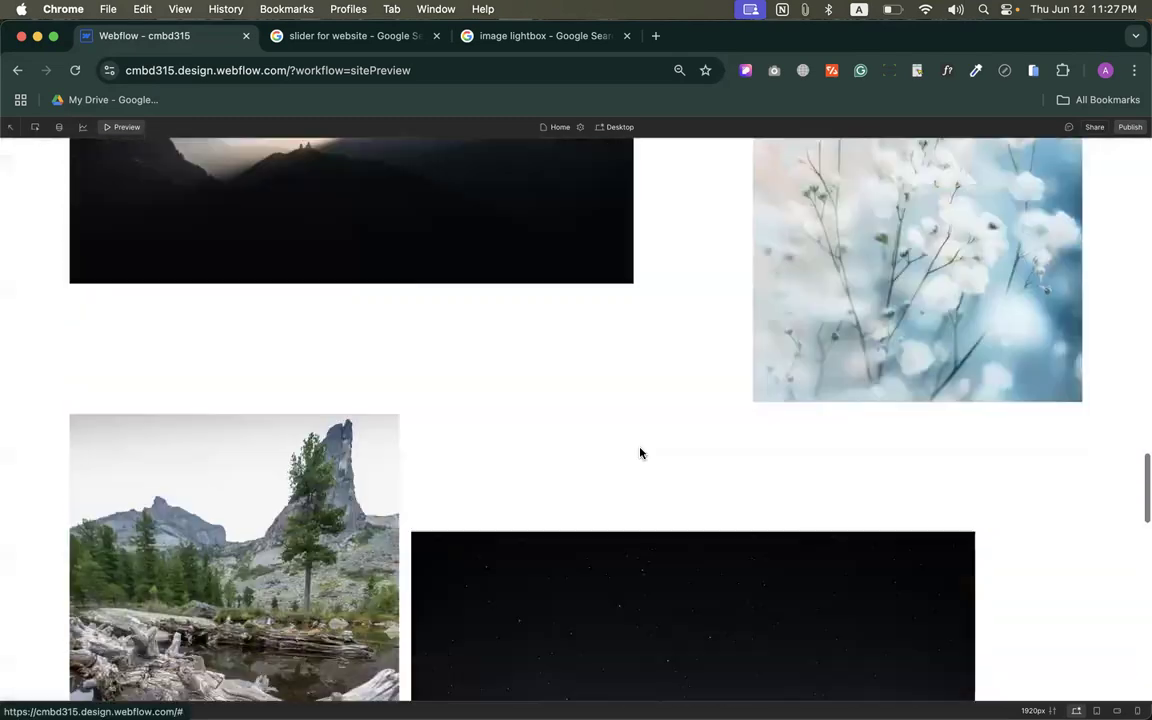
scroll(437, 362, "up", 5)
scroll(437, 362, "down", 6)
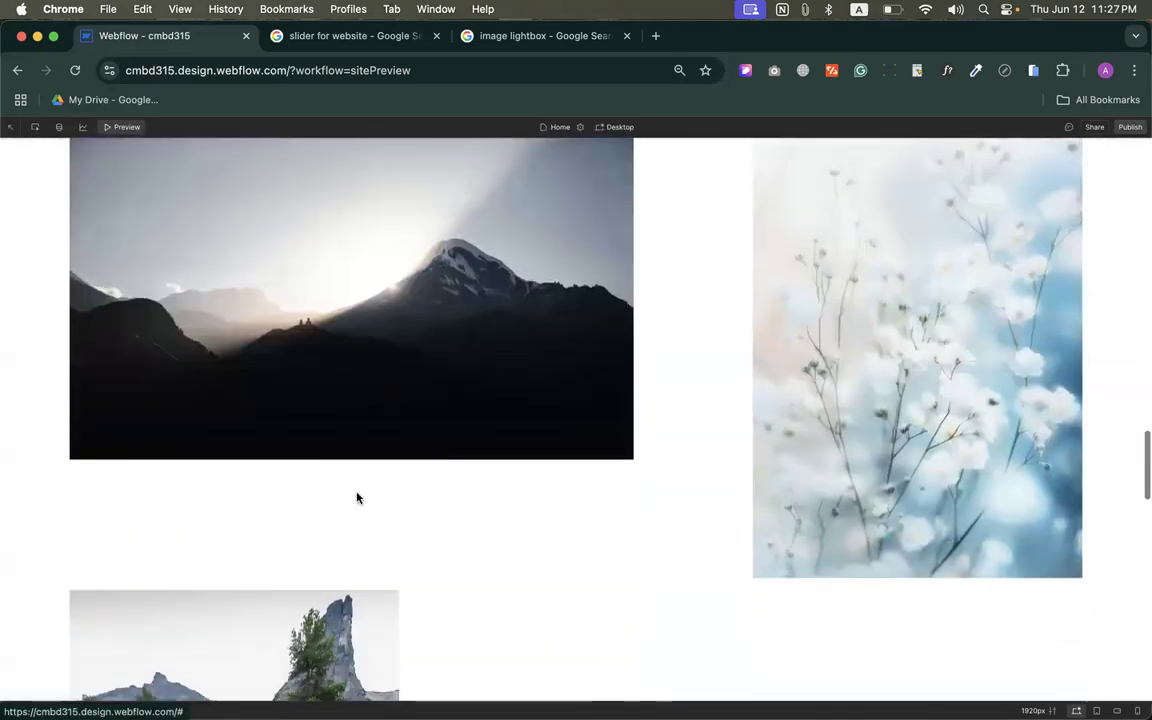
scroll(722, 389, "down", 8)
scroll(723, 388, "up", 6)
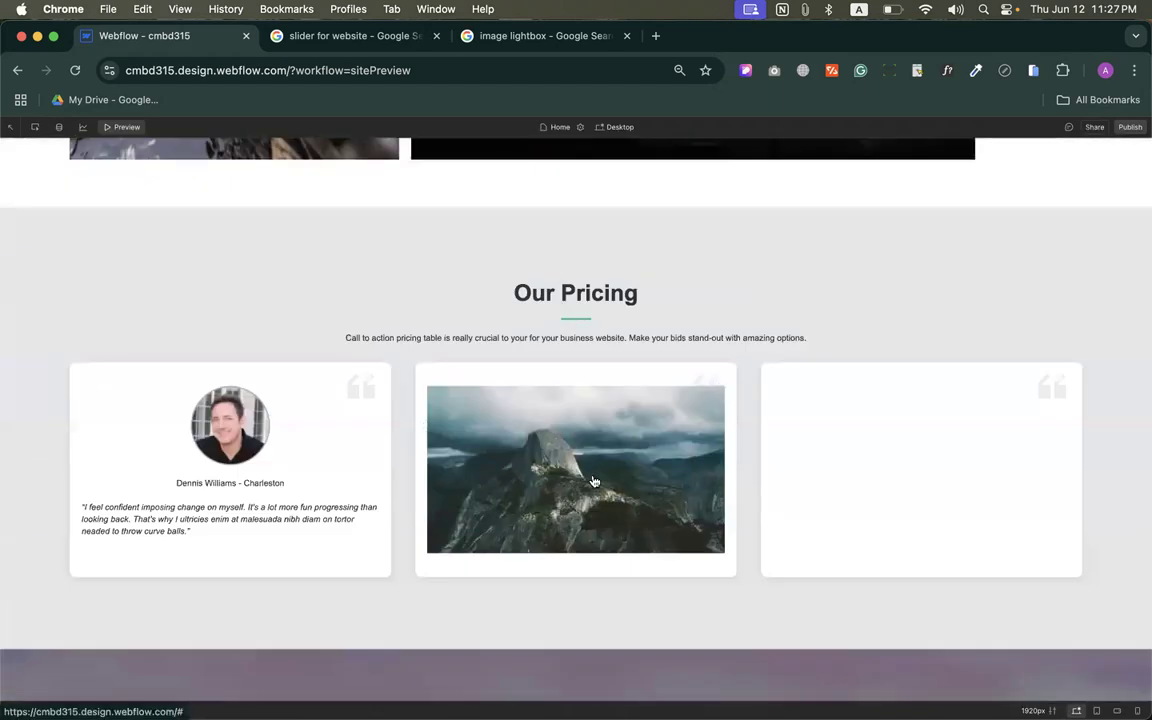
left_click(115, 126)
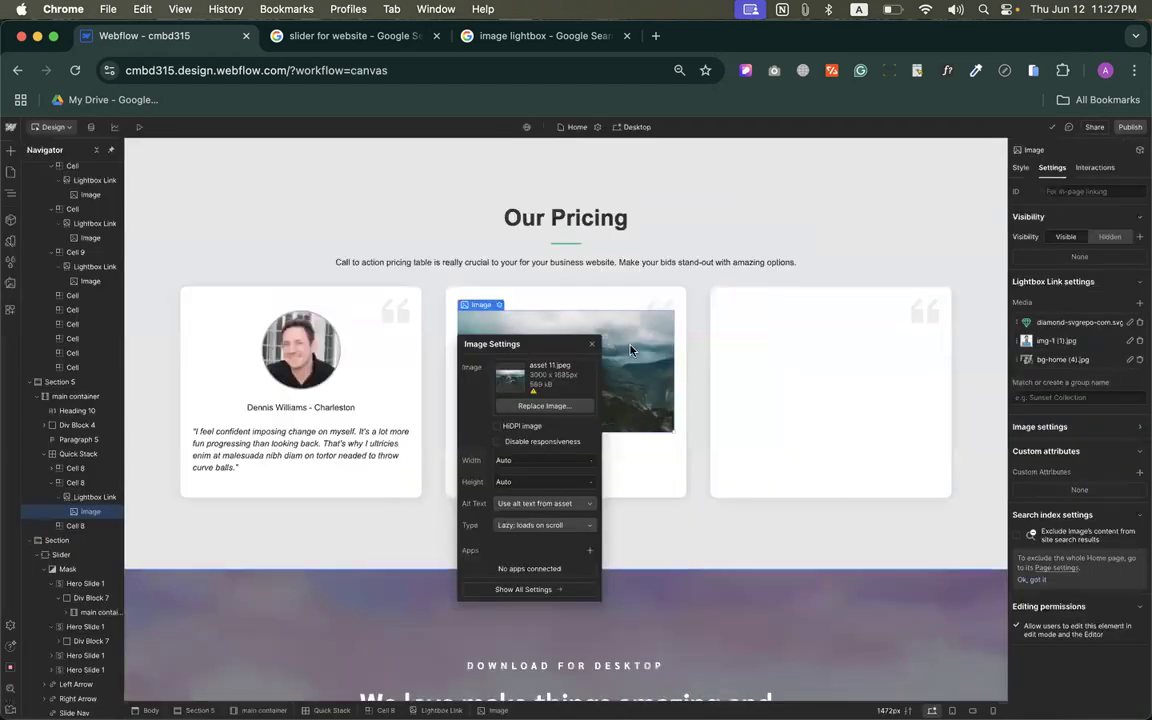
Step: Set the lightbox group name of the middle pricing card to 315, matching the image gallery
left_click(656, 351)
left_click(1054, 397)
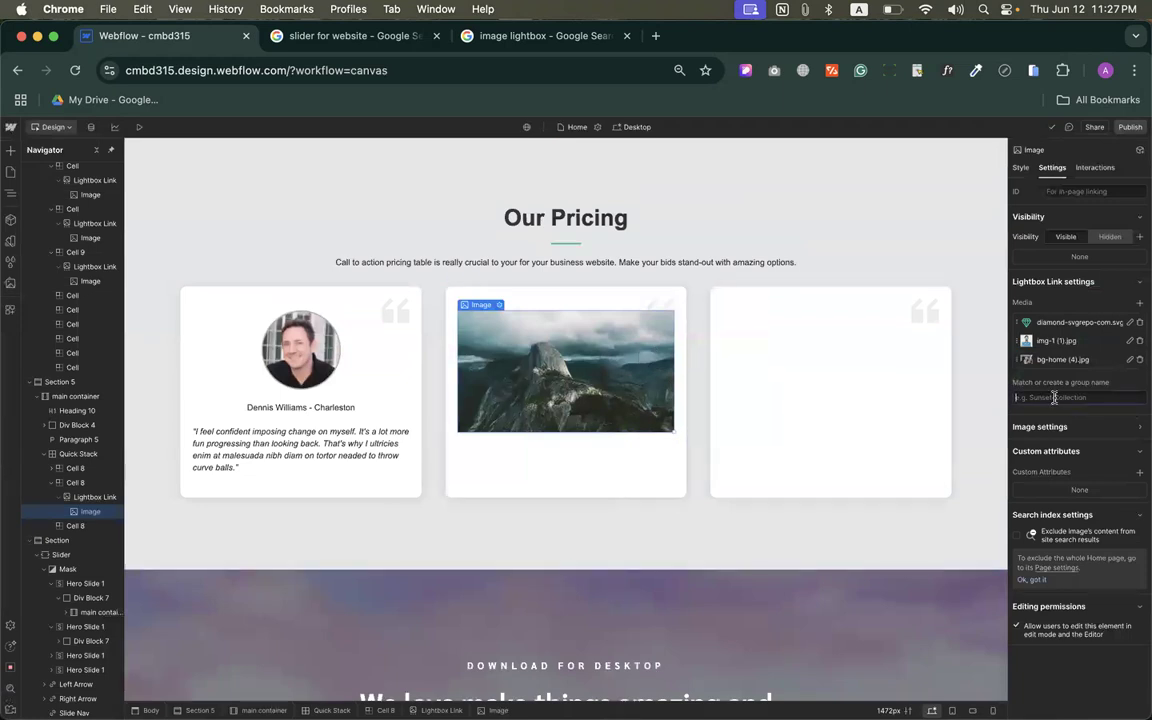
type("S")
left_click(1049, 424)
Step: Preview the page, open the middle pricing card's lightbox, and go forward through the grouped images
left_click(139, 126)
left_click(549, 426)
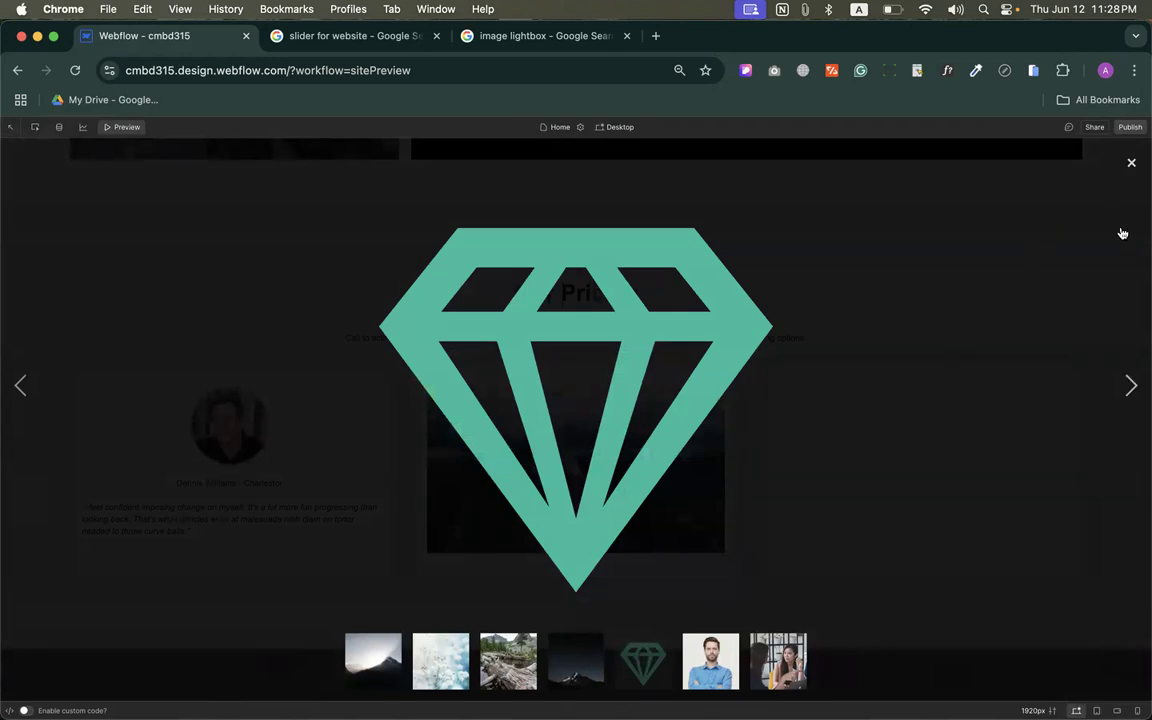
left_click(1129, 385)
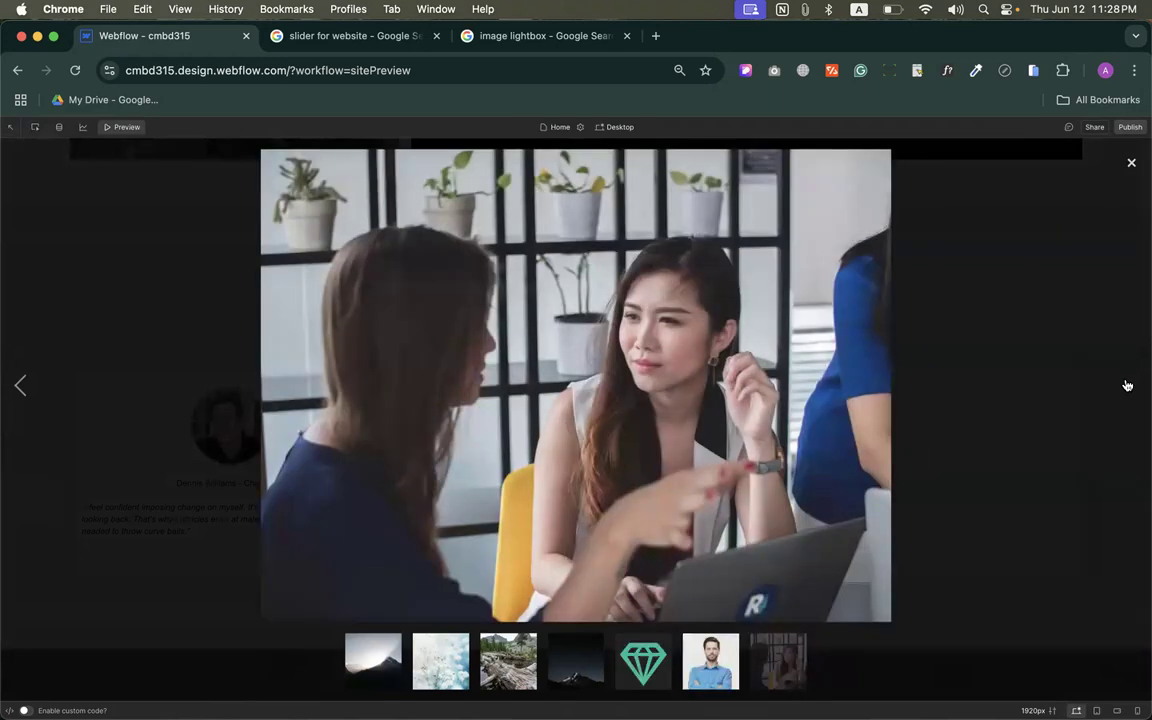
Step: Go back through the grouped lightbox images to the first one and close the lightbox
left_click(22, 385)
left_click(22, 385)
left_click(22, 385)
left_click(22, 385)
left_click(22, 385)
left_click(22, 385)
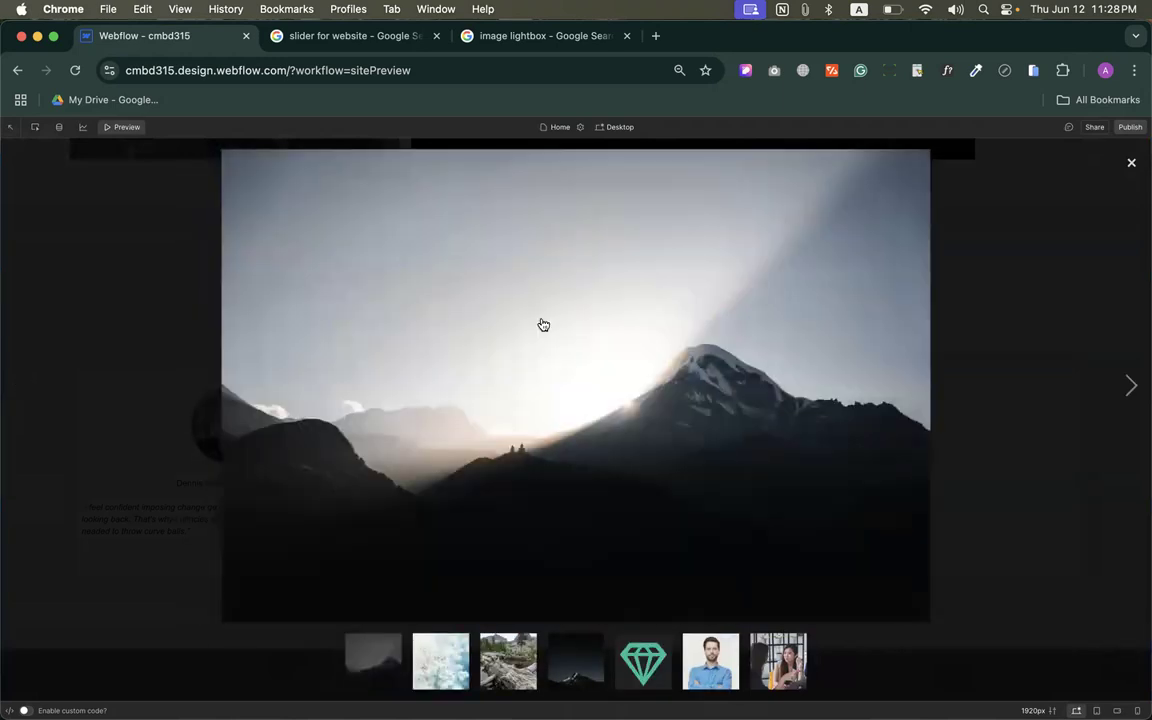
left_click(1131, 163)
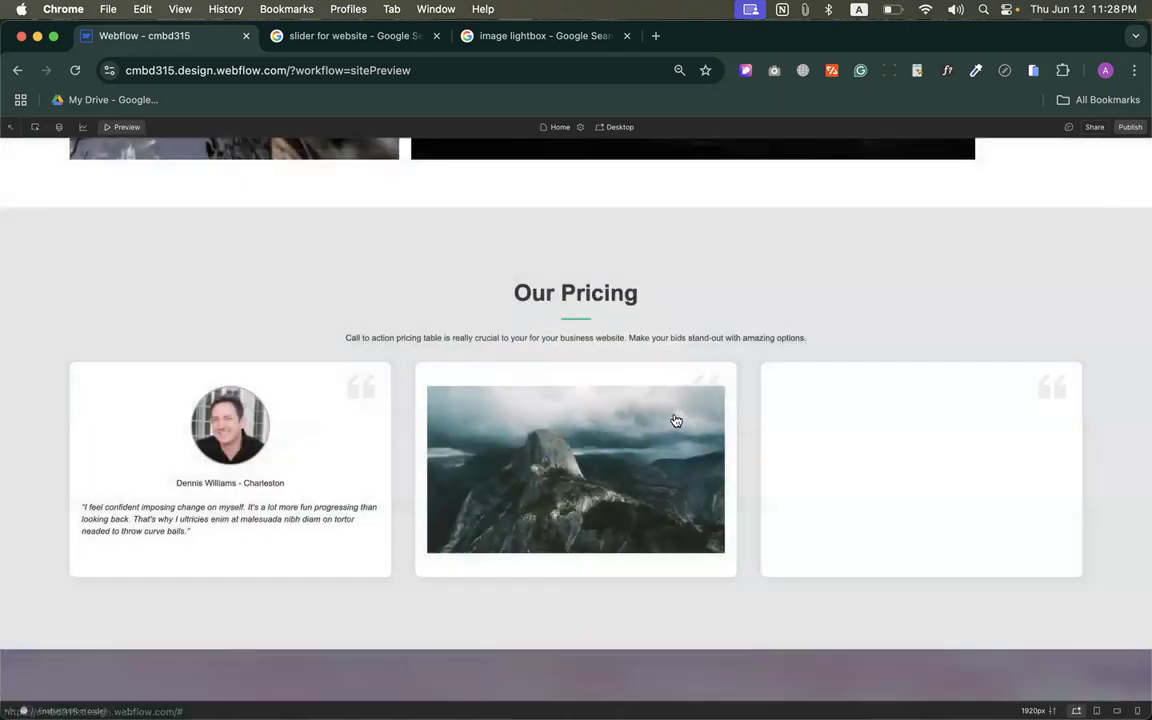
Step: Publish the site to the selected staging domain
scroll(676, 420, "up", 15)
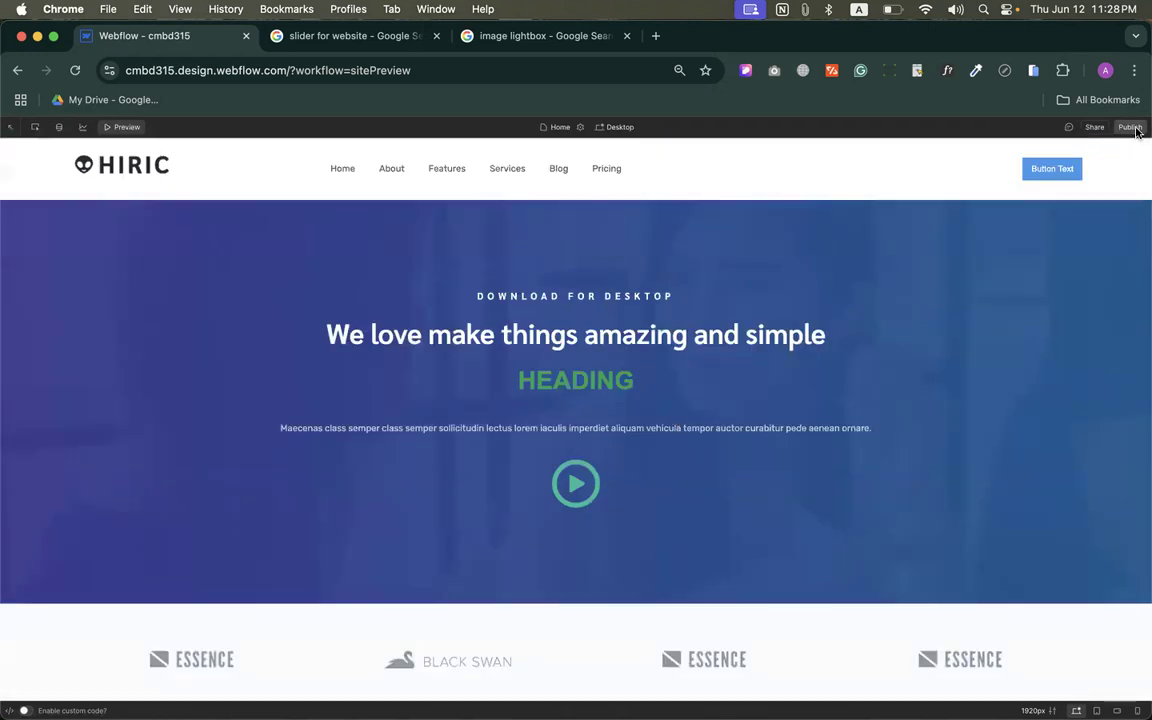
left_click(1130, 127)
left_click(1080, 291)
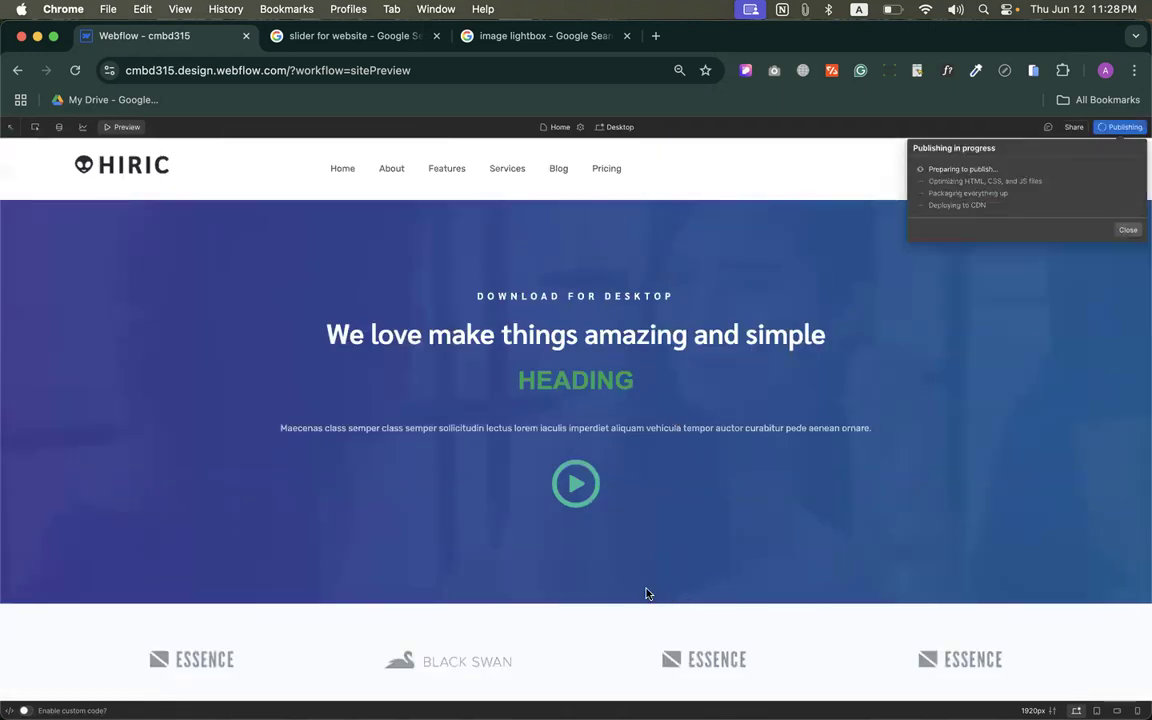
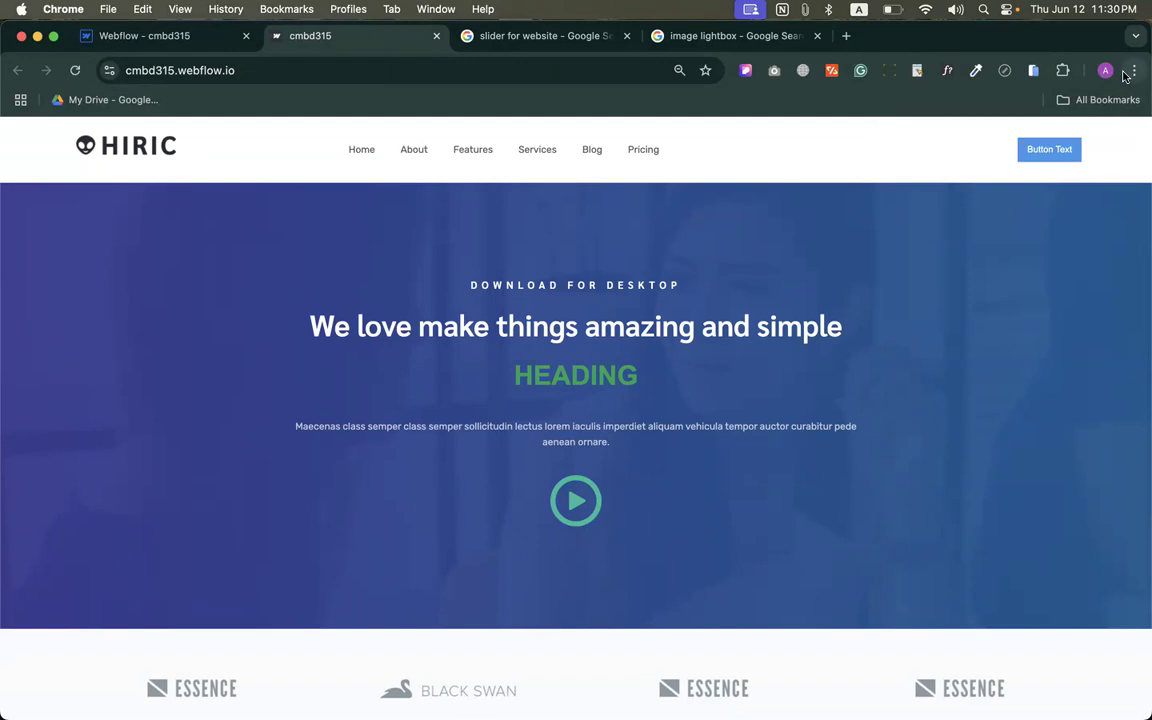
Step: Compare the published page's hero layout at 75% browser zoom and at the next larger zoom level
left_click(1021, 392)
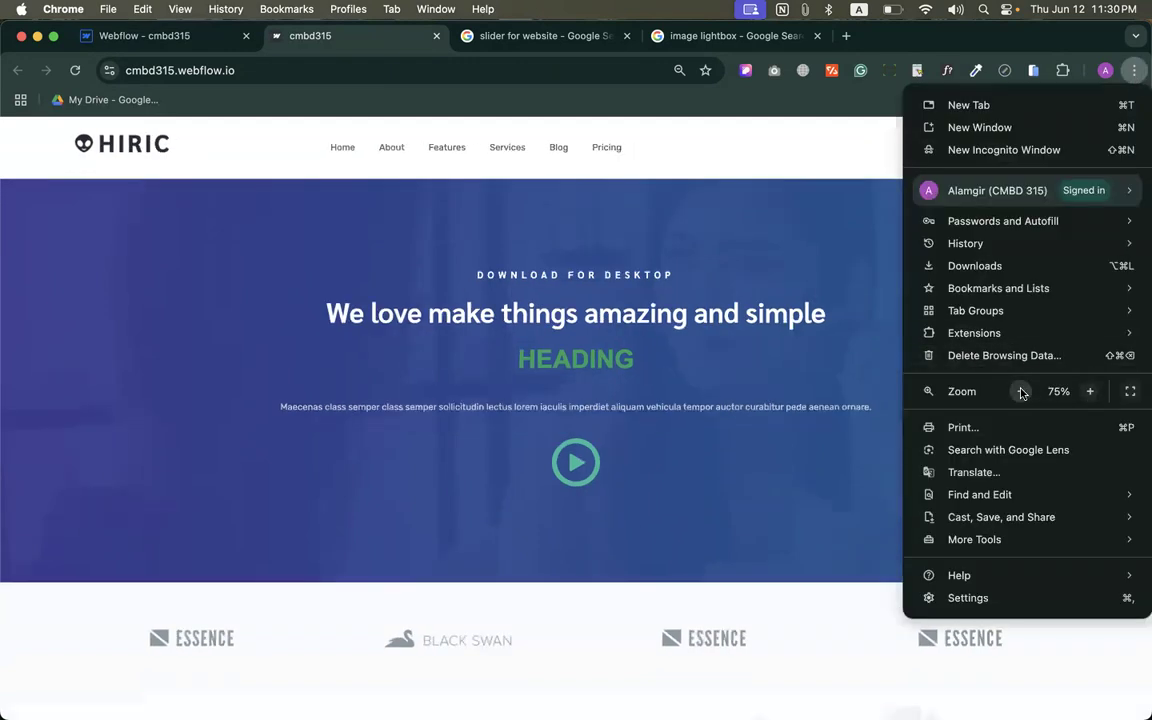
left_click(1090, 391)
left_click(764, 411)
Step: Search the web for "my screen viewport" in a new tab, open whatismyviewport.com, and highlight the reported viewport size
left_click(846, 40)
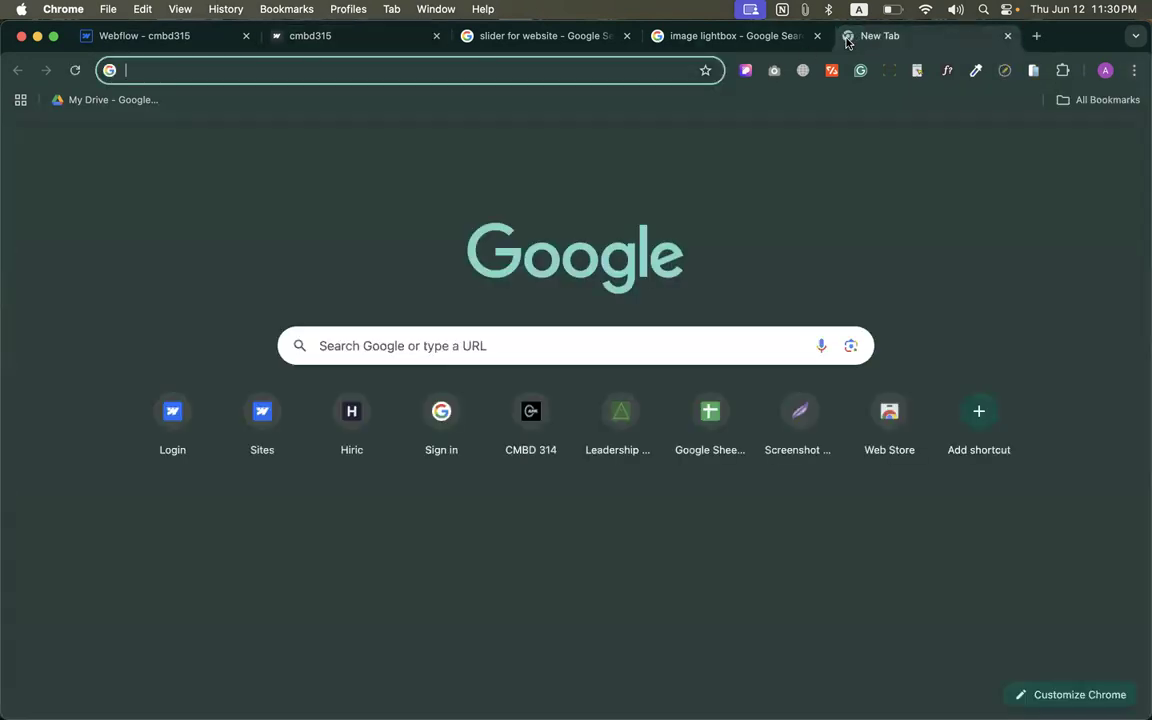
type("my screen vi")
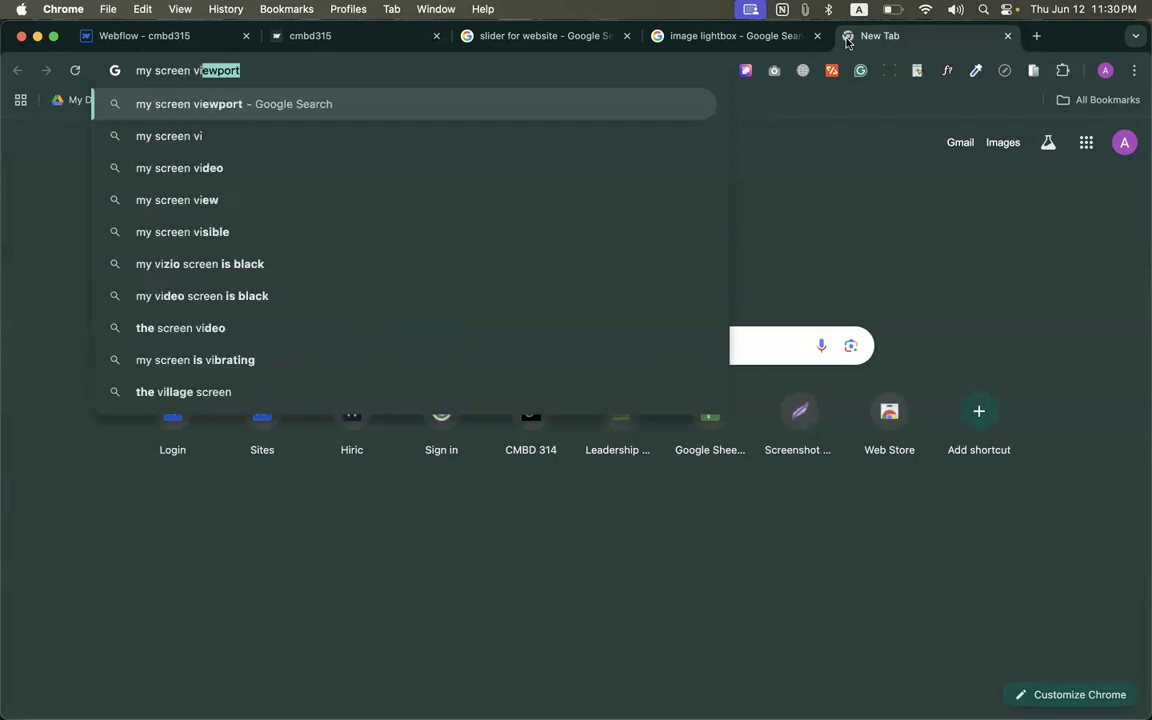
key("Return")
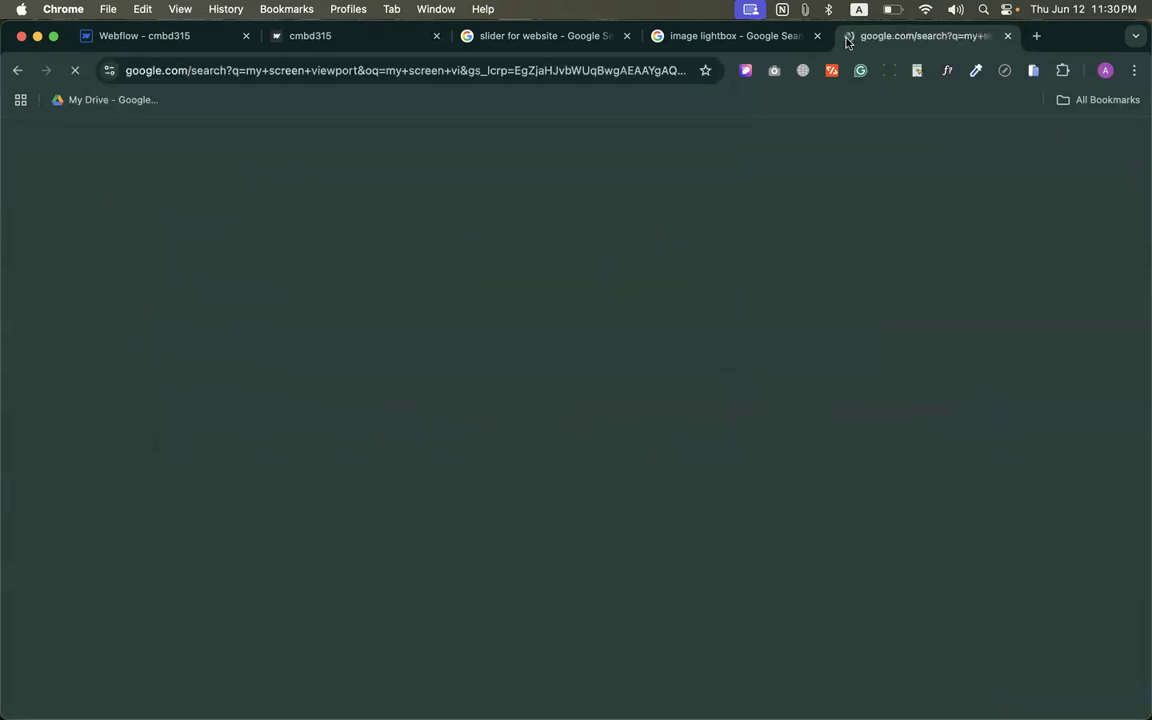
left_click(210, 295)
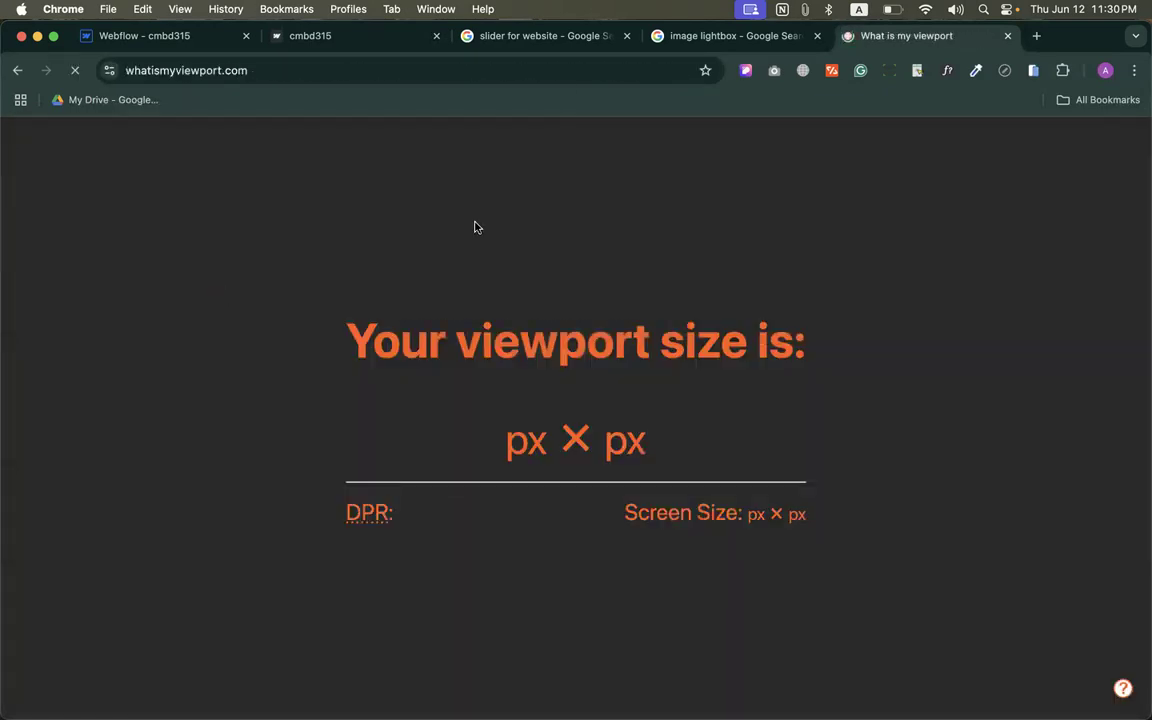
left_click_drag(362, 390, 753, 437)
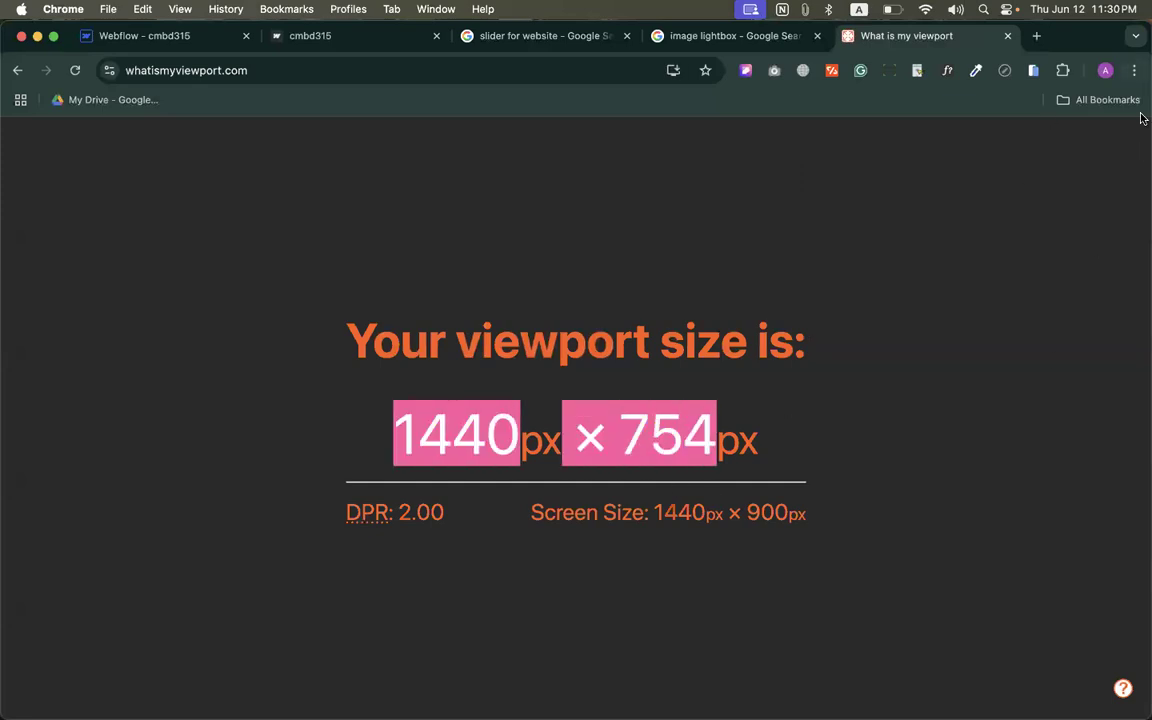
Step: Enlarge the viewport-size page to 150% browser zoom and check the reported viewport dimensions
left_click(1134, 70)
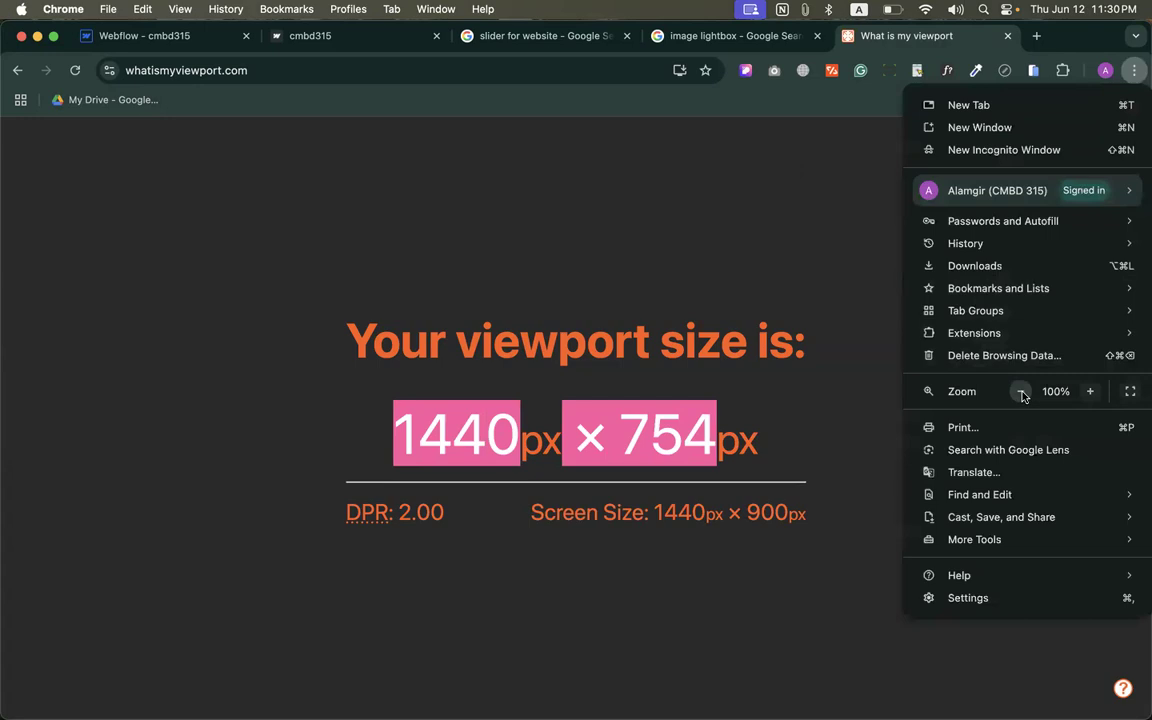
left_click(851, 368)
left_click(1134, 72)
left_click(1090, 391)
left_click(1090, 391)
left_click(697, 355)
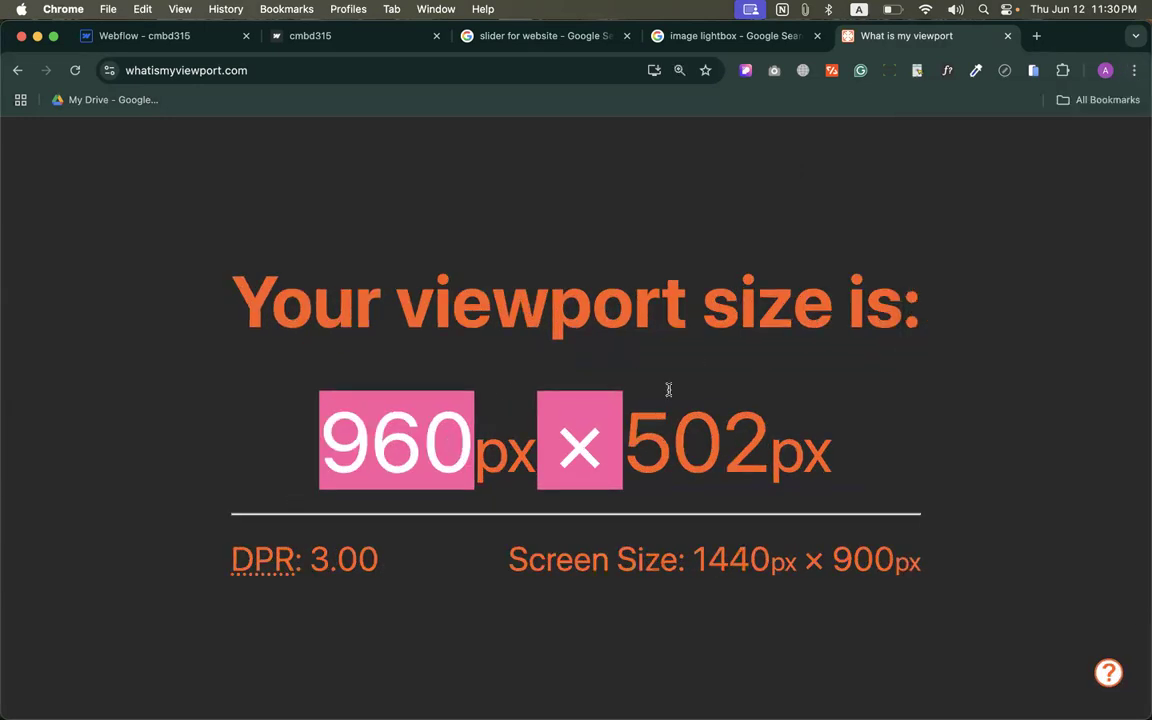
left_click(702, 352)
Step: Reset the viewport-size page to 100% browser zoom and check the dimensions again
left_click(1134, 70)
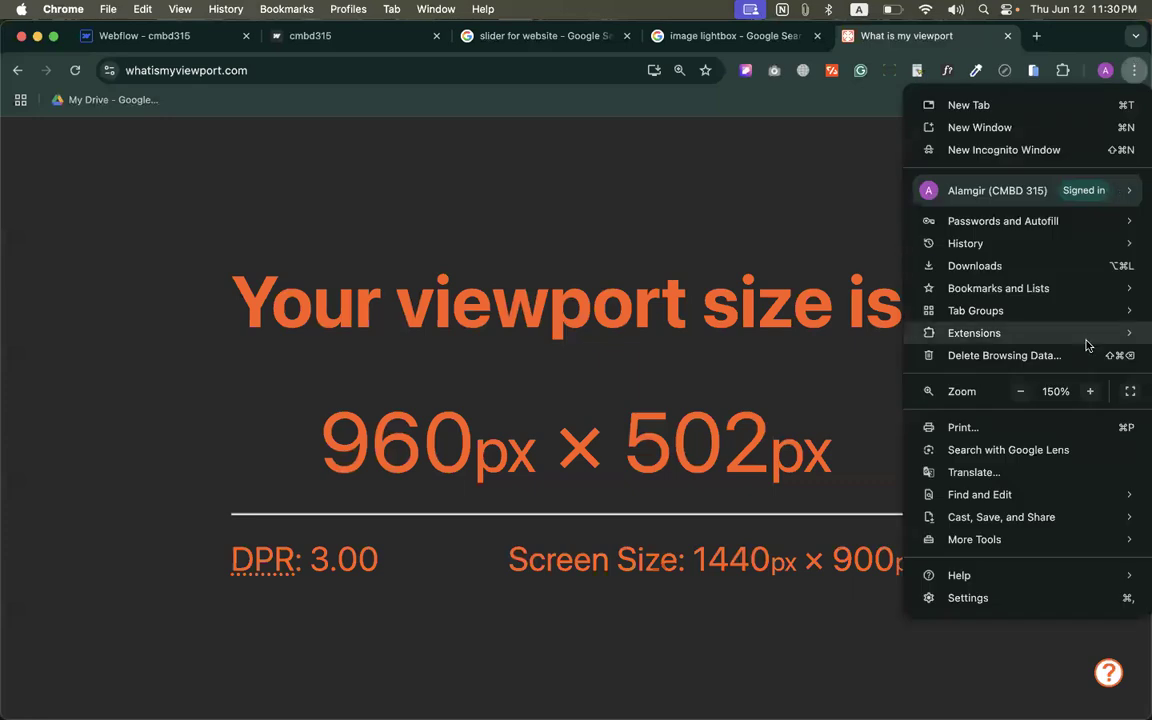
left_click(1020, 391)
left_click(1020, 391)
left_click(1020, 391)
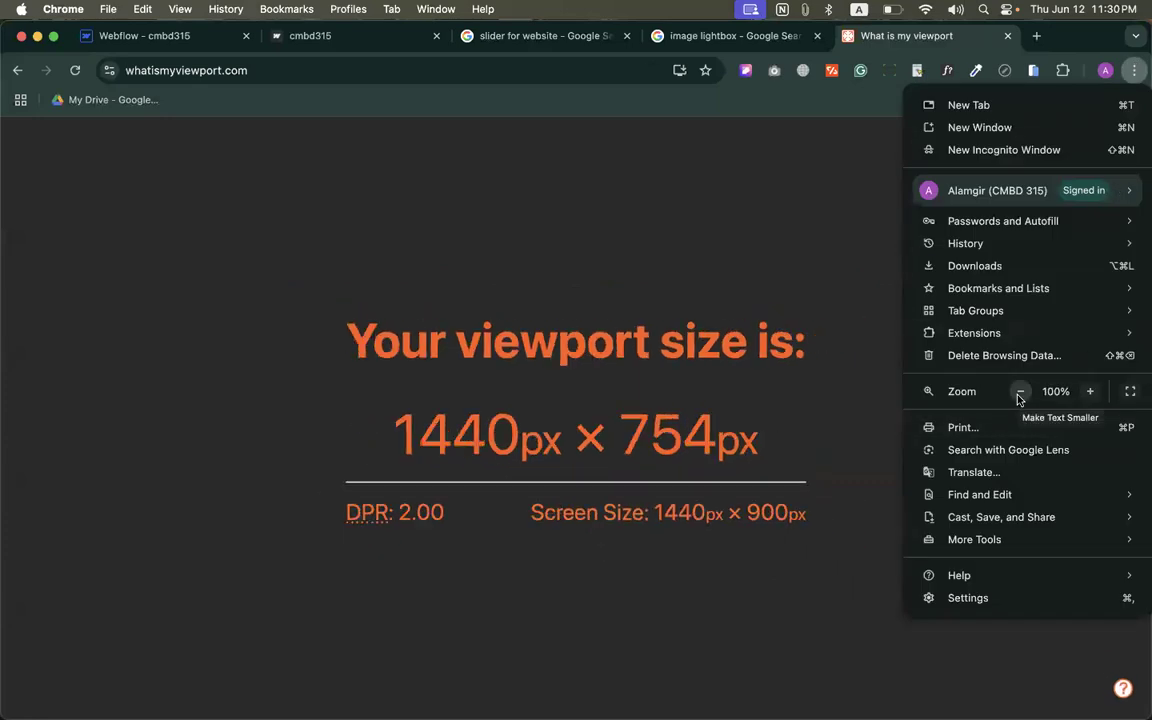
left_click(388, 435)
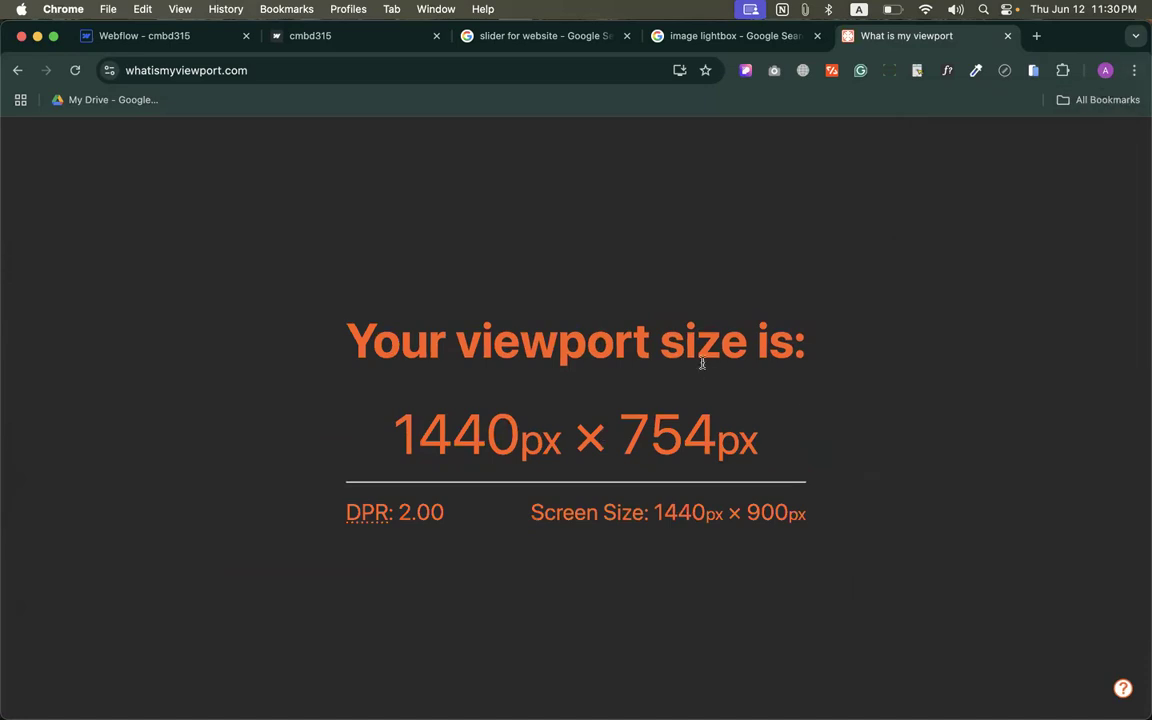
Step: Return to the published cmbd315 site and set its browser zoom to 75%
left_click(1134, 70)
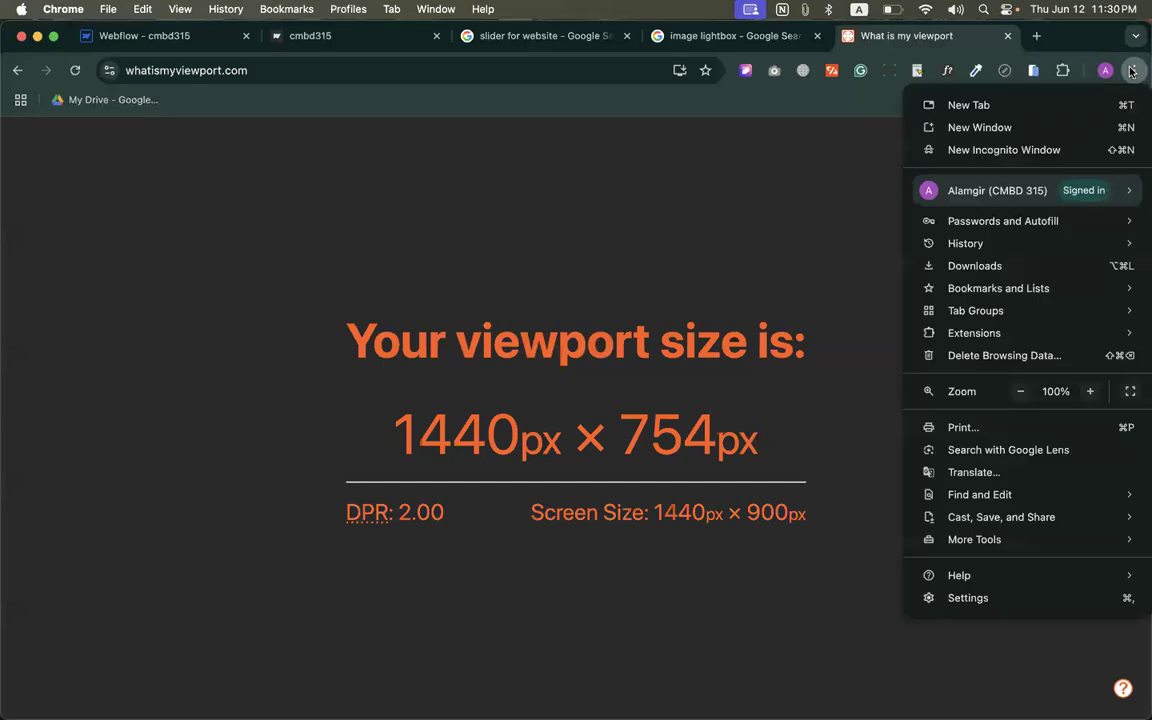
left_click(365, 43)
left_click(380, 44)
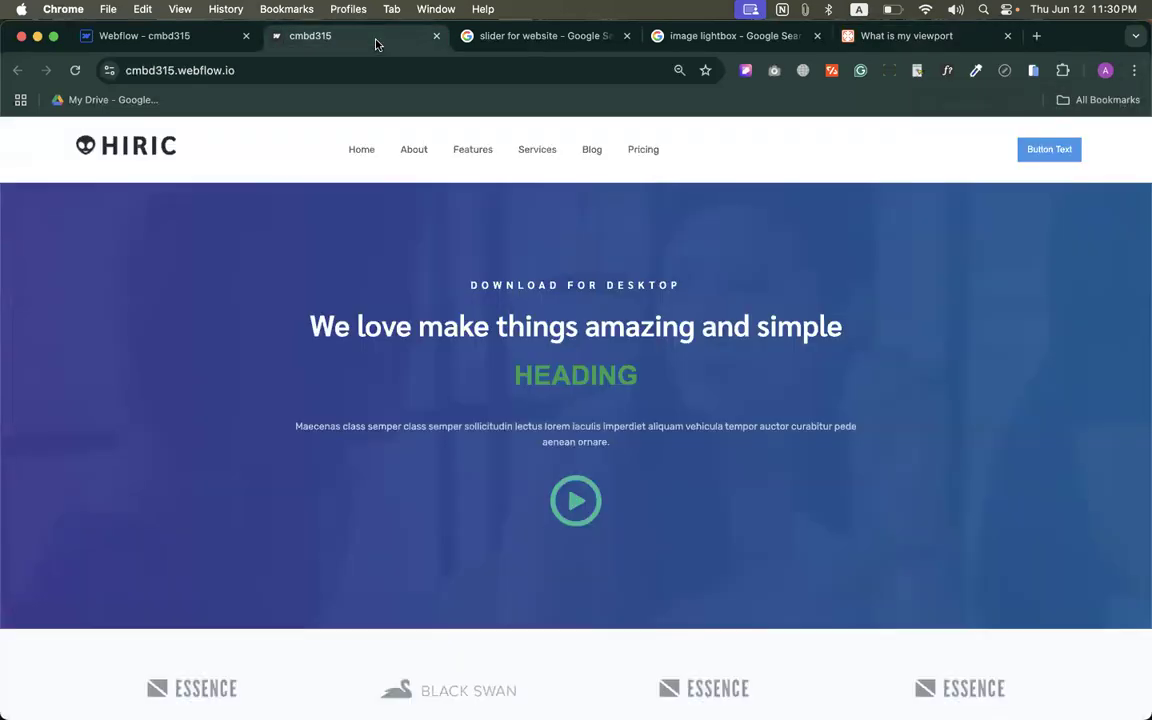
left_click(1134, 70)
left_click(1020, 391)
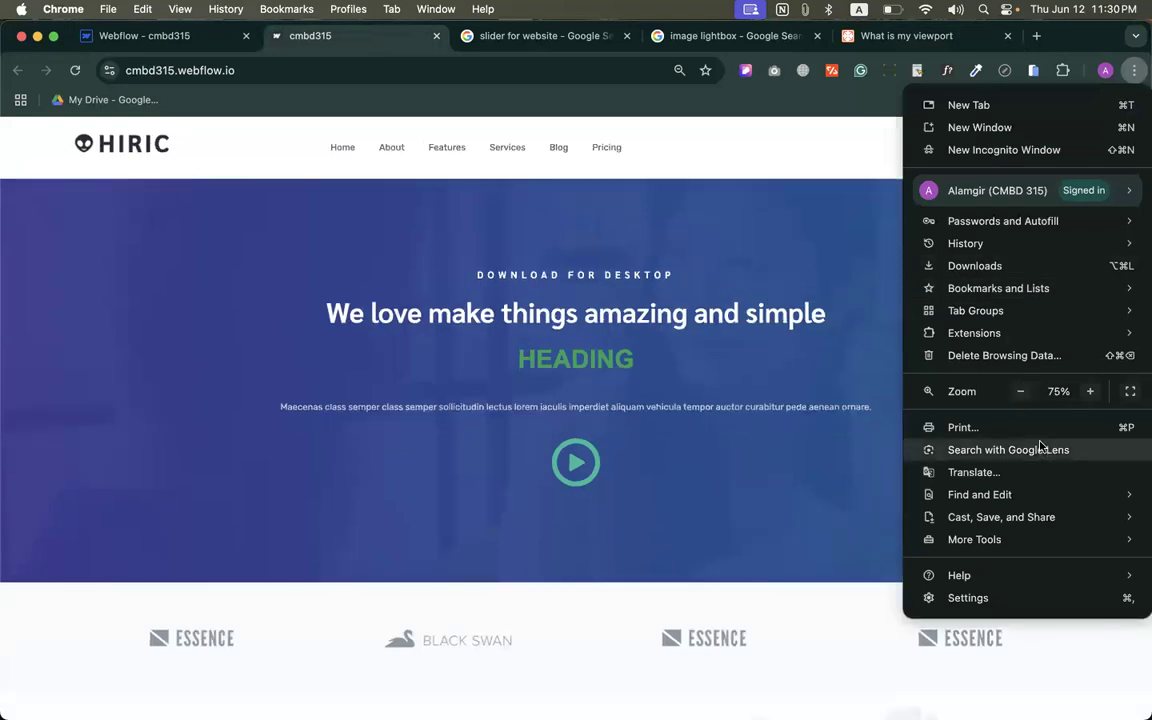
left_click(688, 397)
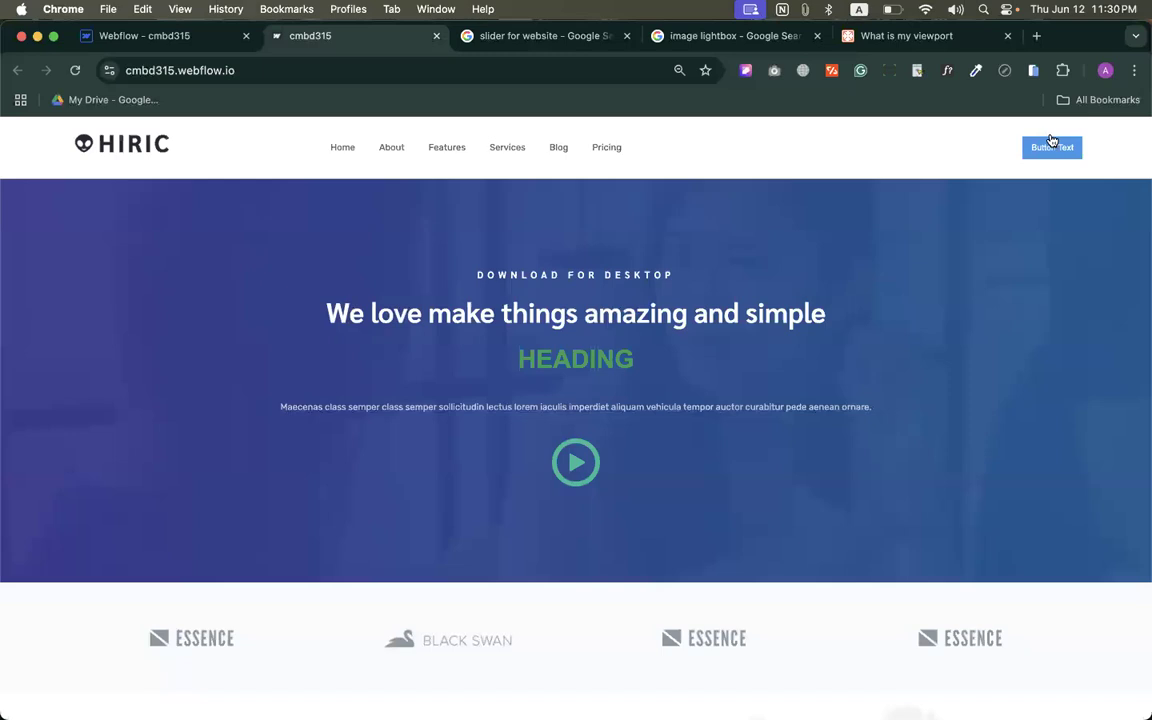
Step: Revisit the viewport-size page's web address, return to the Webflow Designer, and close the publish options
left_click(900, 42)
left_click(185, 72)
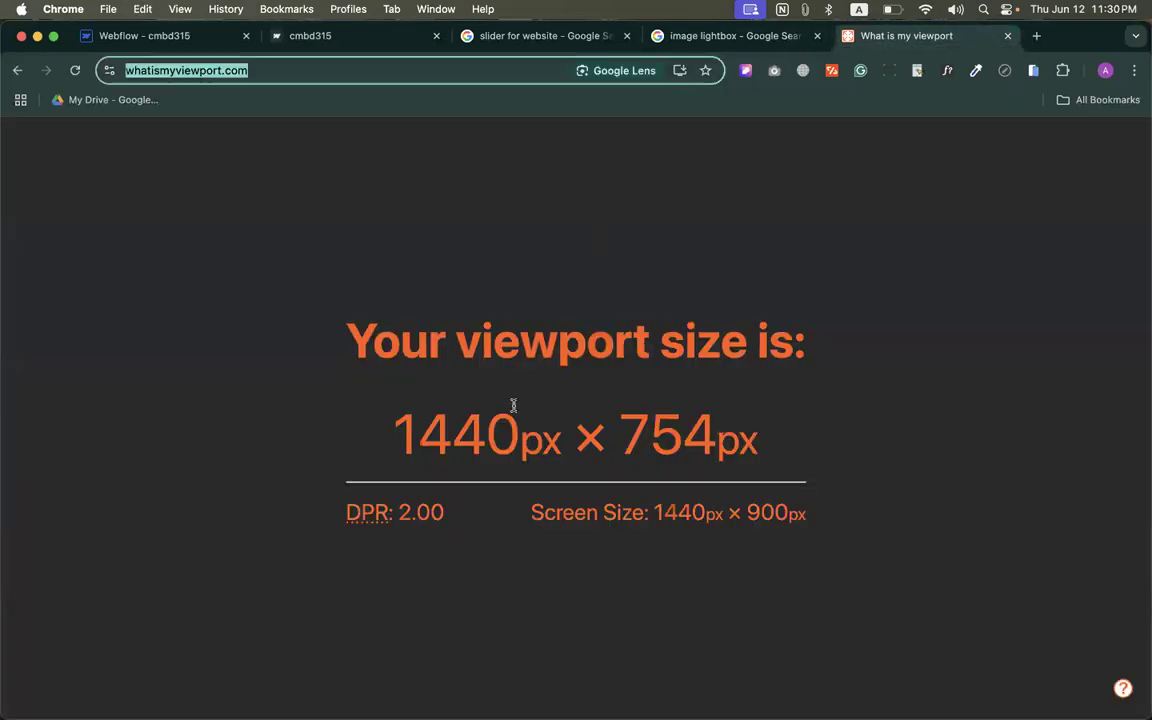
left_click(150, 36)
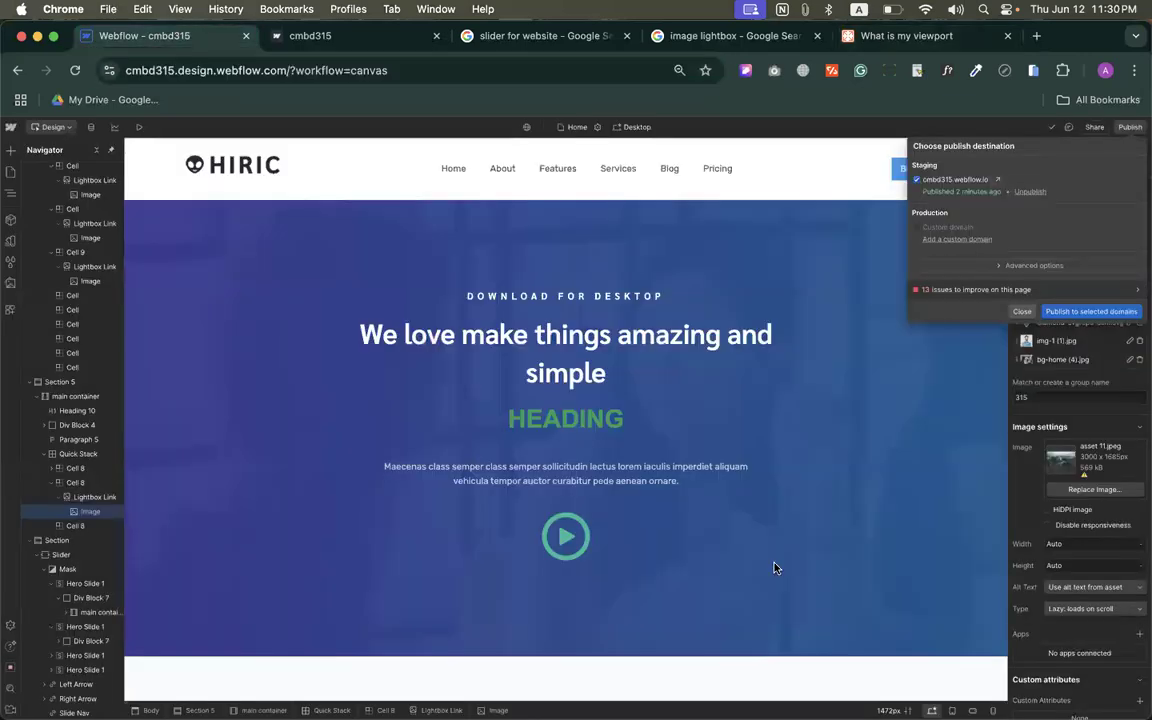
left_click(1022, 312)
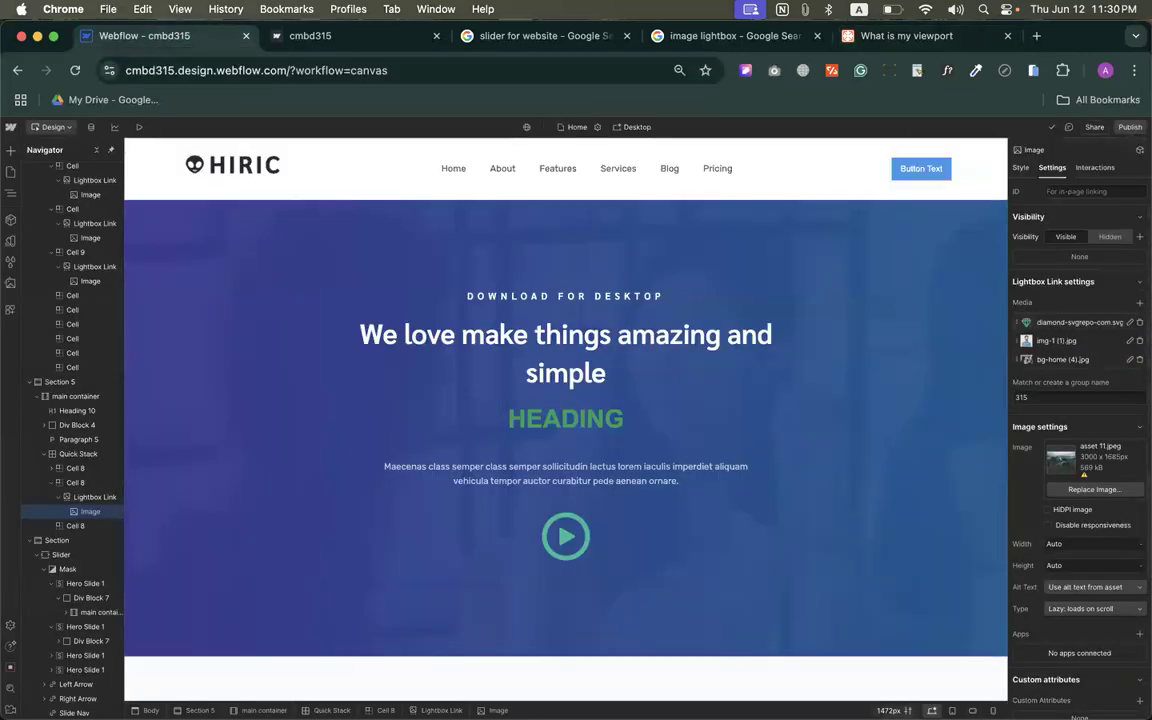
Step: Compare the Designer canvas width at 67% and 80% browser zoom, and restore the zoom to 75%
left_click(1134, 70)
left_click(1022, 391)
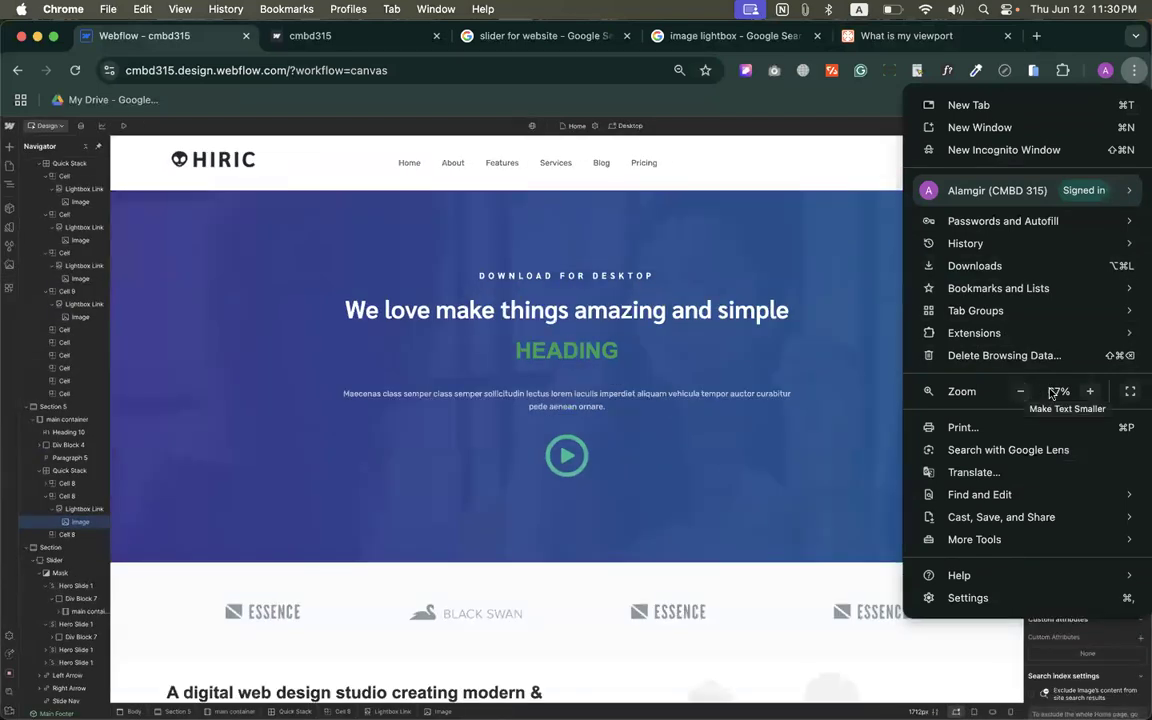
left_click(1089, 391)
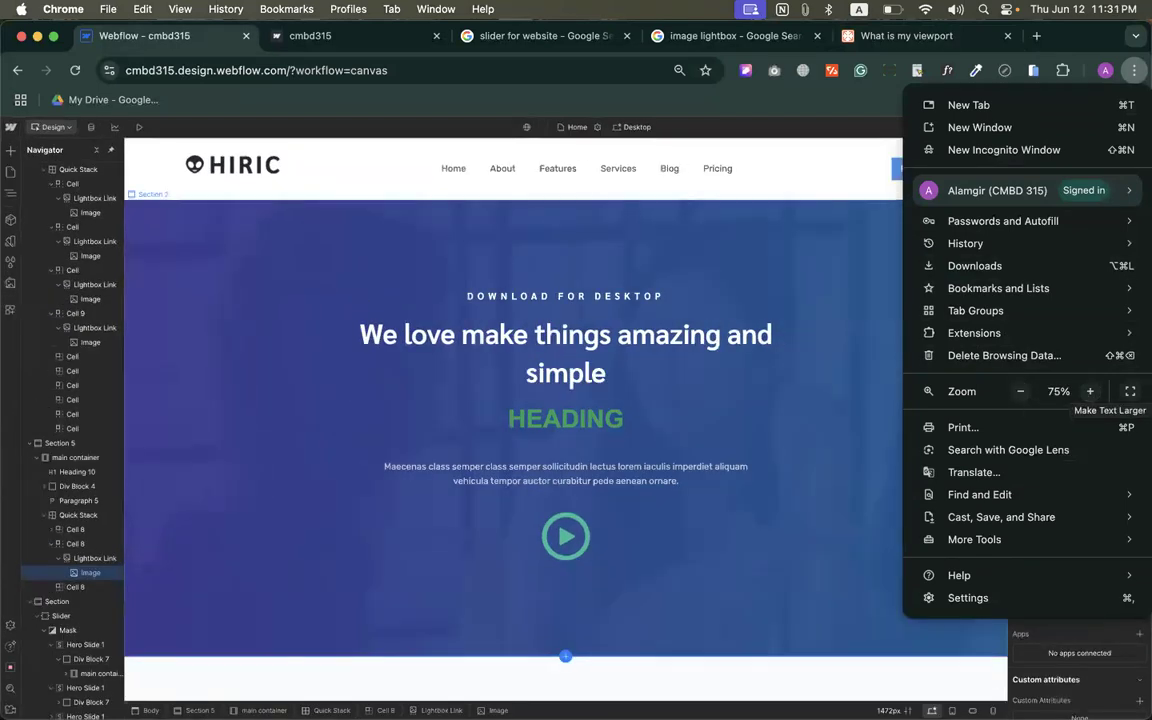
left_click(1089, 391)
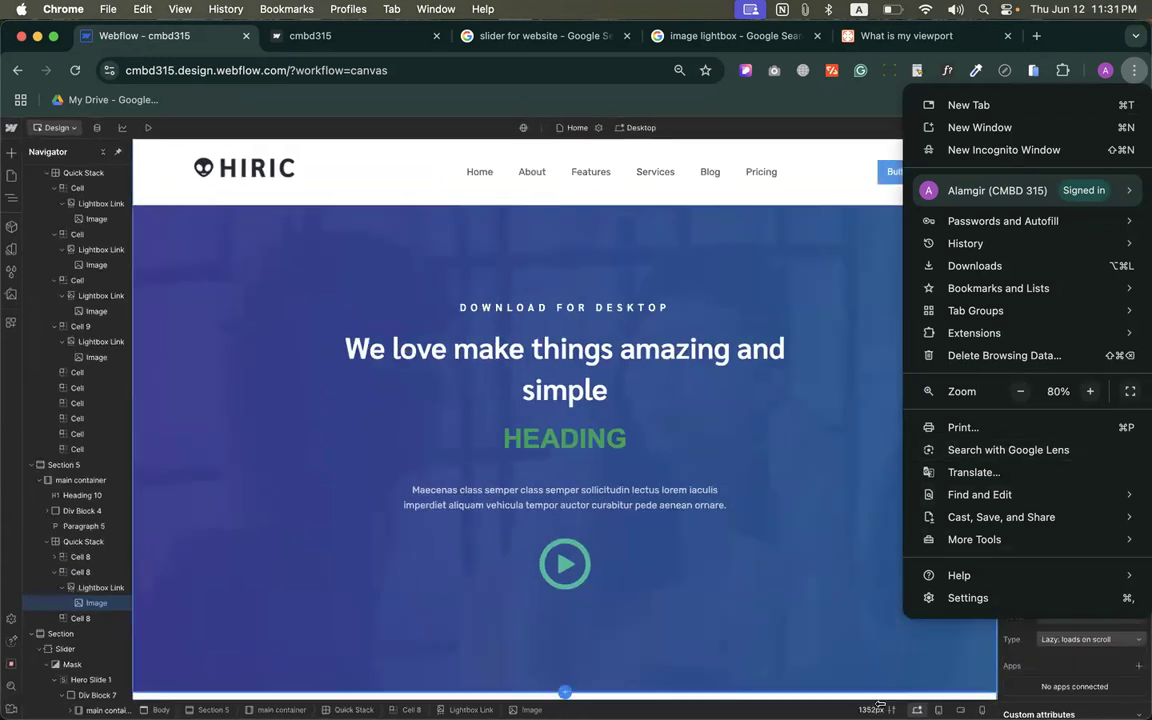
left_click(1020, 392)
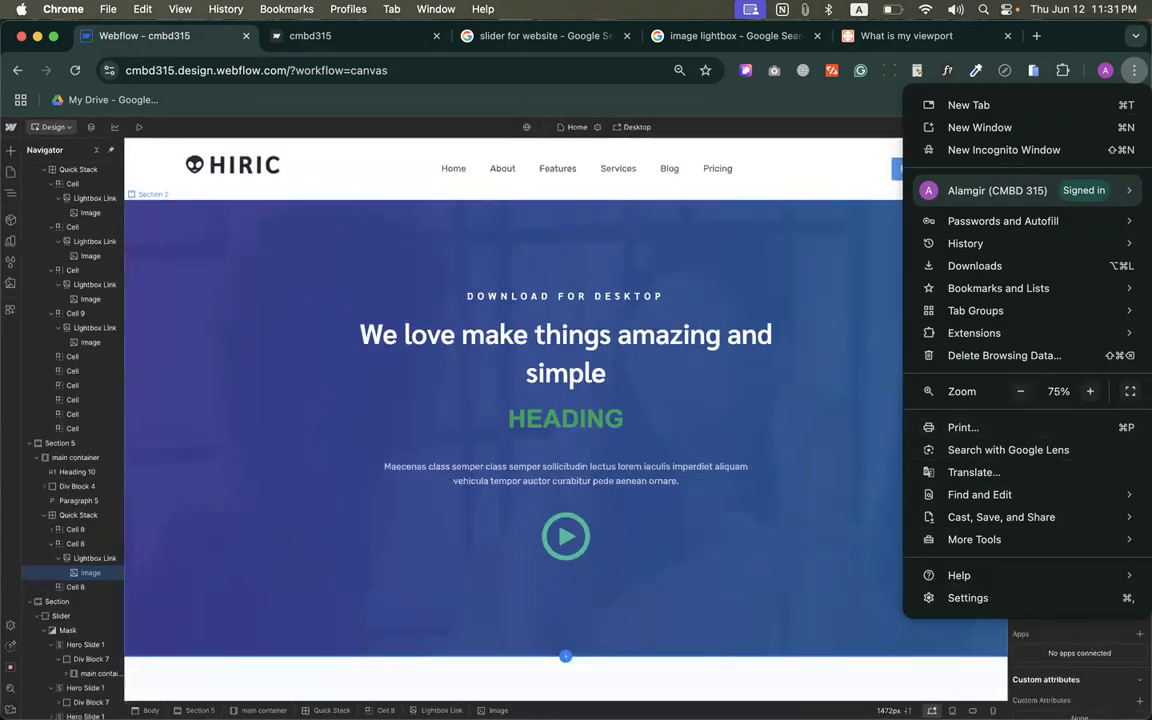
left_click(438, 124)
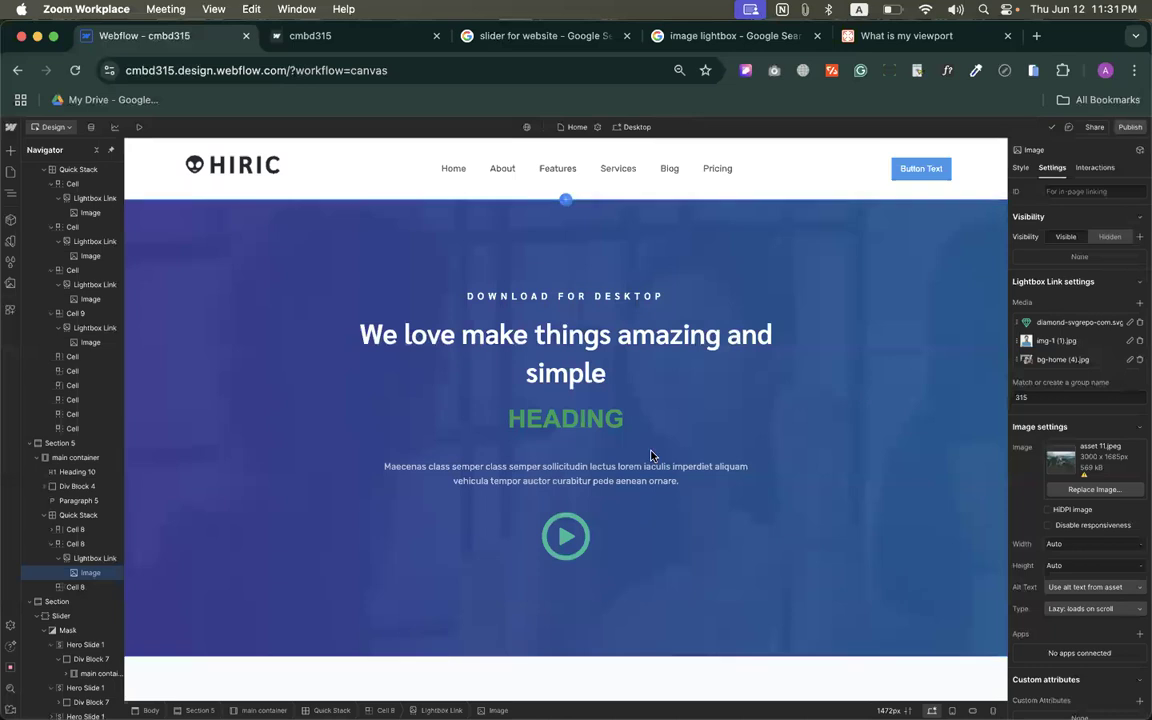
Step: Examine the spacing and typography styles of the main hero heading and the green heading below it
left_click(764, 389)
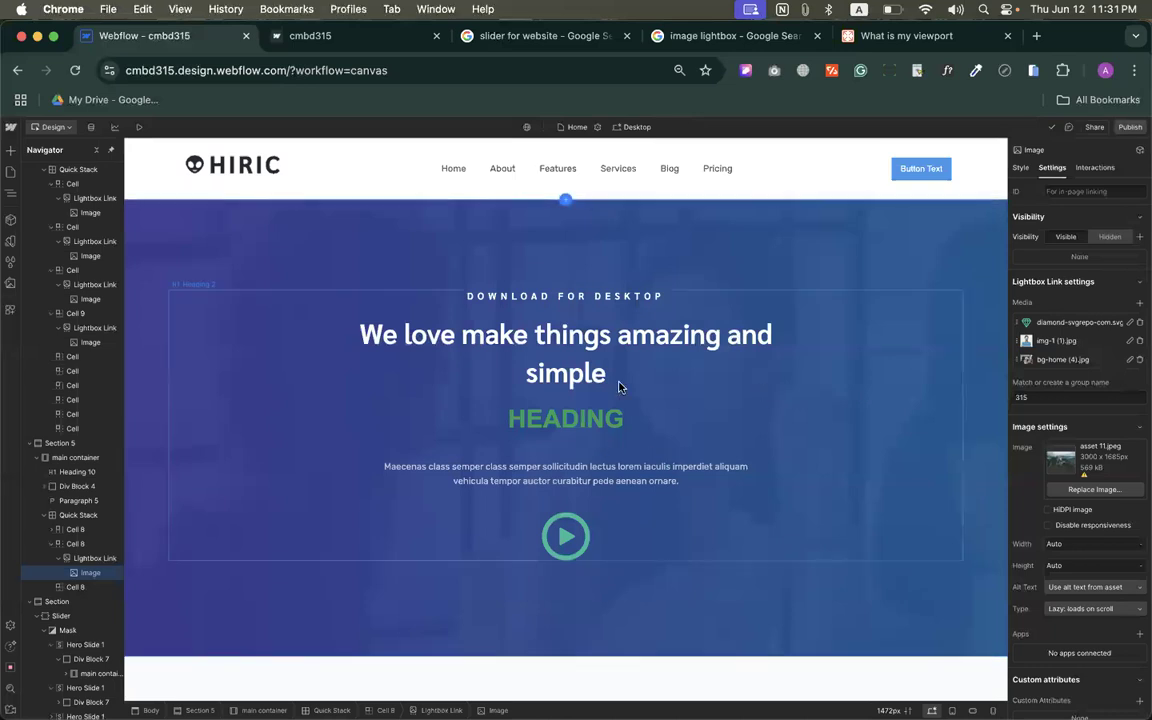
left_click(600, 380)
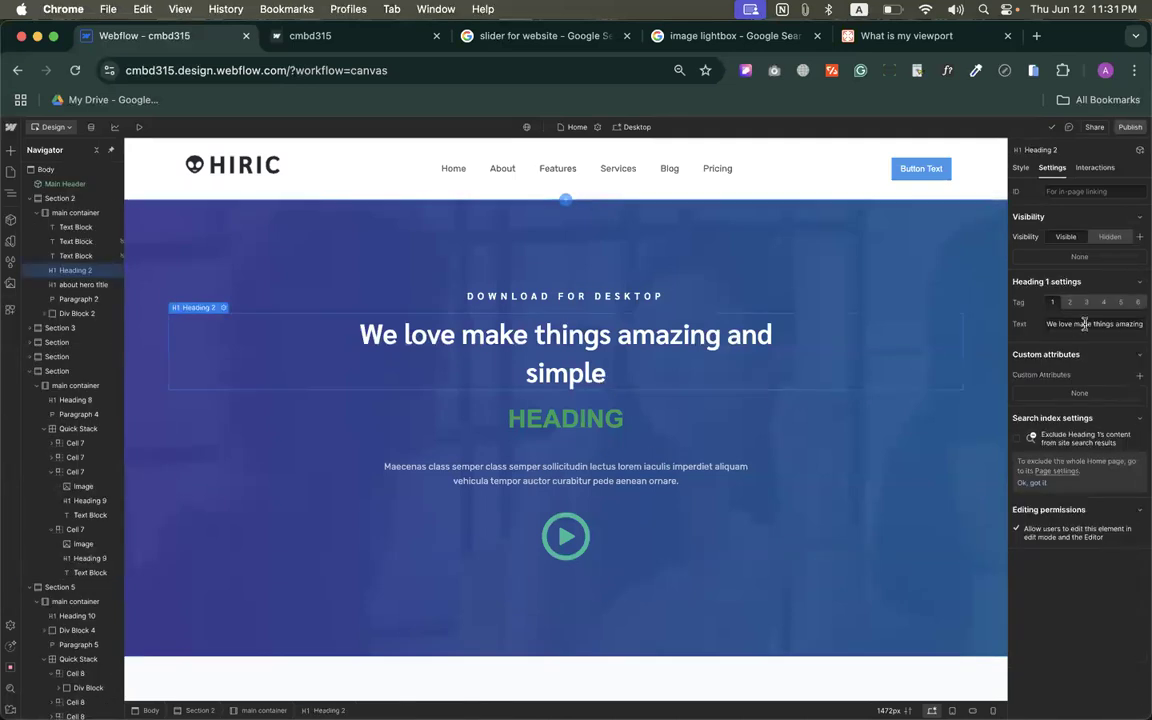
left_click(1020, 167)
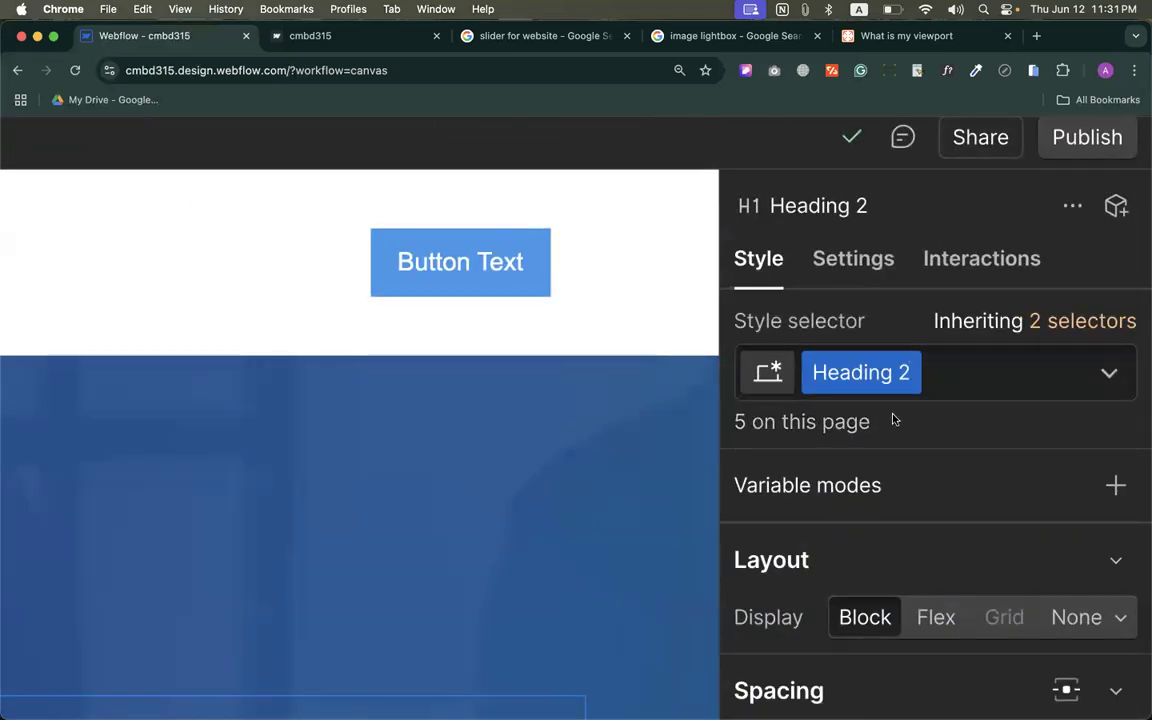
scroll(841, 451, "down", 5)
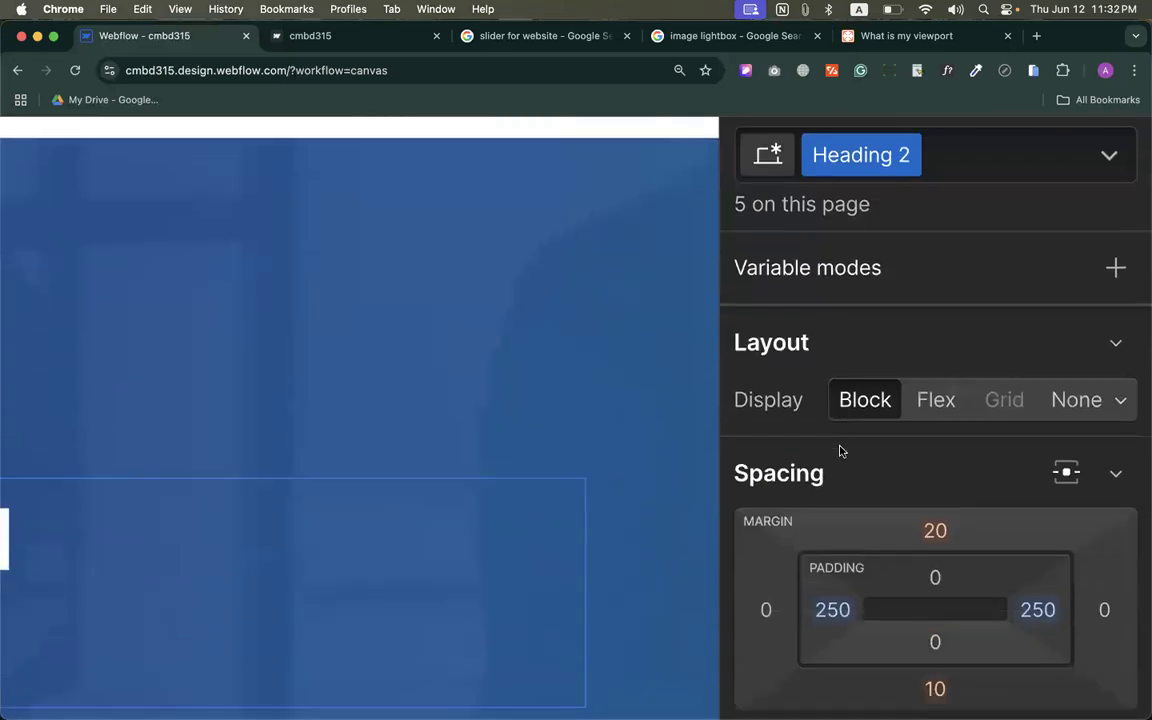
scroll(834, 382, "down", 5)
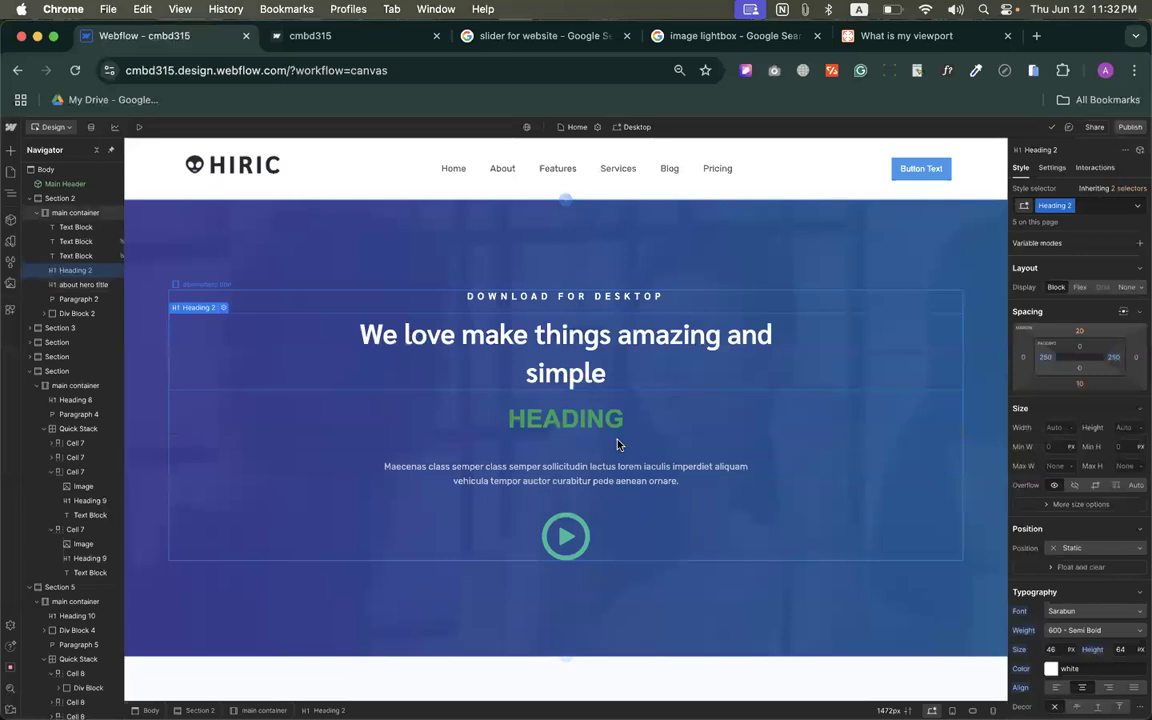
left_click(600, 416)
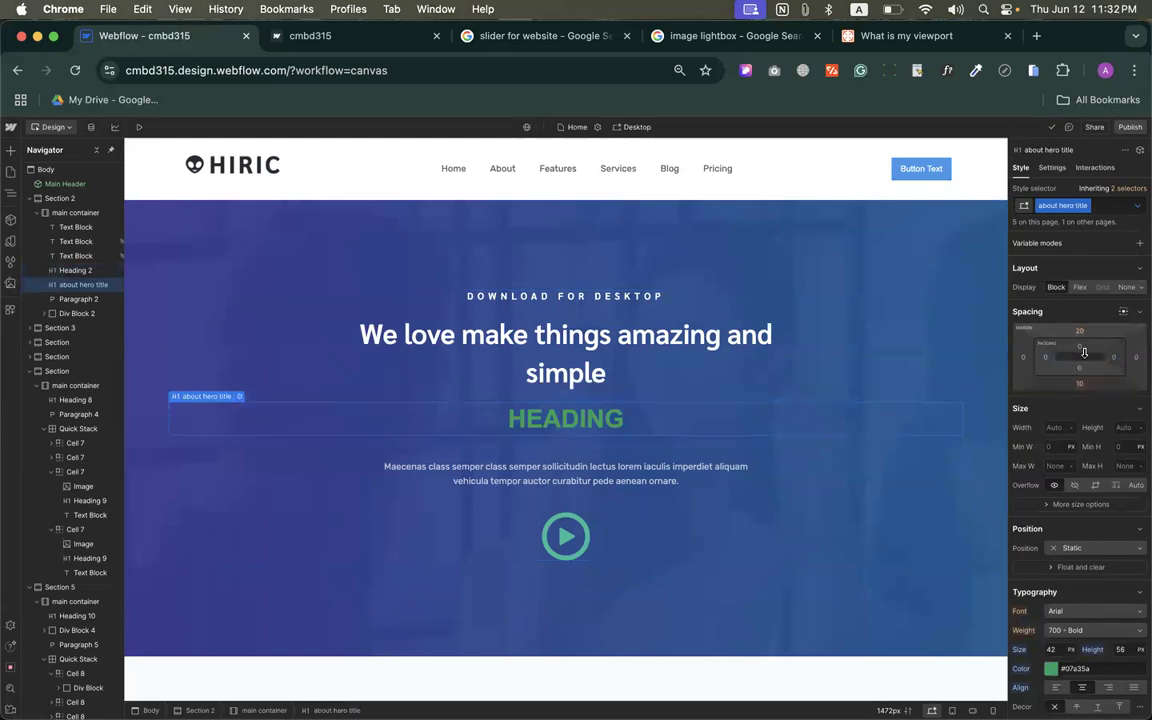
scroll(1085, 360, "down", 5)
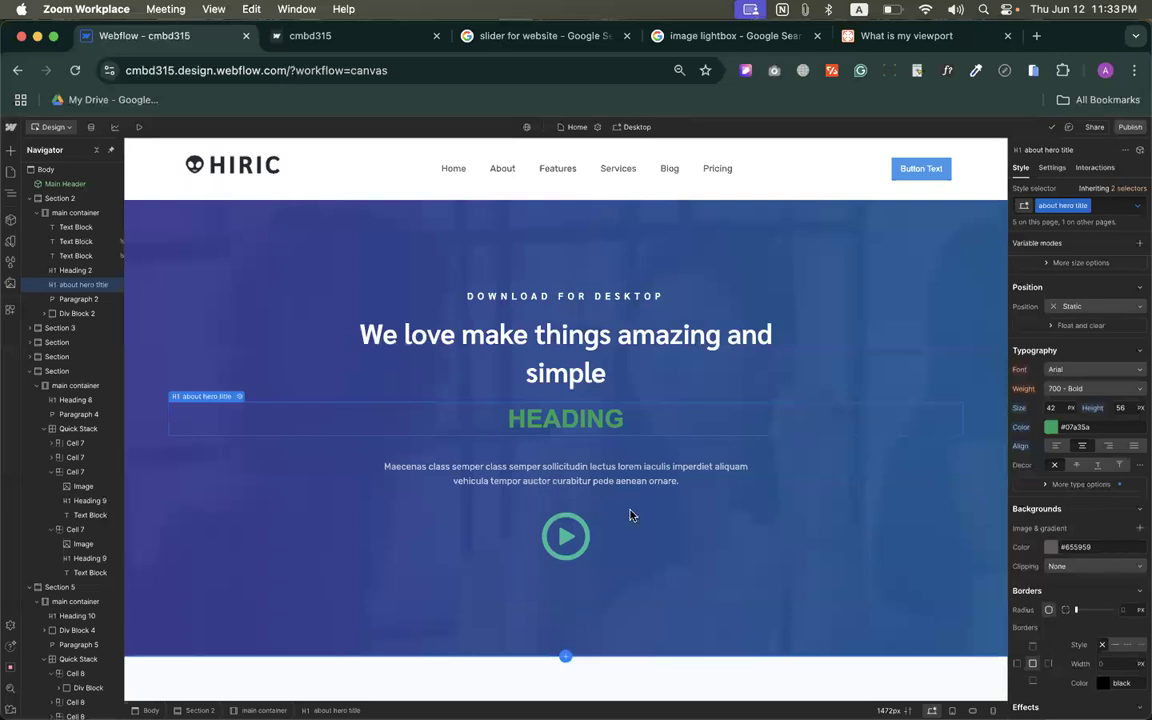
Step: Look through the Home page sections in the Designer and check the published cmbd315 site
scroll(645, 450, "down", 10)
scroll(645, 450, "down", 20)
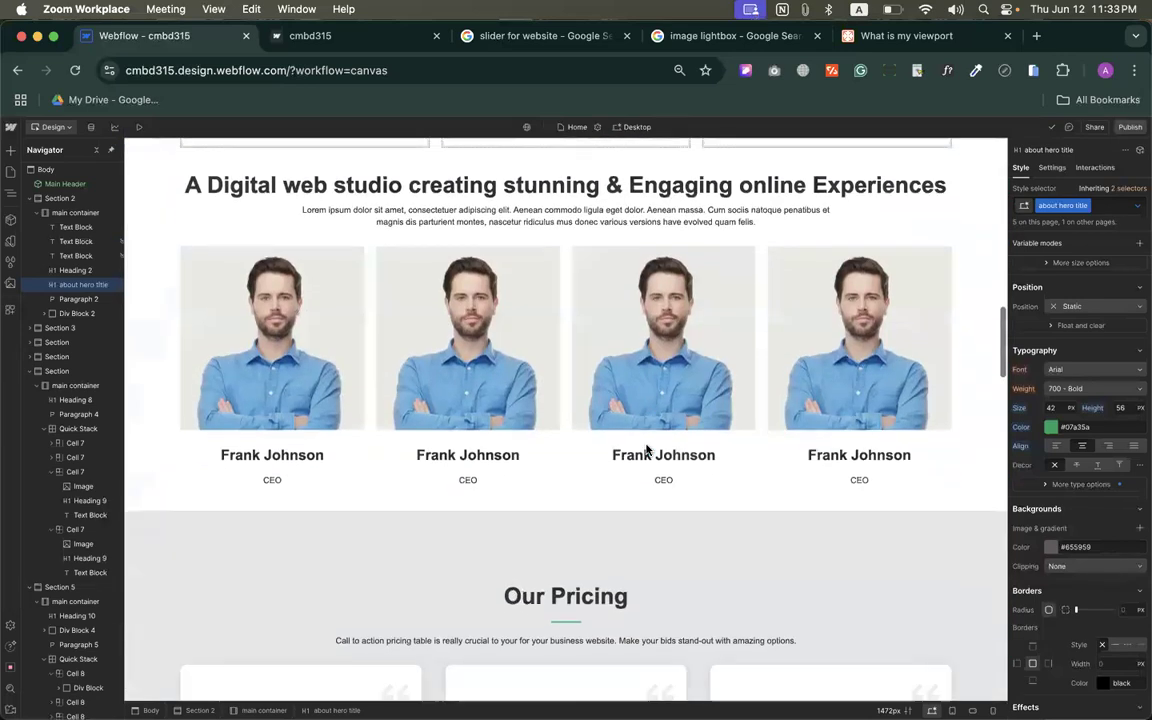
scroll(645, 450, "down", 15)
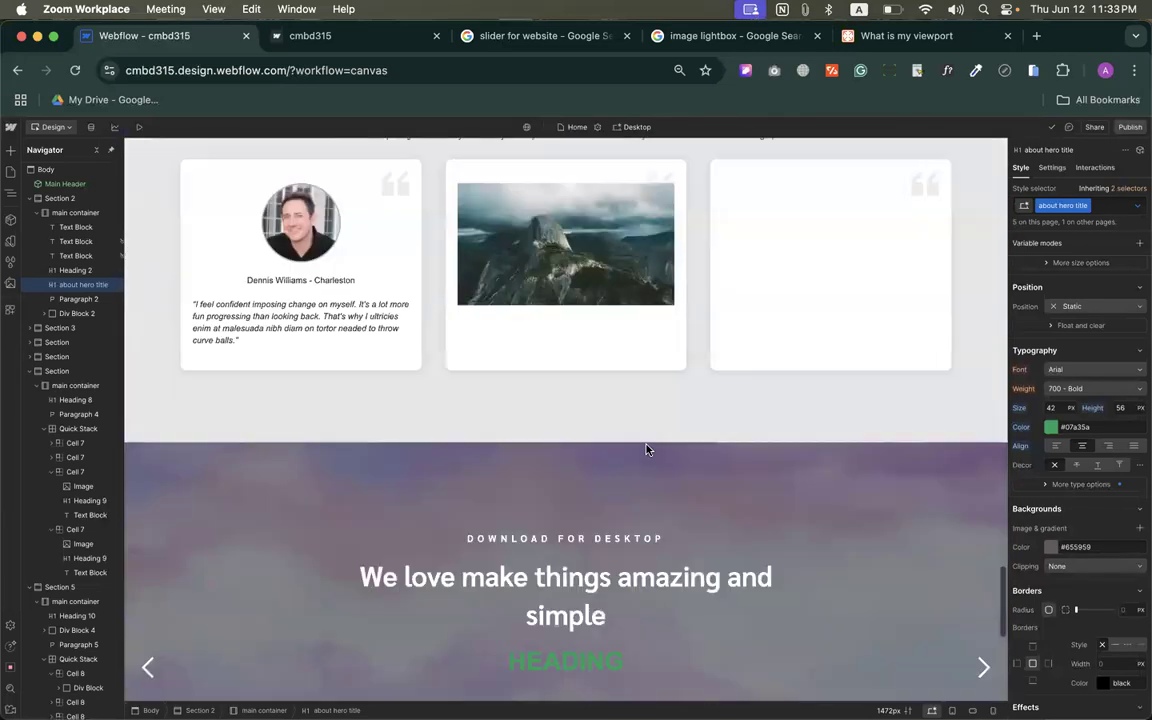
scroll(645, 450, "up", 20)
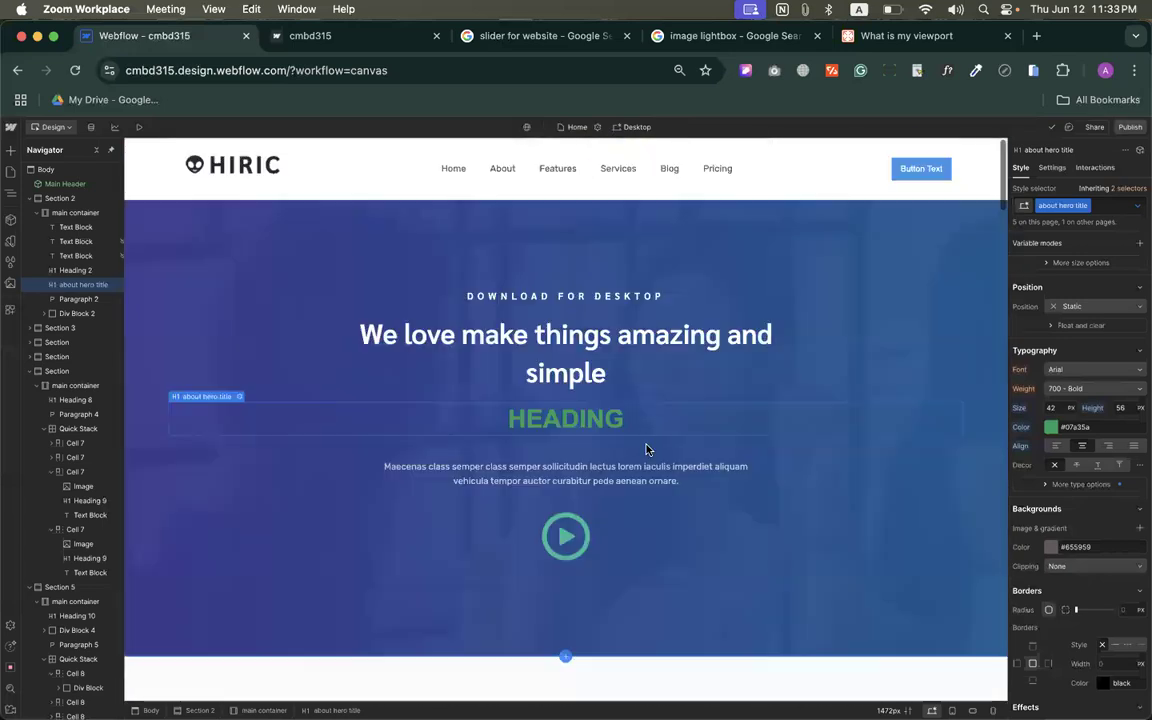
left_click(290, 38)
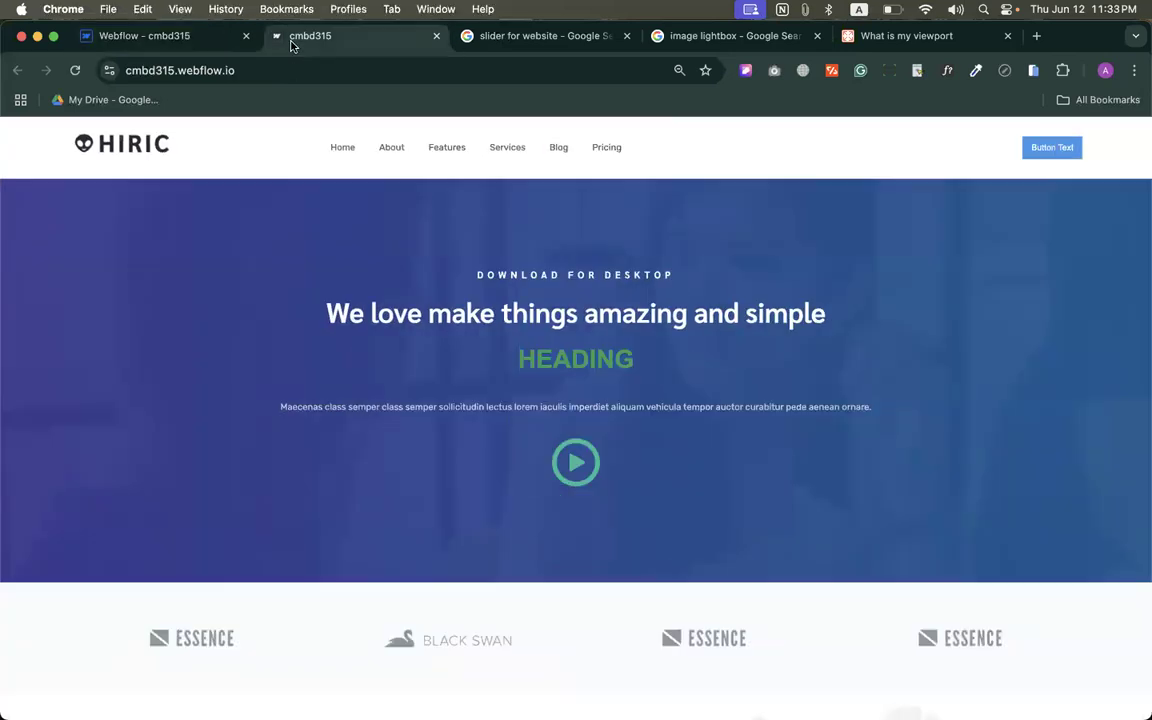
left_click(216, 38)
left_click(320, 38)
Step: Reopen the closed ShiftKey Layout 12 page and examine the cards in its "Our Stories & Latest News" section
key("super+shift+t")
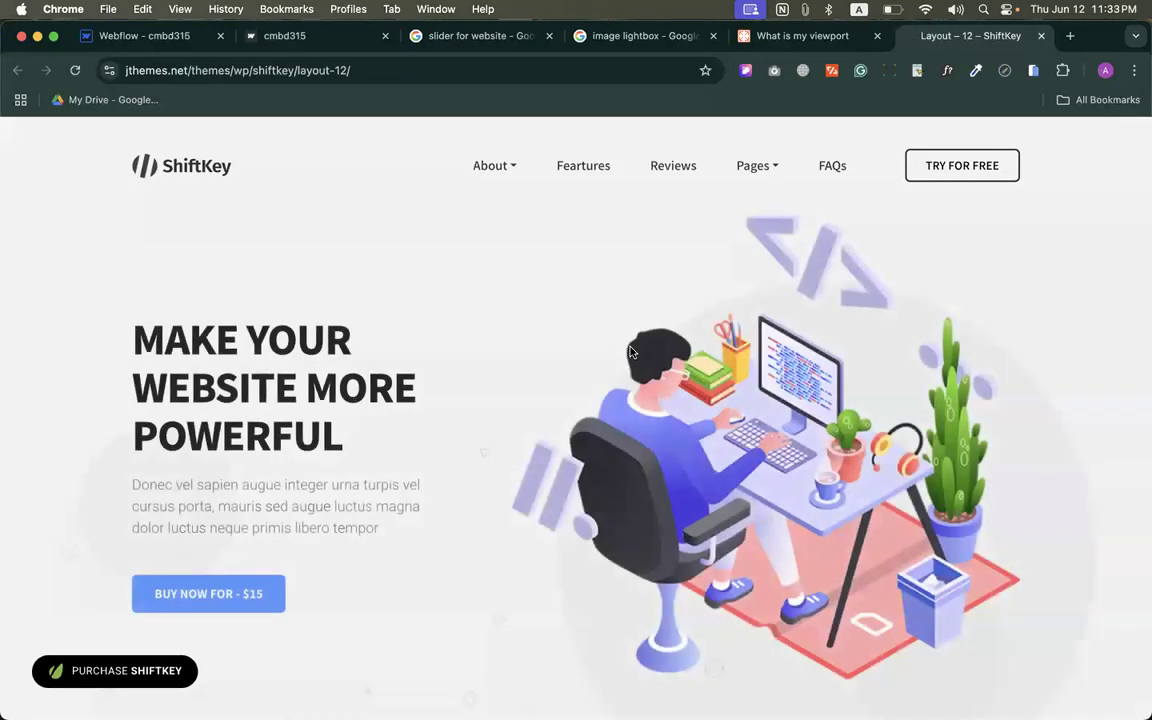
scroll(630, 351, "down", 3)
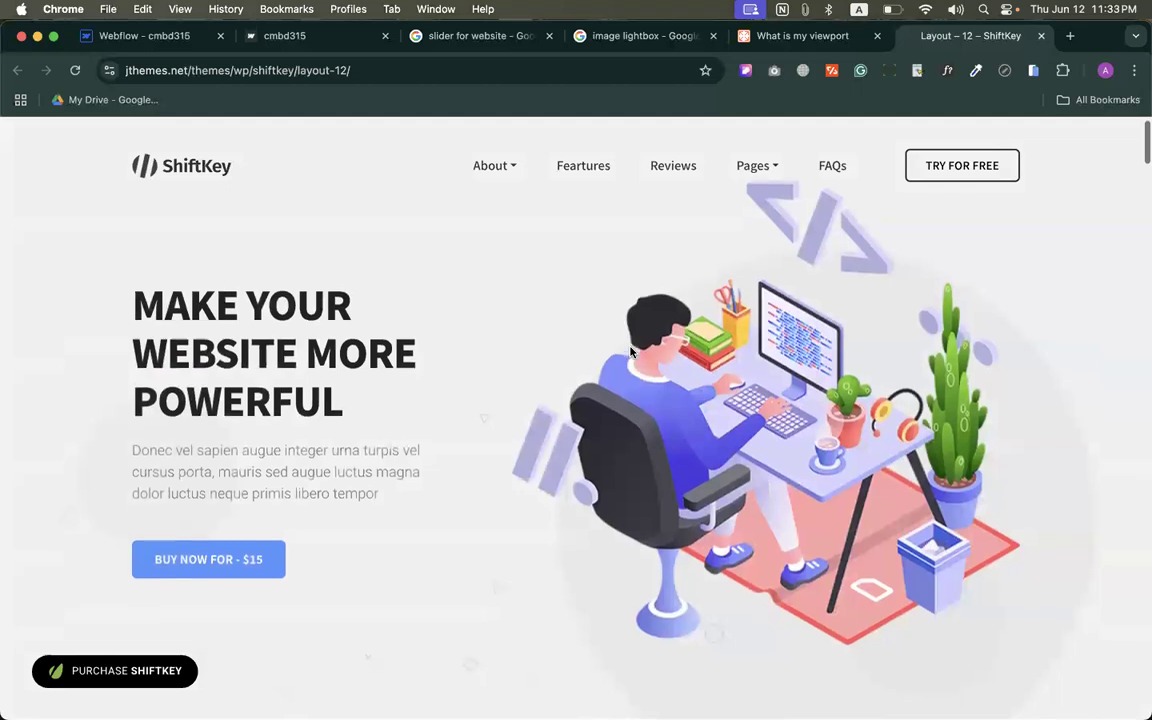
scroll(630, 351, "down", 15)
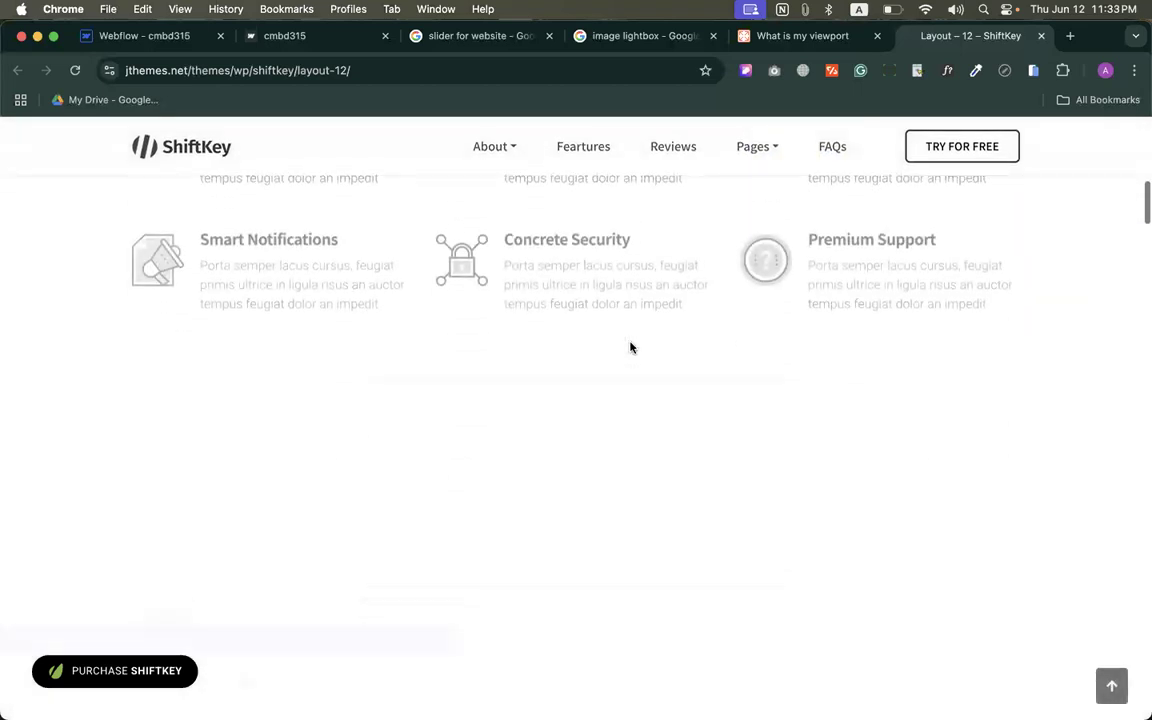
scroll(630, 347, "down", 10)
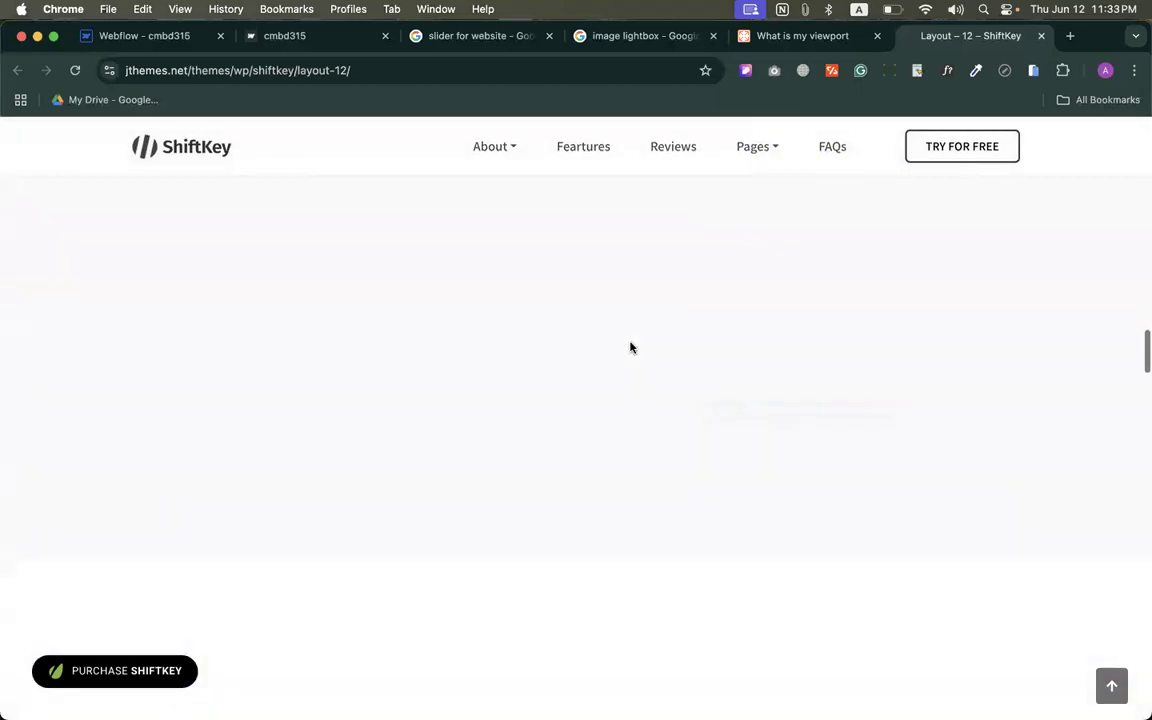
scroll(630, 347, "down", 15)
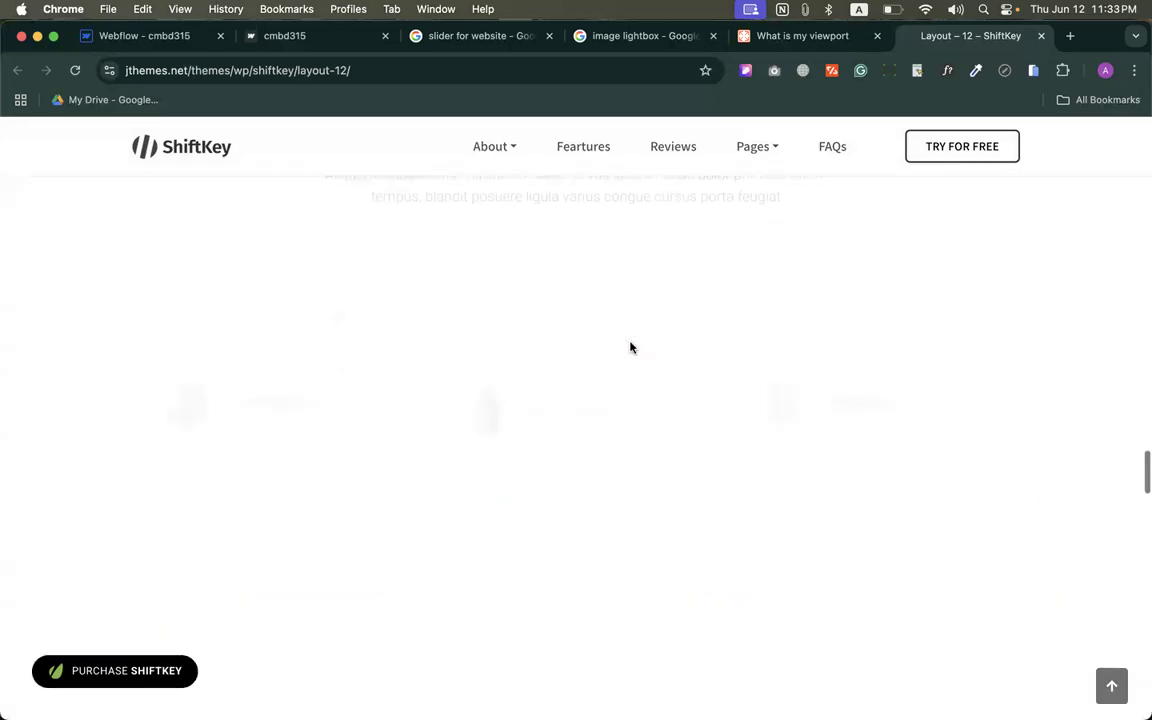
scroll(630, 347, "down", 15)
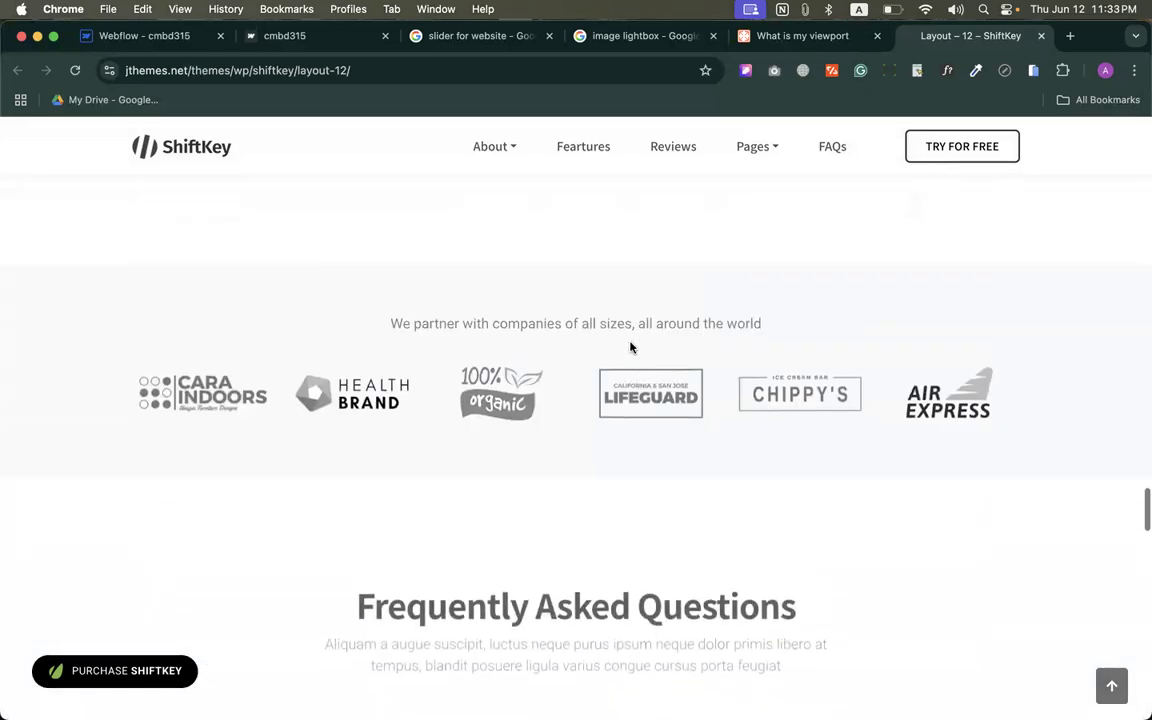
scroll(630, 347, "down", 15)
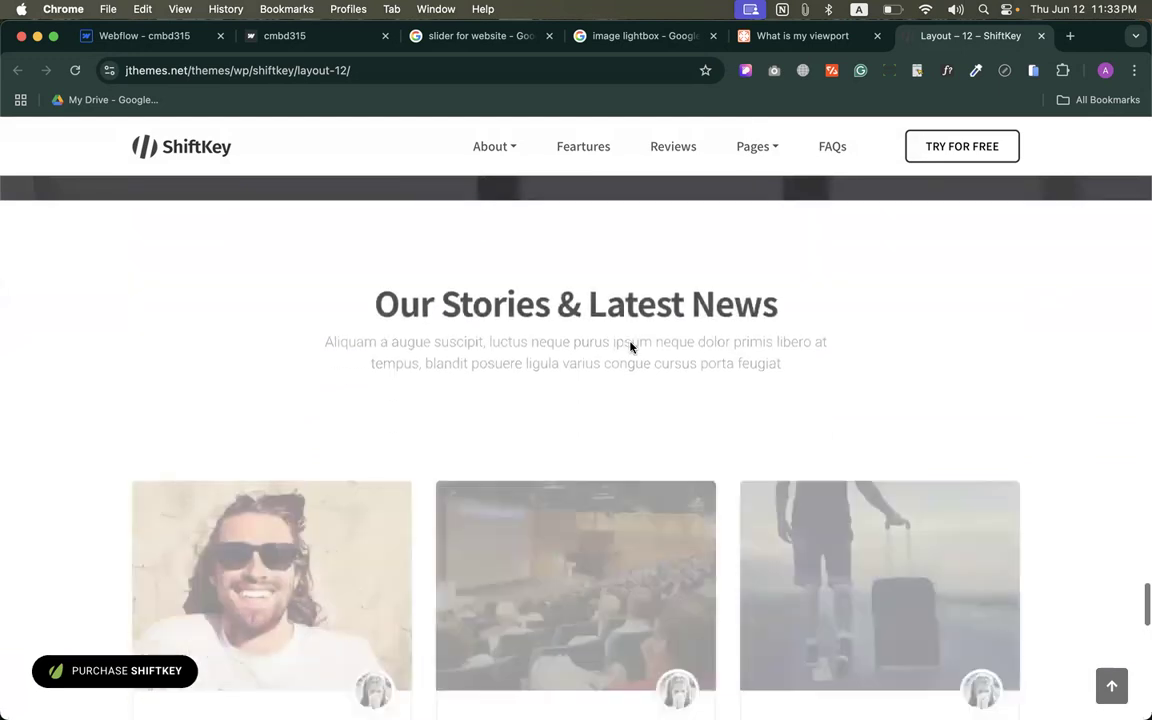
scroll(630, 347, "up", 5)
scroll(630, 347, "down", 2)
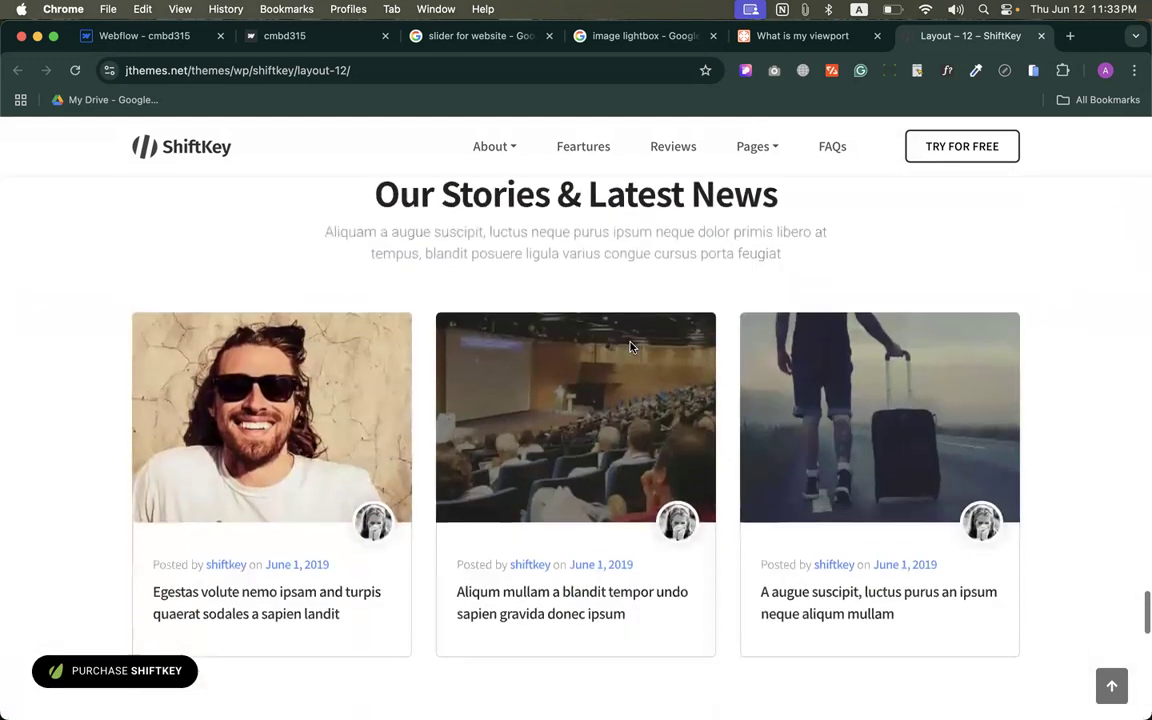
scroll(630, 347, "up", 1)
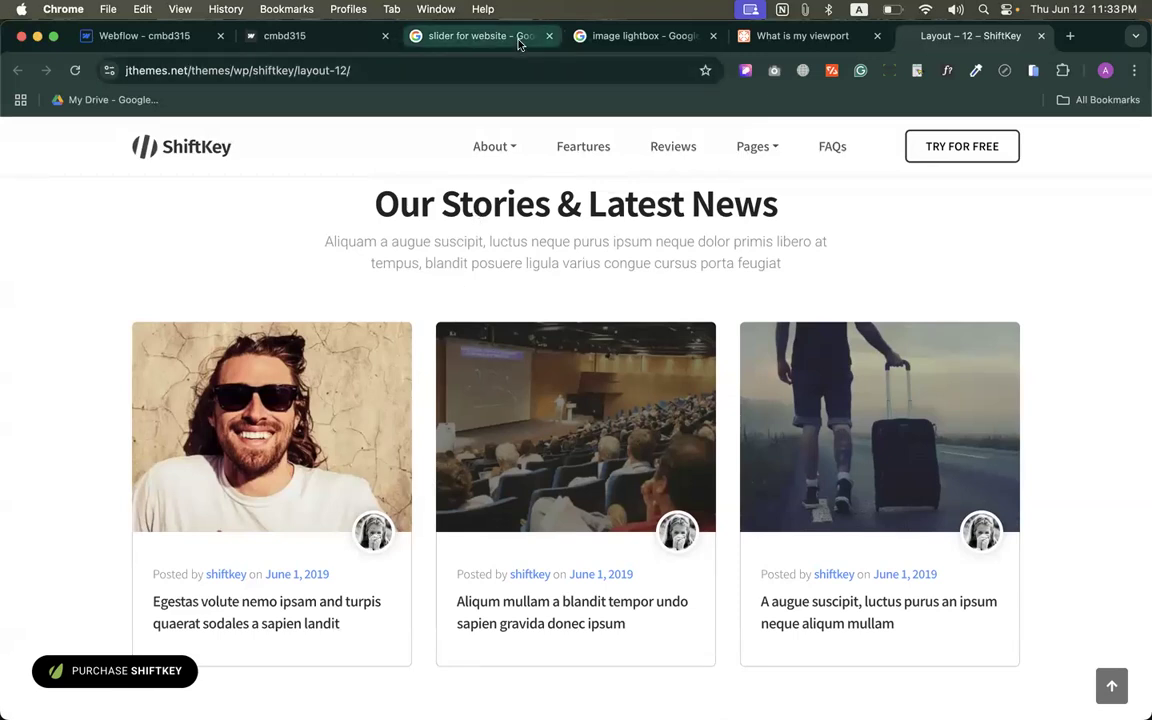
Step: Return to the Webflow Designer and insert the Team Slider layout directly above the Our Pricing section
left_click(290, 36)
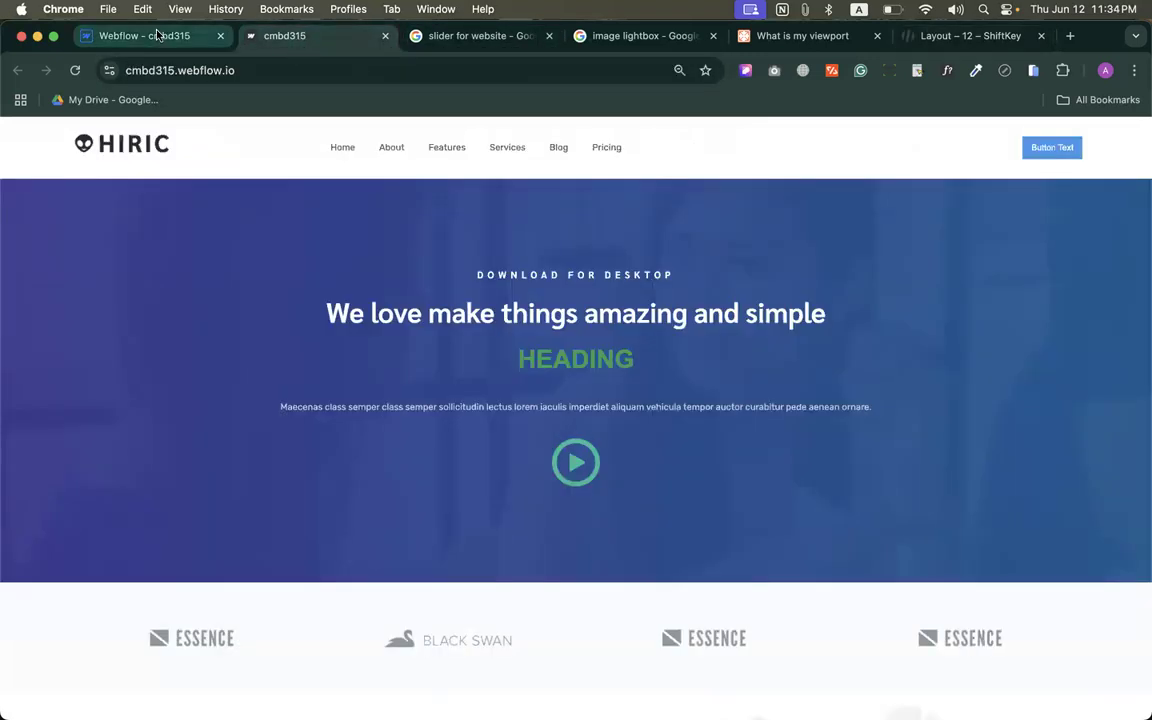
left_click(158, 36)
scroll(543, 478, "down", 10)
scroll(543, 478, "down", 15)
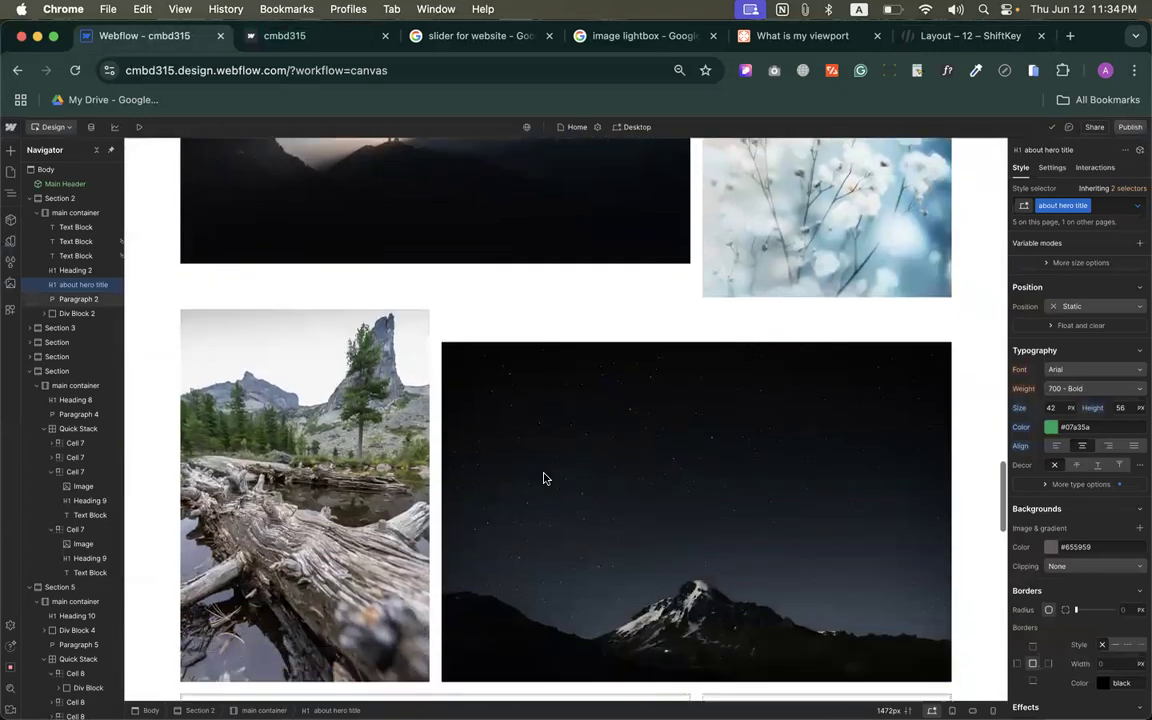
scroll(543, 478, "up", 2)
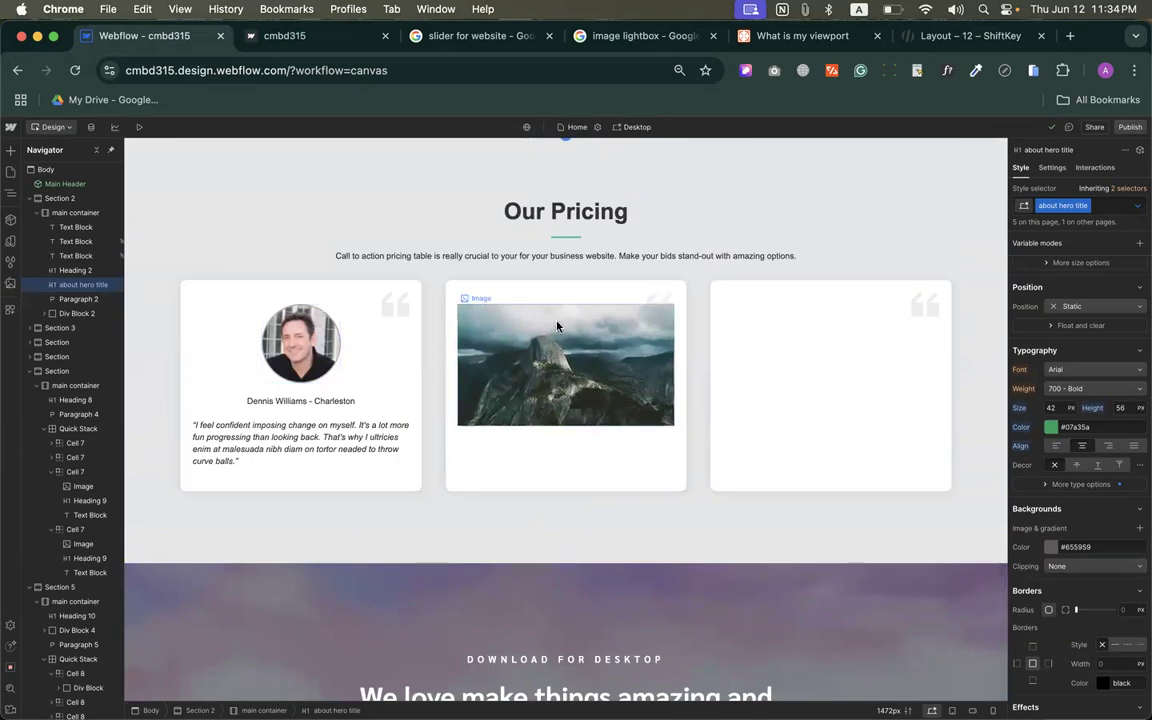
scroll(563, 346, "up", 5)
scroll(563, 346, "down", 4)
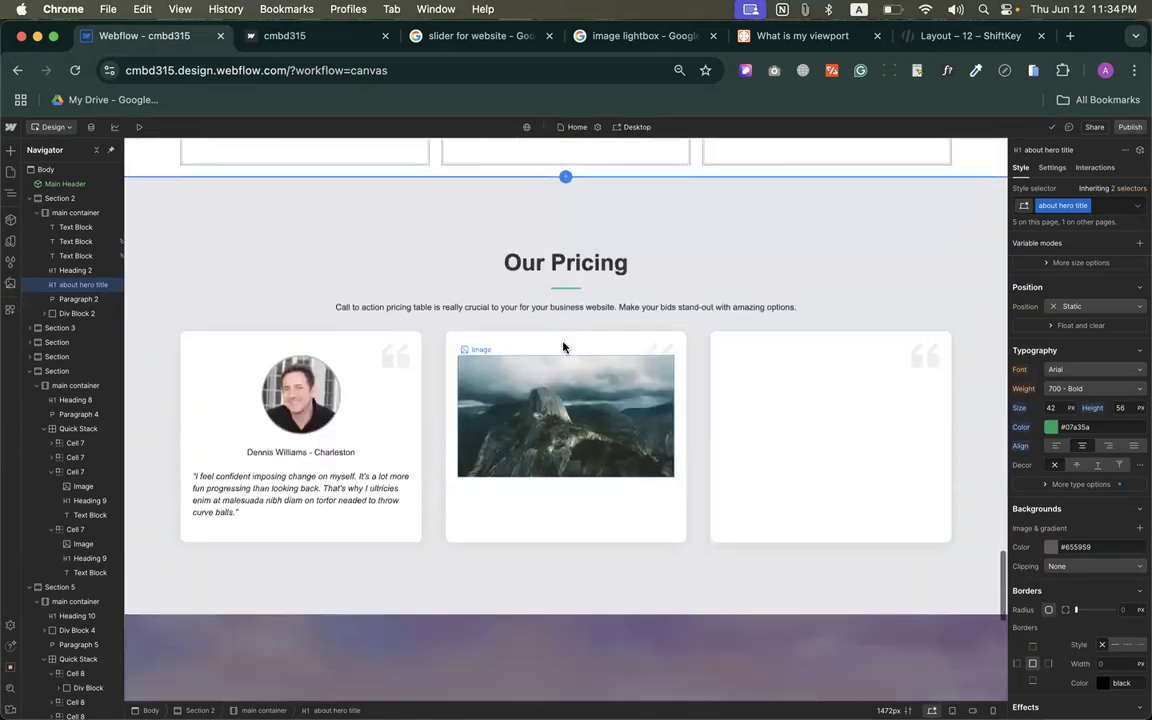
left_click(565, 175)
scroll(550, 378, "down", 5)
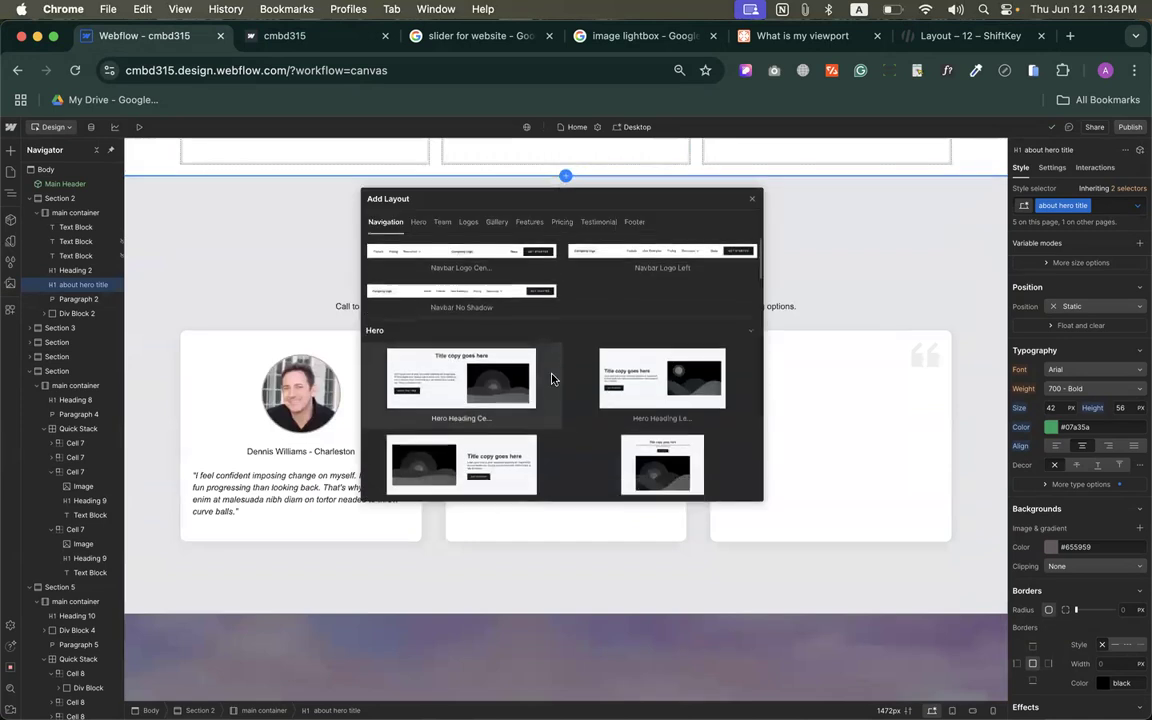
scroll(550, 378, "down", 5)
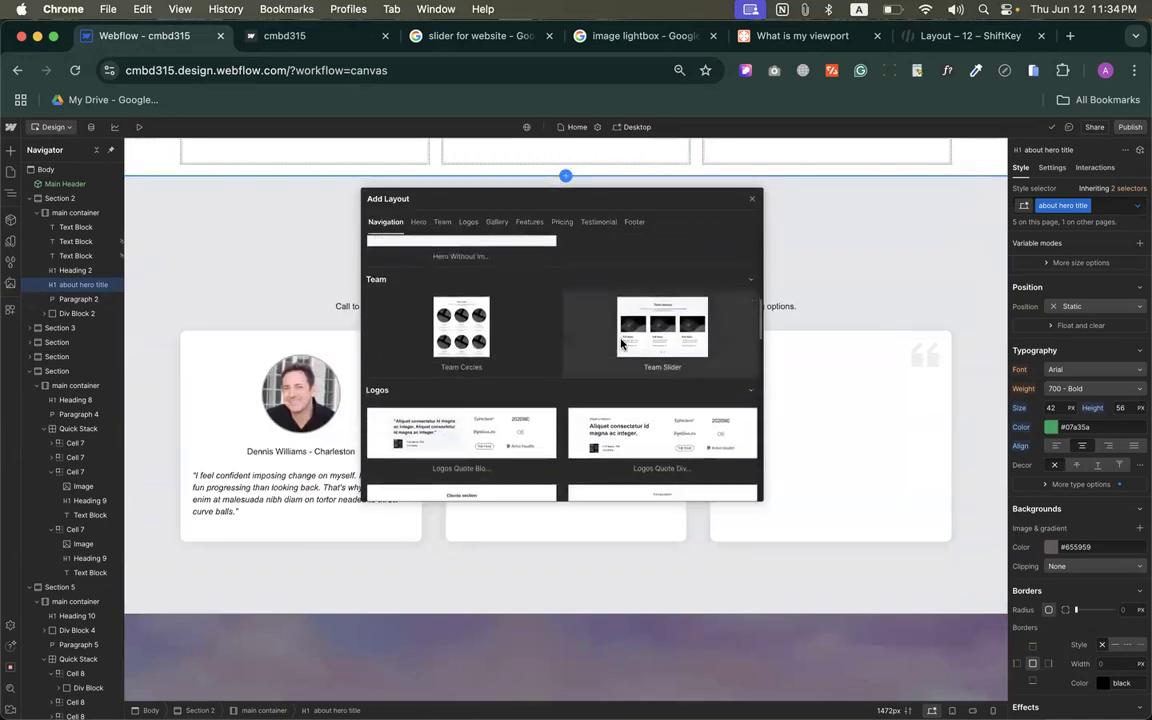
left_click(623, 344)
scroll(576, 396, "down", 3)
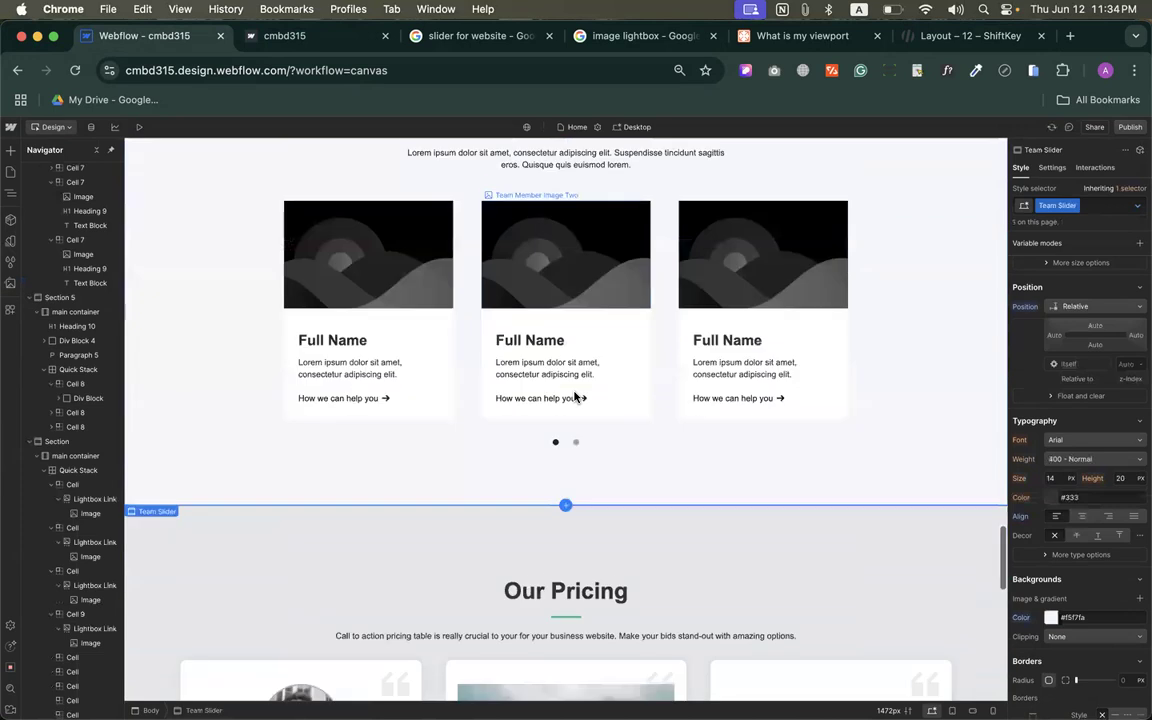
Step: Expand the team slider's Mask in the element tree and inspect its slide wrappers and arrows
left_click(475, 397)
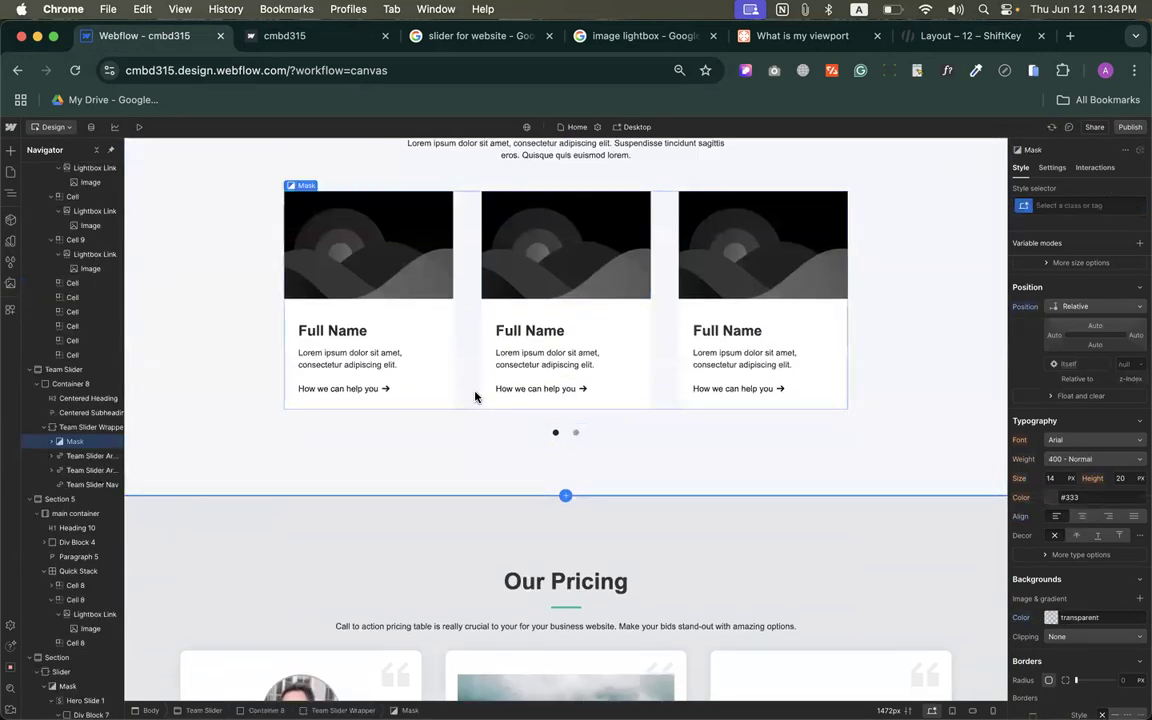
left_click(82, 459)
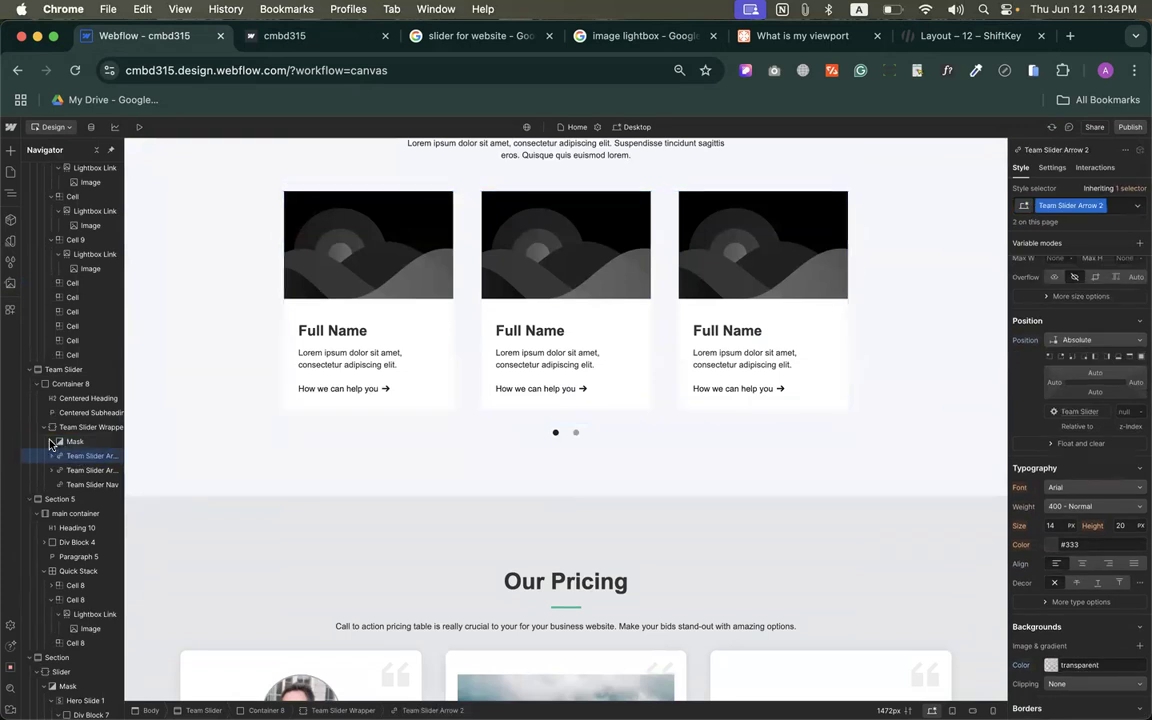
left_click(53, 441)
left_click(72, 458)
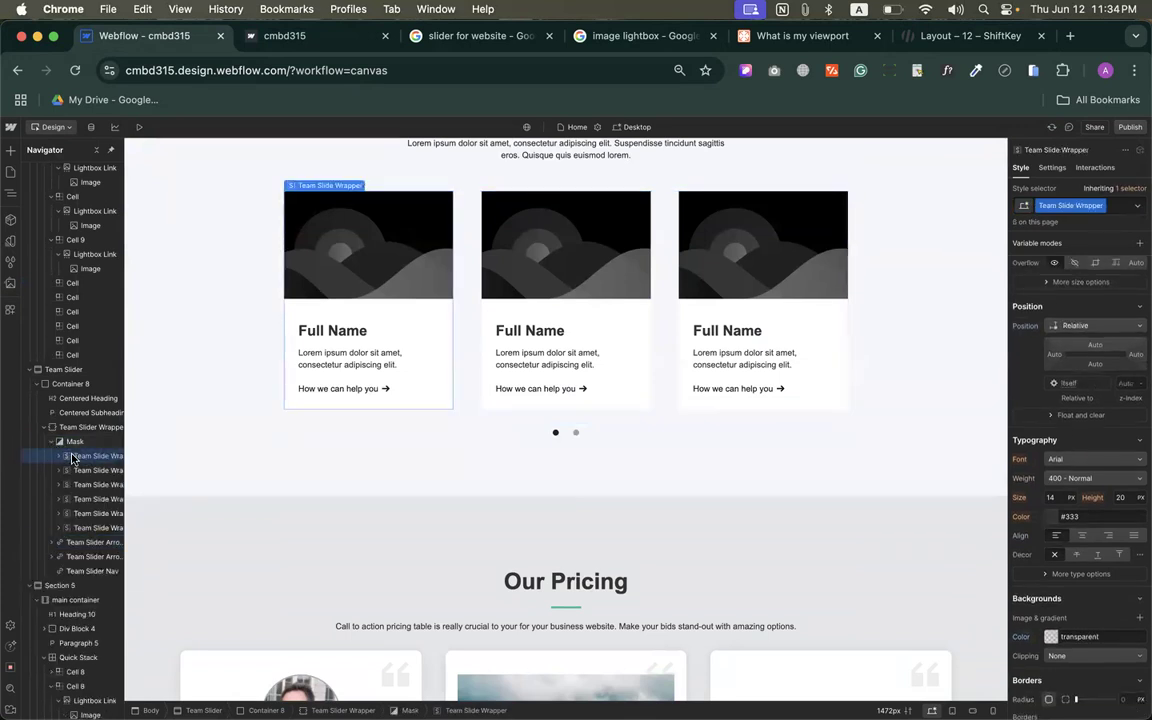
left_click(66, 443)
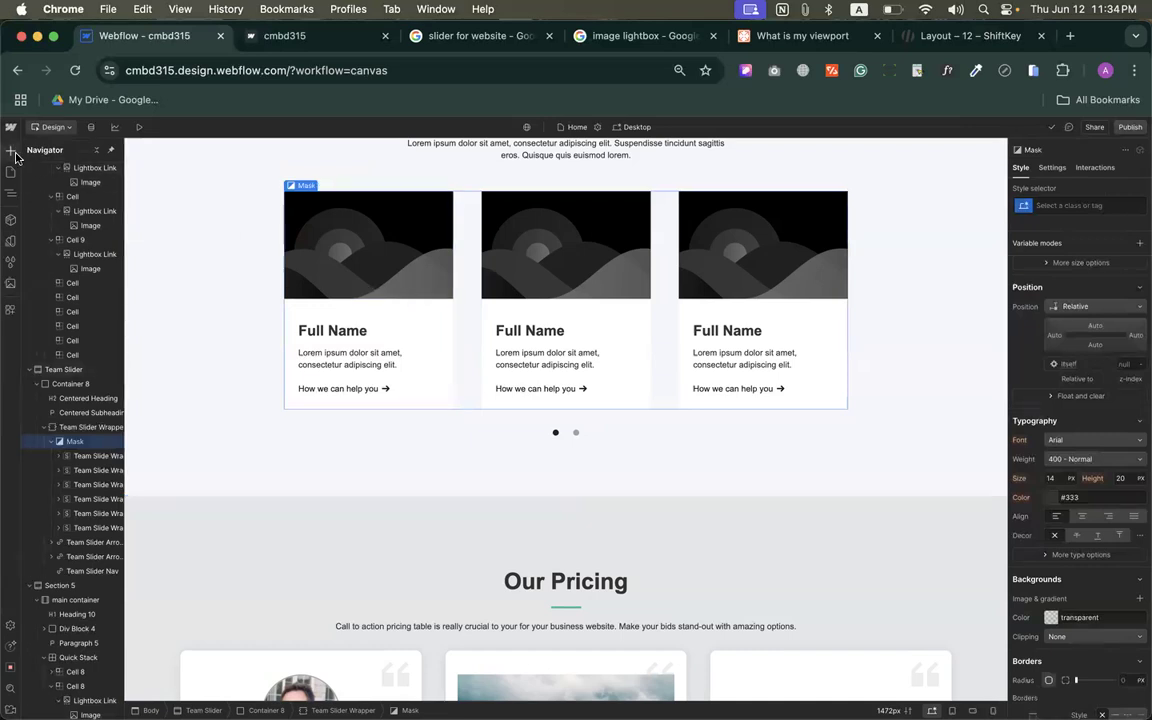
Step: Add an Image element below the first team card's picture, using img-1 (1).jpg, and move its settings clear of the card
key("a")
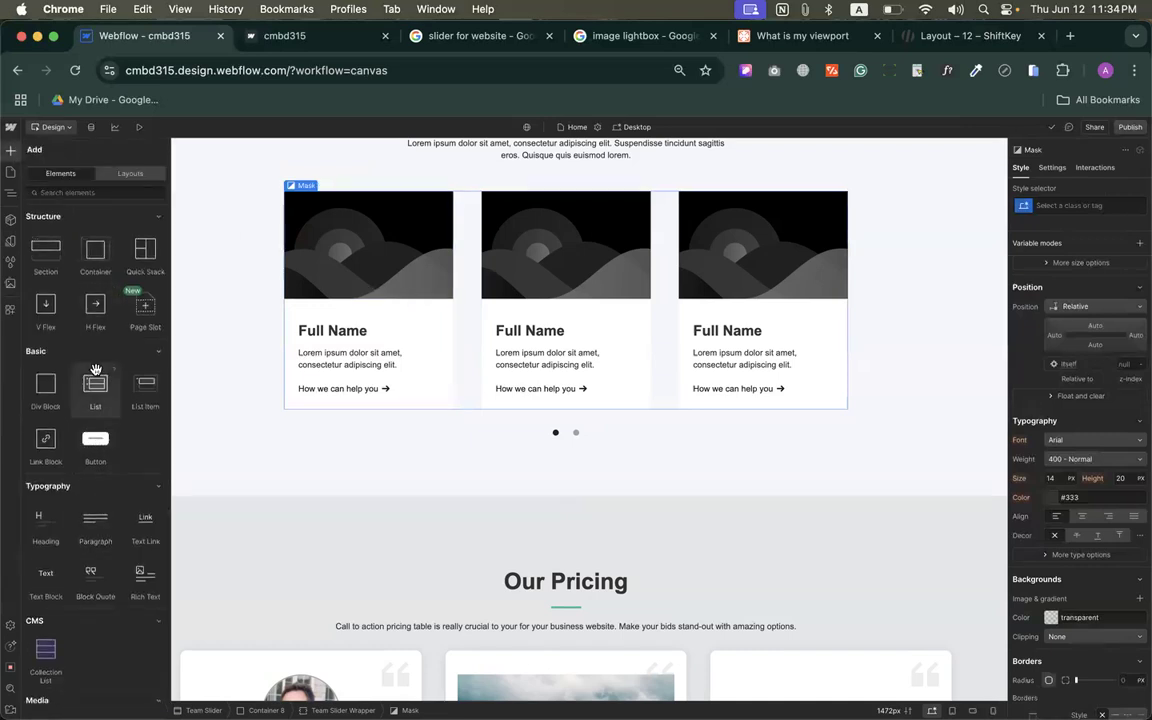
scroll(95, 370, "down", 5)
left_click_drag(46, 460, 344, 312)
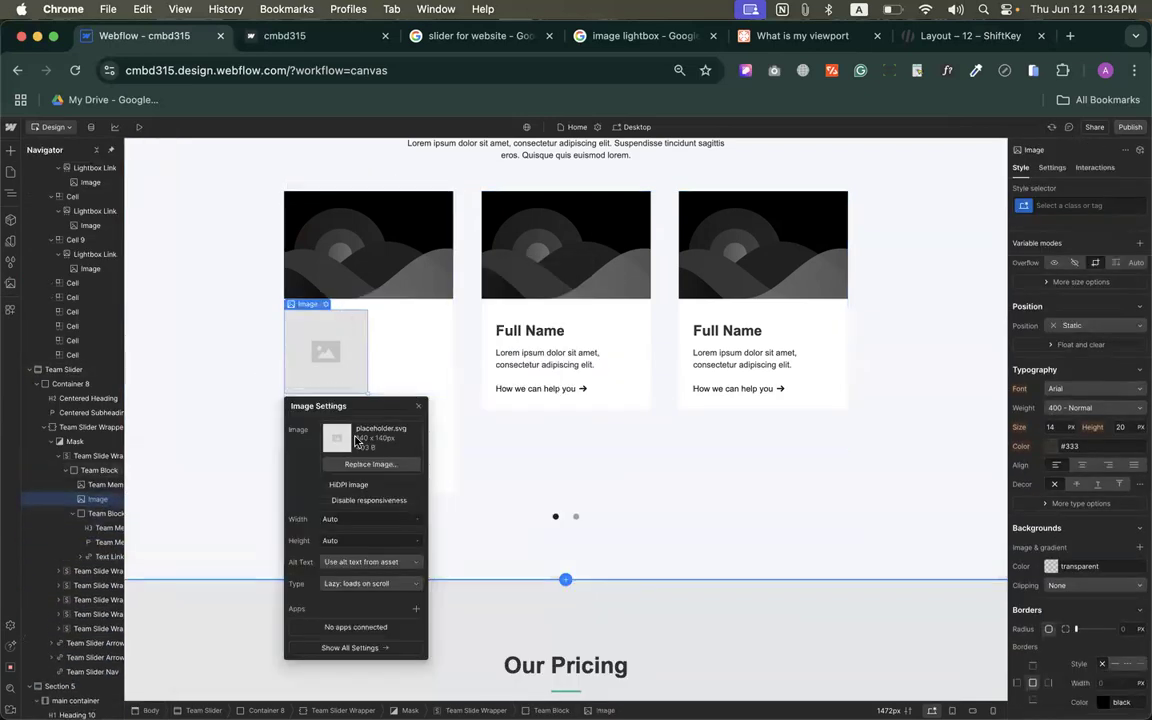
left_click(349, 466)
left_click(115, 528)
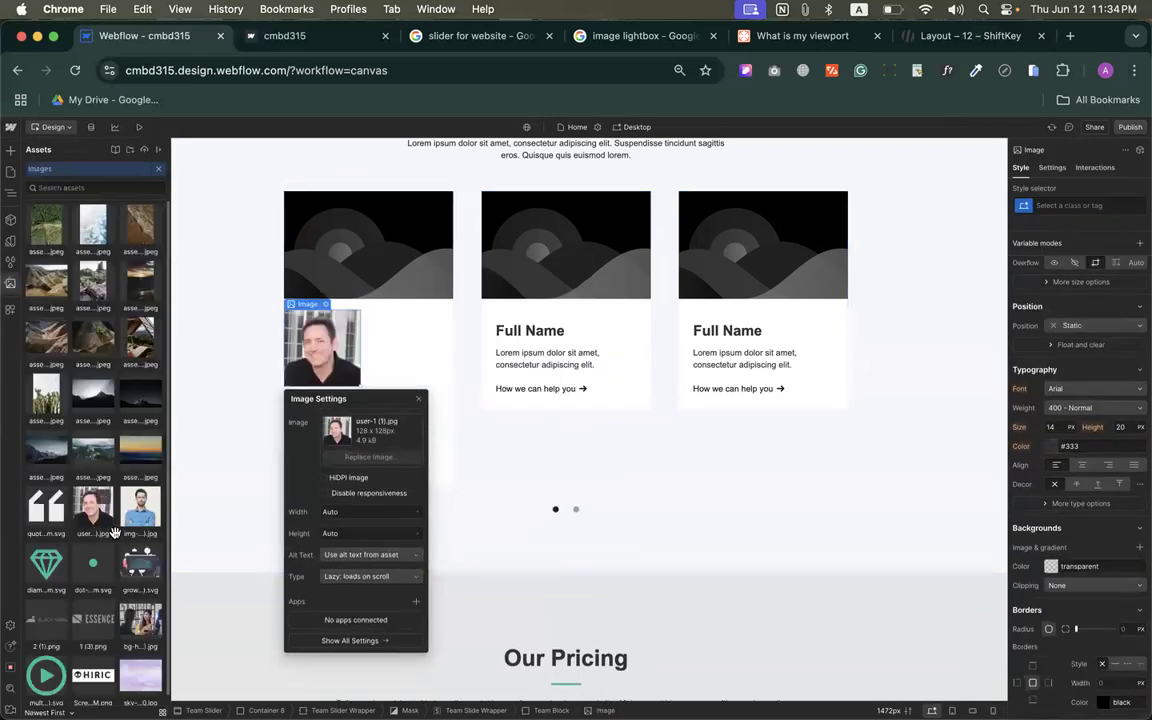
scroll(123, 535, "down", 1)
left_click(141, 489)
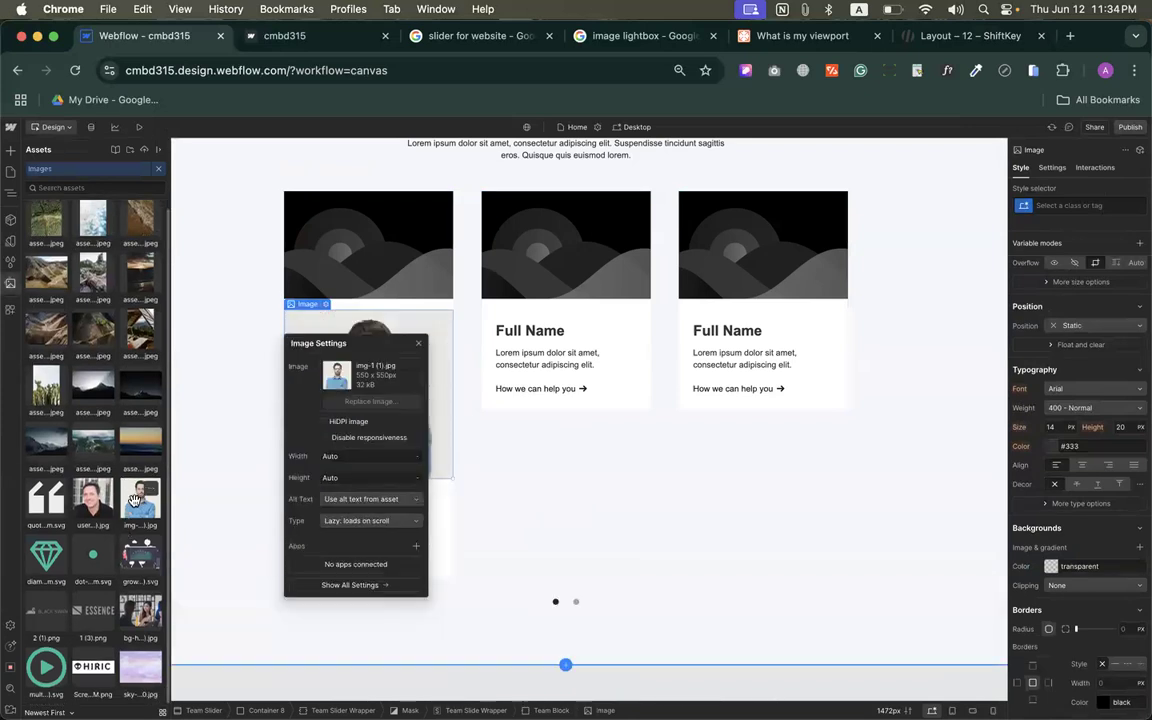
left_click_drag(366, 343, 674, 219)
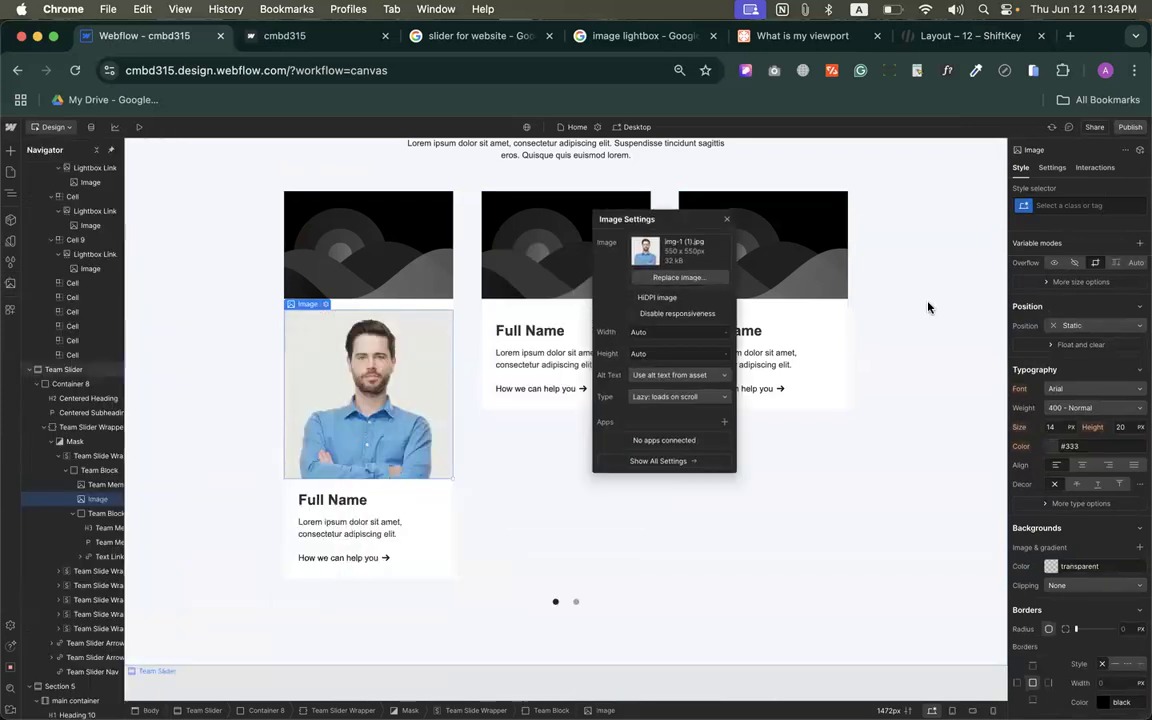
Step: Give the new portrait image a 150 px corner radius and a width of 50 px
scroll(1128, 313, "down", 5)
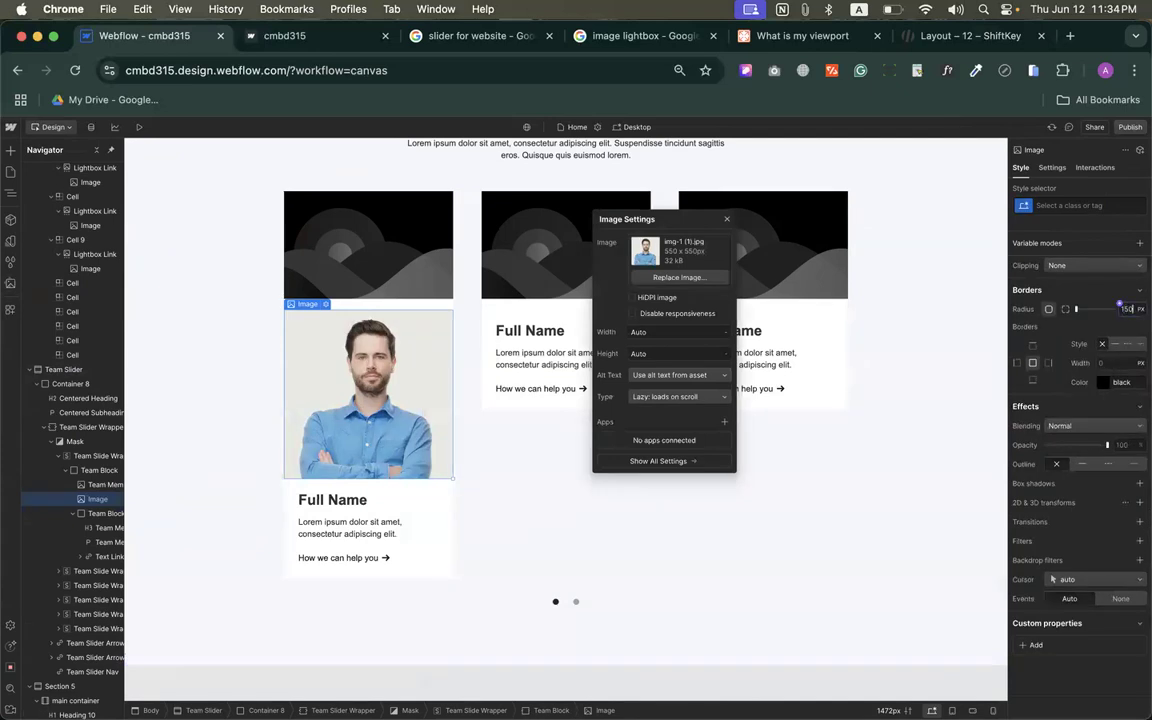
key("Return")
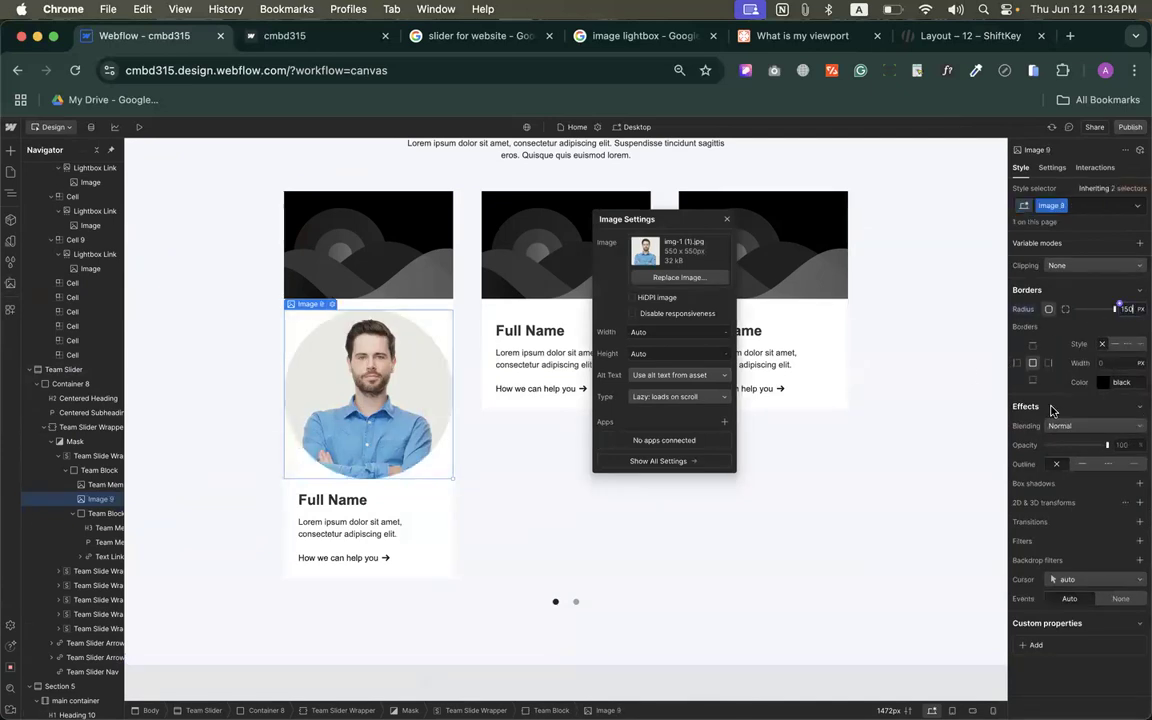
scroll(1047, 366, "up", 5)
scroll(1047, 367, "up", 1)
left_click(1056, 353)
key("Return")
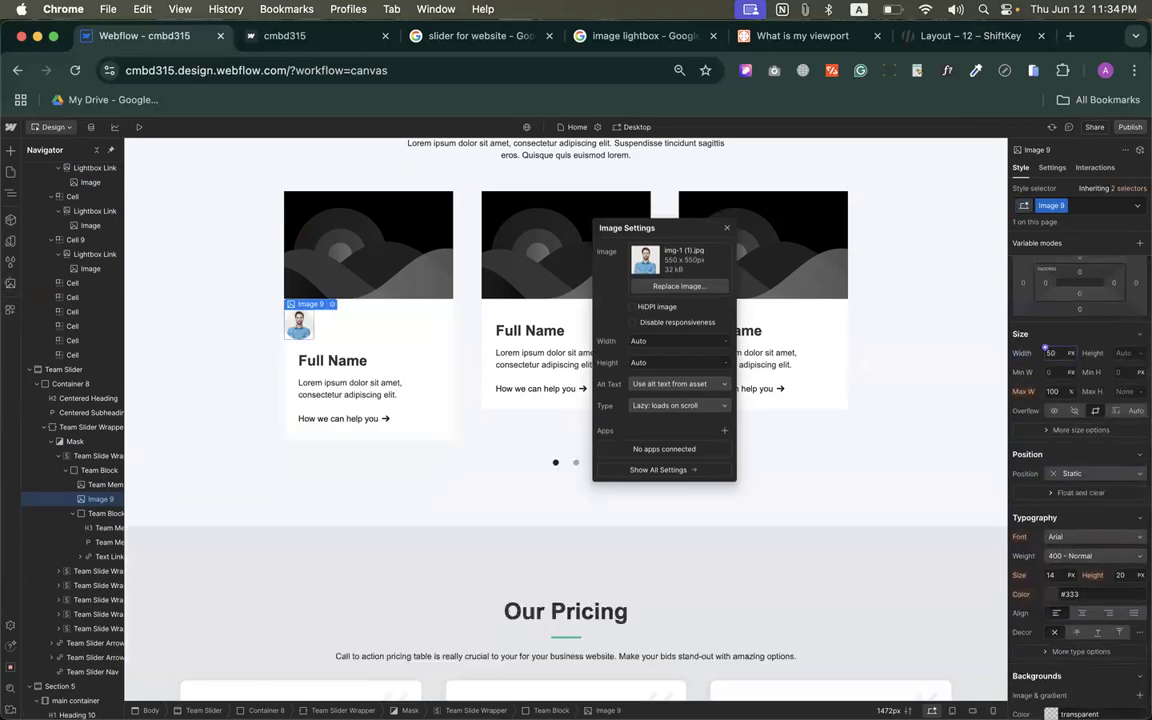
Step: Add a solid 3 px white border around the small round portrait image
scroll(1080, 428, "down", 8)
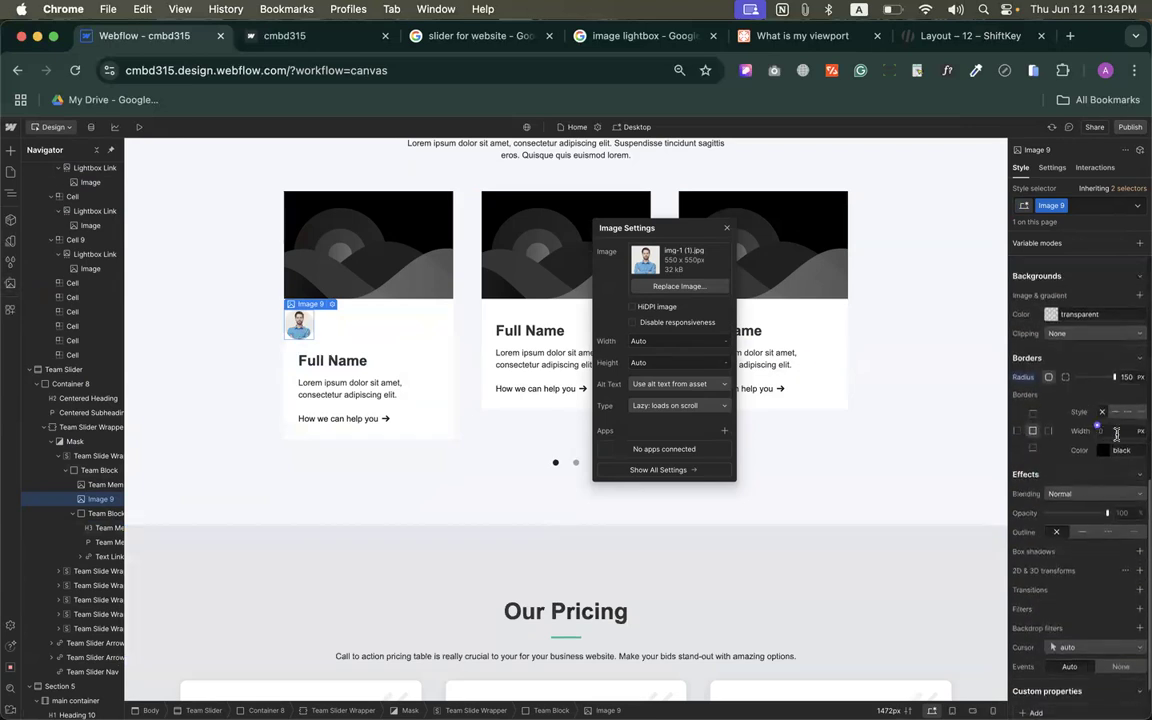
left_click(1116, 414)
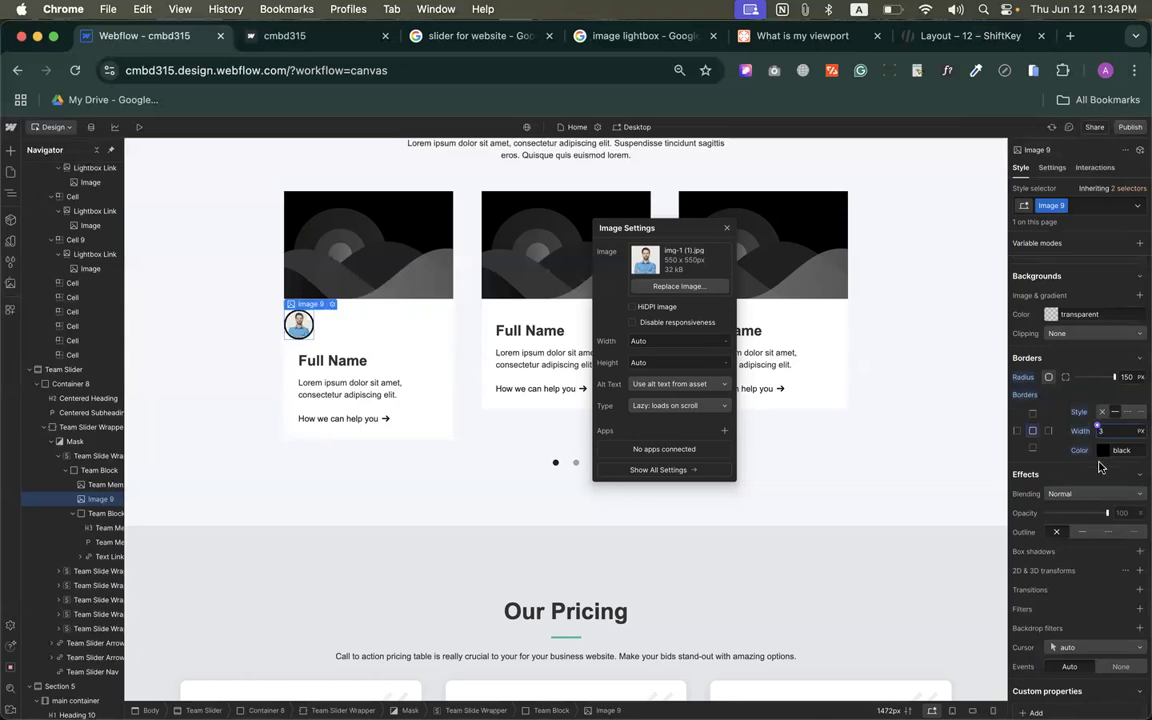
left_click(1101, 451)
left_click_drag(1066, 502, 986, 453)
left_click(1062, 437)
scroll(1095, 474, "down", 3)
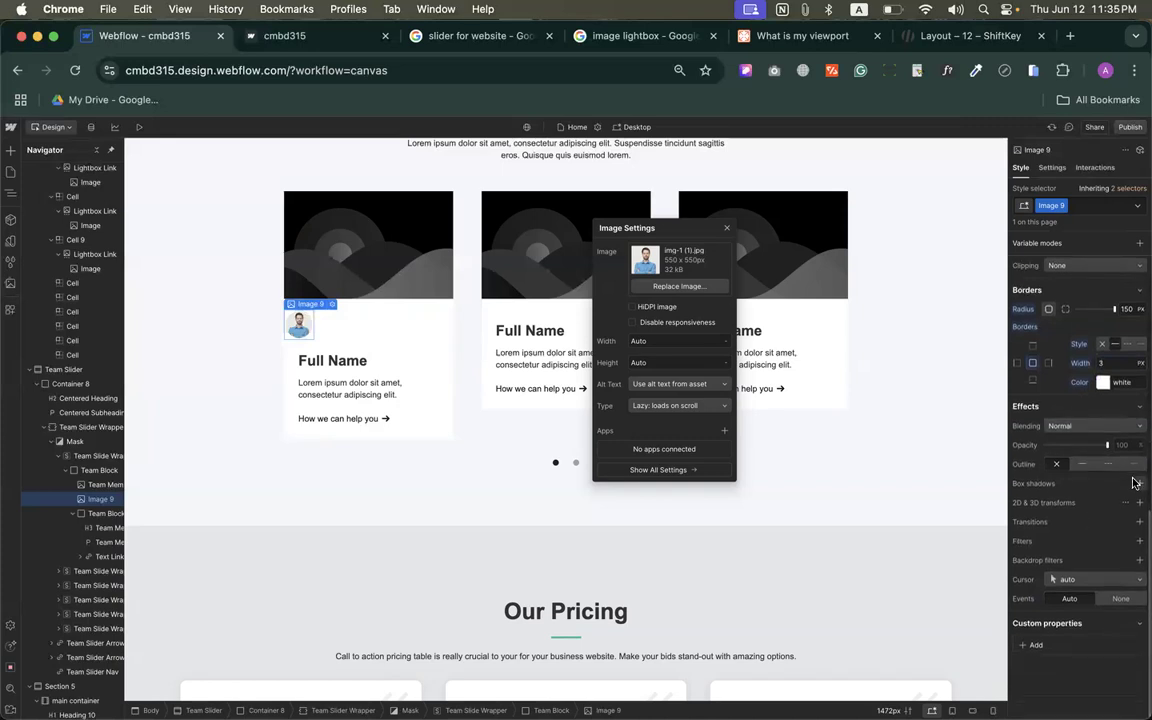
Step: Add an outer box shadow of 0px 2px 5px 0px to the round portrait image
left_click(1138, 483)
left_click(1066, 470)
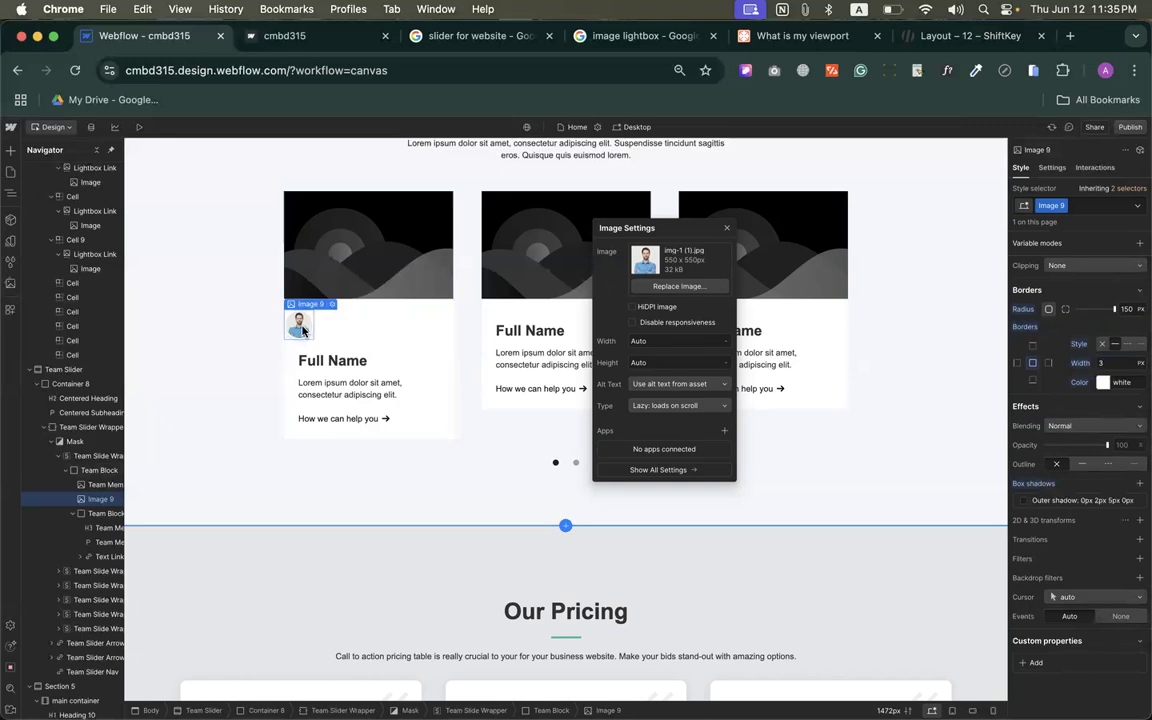
scroll(1135, 458, "up", 10)
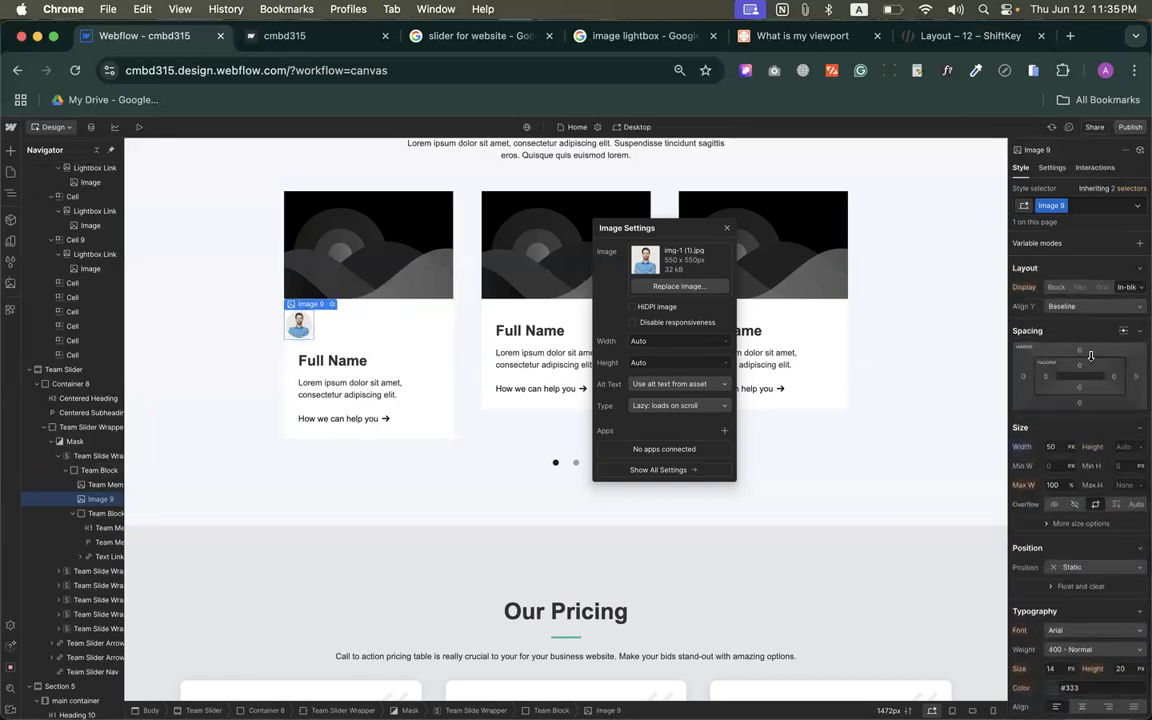
scroll(1090, 370, "down", 3)
left_click(1085, 407)
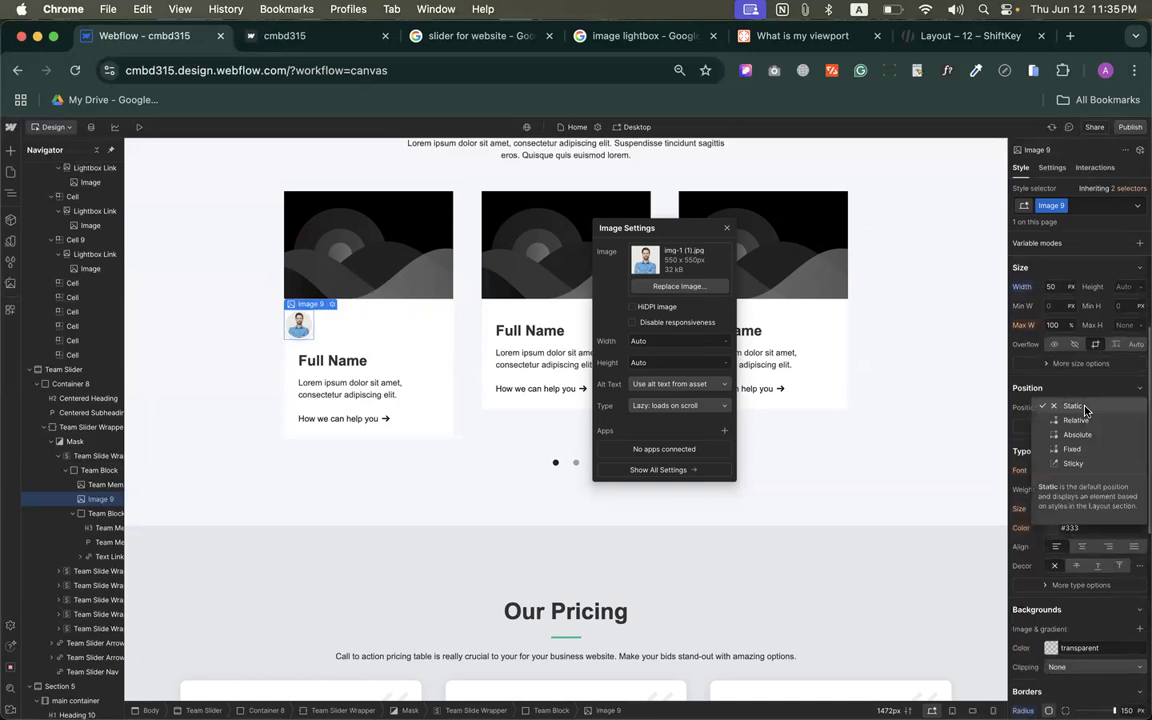
left_click(1052, 379)
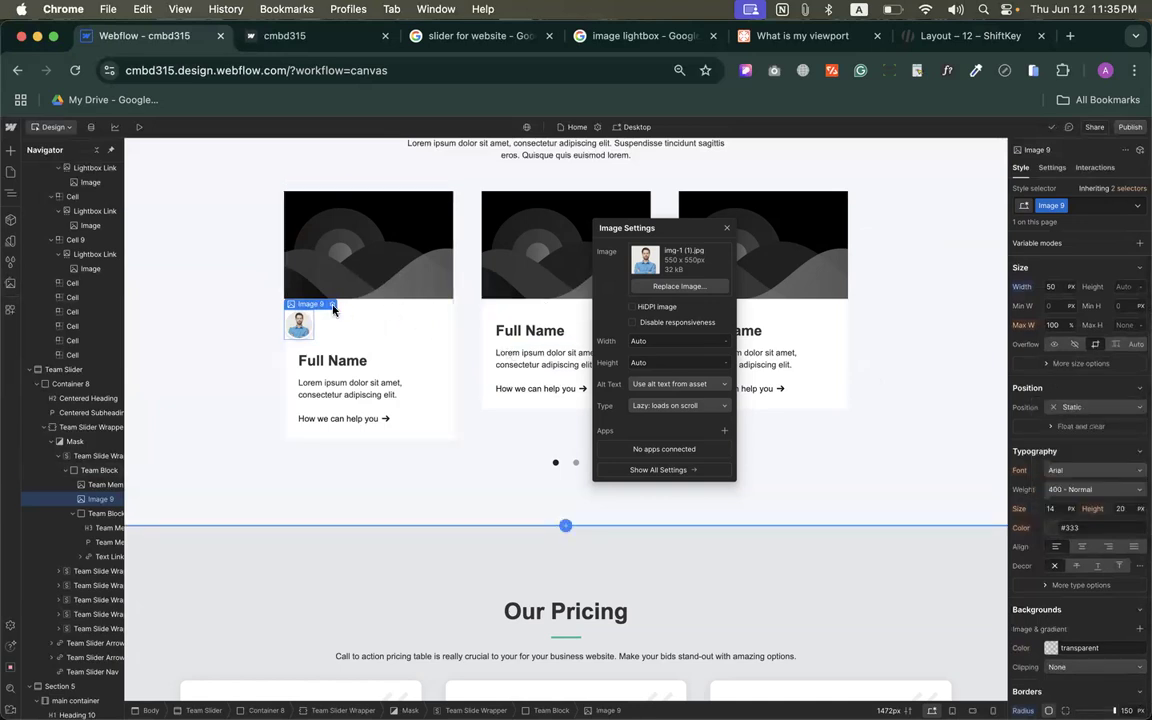
Step: Wrap the portrait image in a new Div Block with Flex display, aligned Right horizontally and Center vertically
left_click(10, 150)
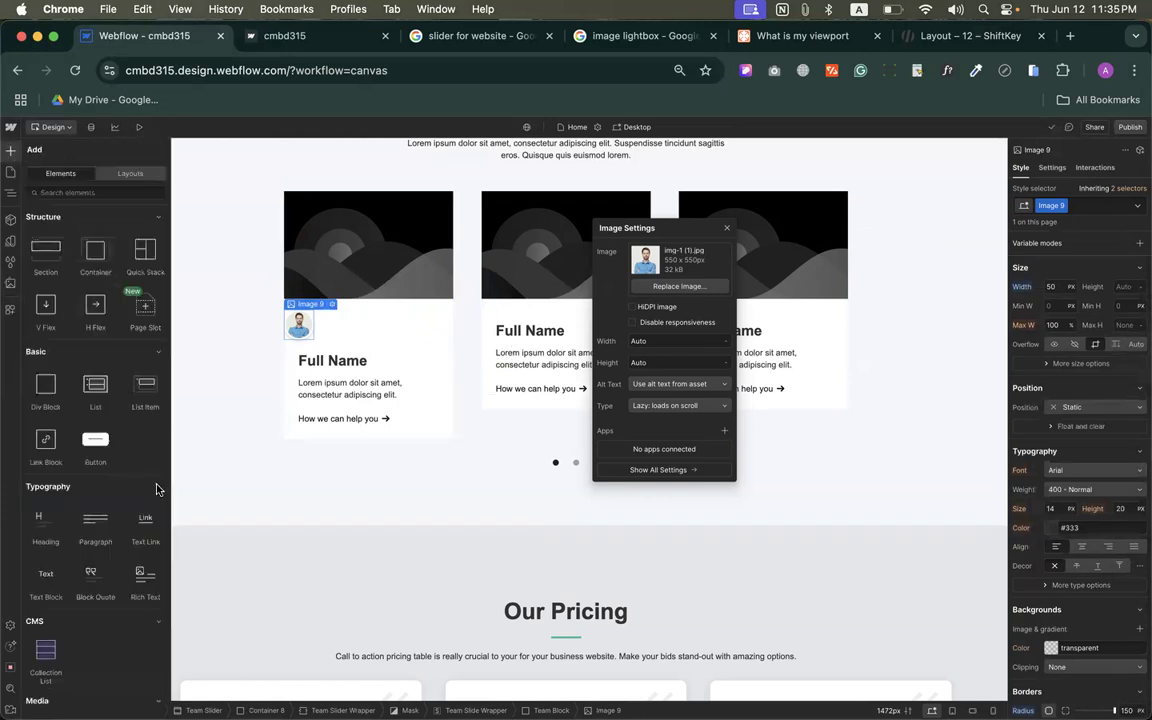
left_click_drag(55, 400, 324, 362)
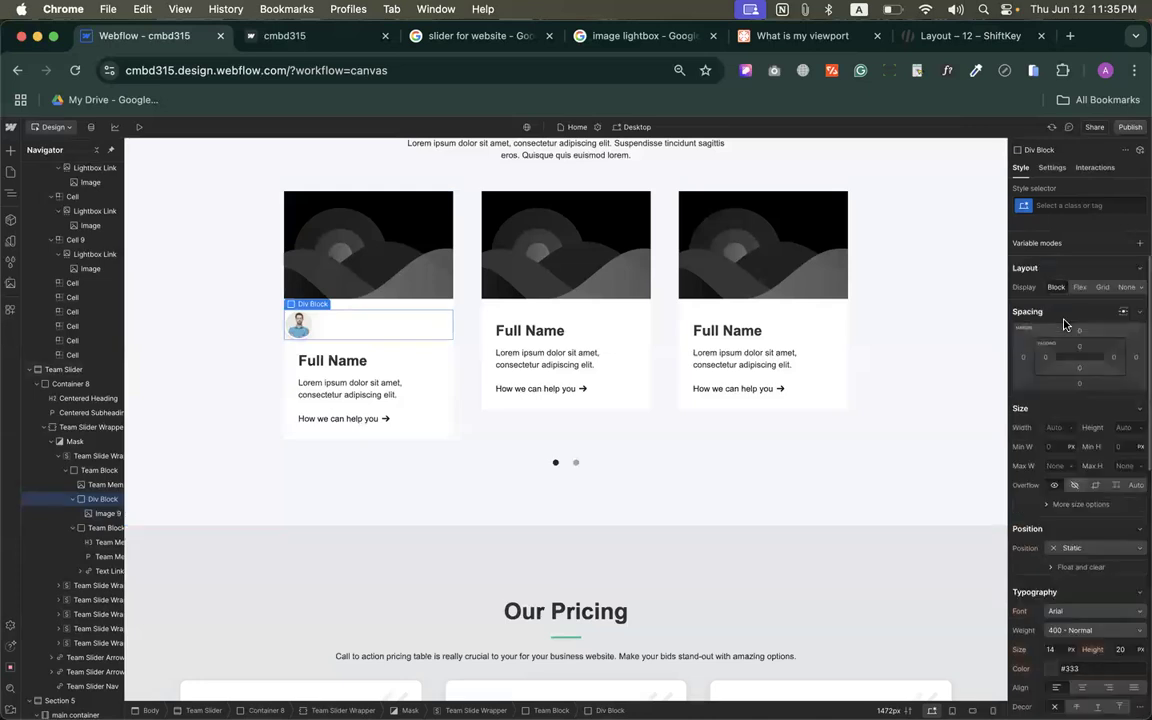
left_click(1079, 288)
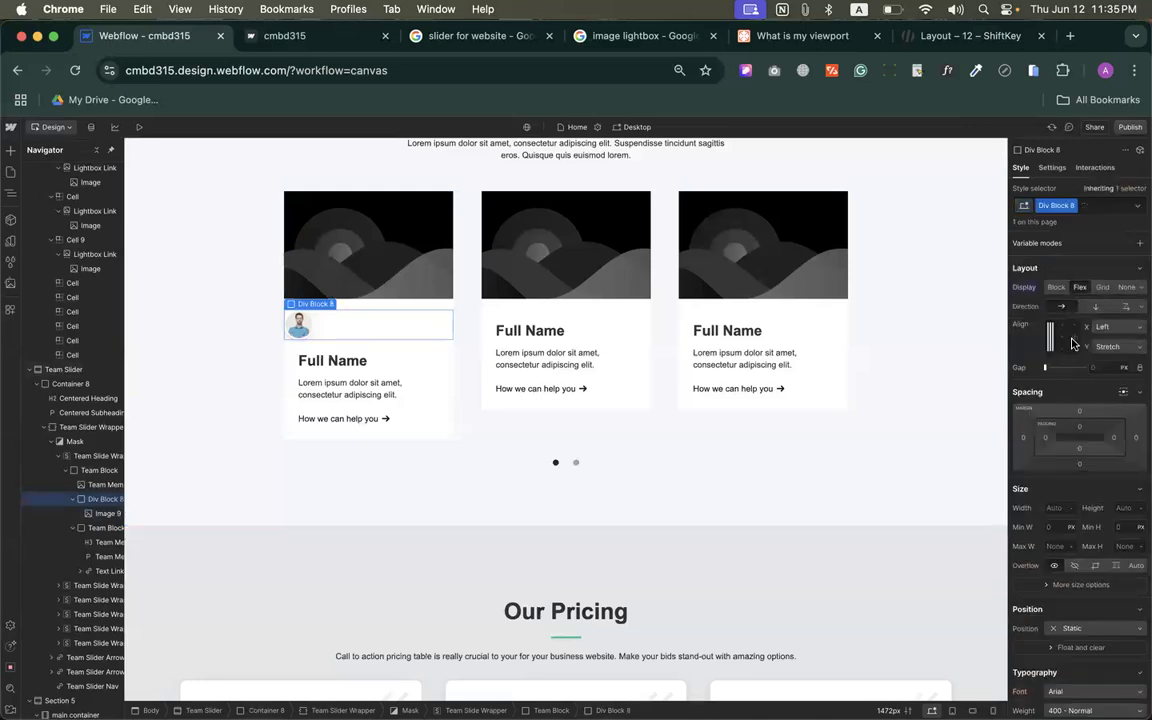
left_click(1072, 343)
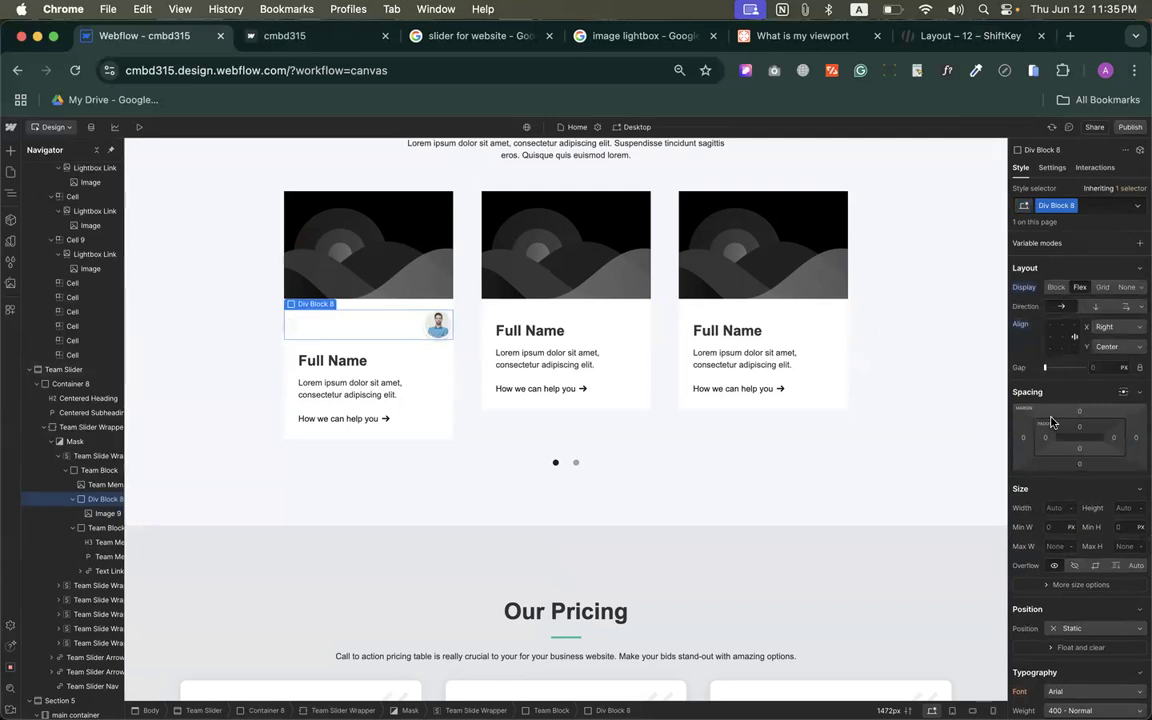
Step: Give the portrait's Div Block a right margin of 20 px and a top margin of about -39 px
left_click(1135, 440)
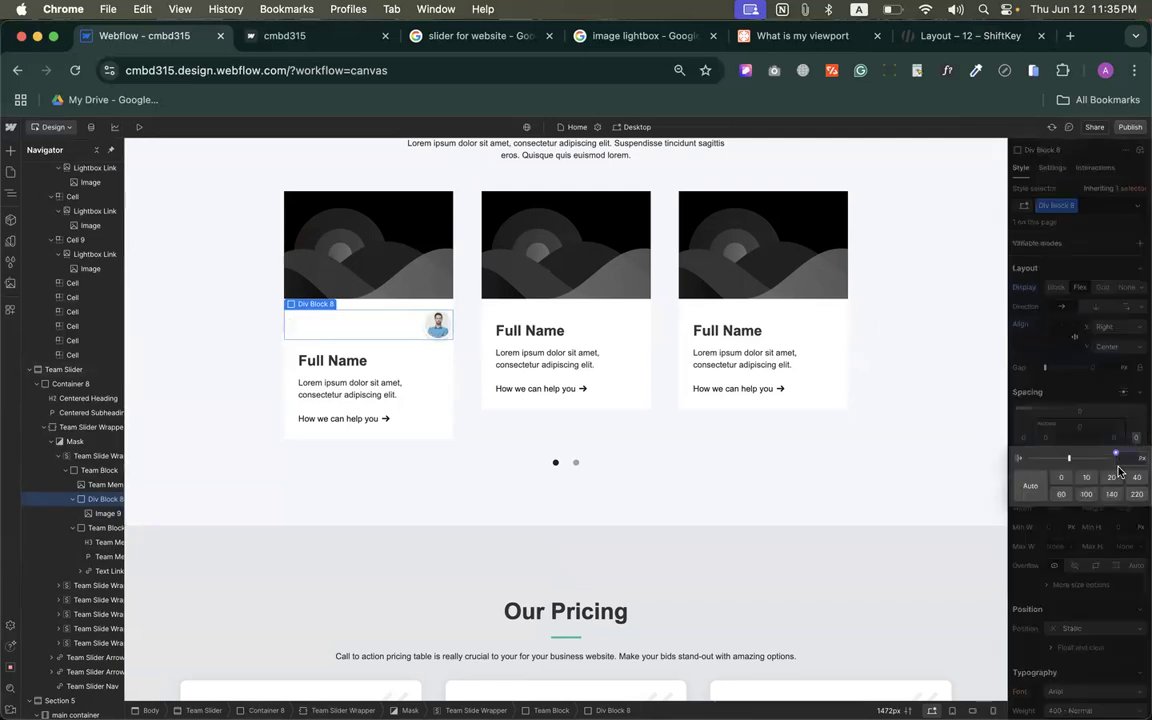
left_click(1113, 477)
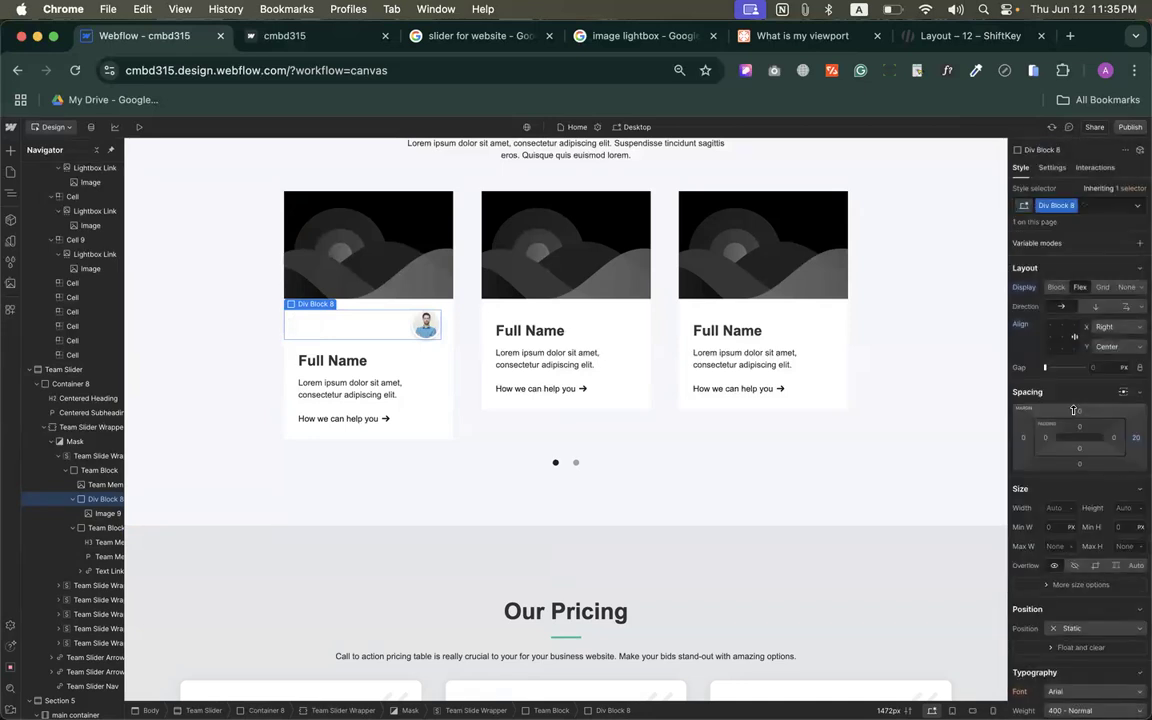
left_click_drag(1079, 413, 849, 528)
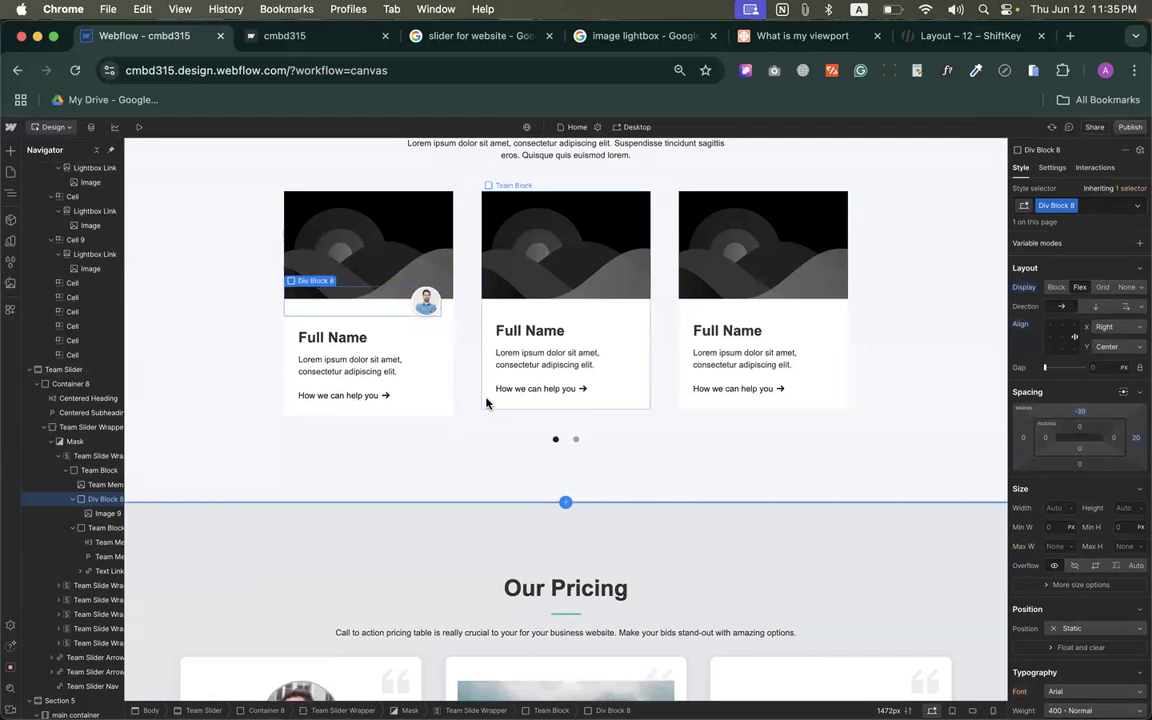
Step: Undo the margin and Flex changes made to the portrait's Div Block
left_click(487, 403)
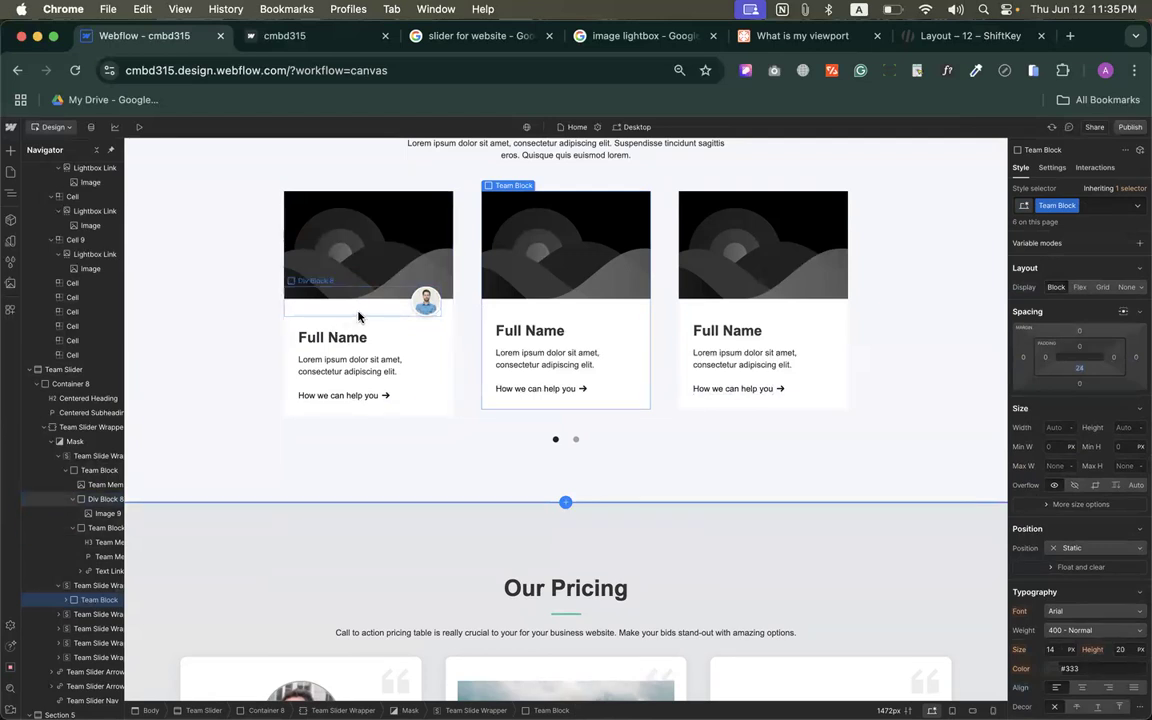
key("super+z")
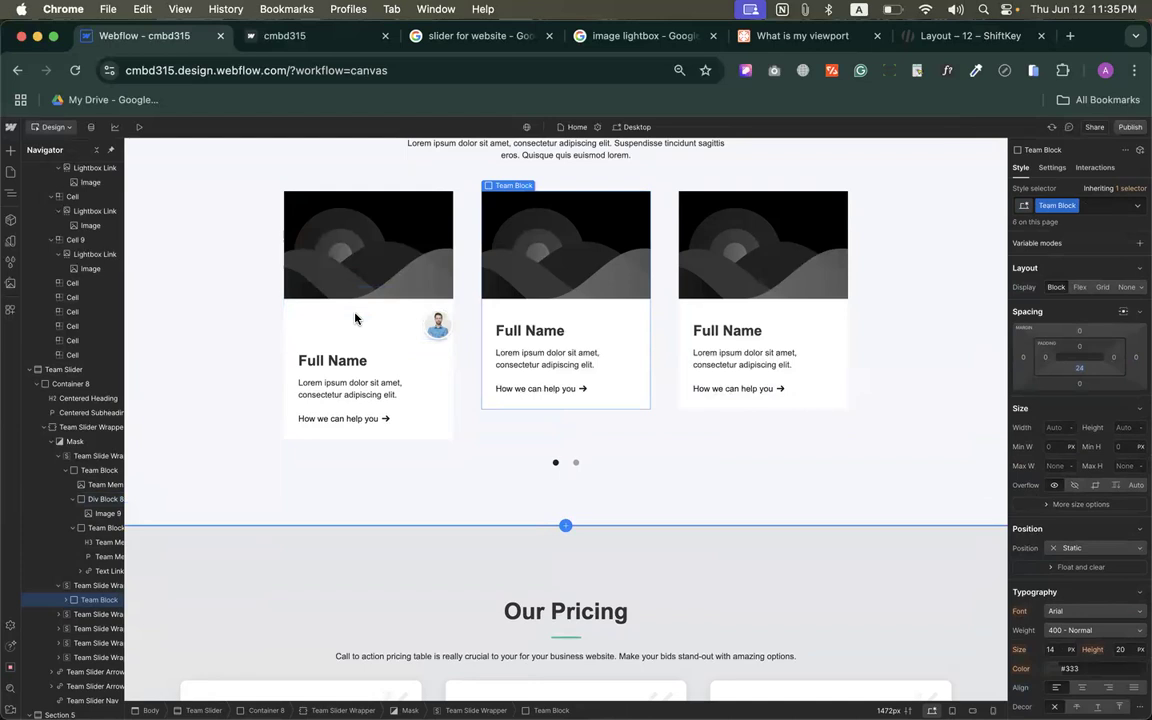
key("super+z")
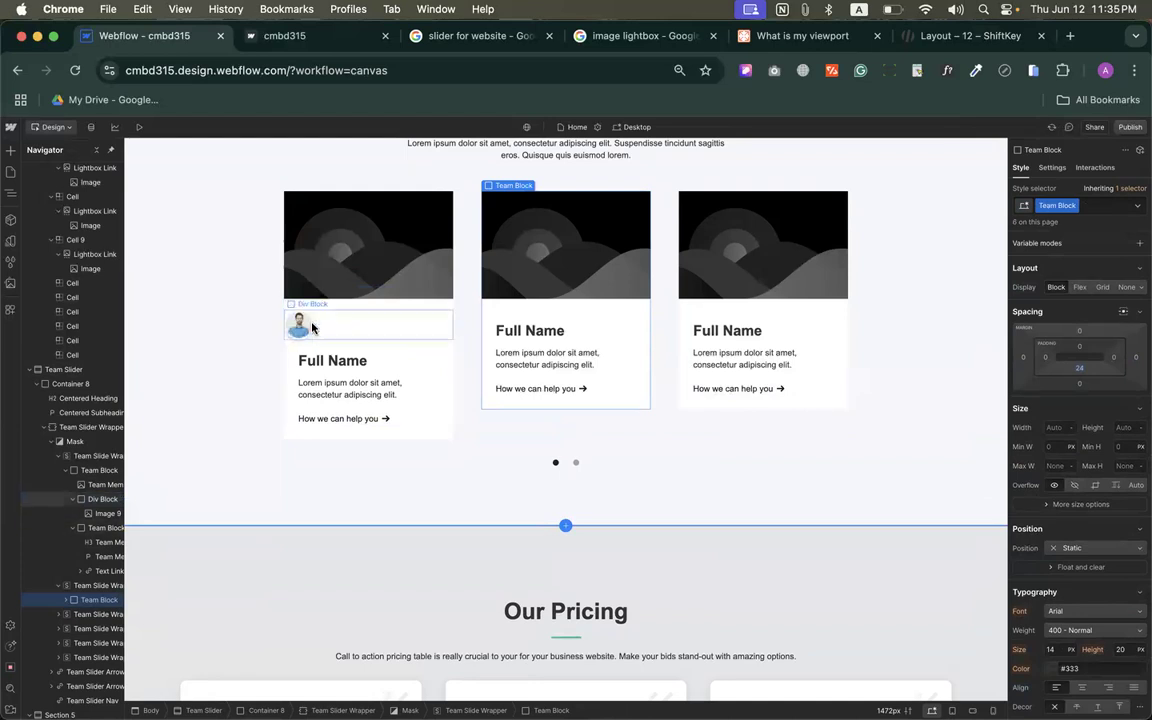
Step: Set the Div Block to Flex again and move the portrait image out of it, directly above it in the card
left_click(305, 324)
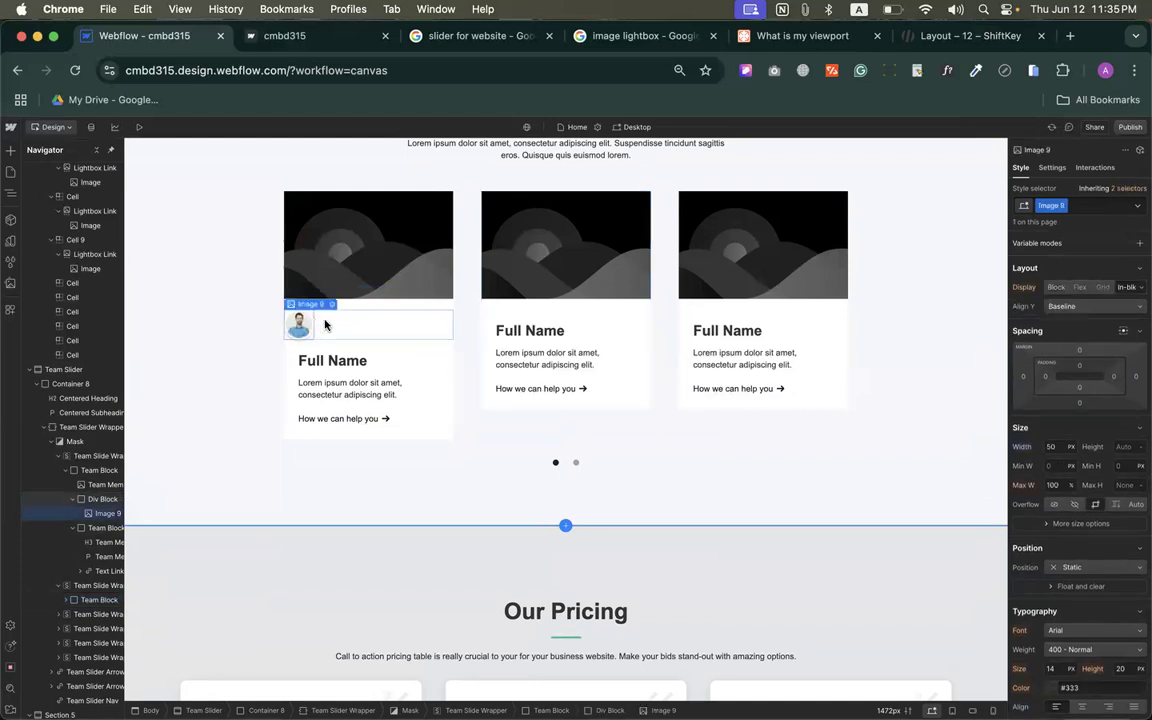
left_click(326, 329)
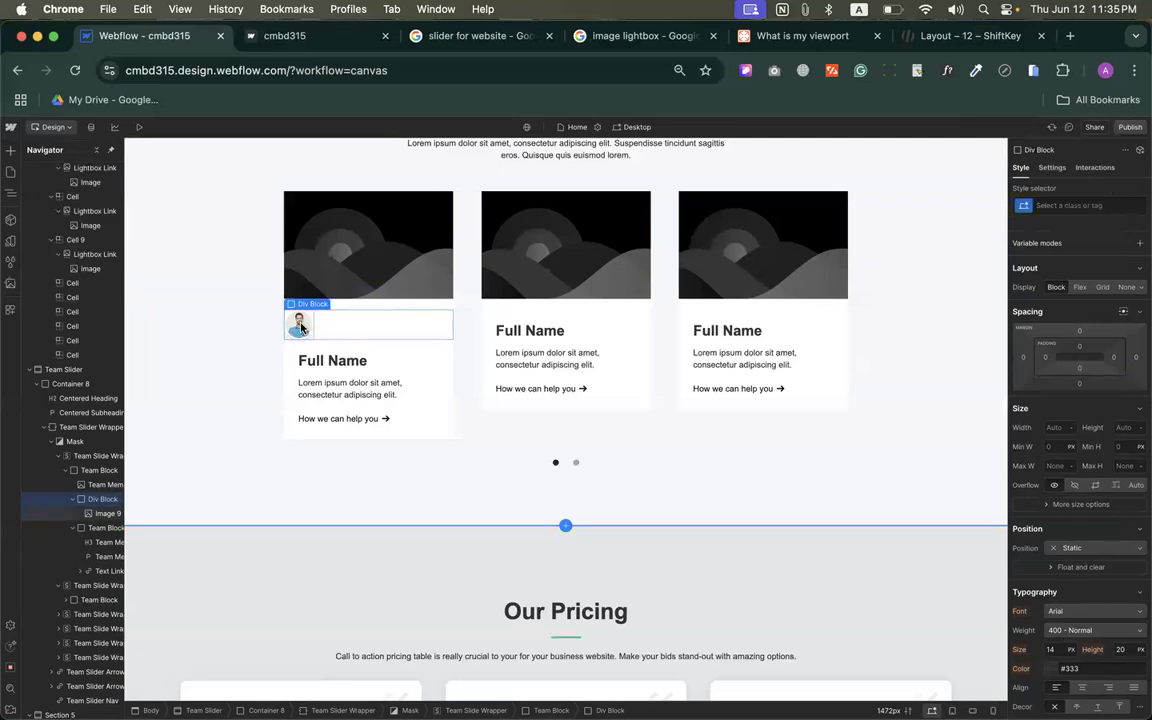
left_click(1080, 288)
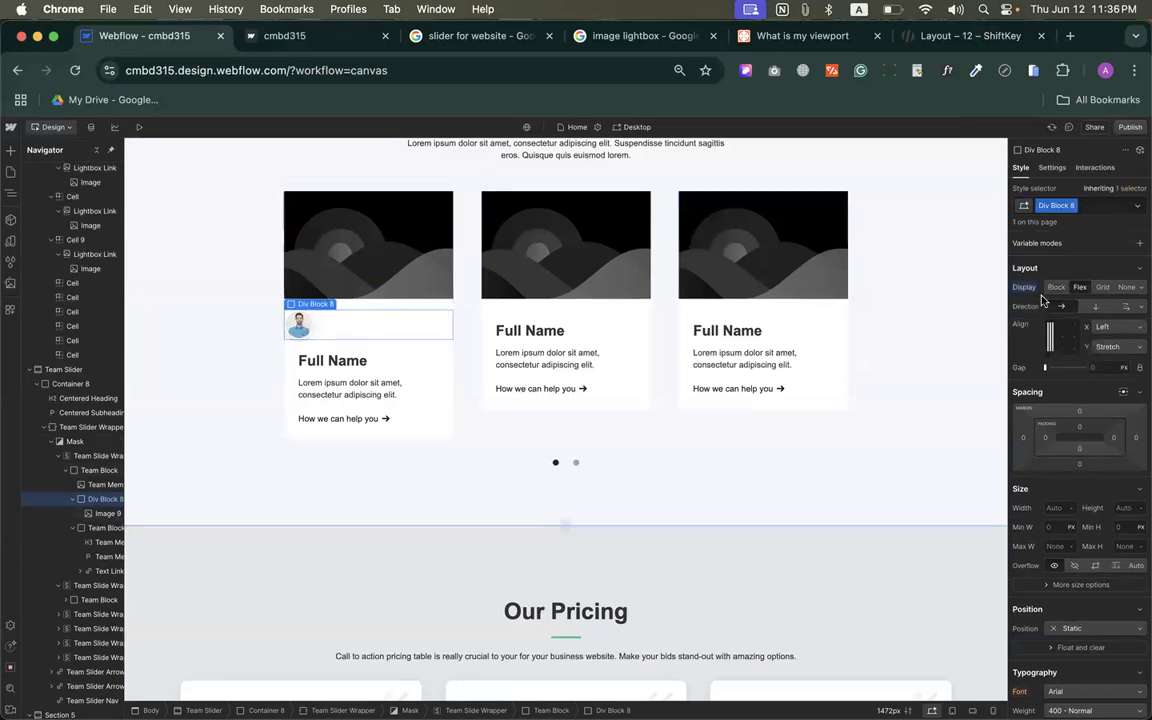
left_click_drag(104, 512, 99, 496)
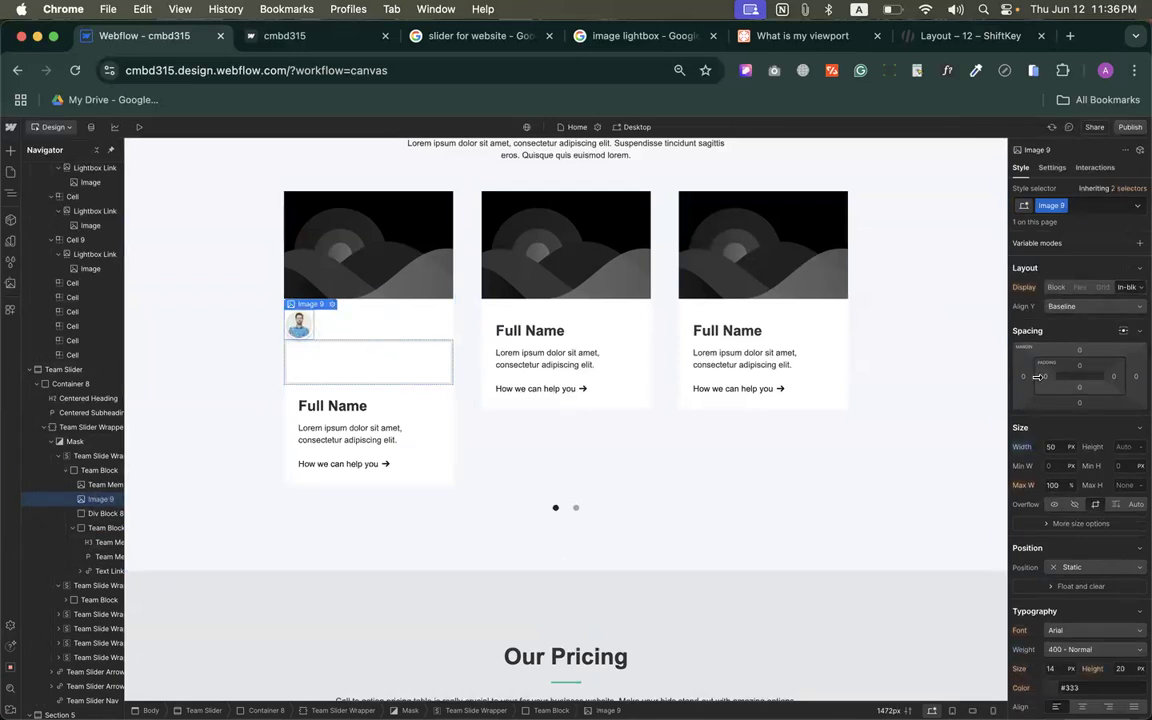
Step: Give the portrait image a left margin of 210 px and a top margin of -55 px so it overlaps the card picture
left_click_drag(1025, 381, 898, 396)
left_click_drag(1089, 349, 1091, 384)
Step: Delete the empty Div Block below the portrait in the first team card
left_click(362, 348)
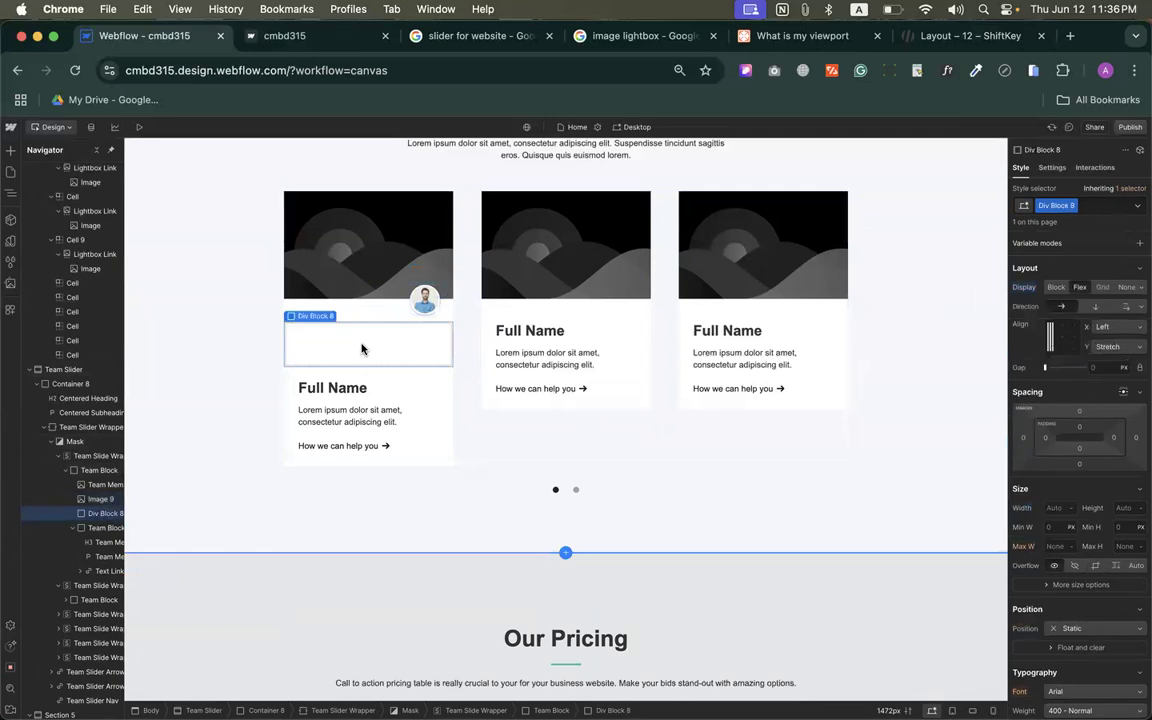
key("Delete")
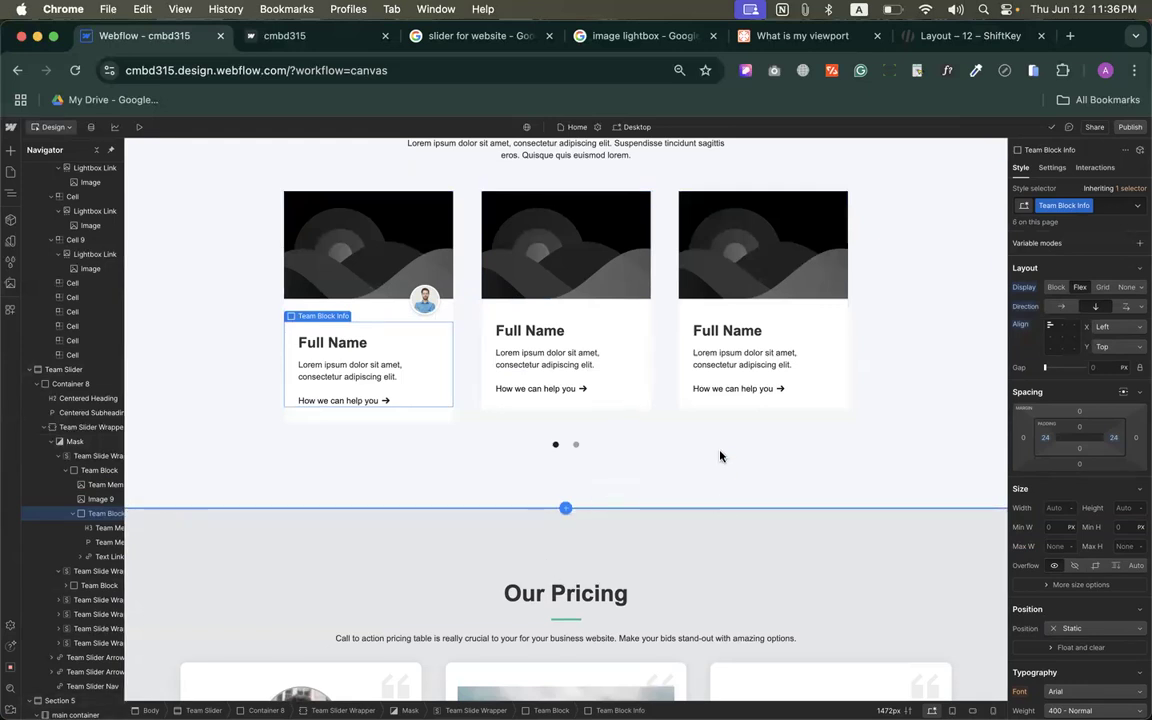
Step: Check the first team card at the Mobile breakpoint with the canvas about 436 px wide
left_click(624, 130)
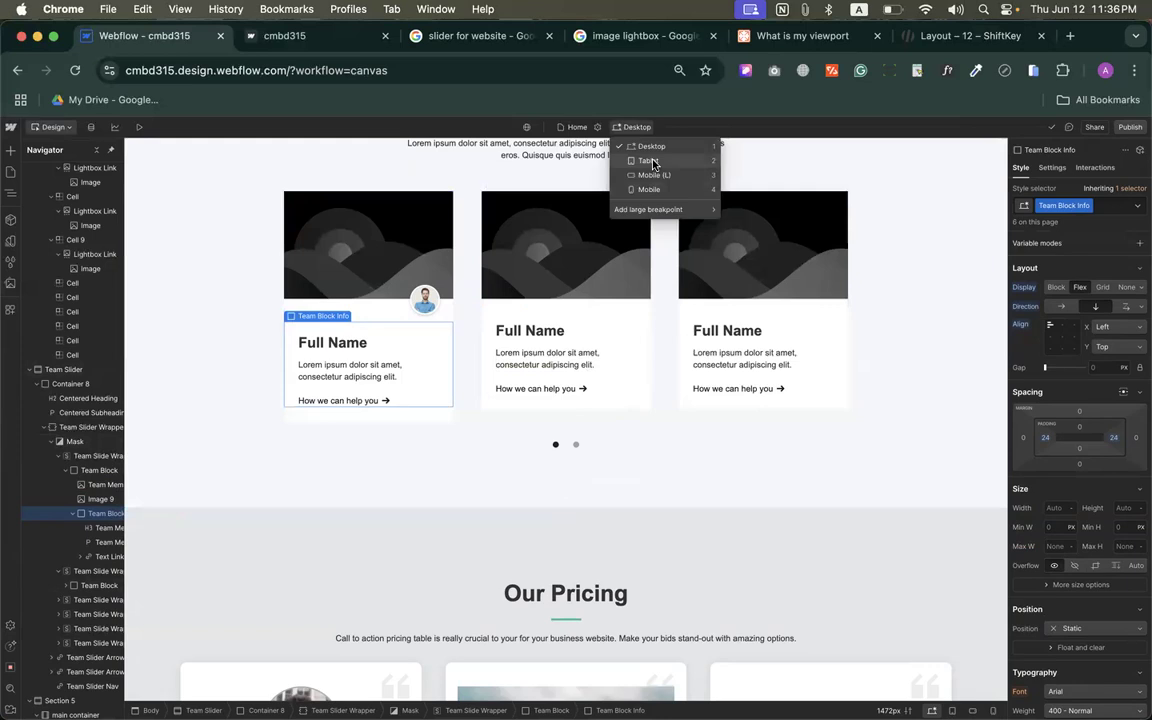
left_click(648, 160)
left_click(632, 131)
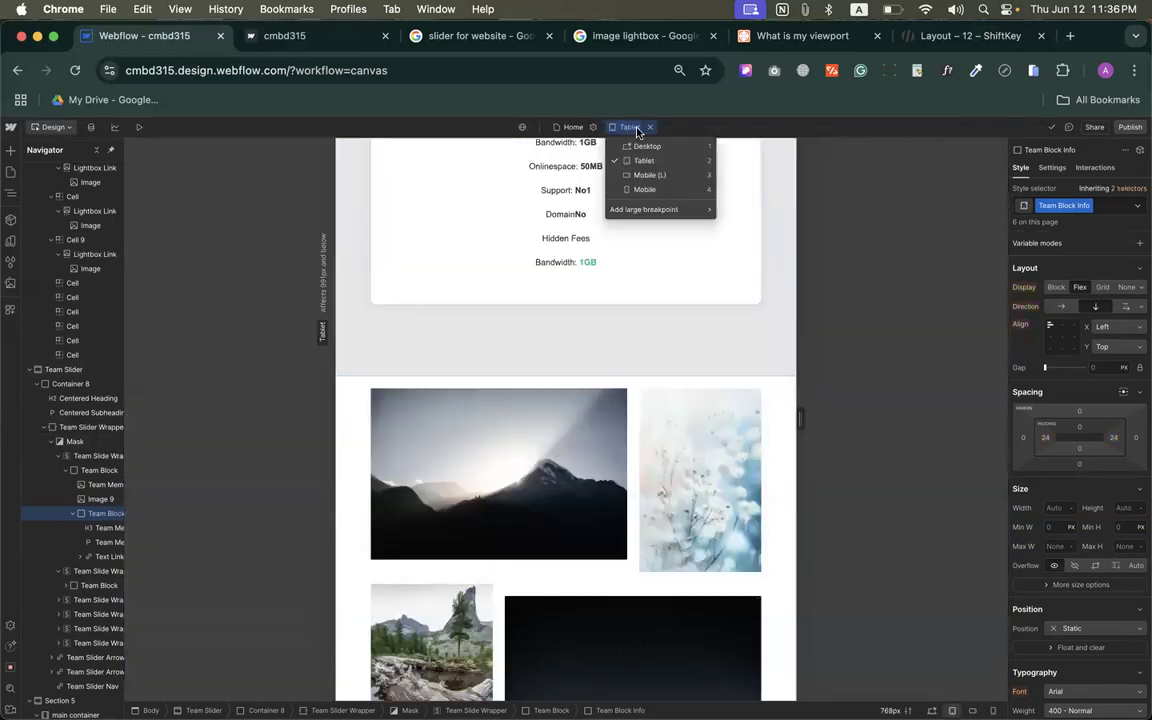
left_click(643, 188)
scroll(602, 397, "up", 2)
left_click_drag(663, 406, 694, 411)
scroll(643, 411, "down", 10)
scroll(610, 345, "down", 6)
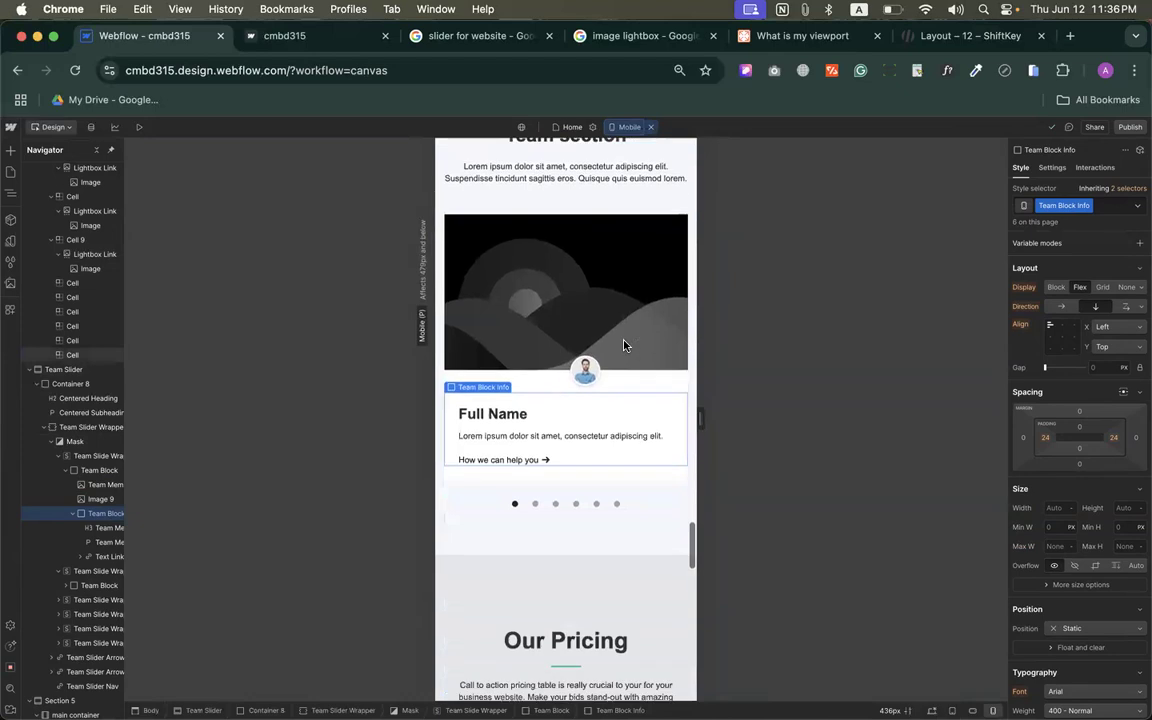
Step: Set the portrait's left margin to 340 px at the Mobile breakpoint and return to the Desktop view
left_click(591, 350)
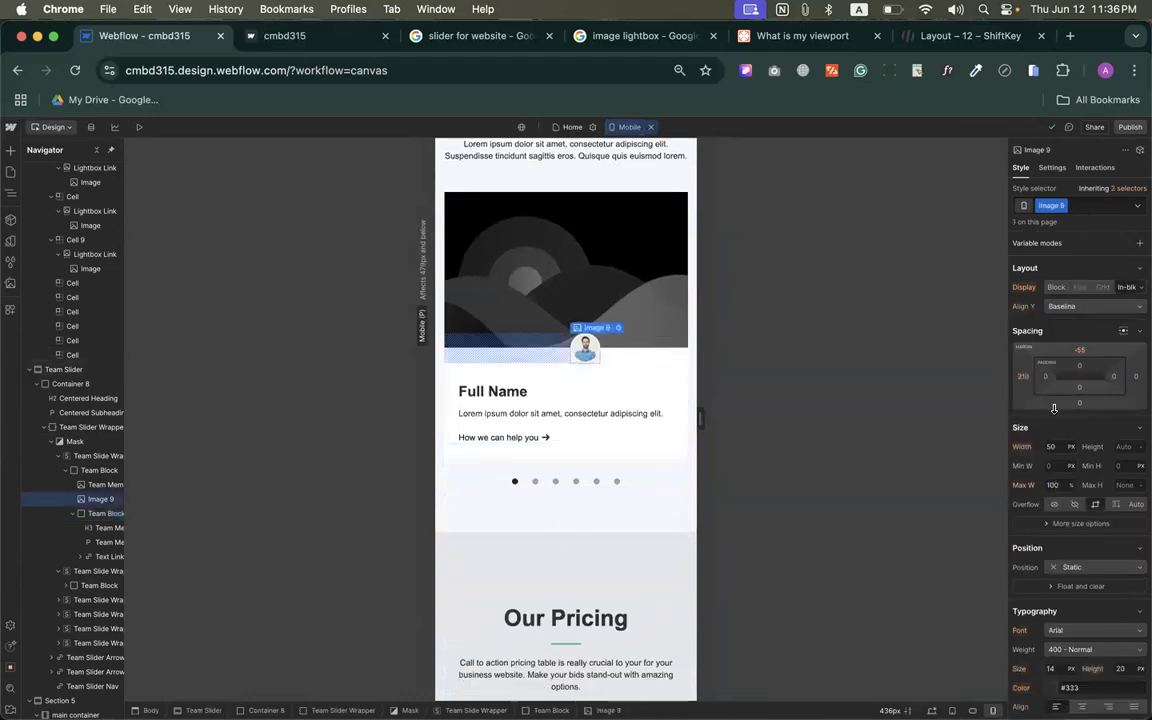
left_click_drag(990, 380, 941, 385)
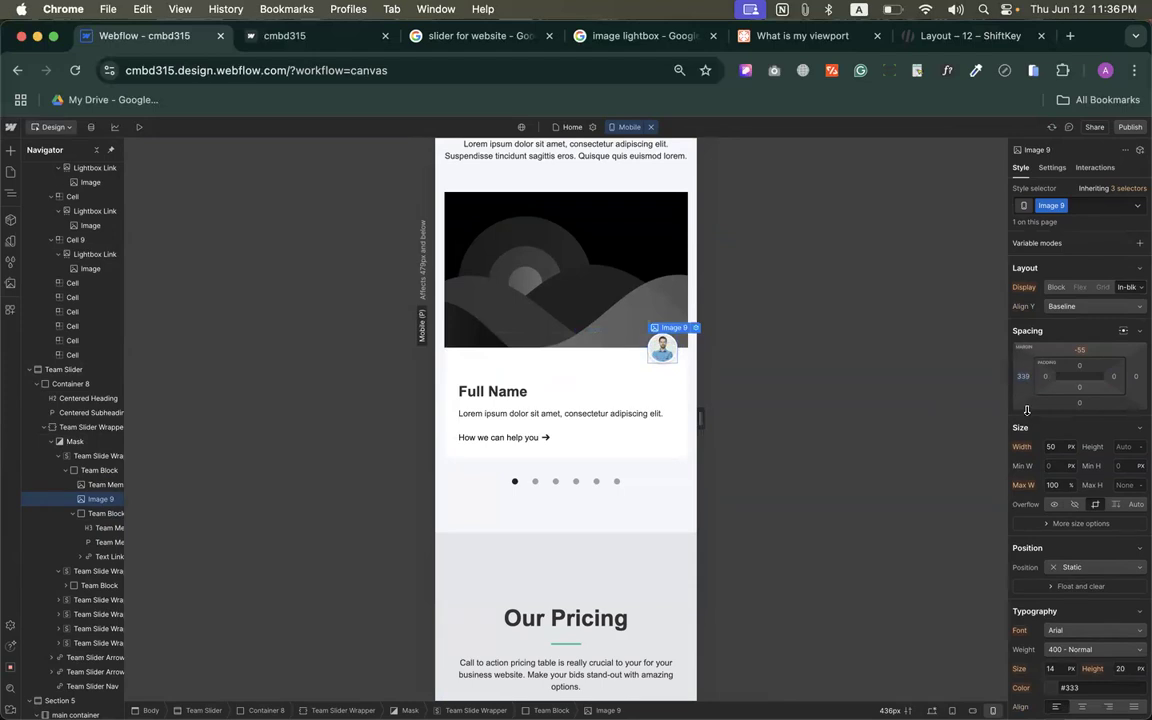
left_click(1022, 378)
key("Up")
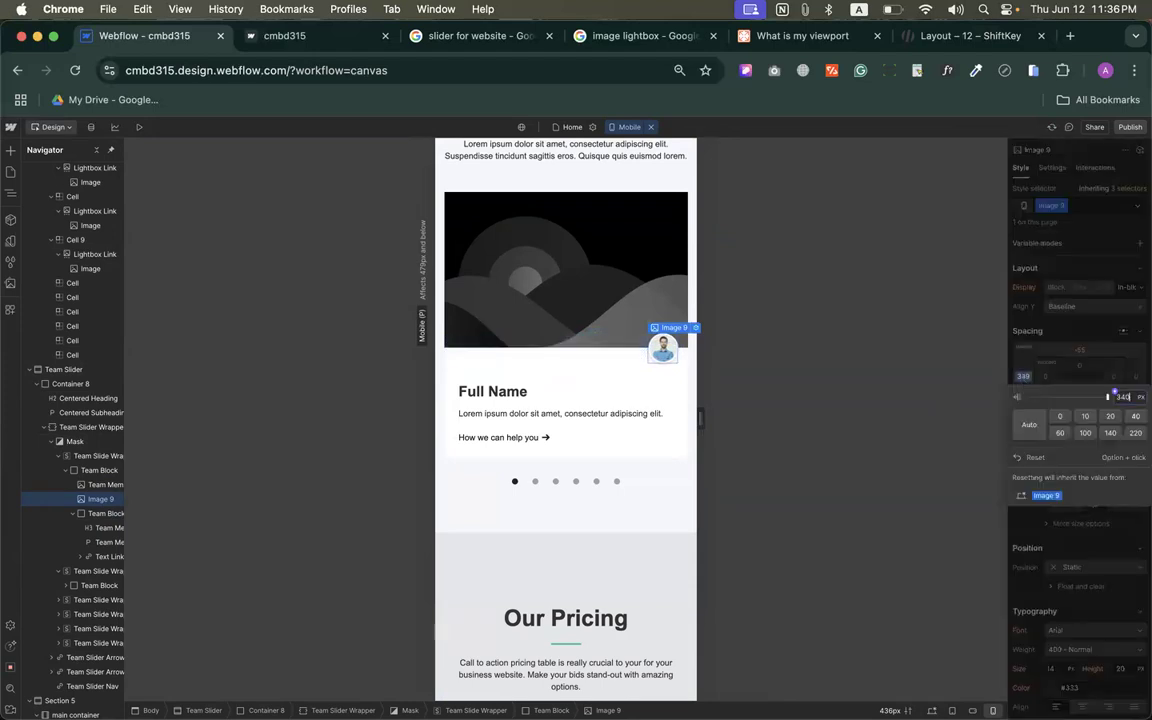
left_click(650, 127)
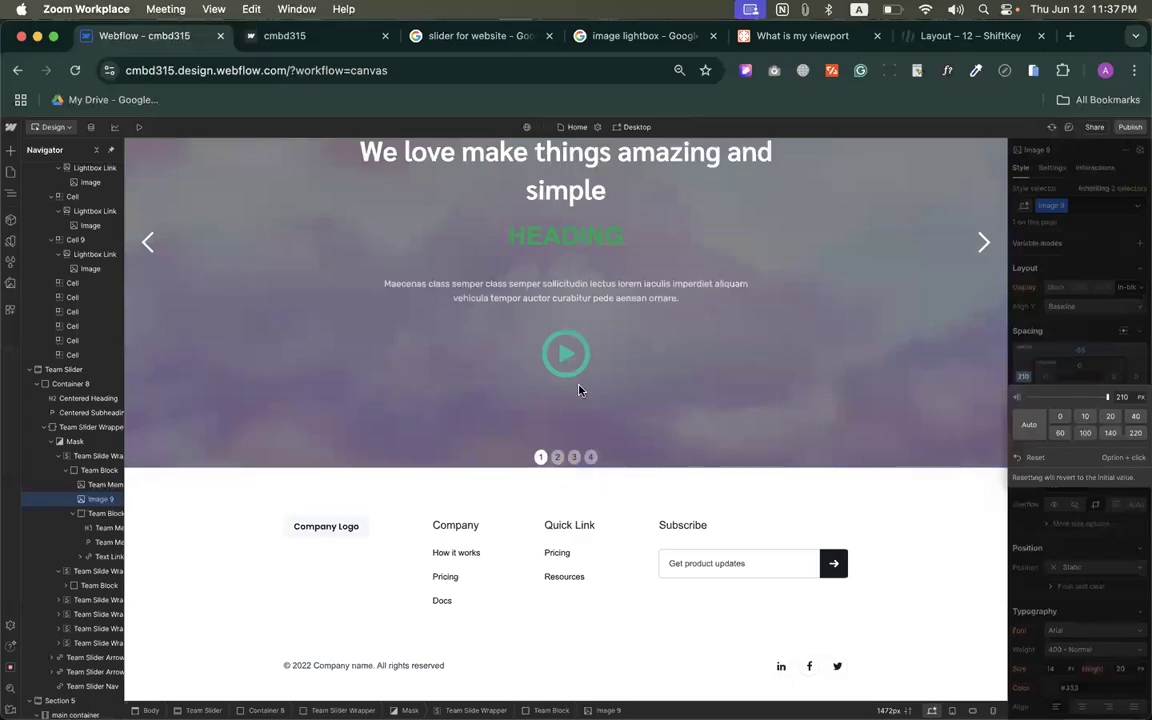
Step: Try to delete the single-column empty cell in the Quick Stack row just below the gallery images
scroll(579, 391, "up", 5)
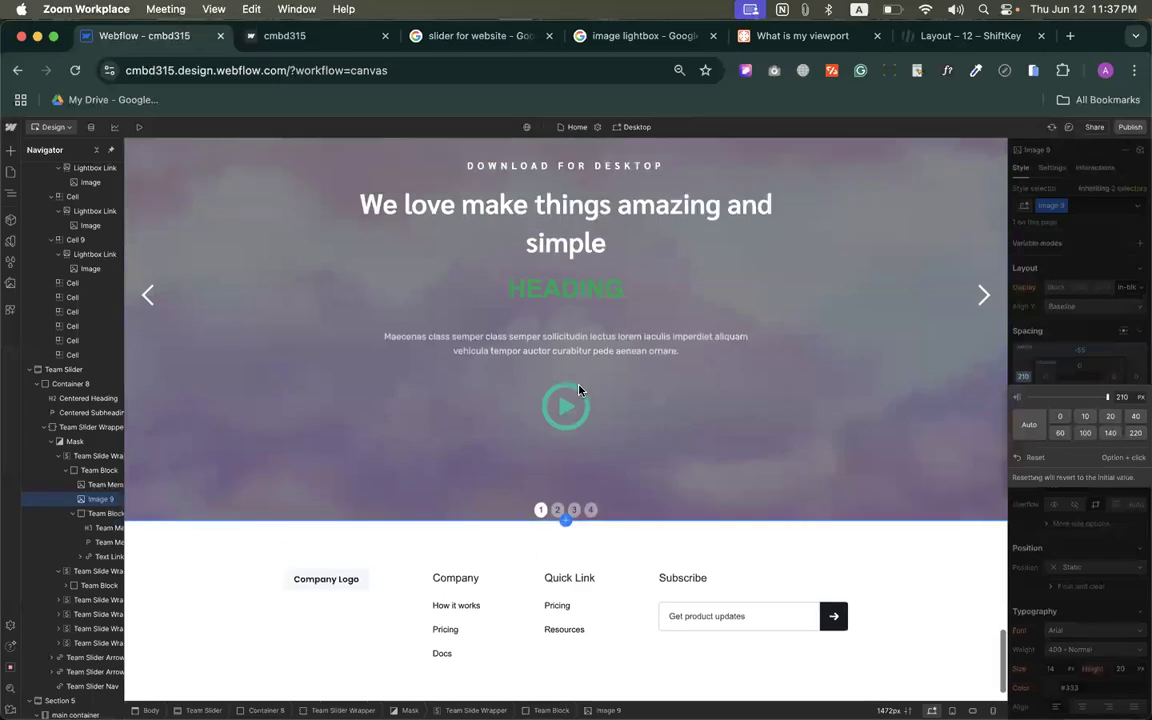
scroll(579, 391, "up", 10)
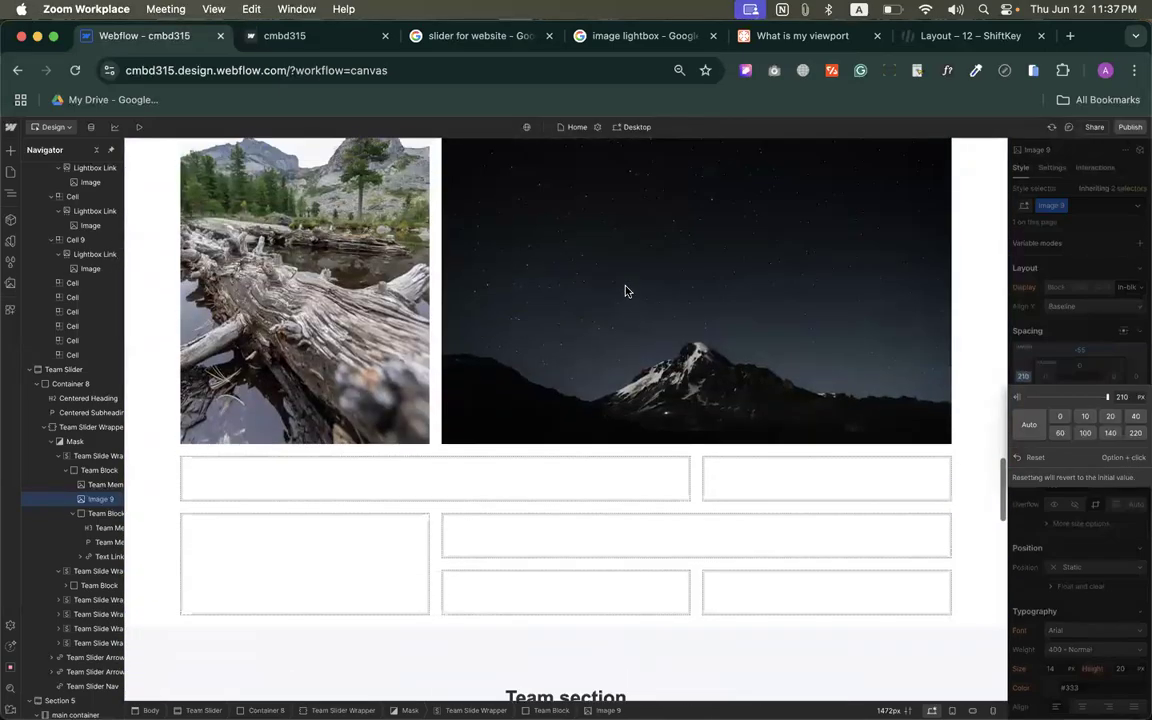
scroll(625, 291, "down", 3)
left_click(337, 212)
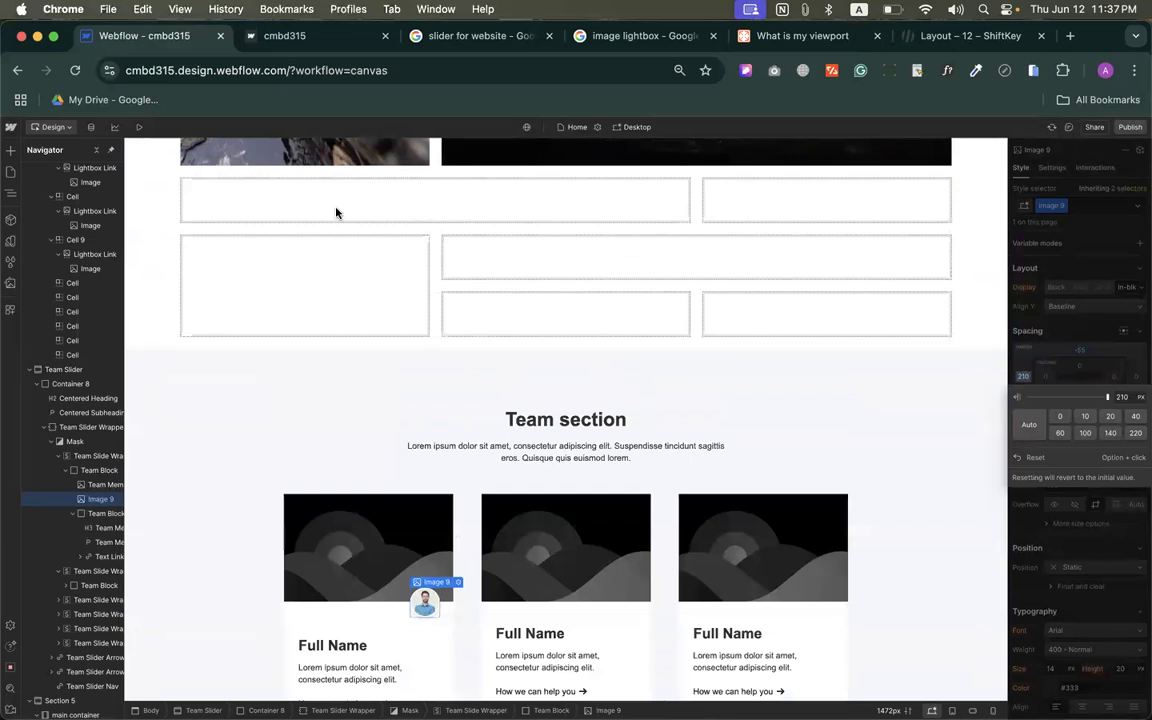
left_click(291, 211)
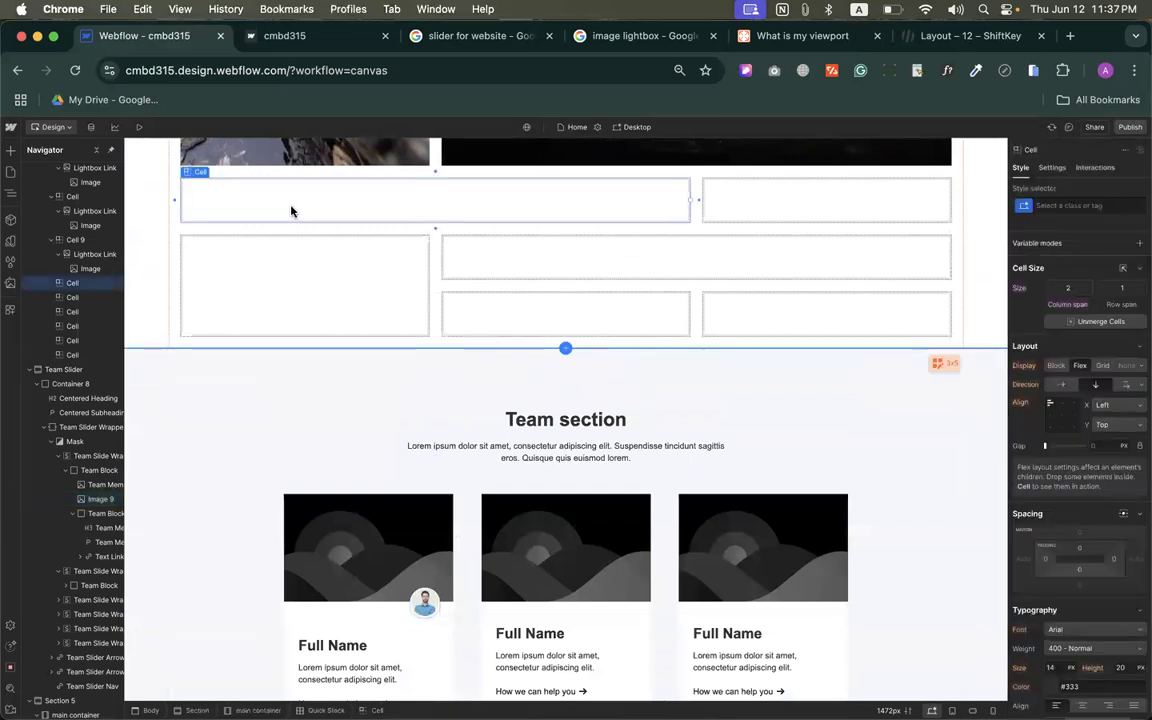
left_click(715, 204)
key("Delete")
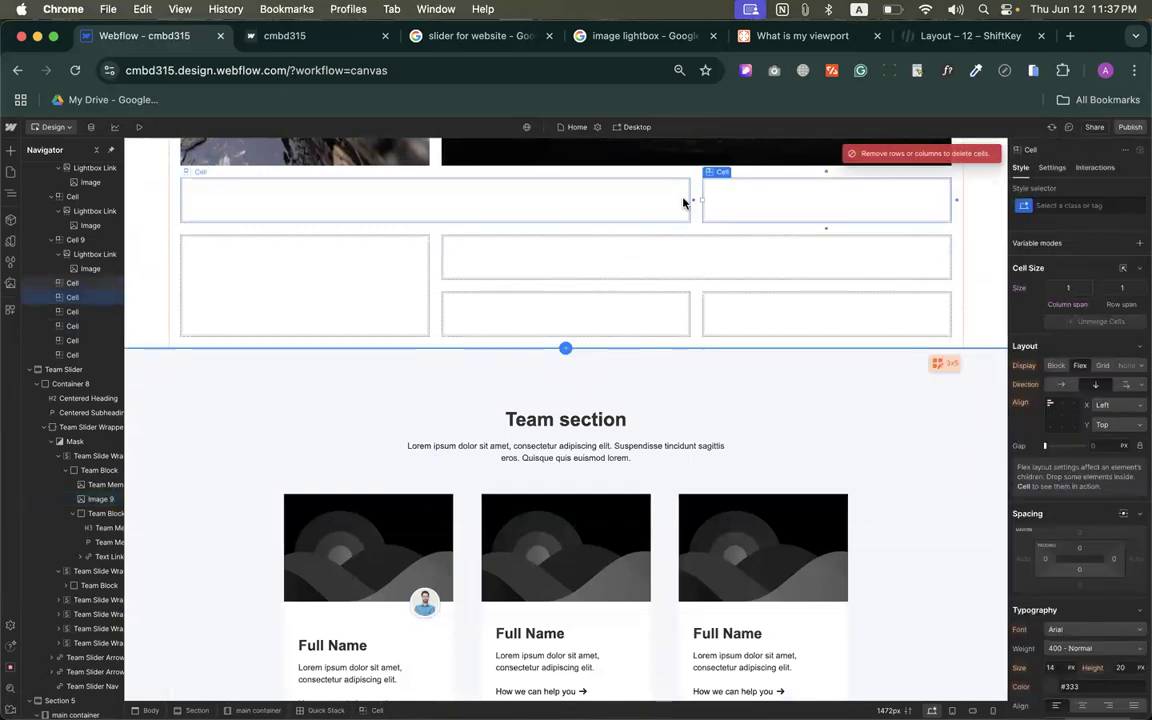
Step: Merge the two empty cells below the gallery images into one cell spanning three columns
left_click(662, 202)
left_click(708, 200)
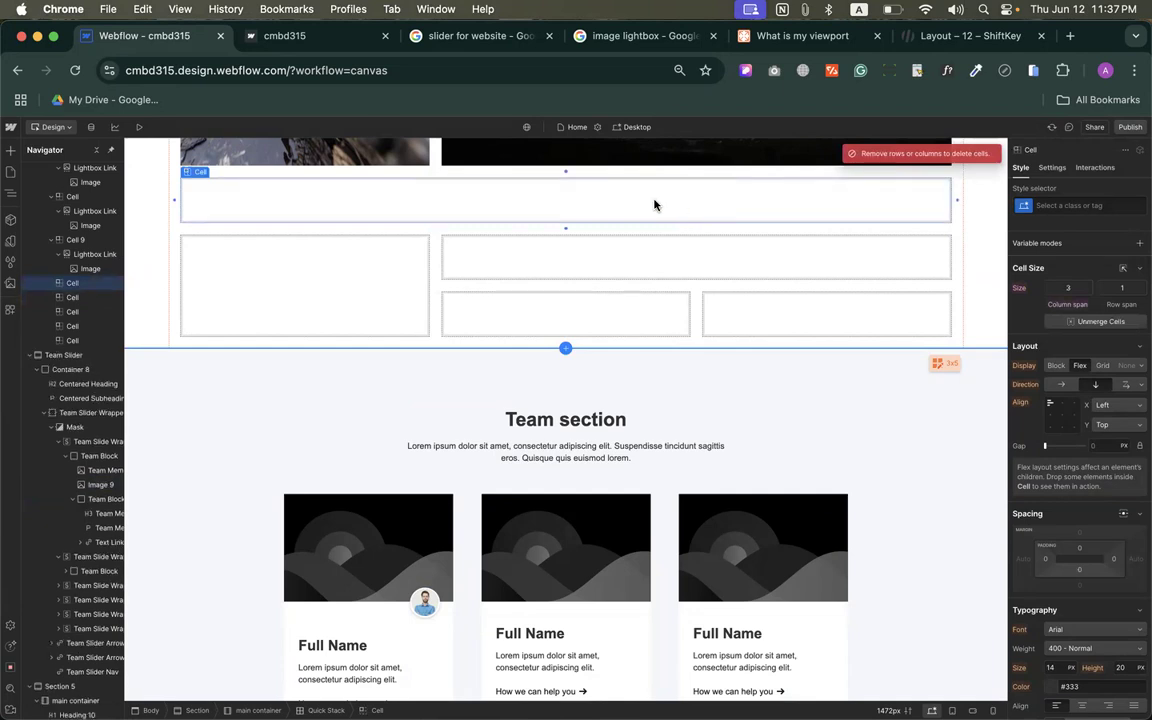
Step: Add a Form Block to the merged three-column cell below the gallery images and stretch it across the cell's full width
key("a")
scroll(145, 458, "down", 10)
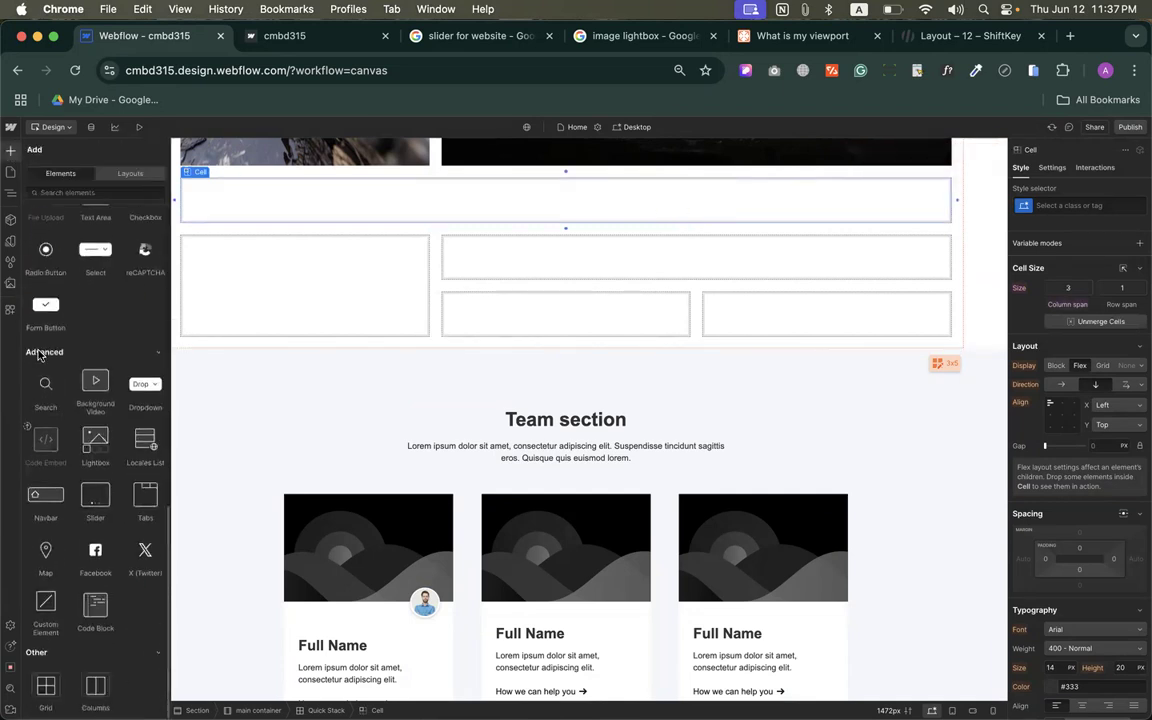
scroll(130, 366, "up", 5)
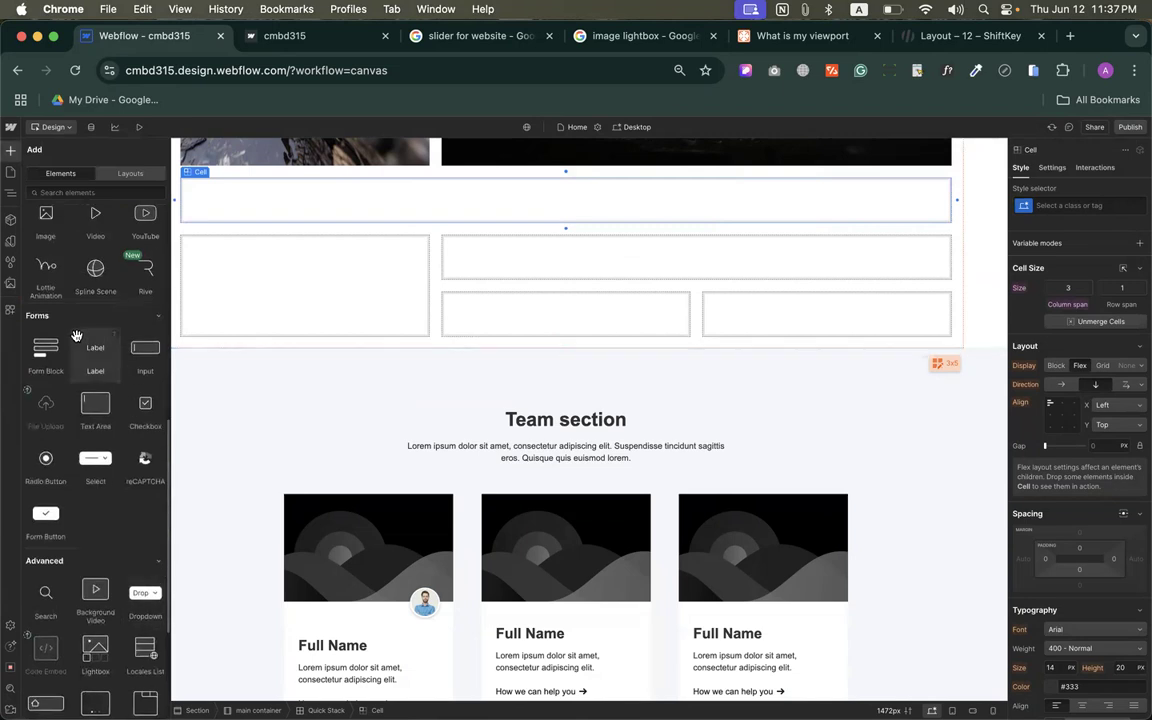
left_click_drag(44, 357, 521, 205)
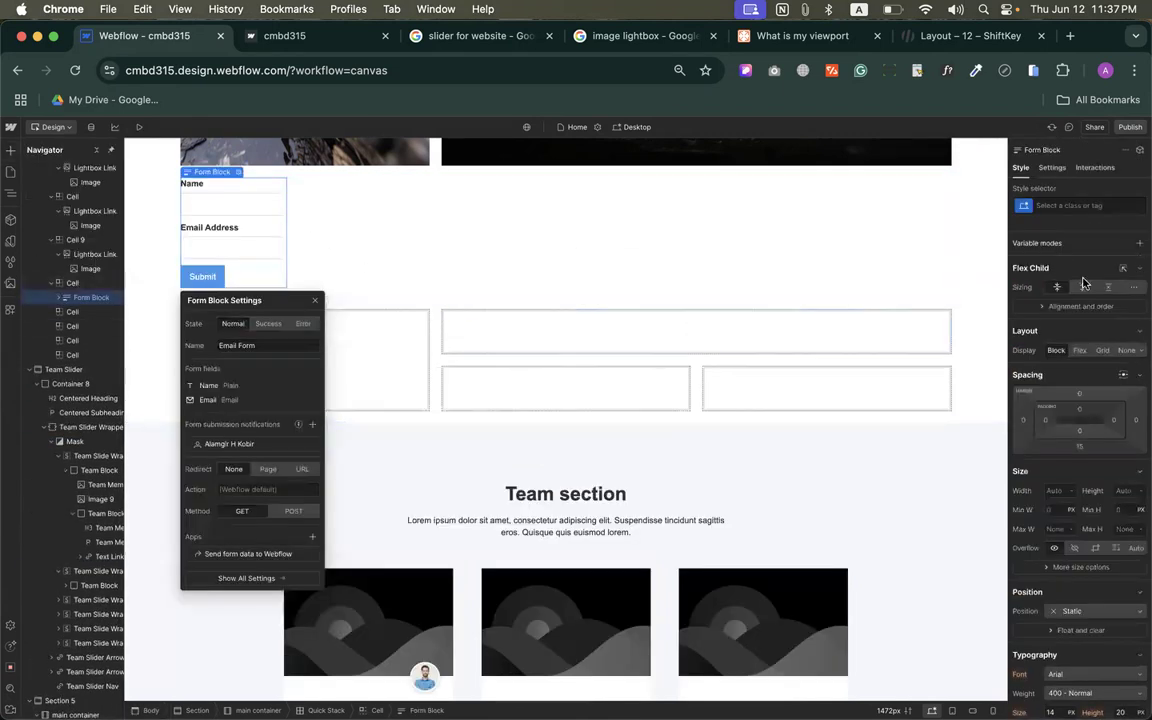
left_click(1100, 305)
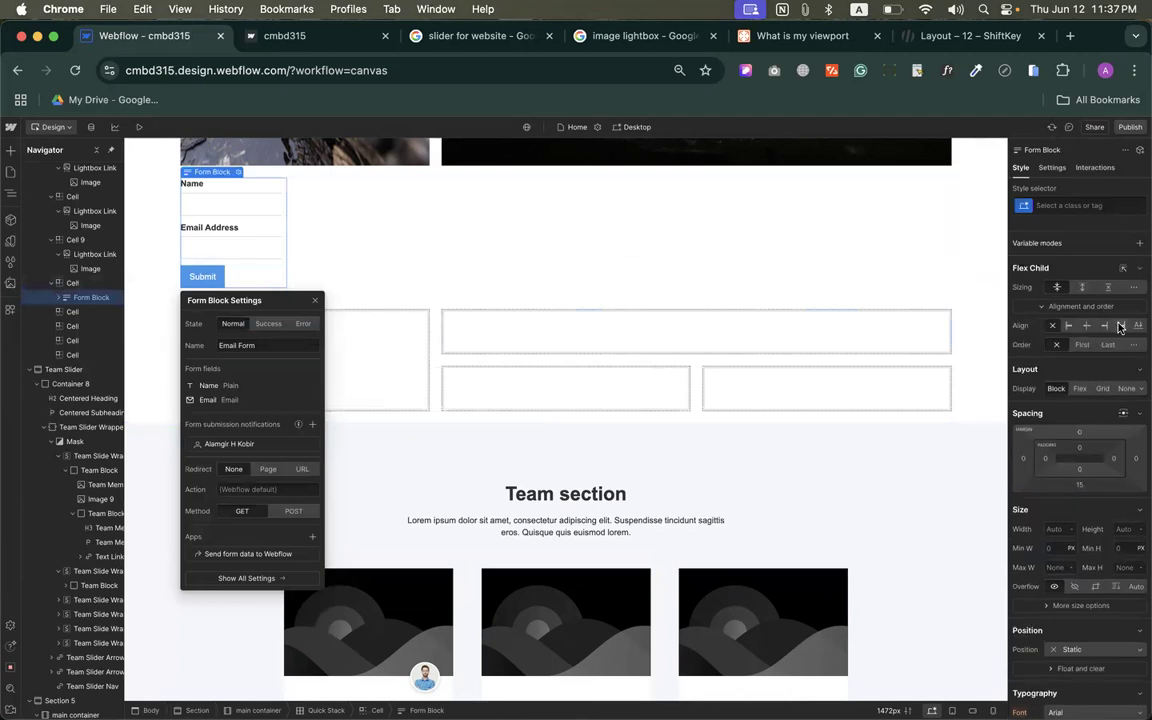
left_click(1120, 326)
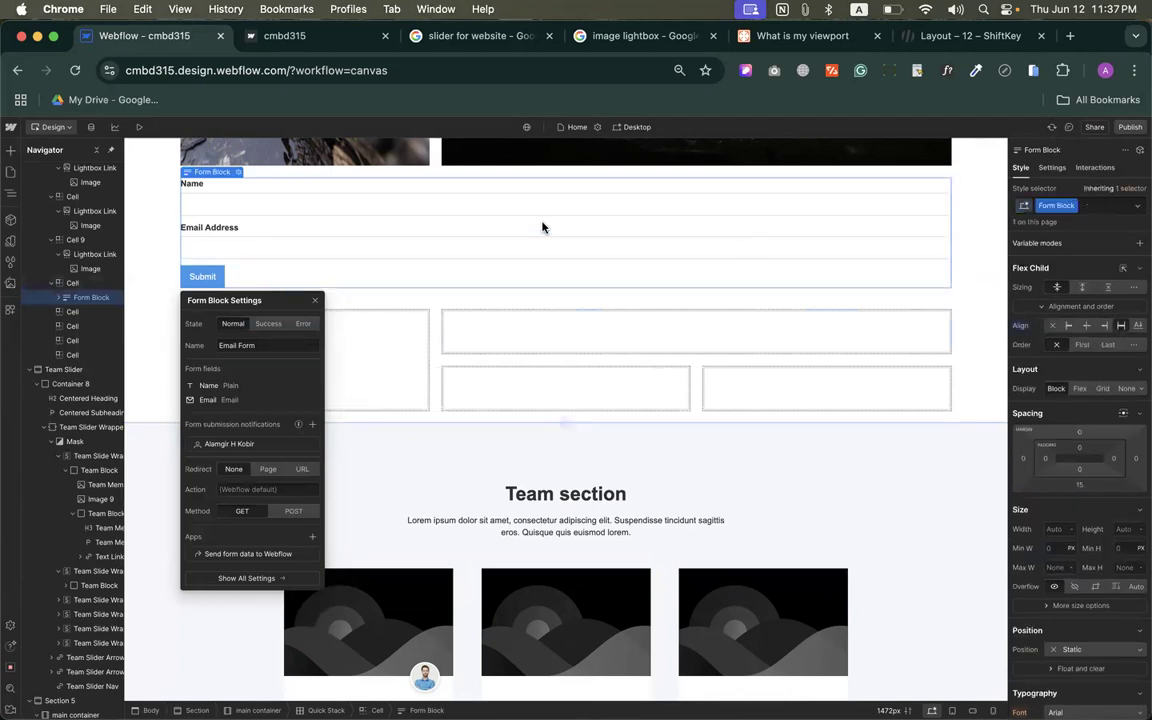
Step: Duplicate the form's name text field and set the upper field's placeholder to "Name"
left_click(277, 205)
key("super+d")
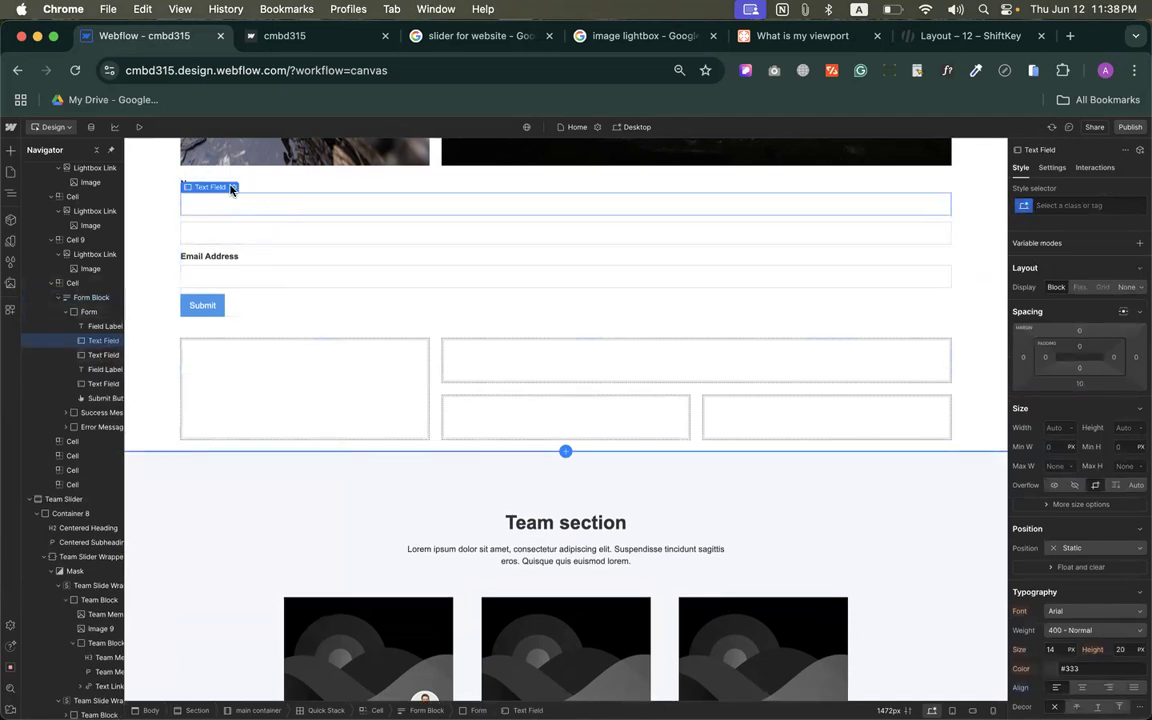
left_click(234, 187)
left_click(242, 311)
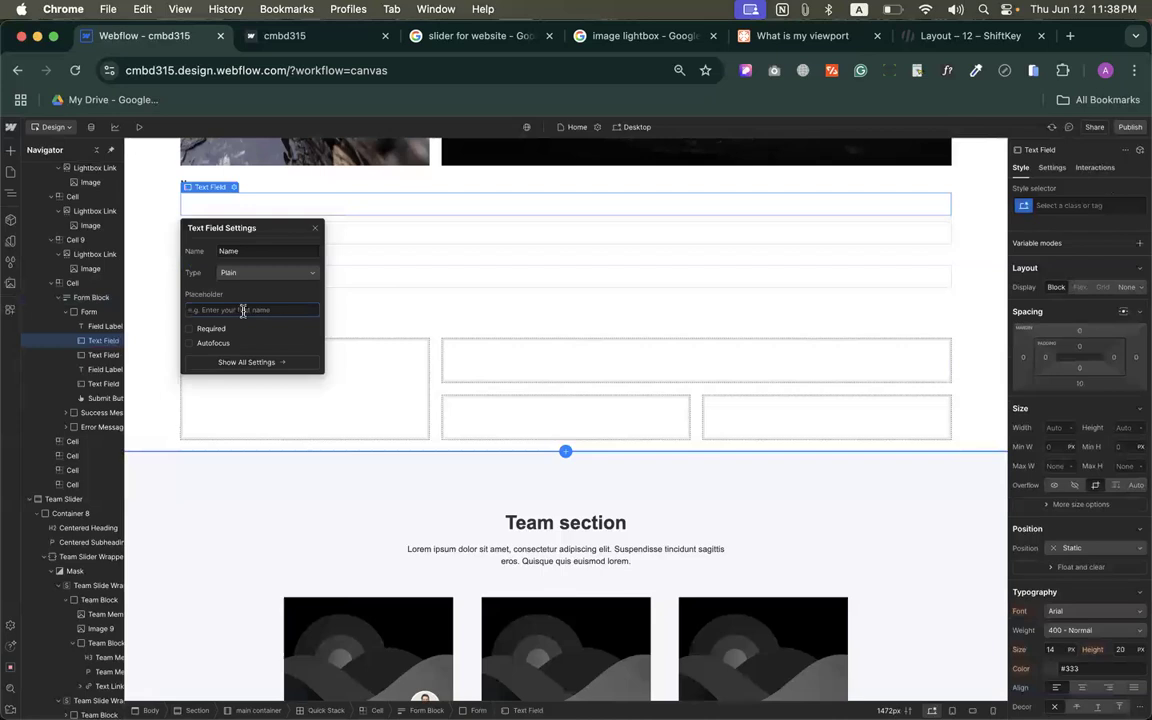
type("Name")
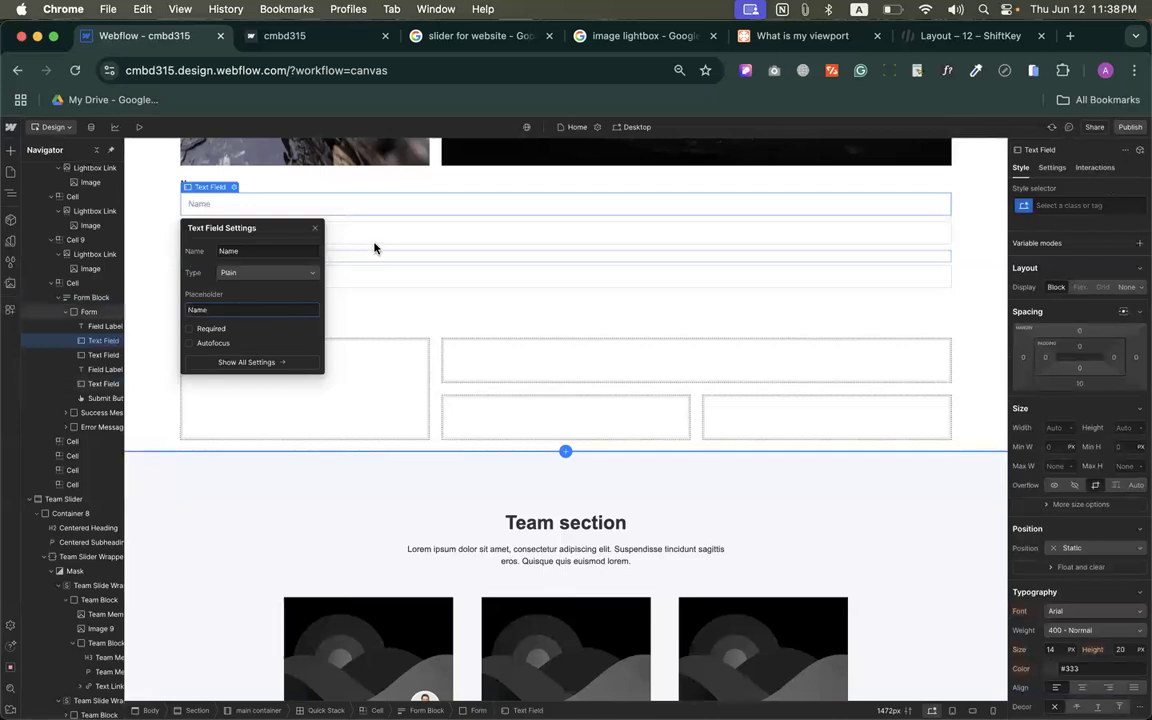
Step: Set the duplicated text field's placeholder to "Phone"
left_click(345, 232)
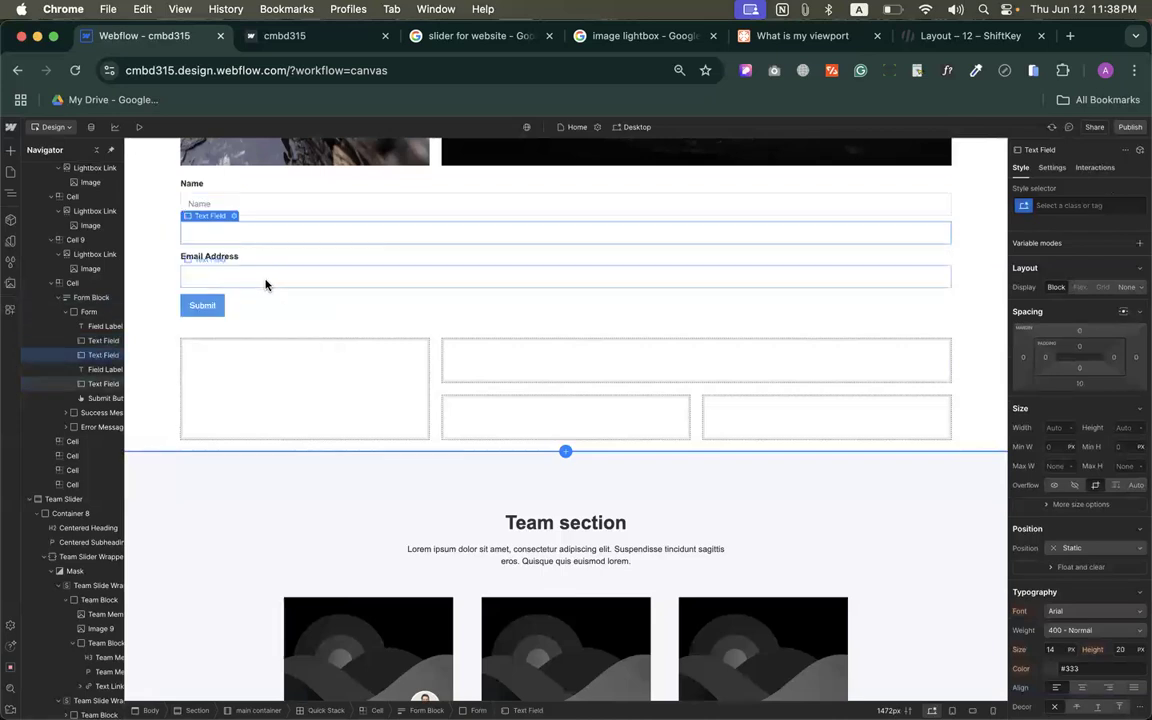
left_click(234, 216)
left_click(217, 340)
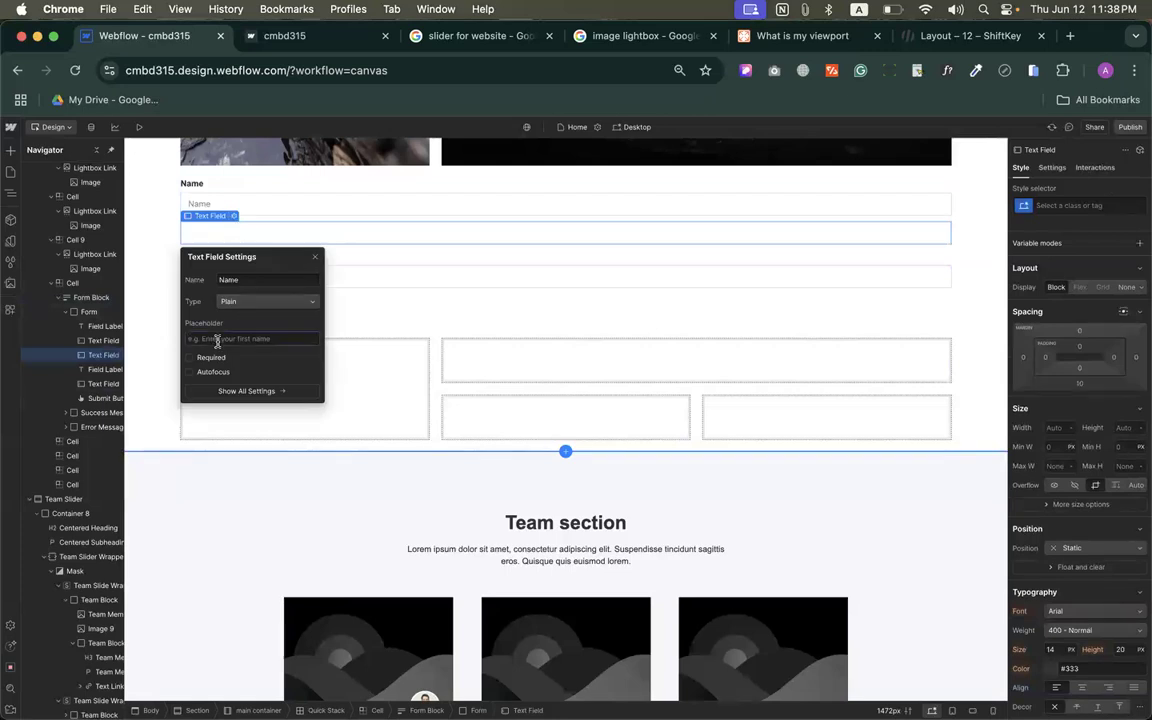
type("Phone")
left_click(190, 184)
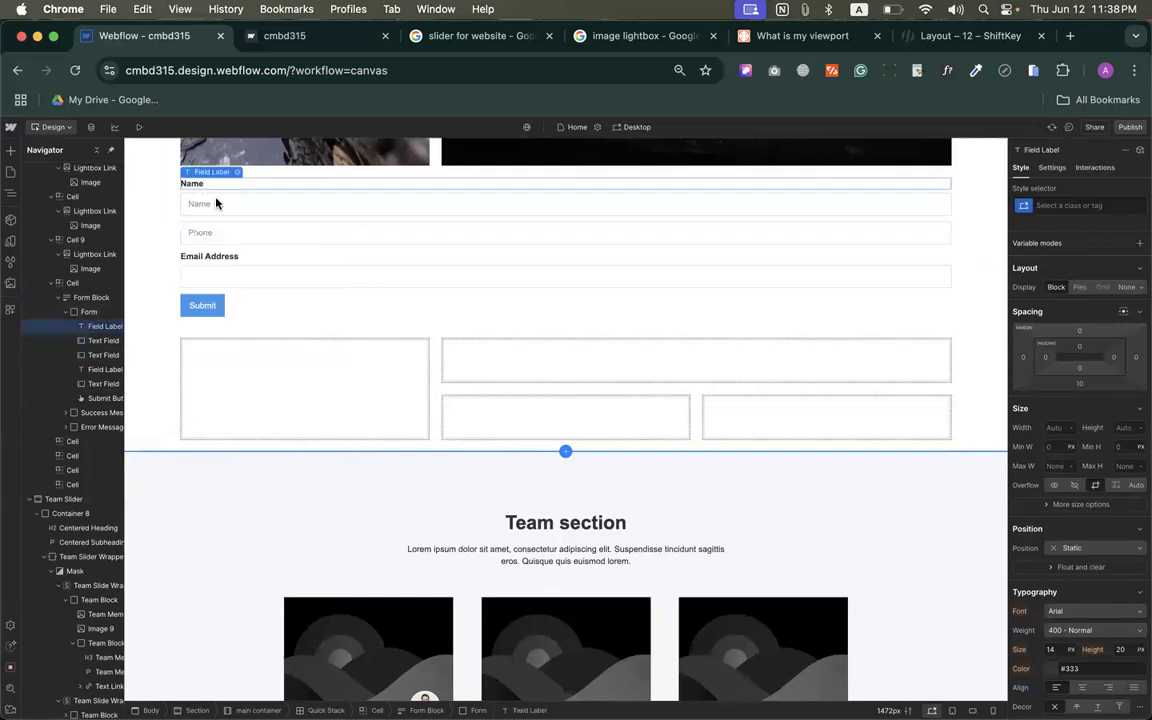
Step: Add an H Flex block under the form's Name label and place the Name and Phone fields side by side in it, Name first
left_click(216, 203)
left_click(10, 149)
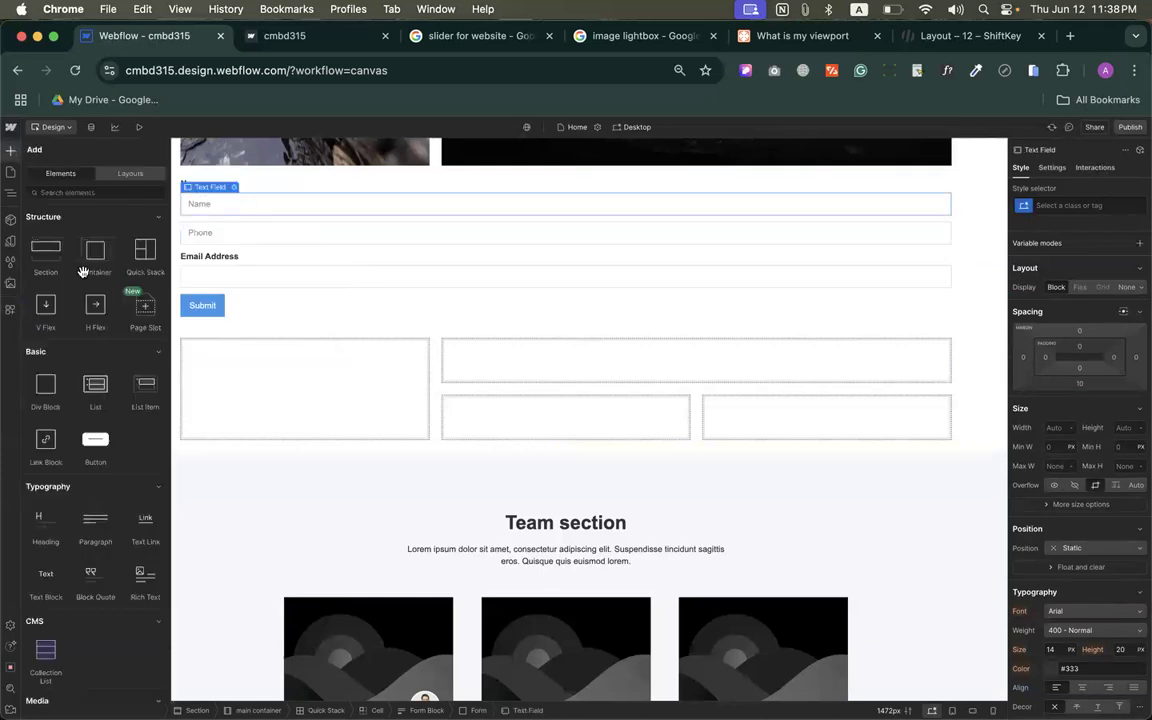
left_click_drag(95, 303, 201, 200)
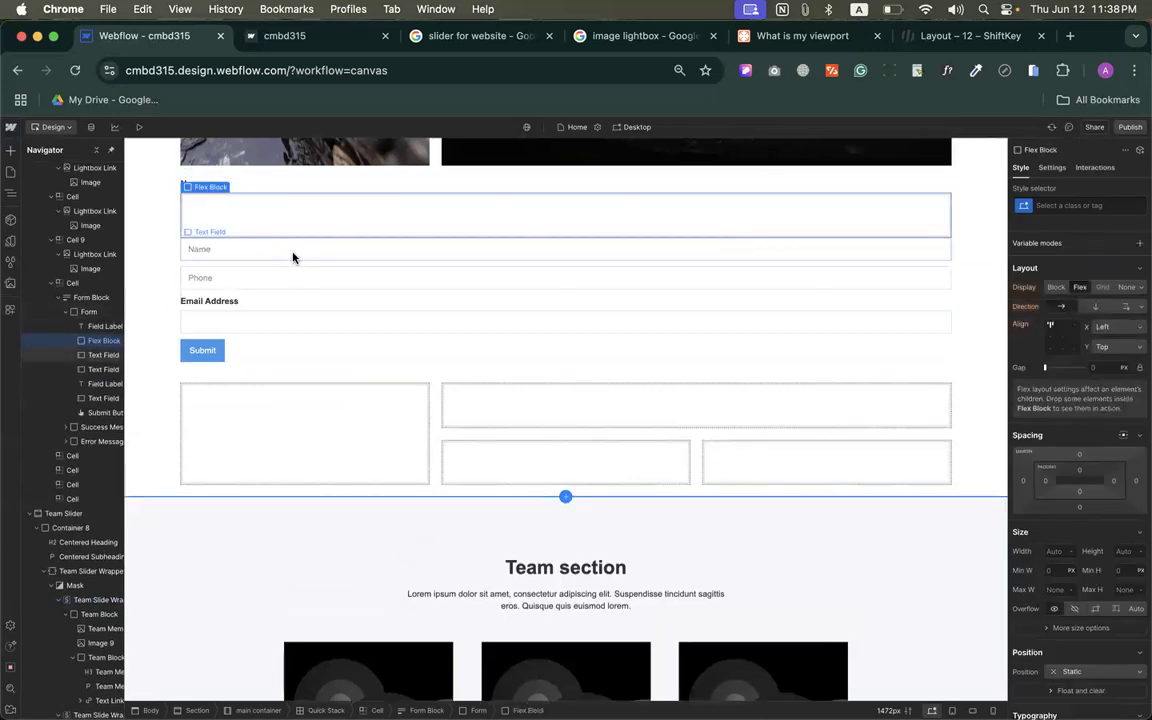
left_click_drag(278, 234, 272, 226)
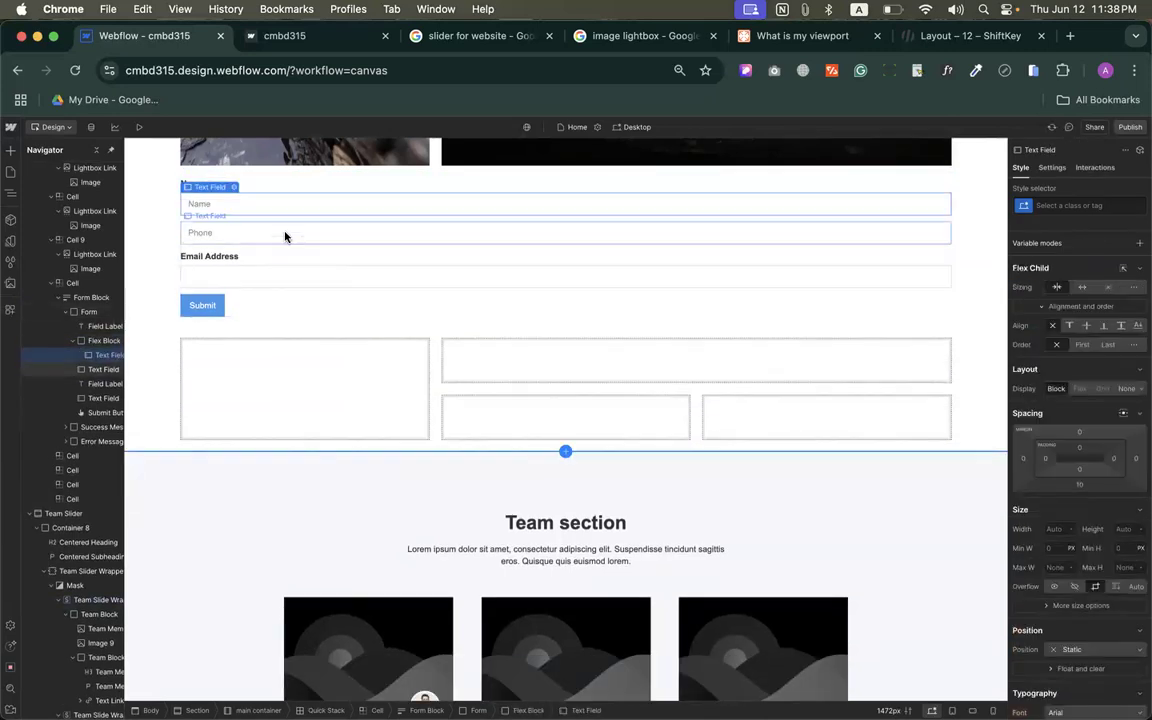
left_click_drag(344, 209, 342, 208)
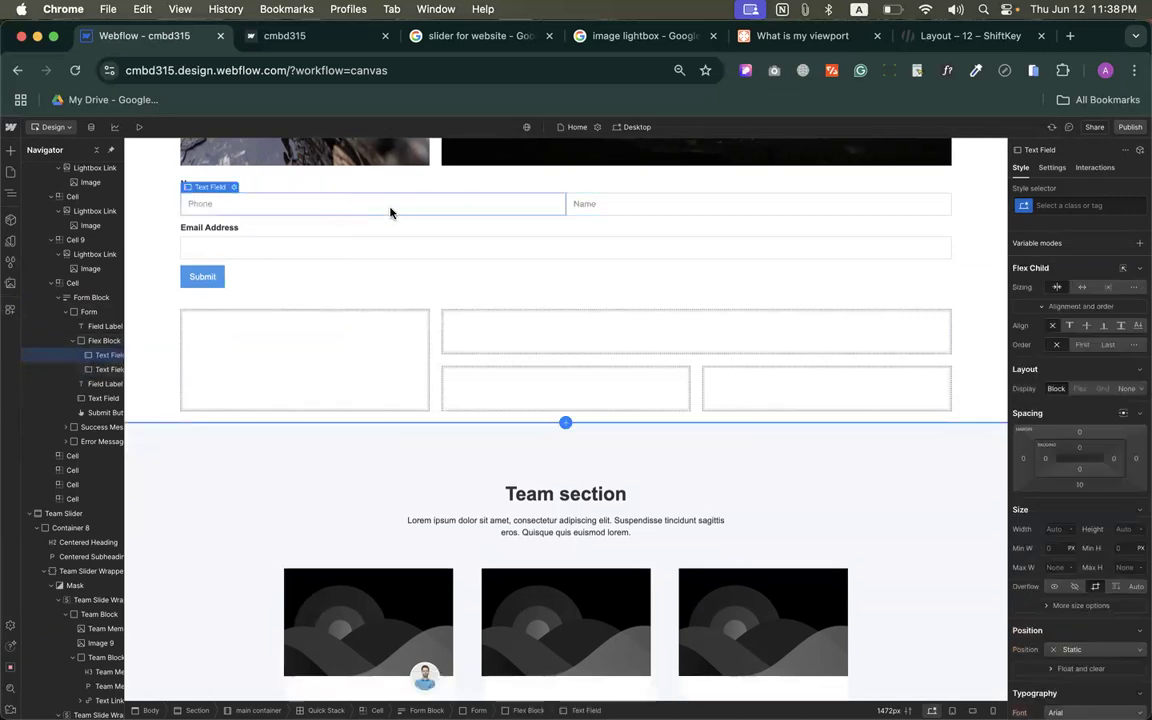
left_click_drag(571, 203, 206, 203)
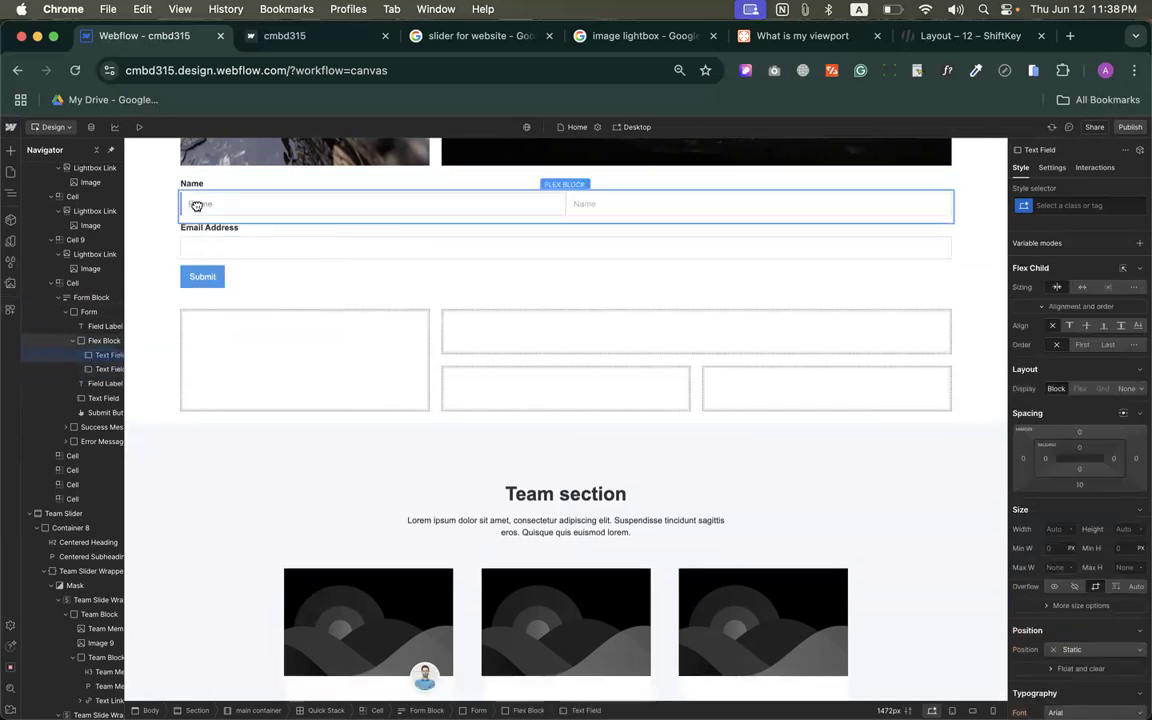
Step: Set the gap of the flex block holding the Name and Phone fields to 20 px
left_click(535, 221)
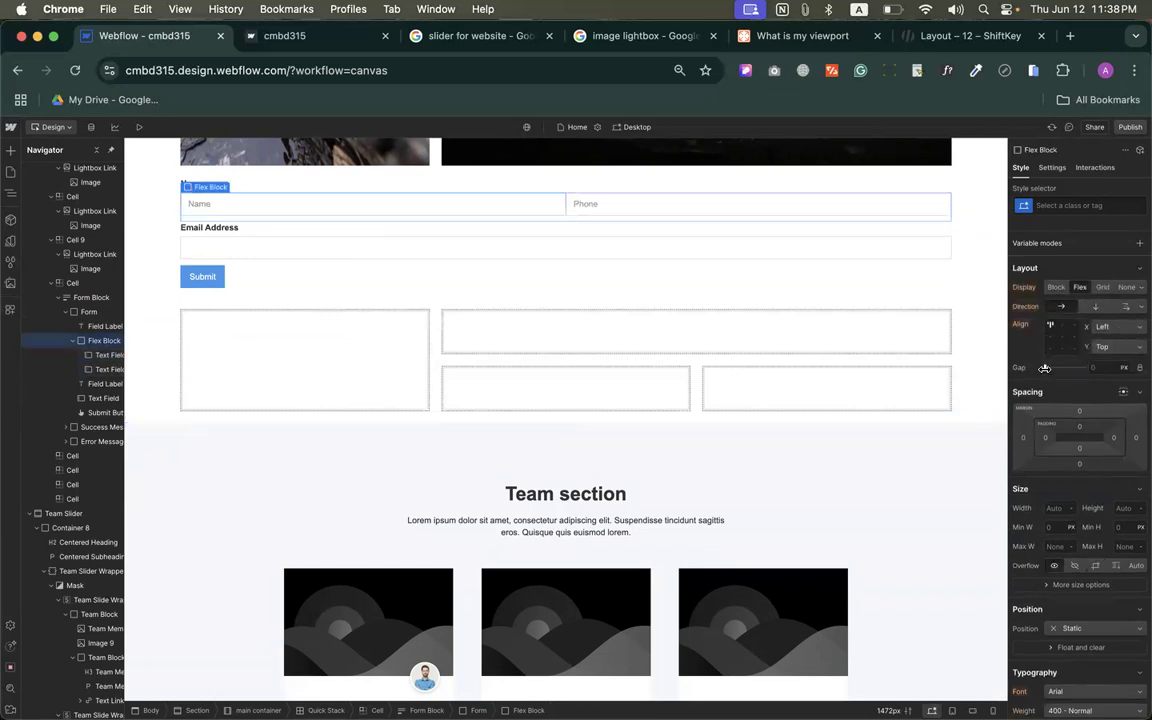
left_click_drag(1045, 367, 1054, 368)
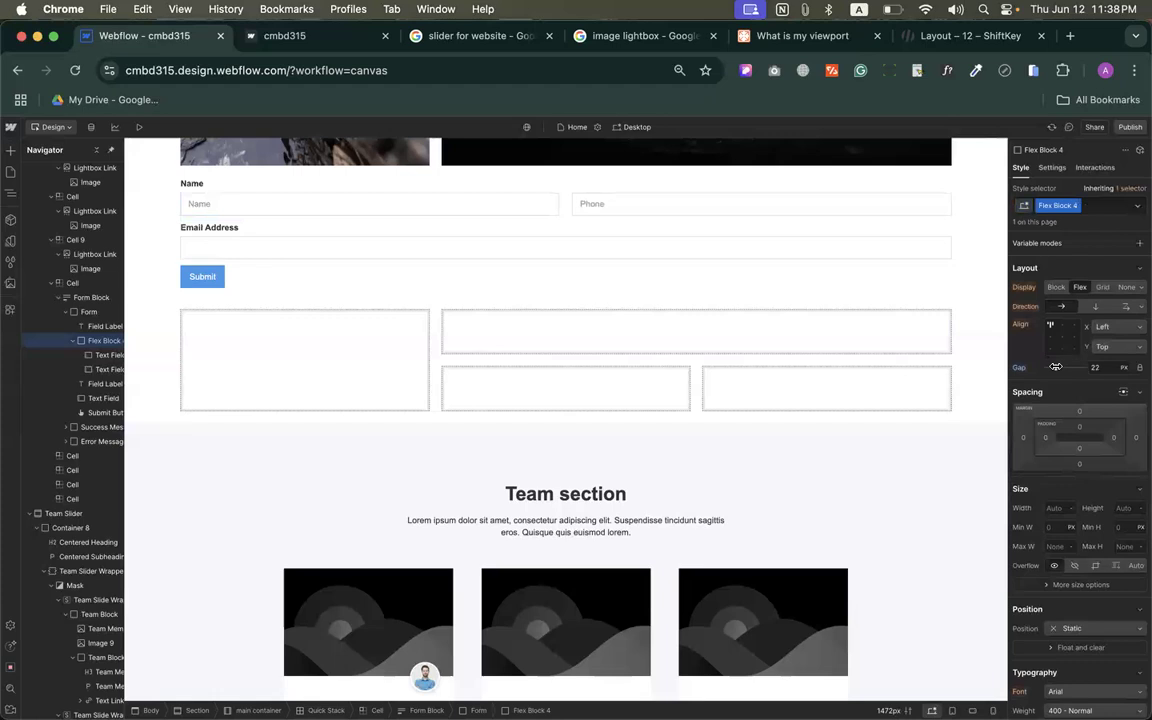
left_click(1096, 369)
type("20")
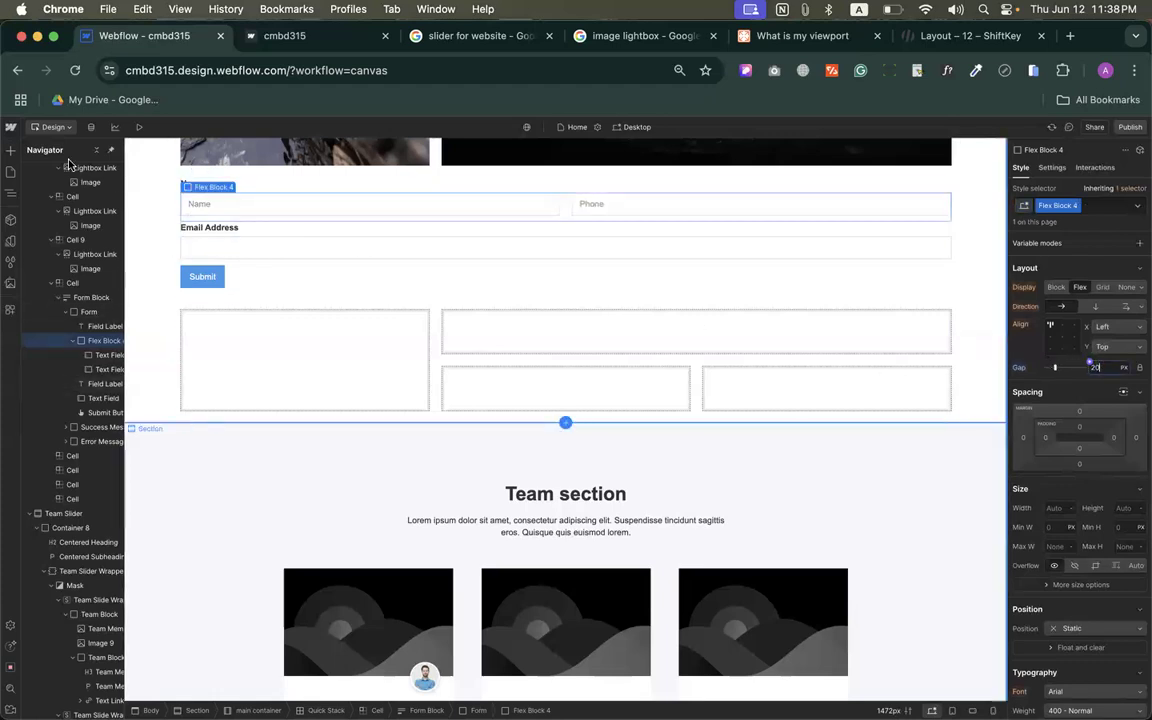
Step: Add a two-column Quick Stack above the Email Address label and move the Name and Phone fields into its separate cells
left_click(10, 149)
left_click_drag(136, 255, 262, 222)
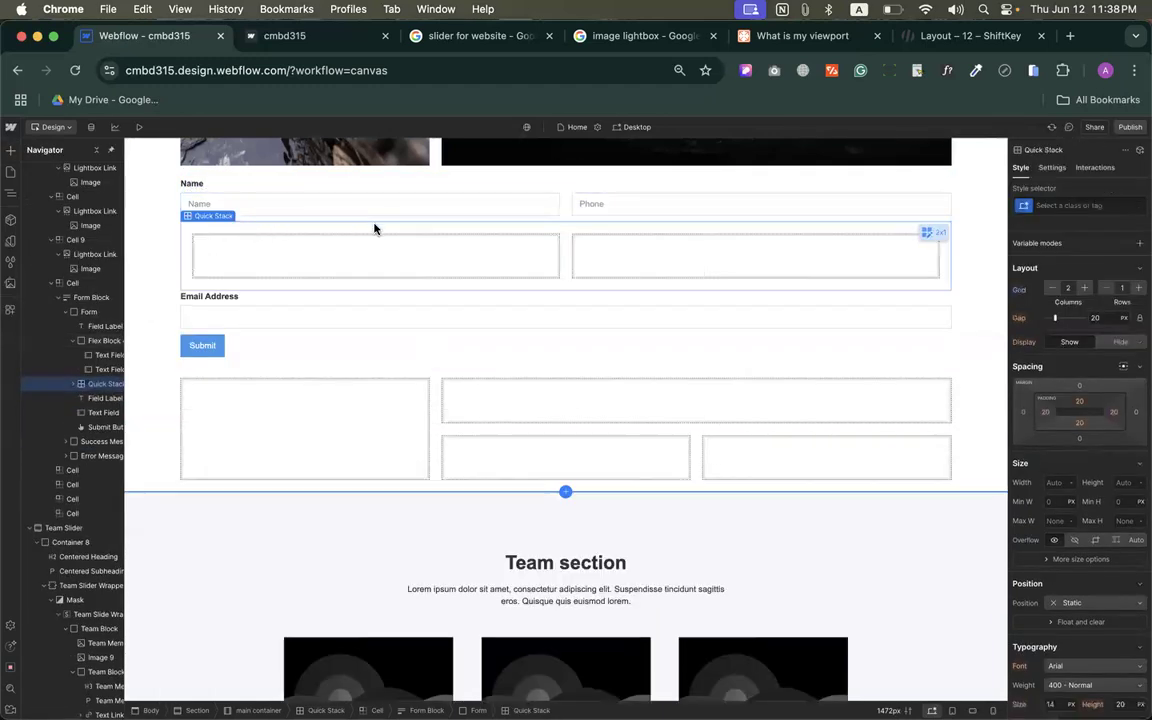
left_click_drag(506, 200, 476, 249)
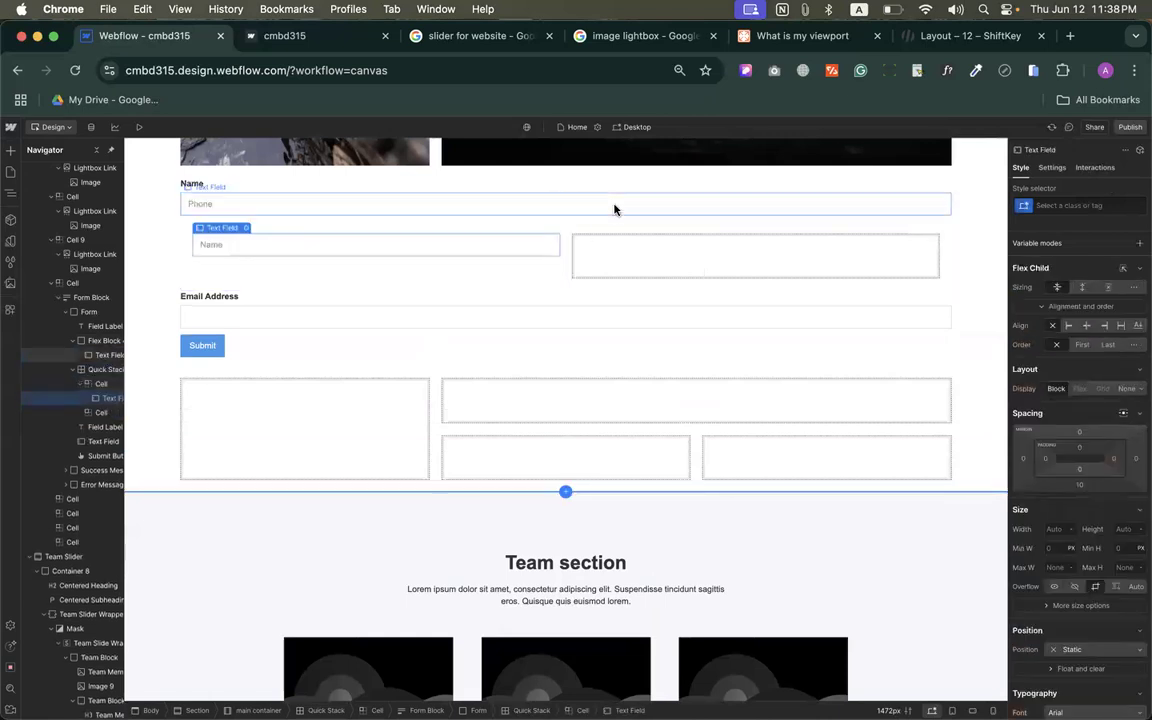
left_click_drag(659, 234, 604, 222)
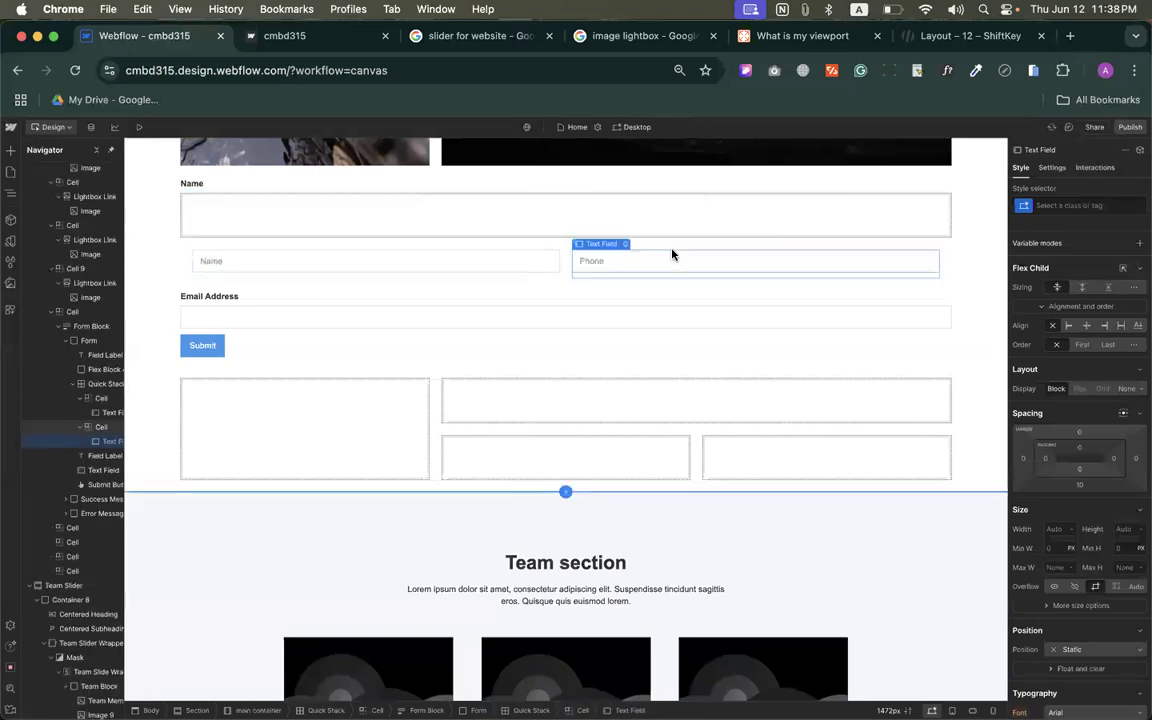
Step: Set the left and right padding of the form's Quick Stack to 0 px
left_click(184, 260)
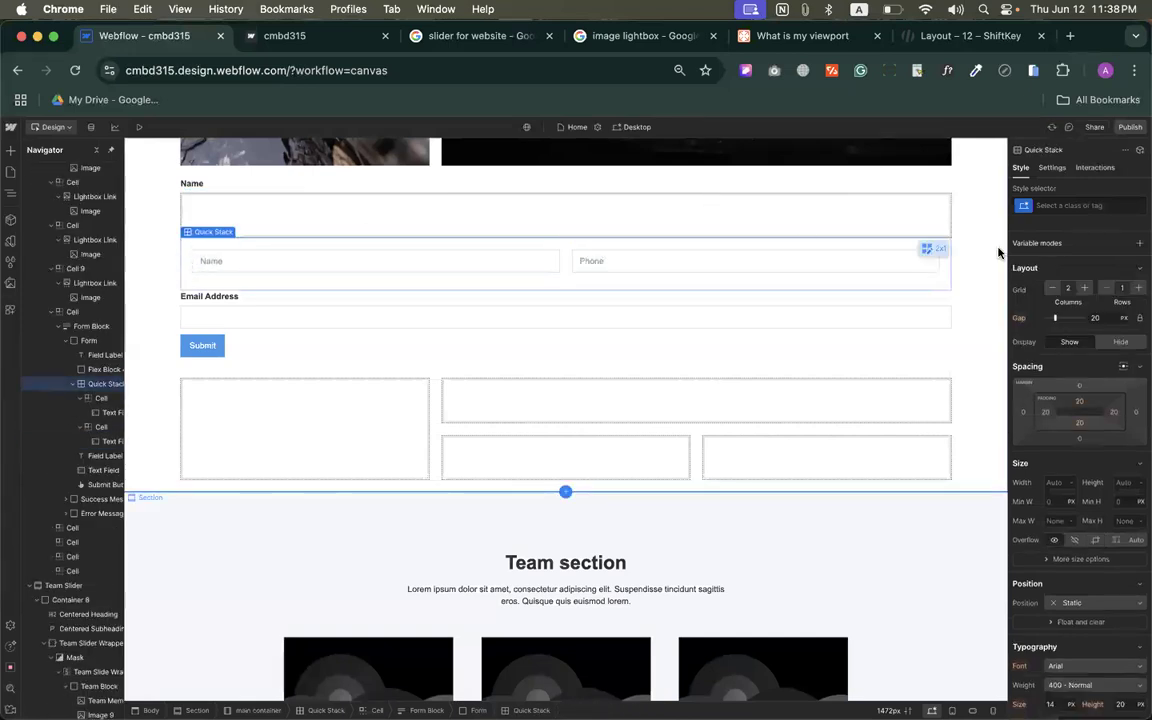
left_click(1045, 413)
left_click(1034, 452)
left_click(1113, 411)
left_click(1030, 452)
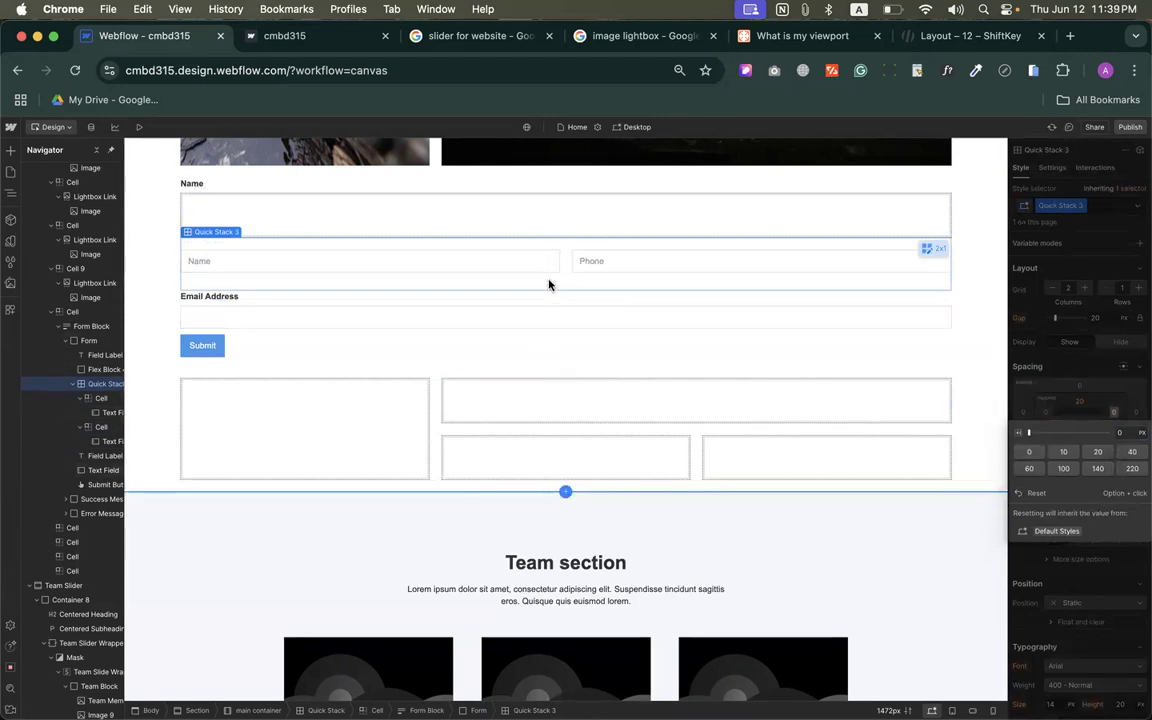
left_click(1097, 397)
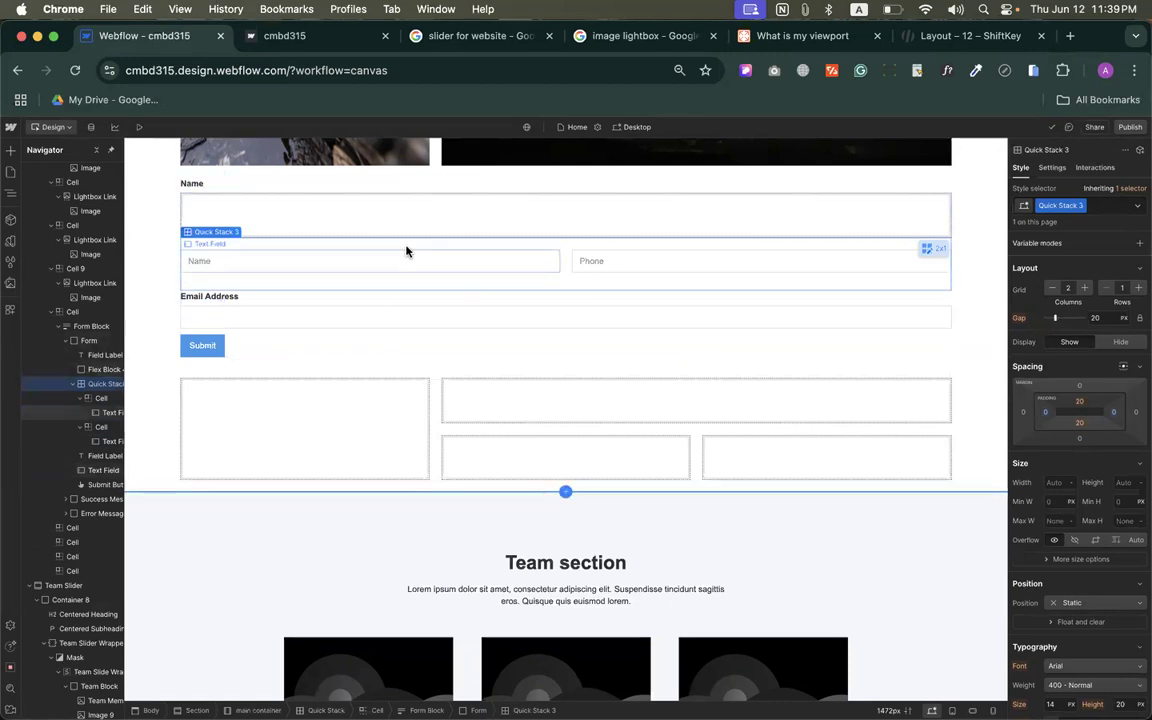
Step: Select the Form Block that contains the Name, Phone and email fields
left_click(72, 328)
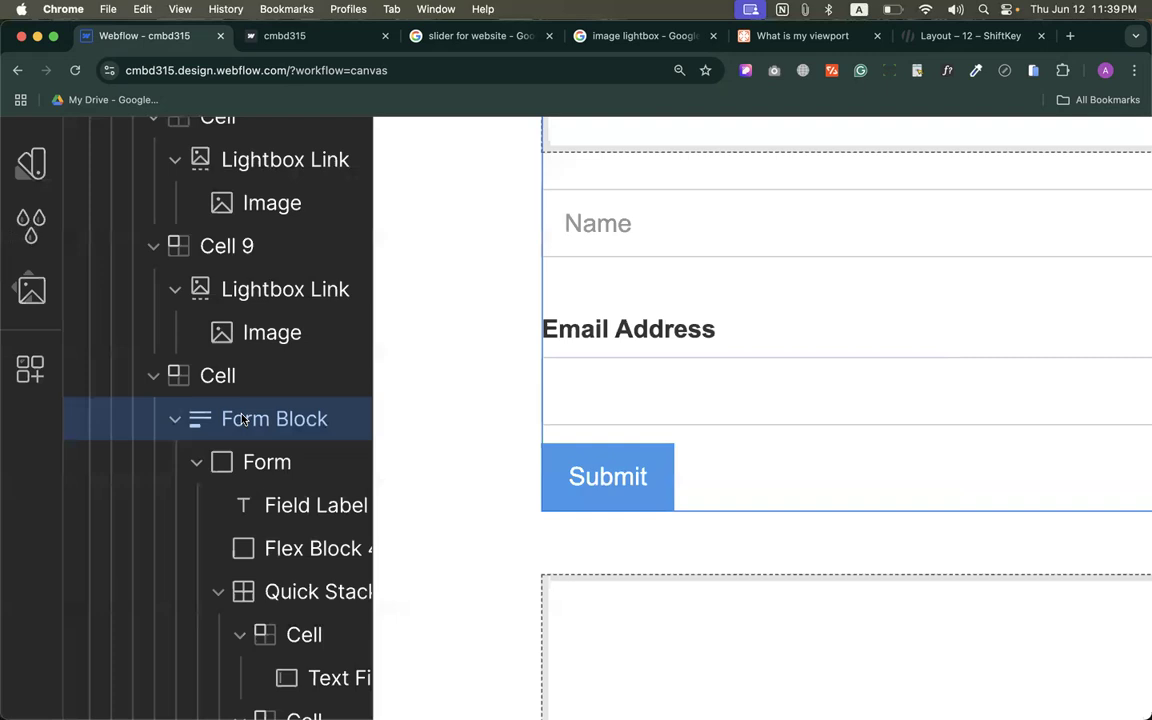